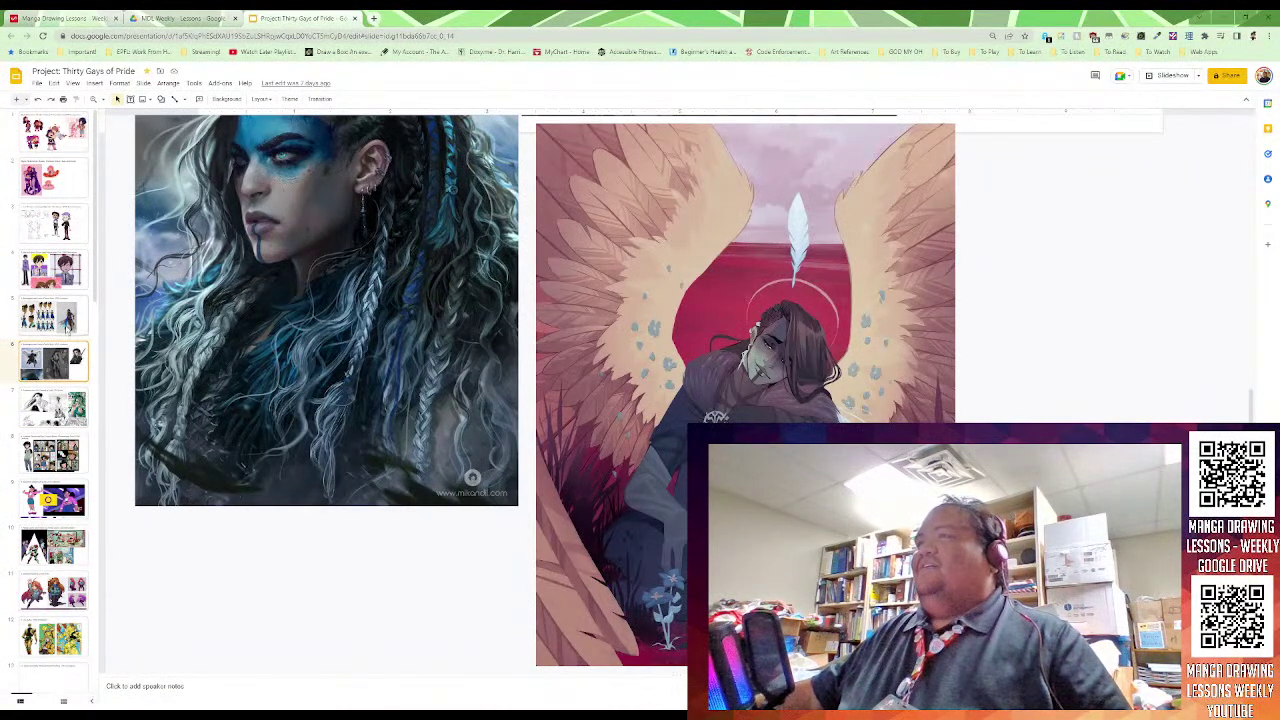
View the Beauregard and Yasha slide, followed by the seventh slide with the line-art sketches
click(68, 332)
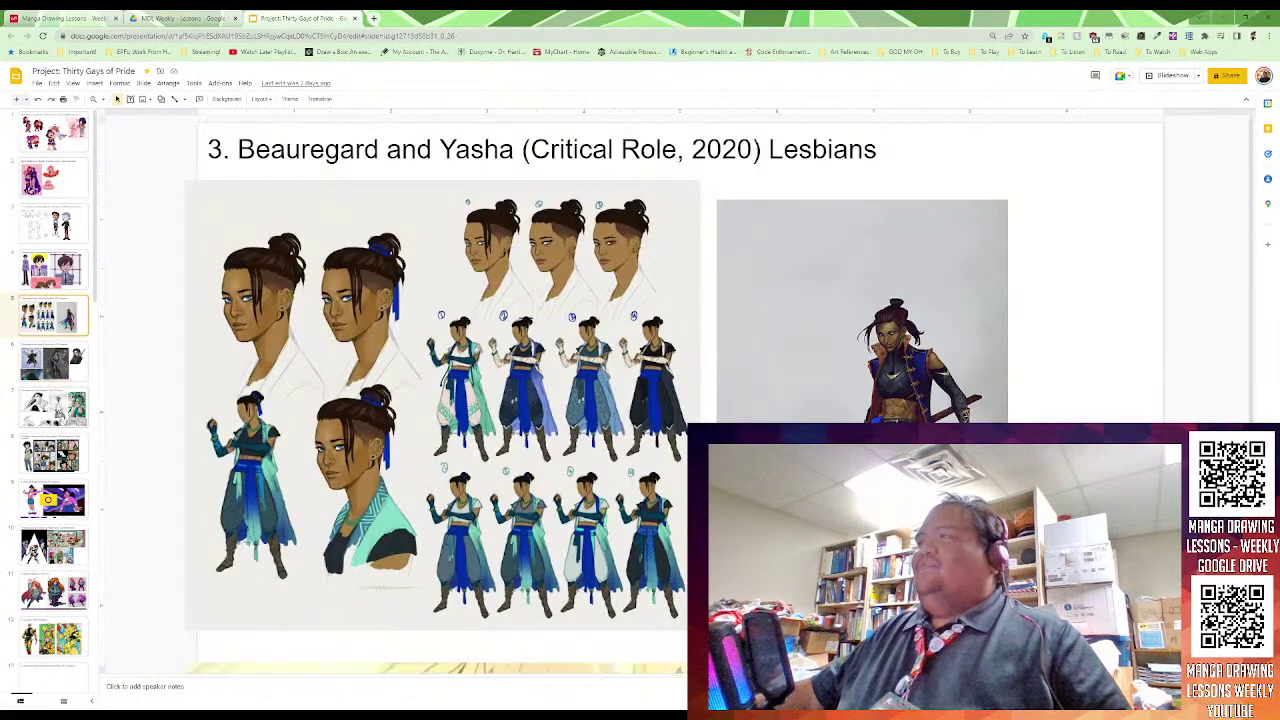
click(57, 408)
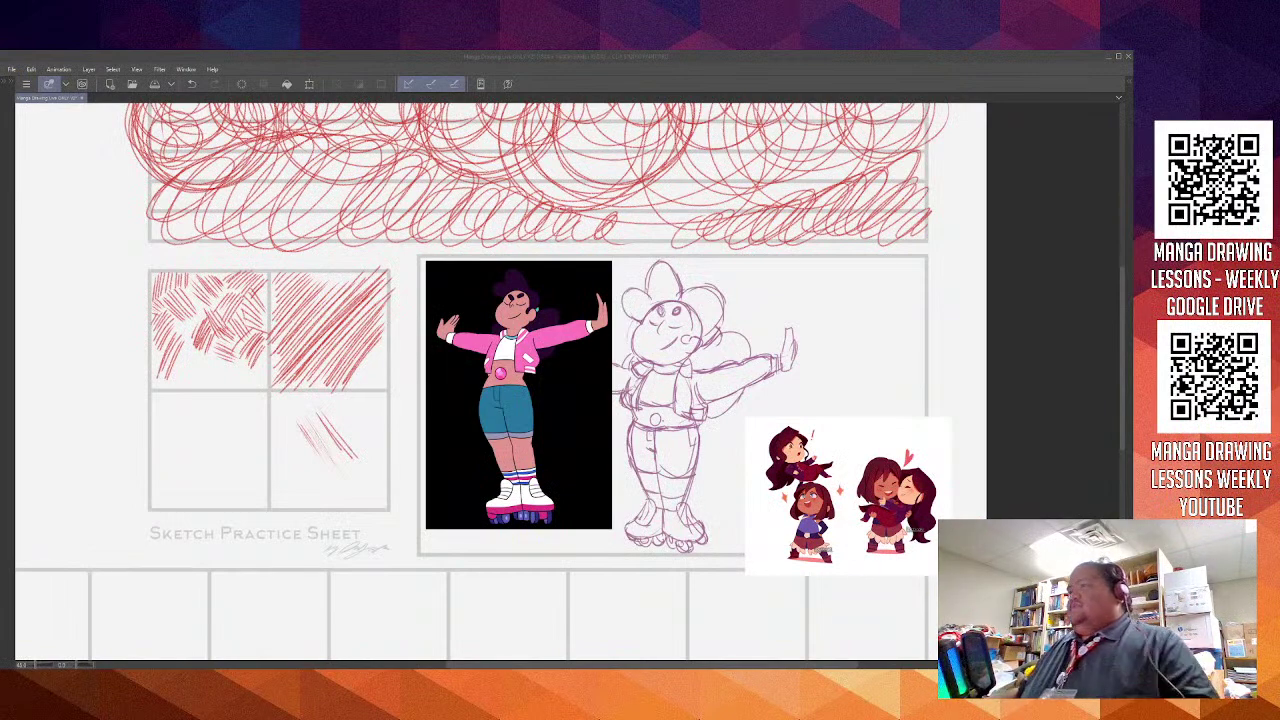
In Clip Studio Paint, scribble red loops and a connected V-shaped stroke in the lower-right square of the sketch practice grid
click(359, 378)
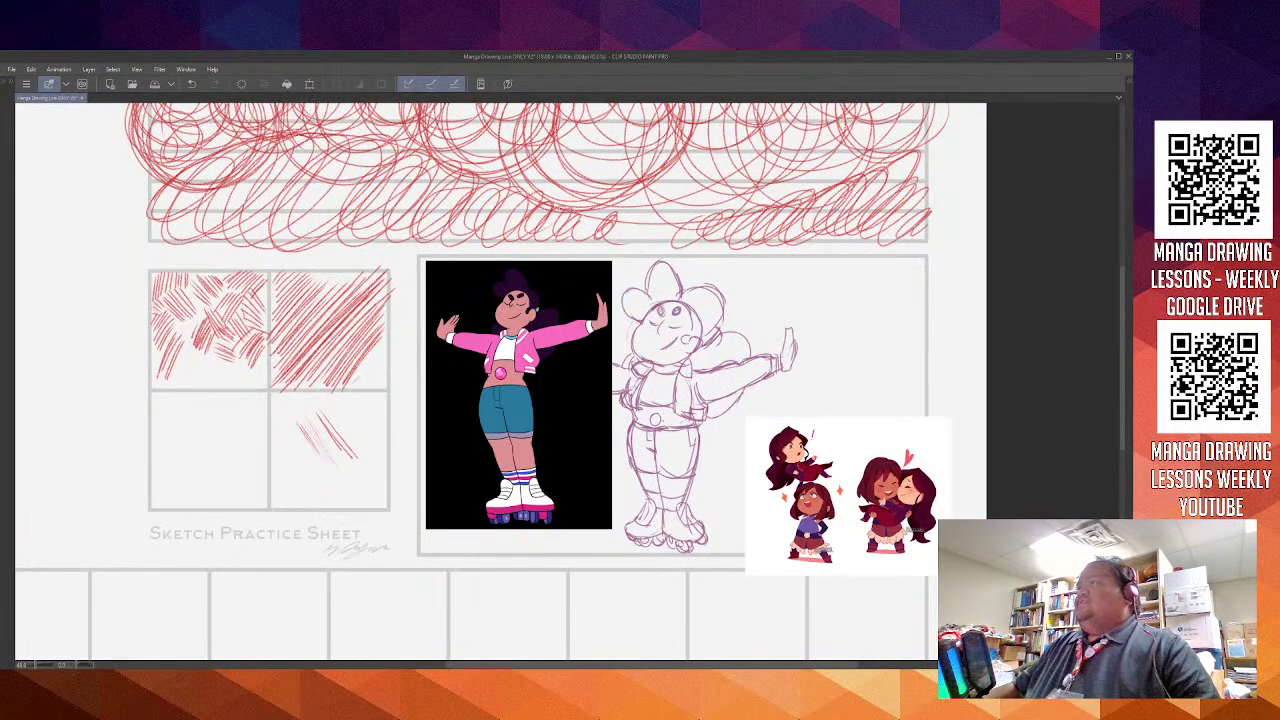
mouse_move(329, 393)
mouse_down()
mouse_move(325, 423)
mouse_move(306, 432)
mouse_up()
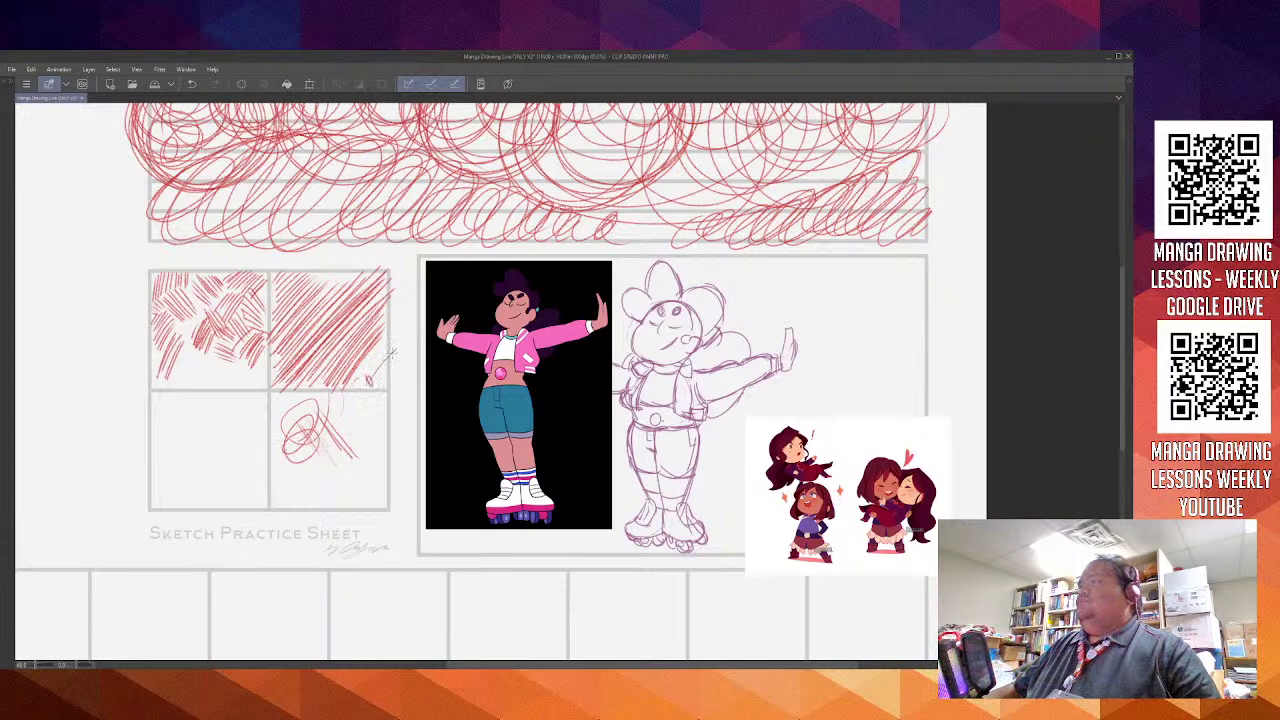
mouse_move(368, 378)
mouse_down()
mouse_move(366, 433)
mouse_move(336, 456)
mouse_up()
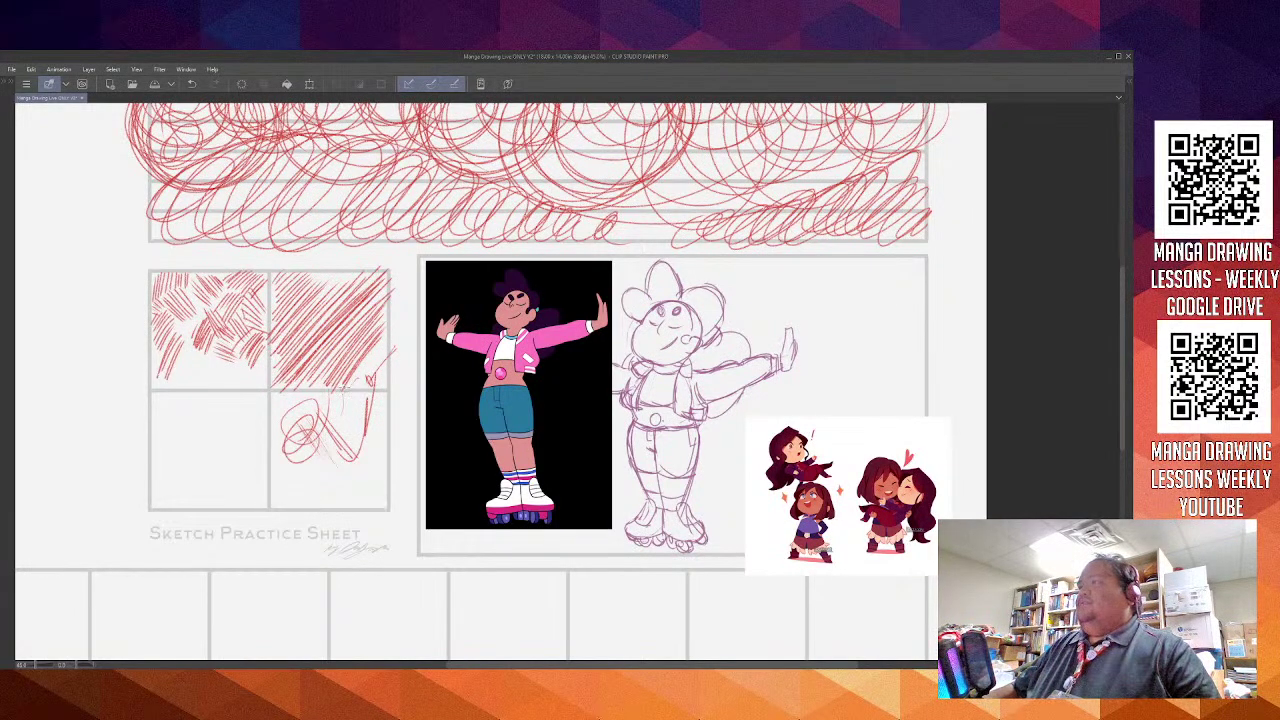
Draw a large red bowling-pin-shaped loop with overlapping strokes in the blank margin beside the practice sheet, with a small loop inside it
drag(388, 331, 428, 281)
drag(354, 365, 445, 422)
mouse_move(488, 343)
mouse_down()
mouse_move(481, 362)
mouse_move(492, 337)
mouse_up()
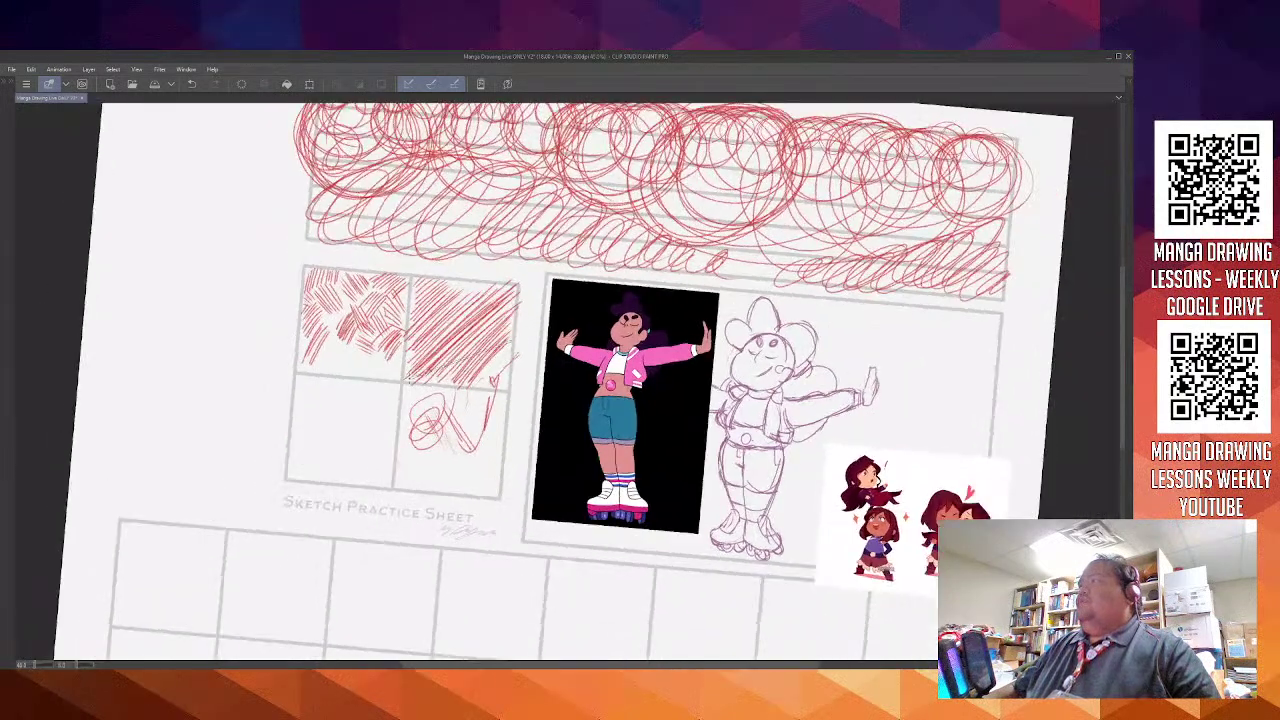
drag(424, 370, 390, 346)
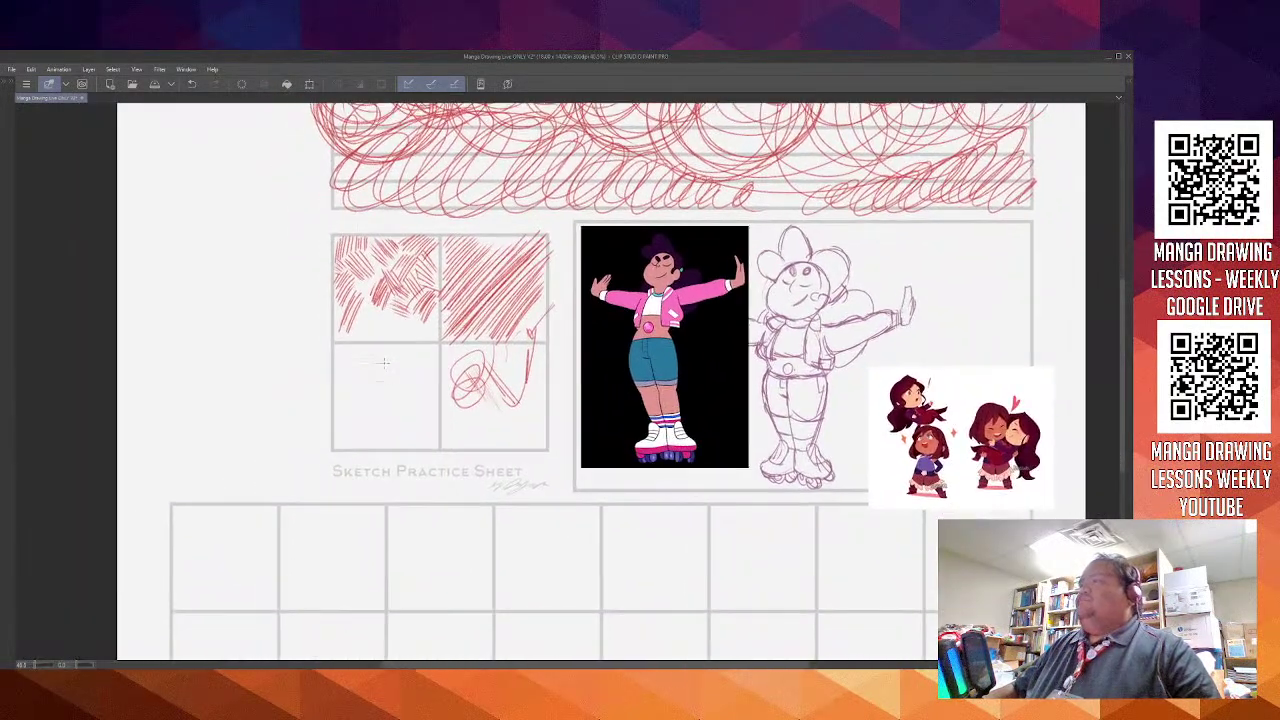
scroll(382, 366, up, 2)
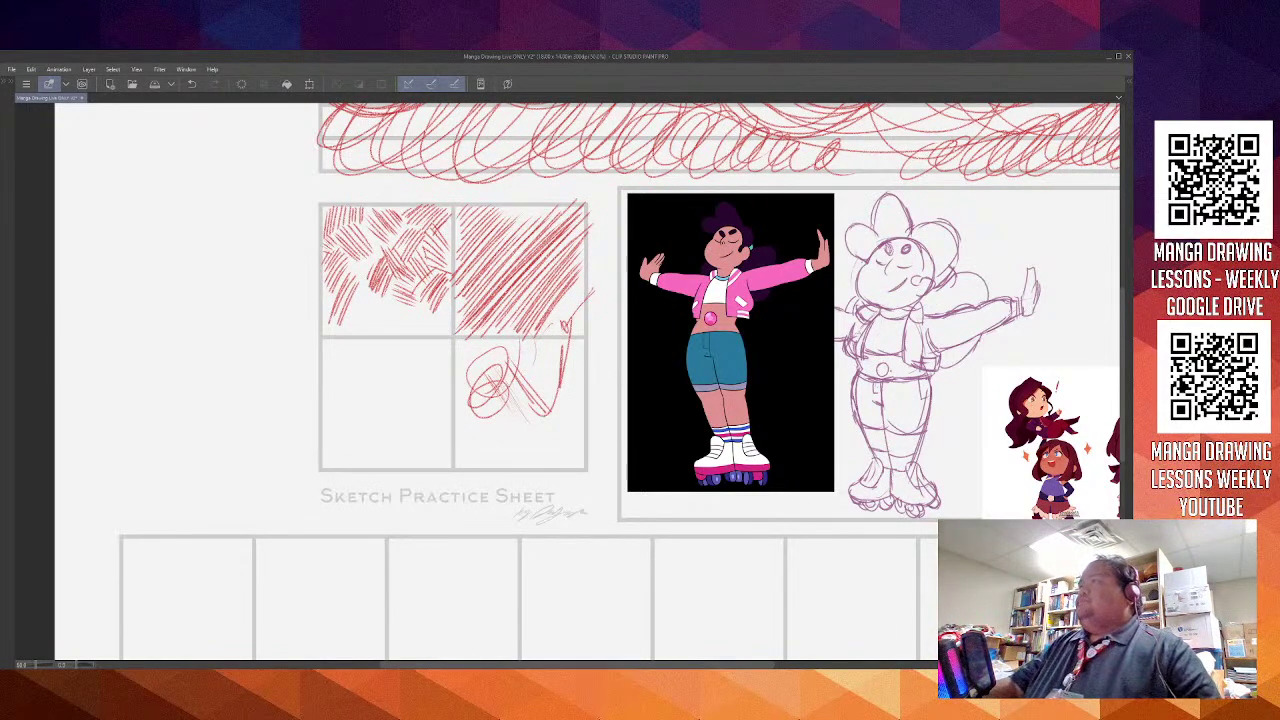
drag(305, 276, 361, 391)
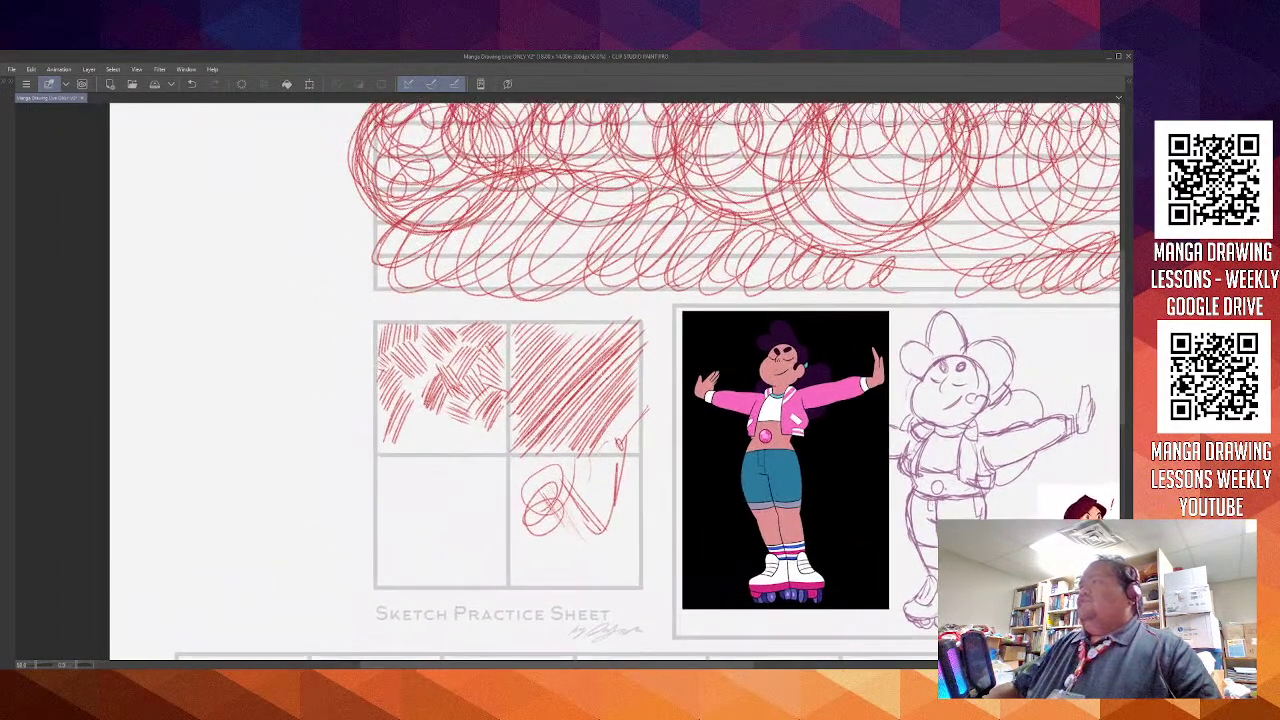
mouse_move(351, 280)
mouse_down()
mouse_move(360, 315)
mouse_move(363, 270)
mouse_up()
scroll(359, 311, down, 1)
mouse_move(292, 113)
mouse_down()
mouse_move(219, 170)
mouse_move(292, 337)
mouse_move(271, 520)
mouse_move(383, 551)
mouse_move(336, 424)
mouse_move(361, 257)
mouse_move(302, 145)
mouse_move(234, 197)
mouse_move(301, 294)
mouse_move(272, 455)
mouse_move(307, 596)
mouse_move(410, 530)
mouse_move(328, 428)
mouse_move(347, 300)
mouse_move(312, 153)
mouse_move(215, 152)
mouse_move(222, 210)
mouse_move(285, 345)
mouse_move(273, 510)
mouse_move(330, 572)
mouse_move(366, 530)
mouse_move(324, 445)
mouse_move(338, 207)
mouse_move(262, 128)
mouse_move(242, 203)
mouse_move(370, 560)
mouse_move(397, 470)
mouse_move(338, 390)
mouse_move(386, 250)
mouse_move(330, 140)
mouse_move(283, 455)
mouse_move(360, 565)
mouse_move(408, 495)
mouse_move(335, 400)
mouse_move(375, 200)
mouse_move(300, 140)
mouse_move(285, 560)
mouse_move(380, 560)
mouse_move(410, 490)
mouse_move(340, 380)
mouse_move(370, 230)
mouse_move(270, 400)
mouse_move(270, 295)
mouse_move(218, 212)
mouse_move(377, 588)
mouse_move(278, 578)
mouse_move(208, 195)
mouse_move(236, 255)
mouse_move(378, 195)
mouse_move(386, 444)
mouse_move(352, 543)
mouse_up()
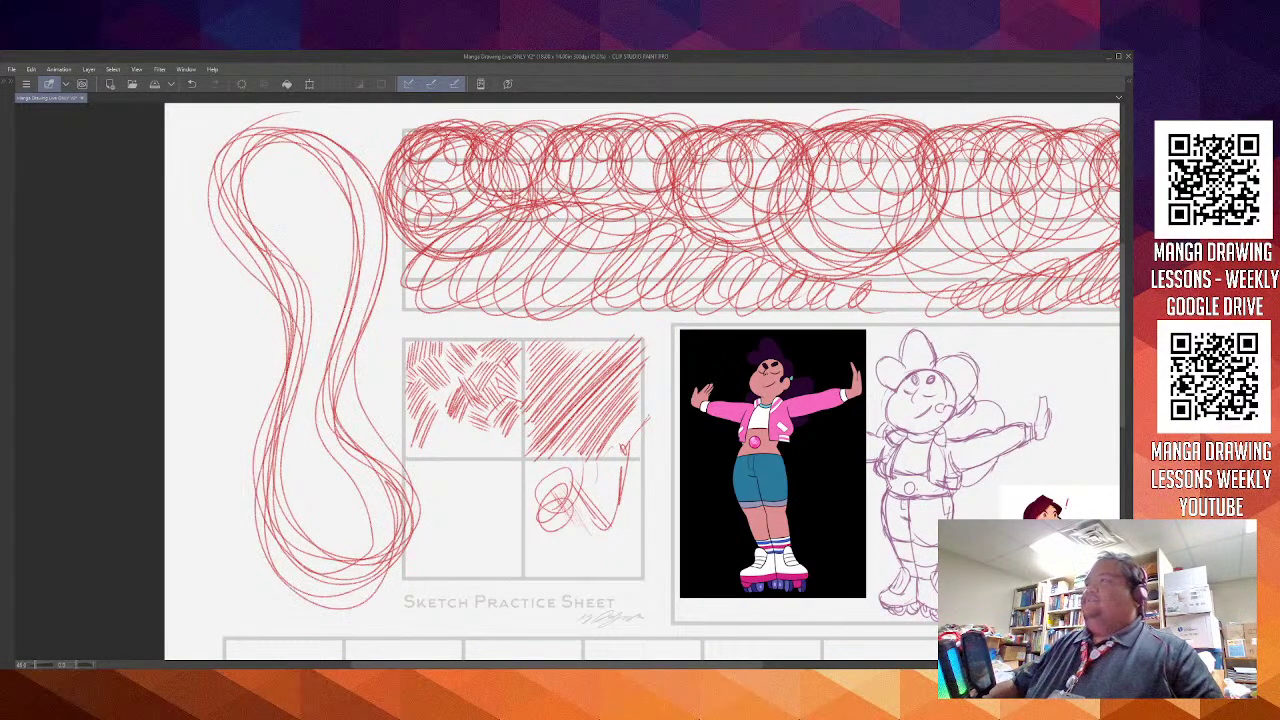
mouse_move(278, 185)
mouse_down()
mouse_move(207, 175)
mouse_move(264, 175)
mouse_move(282, 204)
mouse_move(276, 185)
mouse_move(330, 208)
mouse_move(300, 263)
mouse_move(322, 305)
mouse_up()
Show the tool palettes and switch to the document with the flat-colour character on roller skates
drag(680, 400, 444, 280)
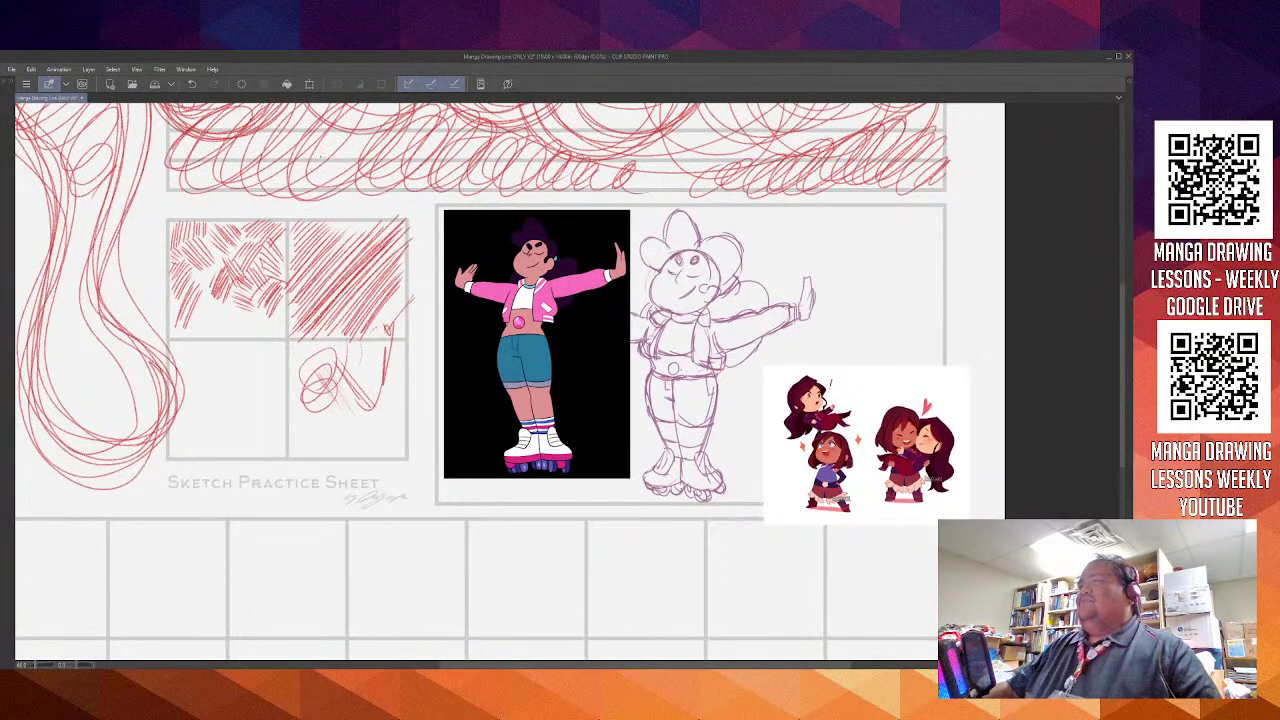
key(Tab)
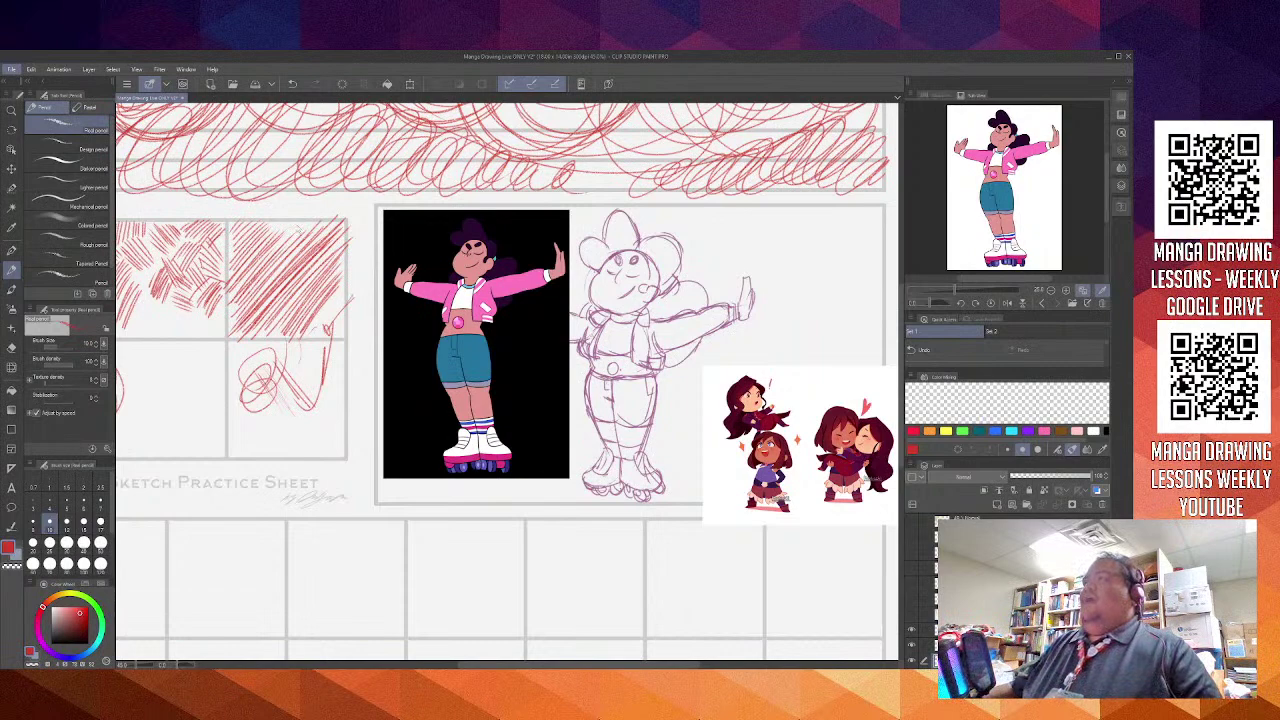
click(298, 229)
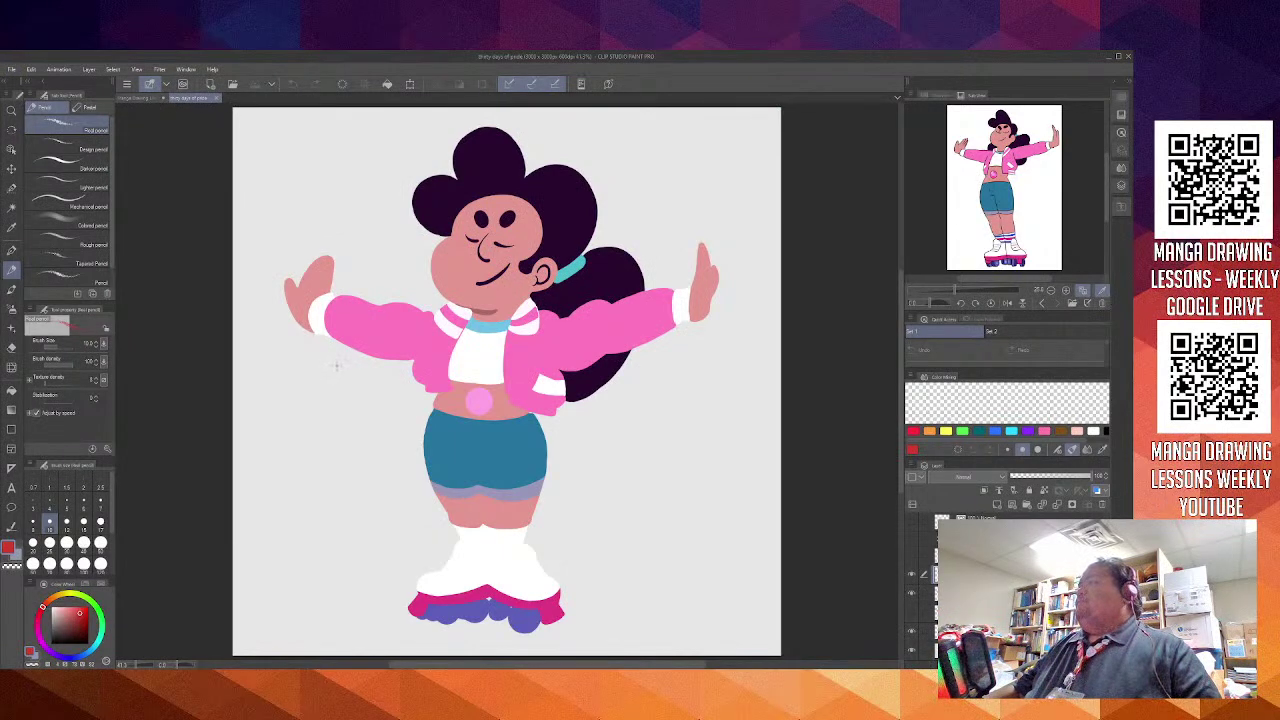
Toggle and isolate the character's layers to examine what is painted on the facial-feature layer compared with the full drawing
click(911, 577)
click(911, 578)
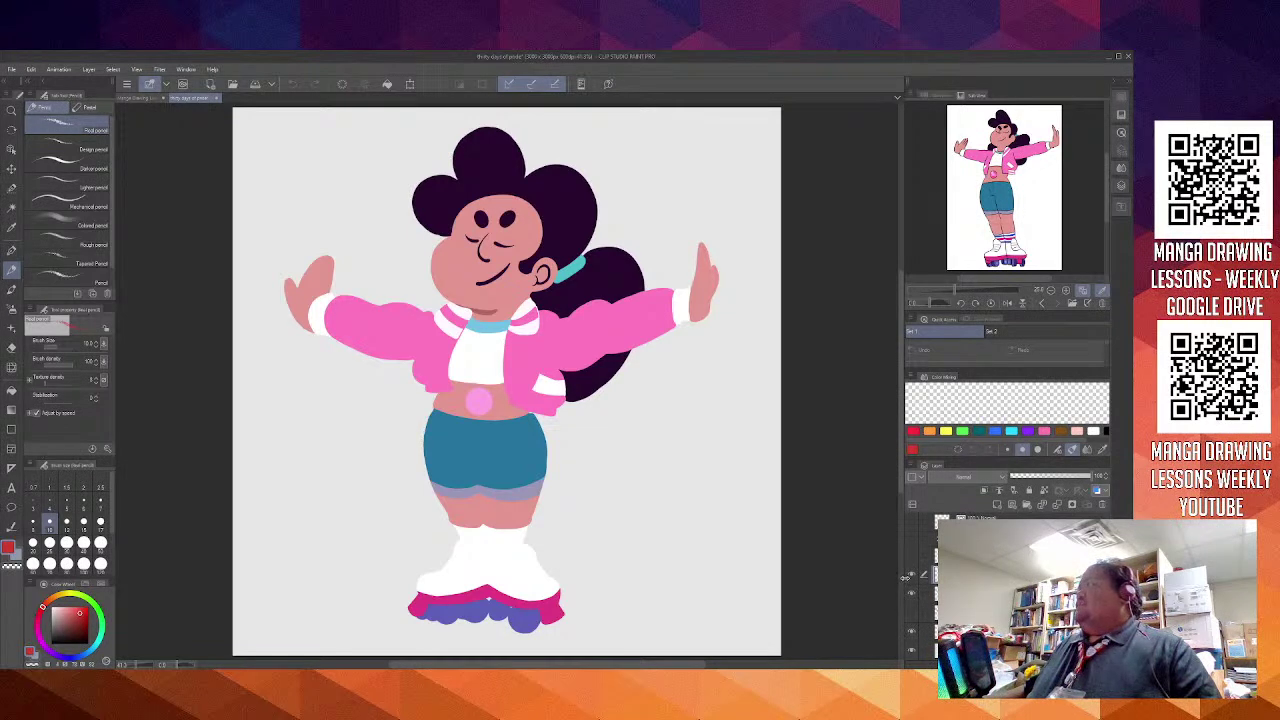
click(913, 596)
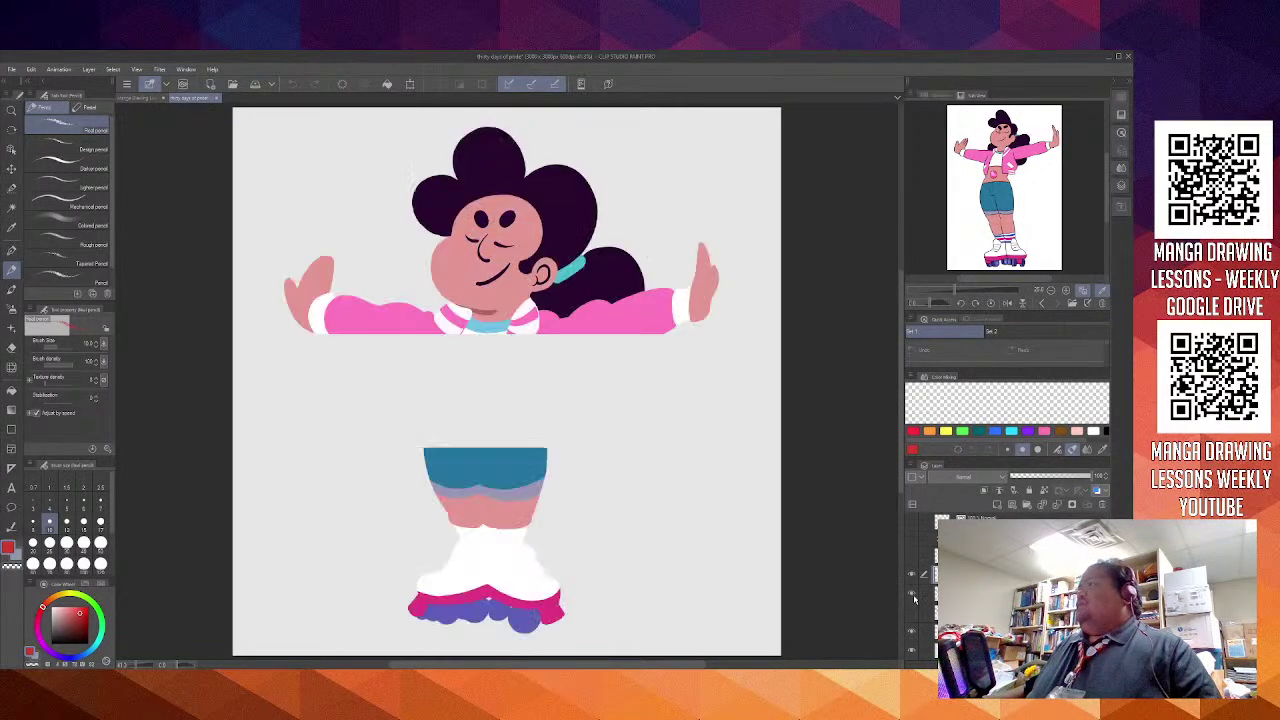
click(913, 597)
alt+click(912, 597)
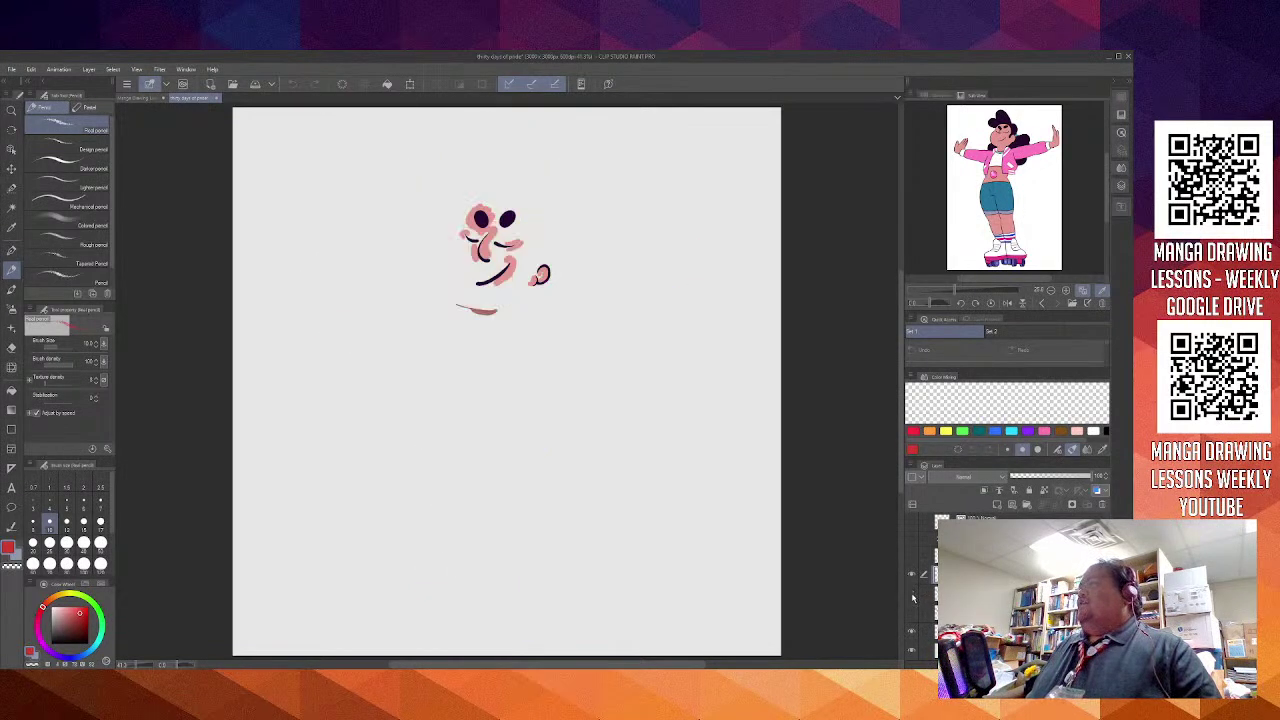
alt+click(912, 597)
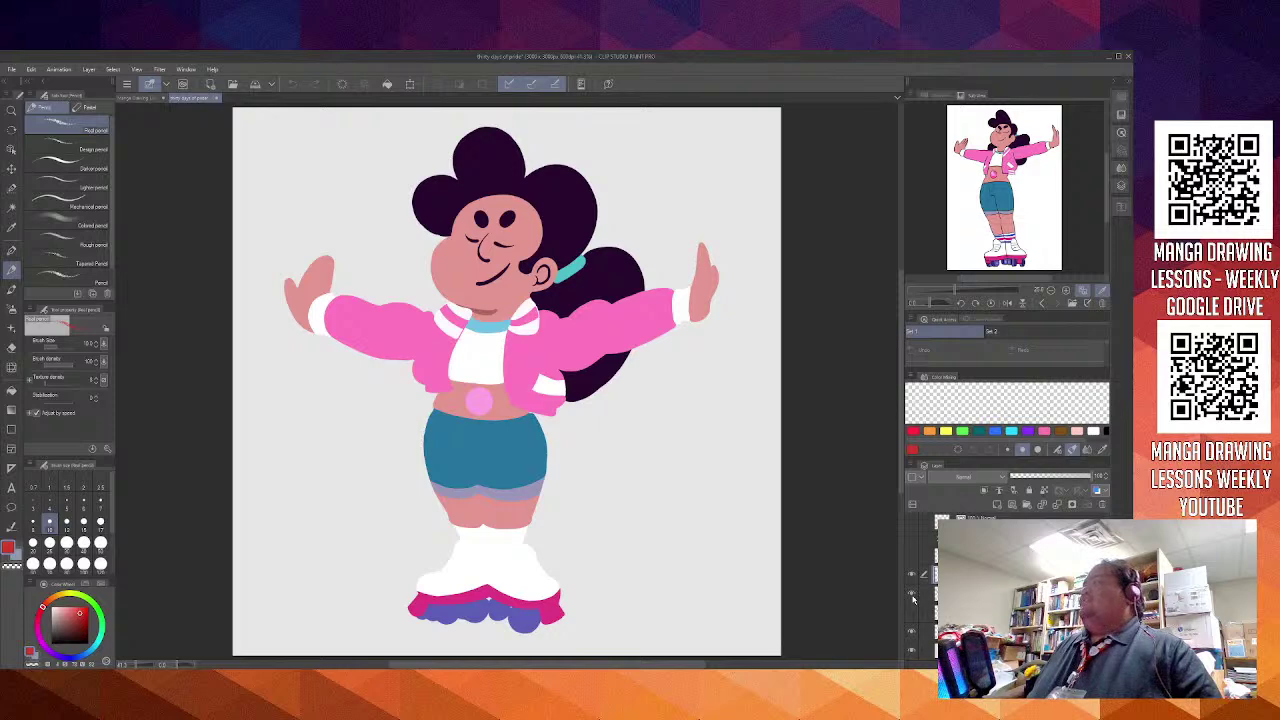
alt+click(913, 598)
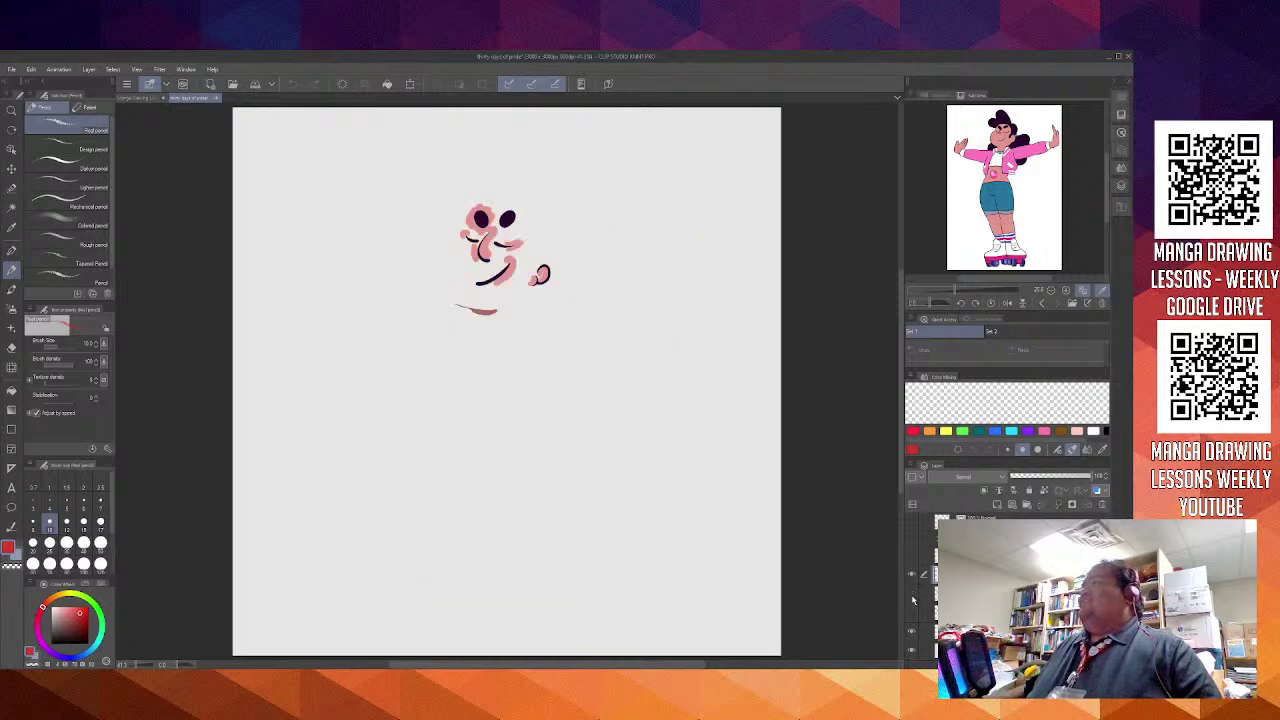
alt+click(912, 598)
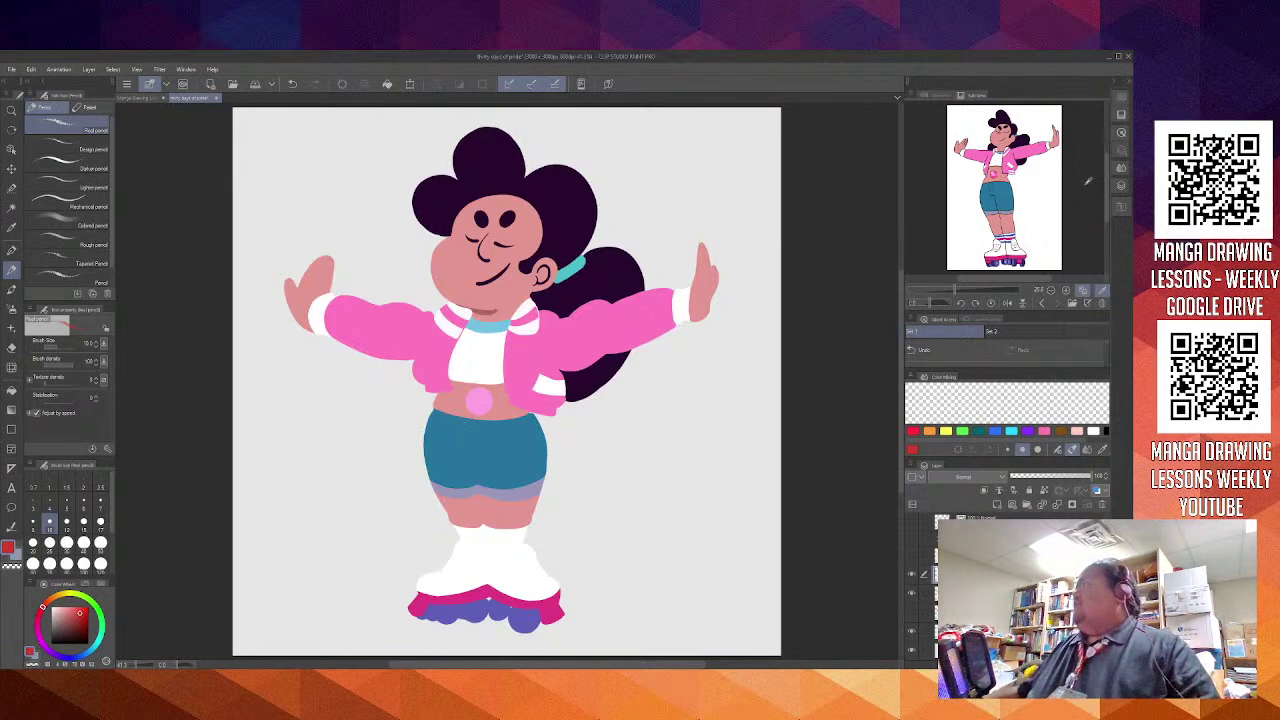
Enlarge the reference image and frame it on the character's head and jacket
click(1066, 290)
click(1067, 290)
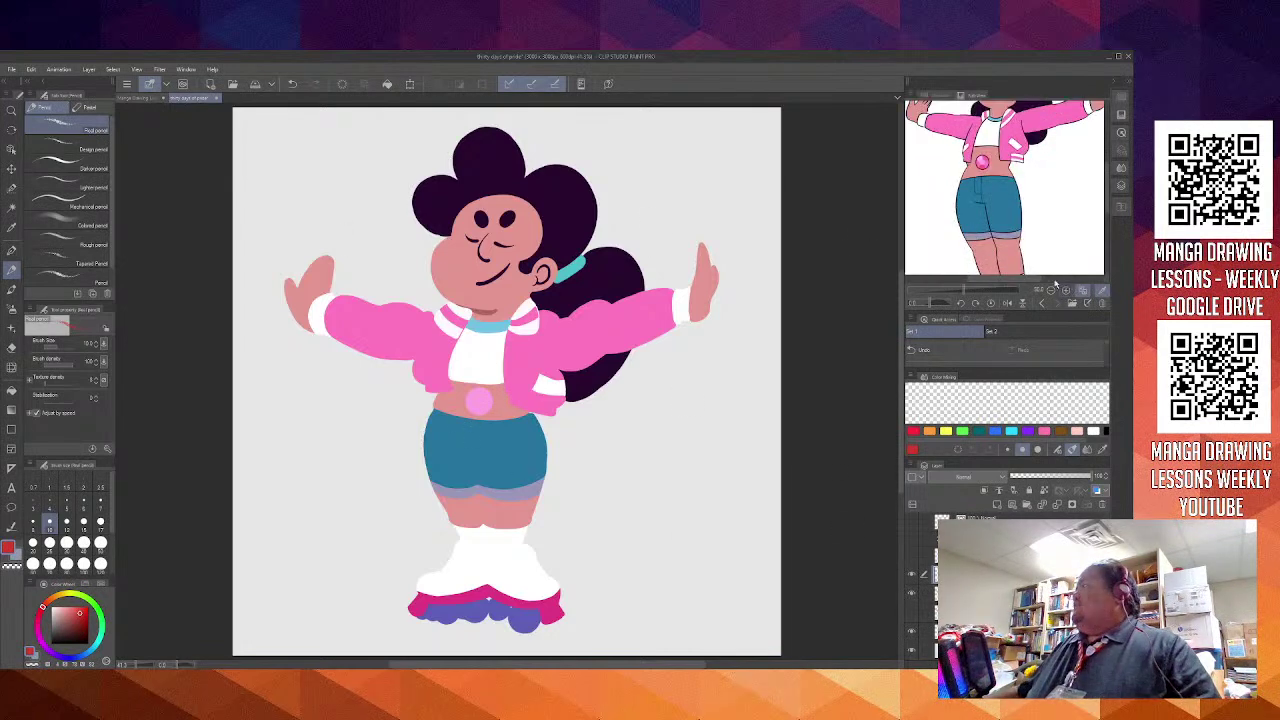
drag(971, 181, 932, 222)
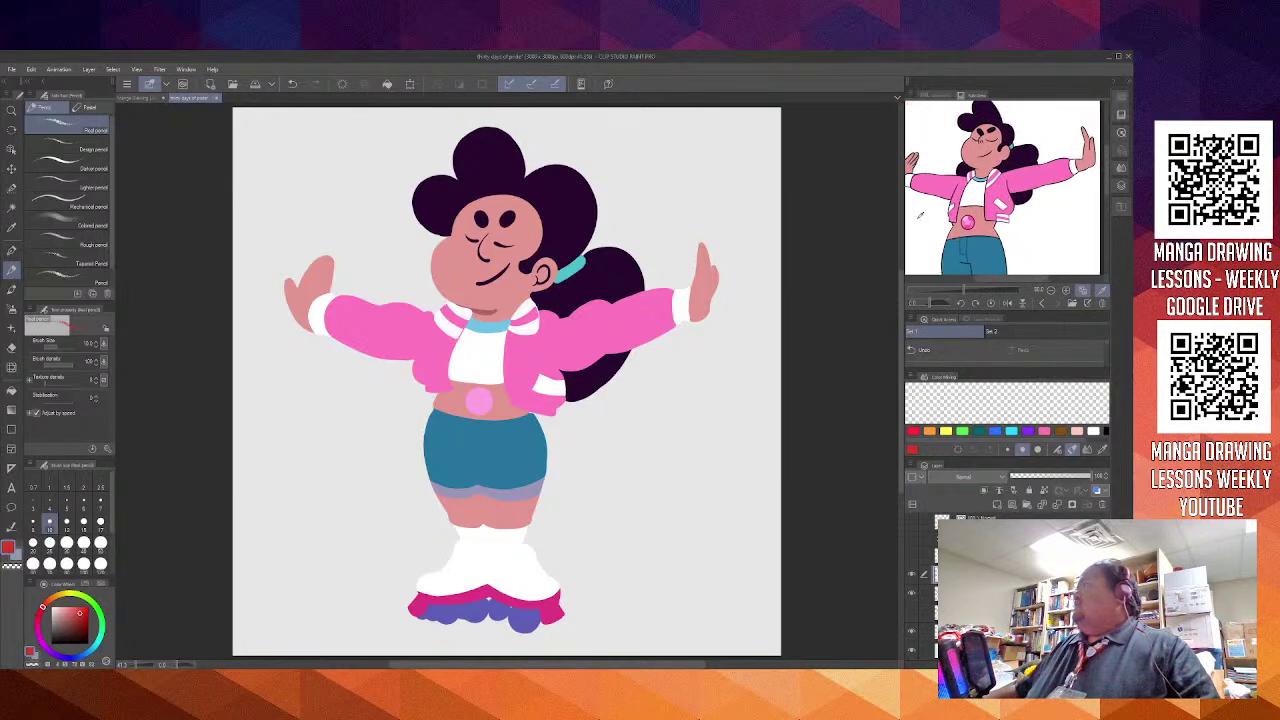
With the pen in white, round off the inner corner of the upper white stripe on the collar beneath the chin, comparing it without the neck shadow
scroll(529, 334, up, 10)
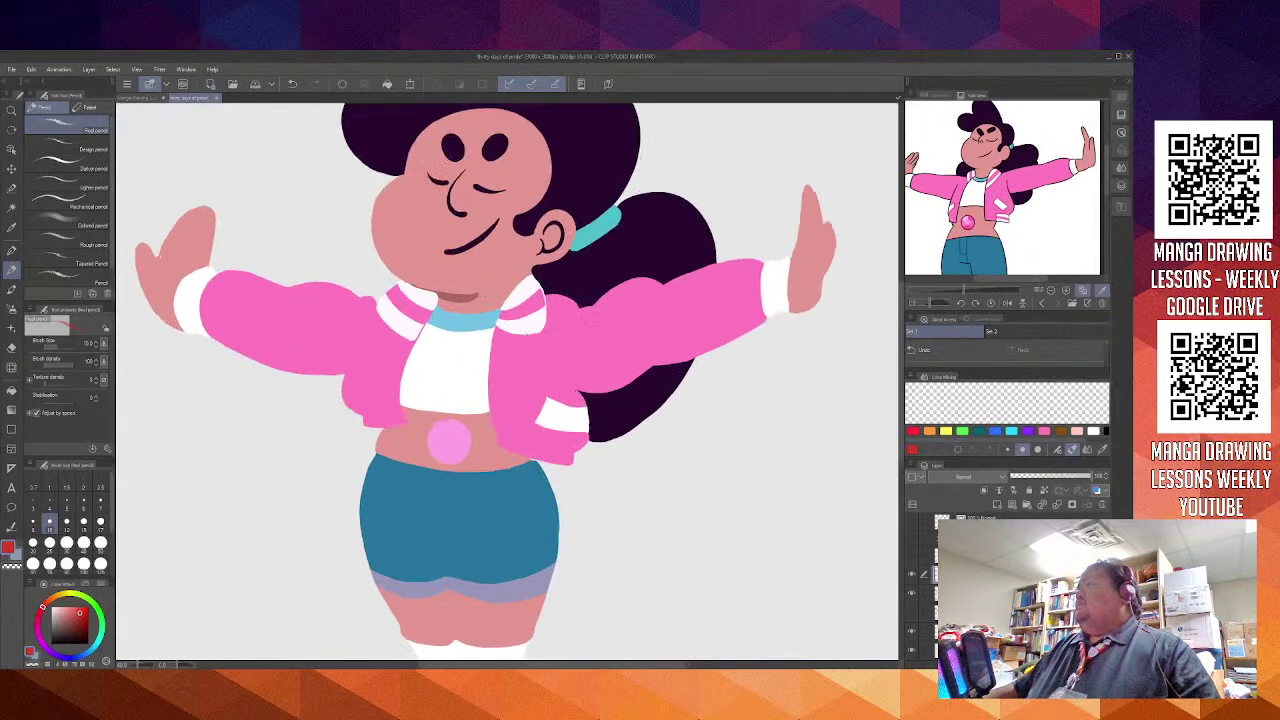
scroll(525, 335, up, 5)
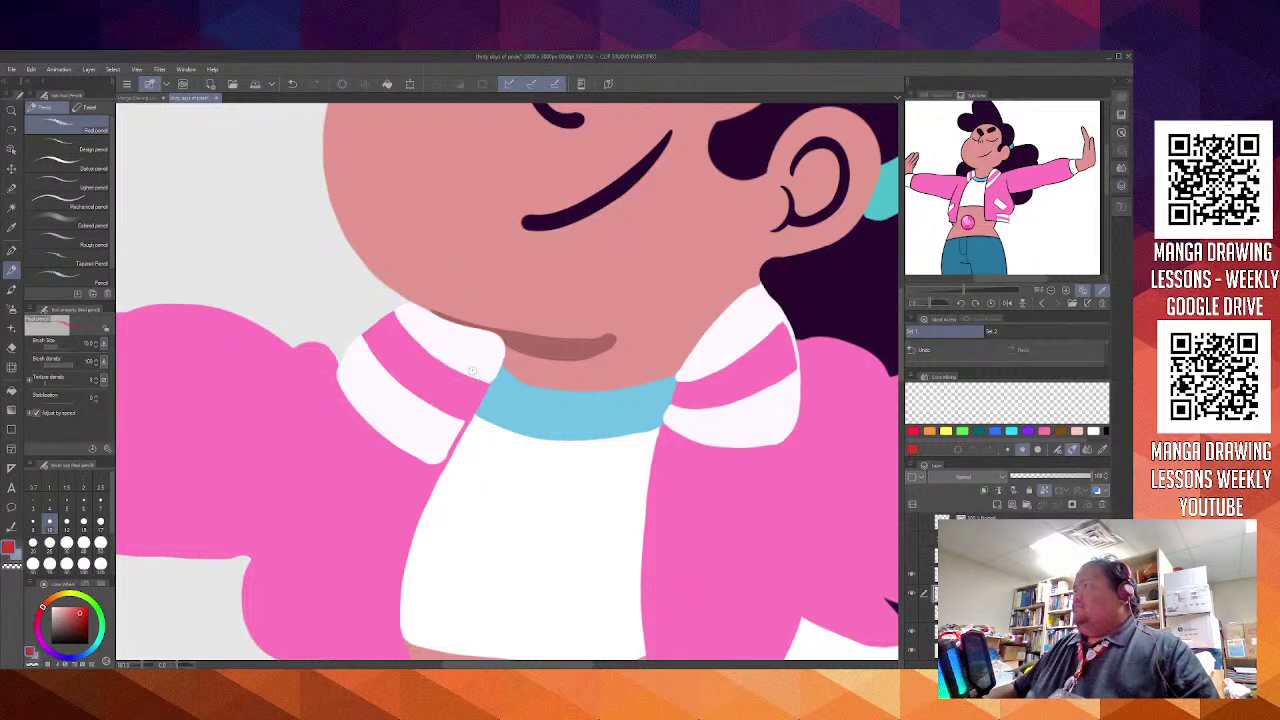
key(x)
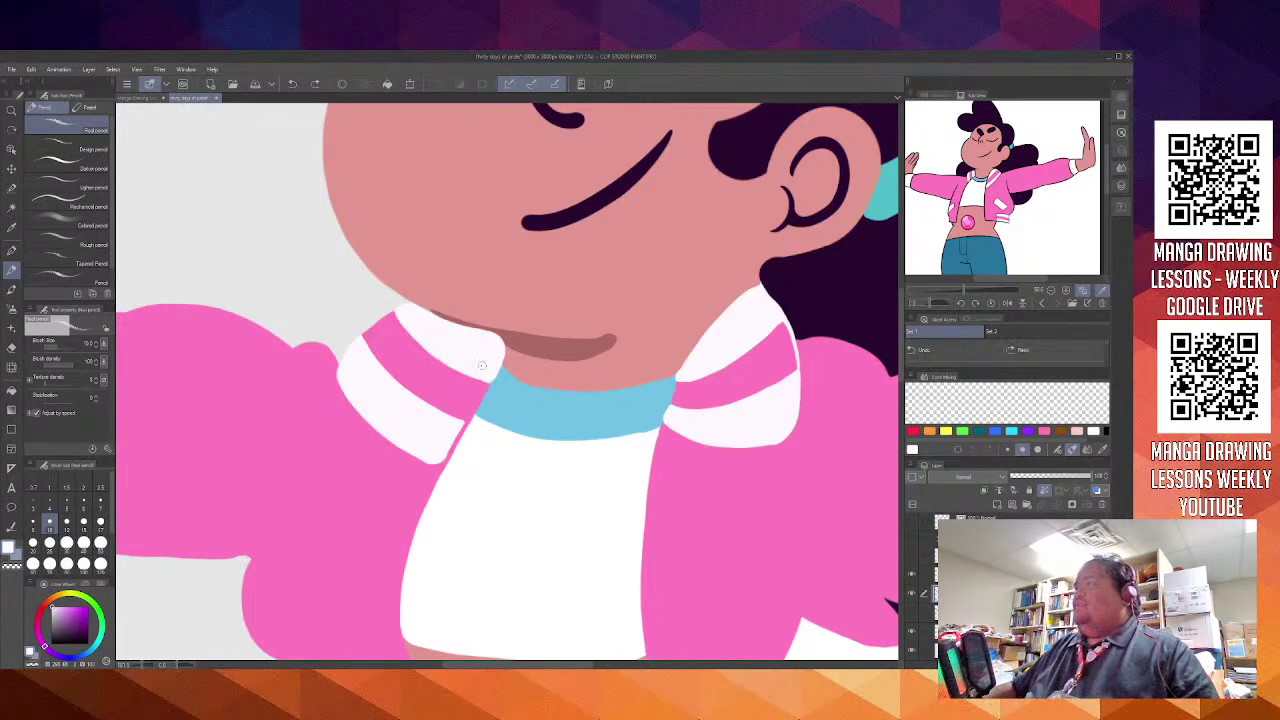
click(11, 250)
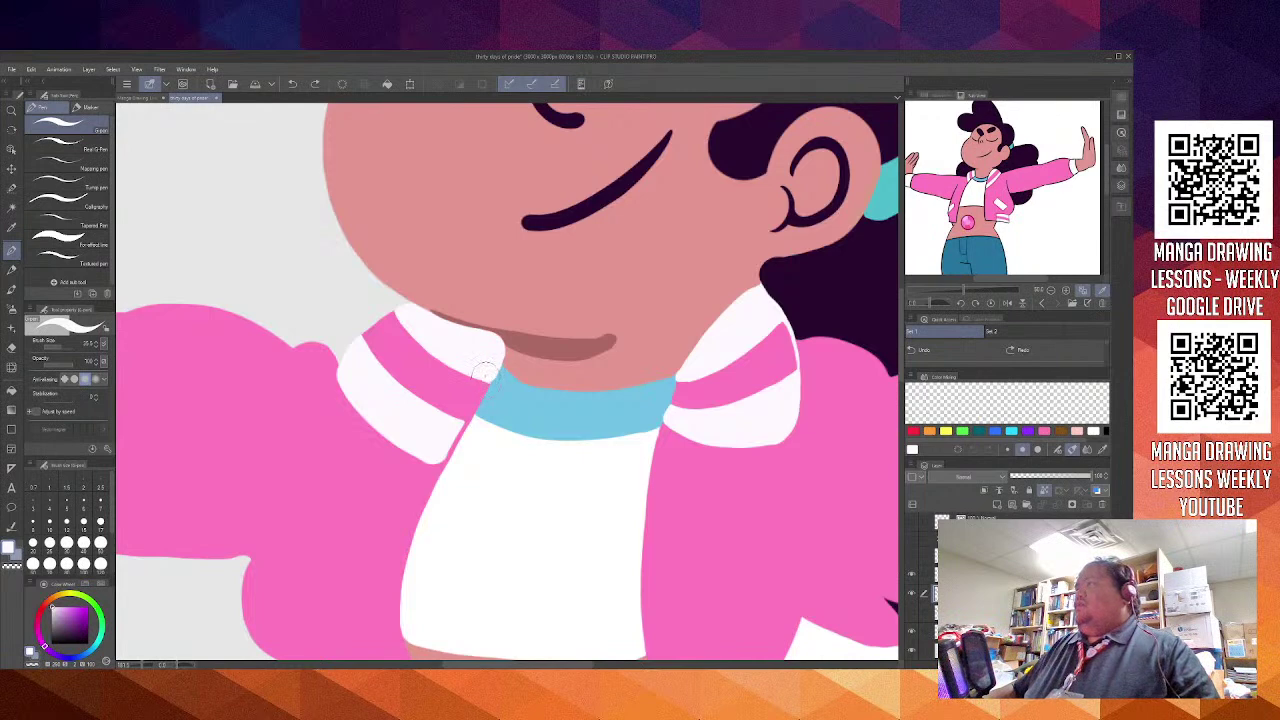
key(c)
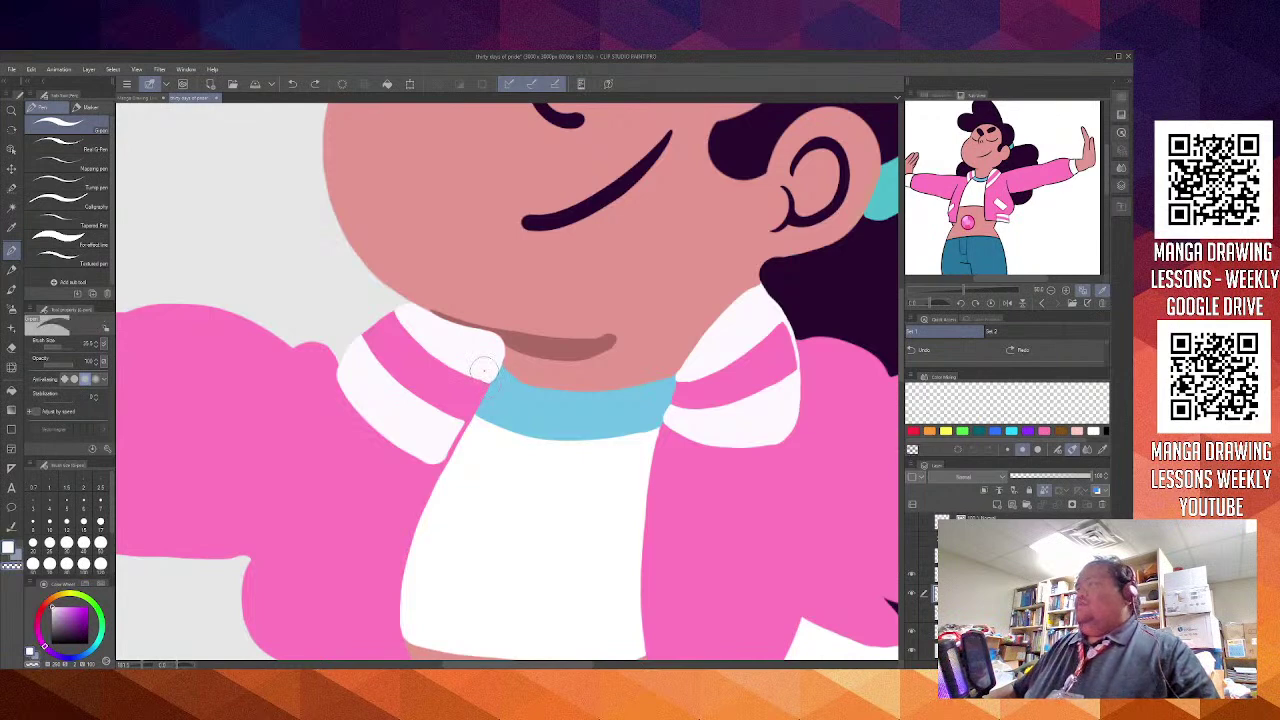
key(c)
scroll(483, 370, up, 6)
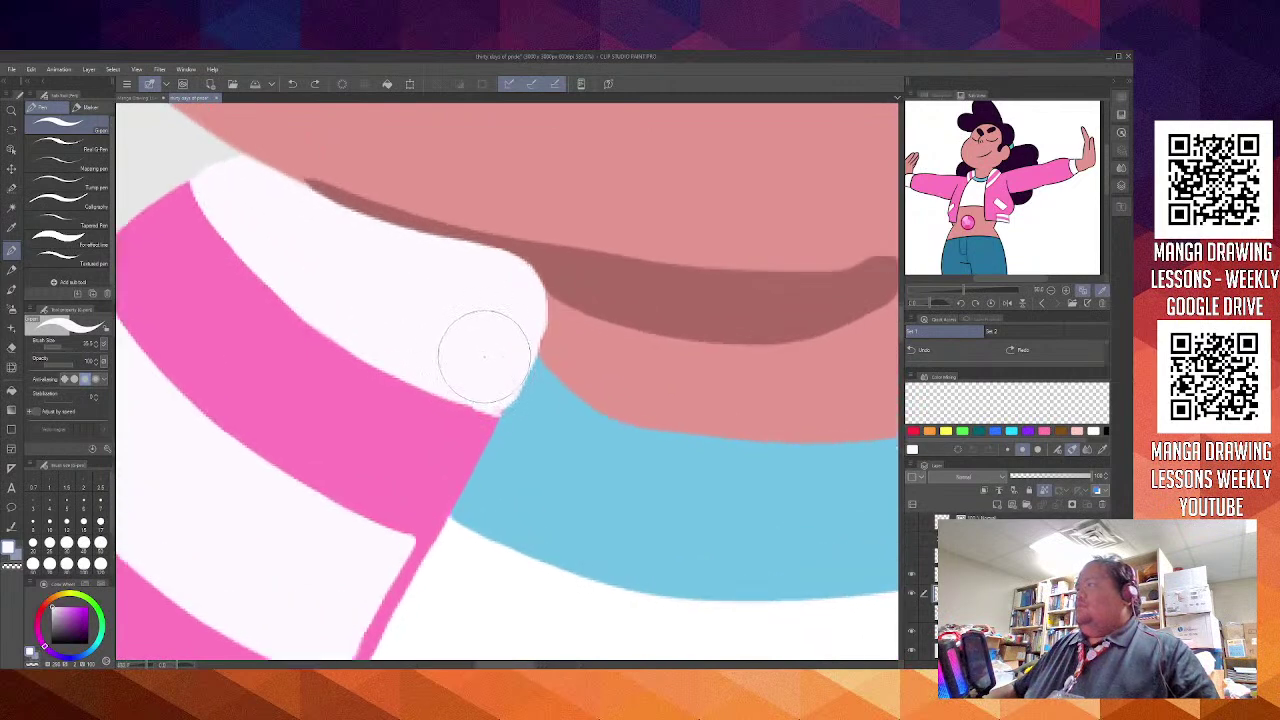
click(491, 369)
mouse_move(491, 369)
mouse_down()
mouse_move(500, 297)
mouse_move(492, 340)
mouse_up()
click(912, 576)
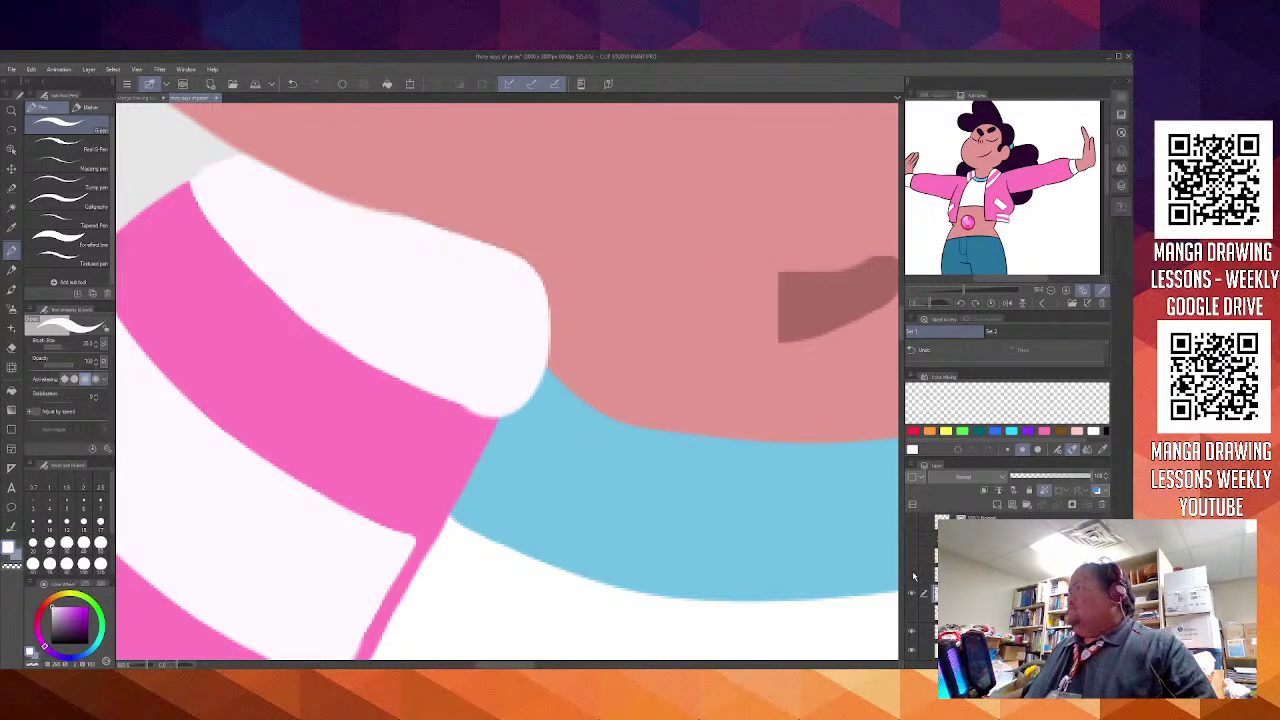
click(913, 574)
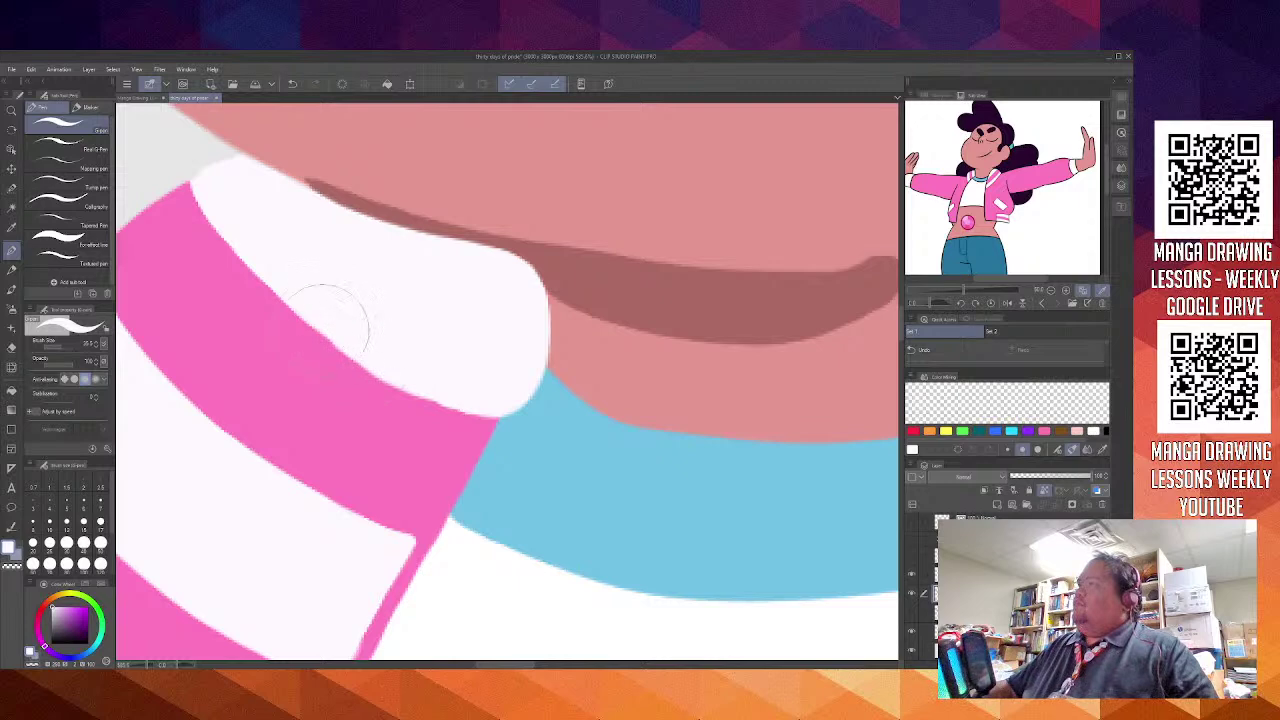
Extend the outer ends of both white stripes on the same collar so they bulge slightly past the pink stripe
mouse_move(449, 443)
mouse_down()
mouse_move(520, 347)
mouse_move(692, 495)
mouse_move(717, 535)
mouse_up()
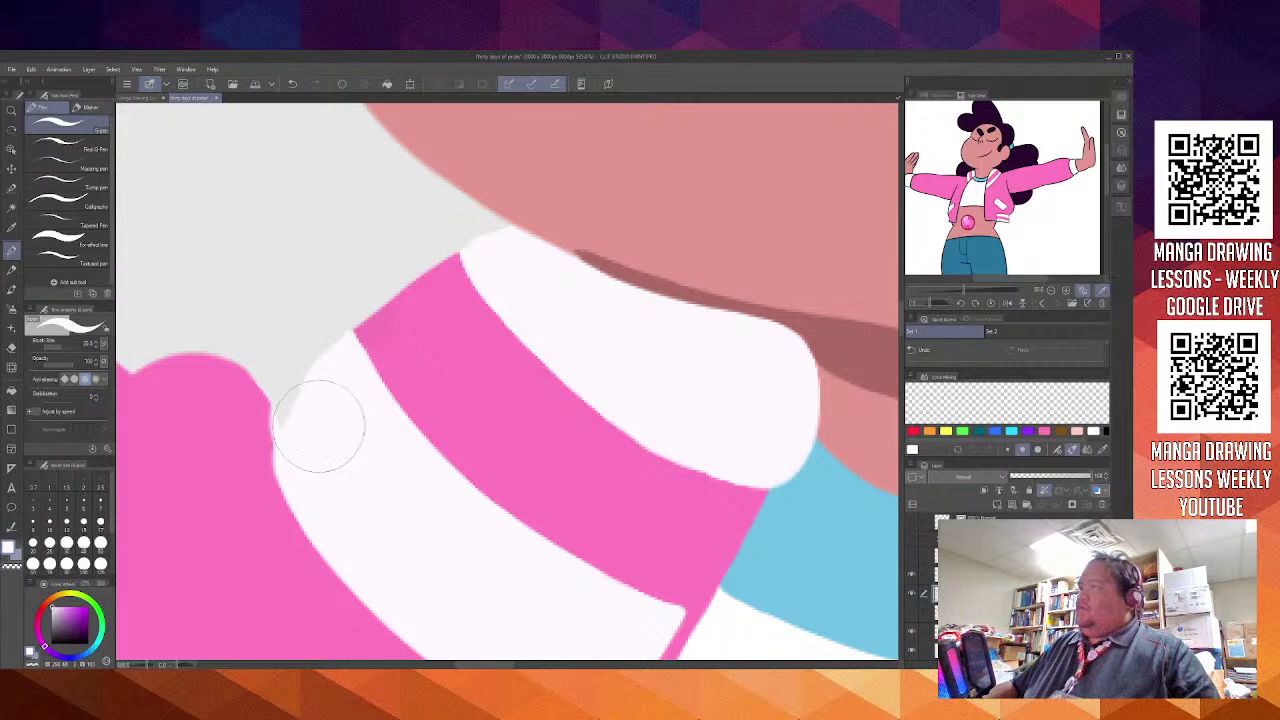
key(ctrl+z)
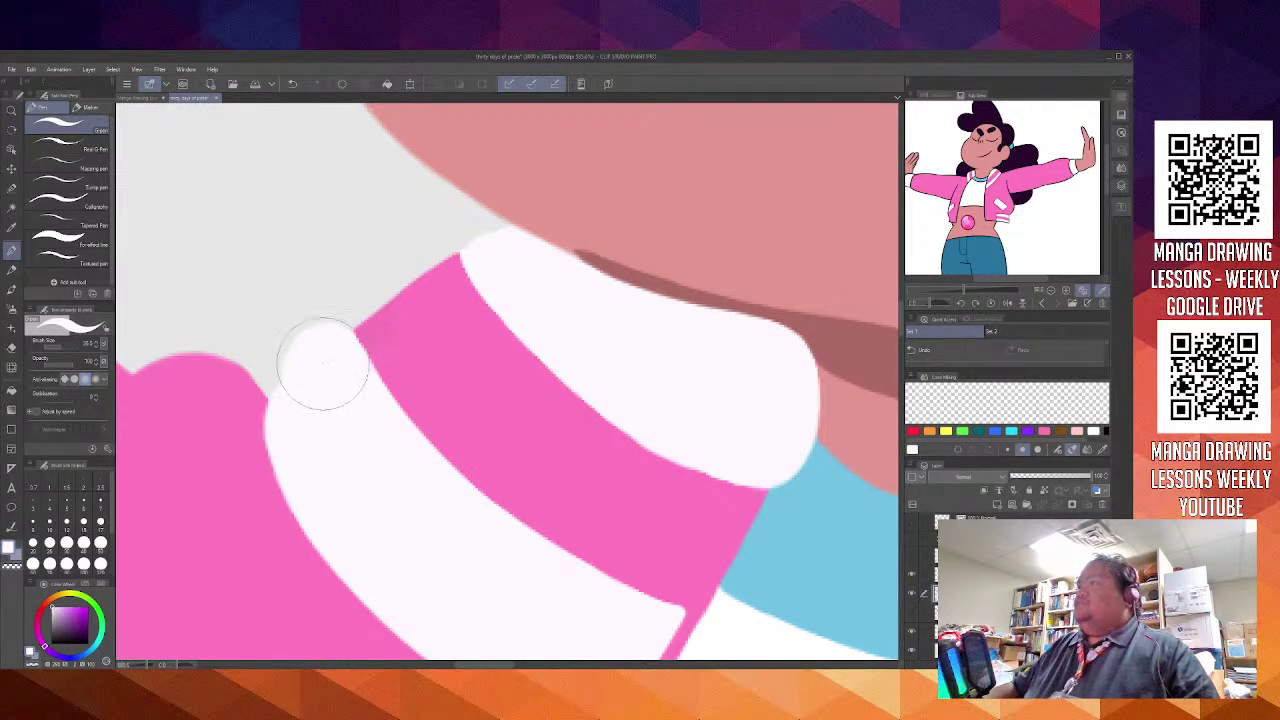
key(ctrl+z)
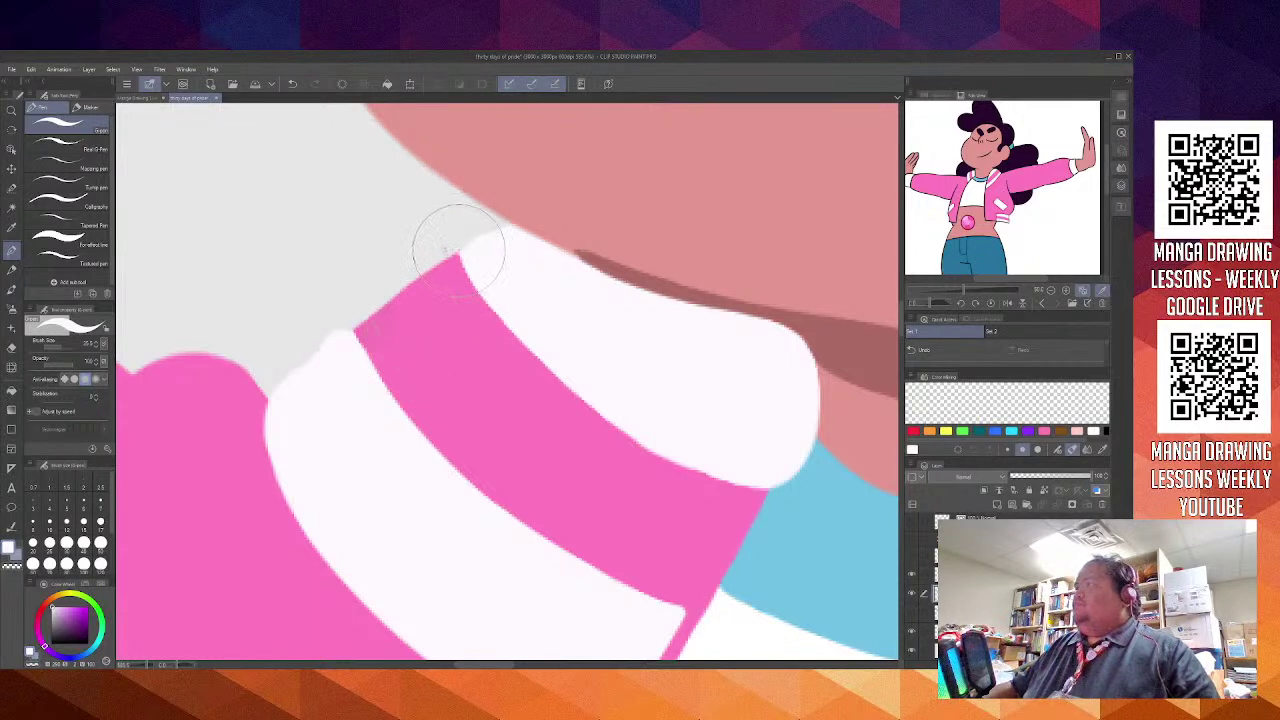
drag(459, 251, 511, 229)
key(ctrl+z)
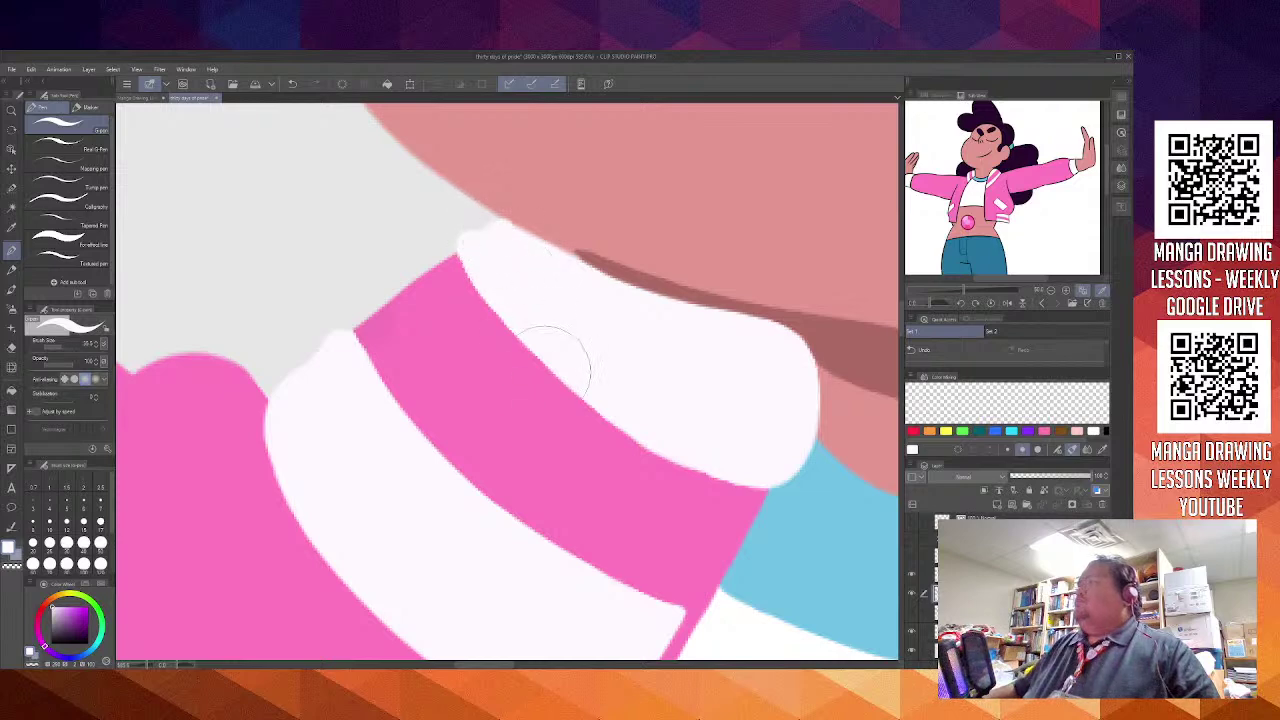
scroll(554, 412, down, 12)
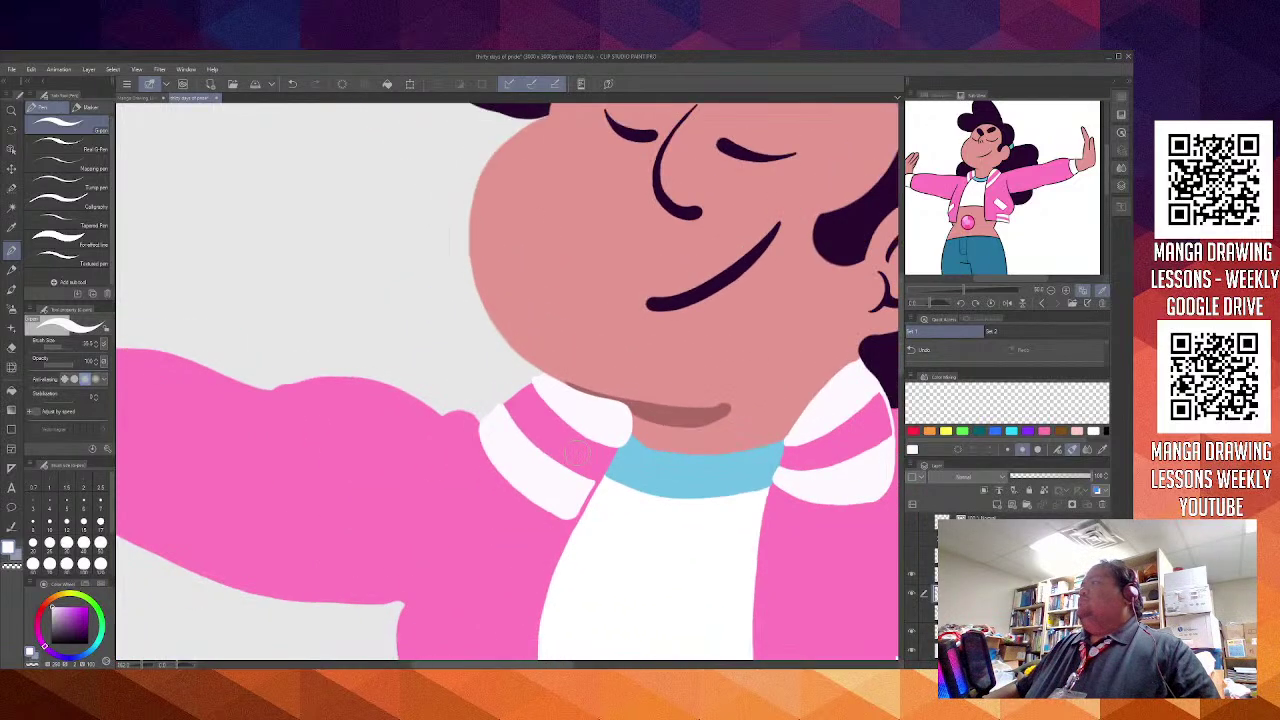
mouse_move(661, 459)
mouse_down()
mouse_move(509, 440)
mouse_move(417, 407)
mouse_up()
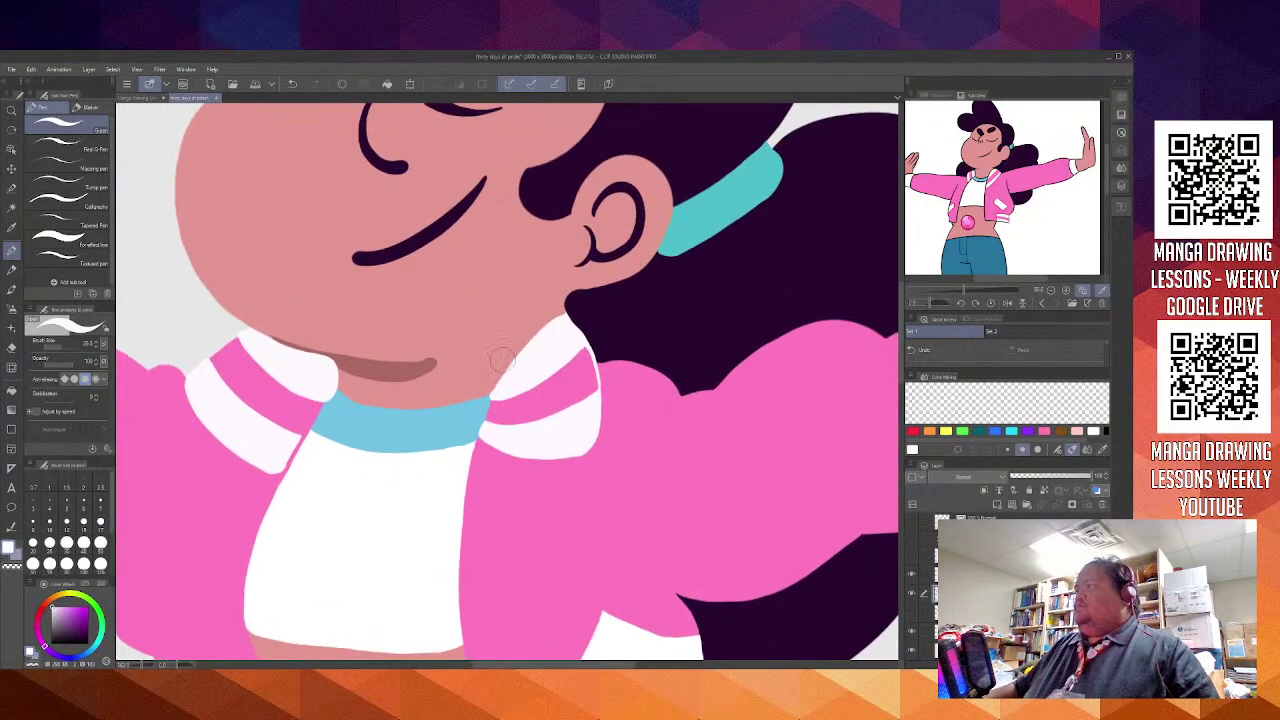
With a smaller white pen, round off both ends and smooth the edge of the upper white stripe on the collar beneath the ear
scroll(502, 360, up, 8)
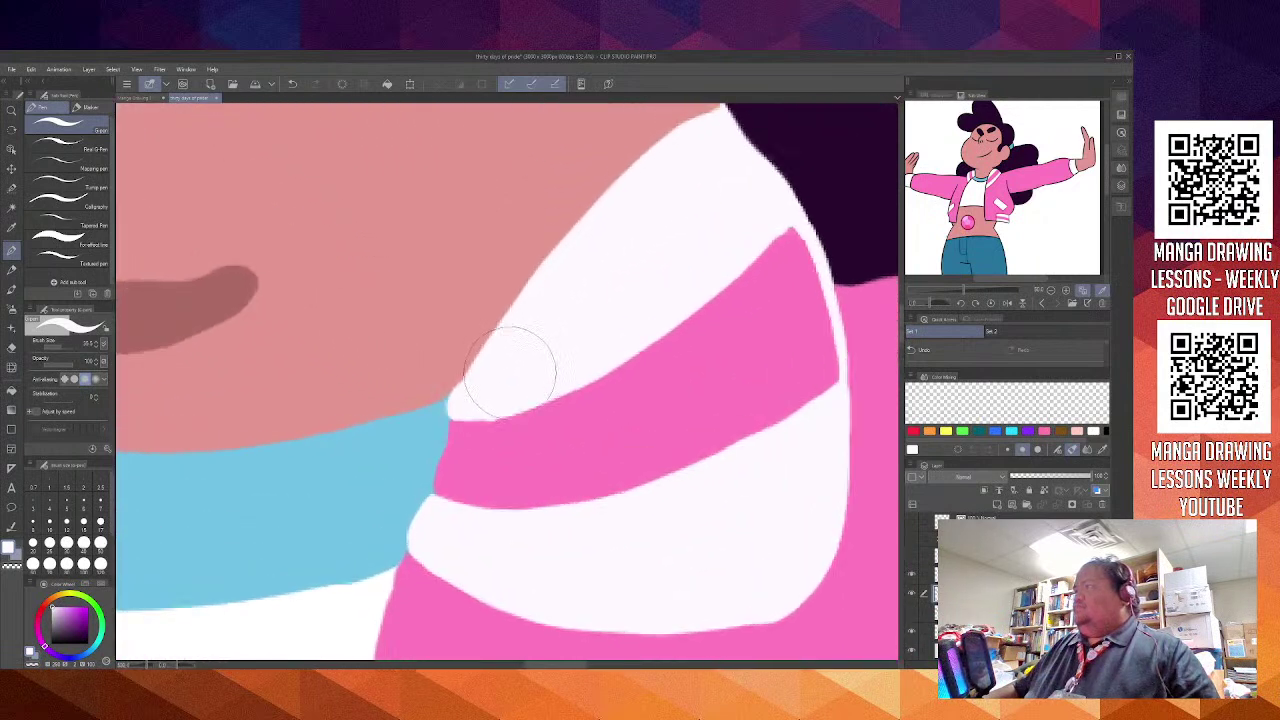
scroll(510, 372, up, 1)
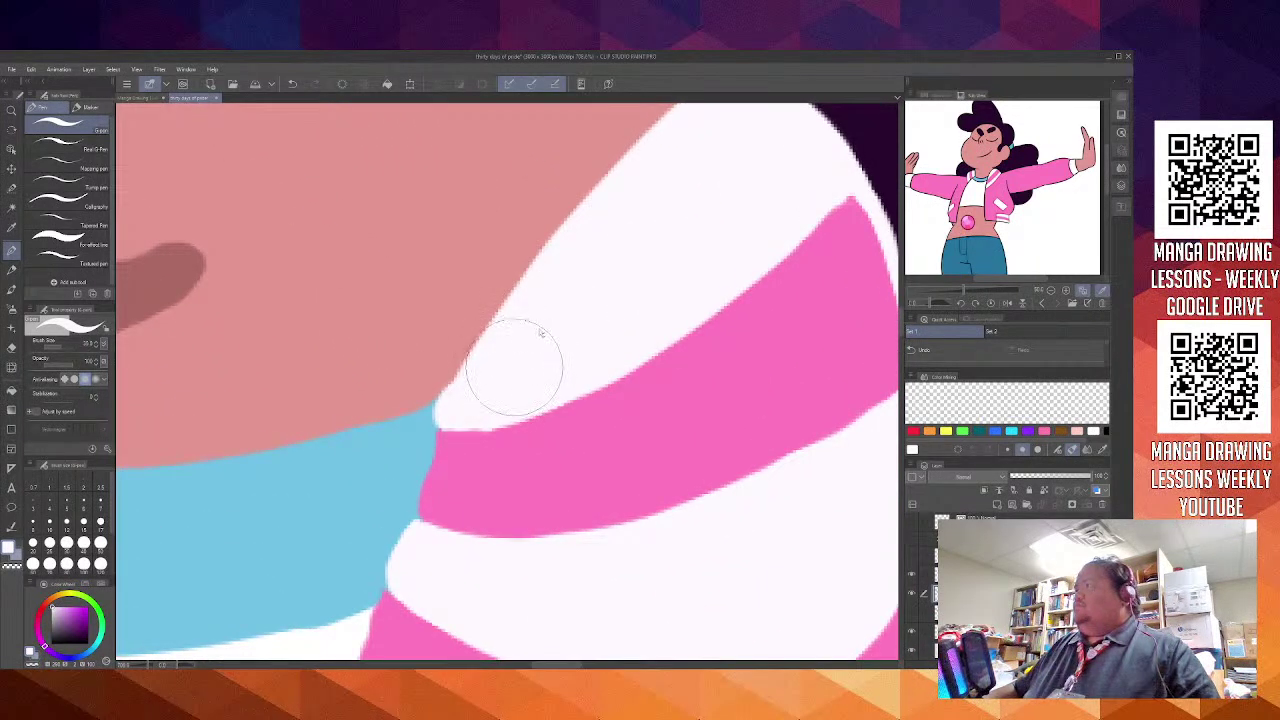
drag(540, 330, 532, 344)
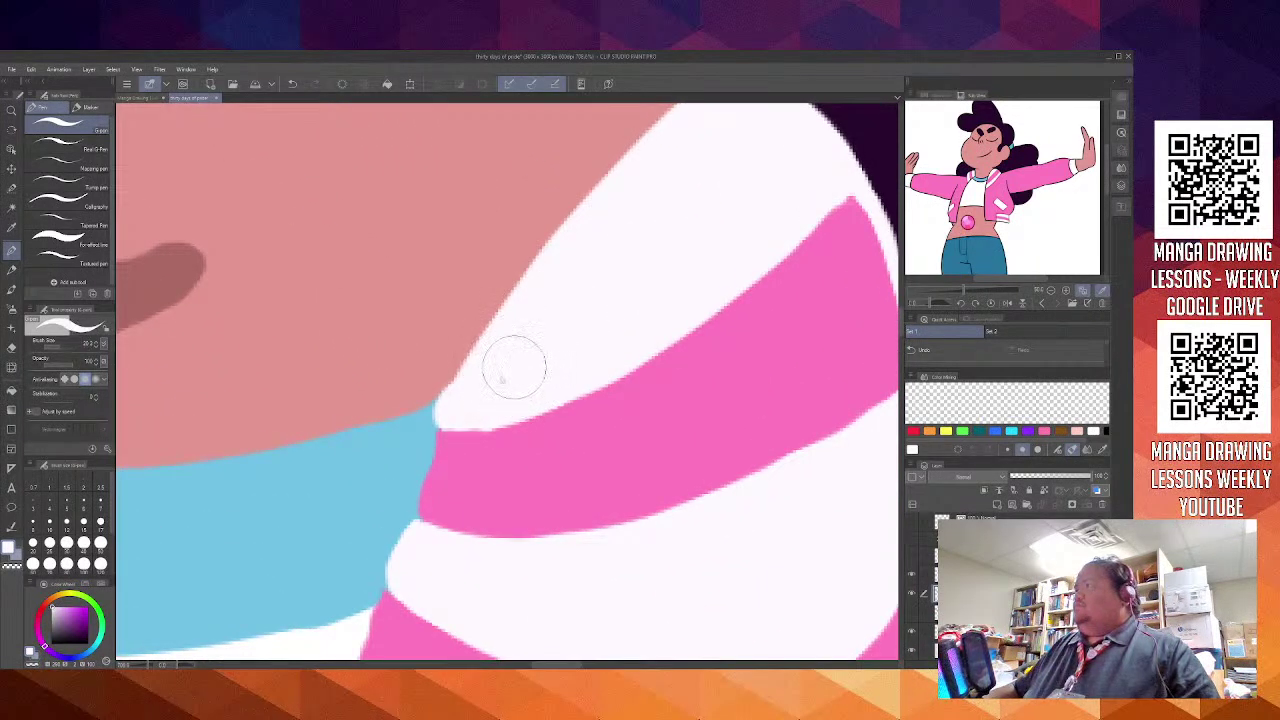
click(459, 397)
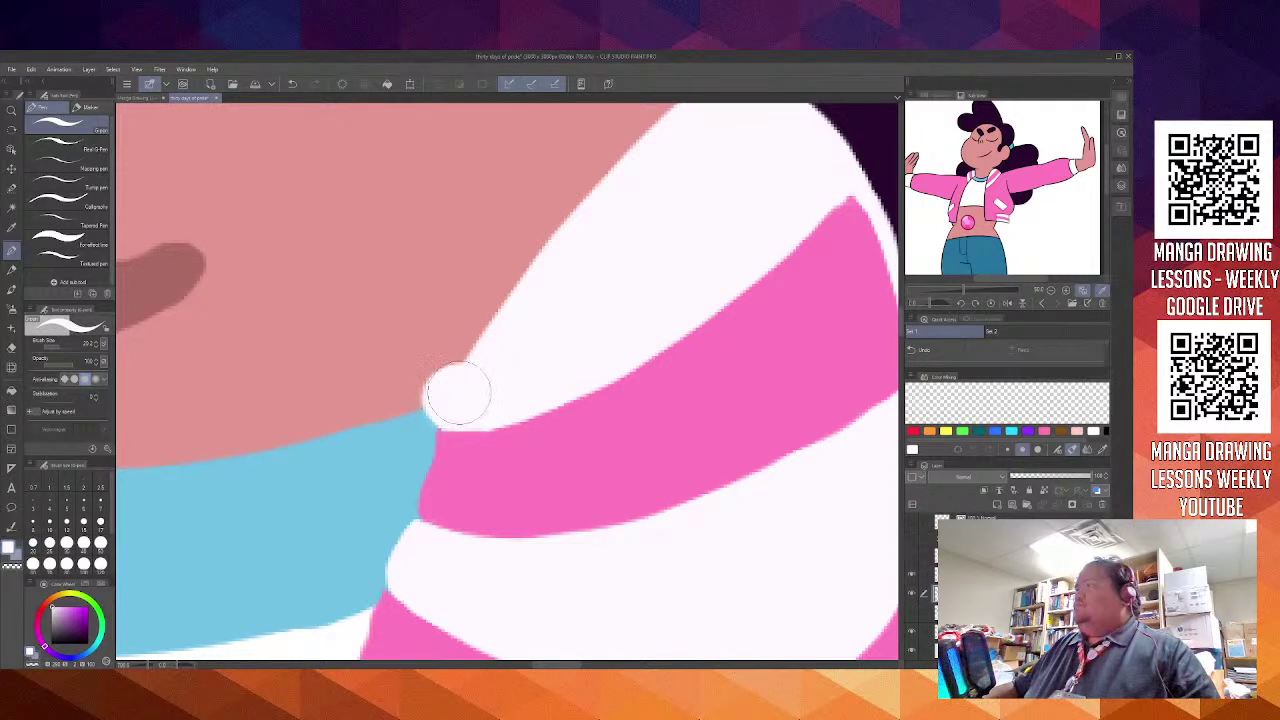
drag(459, 393, 546, 297)
drag(627, 263, 524, 372)
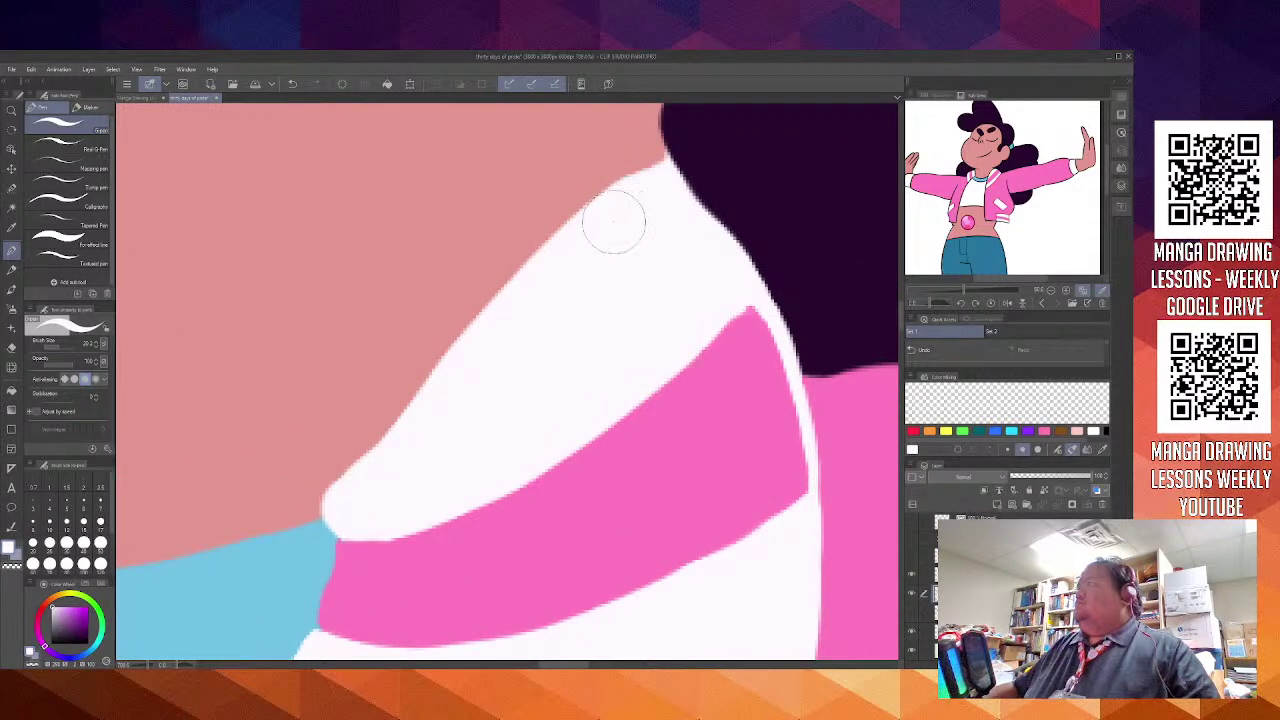
mouse_move(643, 200)
mouse_down()
mouse_move(680, 183)
mouse_move(673, 150)
mouse_move(700, 206)
mouse_move(689, 171)
mouse_move(726, 224)
mouse_move(712, 226)
mouse_move(733, 246)
mouse_move(733, 270)
mouse_move(726, 221)
mouse_move(755, 268)
mouse_up()
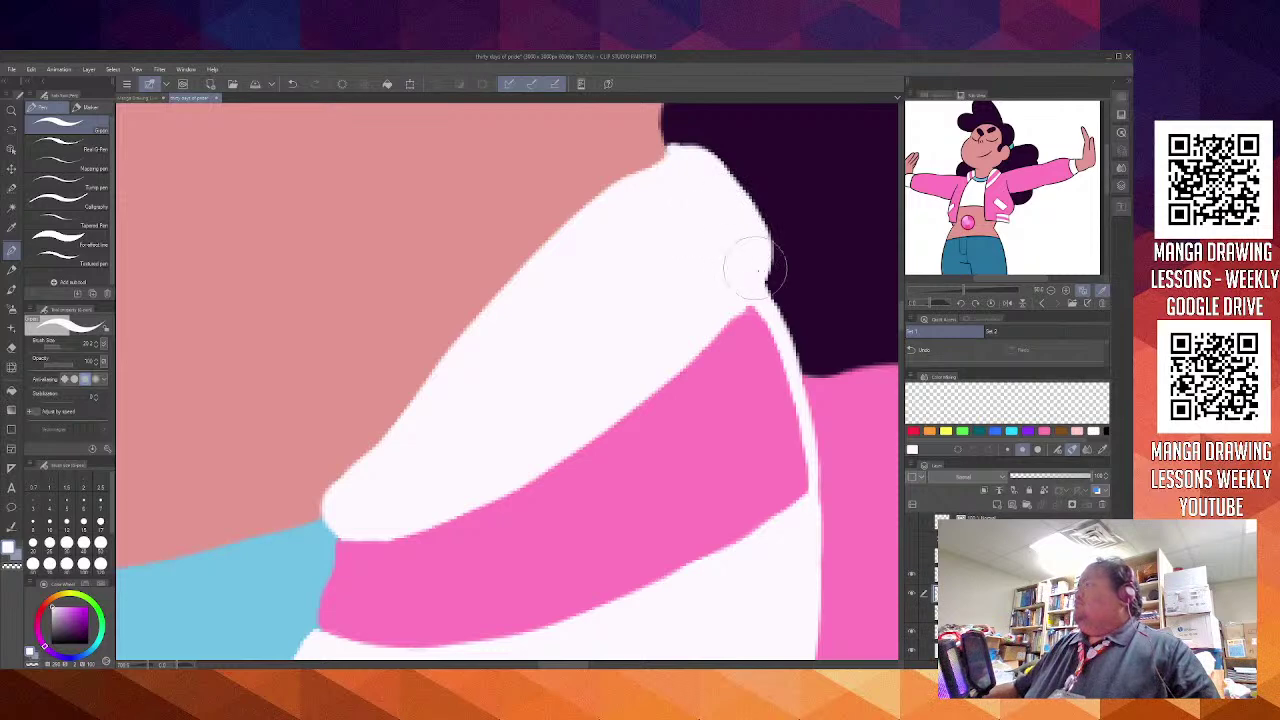
Sample the jacket pink and extend the same collar's pink stripe outward, rounding its end over the thin white edge
mouse_move(750, 367)
mouse_down()
mouse_move(671, 266)
mouse_move(527, 288)
mouse_up()
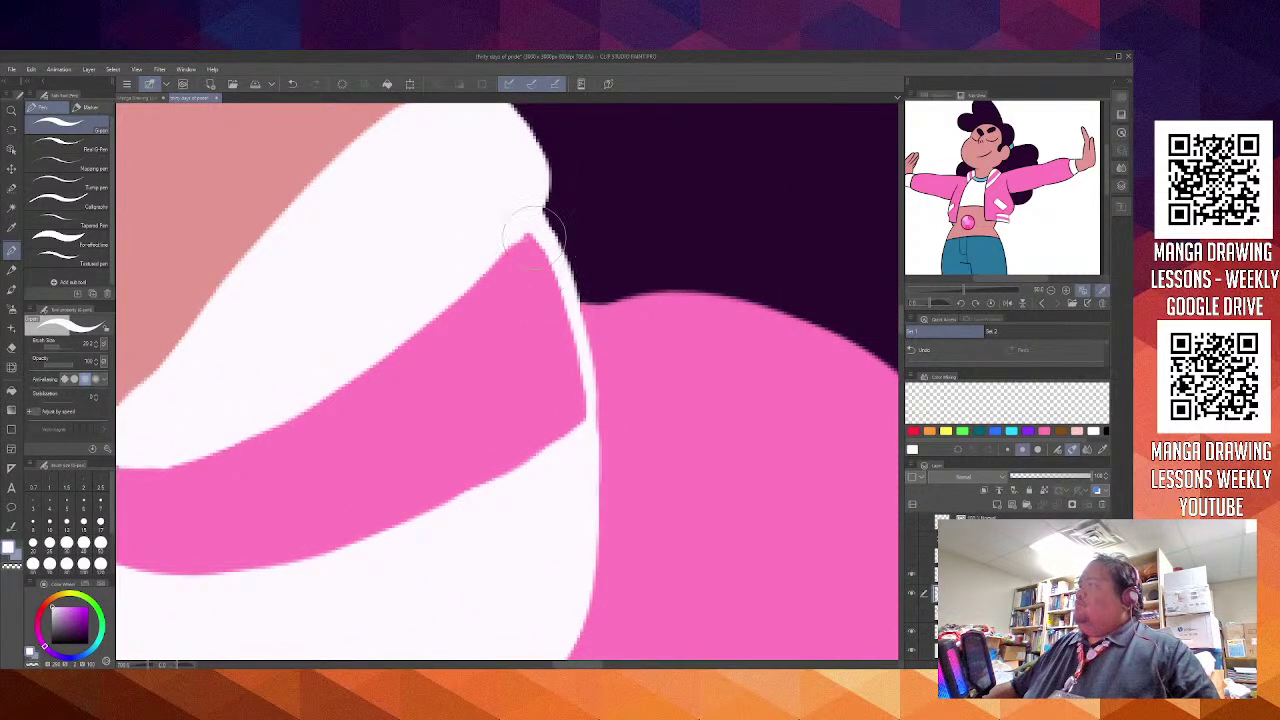
alt+click(520, 272)
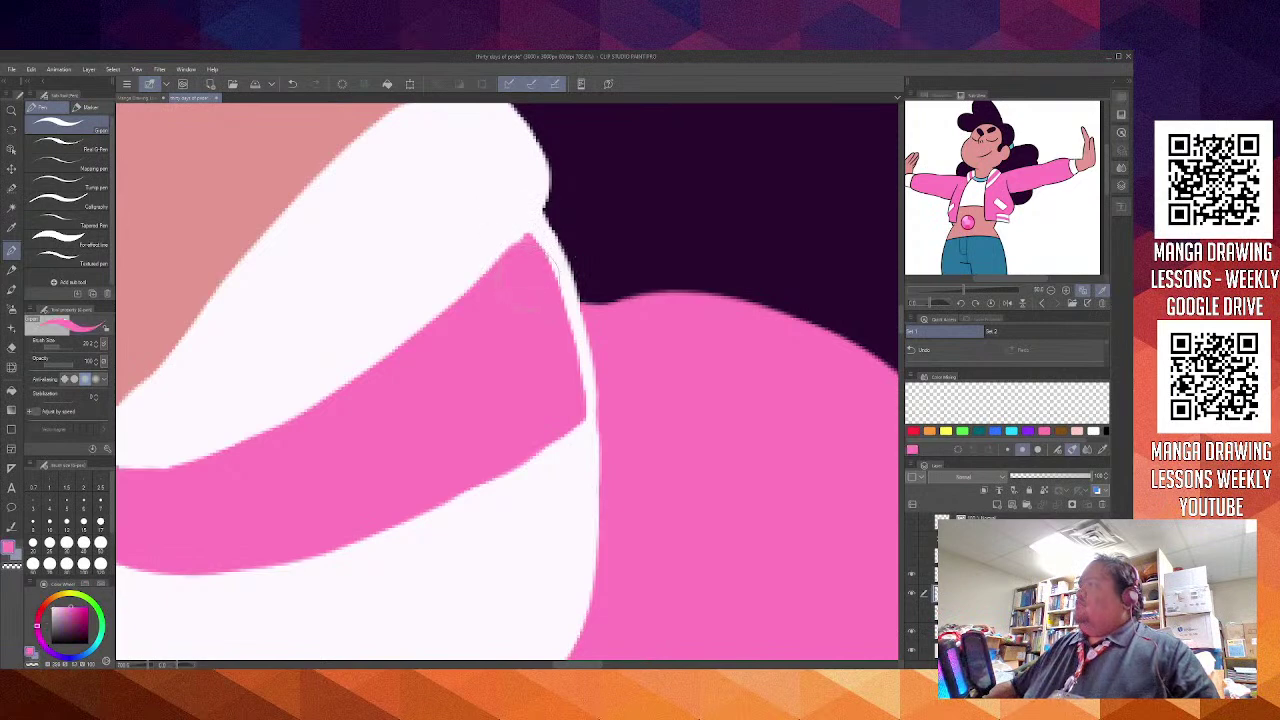
mouse_move(540, 280)
mouse_down()
mouse_move(568, 230)
mouse_move(547, 207)
mouse_move(554, 229)
mouse_move(550, 211)
mouse_move(527, 232)
mouse_up()
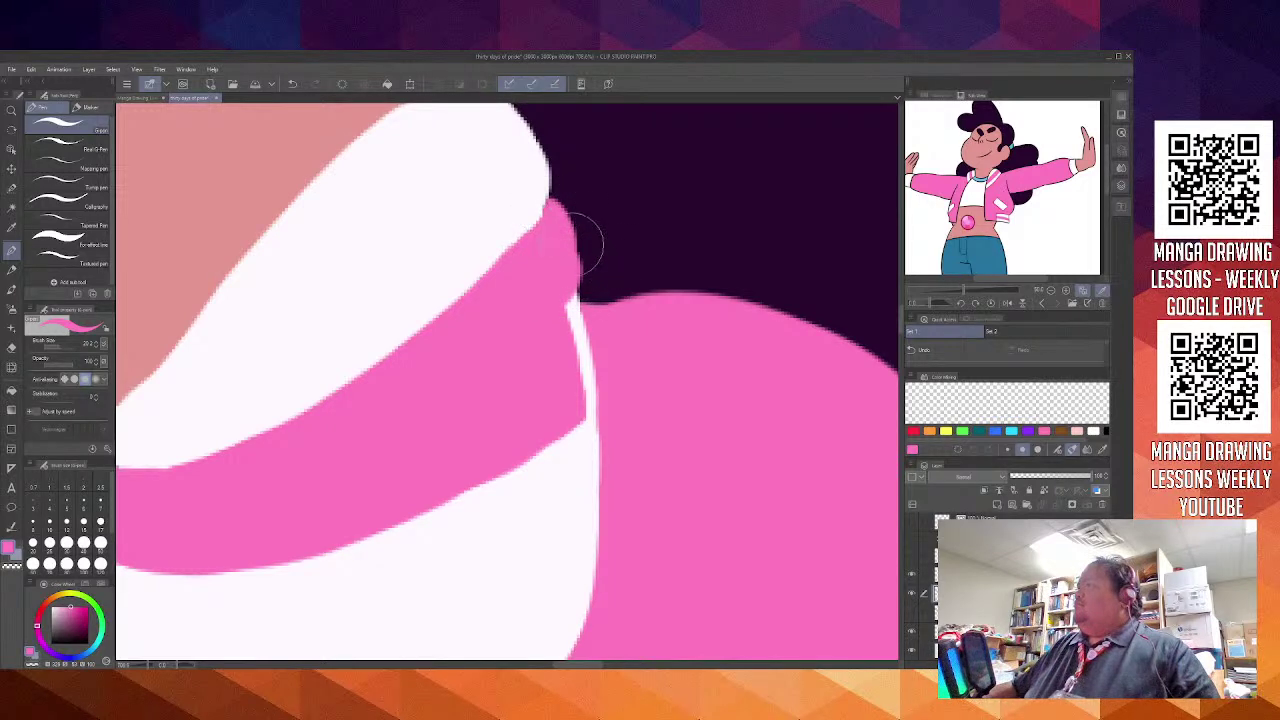
drag(567, 226, 572, 321)
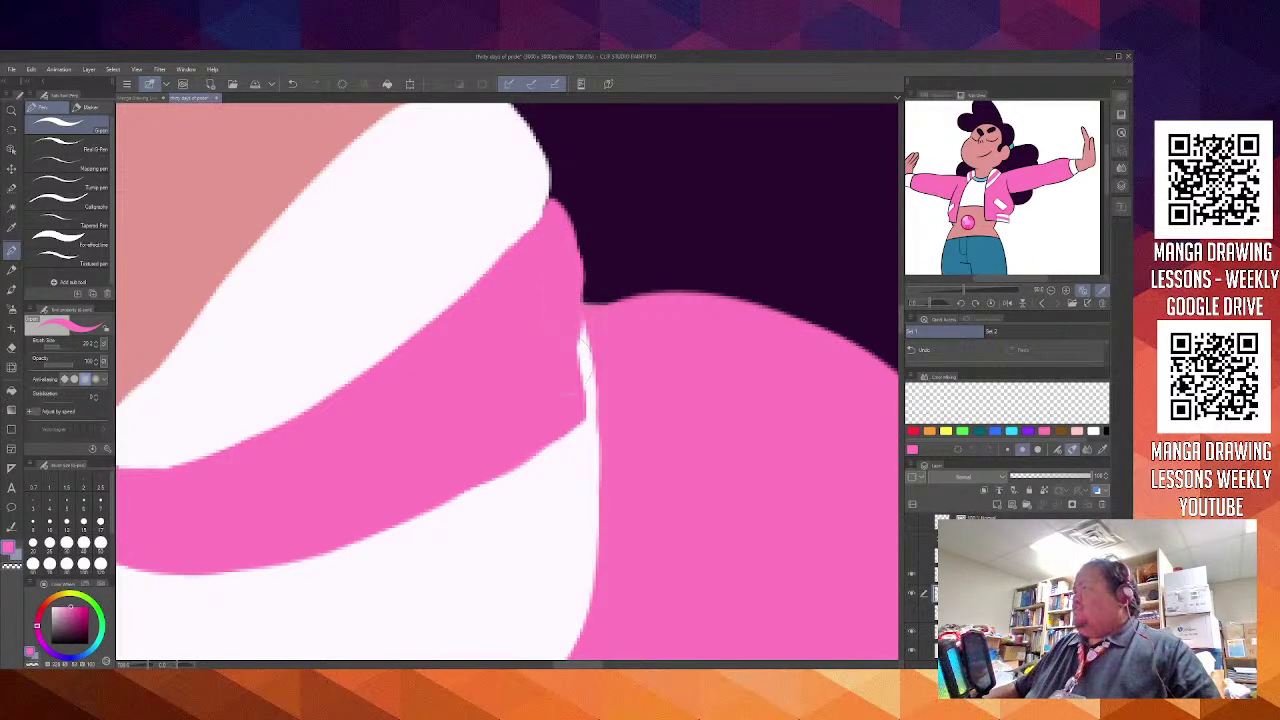
mouse_move(578, 289)
mouse_down()
mouse_move(564, 378)
mouse_move(590, 300)
mouse_up()
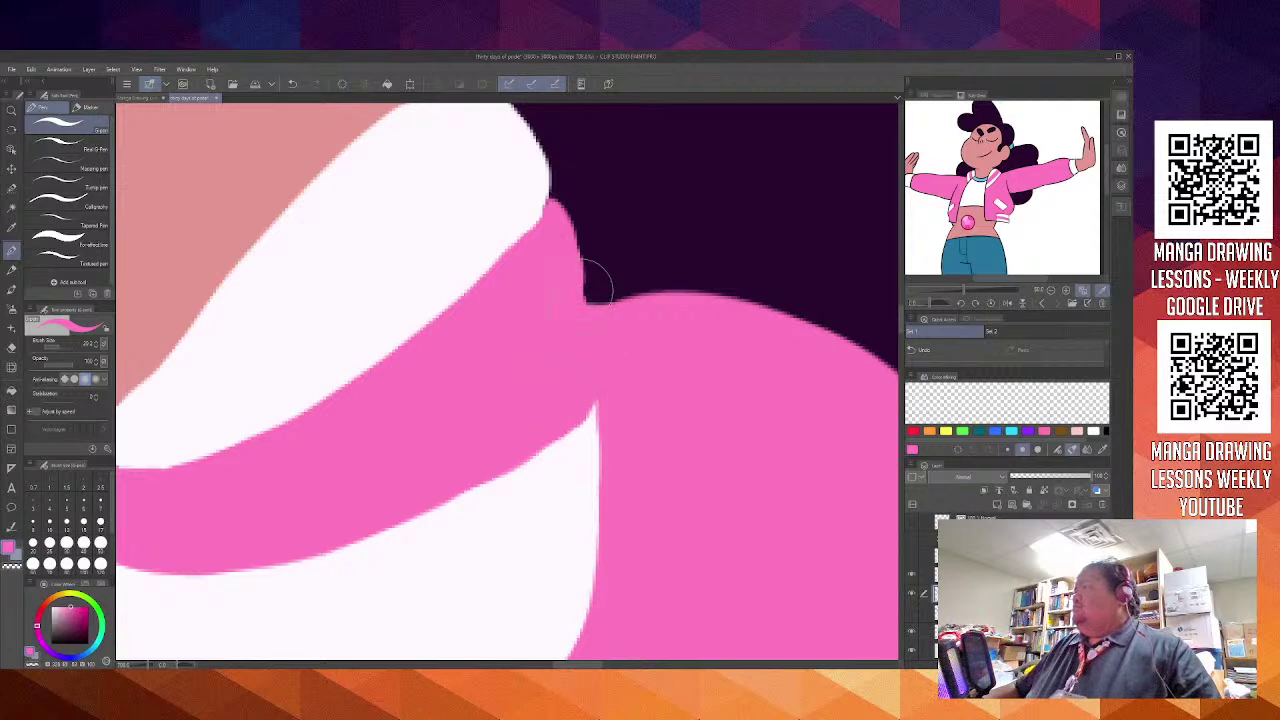
Paint a thin white line along the pink stripe's outer end to separate the collar from the shoulder, checking it against the whole figure
key(x)
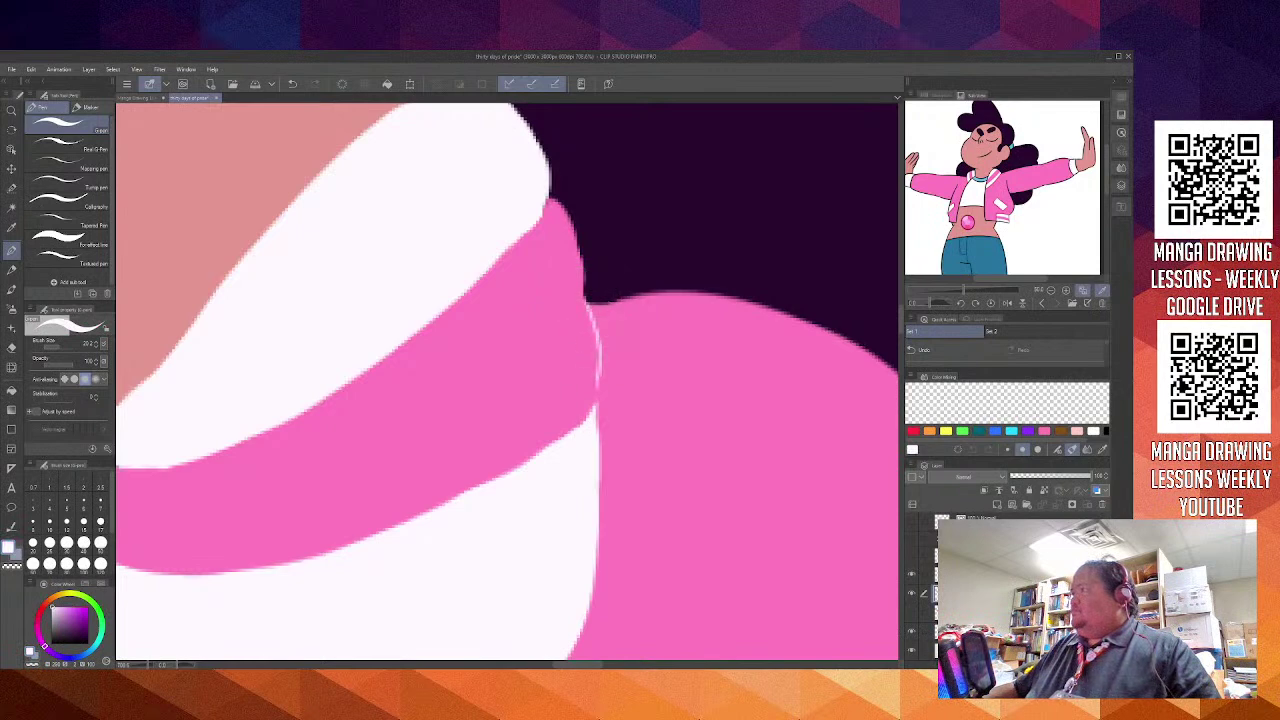
mouse_move(589, 302)
mouse_down()
mouse_move(597, 380)
mouse_move(601, 350)
mouse_up()
key(ctrl+z)
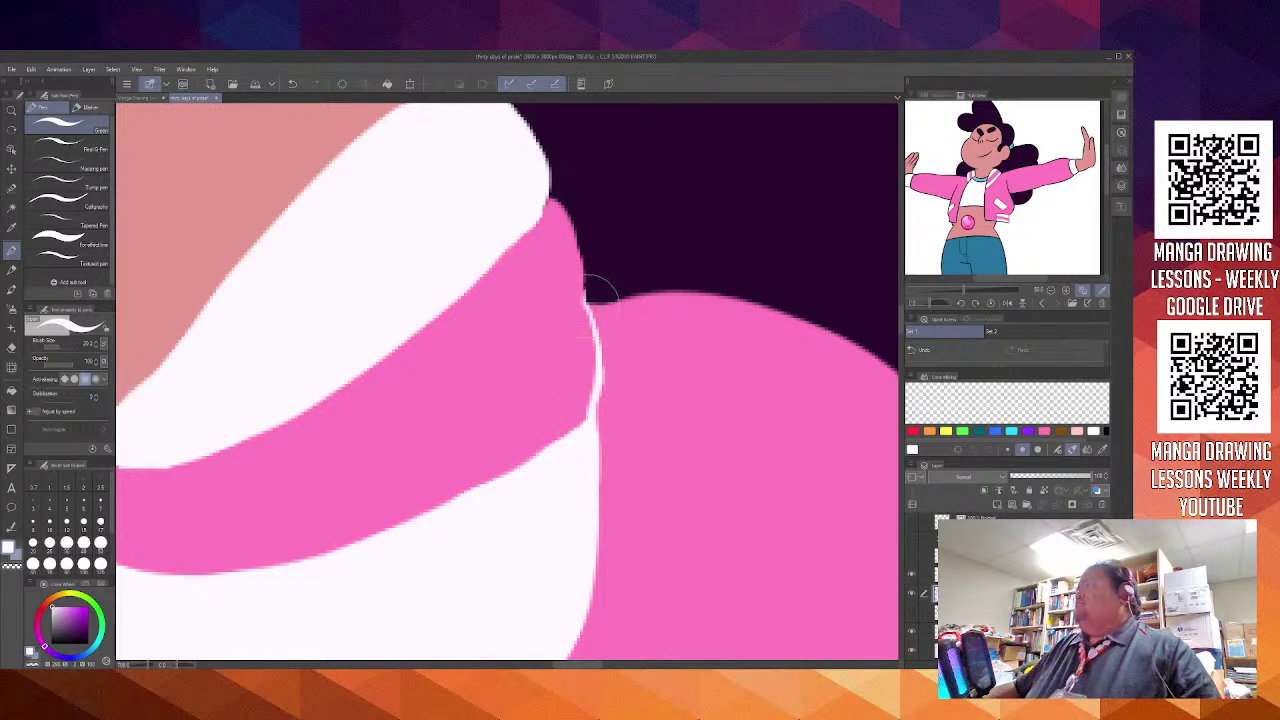
scroll(614, 400, down, 5)
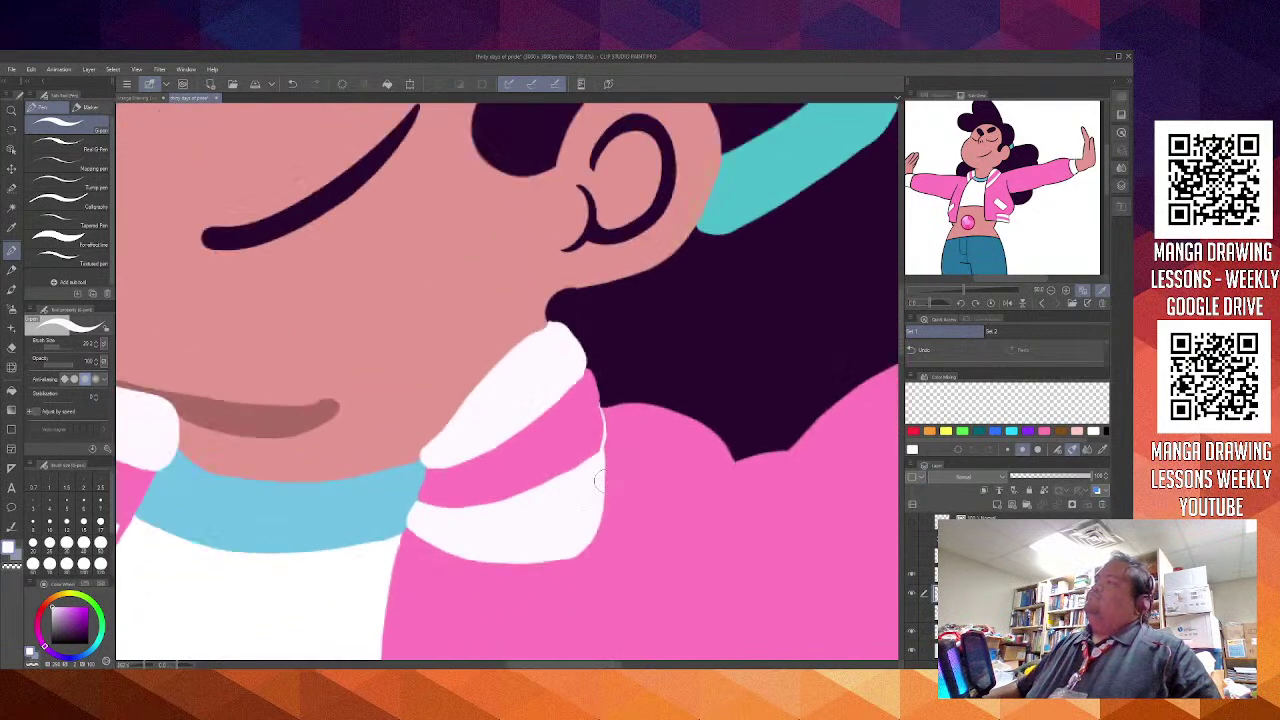
scroll(553, 520, down, 2)
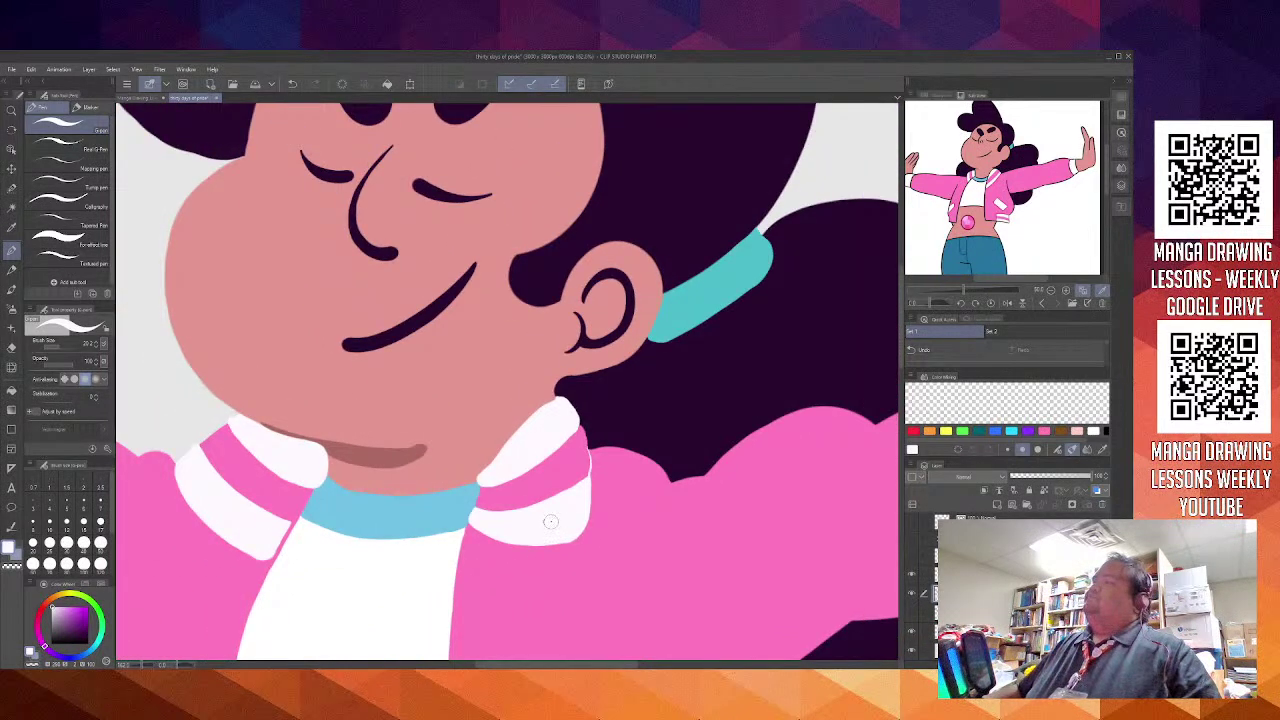
drag(550, 521, 619, 325)
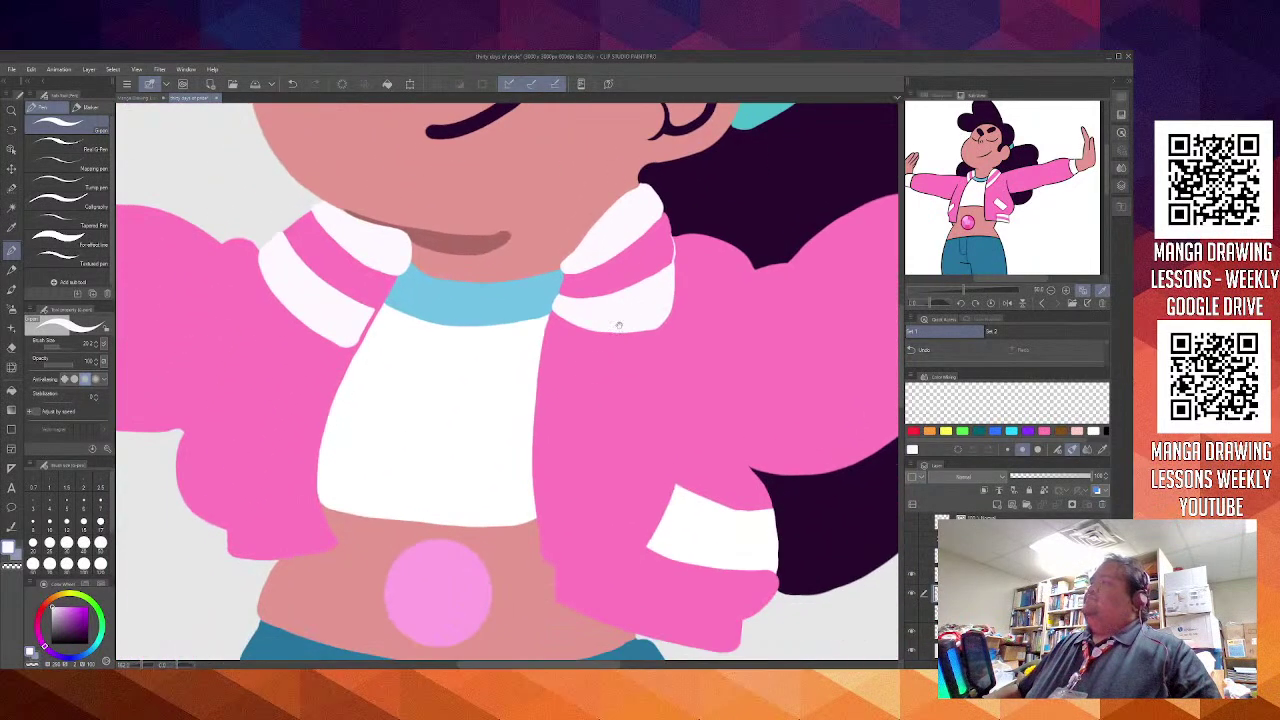
scroll(601, 393, down, 5)
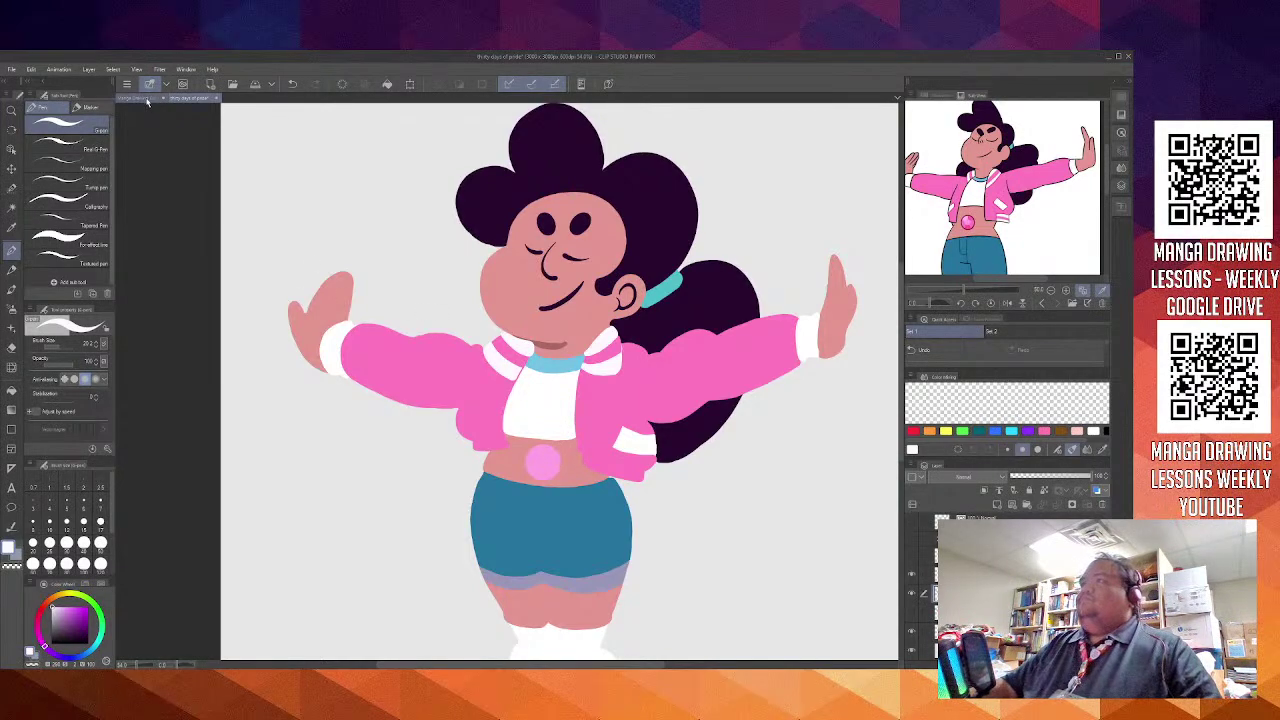
Examine the chibi couple illustrations on the practice sheet document and compare them with the character drawing and its reference image
click(157, 99)
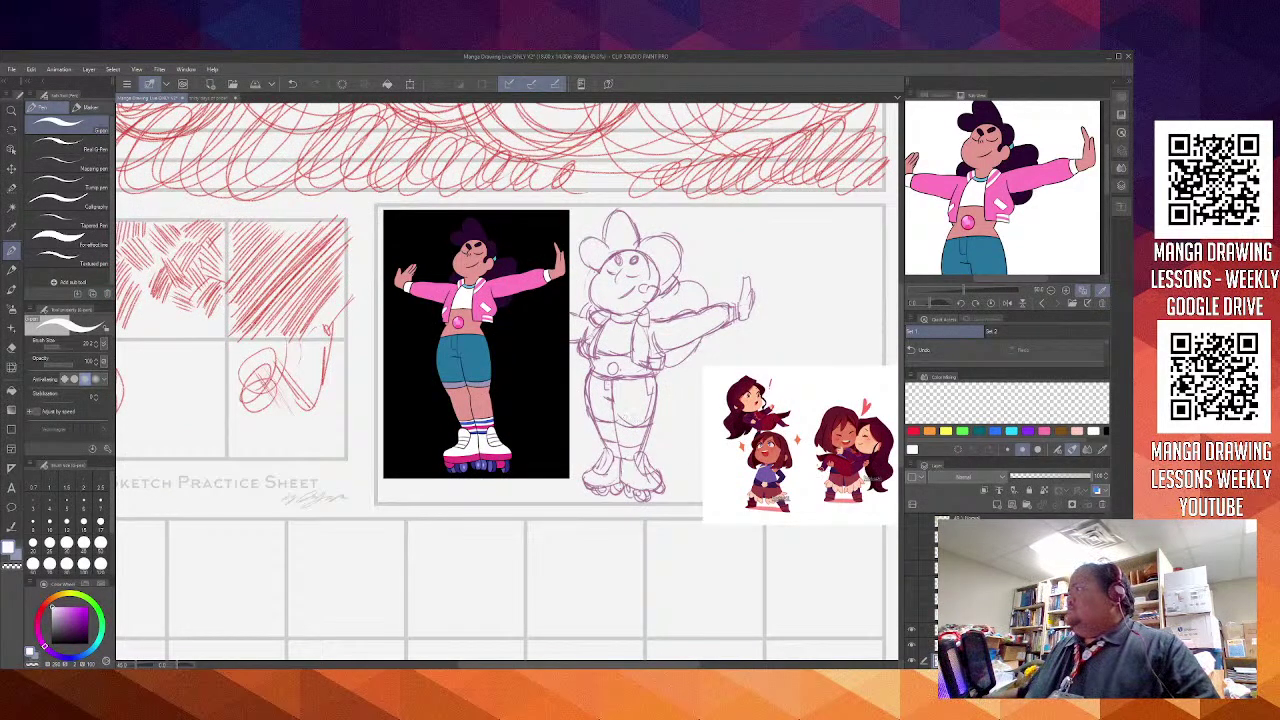
drag(820, 463, 643, 457)
scroll(643, 458, up, 7)
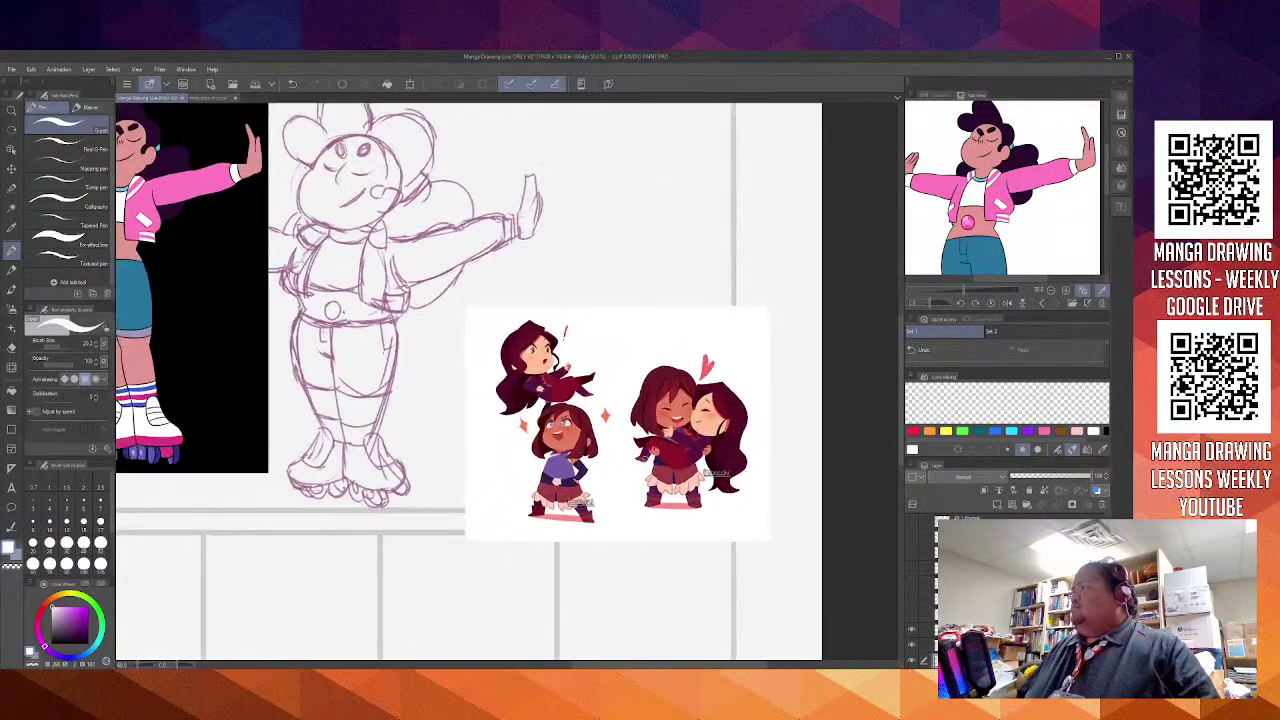
scroll(667, 477, up, 3)
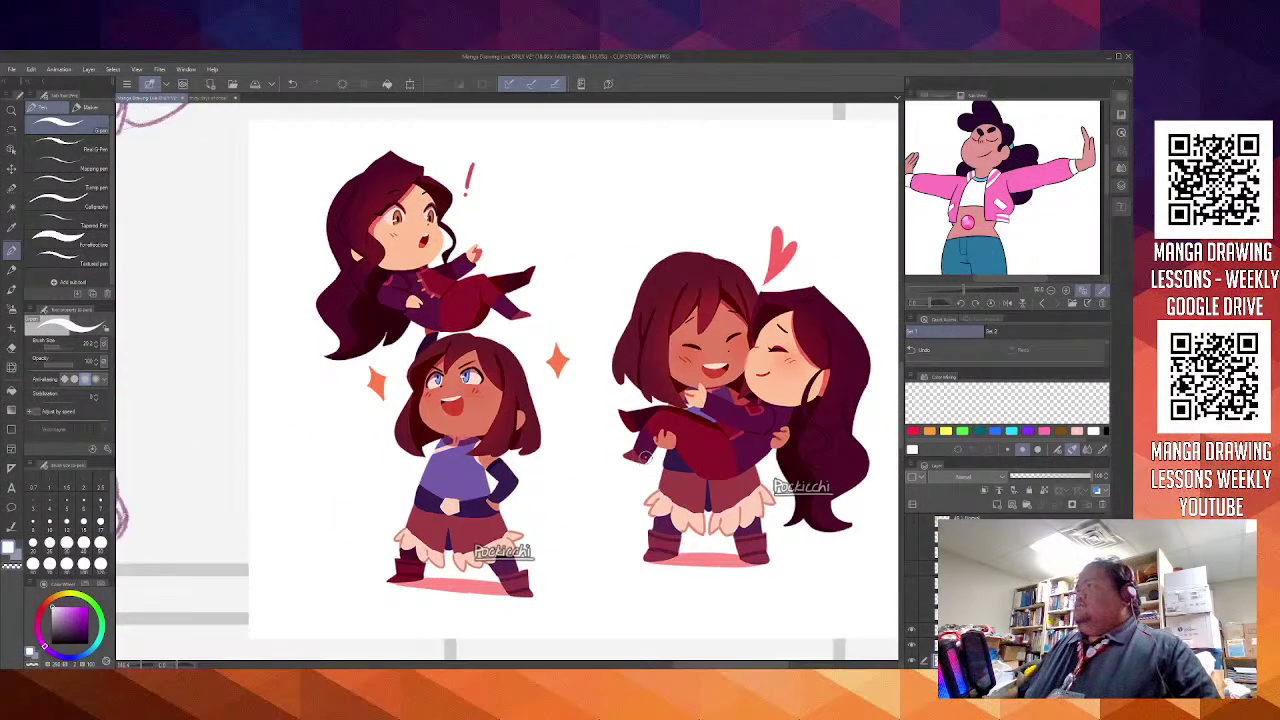
drag(648, 454, 568, 438)
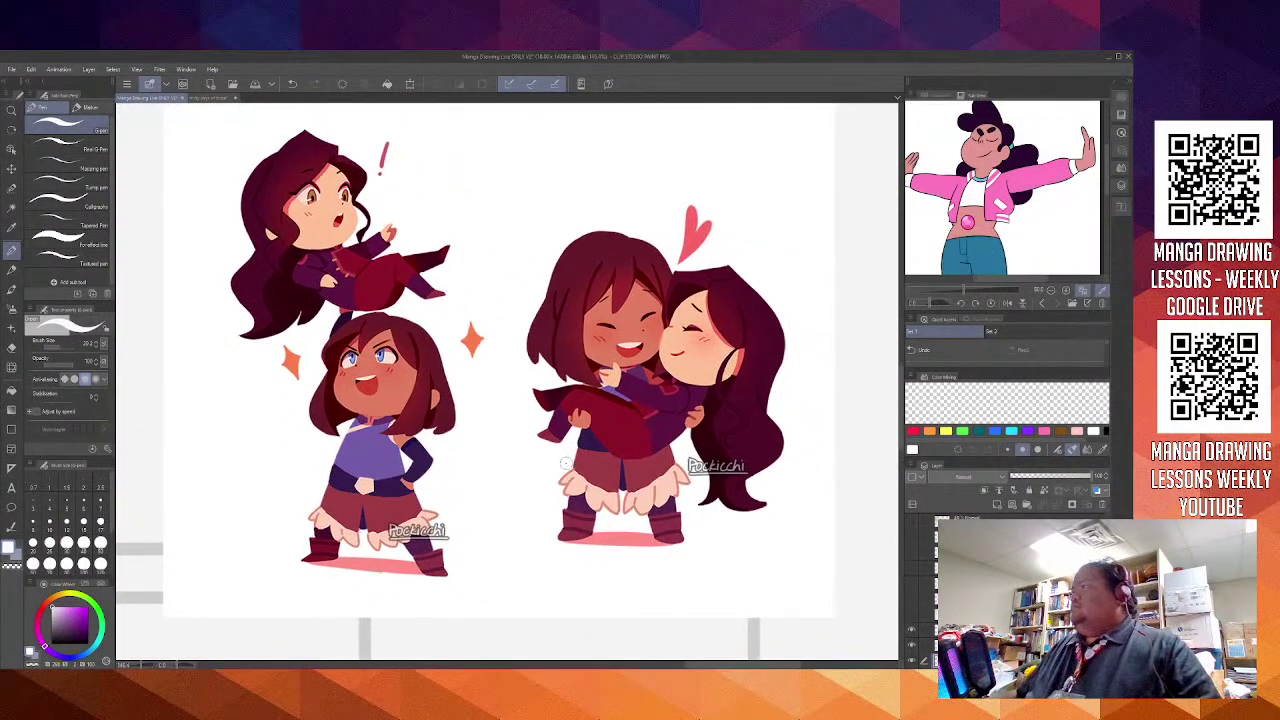
click(205, 97)
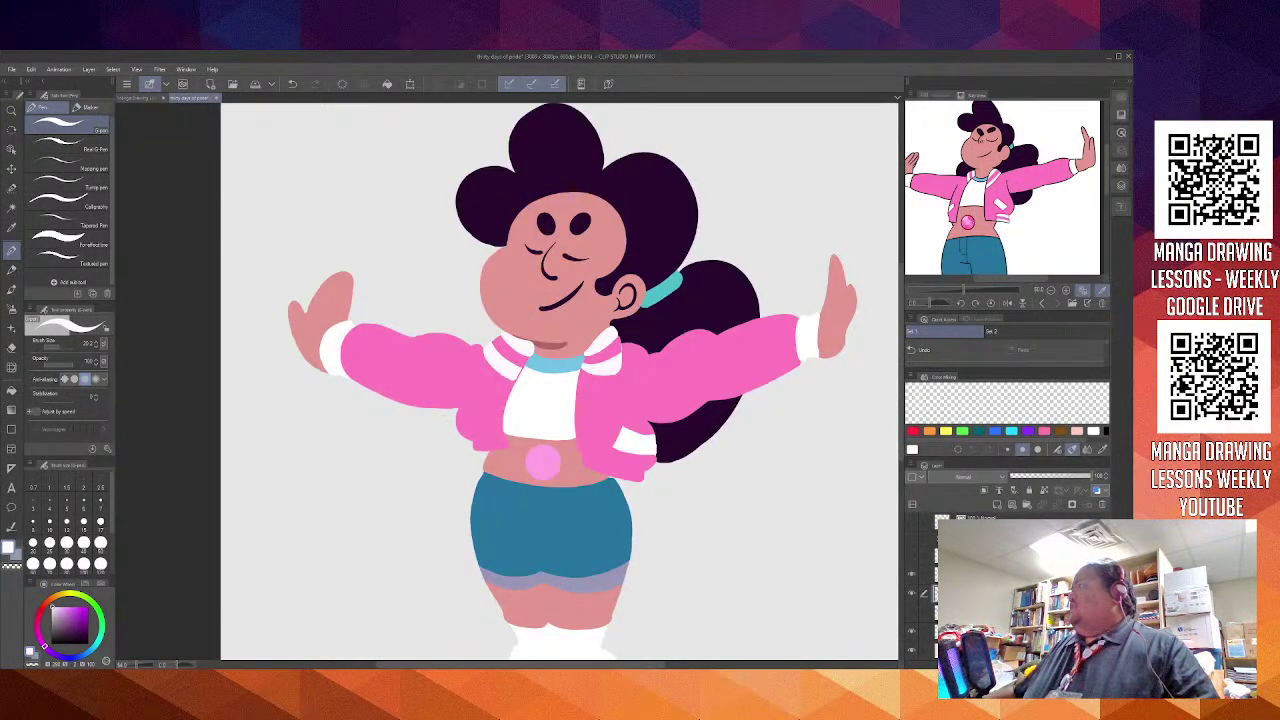
drag(944, 225, 949, 240)
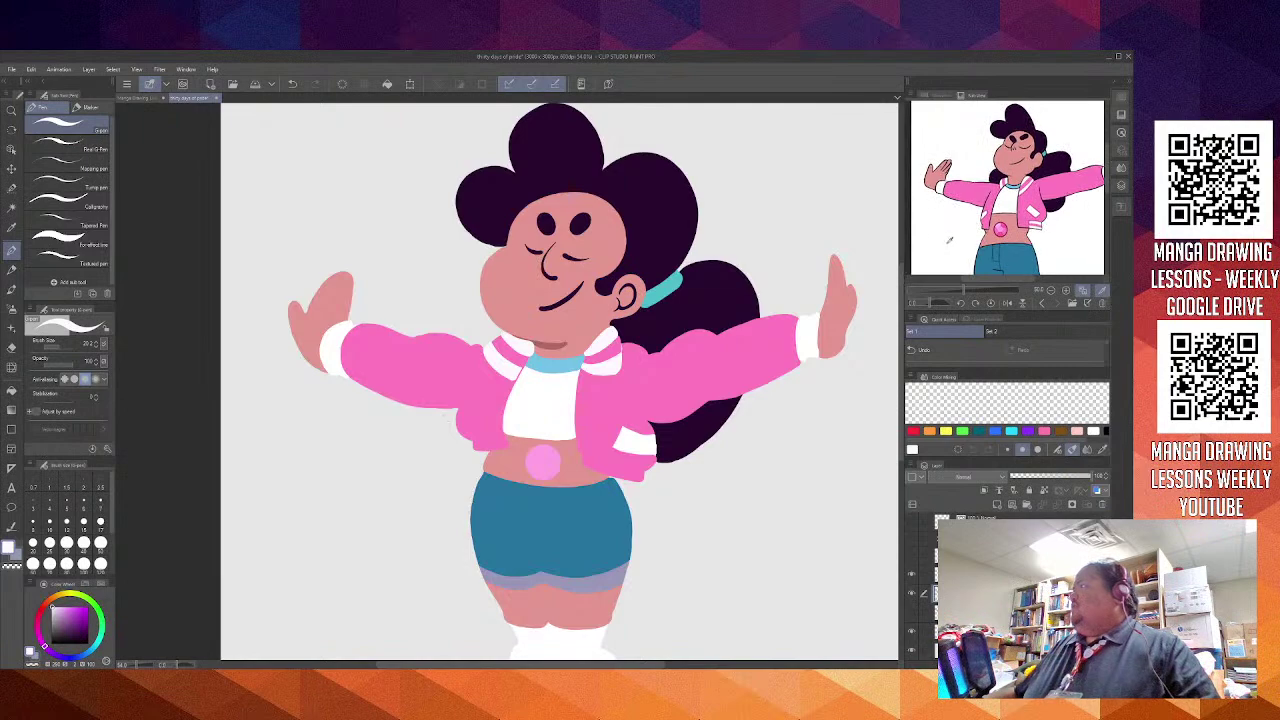
click(150, 98)
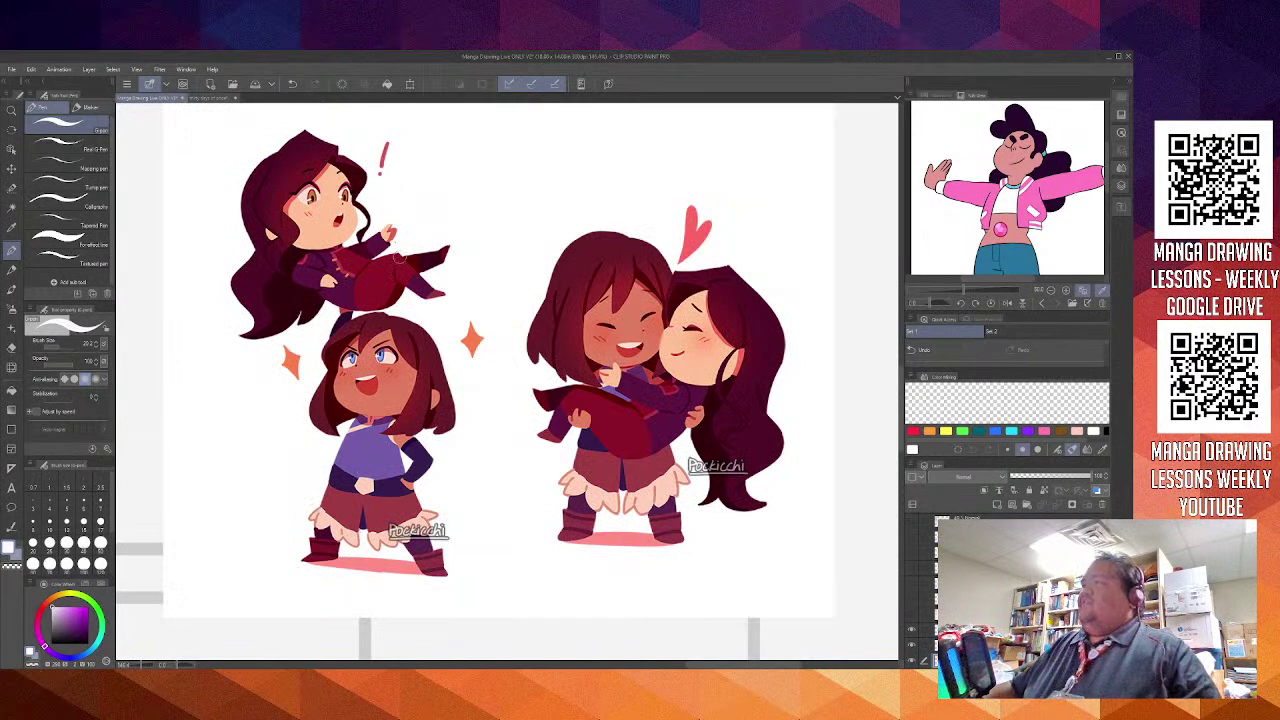
click(222, 100)
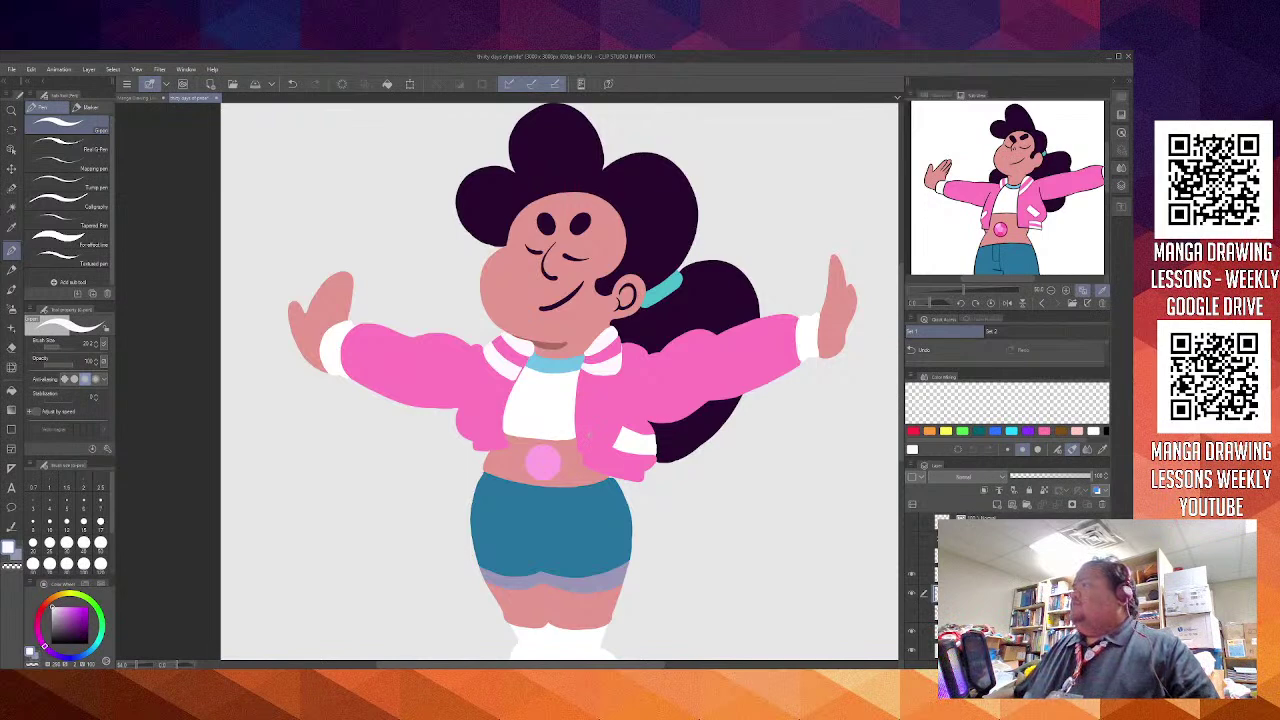
Sample the white of the band on the jacket's lower front and extend its upper edge into a smoother curve
scroll(642, 450, up, 6)
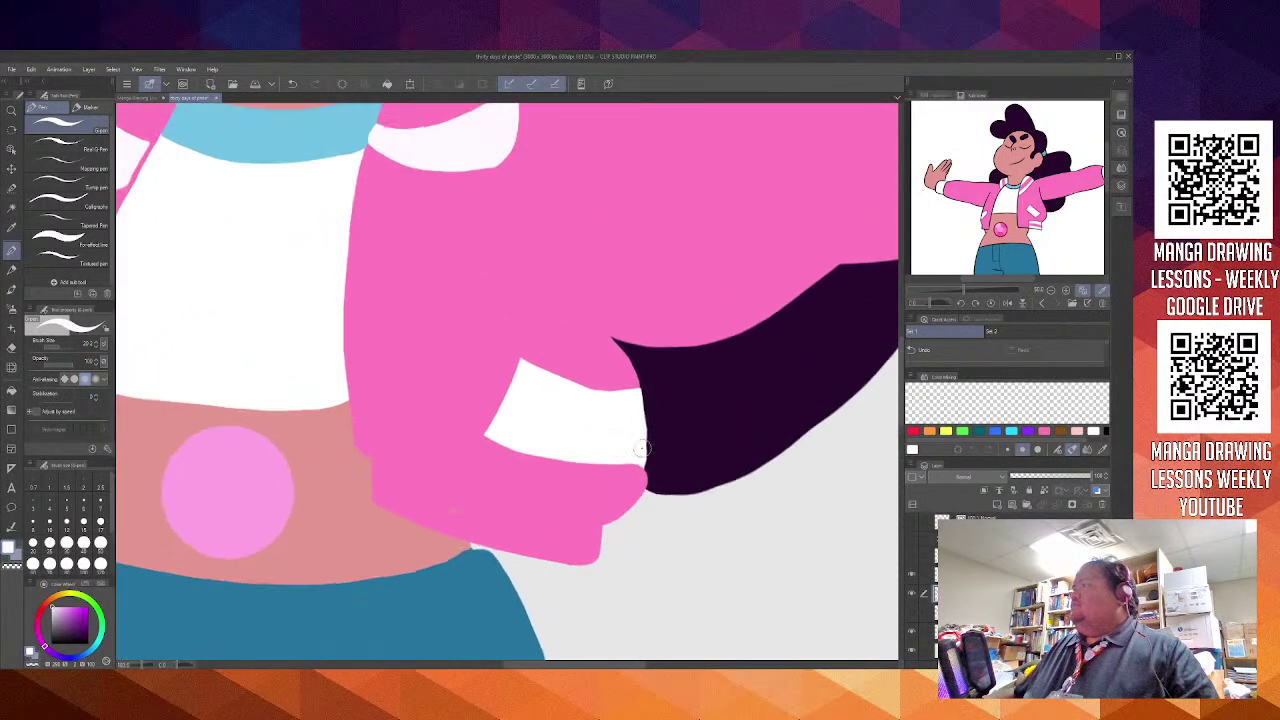
drag(642, 449, 414, 325)
scroll(416, 338, up, 4)
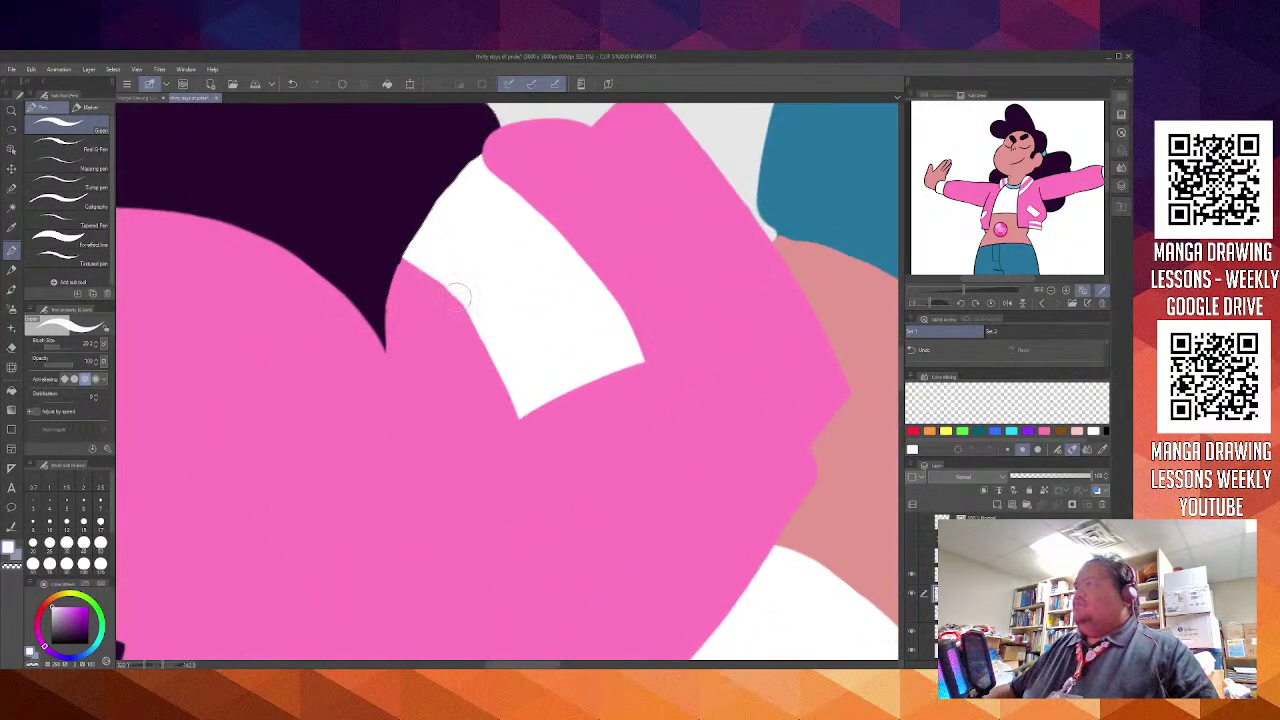
alt+click(477, 261)
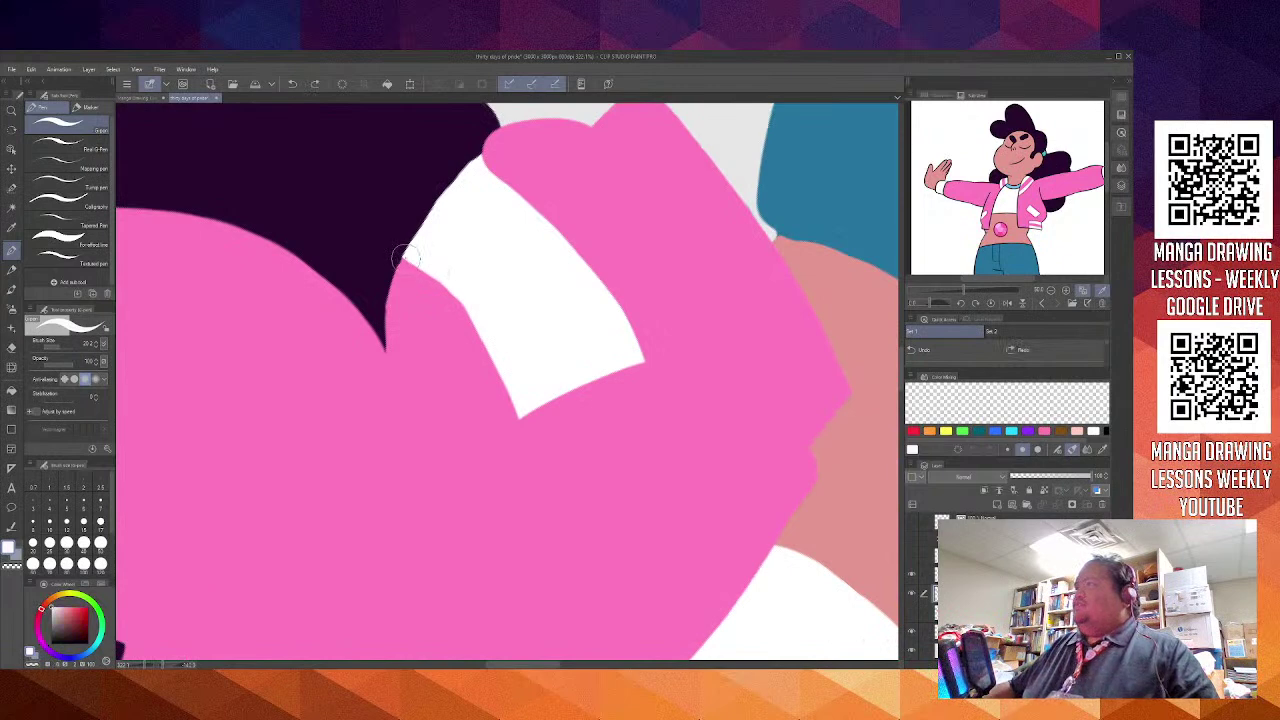
drag(405, 258, 484, 346)
key(ctrl+z)
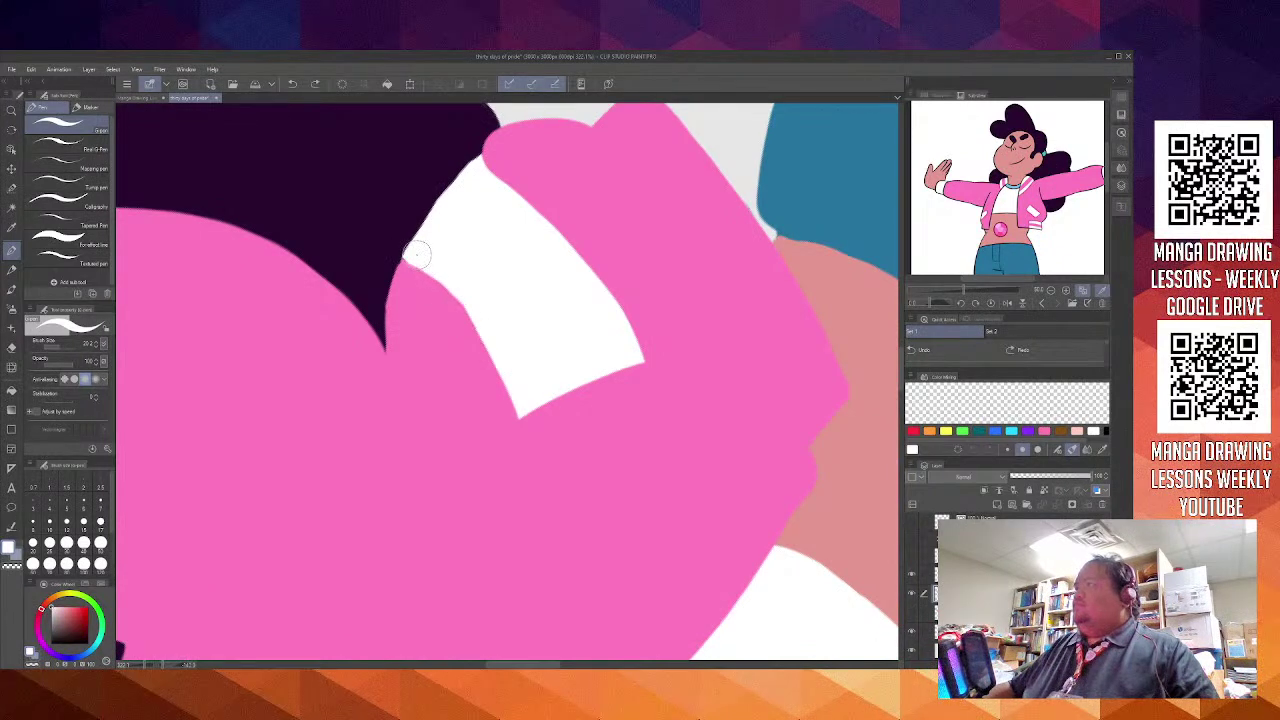
mouse_move(414, 252)
mouse_down()
mouse_move(488, 332)
mouse_move(518, 394)
mouse_move(485, 333)
mouse_up()
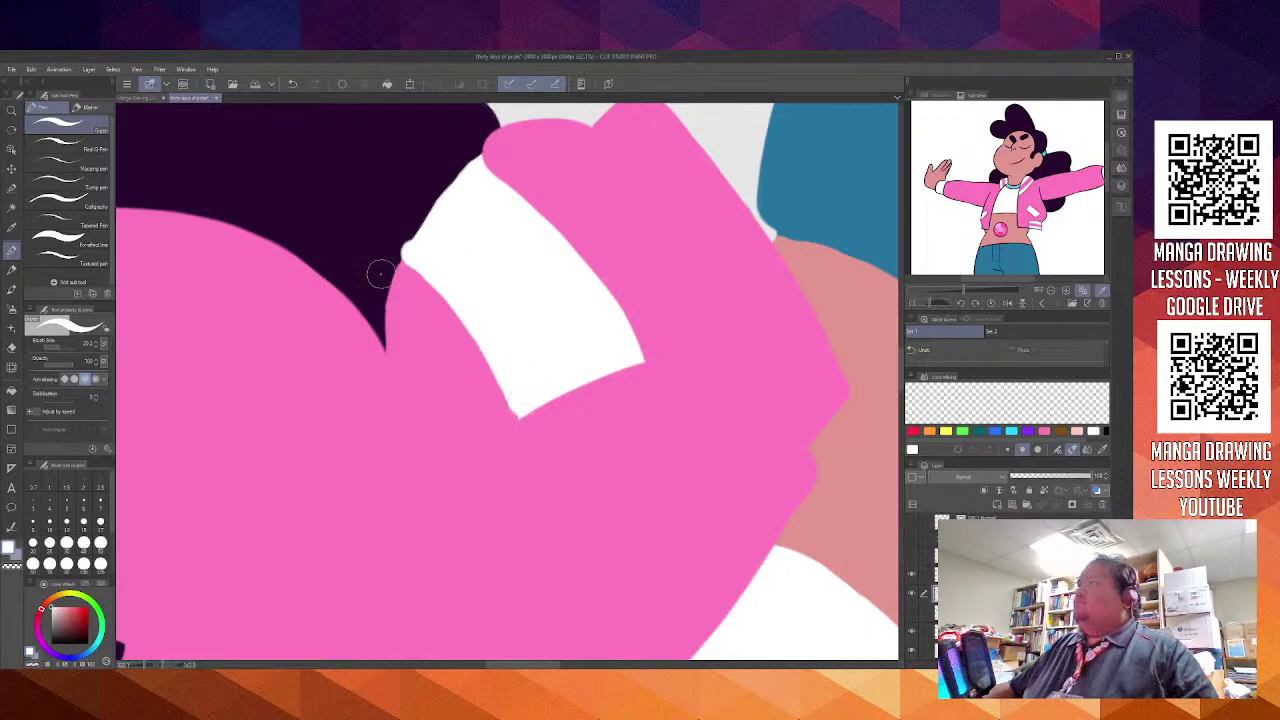
Sample the dark purple hair colour and trim the white bump, smoothing the hair's border along the jacket and its white band
alt+click(382, 240)
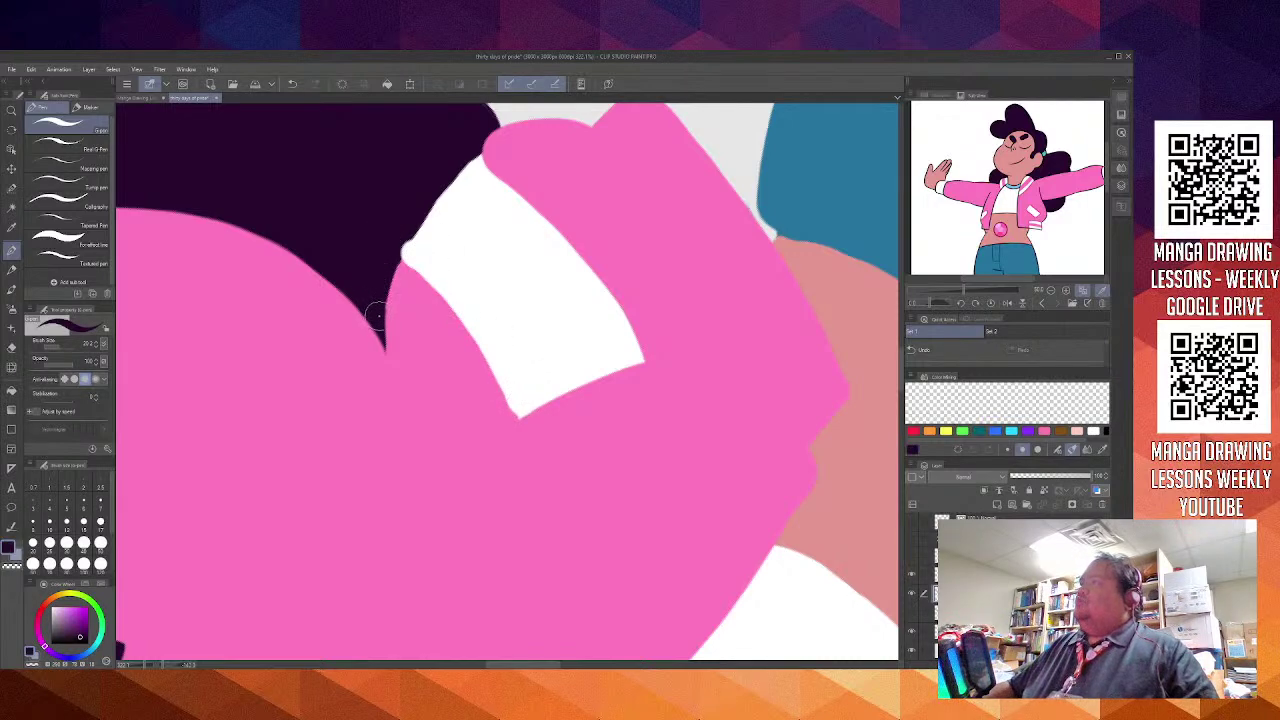
scroll(392, 275, up, 3)
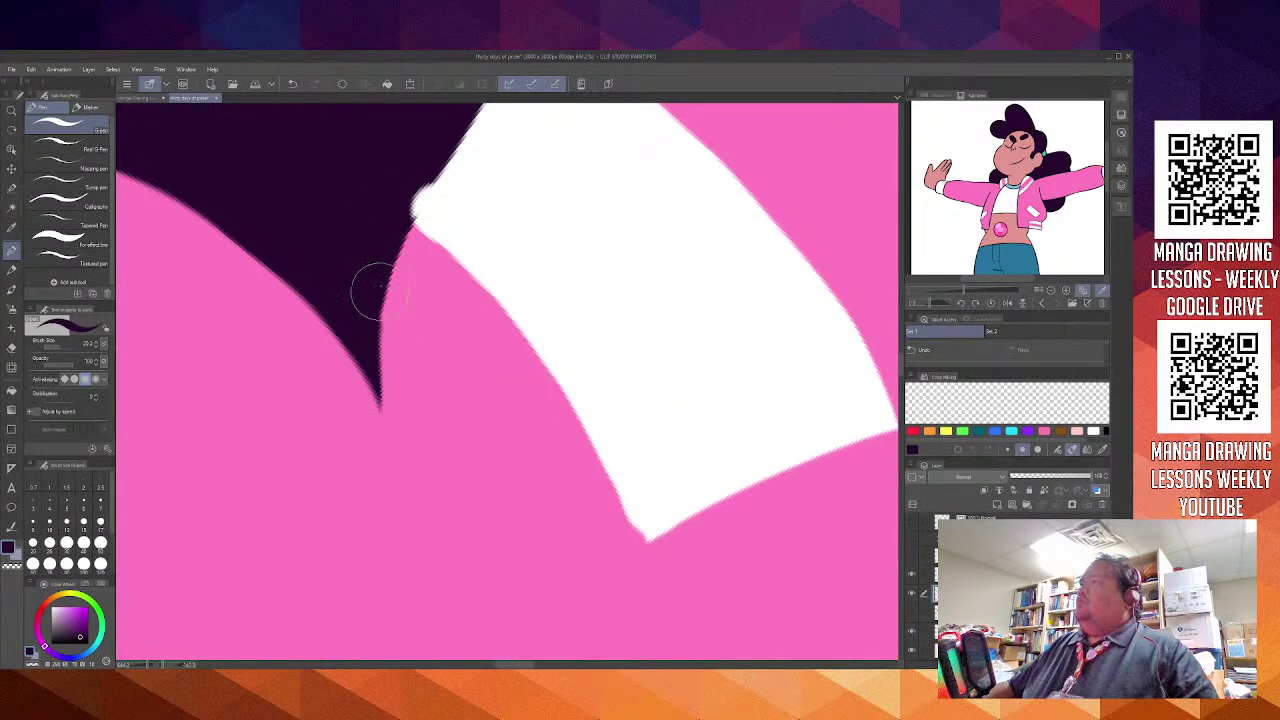
drag(389, 258, 380, 339)
key(ctrl+z)
drag(401, 237, 374, 338)
mouse_move(441, 199)
mouse_down()
mouse_move(383, 334)
mouse_move(374, 311)
mouse_move(358, 331)
mouse_up()
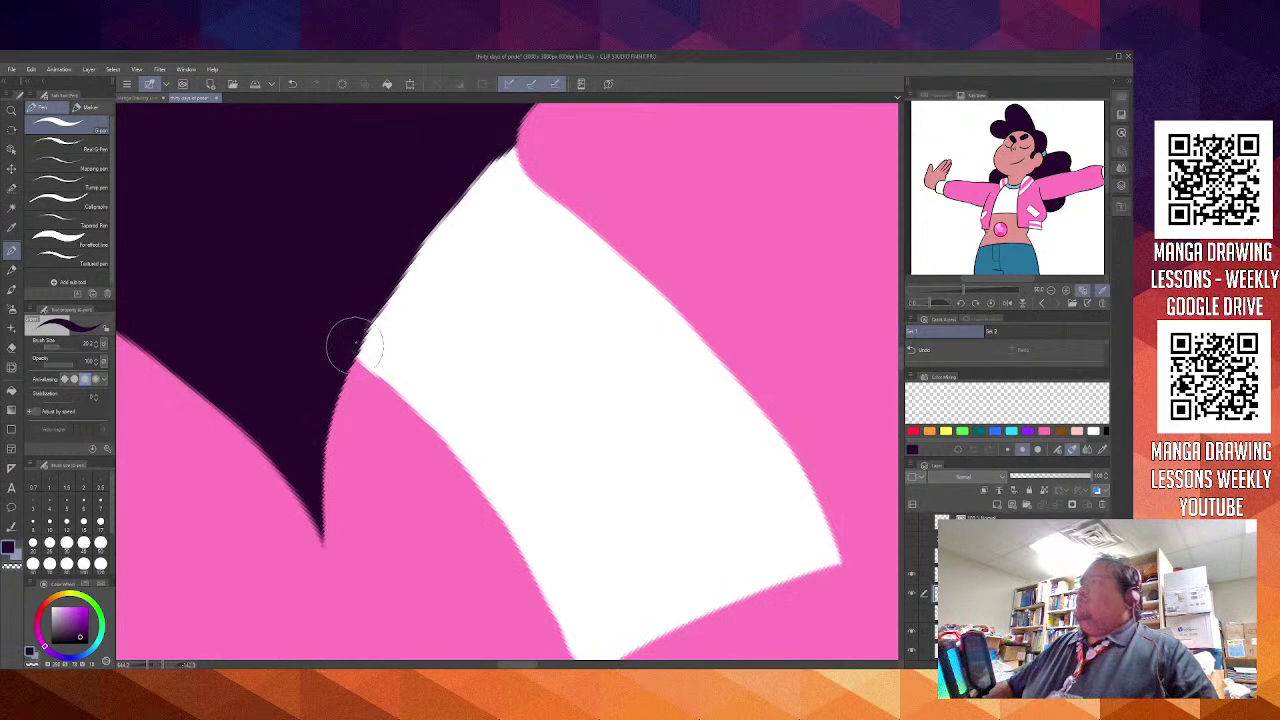
drag(497, 151, 431, 226)
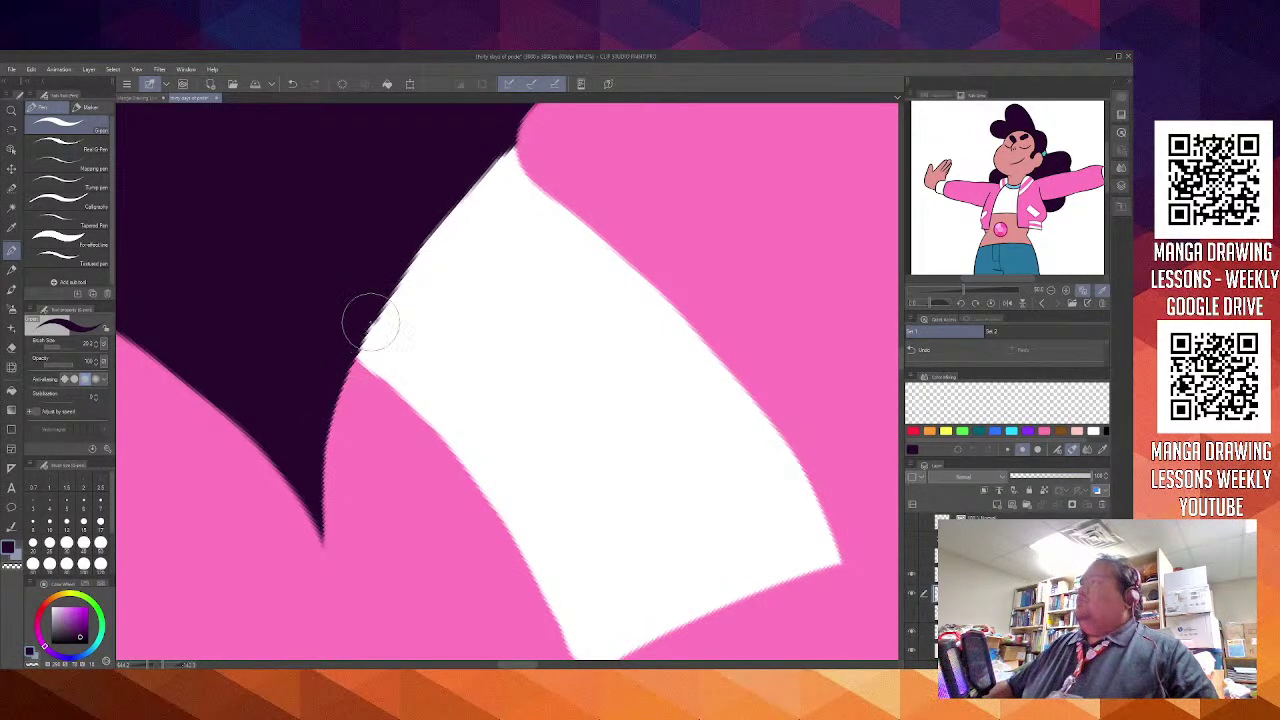
mouse_move(334, 335)
mouse_down()
mouse_move(487, 138)
mouse_move(367, 278)
mouse_move(404, 224)
mouse_move(385, 247)
mouse_move(330, 342)
mouse_up()
drag(456, 304, 343, 524)
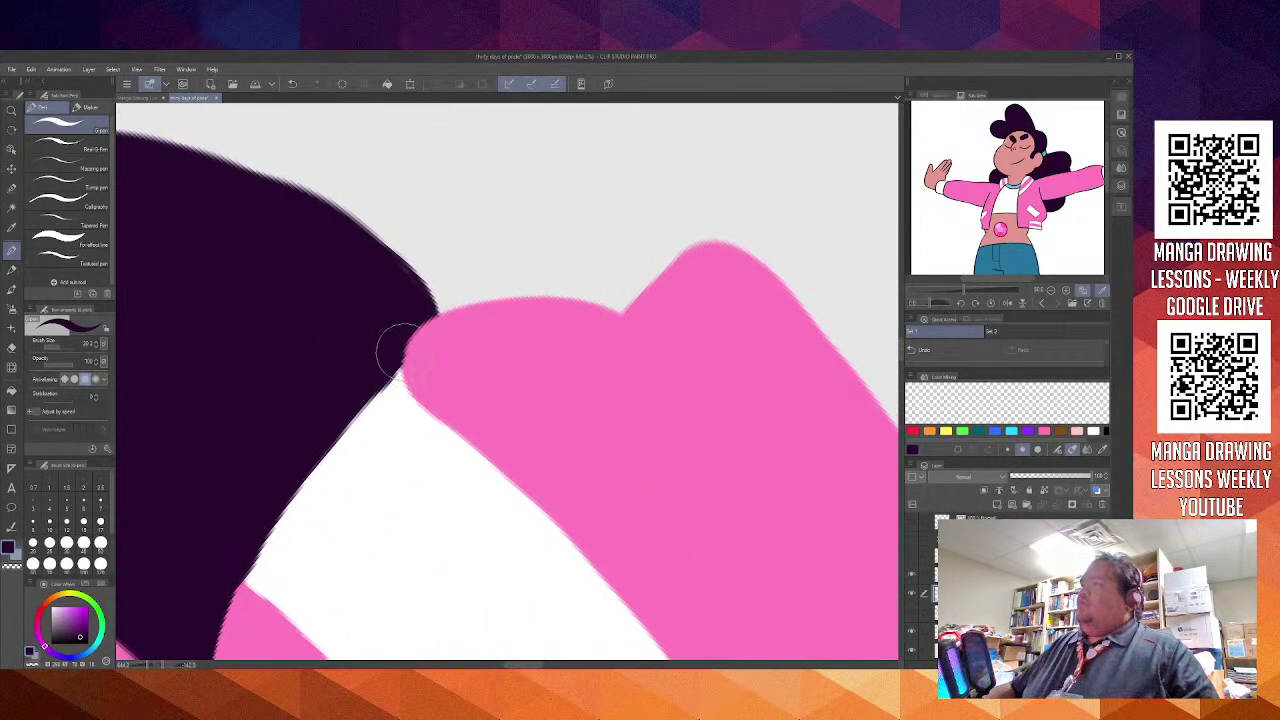
drag(424, 304, 391, 373)
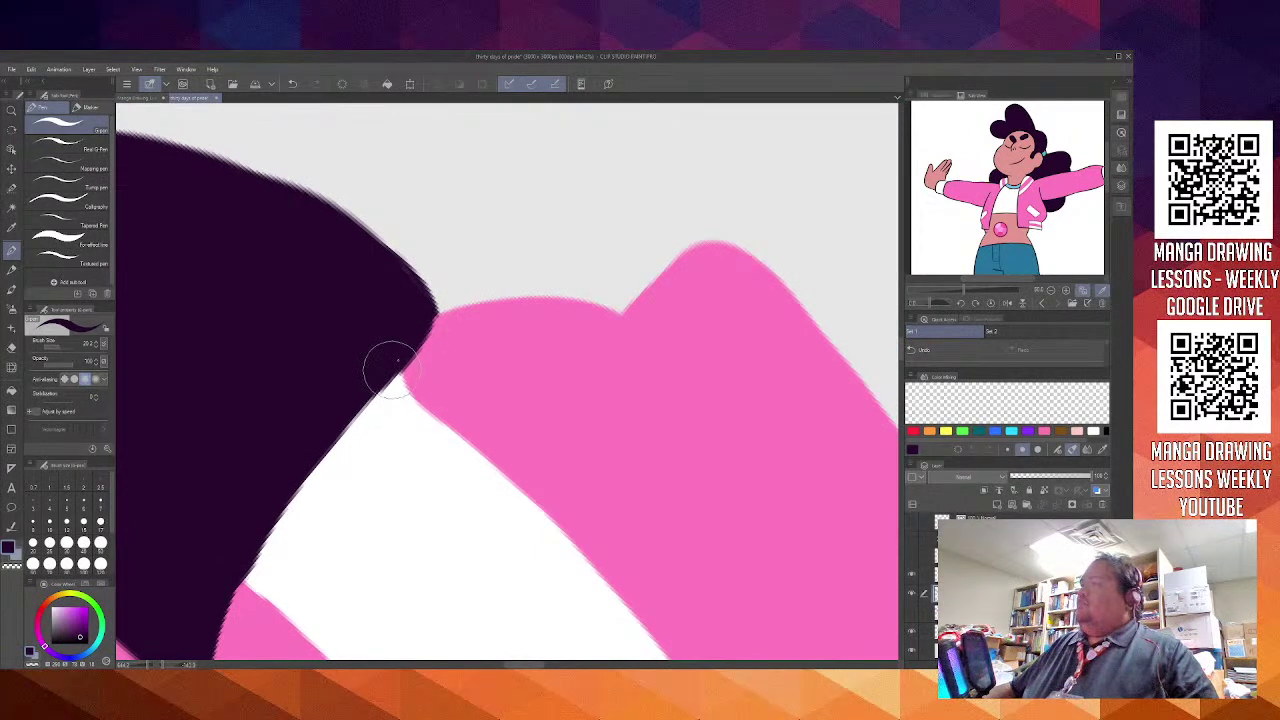
key(ctrl+z)
drag(421, 310, 400, 355)
key(ctrl+z)
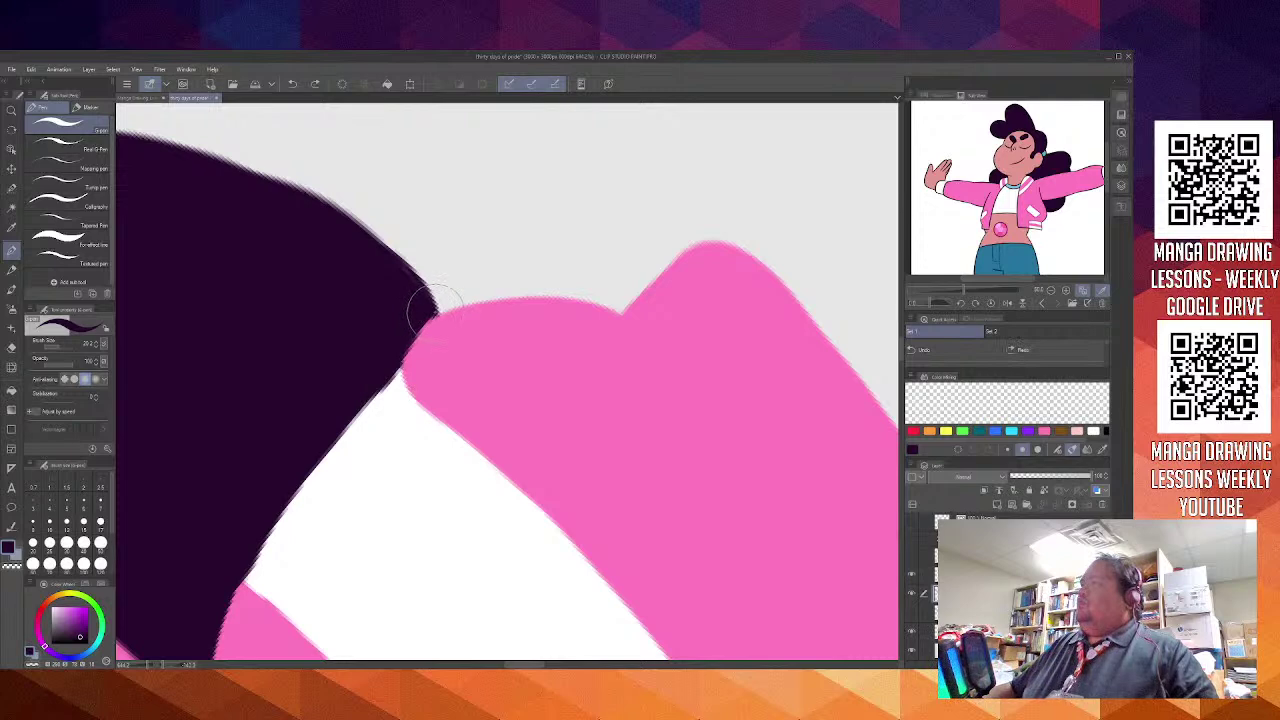
drag(437, 310, 392, 358)
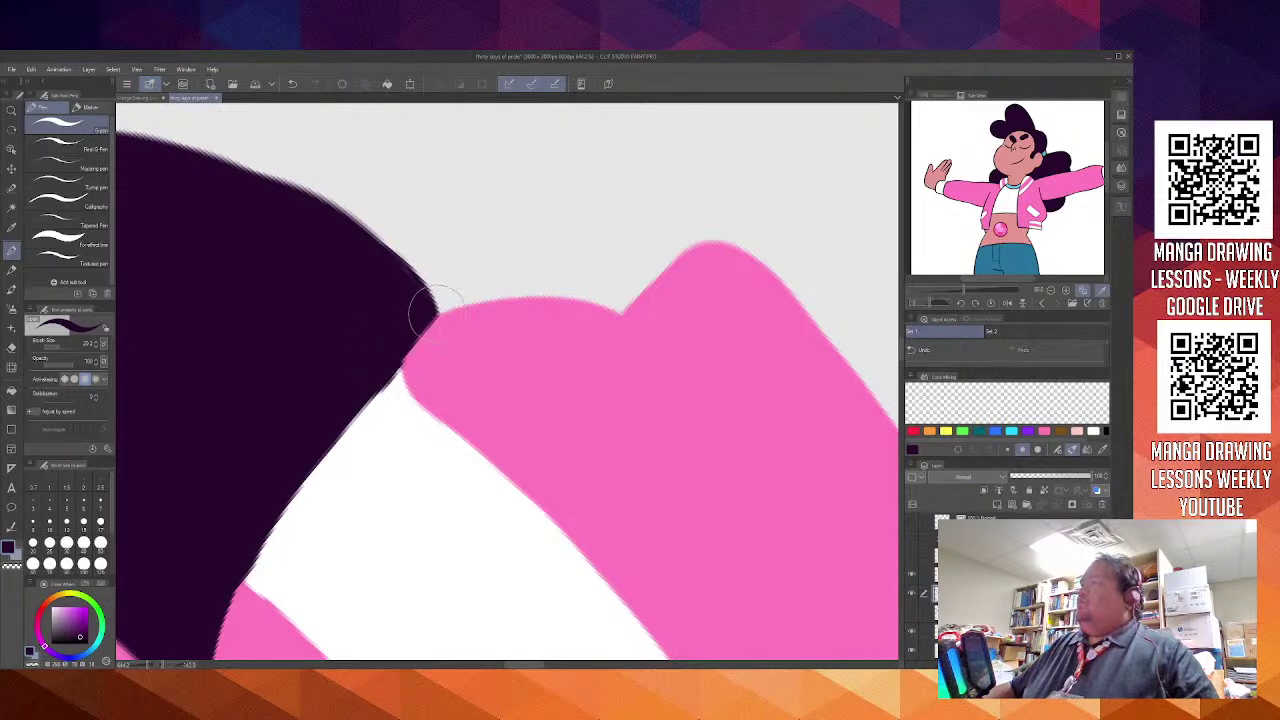
key(ctrl+z)
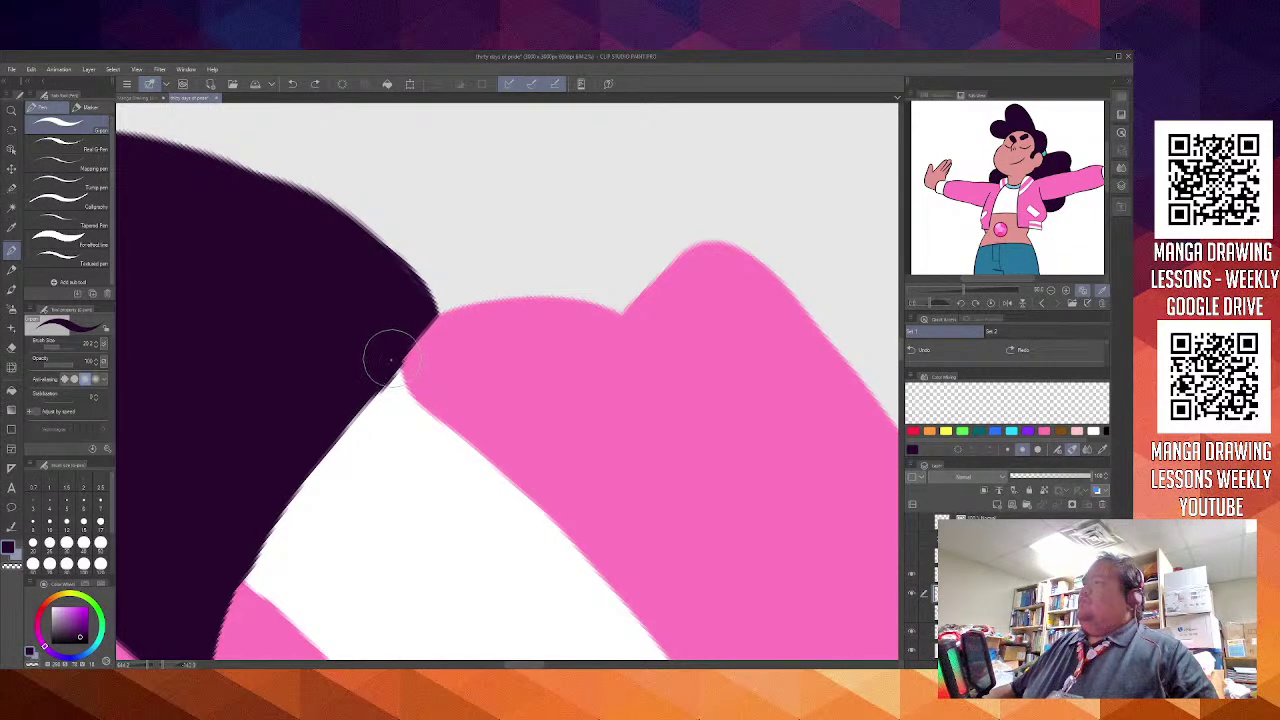
Touch up the jacket's pink tip beside the hair and the white band, using white and the sampled jacket pink
key(x)
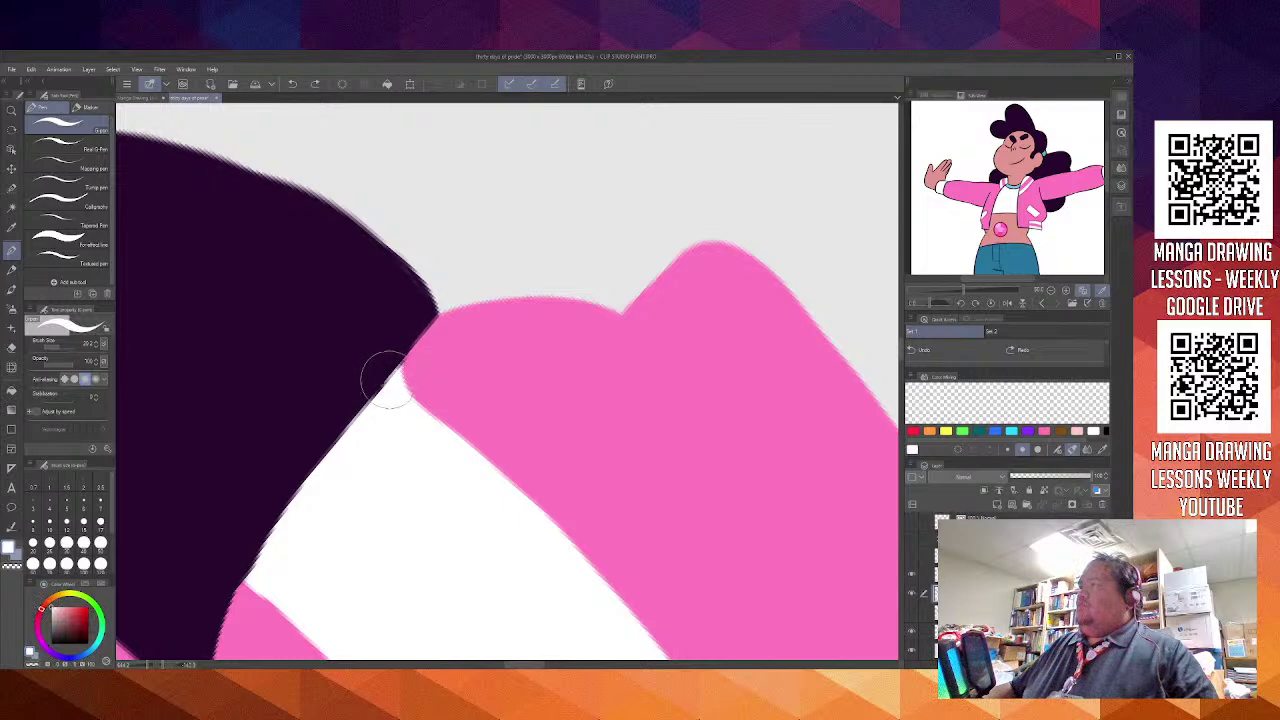
mouse_move(370, 408)
mouse_down()
mouse_move(425, 363)
mouse_move(403, 355)
mouse_move(411, 333)
mouse_move(441, 304)
mouse_move(405, 349)
mouse_move(440, 306)
mouse_up()
alt+click(460, 348)
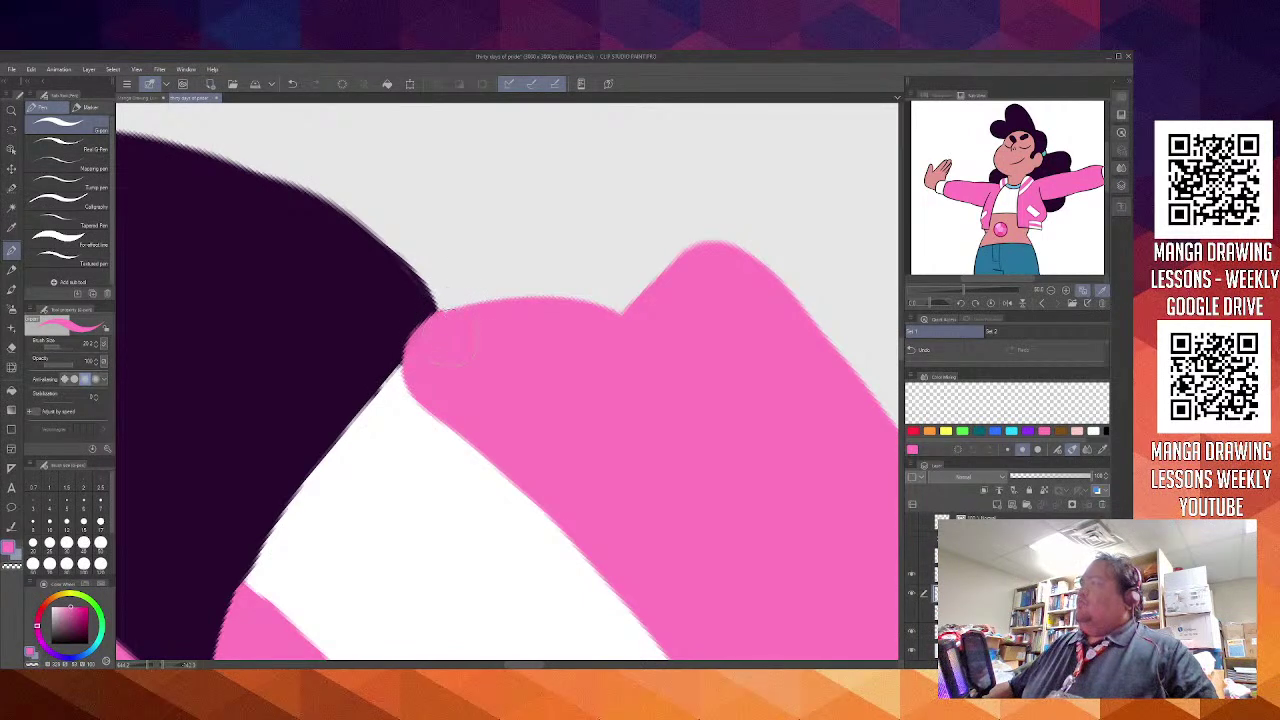
scroll(434, 477, down, 8)
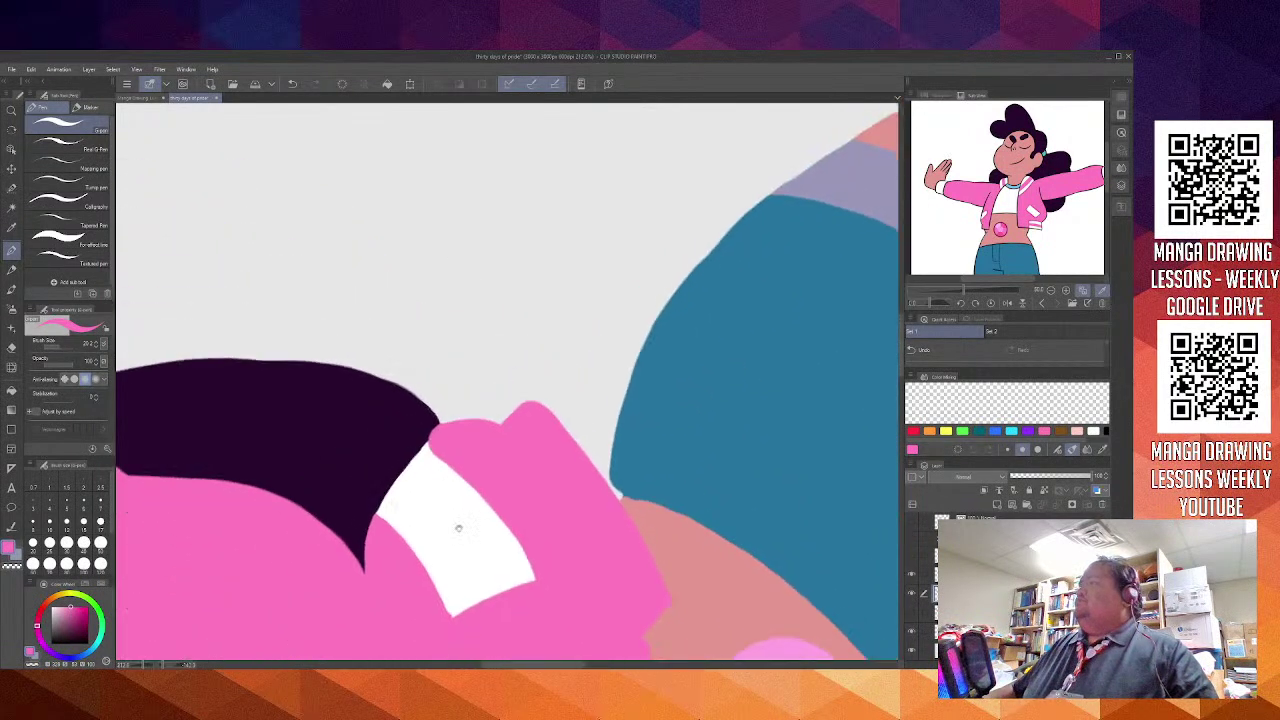
drag(458, 528, 441, 338)
scroll(434, 274, up, 6)
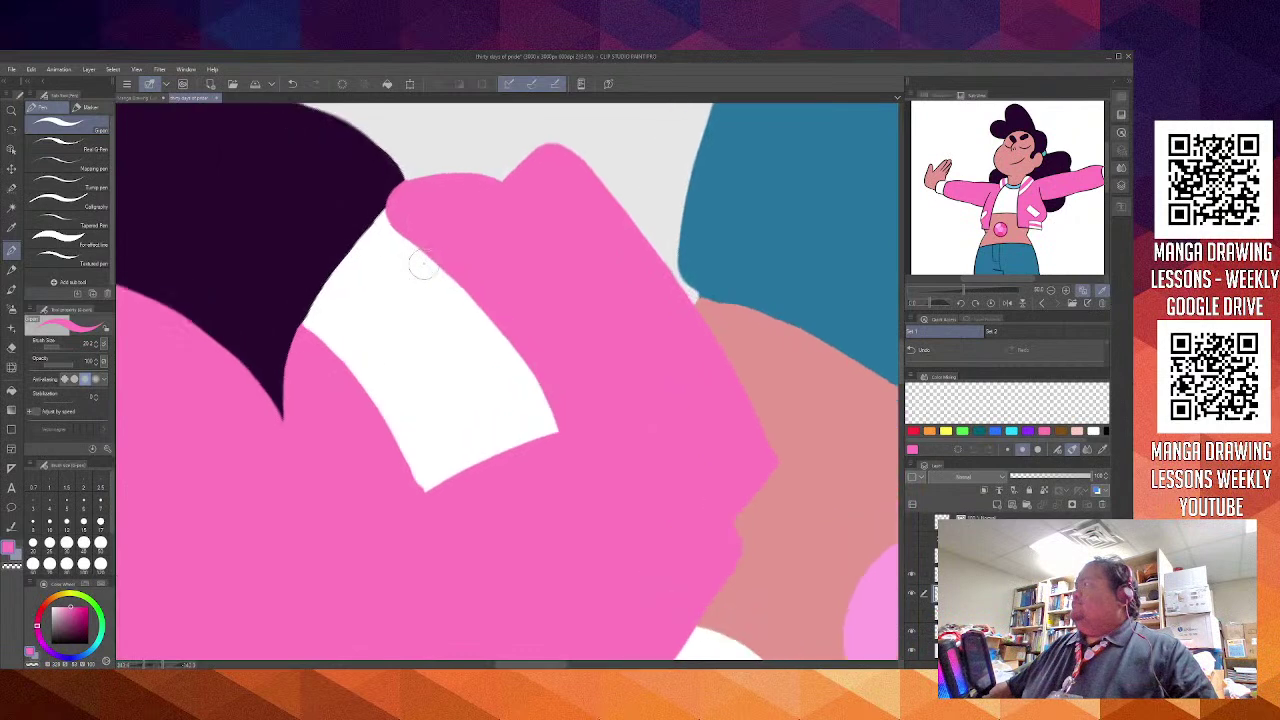
Sample the band's white and extend it over the rounded pink corner beside the hair, straightening the band's outer edge
alt+click(349, 252)
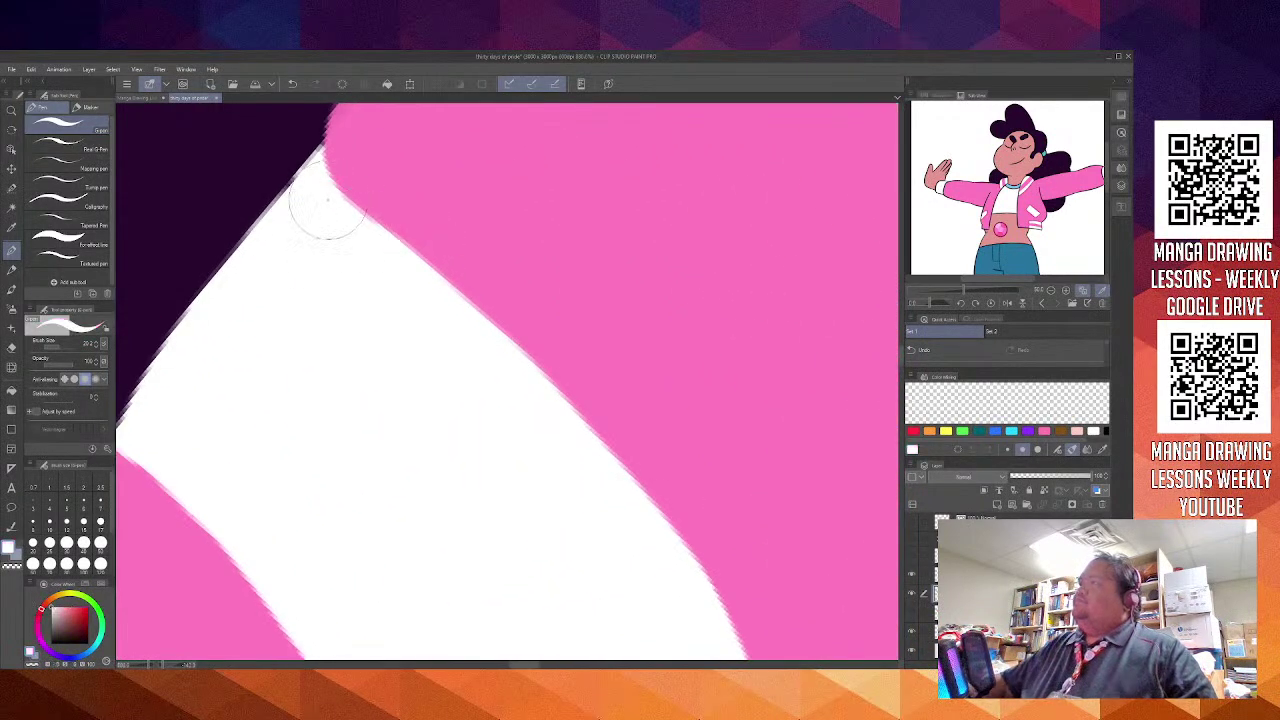
drag(324, 164, 428, 254)
mouse_move(325, 170)
mouse_down()
mouse_move(309, 134)
mouse_move(414, 271)
mouse_move(334, 194)
mouse_move(362, 210)
mouse_up()
scroll(364, 209, down, 14)
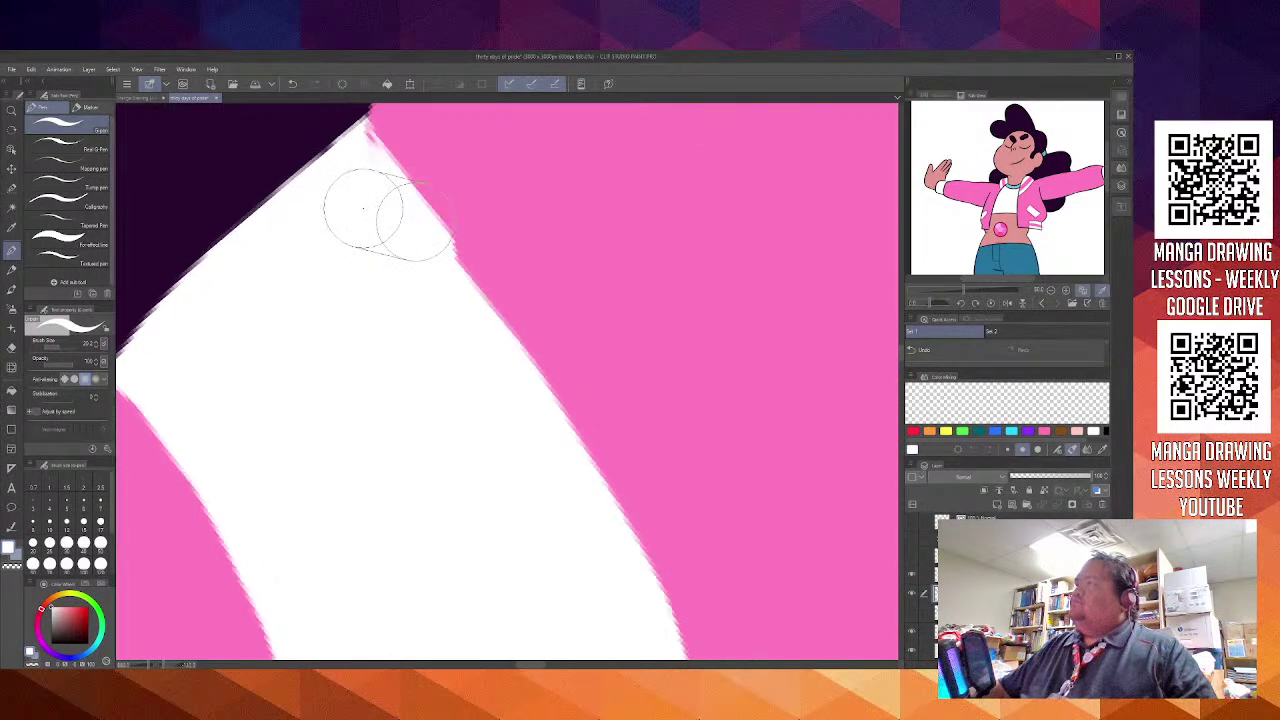
Rotate and mirror the canvas view, and smooth the white band's outer edge where it meets the hair
key(asciicircum)
key(asciicircum)
key(asciicircum)
key(asciicircum)
key(asciicircum)
key(asciicircum)
key(asciicircum)
key(asciicircum)
key(asciicircum)
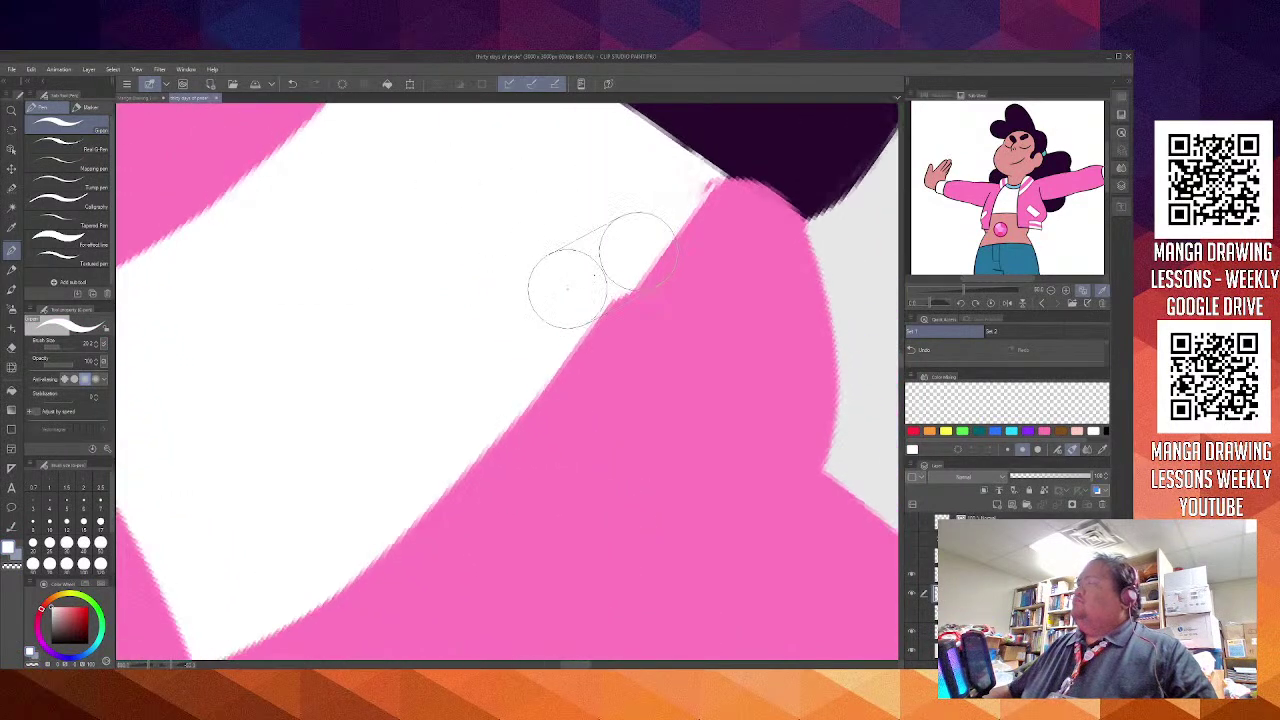
key(Tab)
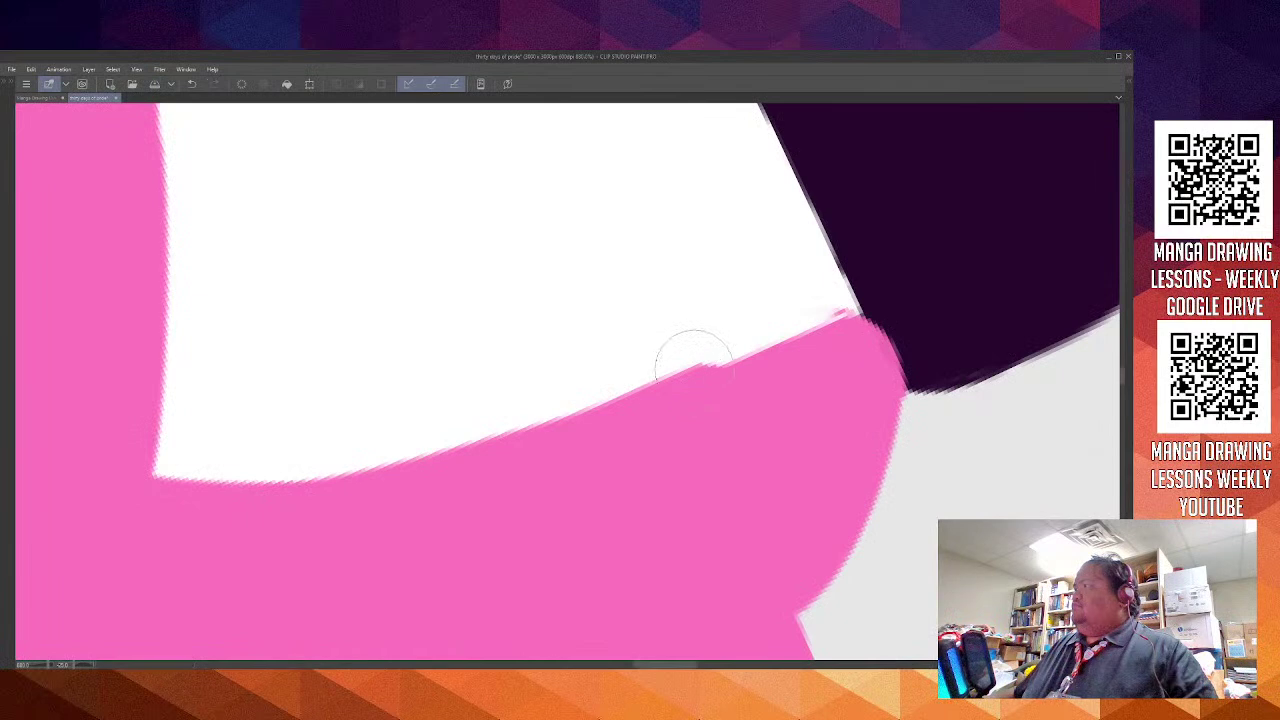
key(Tab)
key(h)
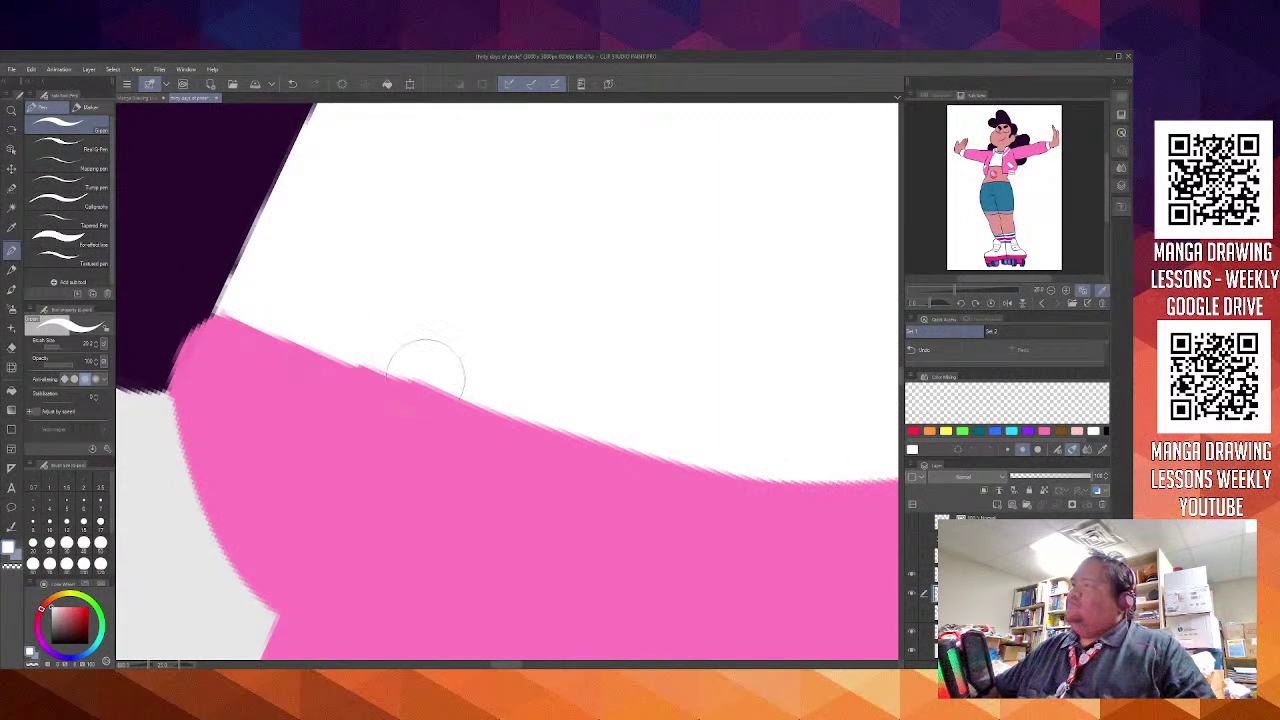
scroll(394, 323, down, 9)
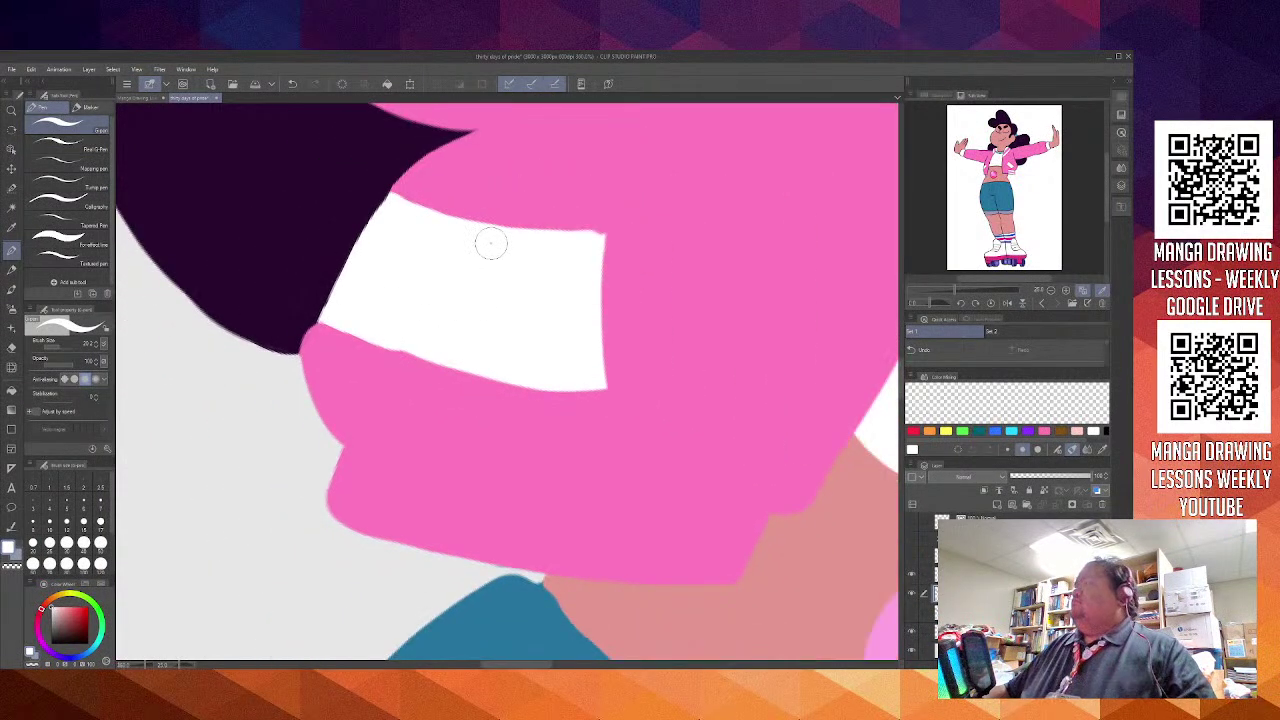
Sharpen the white band's inner corner, at the end away from the hair, with short white strokes
drag(545, 240, 382, 280)
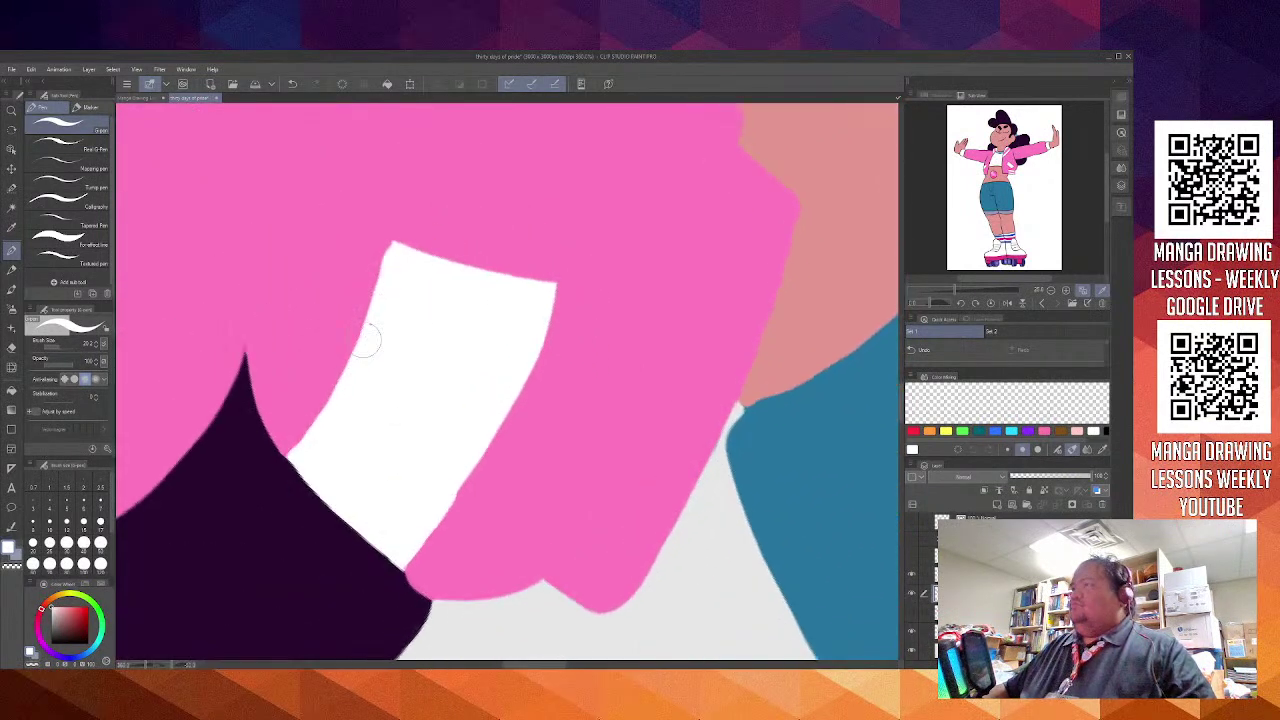
scroll(380, 290, up, 2)
drag(397, 225, 399, 242)
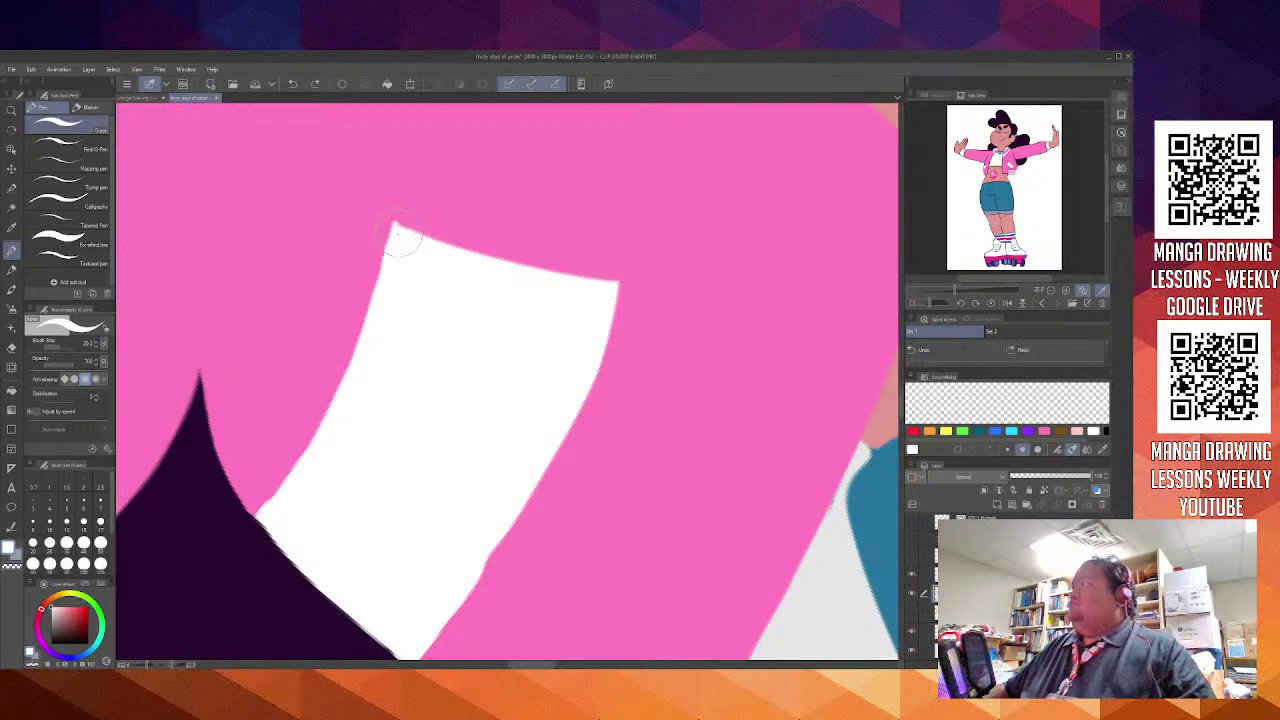
mouse_move(405, 236)
mouse_down()
mouse_move(389, 286)
mouse_move(402, 248)
mouse_up()
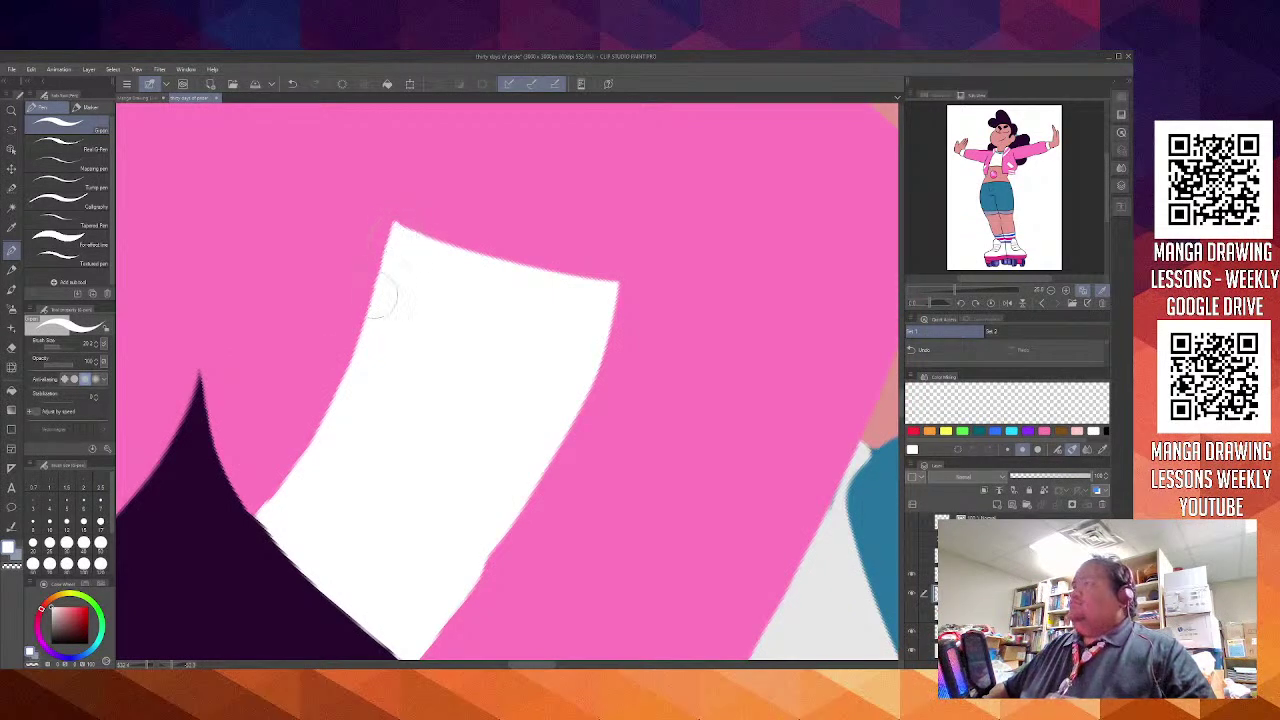
drag(376, 297, 342, 412)
key(ctrl+z)
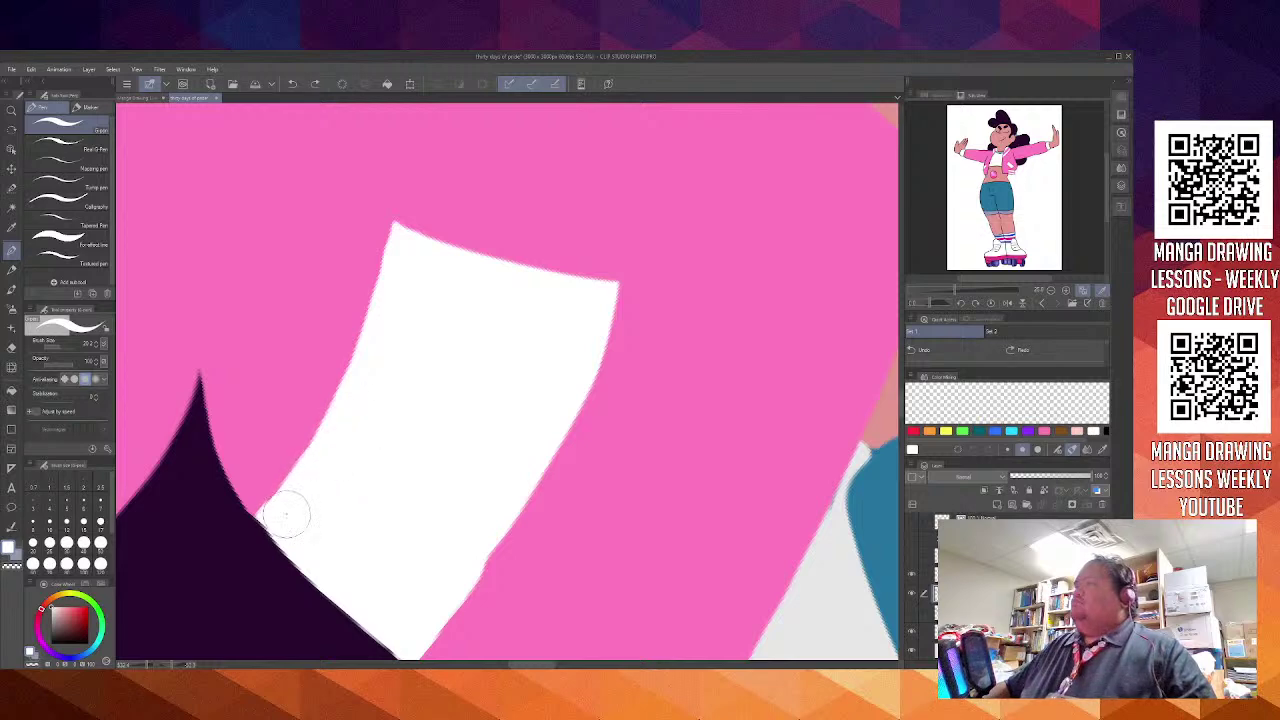
drag(286, 515, 381, 333)
key(ctrl+z)
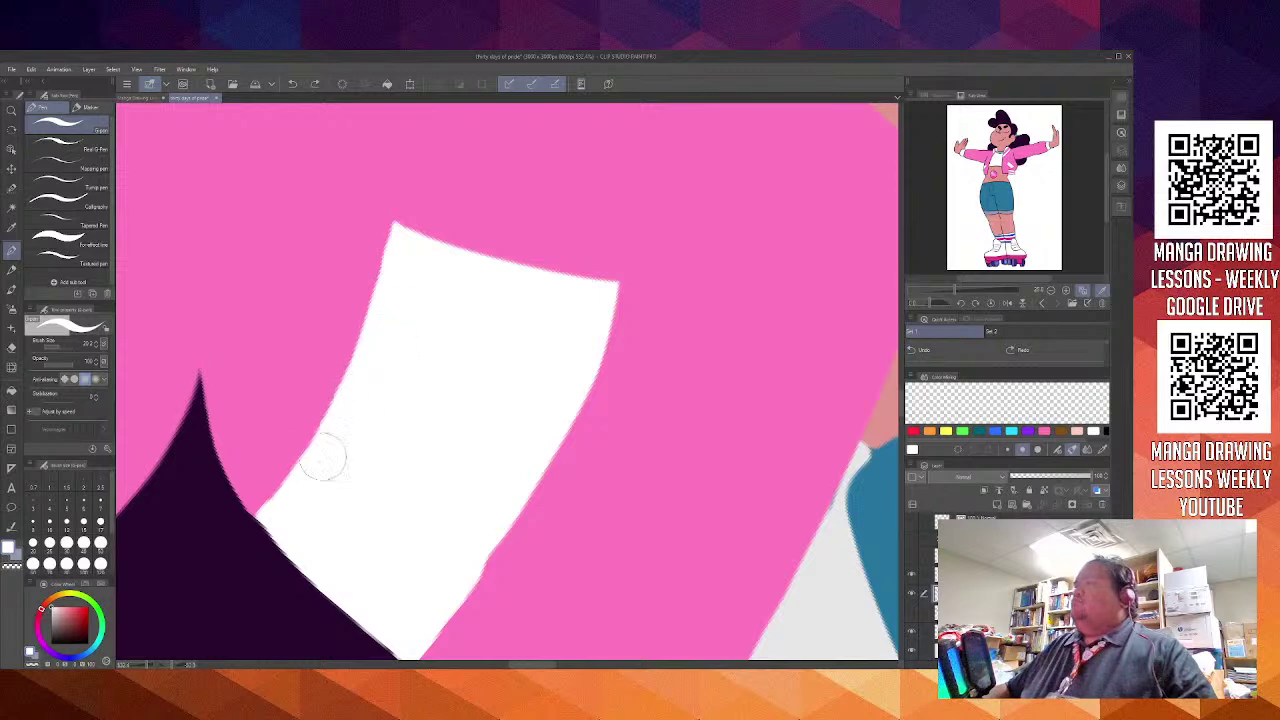
mouse_move(282, 514)
mouse_down()
mouse_move(388, 335)
mouse_move(392, 226)
mouse_move(395, 255)
mouse_move(360, 348)
mouse_move(396, 247)
mouse_up()
key(ctrl+z)
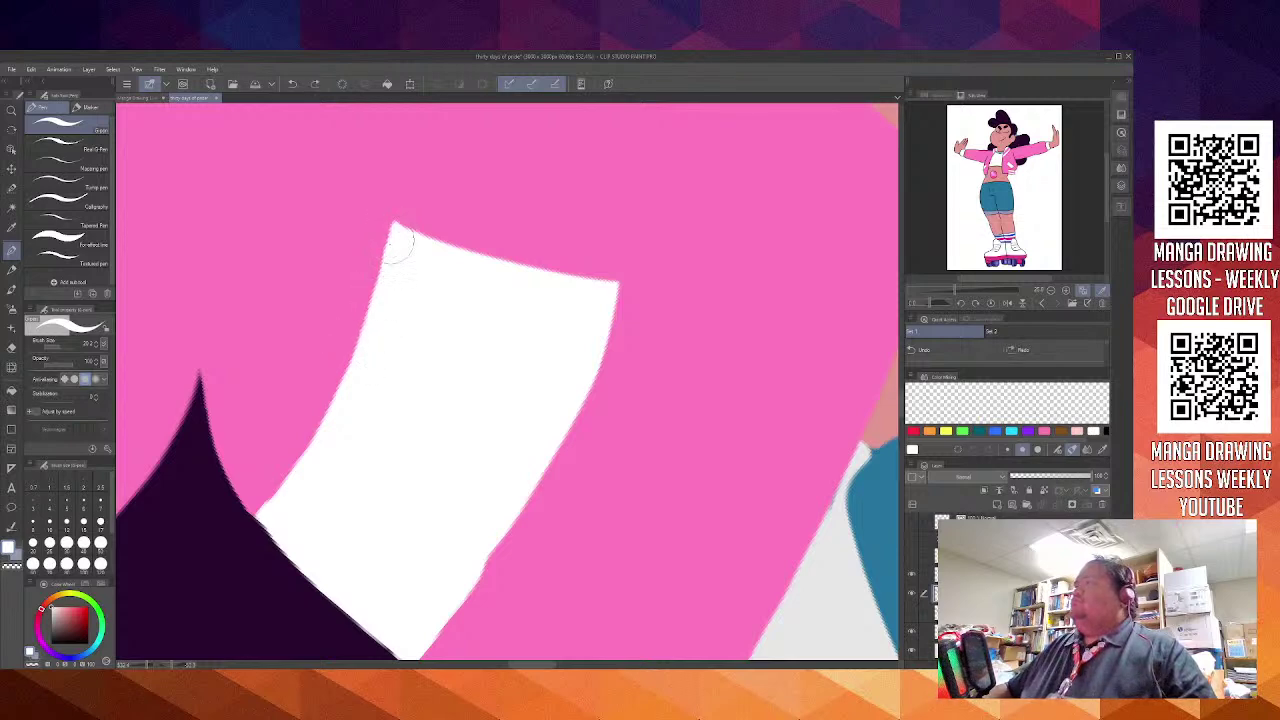
Smooth the white band's long upper edge between its inner corner and the hair with white strokes
drag(357, 369, 341, 398)
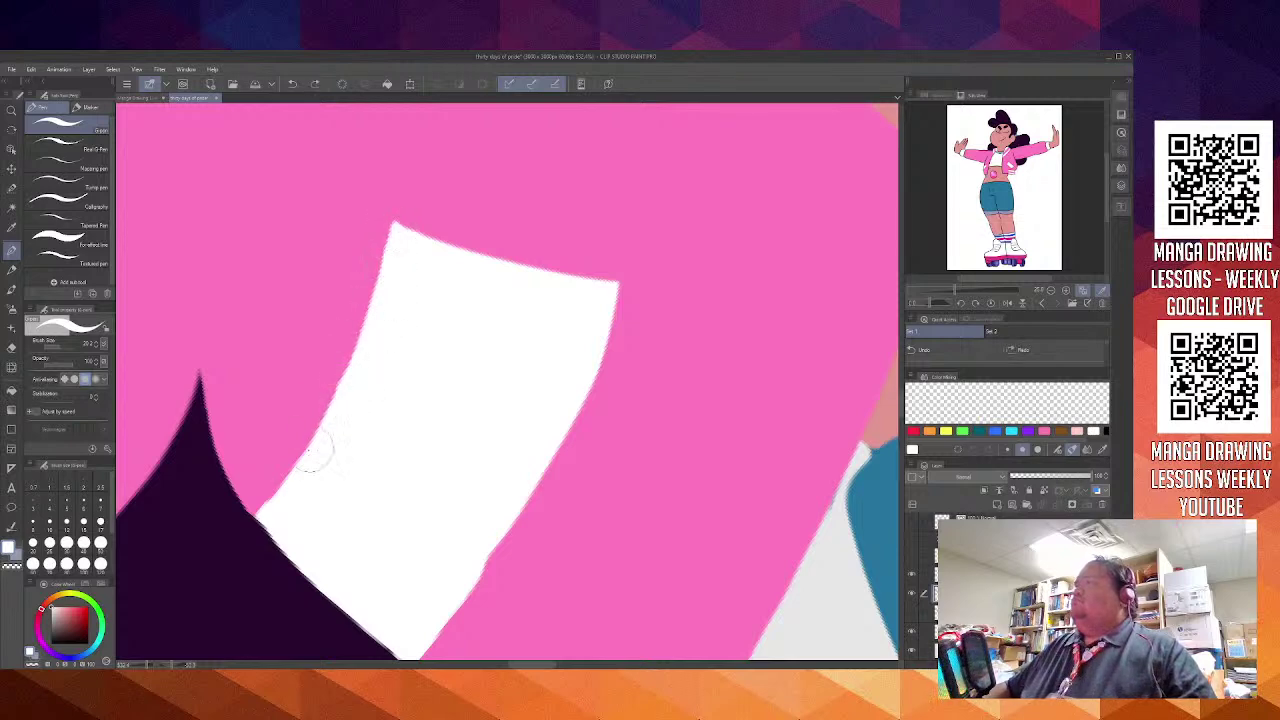
scroll(460, 250, down, 5)
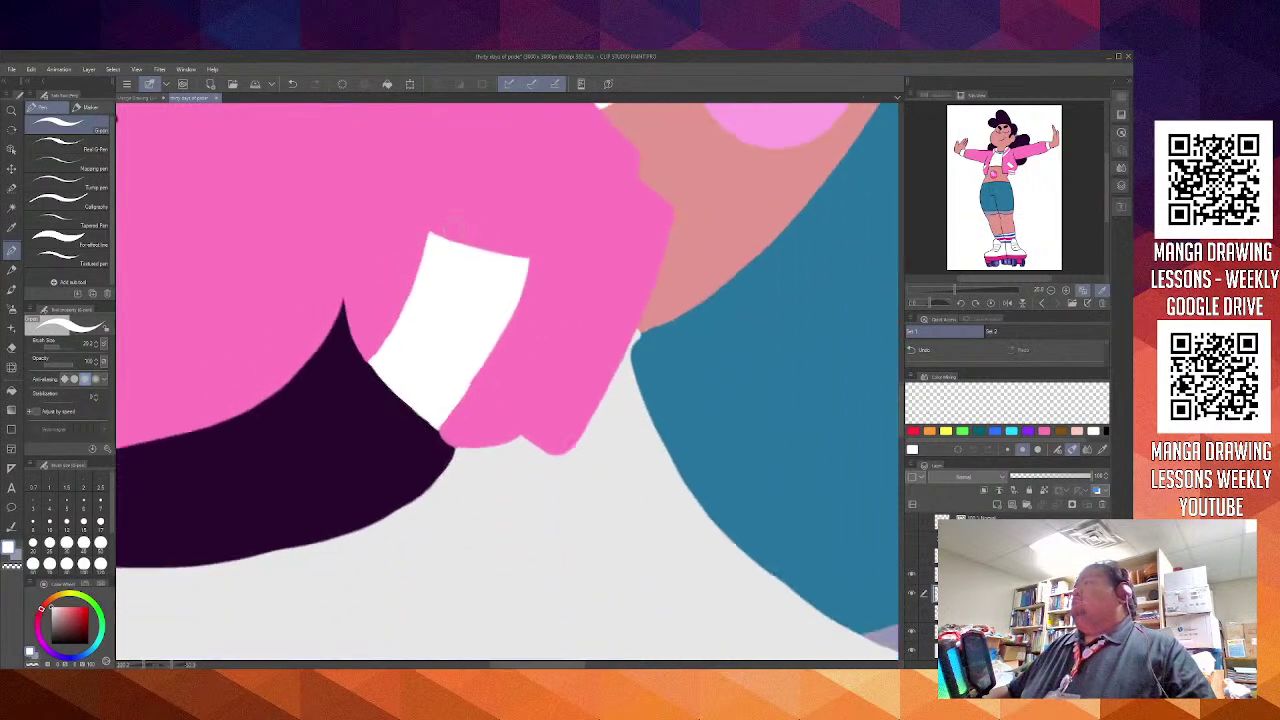
scroll(452, 228, down, 2)
mouse_move(395, 332)
mouse_down()
mouse_move(384, 376)
mouse_move(400, 325)
mouse_up()
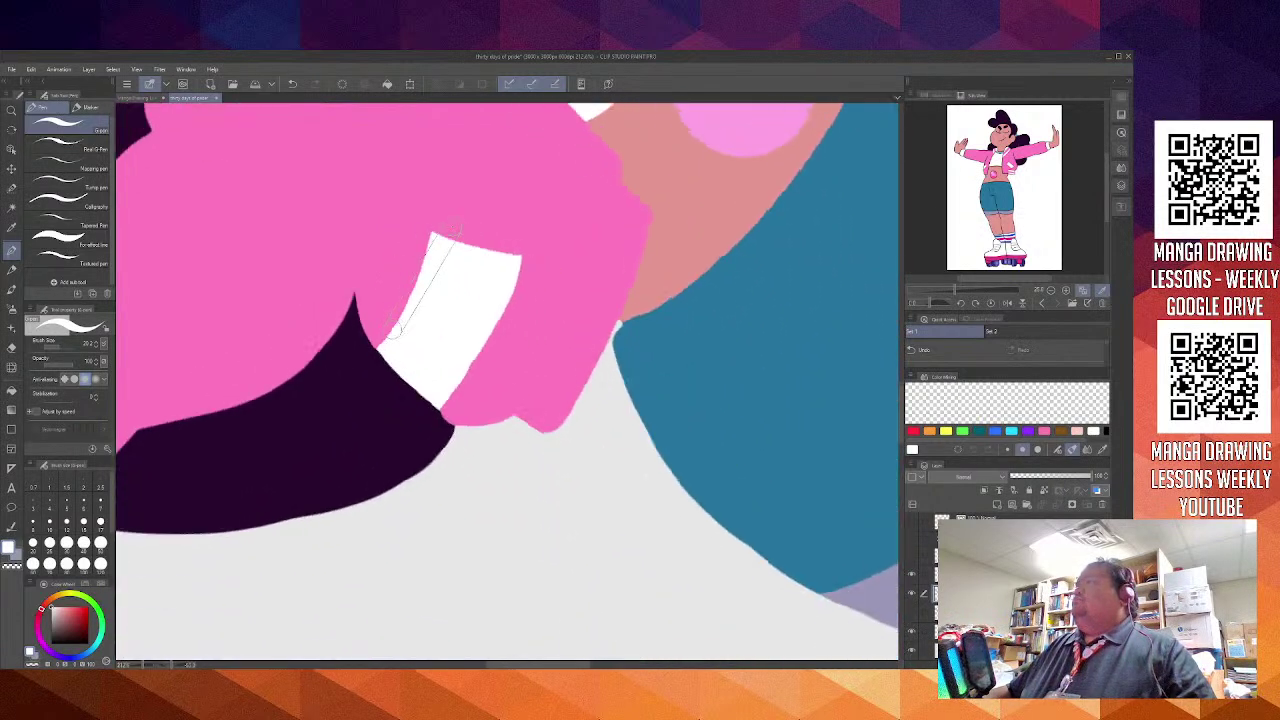
mouse_move(446, 275)
mouse_down()
mouse_move(490, 236)
mouse_move(517, 232)
mouse_move(330, 469)
mouse_move(387, 533)
mouse_move(346, 322)
mouse_move(252, 475)
mouse_up()
drag(380, 332, 449, 248)
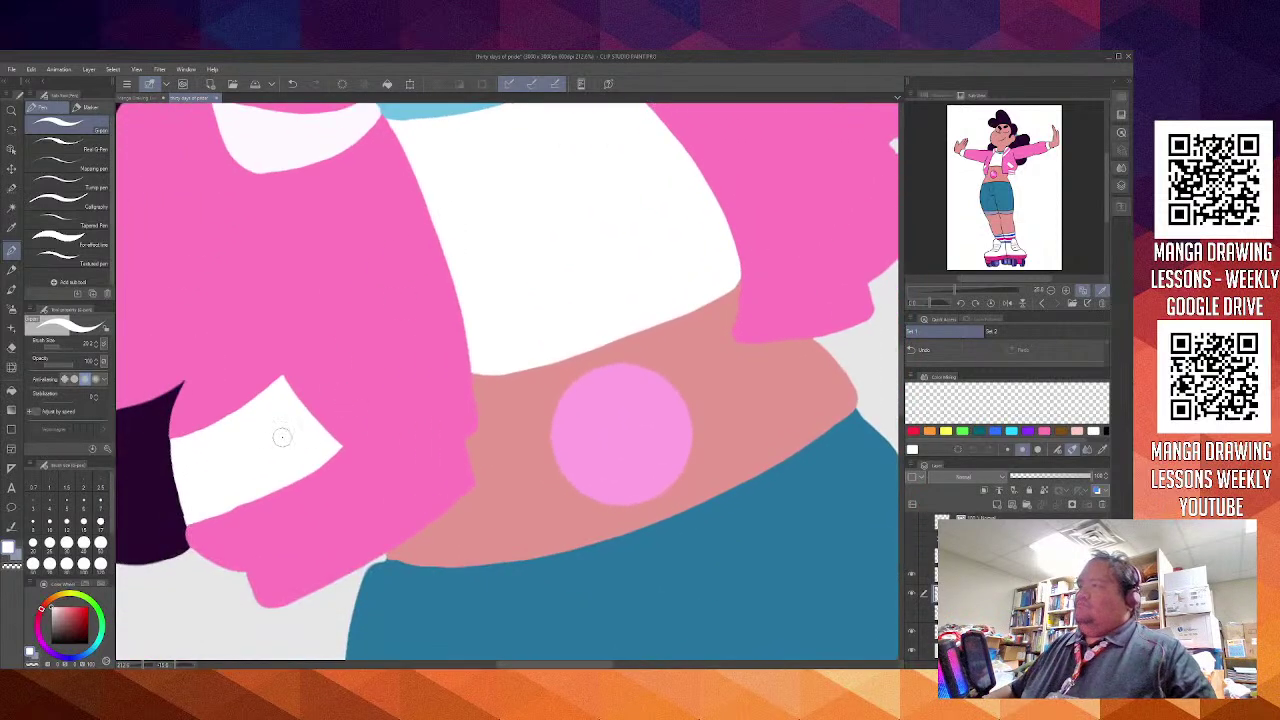
Sample the jacket's pink and trim the white band's lower and upper long edges into clean parallel curves up to the hair
scroll(265, 490, up, 3)
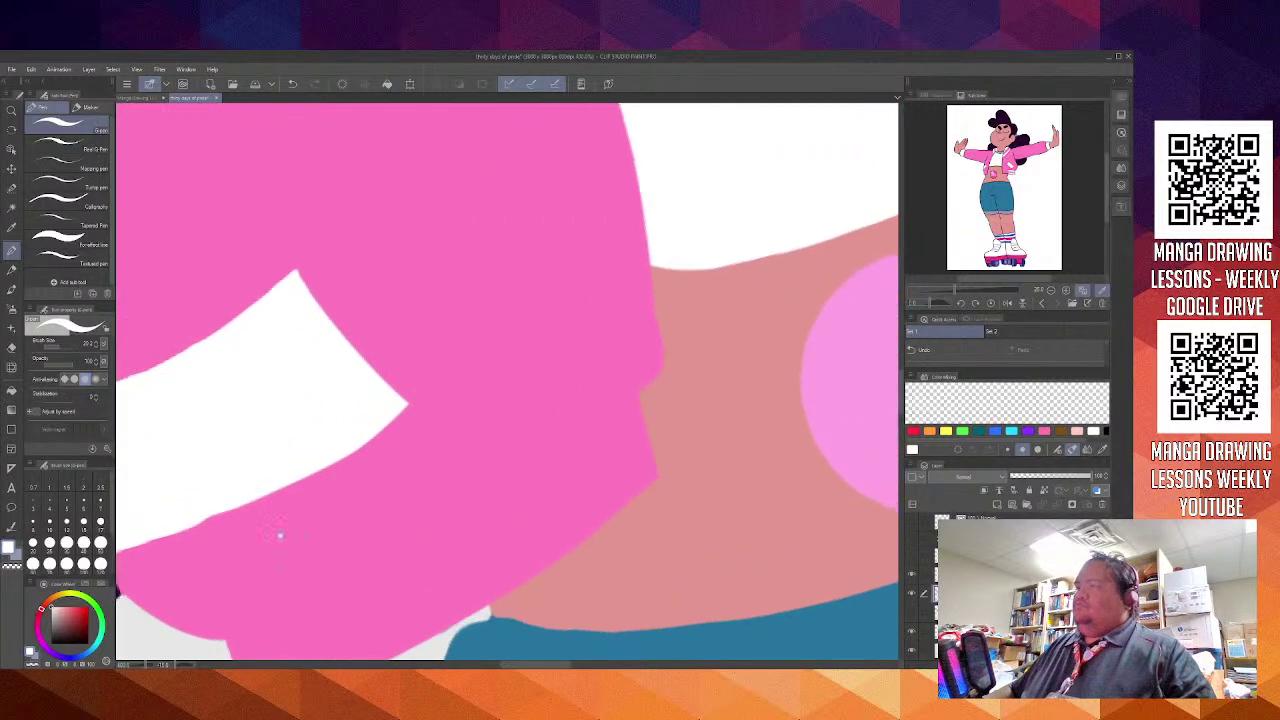
drag(278, 536, 428, 413)
alt+click(370, 425)
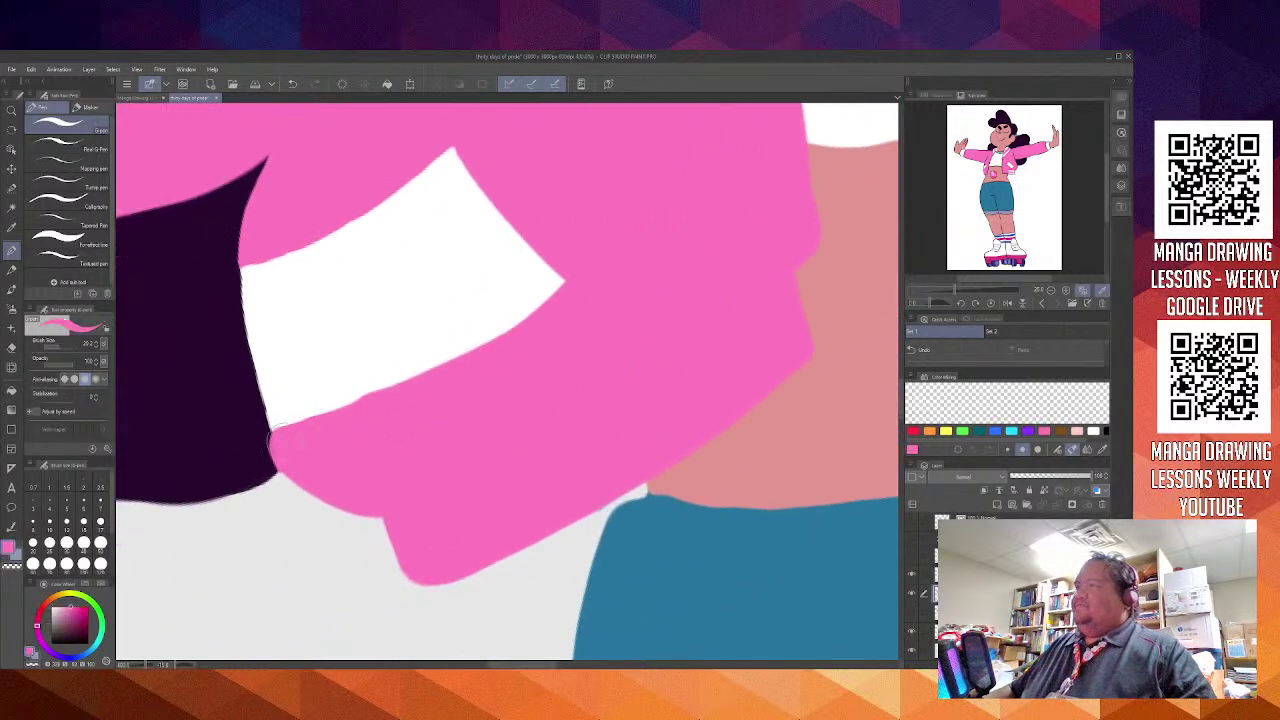
mouse_move(283, 432)
mouse_down()
mouse_move(374, 397)
mouse_move(518, 310)
mouse_up()
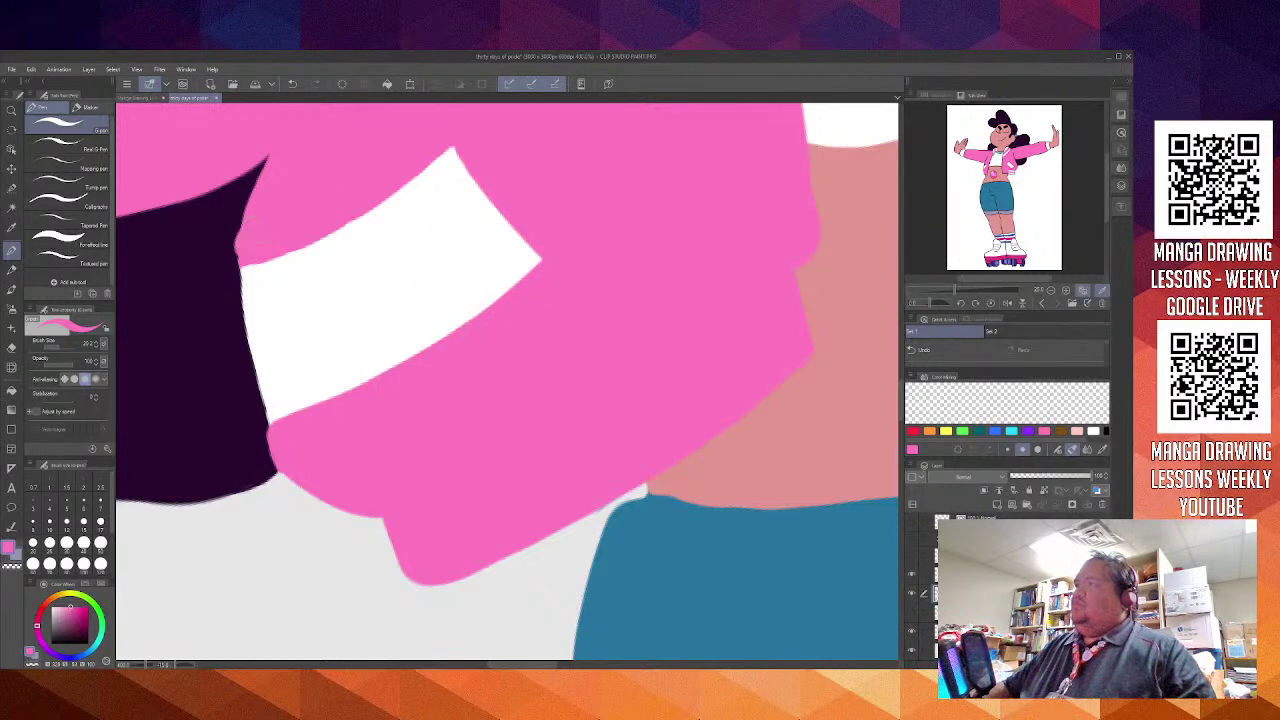
mouse_move(249, 234)
mouse_down()
mouse_move(254, 260)
mouse_move(350, 212)
mouse_up()
drag(255, 258, 466, 172)
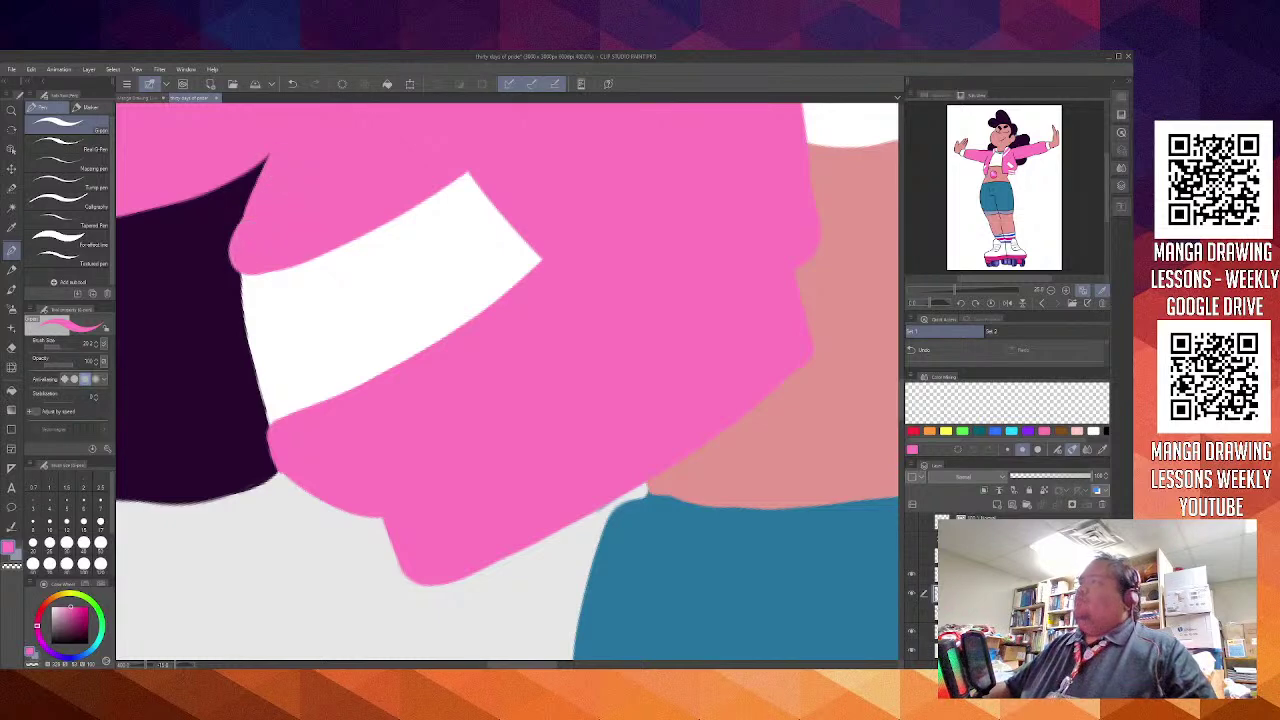
Smooth the jacket's front opening edge along the white crop top with a larger pink brush
mouse_move(519, 162)
mouse_down()
mouse_move(471, 239)
mouse_move(490, 342)
mouse_up()
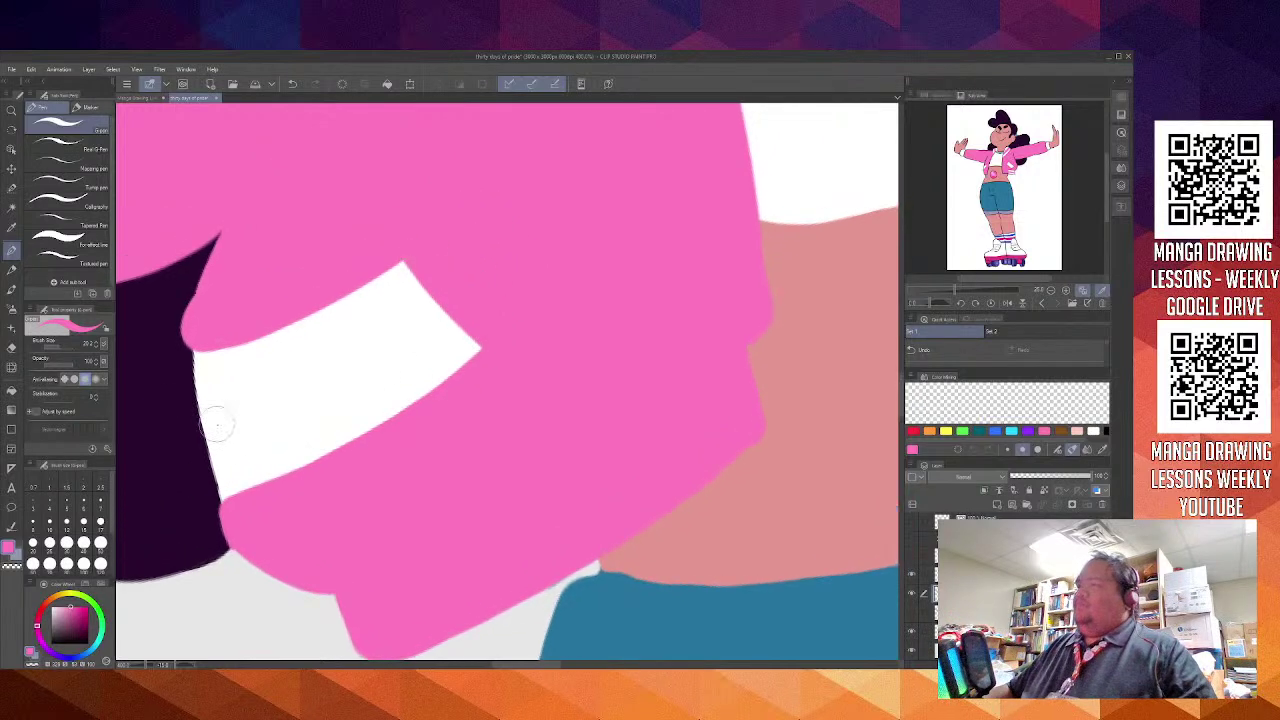
drag(608, 302, 201, 521)
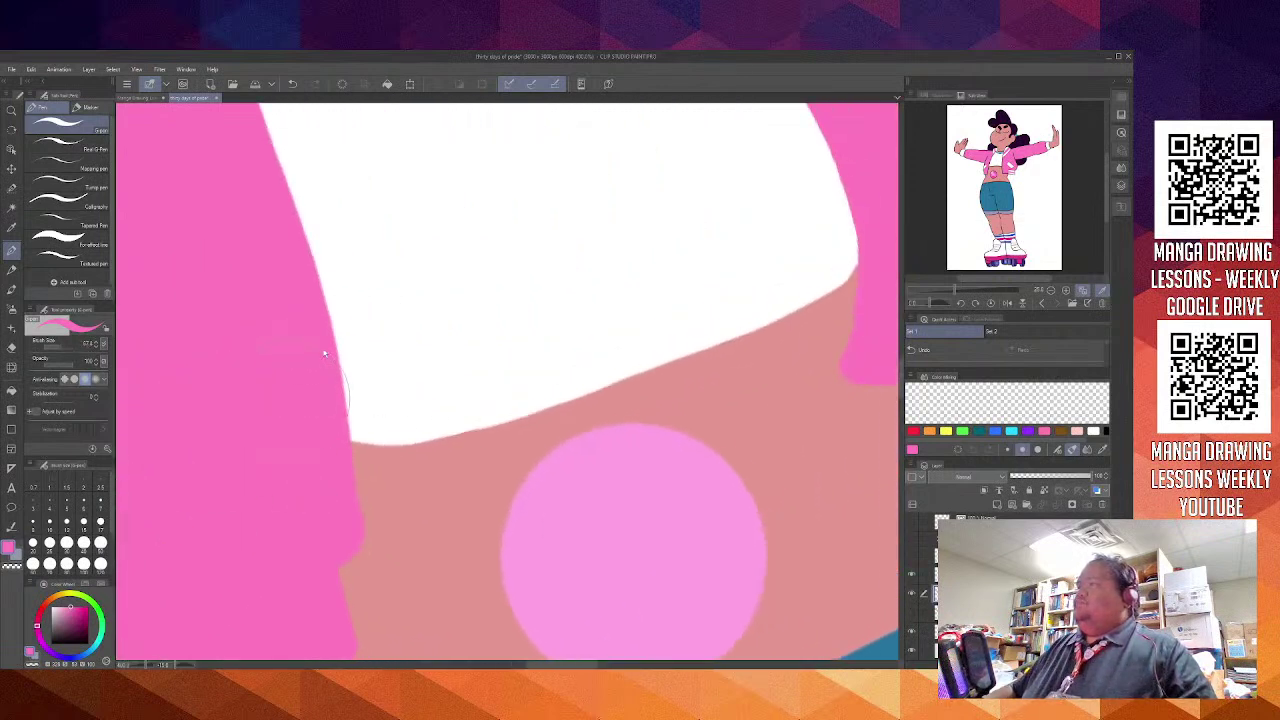
scroll(324, 353, down, 4)
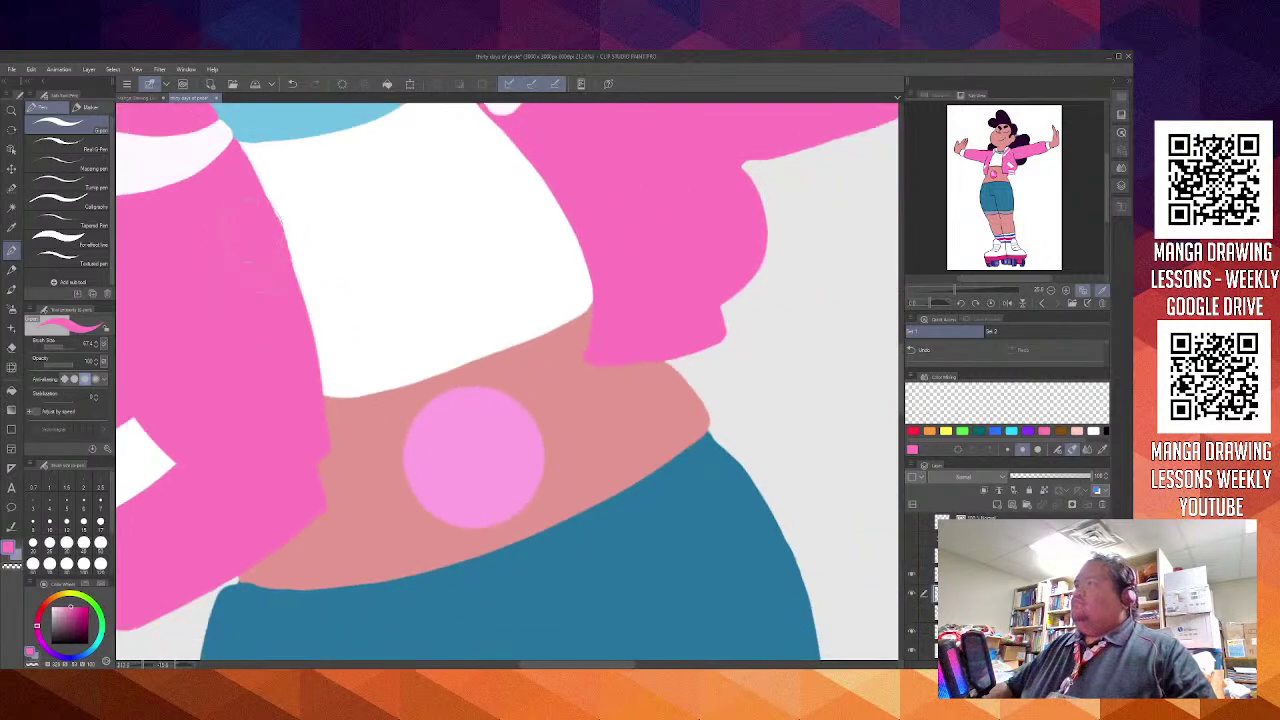
drag(288, 236, 330, 392)
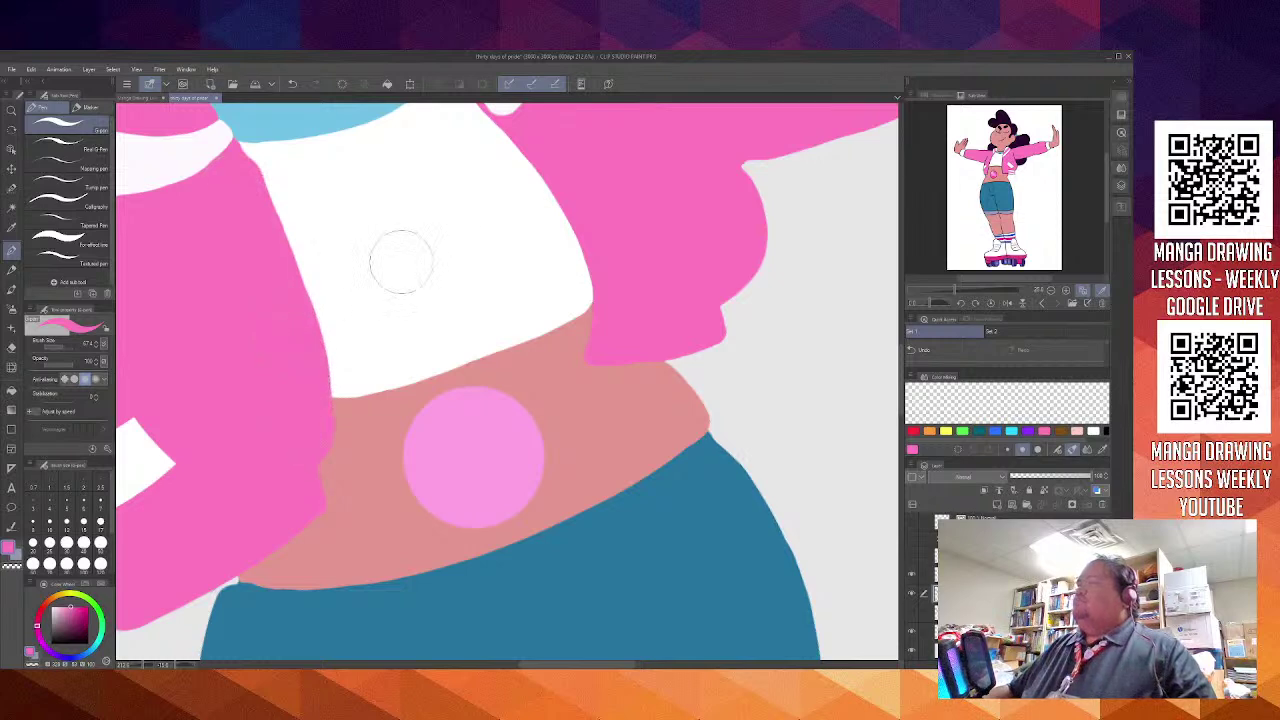
Sample the outer collar stripe's off-white and touch up the stripe's lower end beside the crop top
drag(513, 216, 360, 347)
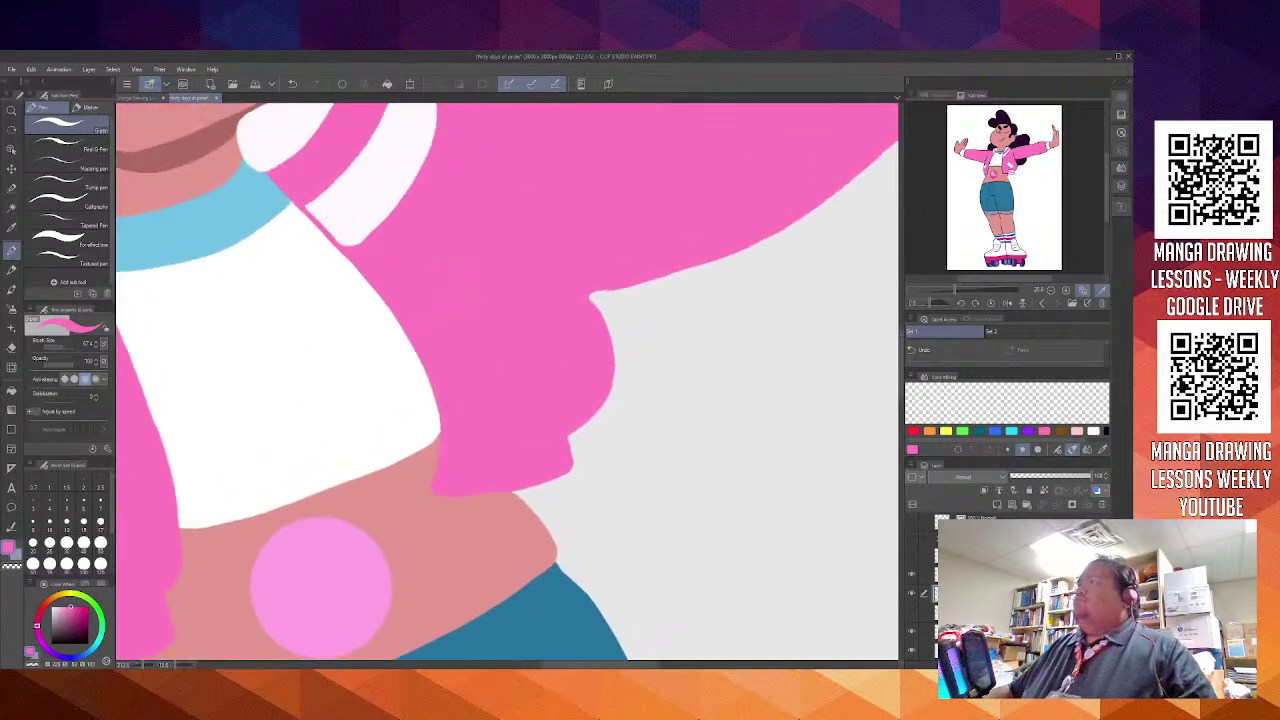
alt+click(360, 193)
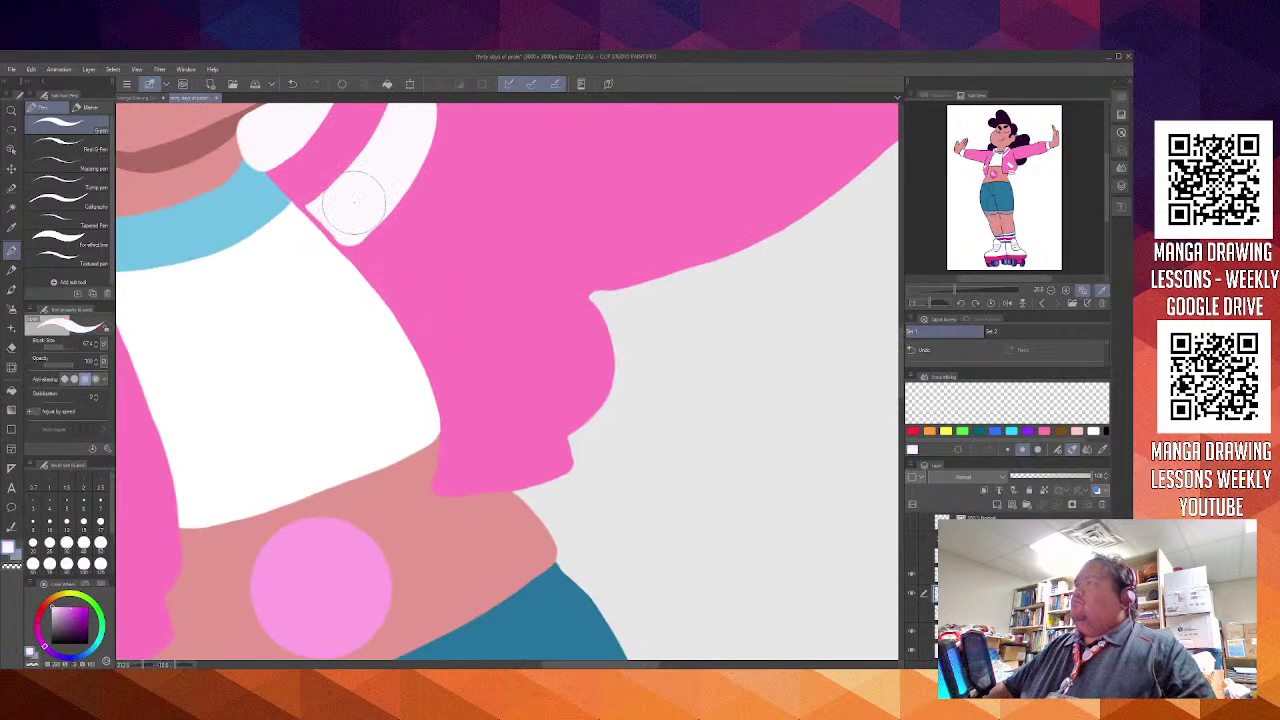
drag(338, 226, 352, 204)
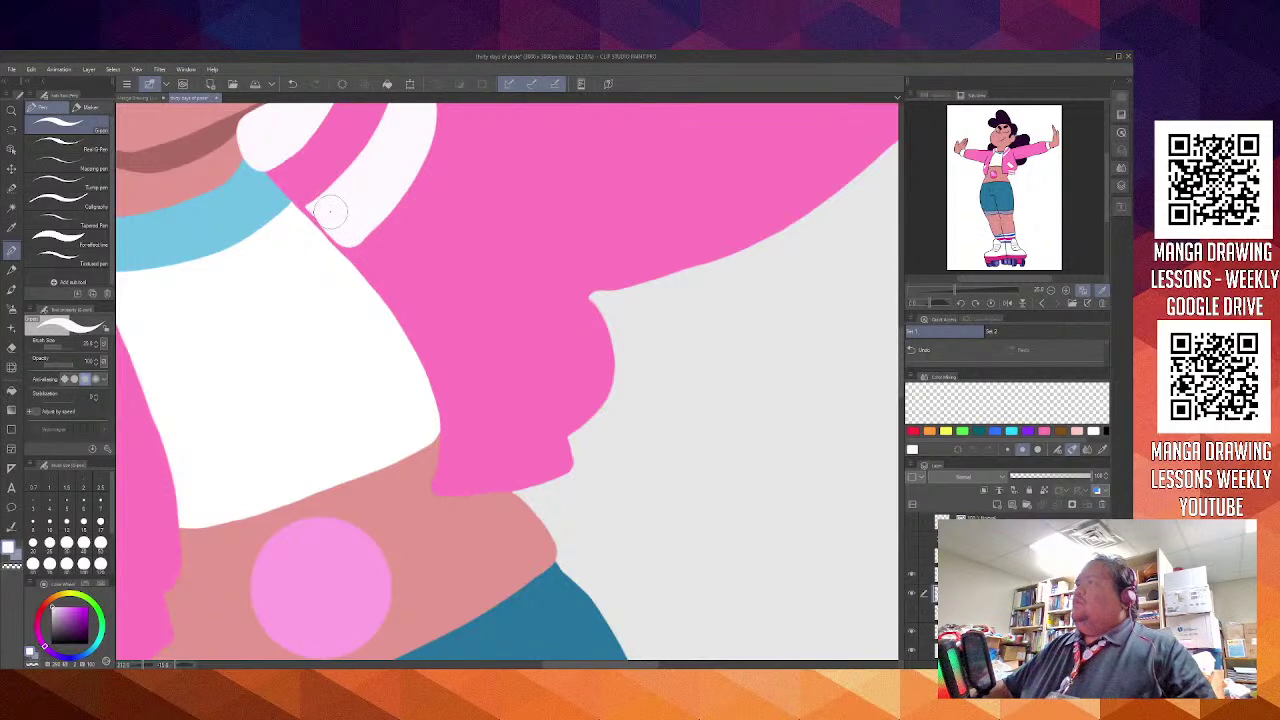
scroll(318, 213, up, 5)
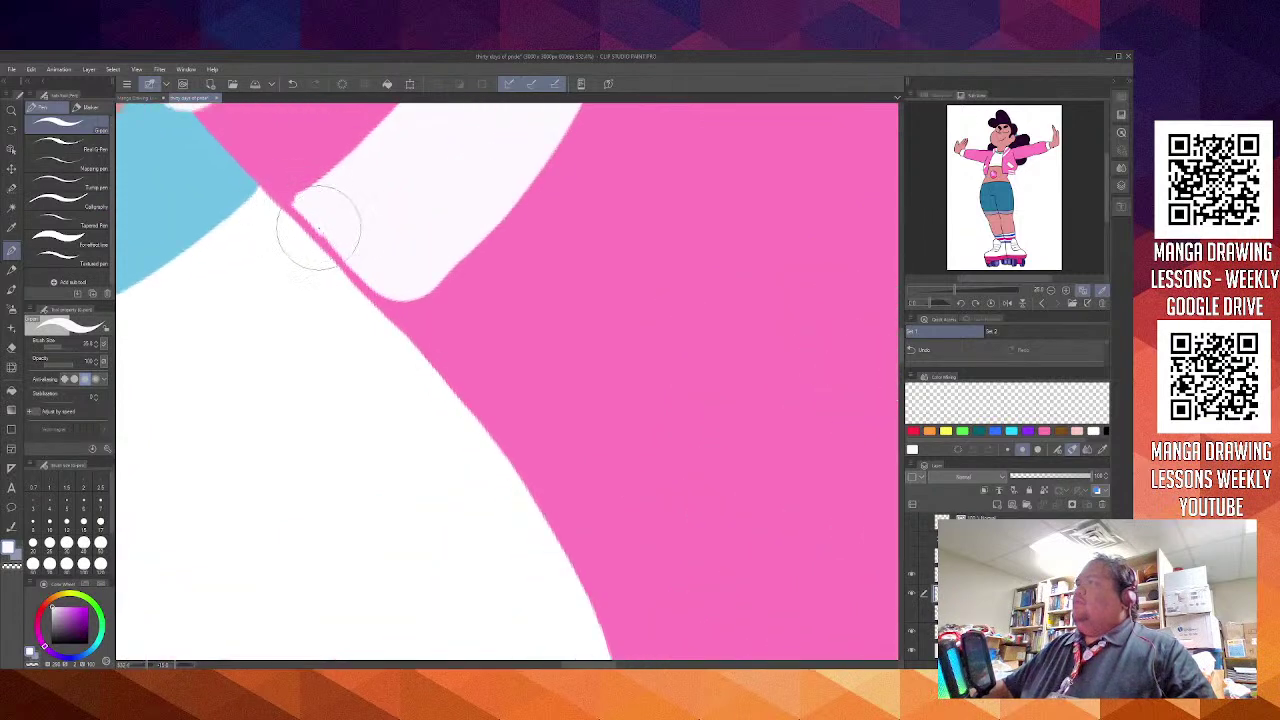
mouse_move(316, 229)
mouse_down()
mouse_move(306, 201)
mouse_move(337, 257)
mouse_move(405, 304)
mouse_up()
key(ctrl+z)
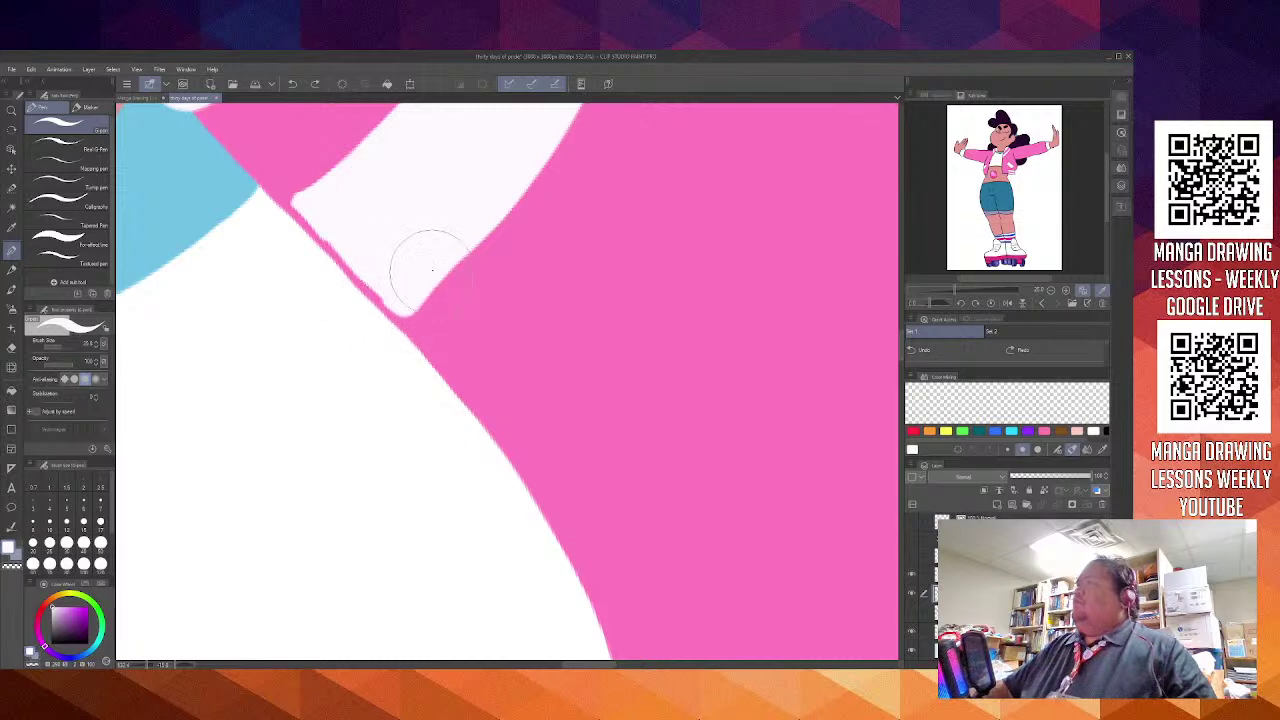
drag(432, 270, 412, 268)
key(ctrl+z)
Square off the outer collar stripe's lower end with off-white strokes, keeping a thin pink border along the crop top
scroll(398, 290, up, 3)
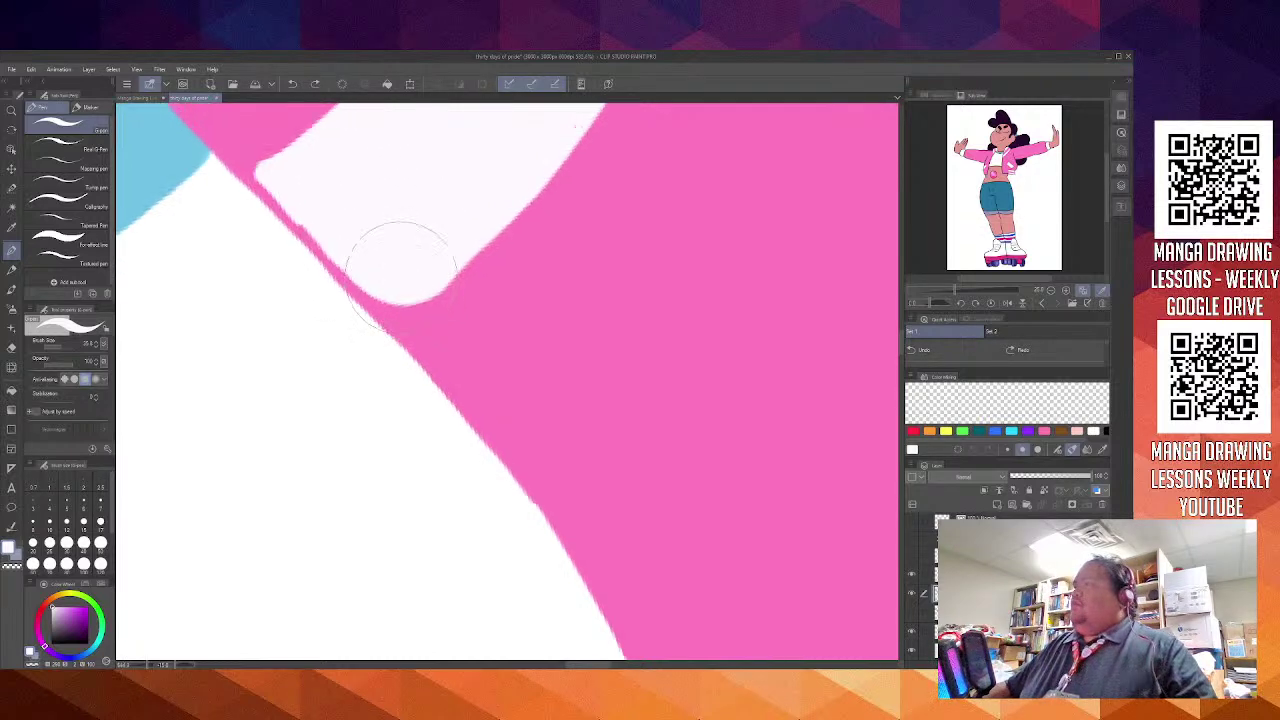
mouse_move(372, 297)
mouse_down()
mouse_move(414, 326)
mouse_move(384, 301)
mouse_move(421, 303)
mouse_move(419, 320)
mouse_move(456, 274)
mouse_move(415, 305)
mouse_move(403, 295)
mouse_move(409, 318)
mouse_move(431, 308)
mouse_move(465, 248)
mouse_up()
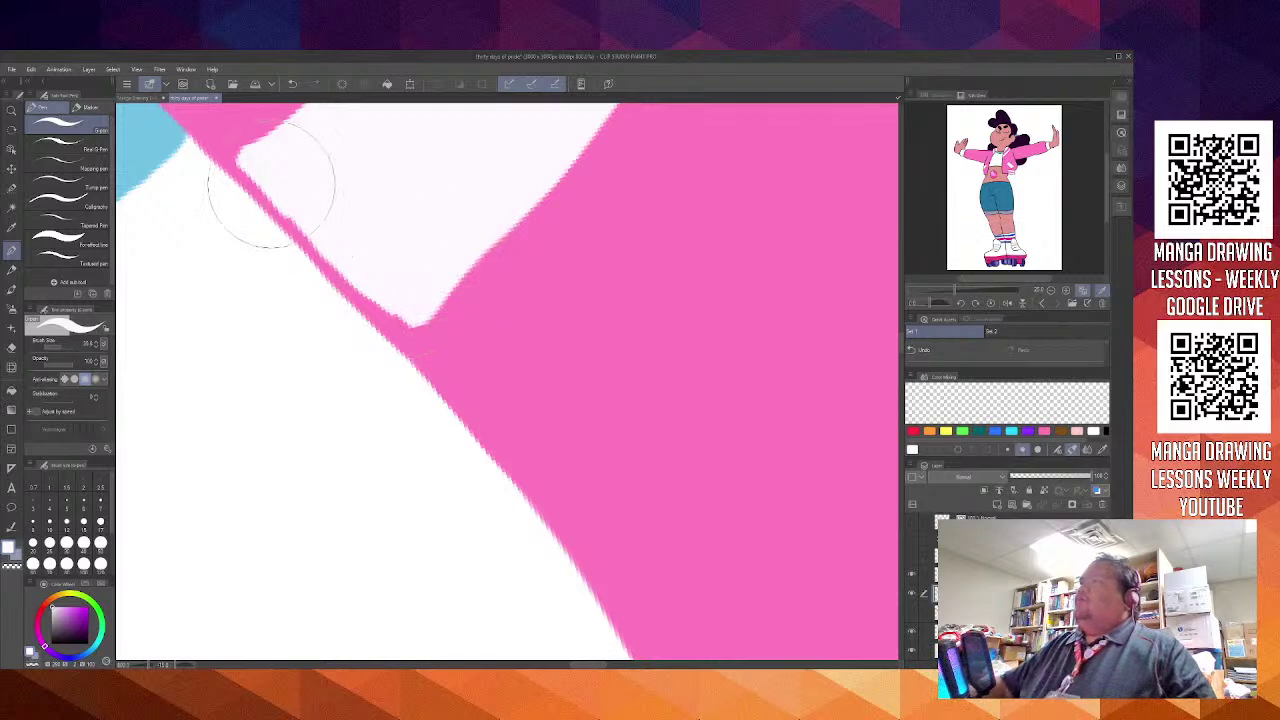
drag(292, 166, 332, 281)
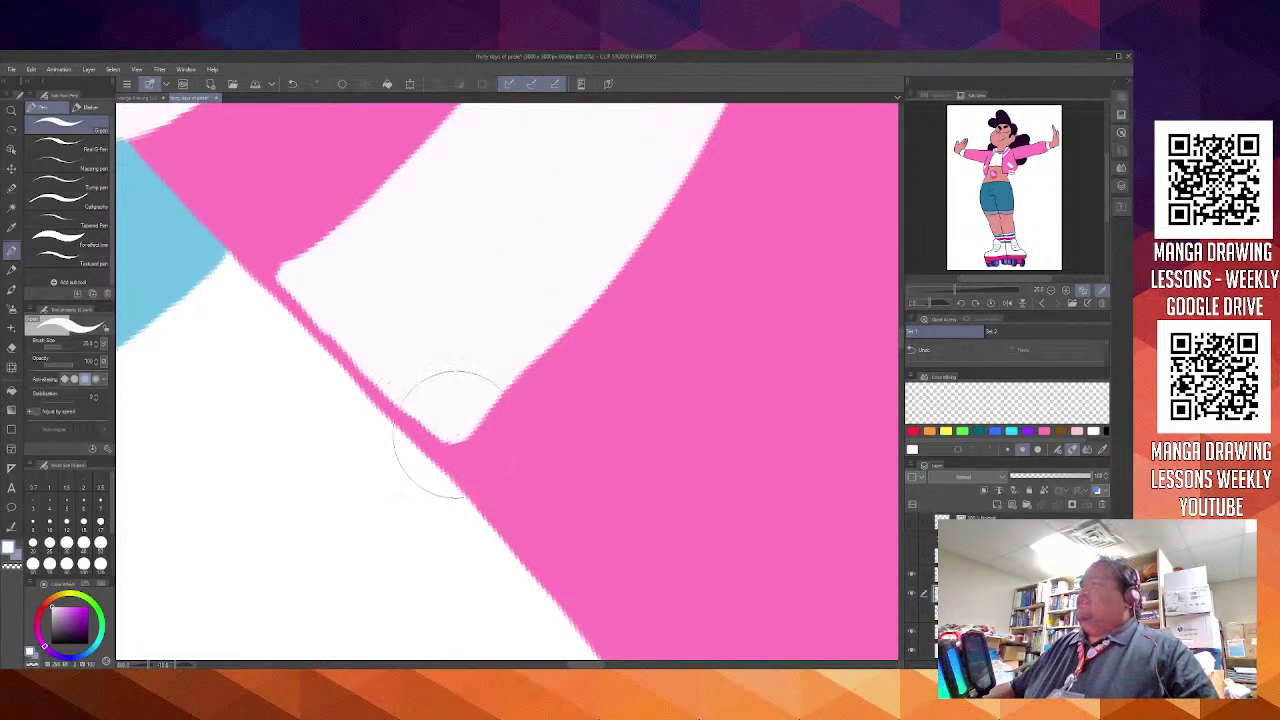
scroll(425, 316, down, 4)
scroll(430, 302, down, 5)
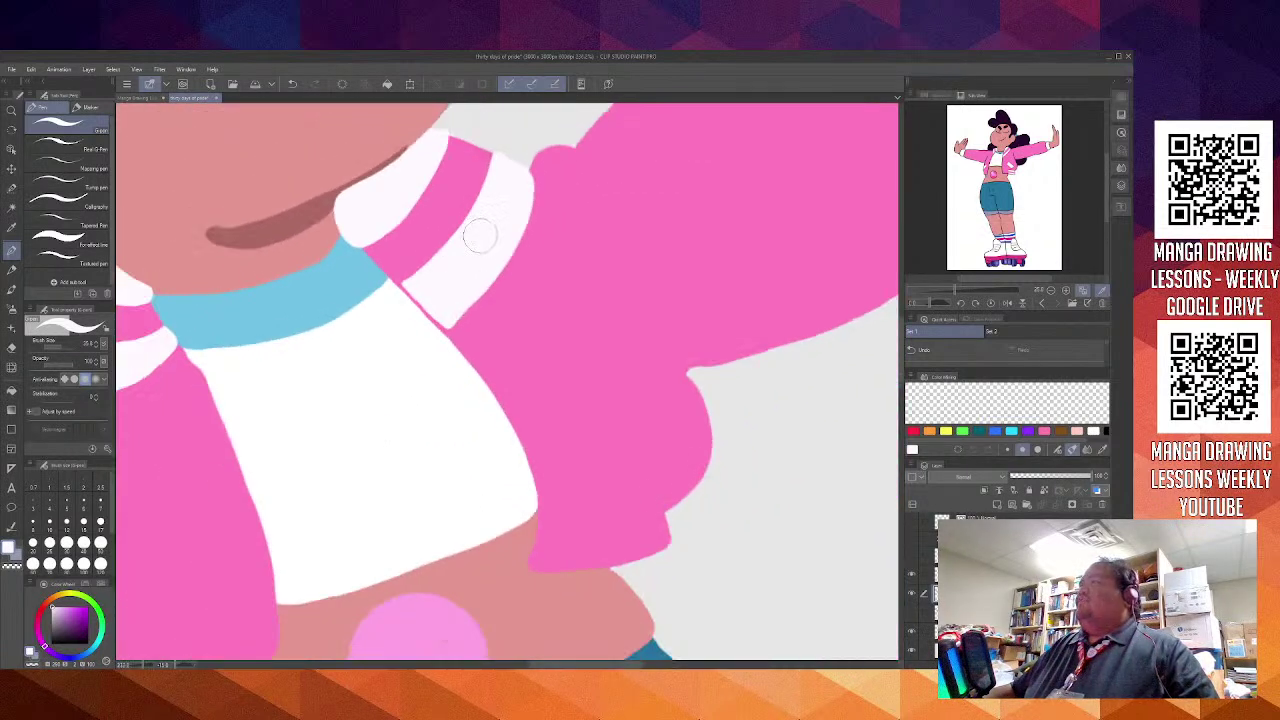
Paint a short white band across the jacket's bulge below the raised arm, with transparent pixels locked
drag(460, 390, 487, 338)
scroll(487, 337, down, 4)
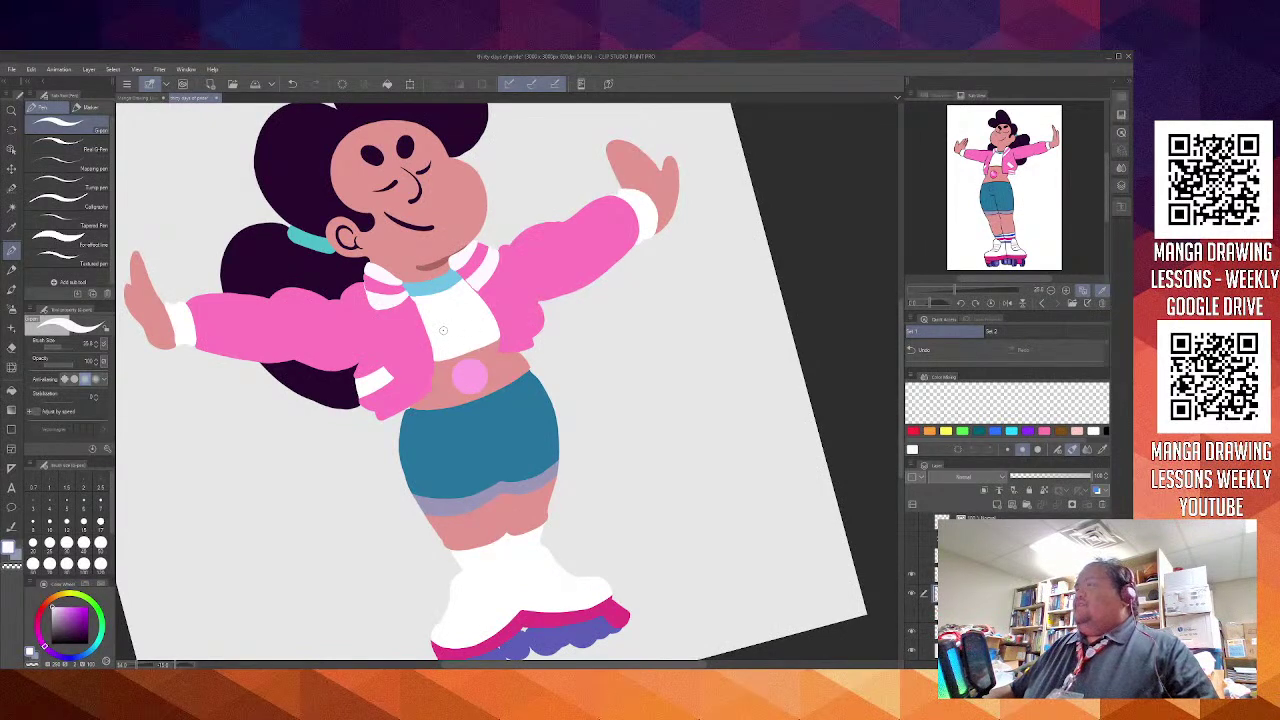
scroll(443, 333, up, 6)
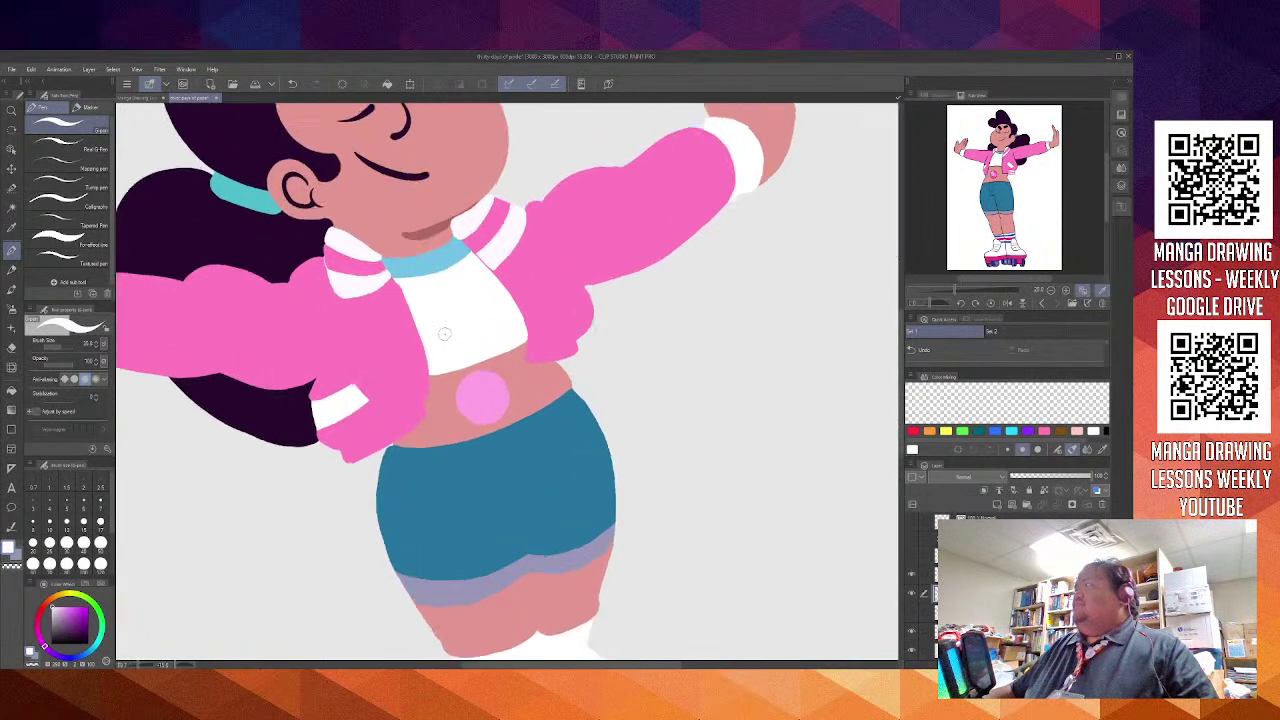
scroll(478, 346, up, 5)
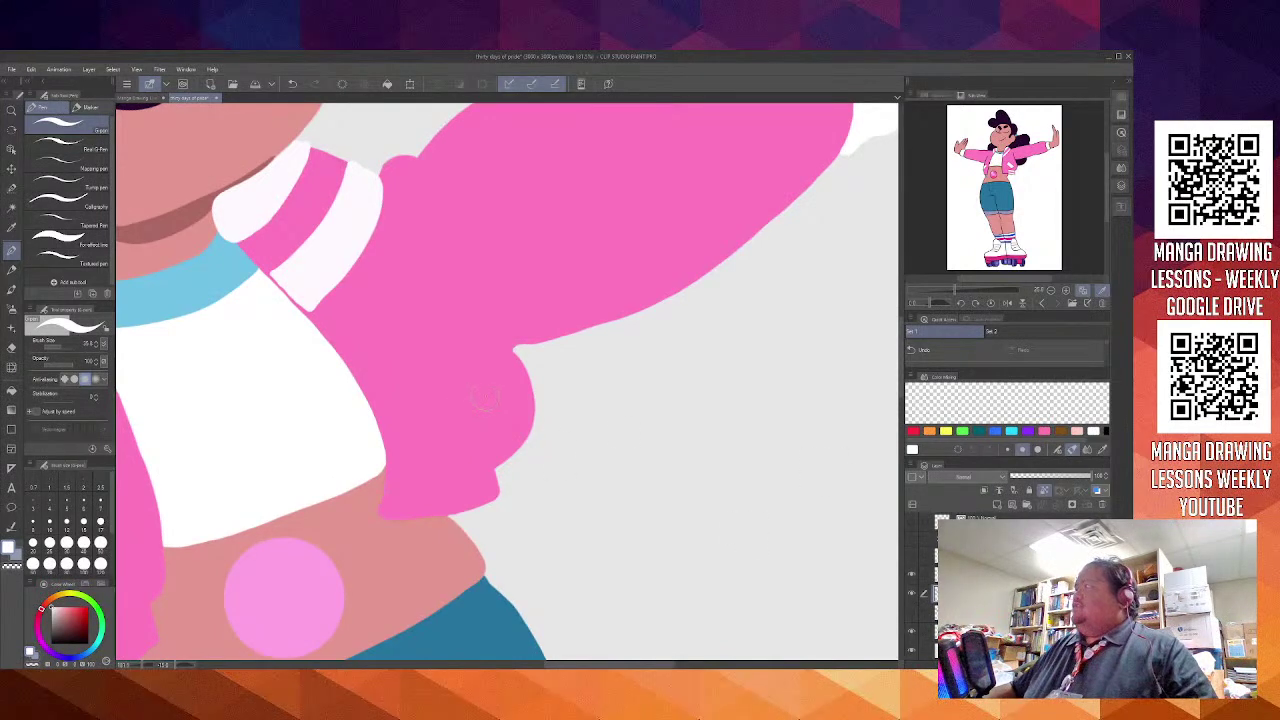
mouse_move(530, 404)
mouse_down()
mouse_move(483, 402)
mouse_move(468, 386)
mouse_move(463, 406)
mouse_move(545, 421)
mouse_up()
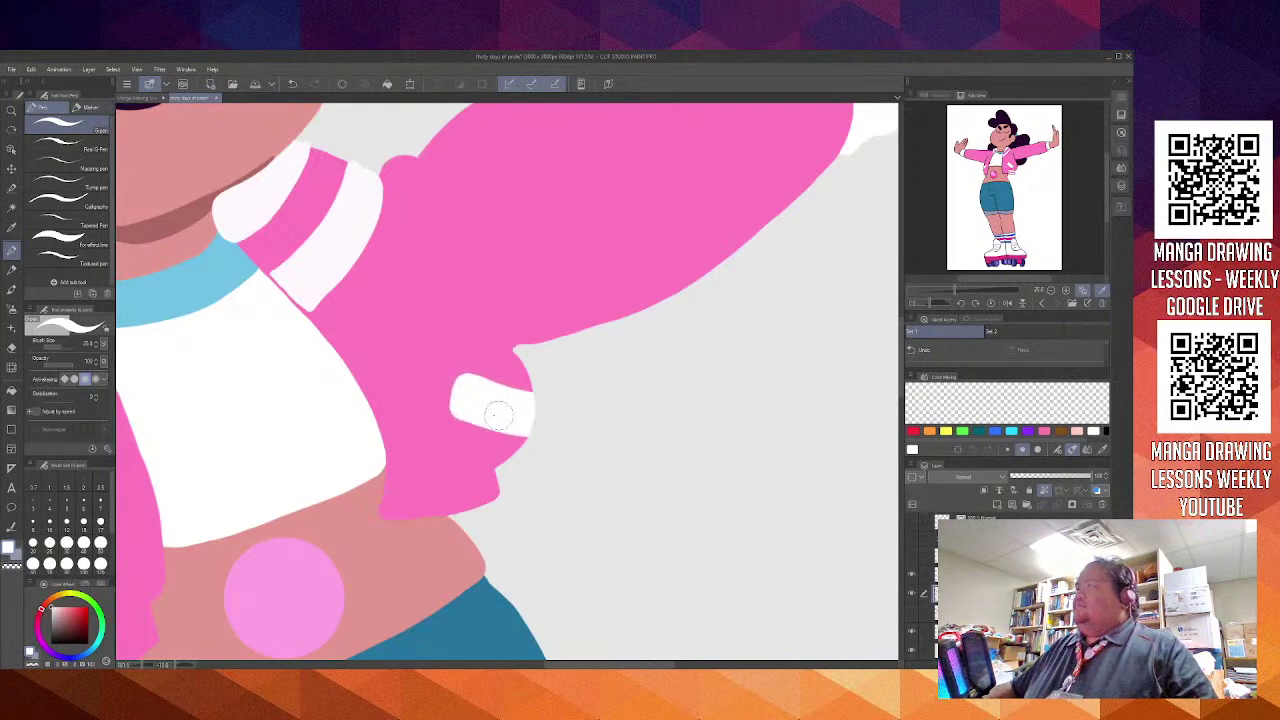
drag(429, 377, 537, 246)
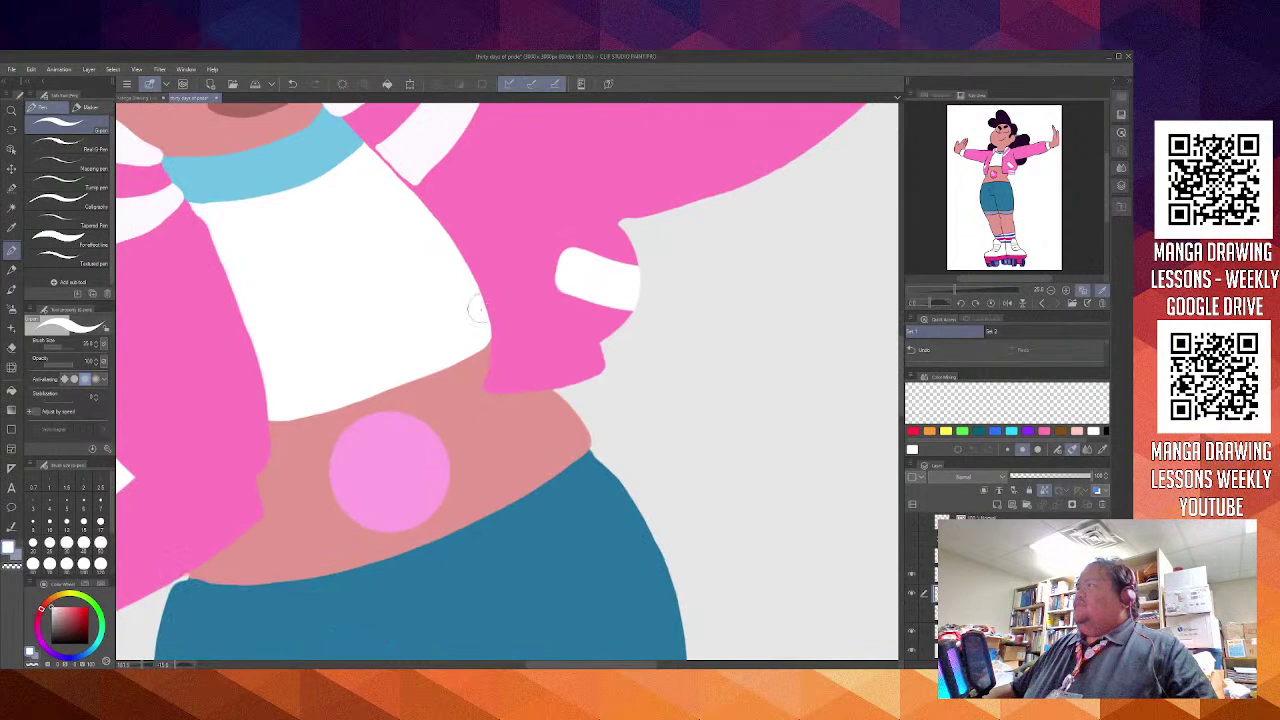
drag(527, 302, 527, 371)
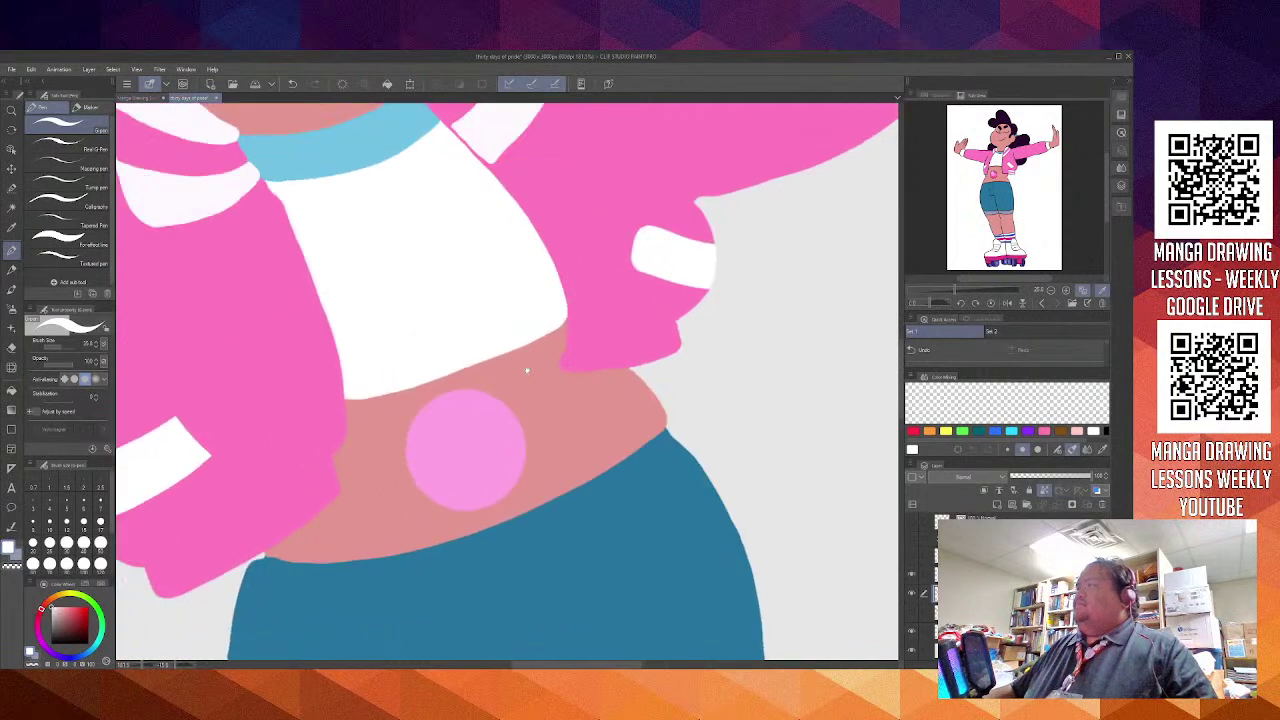
Sample the jacket's pink and trim the new white band's rounded inner end and long edges into a crisp shape
alt+click(644, 190)
mouse_move(644, 190)
mouse_down()
mouse_move(598, 258)
mouse_move(592, 334)
mouse_up()
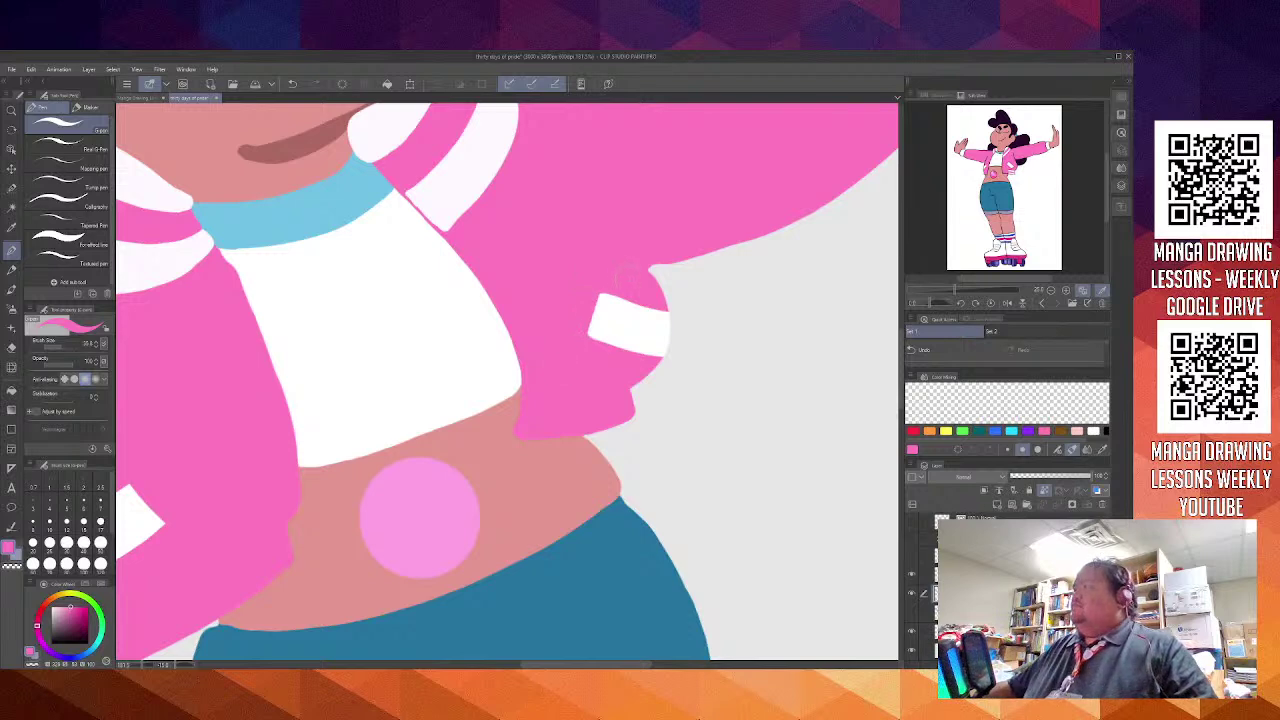
scroll(592, 291, up, 4)
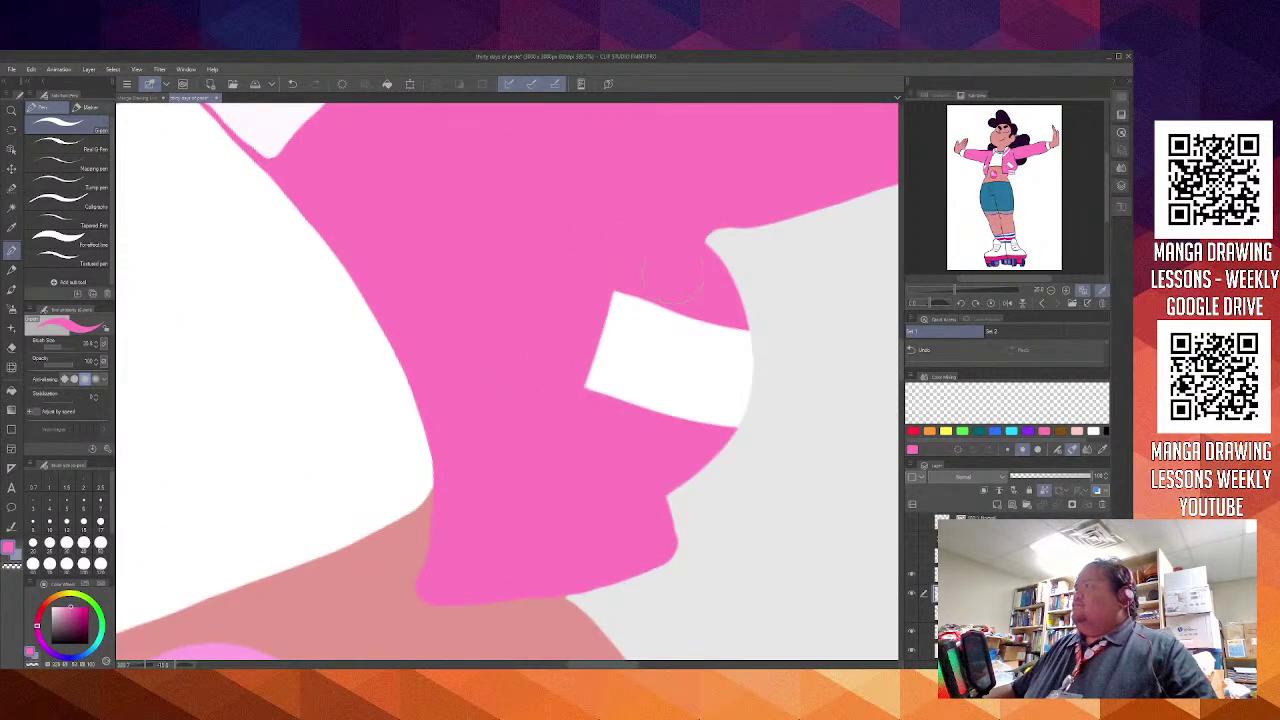
mouse_move(644, 265)
mouse_down()
mouse_move(660, 279)
mouse_move(616, 260)
mouse_move(694, 289)
mouse_up()
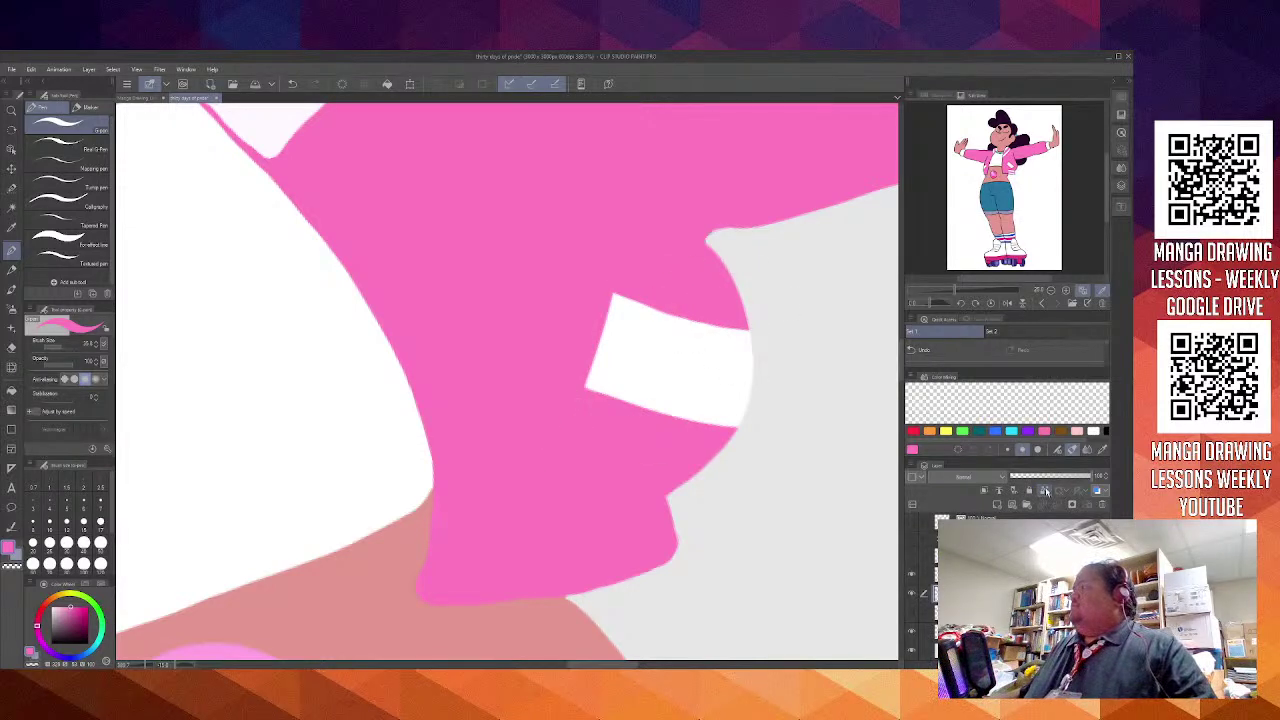
click(1043, 490)
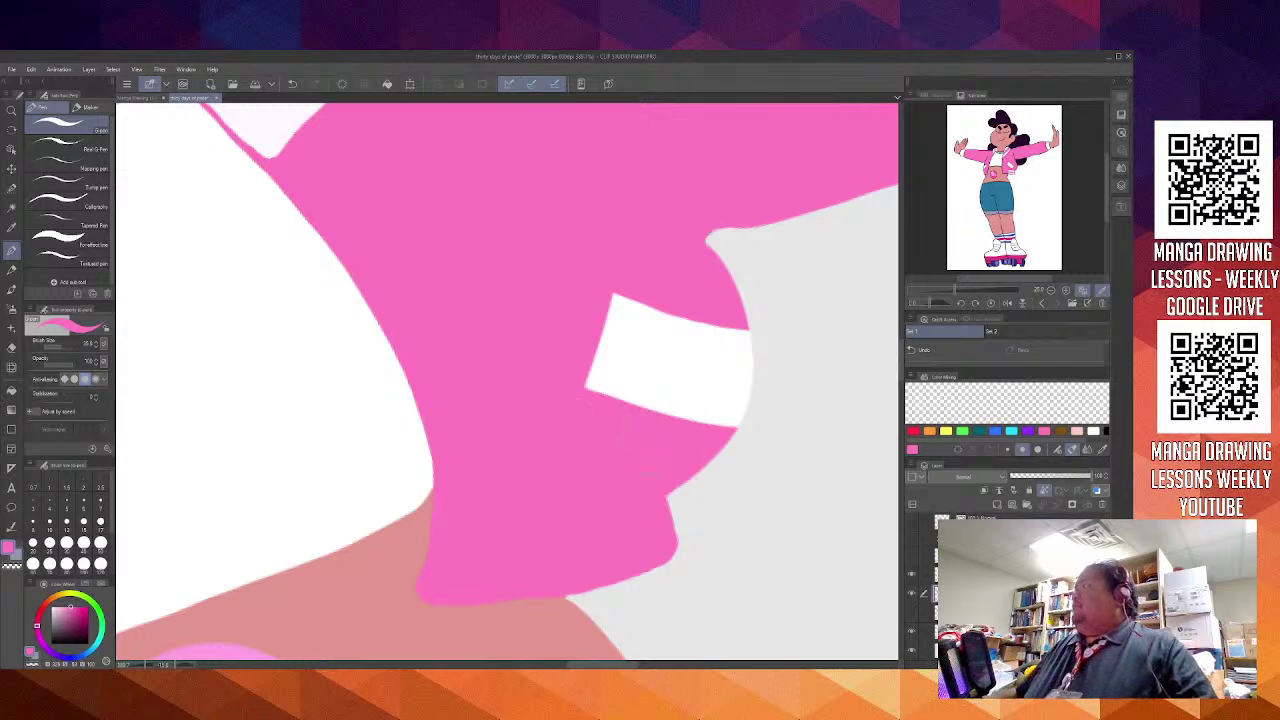
Examine the jacket's white bands, collar stripes and sleeves across the whole figure
mouse_move(614, 451)
mouse_down()
mouse_move(666, 366)
mouse_move(878, 174)
mouse_up()
drag(500, 510, 654, 336)
scroll(651, 338, down, 5)
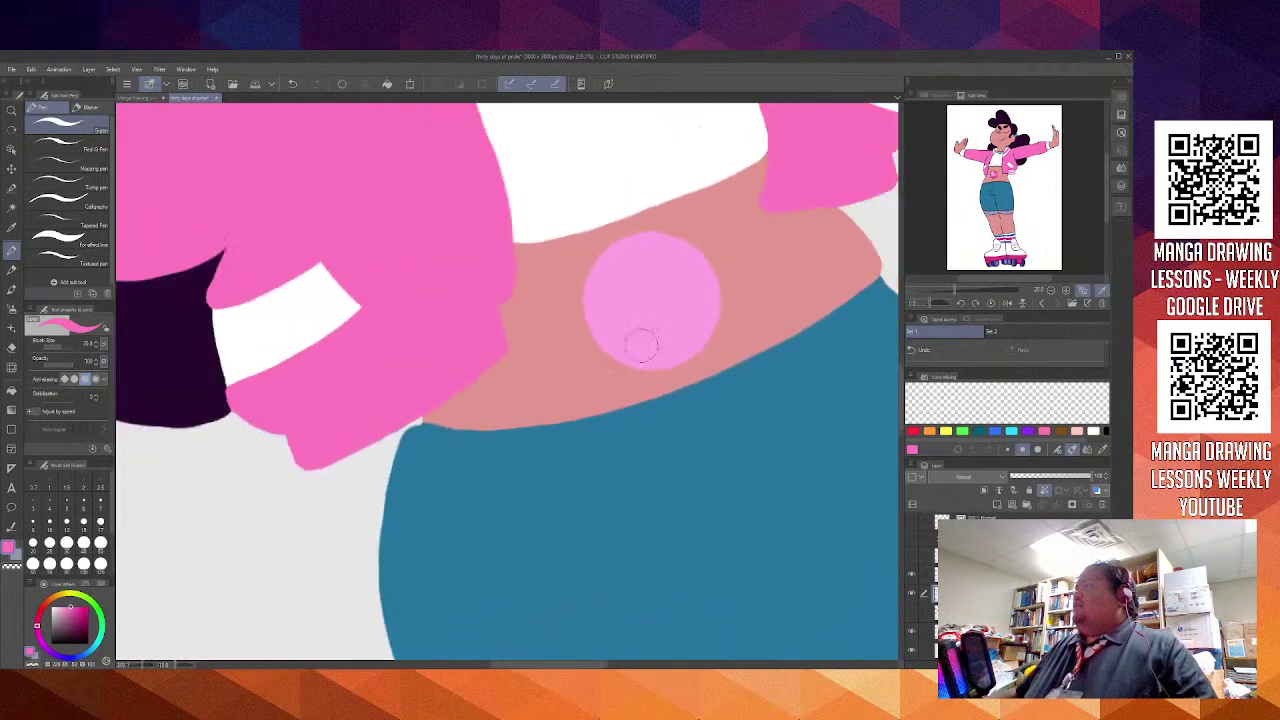
scroll(643, 342, down, 3)
drag(585, 316, 758, 428)
drag(549, 344, 643, 495)
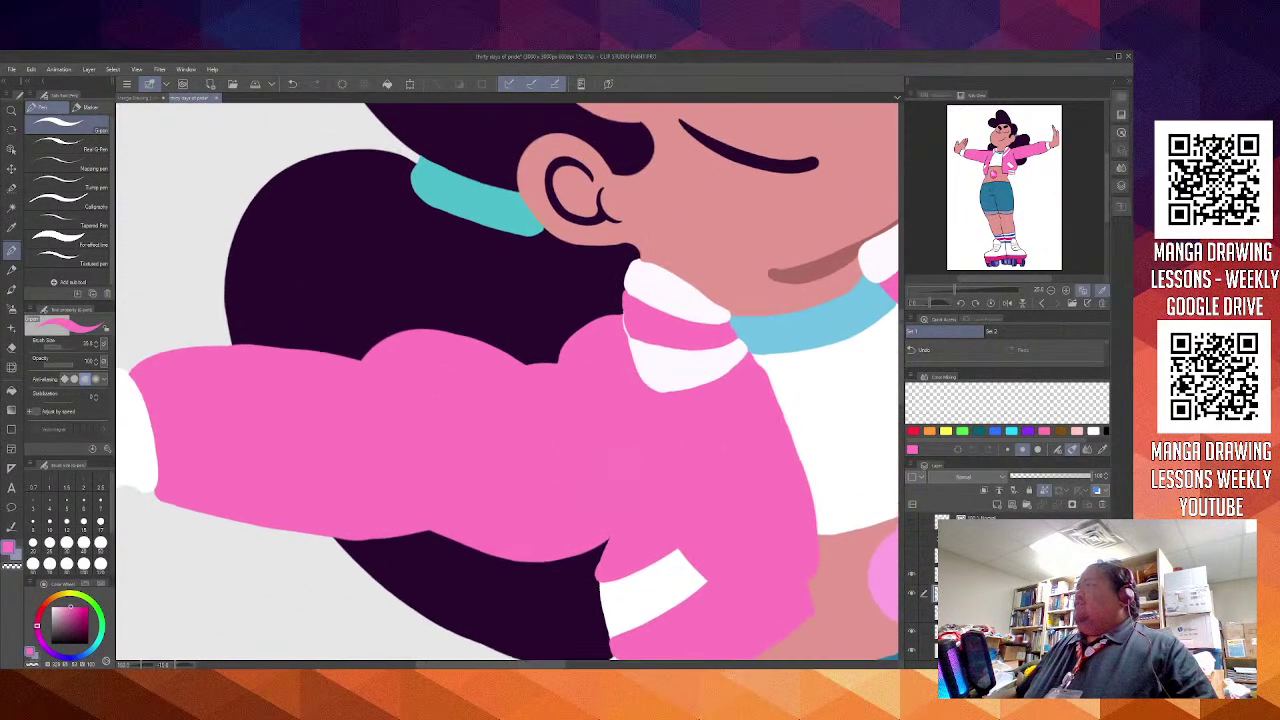
scroll(654, 381, down, 5)
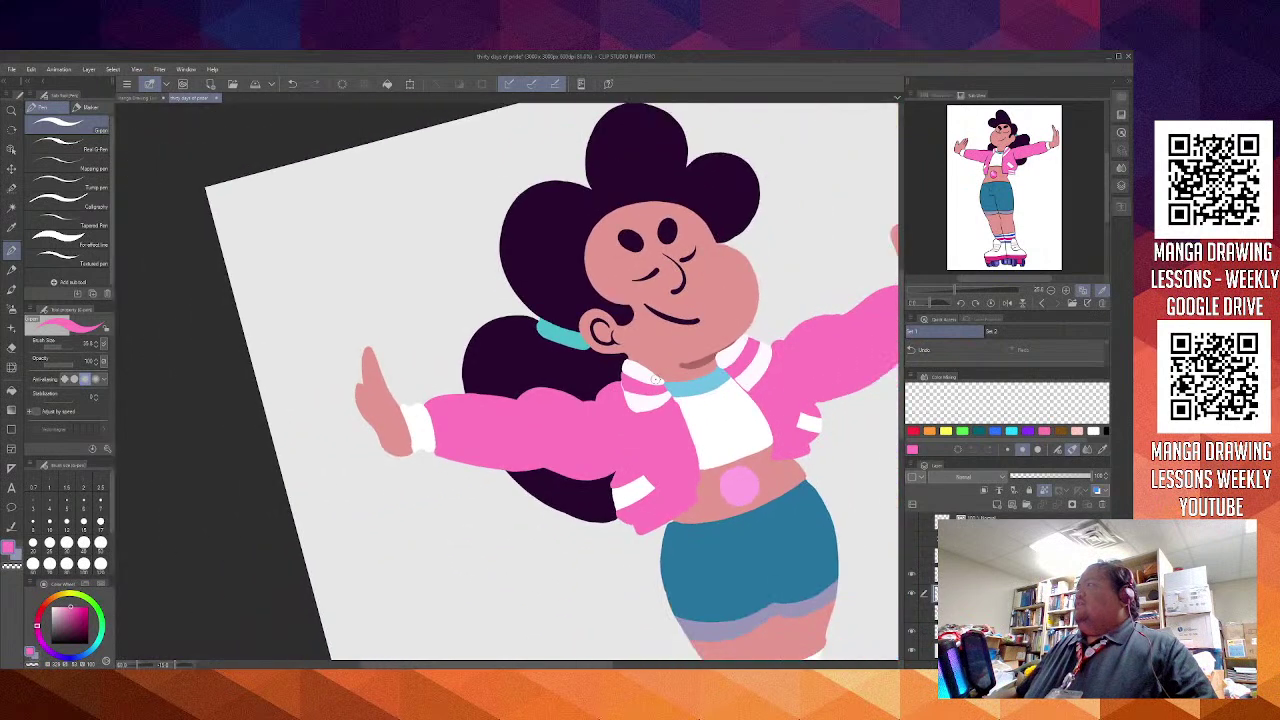
drag(725, 398, 580, 386)
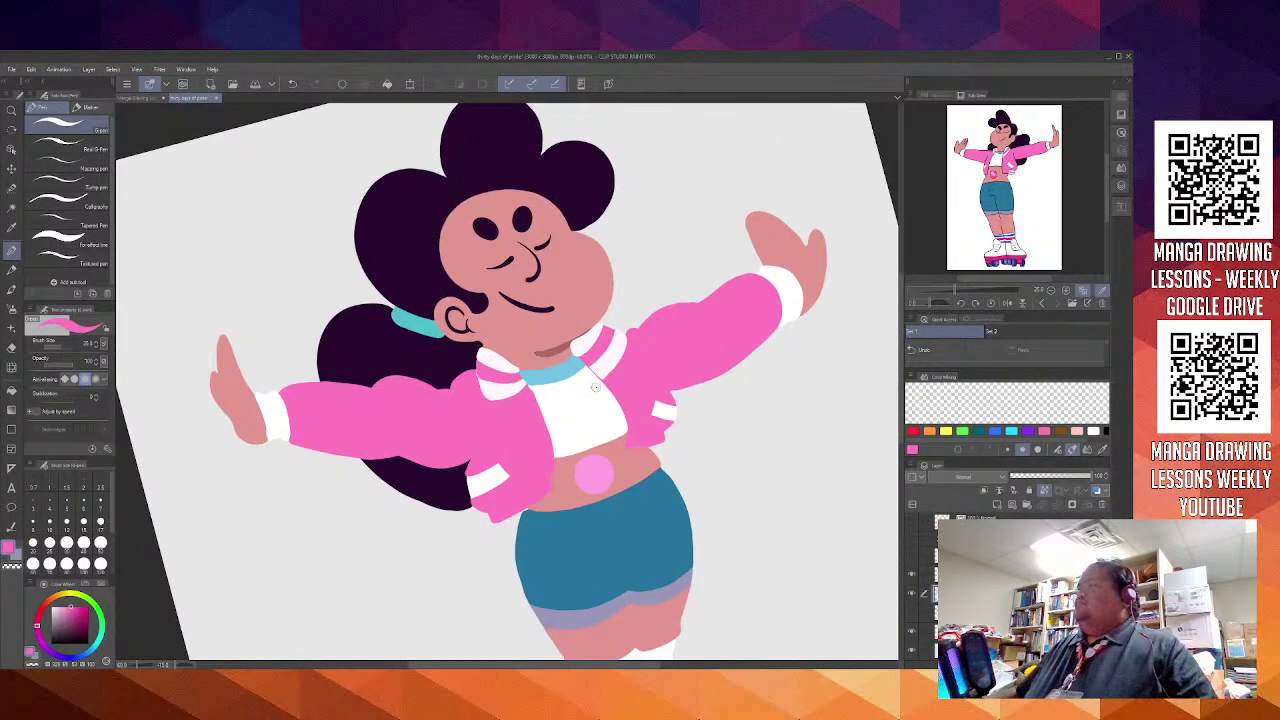
Undo the last edit and show the whole canvas mirrored horizontally with its rotation reset
key(ctrl+z)
key(h)
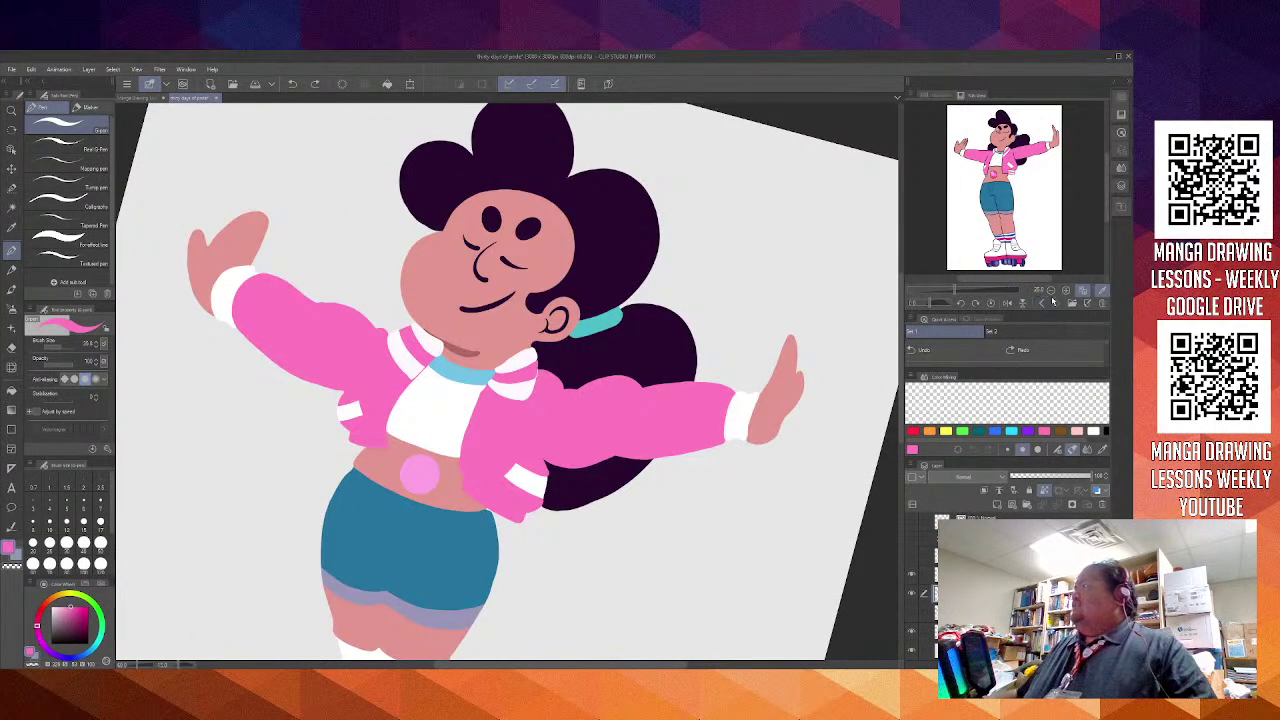
click(941, 95)
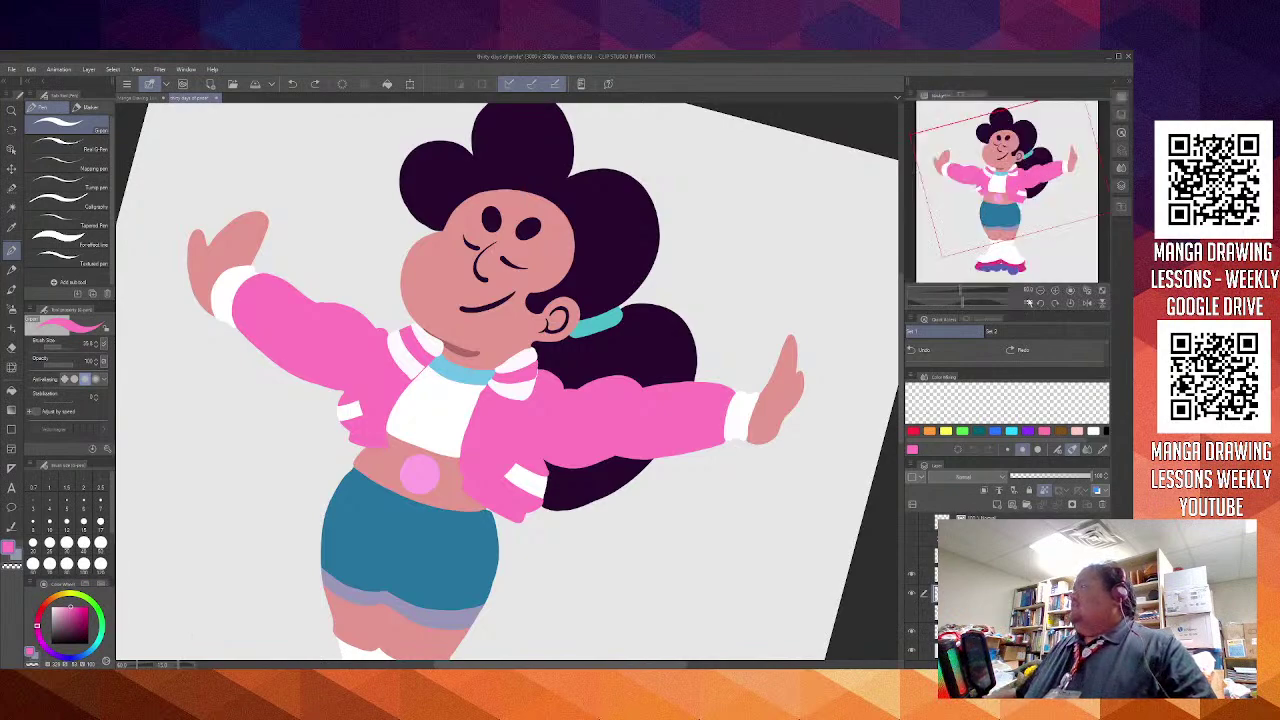
click(1088, 290)
click(1088, 292)
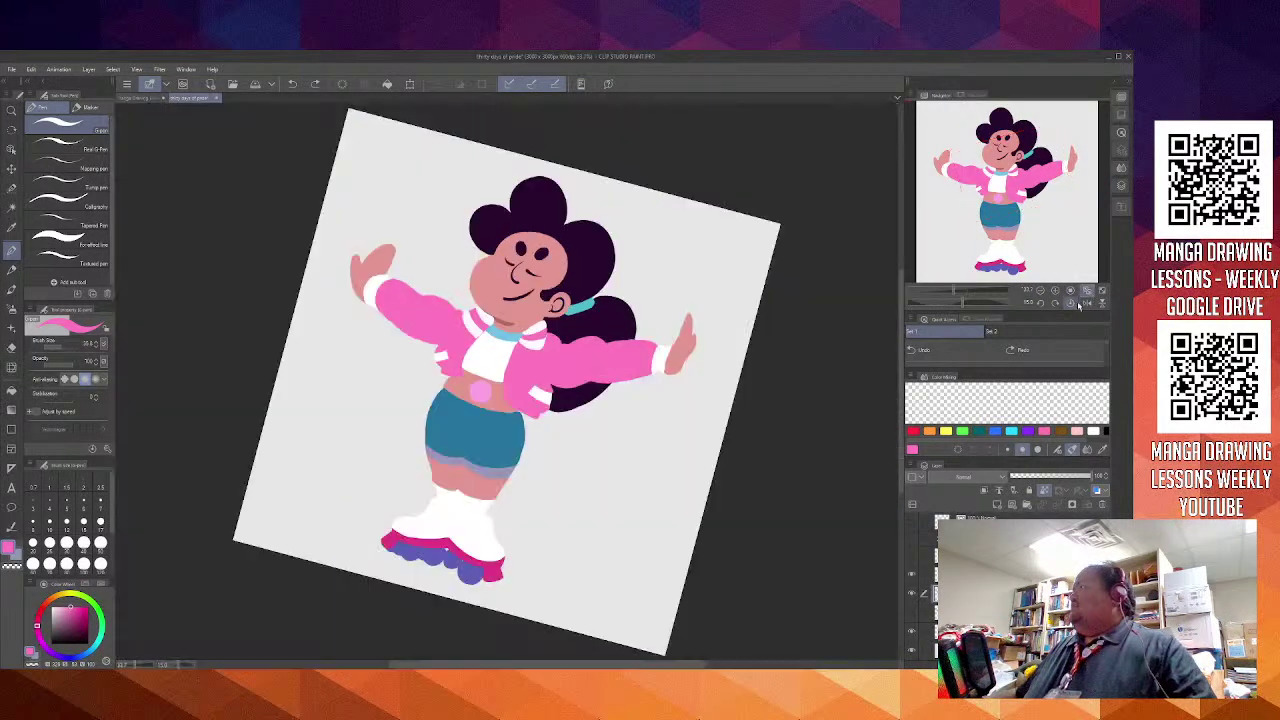
click(1070, 291)
click(1074, 302)
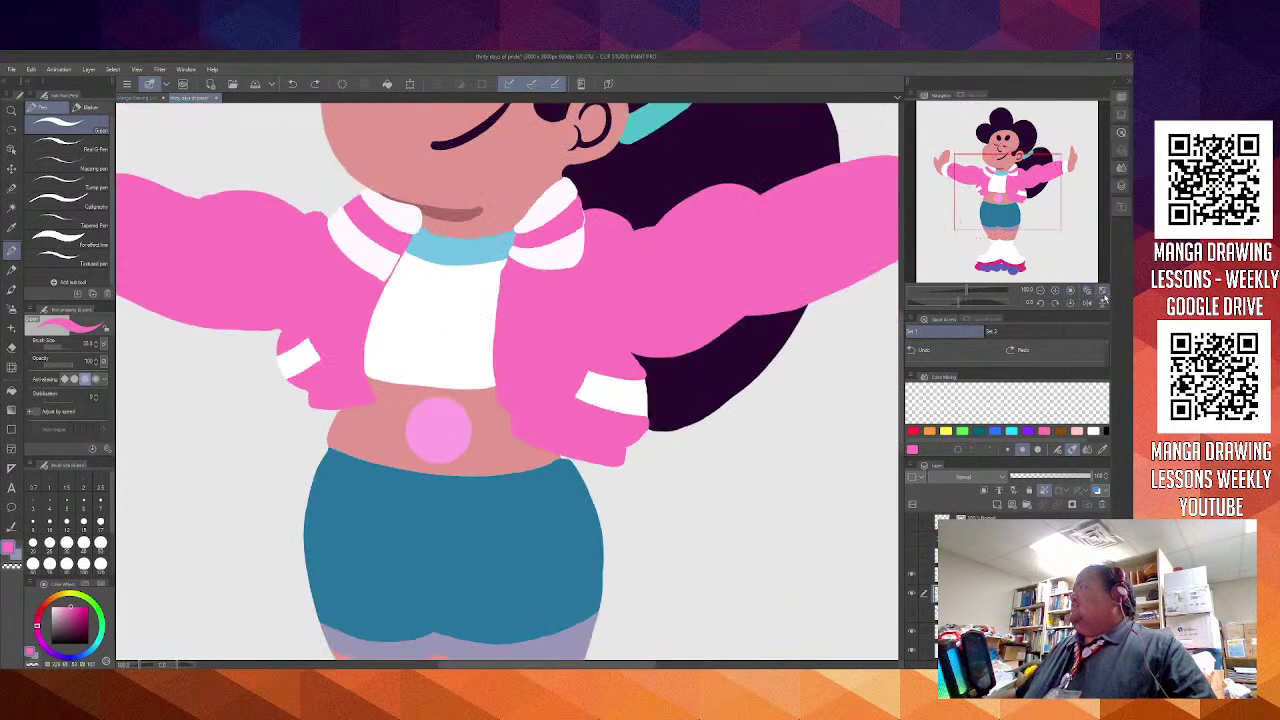
click(1088, 296)
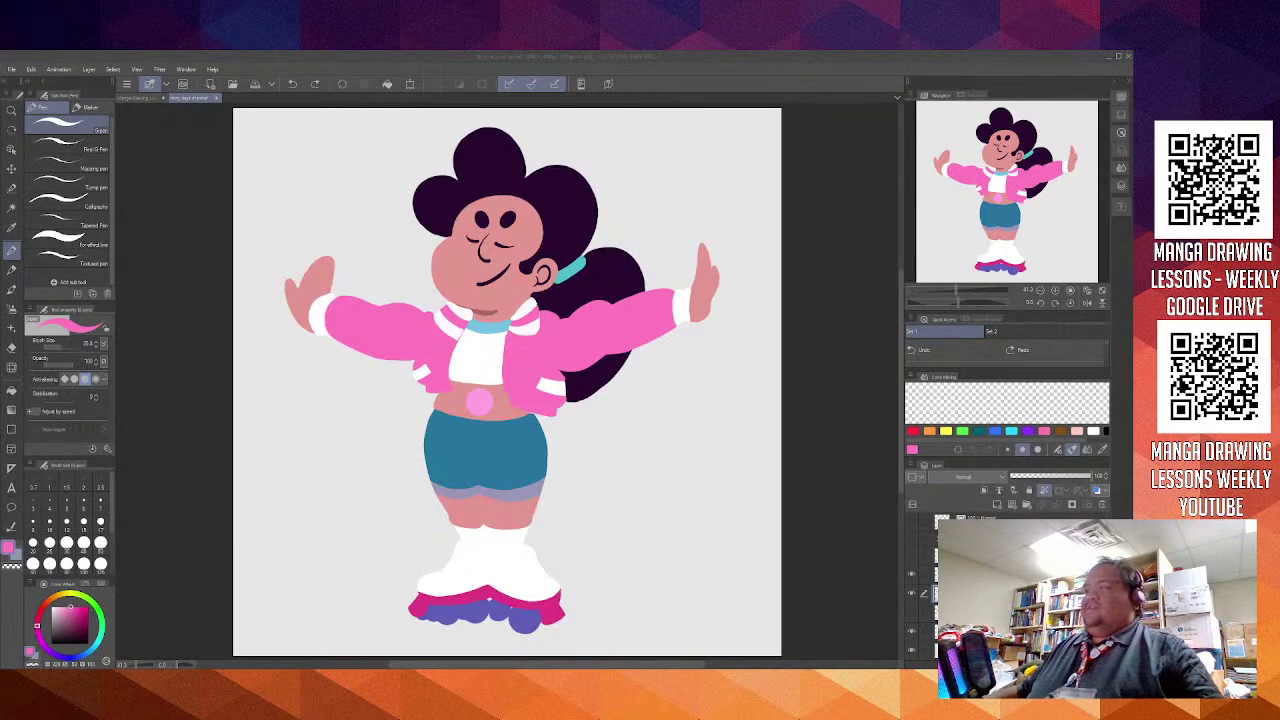
Bring back the reference image, select the facial-detail layer and choose a darker magenta drawing colour
click(572, 446)
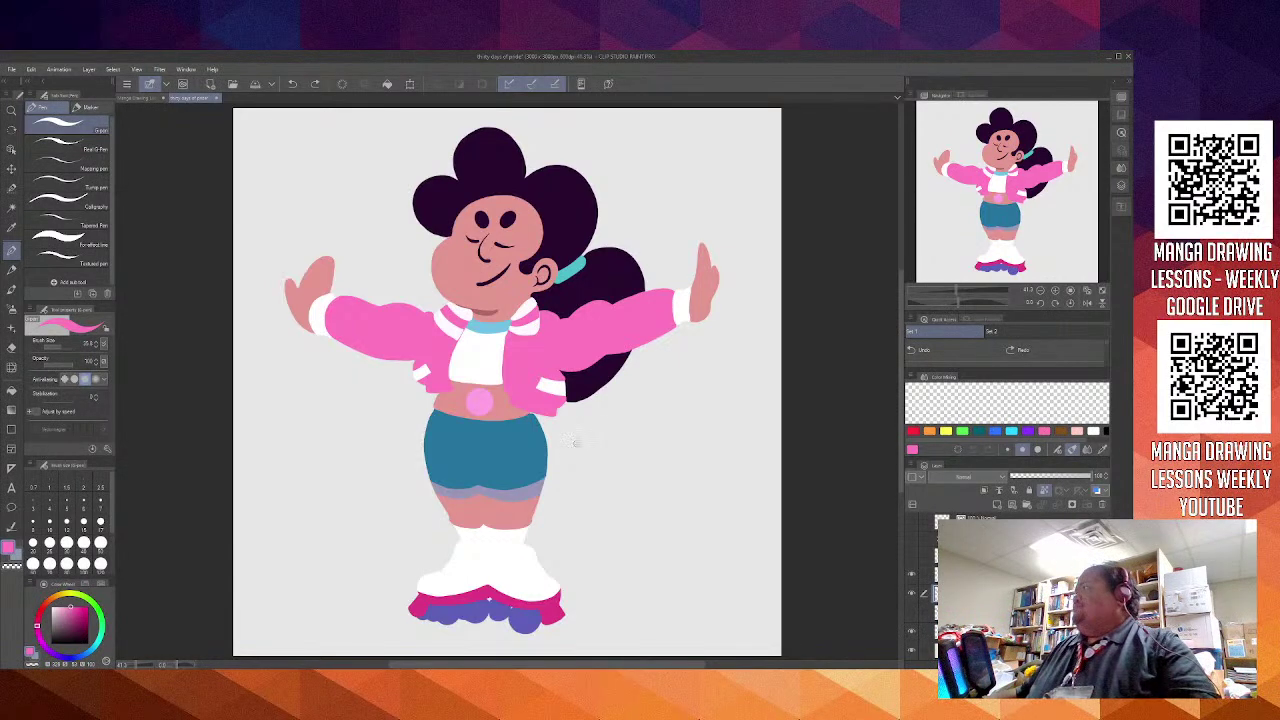
click(970, 96)
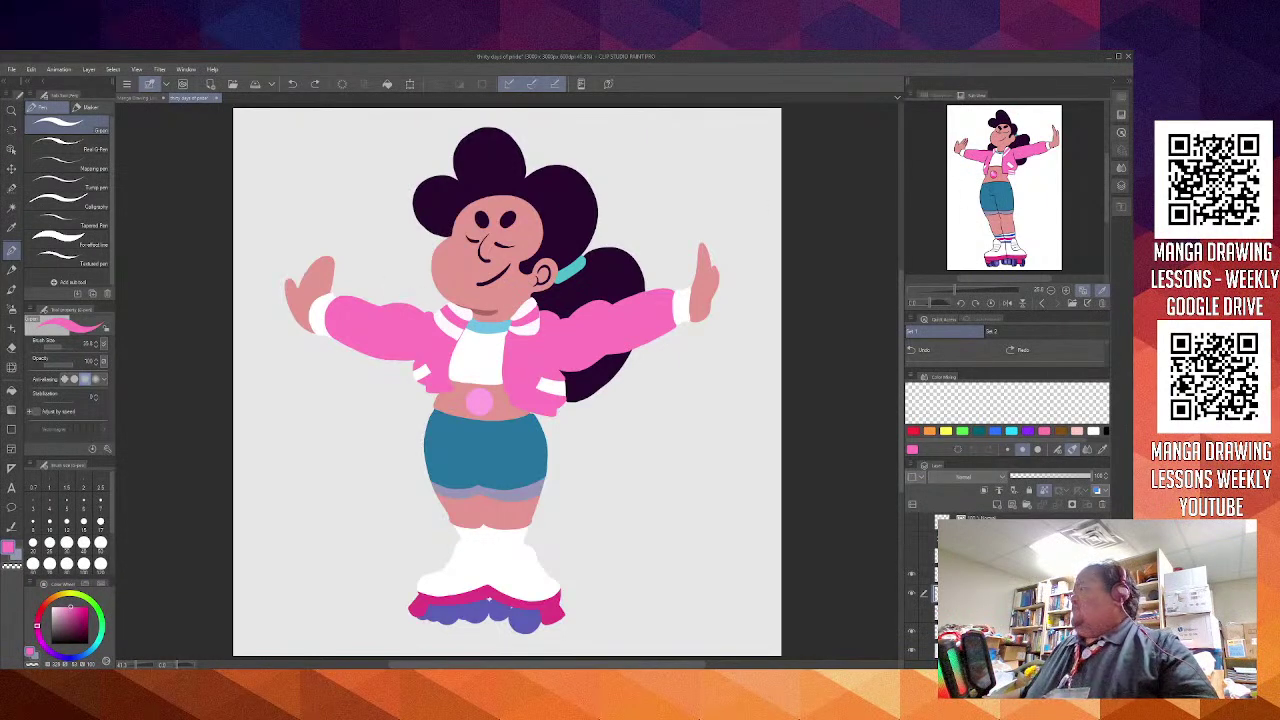
click(1000, 574)
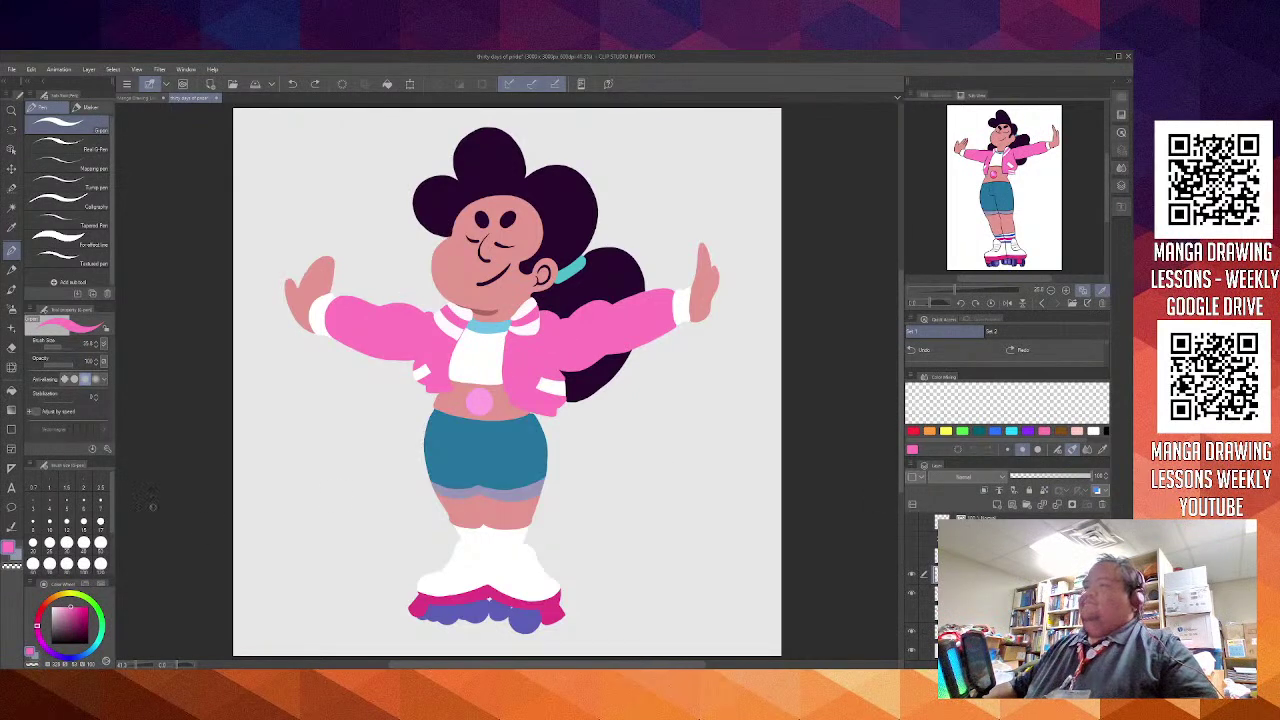
drag(71, 609, 72, 618)
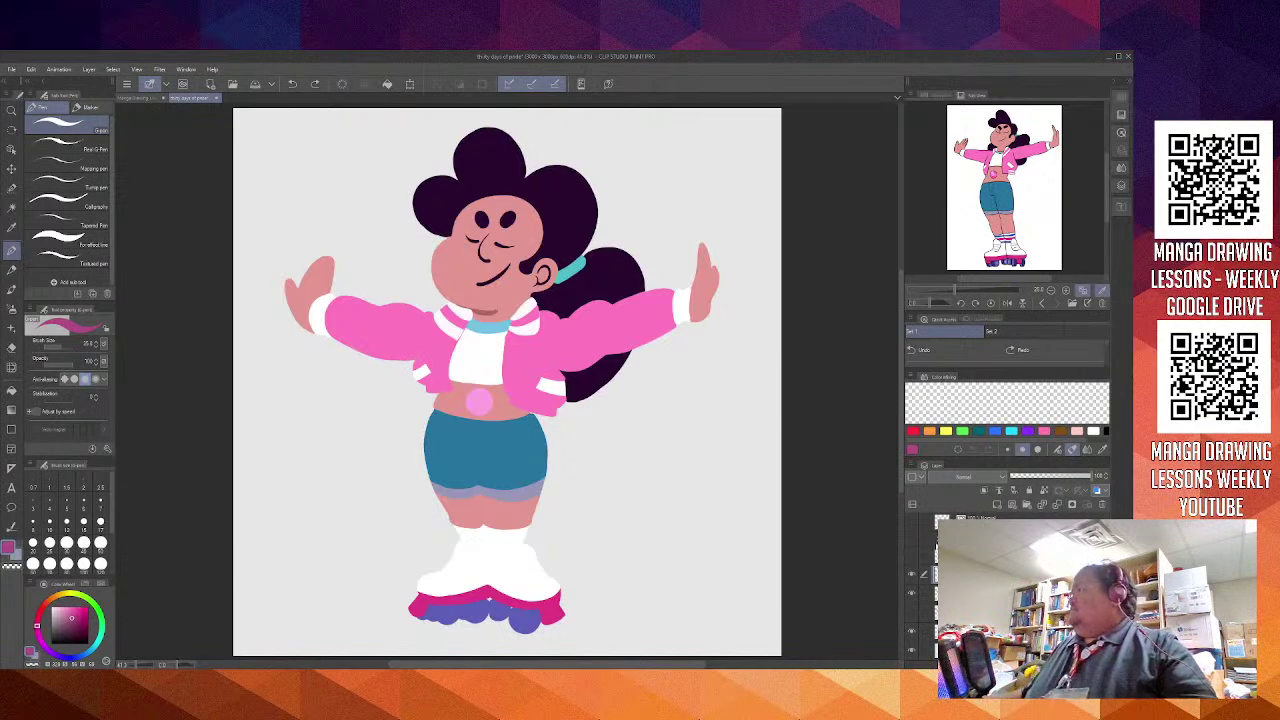
Clip the facial-detail layer to the layer below and toggle its visibility off and on to check its contents
click(985, 491)
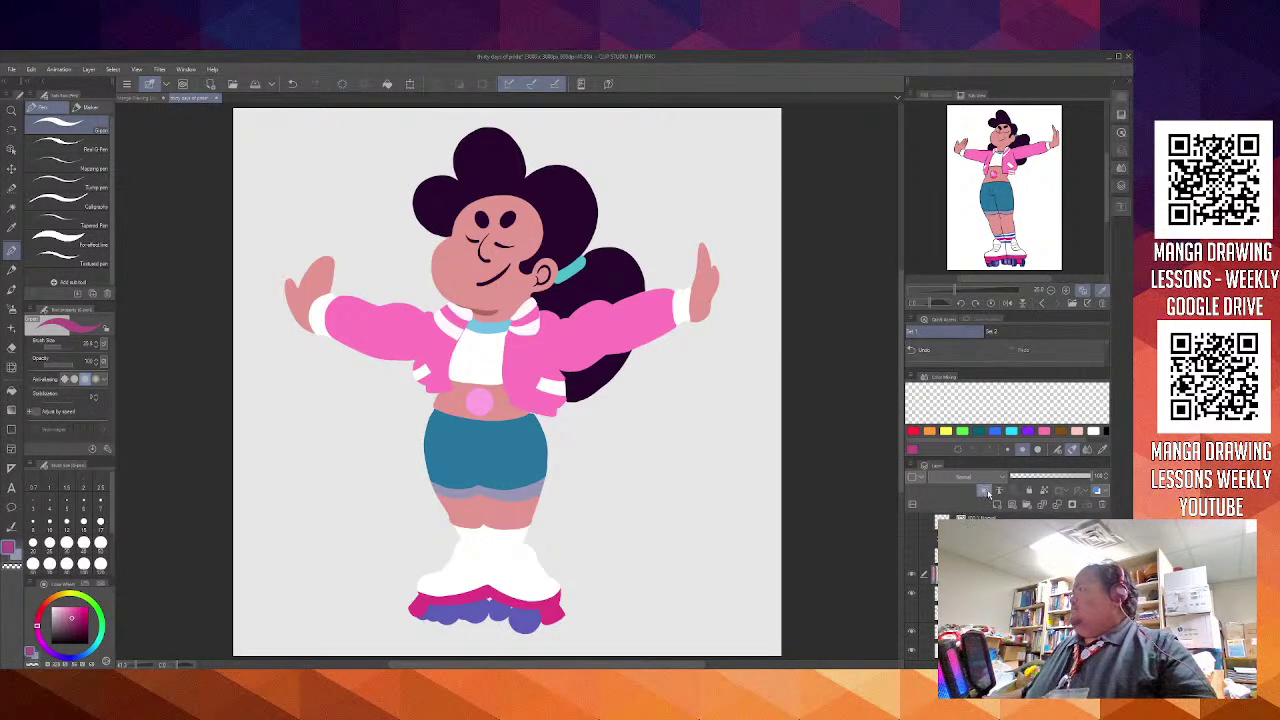
click(913, 576)
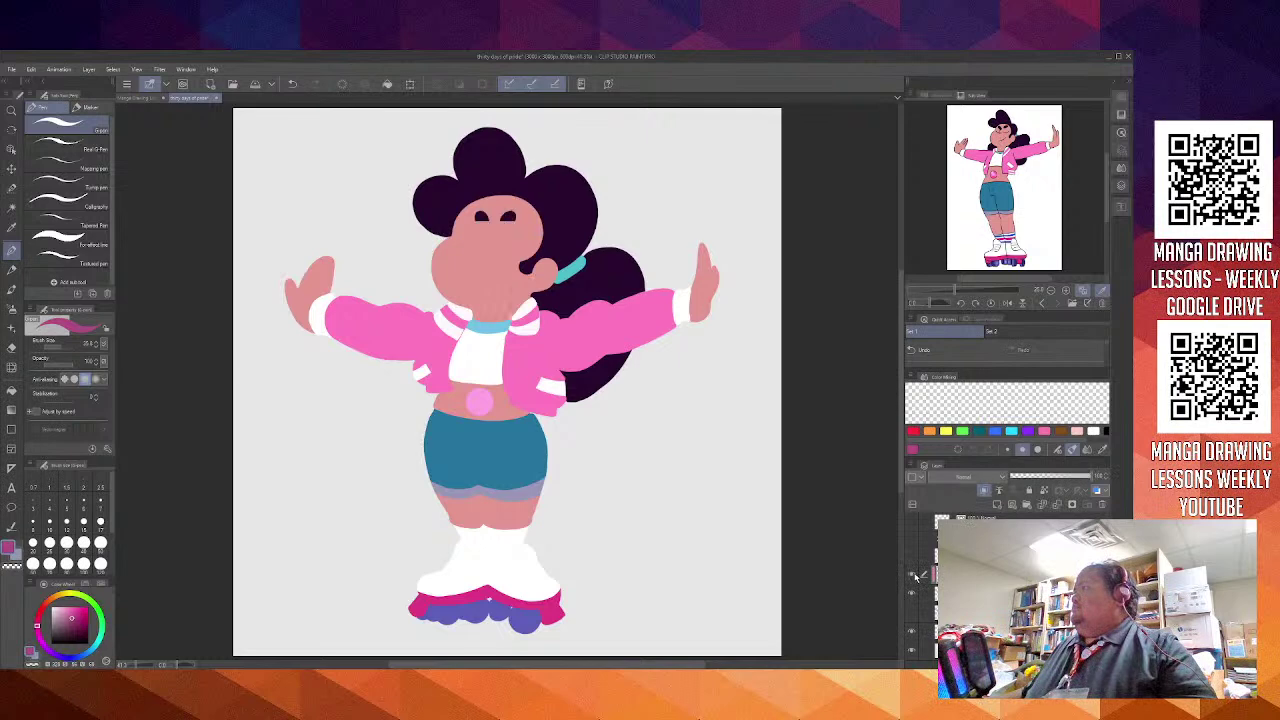
click(913, 576)
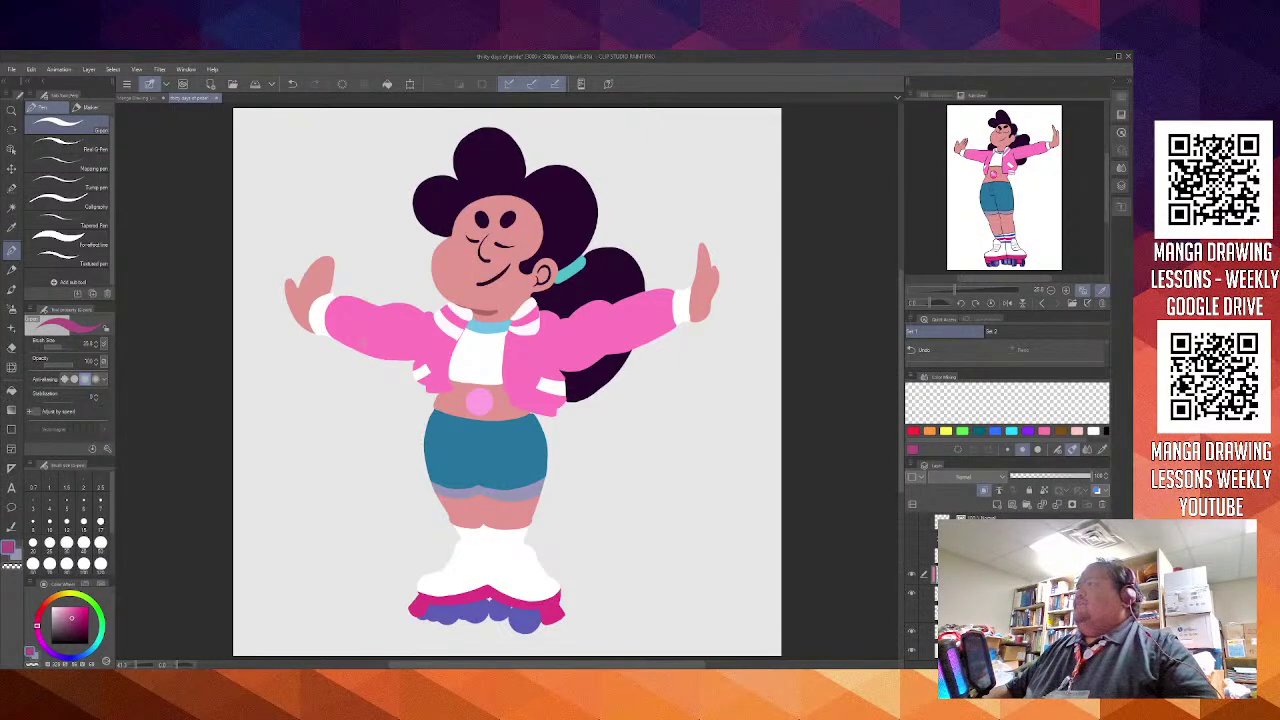
scroll(376, 300, up, 6)
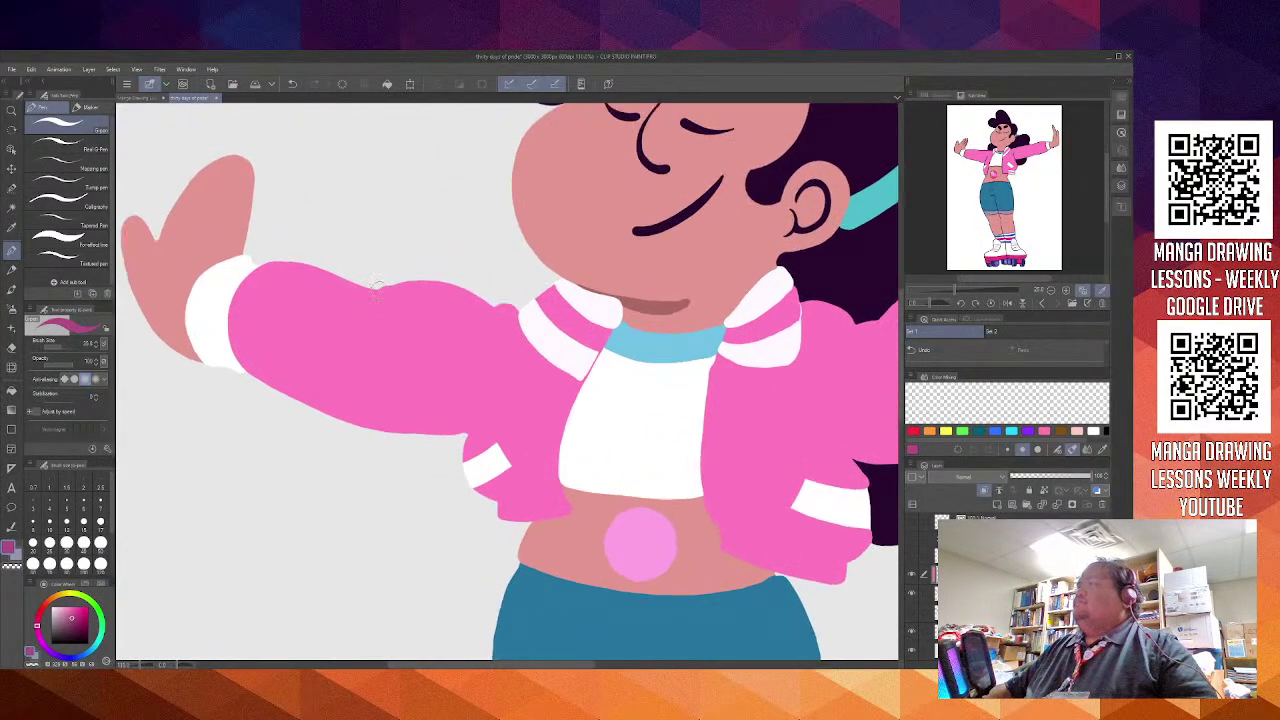
drag(375, 289, 420, 314)
key(ctrl+z)
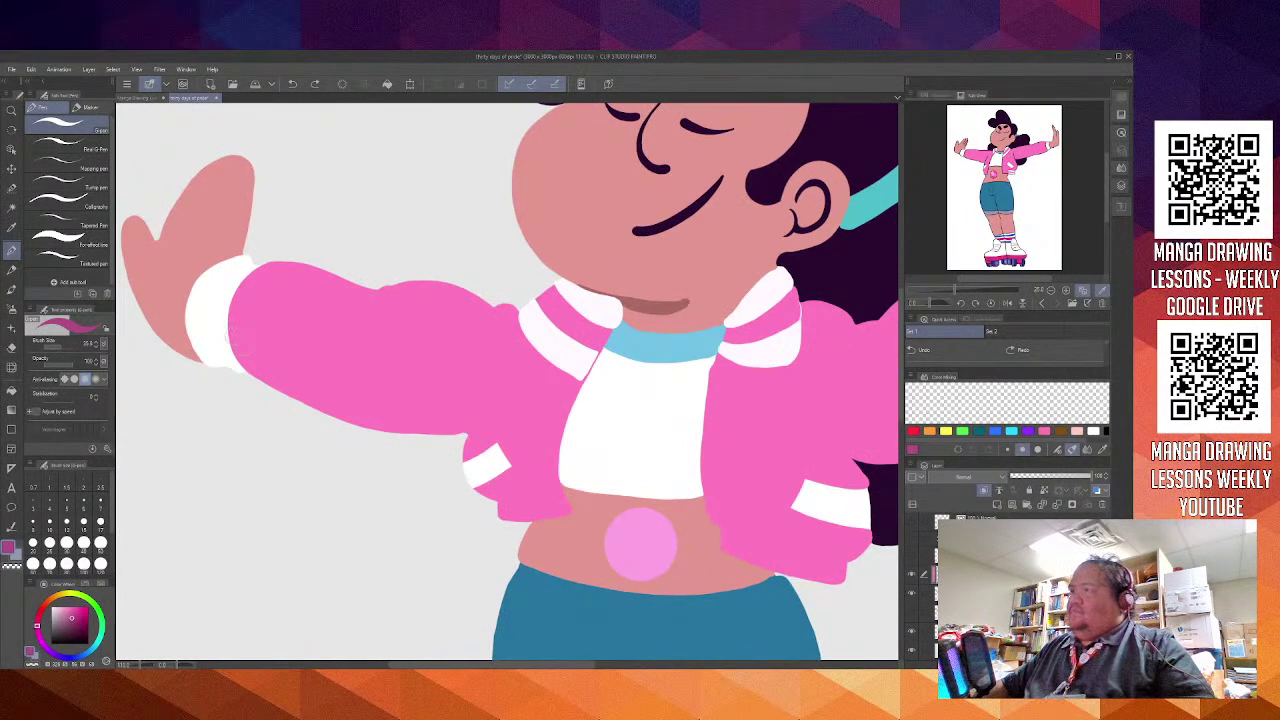
mouse_move(230, 340)
mouse_down()
mouse_move(278, 383)
mouse_move(248, 372)
mouse_up()
key(ctrl+z)
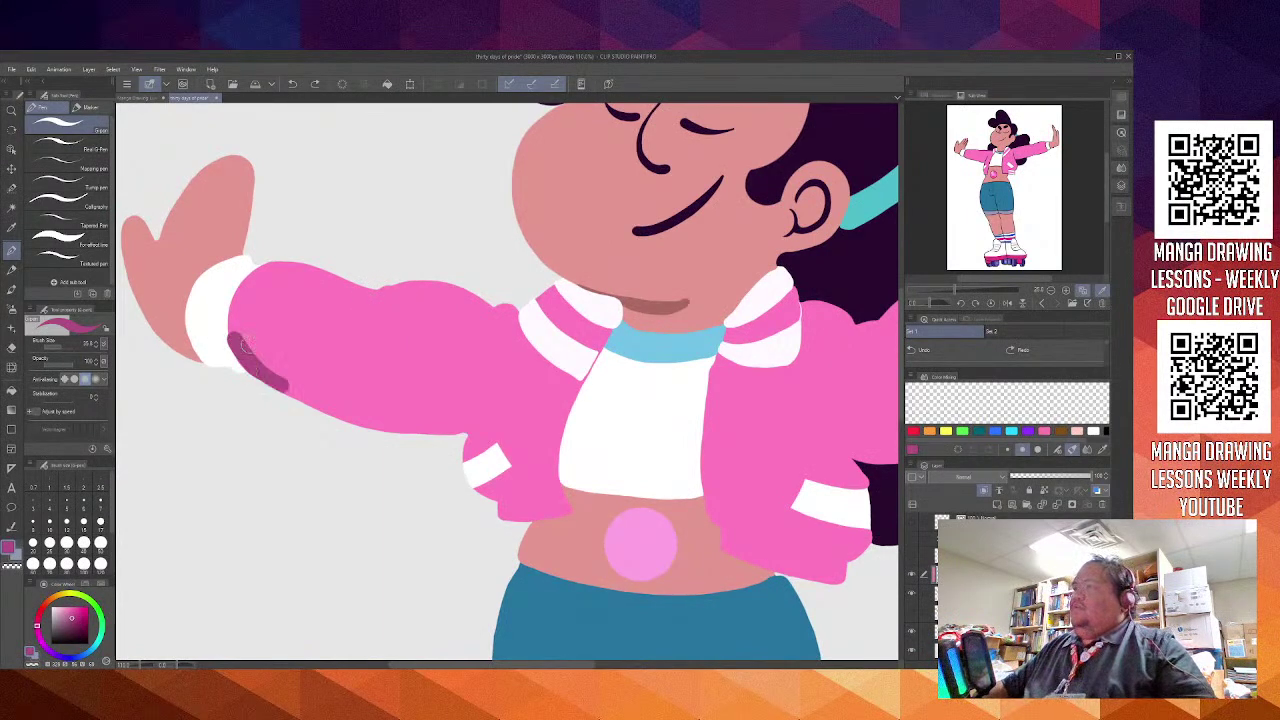
key(ctrl+z)
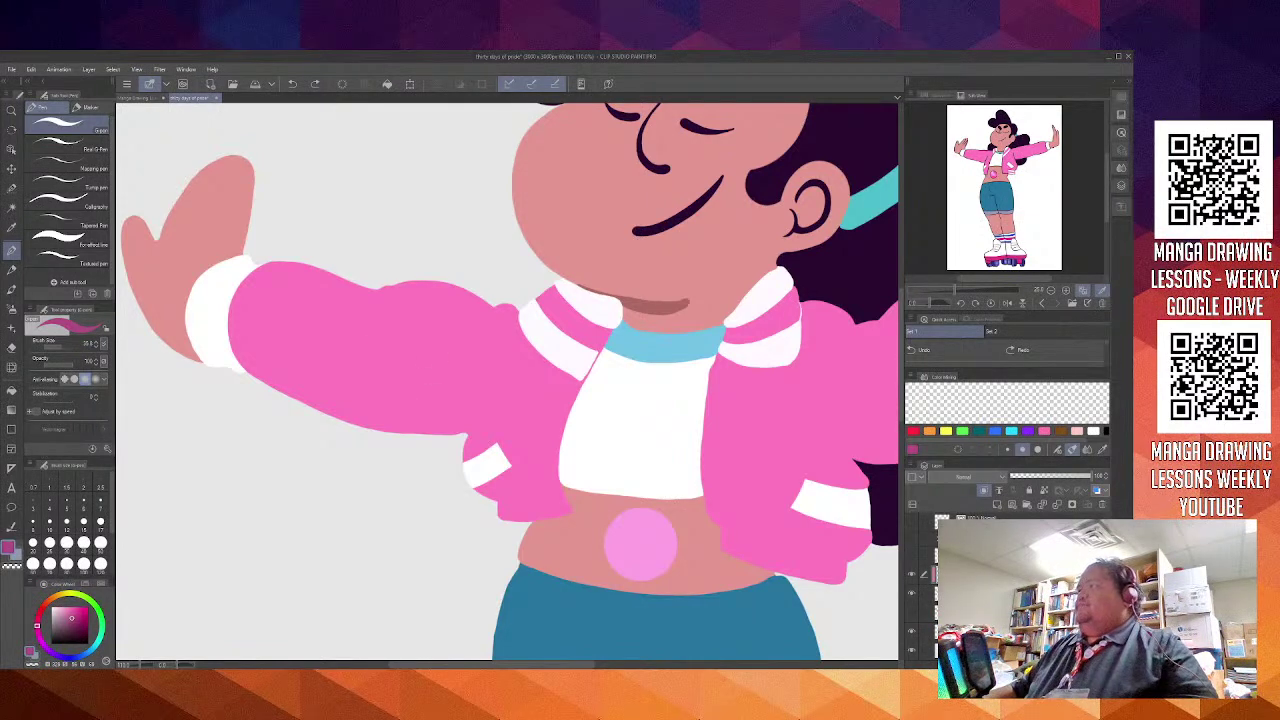
scroll(460, 440, up, 5)
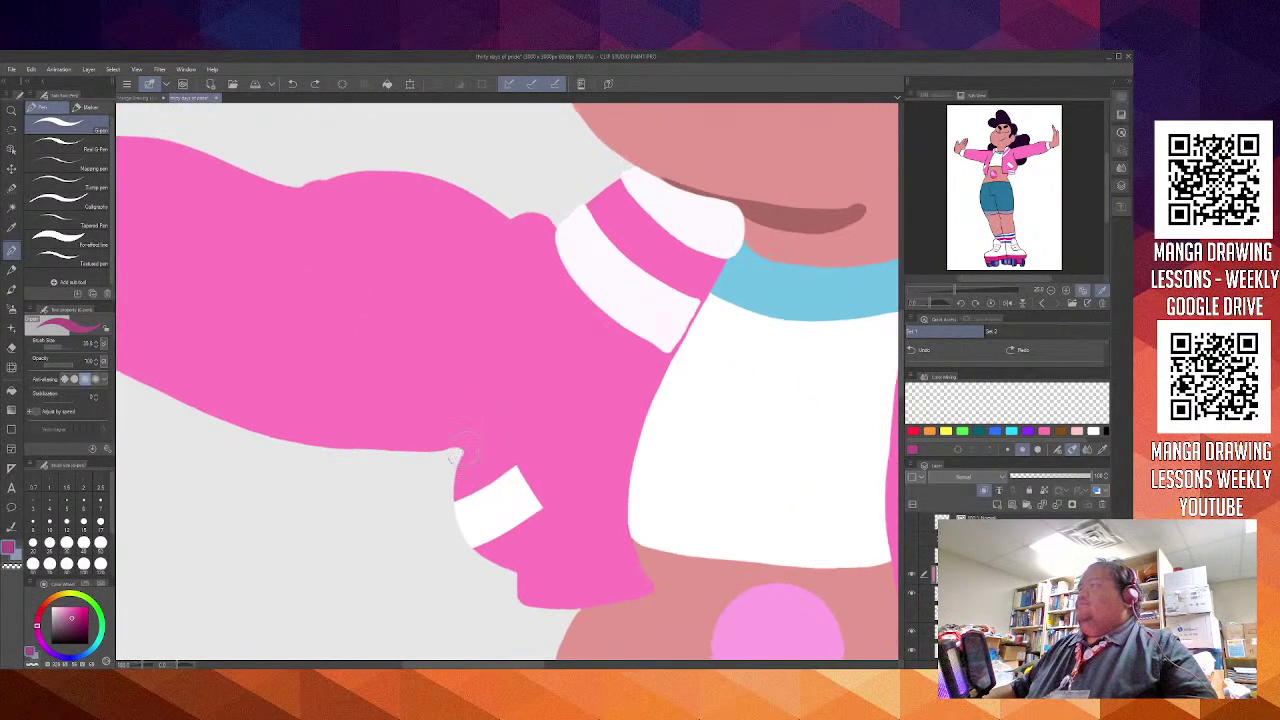
mouse_move(470, 418)
mouse_down()
mouse_move(458, 452)
mouse_move(487, 340)
mouse_up()
key(ctrl+z)
key(ctrl+z)
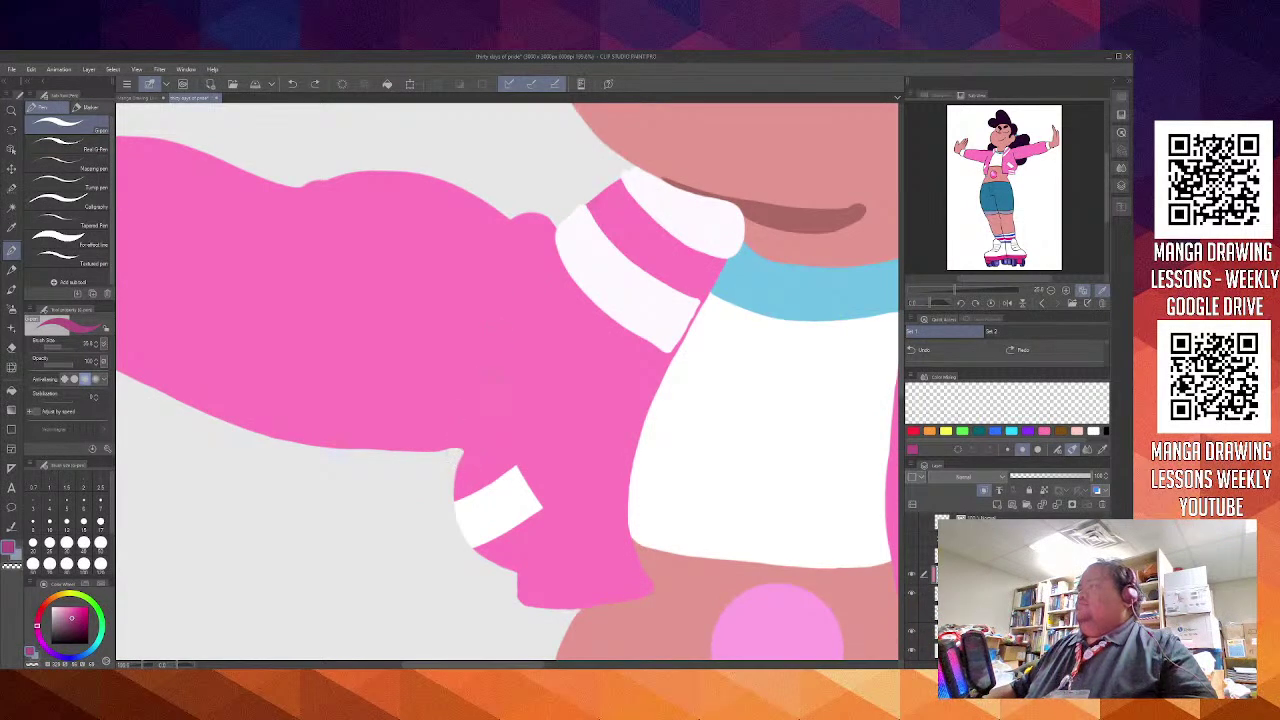
scroll(488, 405, up, 3)
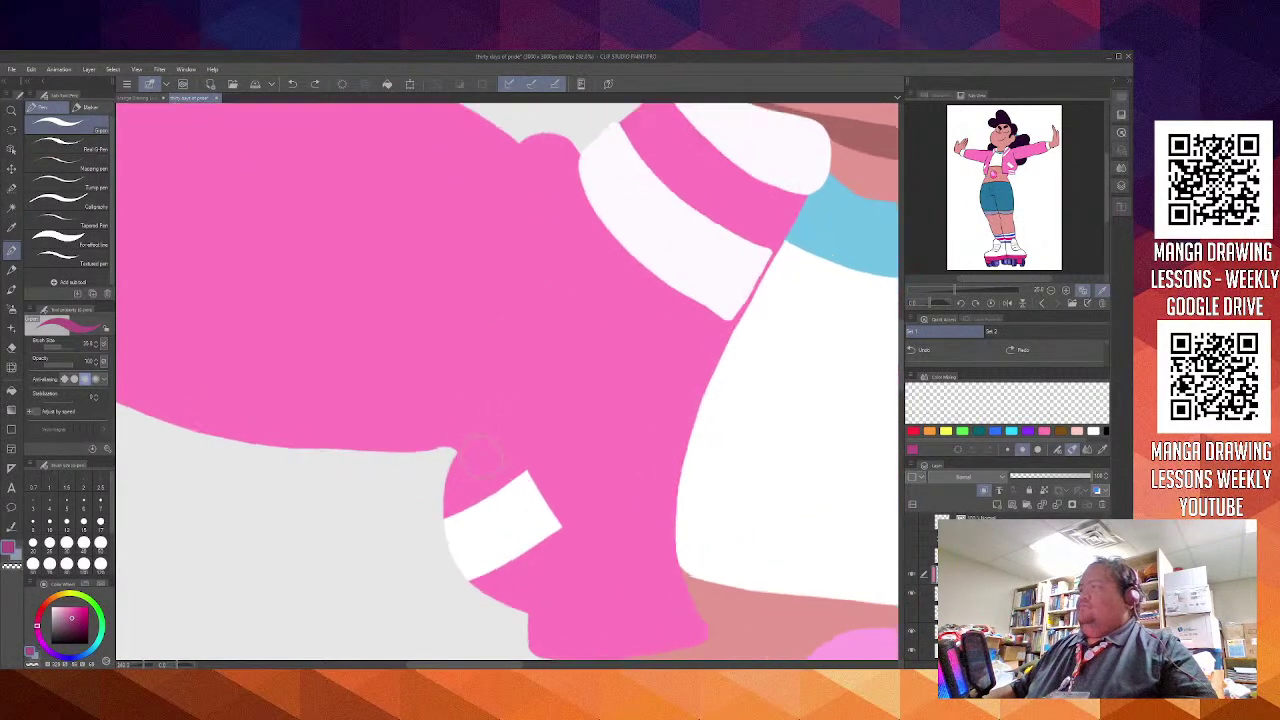
drag(456, 452, 510, 362)
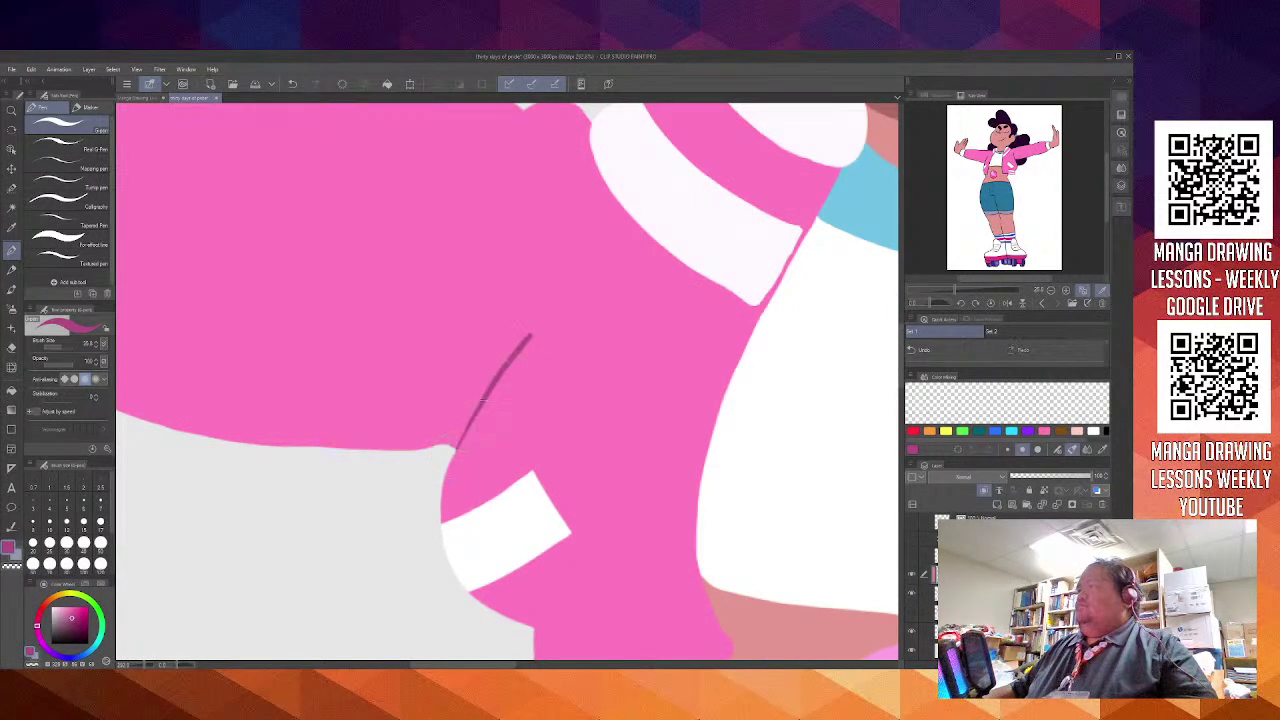
key(ctrl+z)
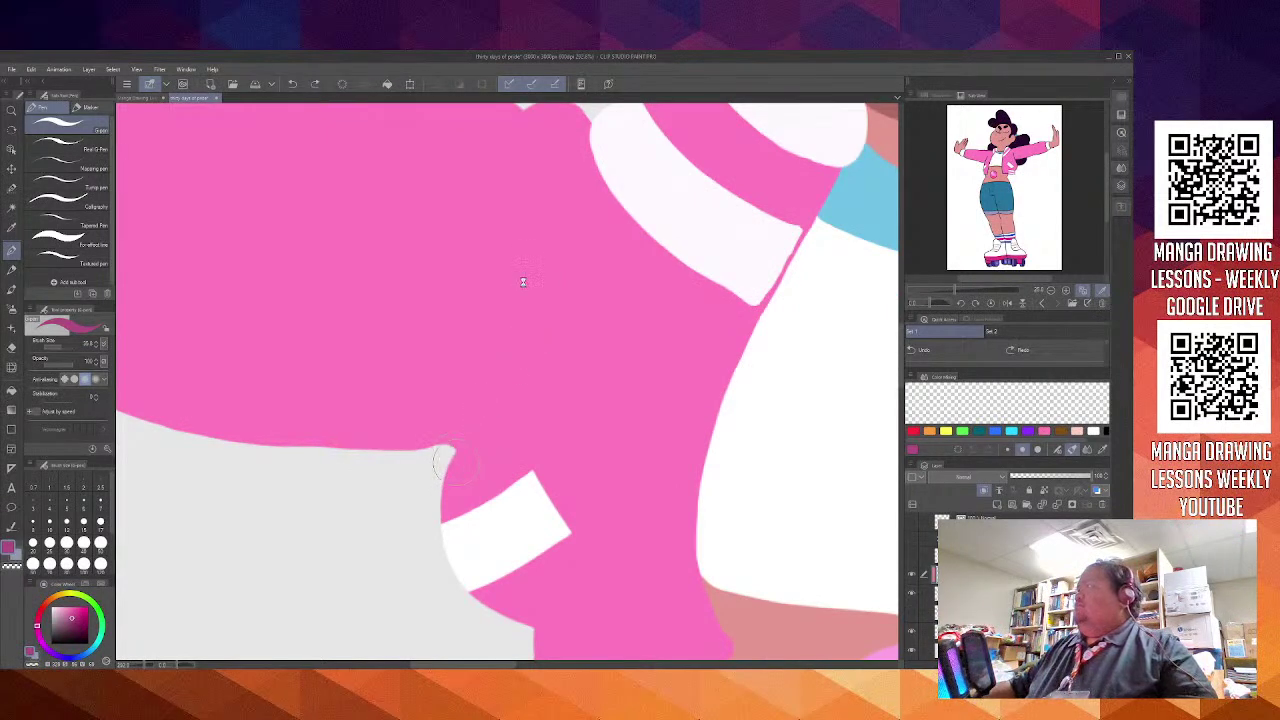
mouse_move(440, 462)
mouse_down()
mouse_move(482, 406)
mouse_move(544, 188)
mouse_up()
key(ctrl+z)
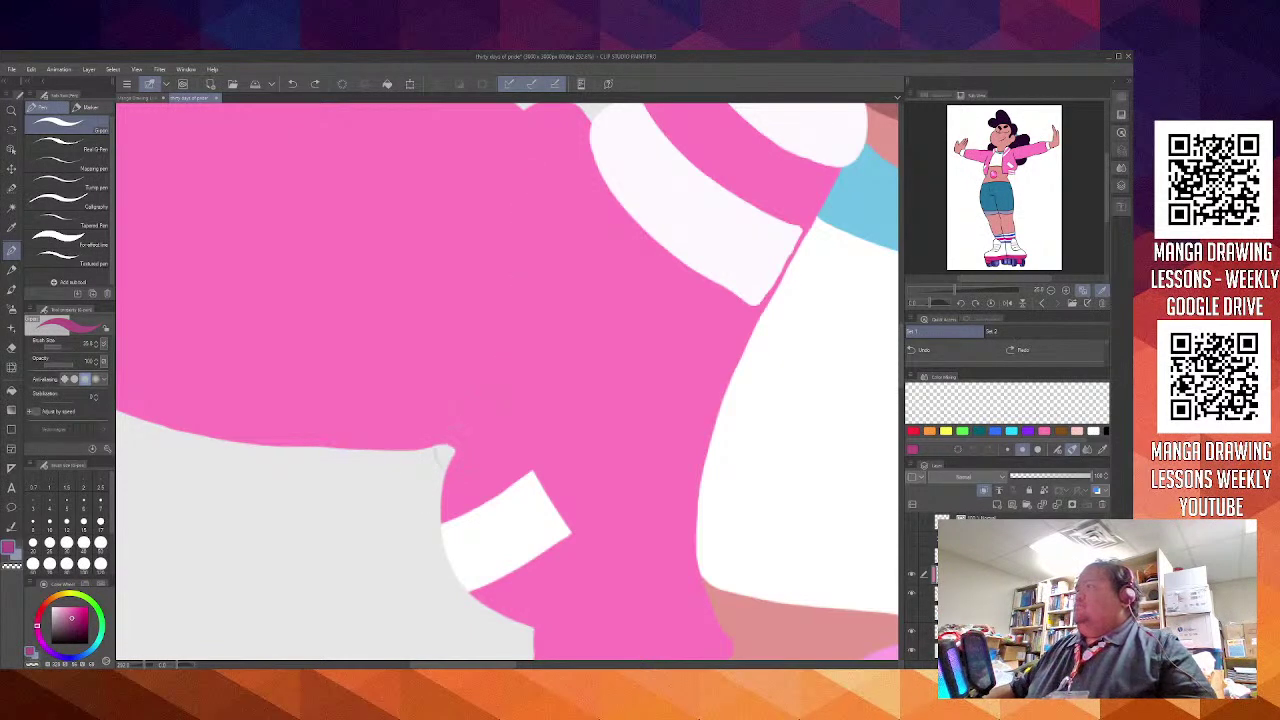
Draw a thin dark magenta crease rising from the armpit of the jacket opposite the ponytail, plus a short crease below its shoulder notch
mouse_move(445, 455)
mouse_down()
mouse_move(525, 322)
mouse_move(553, 217)
mouse_move(536, 298)
mouse_up()
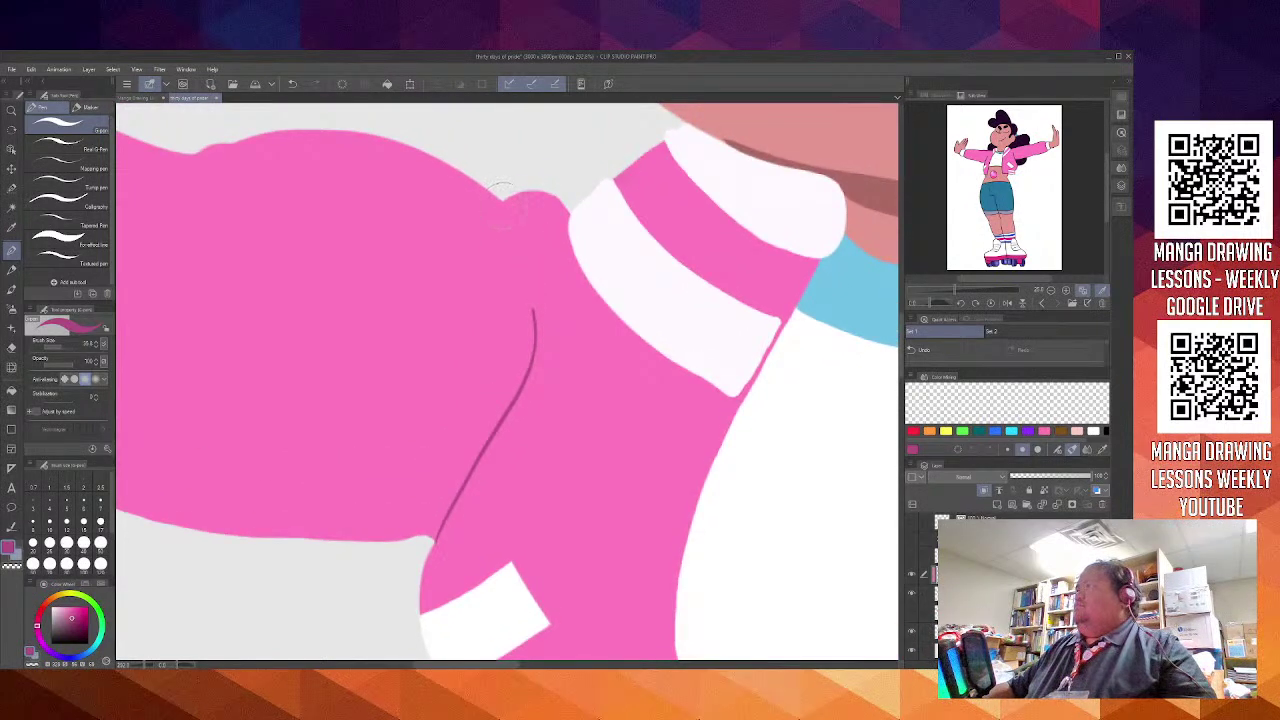
drag(500, 206, 518, 276)
key(ctrl+z)
drag(499, 205, 516, 281)
Draw two short converging fold lines beneath the small bump on the upper edge of the same sleeve
drag(314, 284, 463, 407)
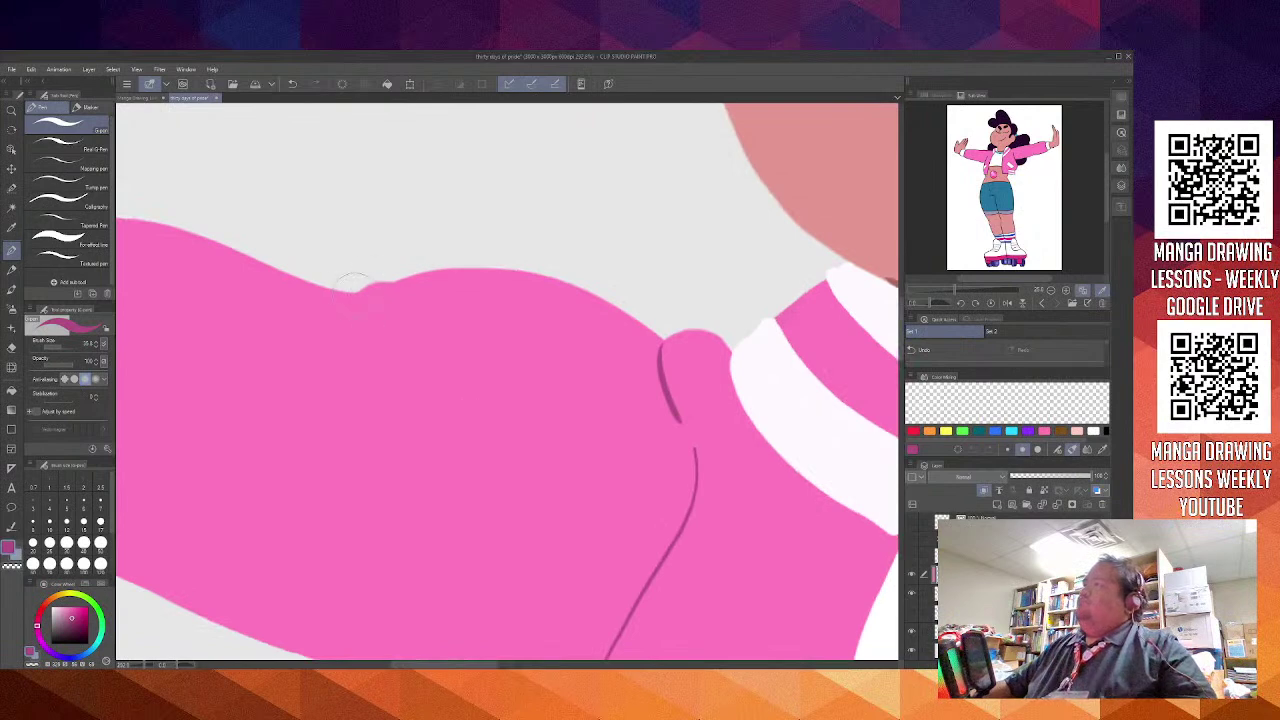
mouse_move(362, 292)
mouse_down()
mouse_move(371, 326)
mouse_move(425, 377)
mouse_up()
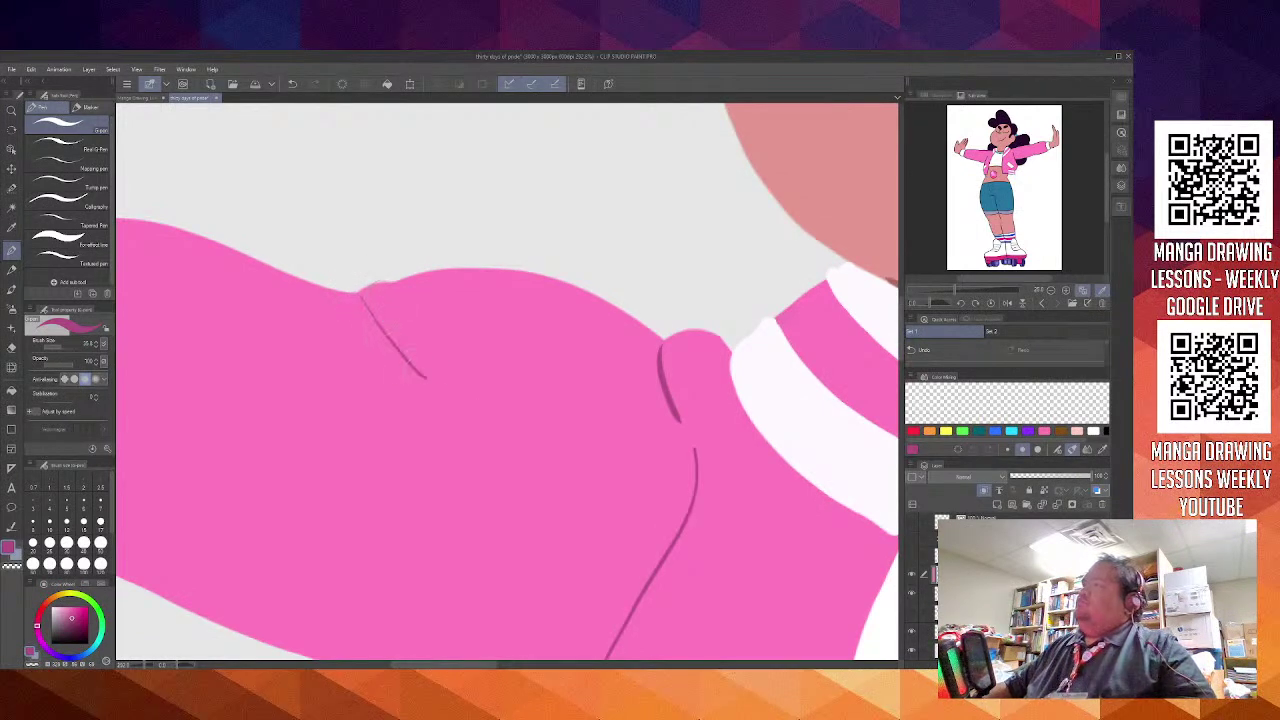
key(ctrl+z)
drag(359, 292, 411, 380)
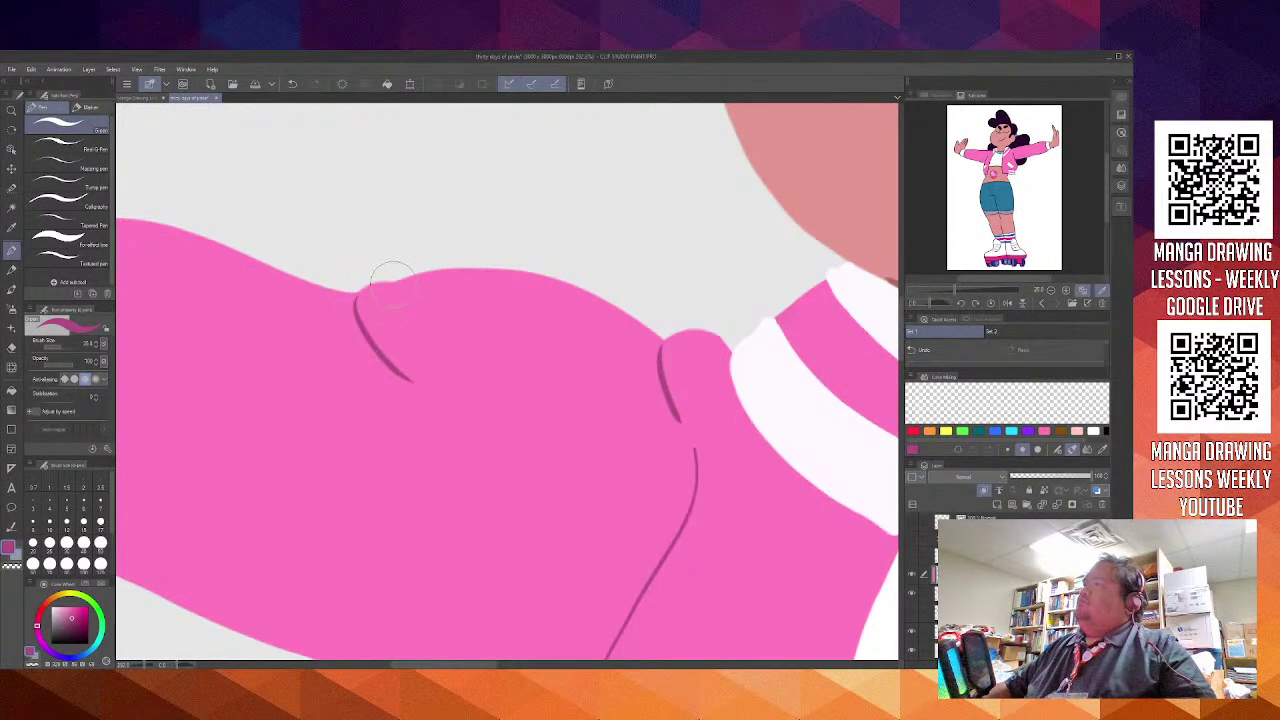
drag(392, 284, 426, 370)
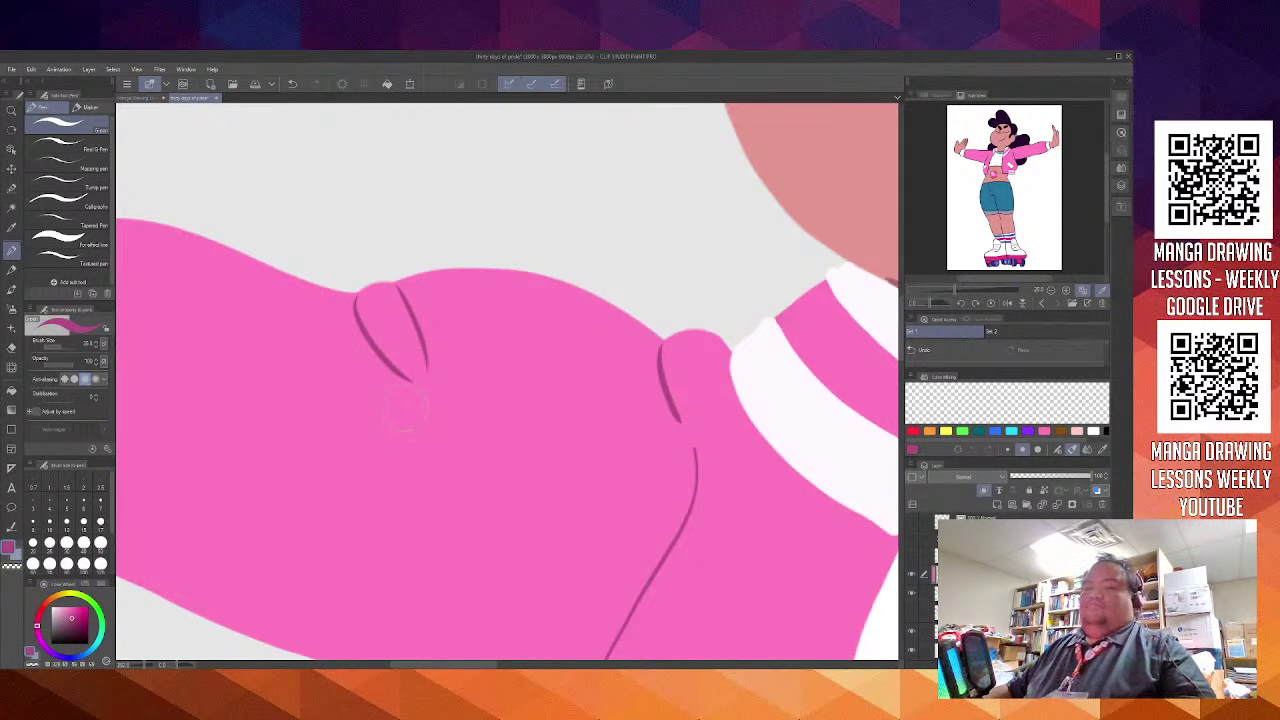
Draw a curved dark magenta crease from below the collar to the armpit on the ponytail side of the jacket
scroll(405, 410, down, 3)
drag(486, 488, 331, 353)
drag(446, 431, 351, 309)
drag(688, 352, 305, 401)
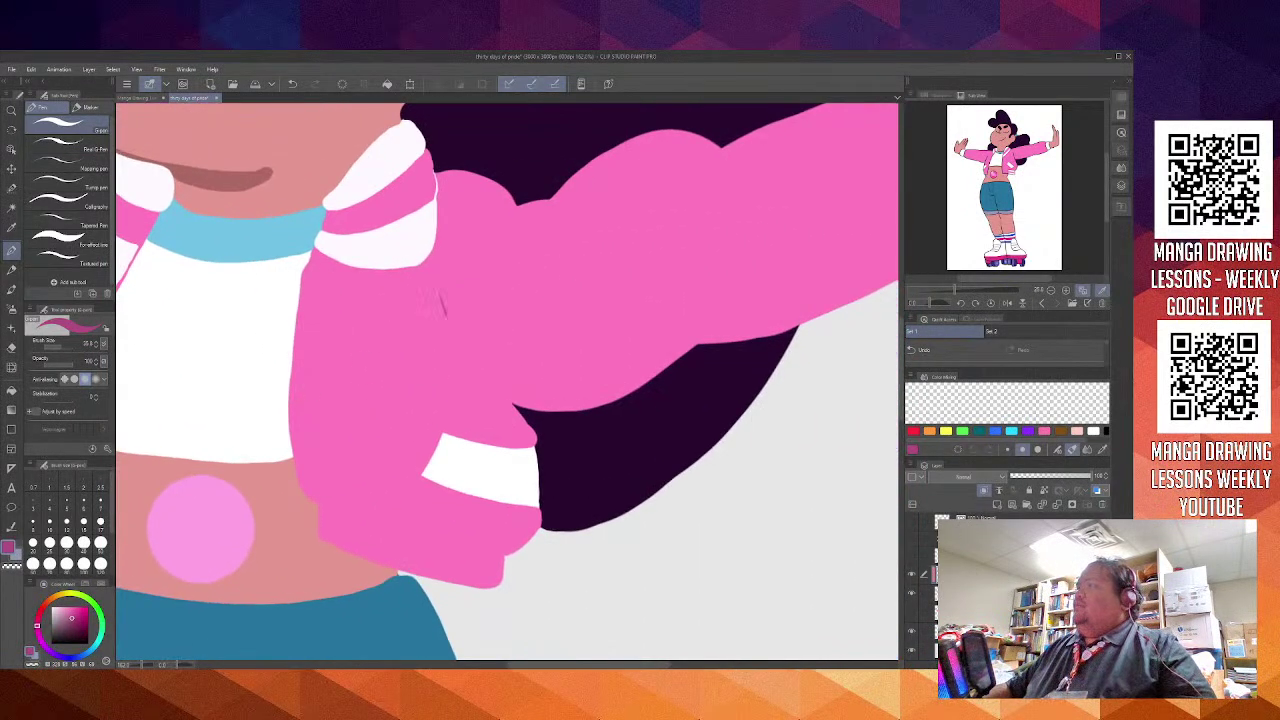
drag(437, 302, 497, 394)
key(ctrl+z)
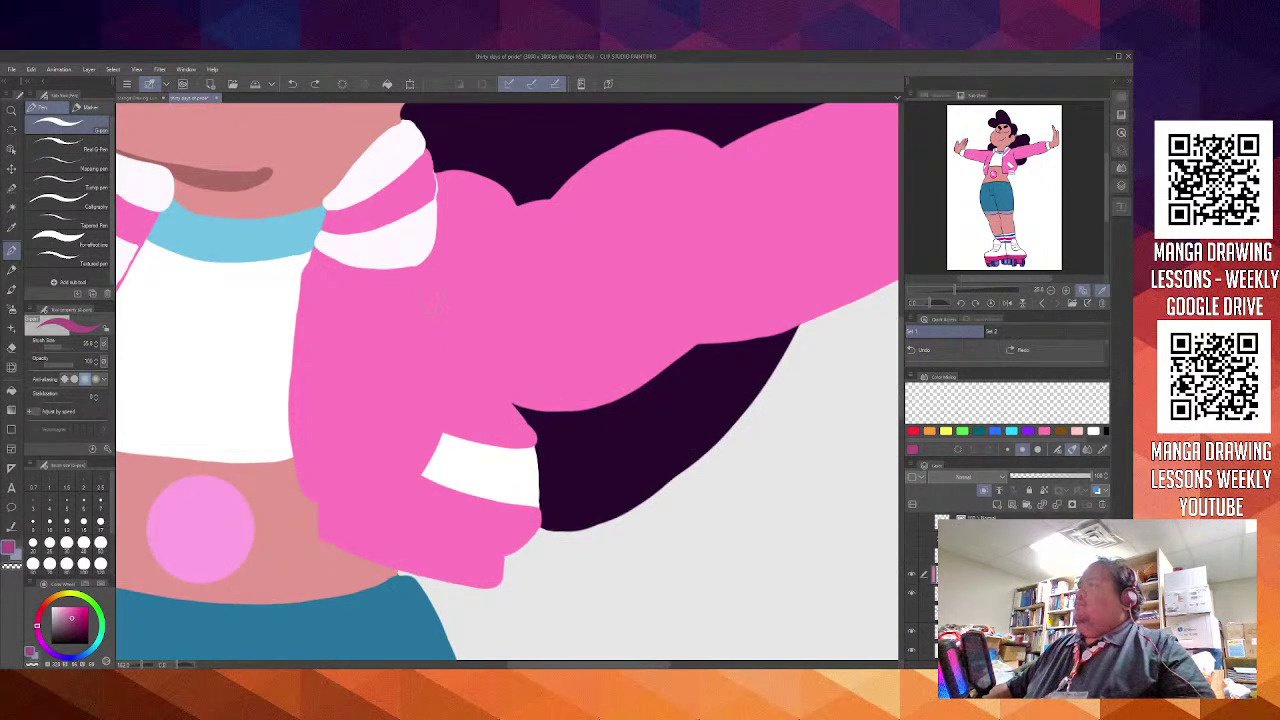
drag(432, 290, 500, 396)
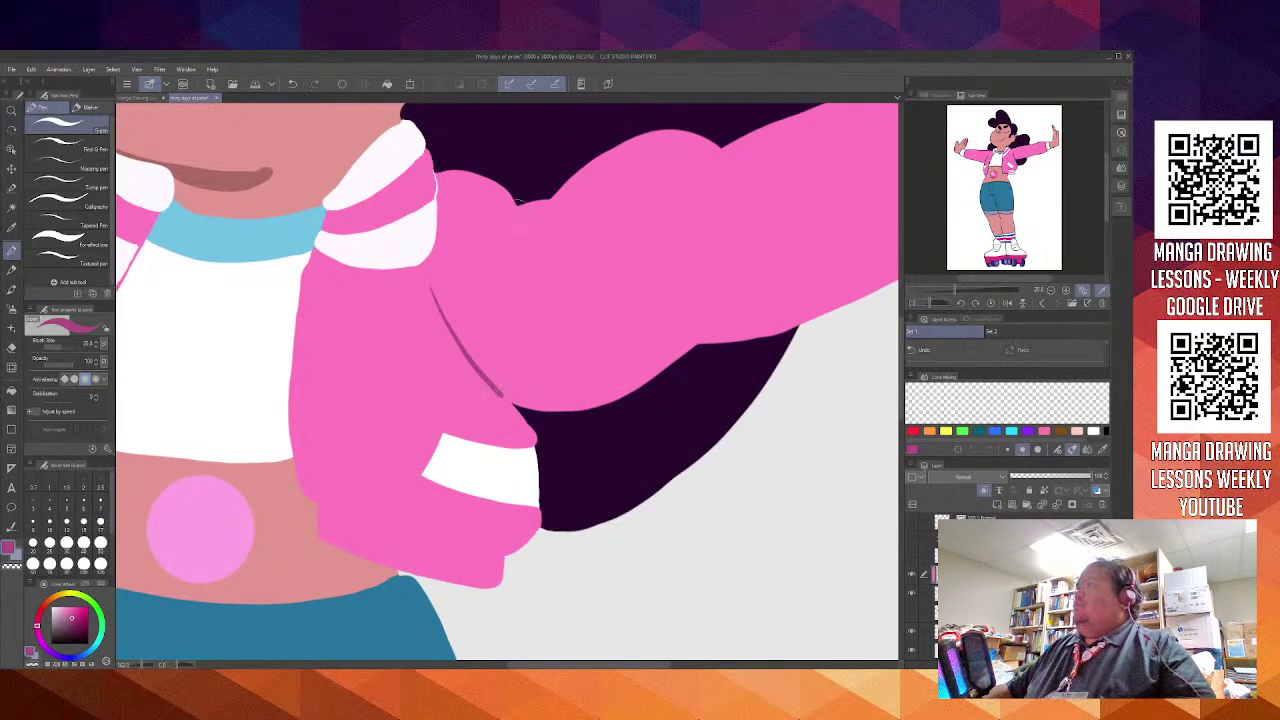
Draw two short curved fold lines around the shoulder bump of the sleeve on the ponytail side
mouse_move(518, 199)
mouse_down()
mouse_move(515, 252)
mouse_move(540, 278)
mouse_up()
drag(546, 195, 556, 294)
key(ctrl+z)
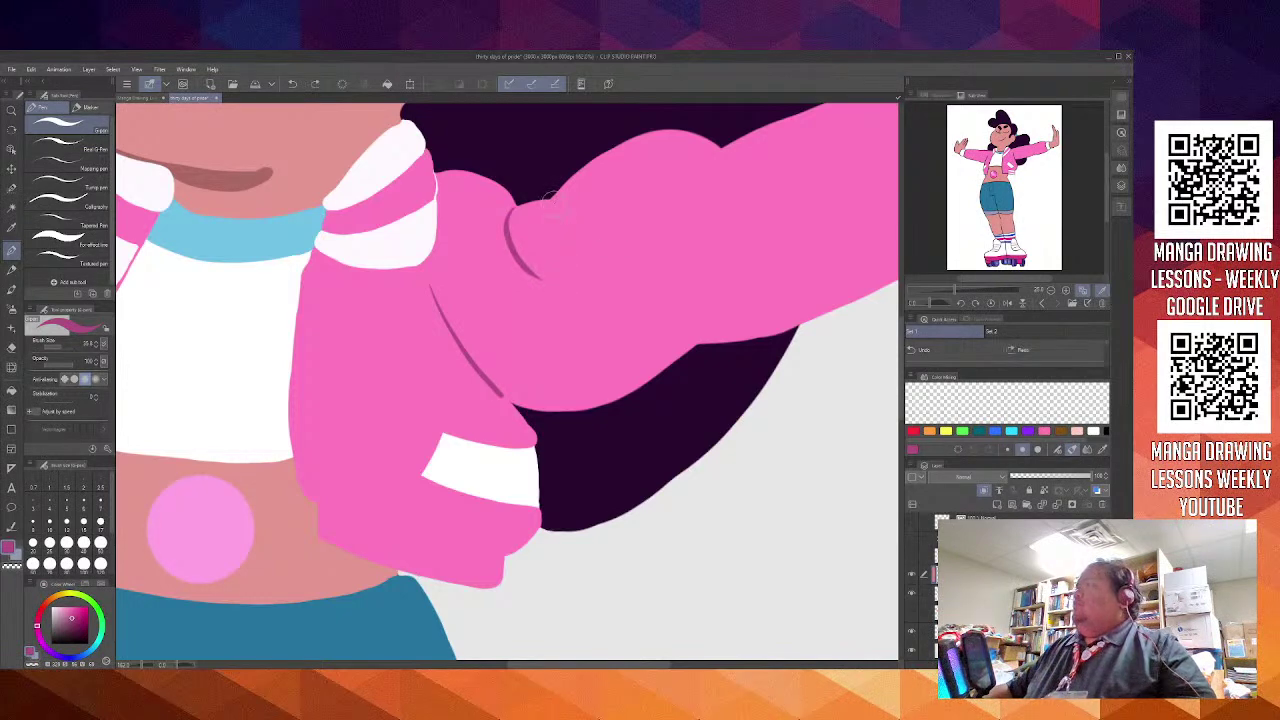
drag(546, 196, 556, 292)
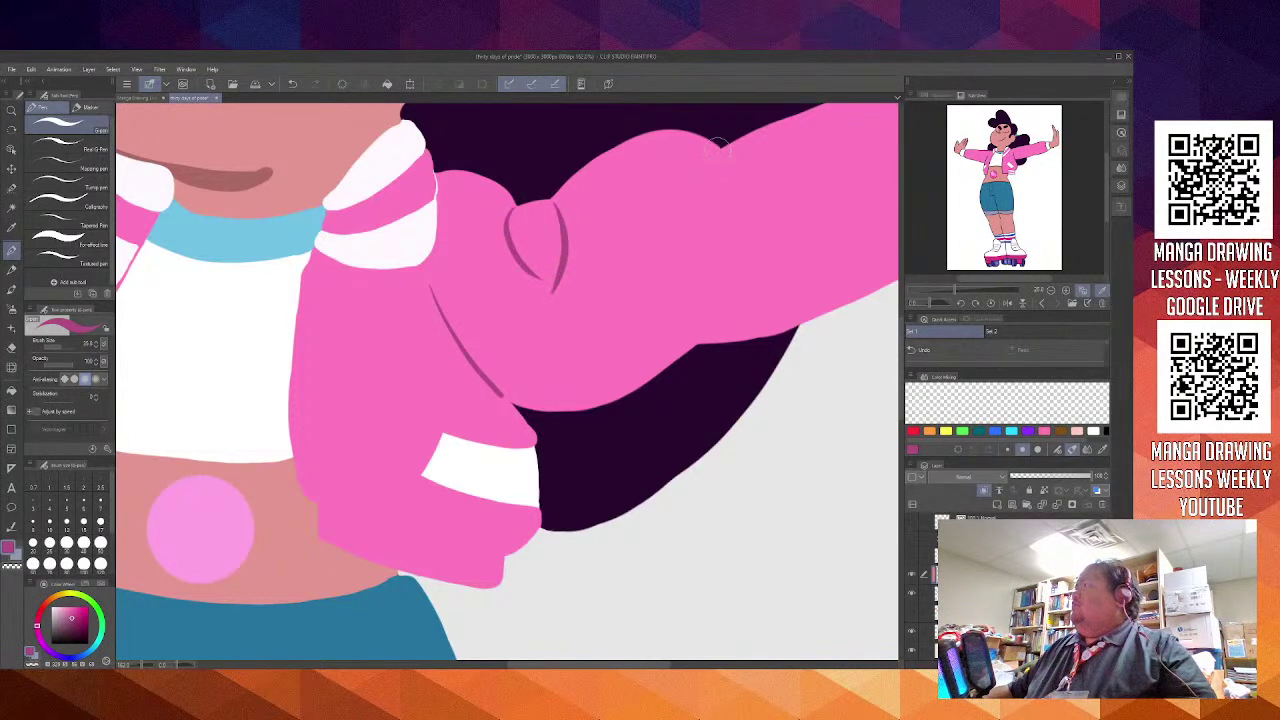
Draw a curved crease from the upper elbow notch down into the sleeve on the ponytail side
drag(718, 142, 660, 270)
key(ctrl+z)
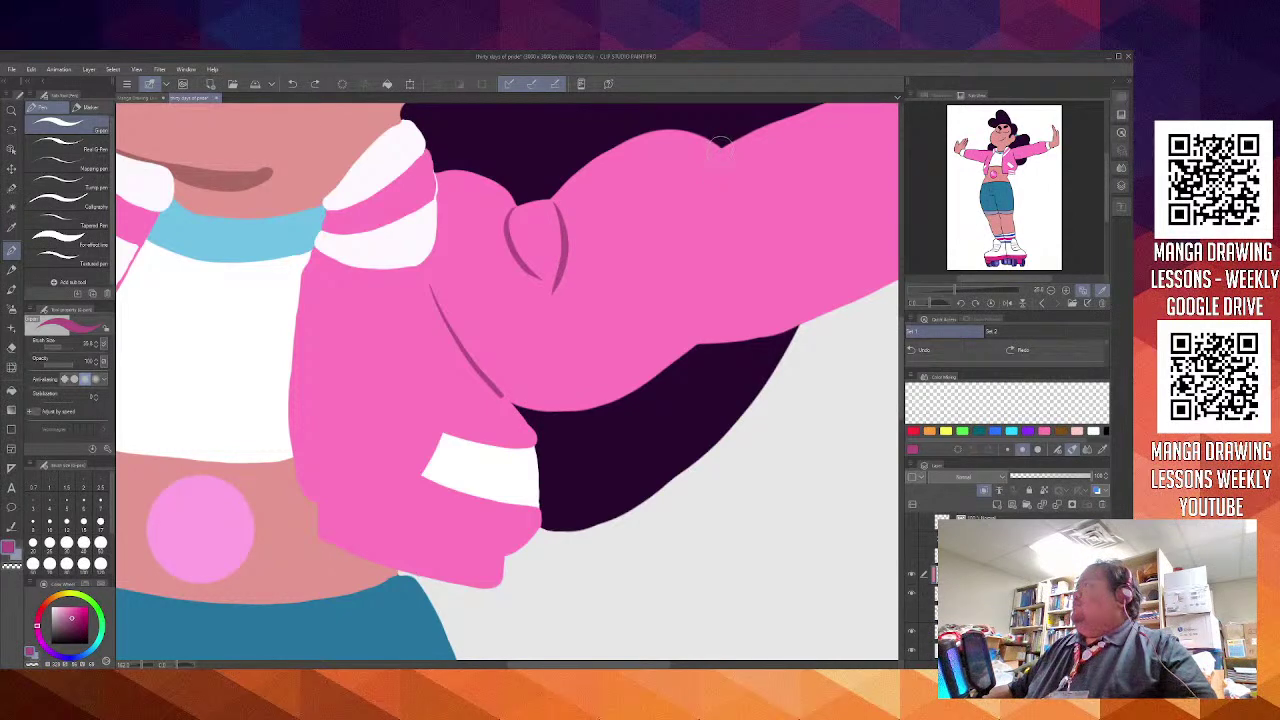
mouse_move(720, 142)
mouse_down()
mouse_move(694, 168)
mouse_move(640, 283)
mouse_move(700, 344)
mouse_up()
key(ctrl+z)
drag(654, 306, 700, 344)
key(ctrl+z)
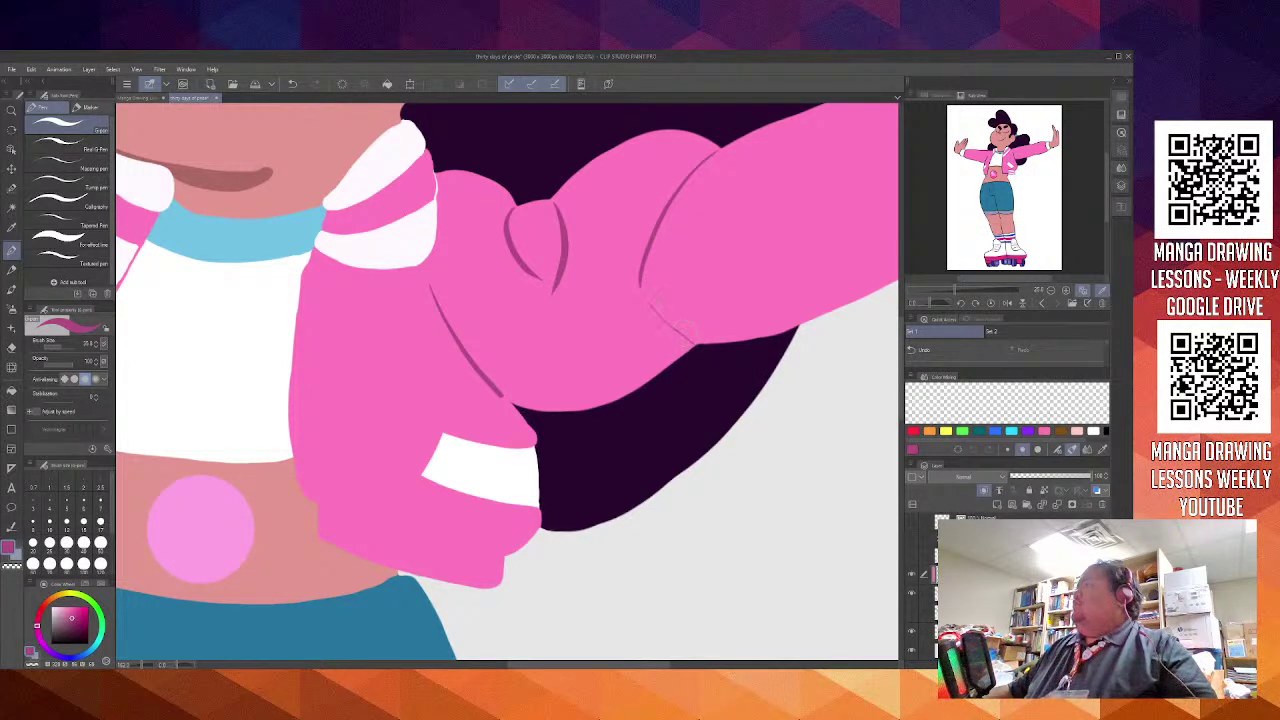
key(ctrl+z)
mouse_move(641, 295)
mouse_down()
mouse_move(704, 343)
mouse_move(652, 302)
mouse_up()
key(ctrl+z)
key(ctrl+z)
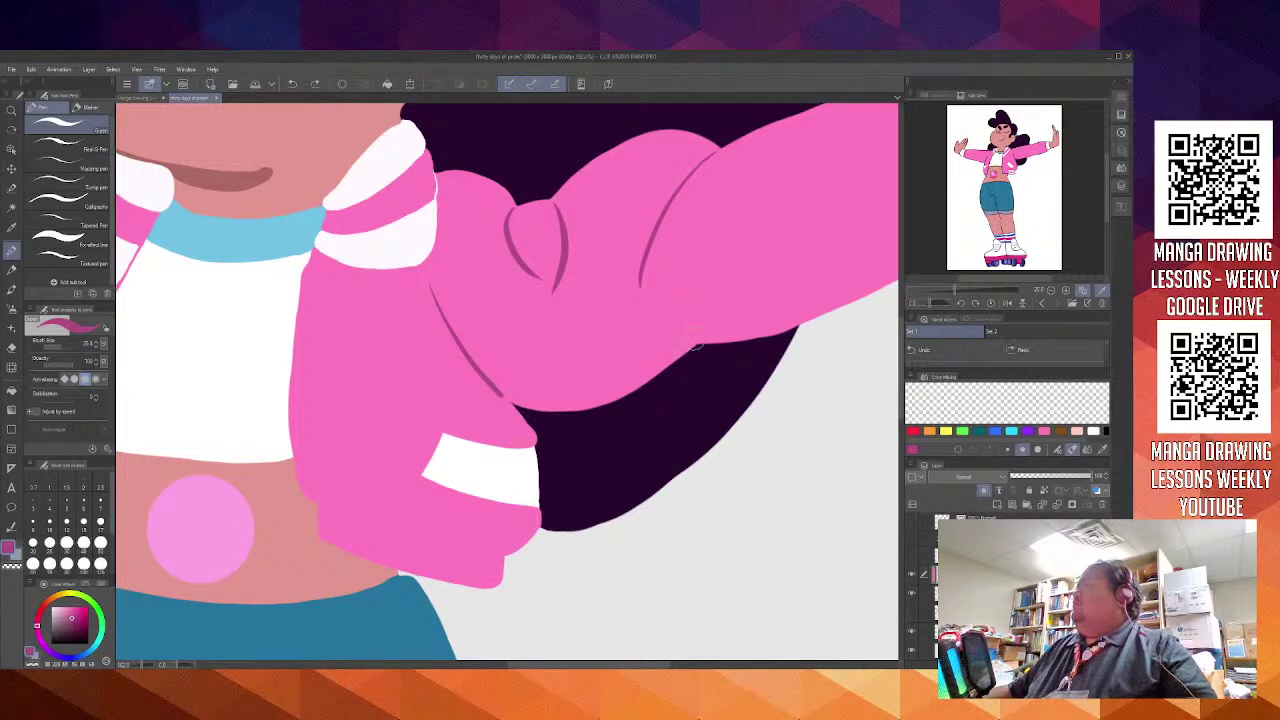
scroll(645, 290, up, 5)
mouse_move(635, 292)
mouse_down()
mouse_move(663, 349)
mouse_move(672, 445)
mouse_up()
mouse_move(608, 520)
mouse_down()
mouse_move(545, 388)
mouse_move(592, 266)
mouse_move(565, 400)
mouse_move(578, 330)
mouse_move(640, 274)
mouse_up()
key(ctrl+z)
key(ctrl+z)
key(ctrl+z)
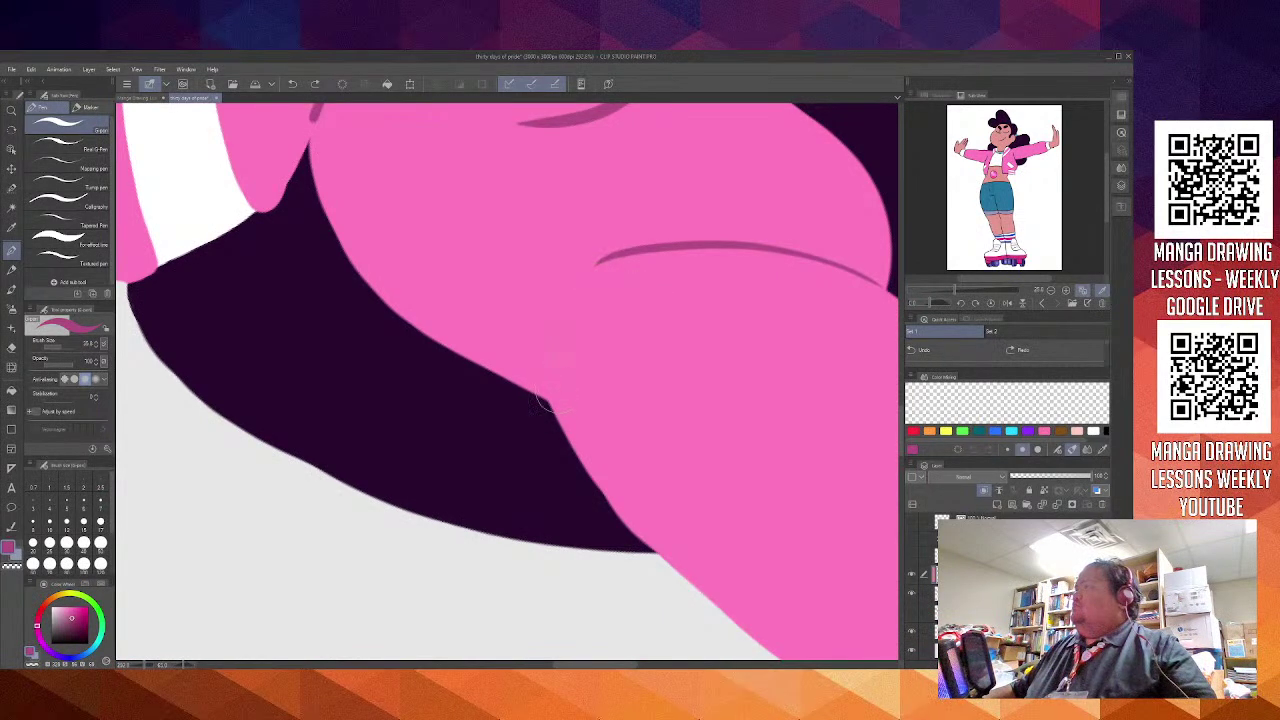
drag(548, 396, 640, 274)
key(ctrl+z)
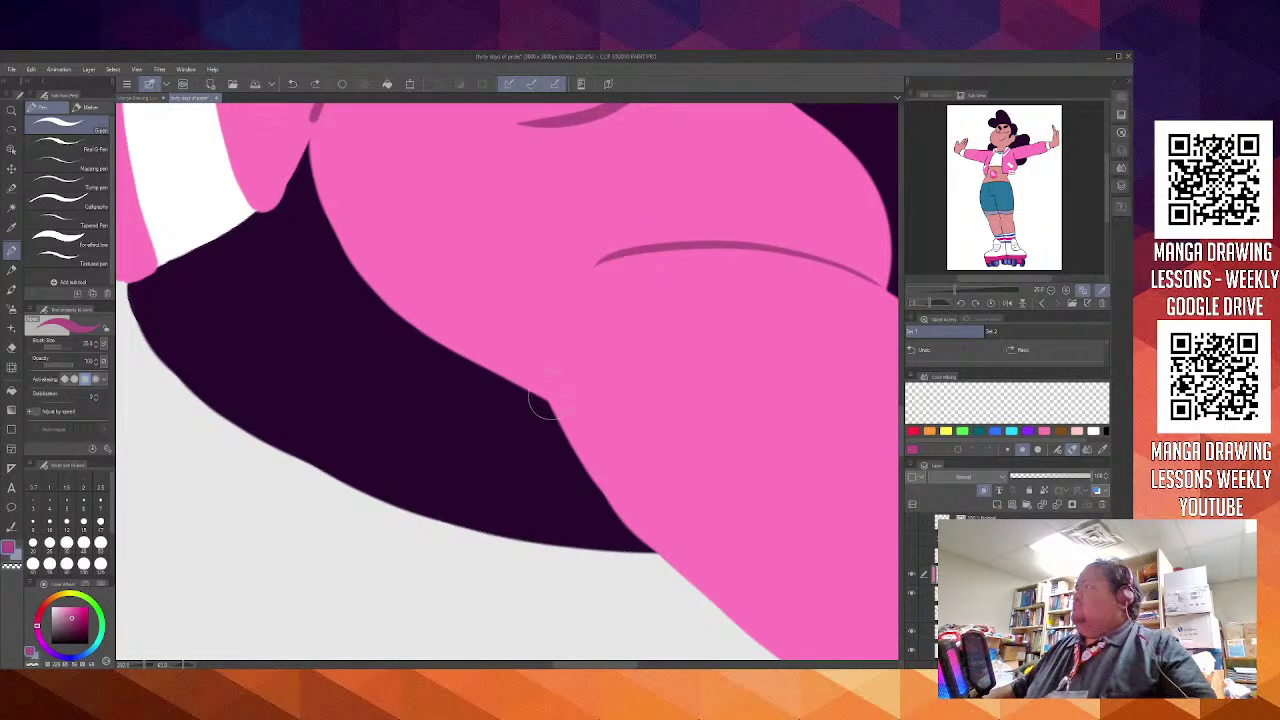
mouse_move(545, 402)
mouse_down()
mouse_move(630, 270)
mouse_move(547, 399)
mouse_move(554, 358)
mouse_move(612, 290)
mouse_up()
key(ctrl+z)
key(ctrl+z)
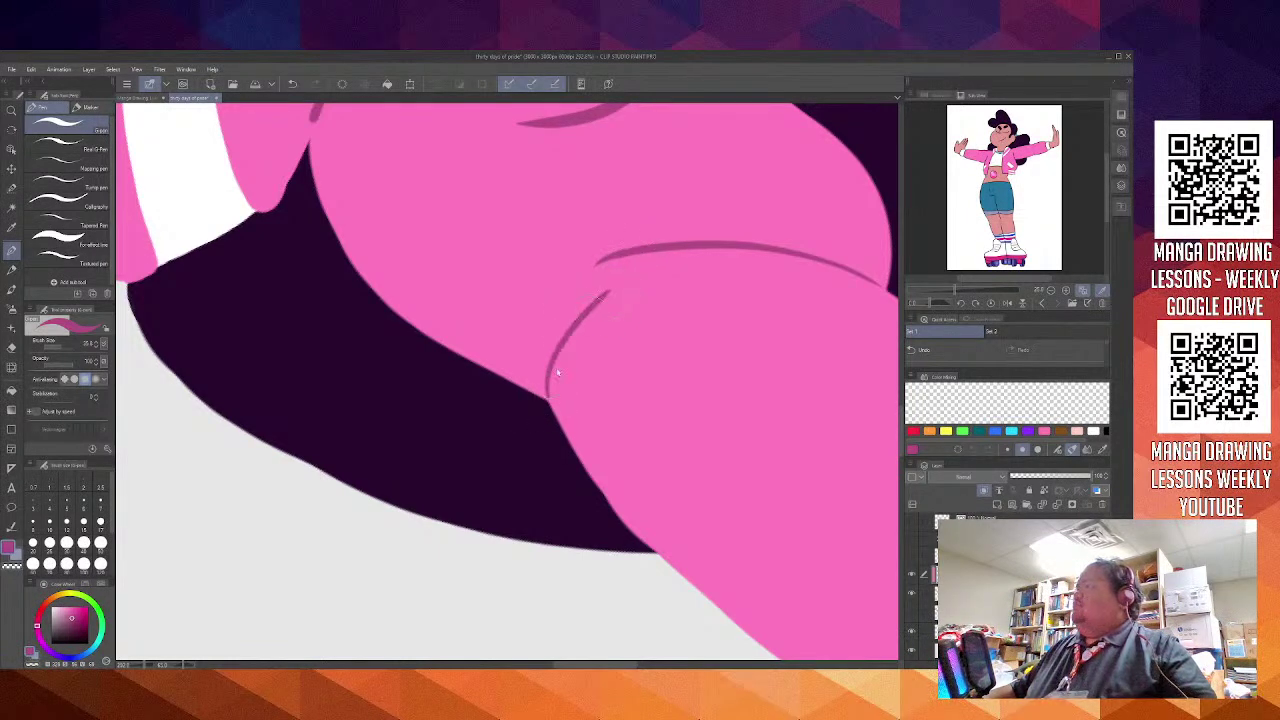
key(ctrl+z)
drag(545, 398, 588, 266)
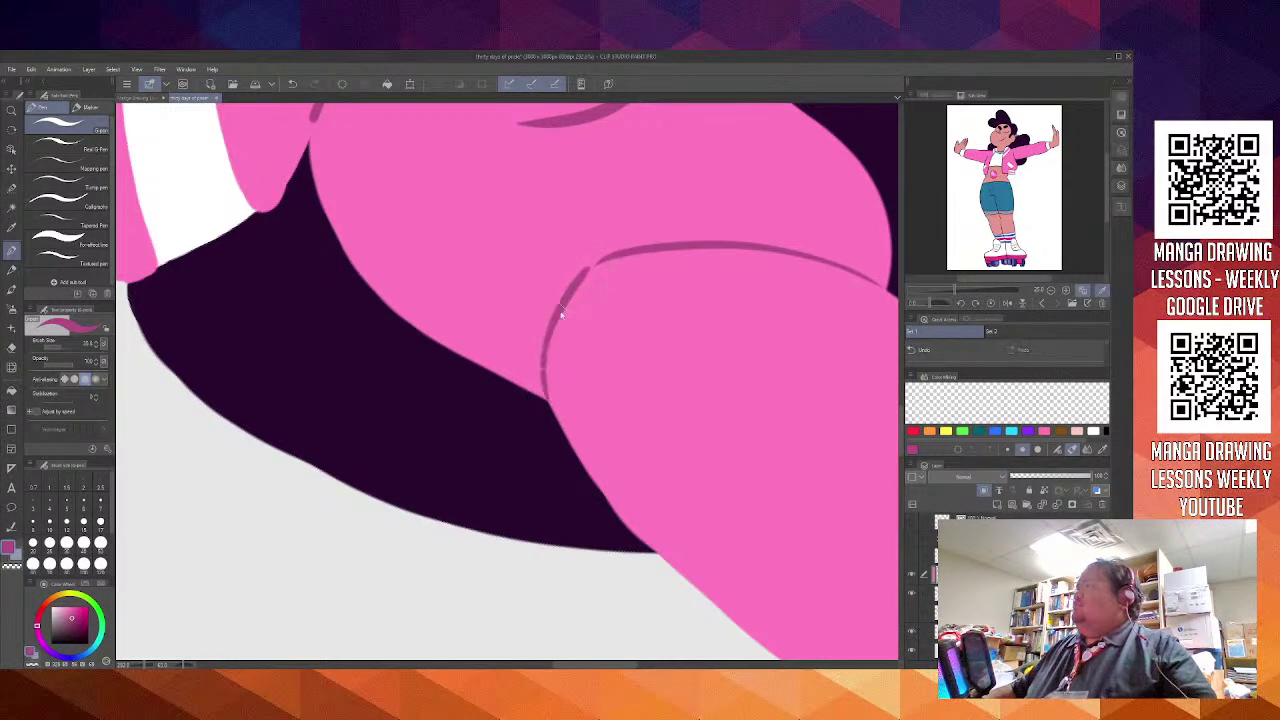
key(ctrl+z)
drag(545, 400, 586, 292)
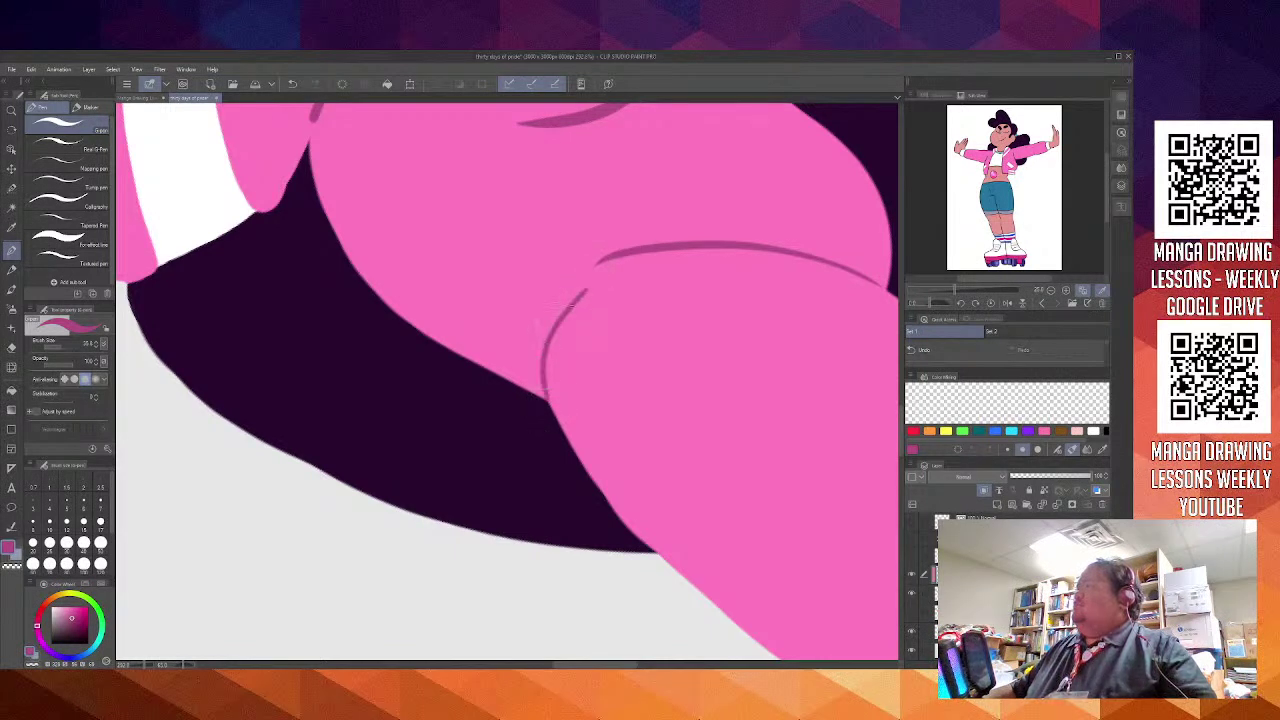
key(ctrl+z)
Draw a short tapered crease from the lower elbow notch toward the upper elbow fold, leaving a gap between them
scroll(563, 323, up, 3)
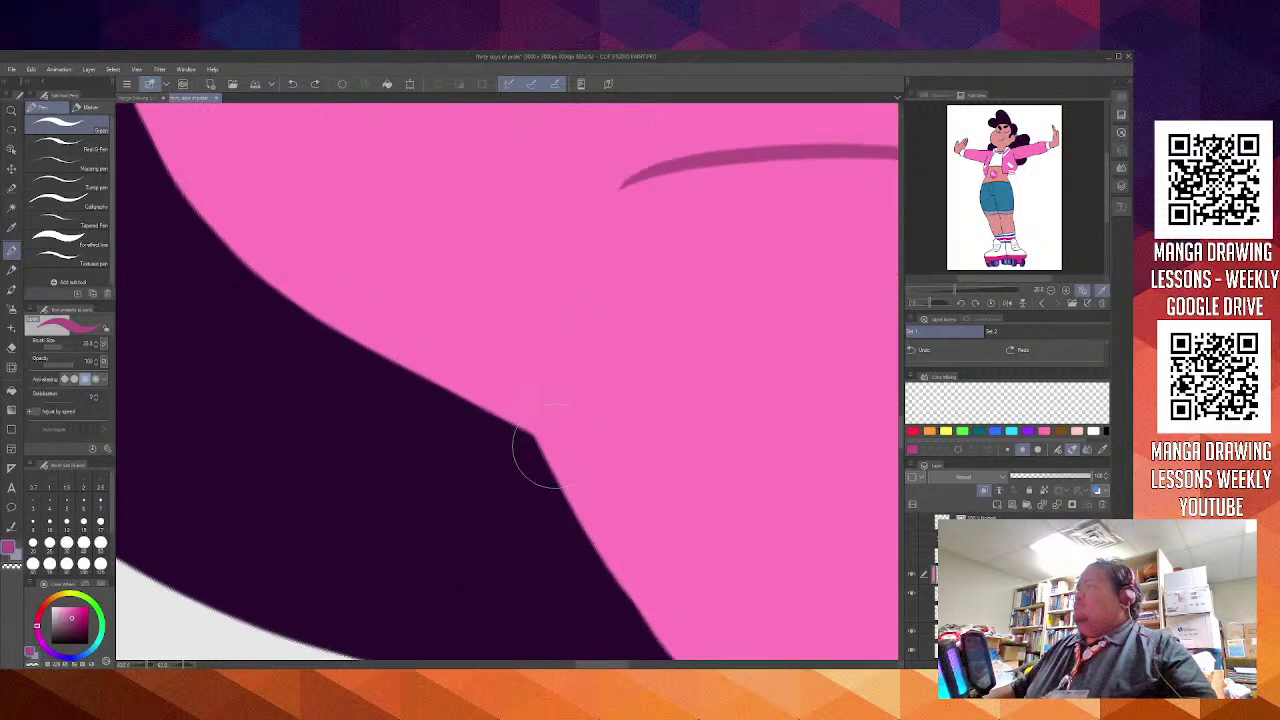
mouse_move(529, 451)
mouse_down()
mouse_move(525, 322)
mouse_move(567, 233)
mouse_up()
scroll(578, 355, down, 5)
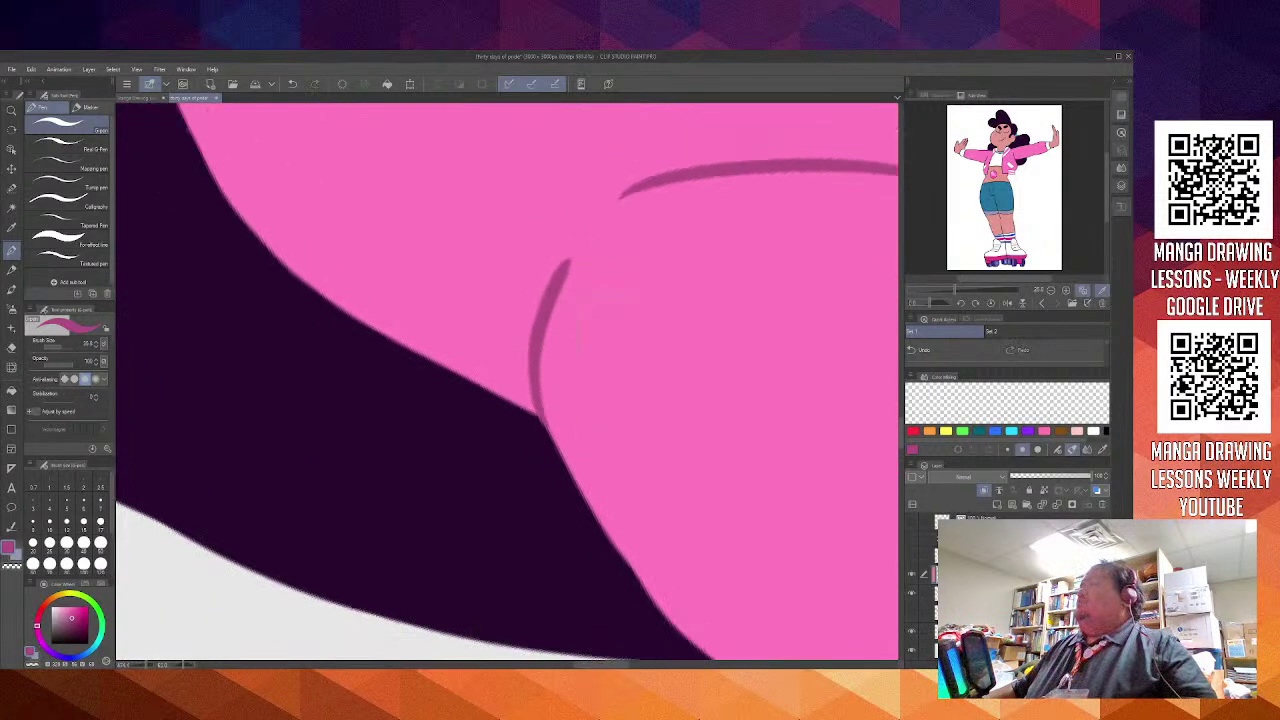
Rotate the canvas back to nearly upright and examine the sleeve folds, jacket front and hem
scroll(766, 348, down, 2)
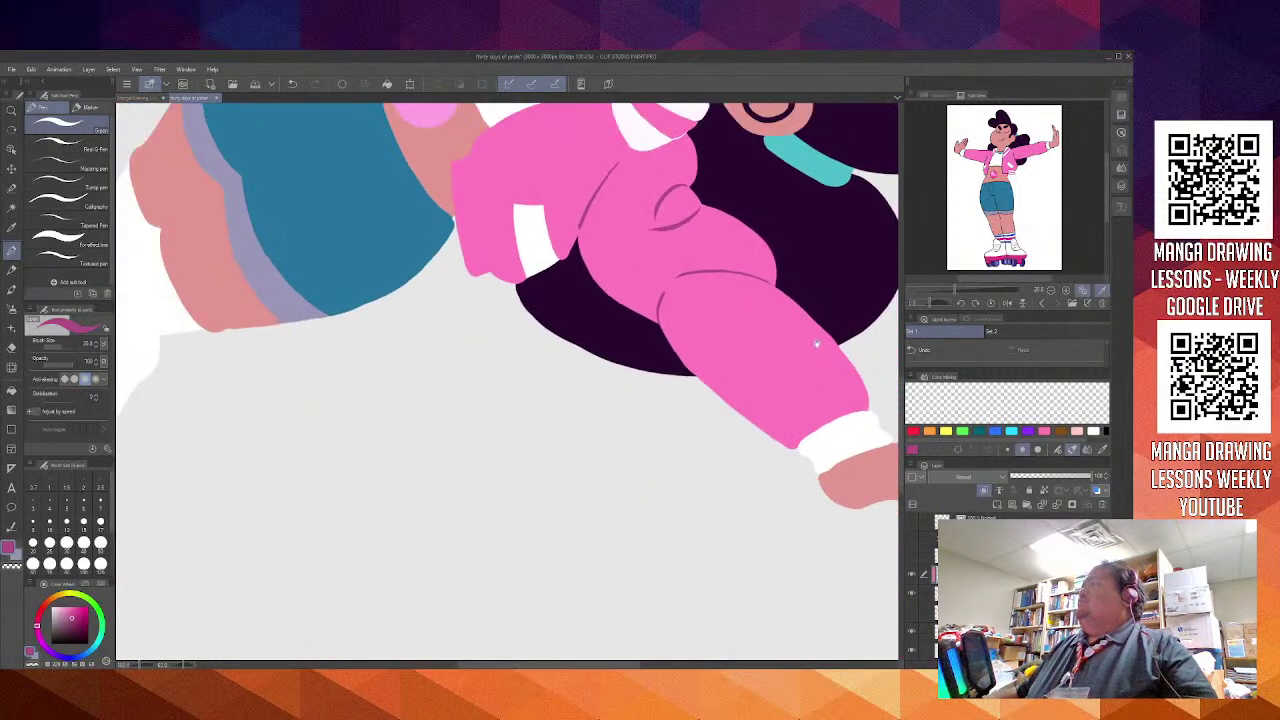
drag(816, 347, 486, 314)
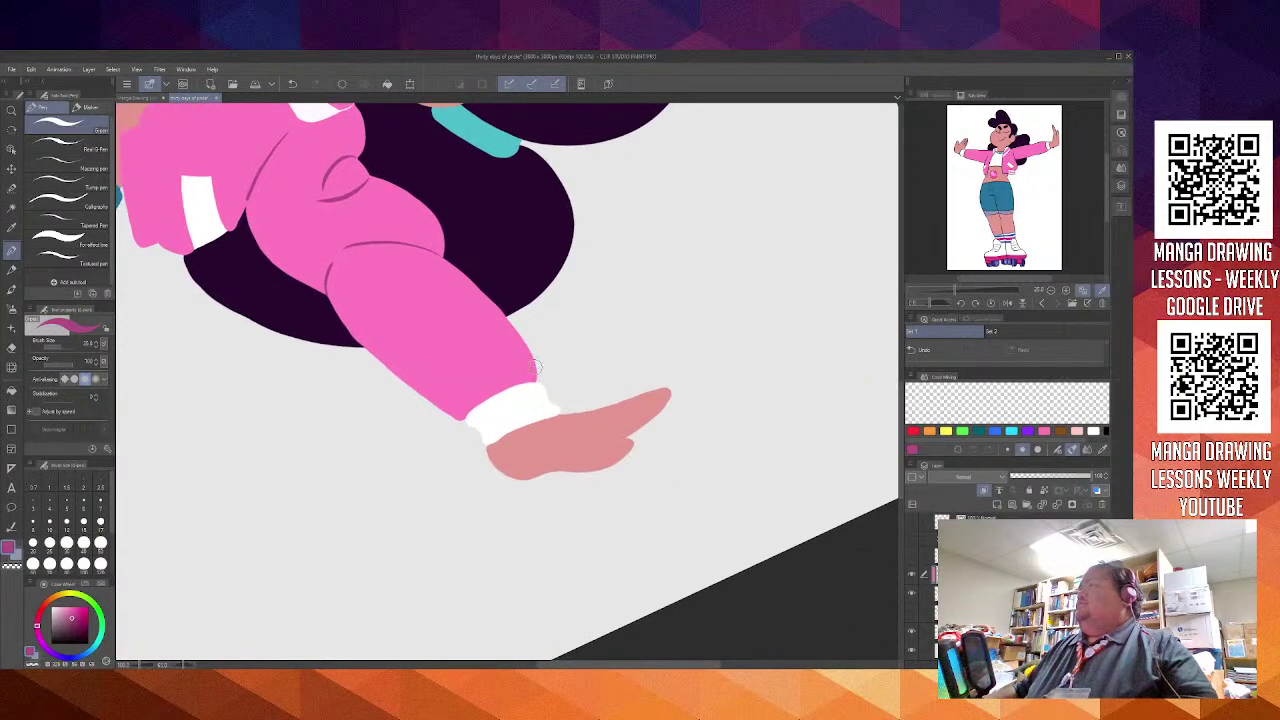
key(minus)
key(minus)
key(minus)
key(minus)
key(minus)
key(minus)
key(minus)
key(minus)
key(minus)
key(minus)
key(minus)
key(minus)
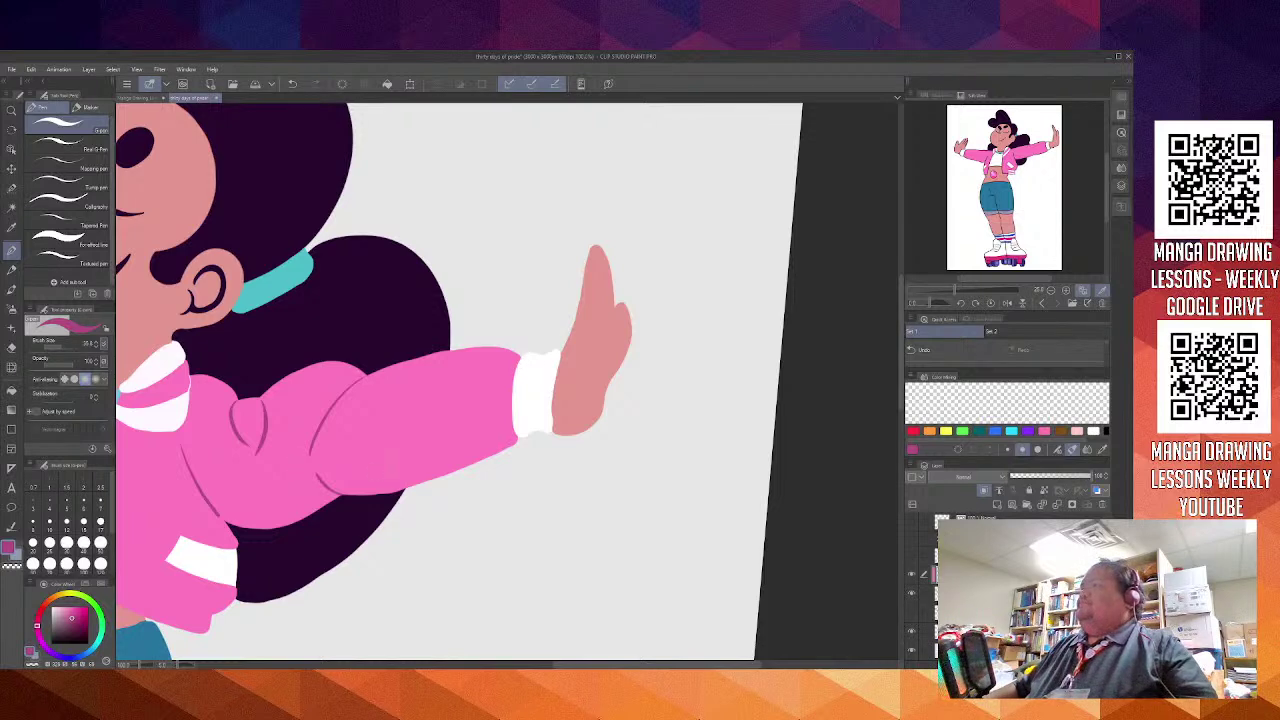
drag(381, 503, 668, 397)
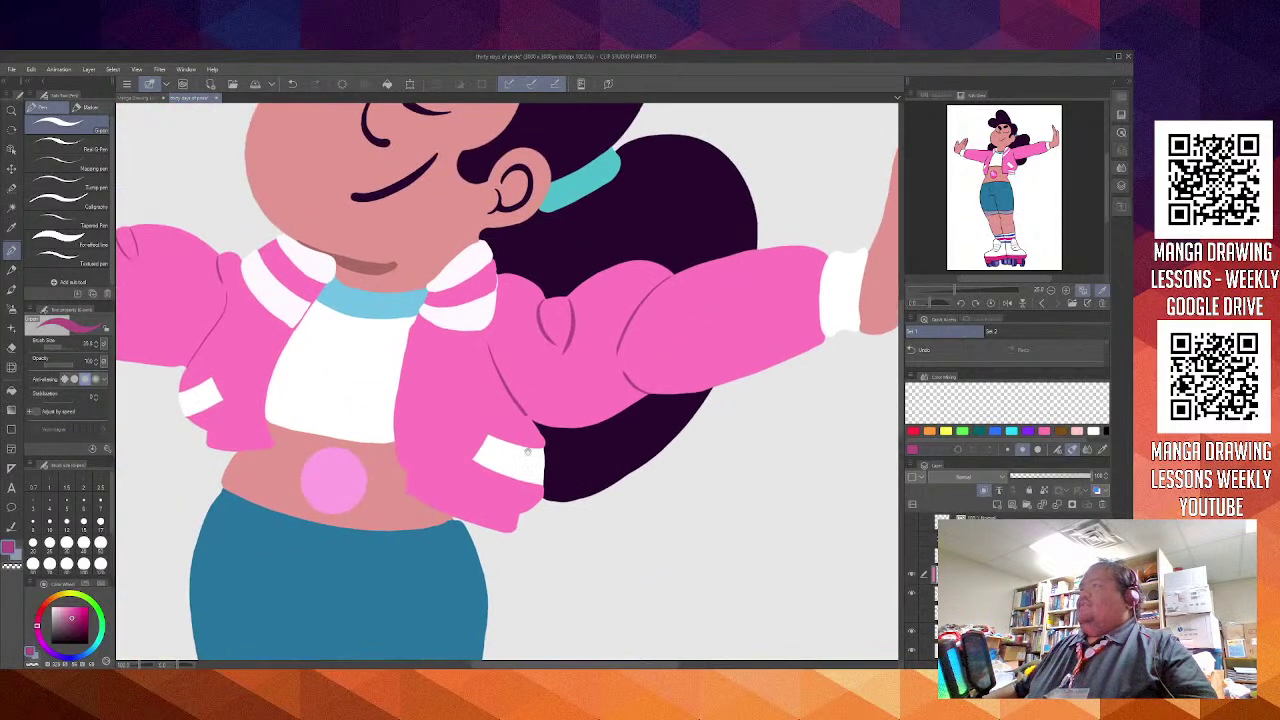
scroll(265, 448, up, 6)
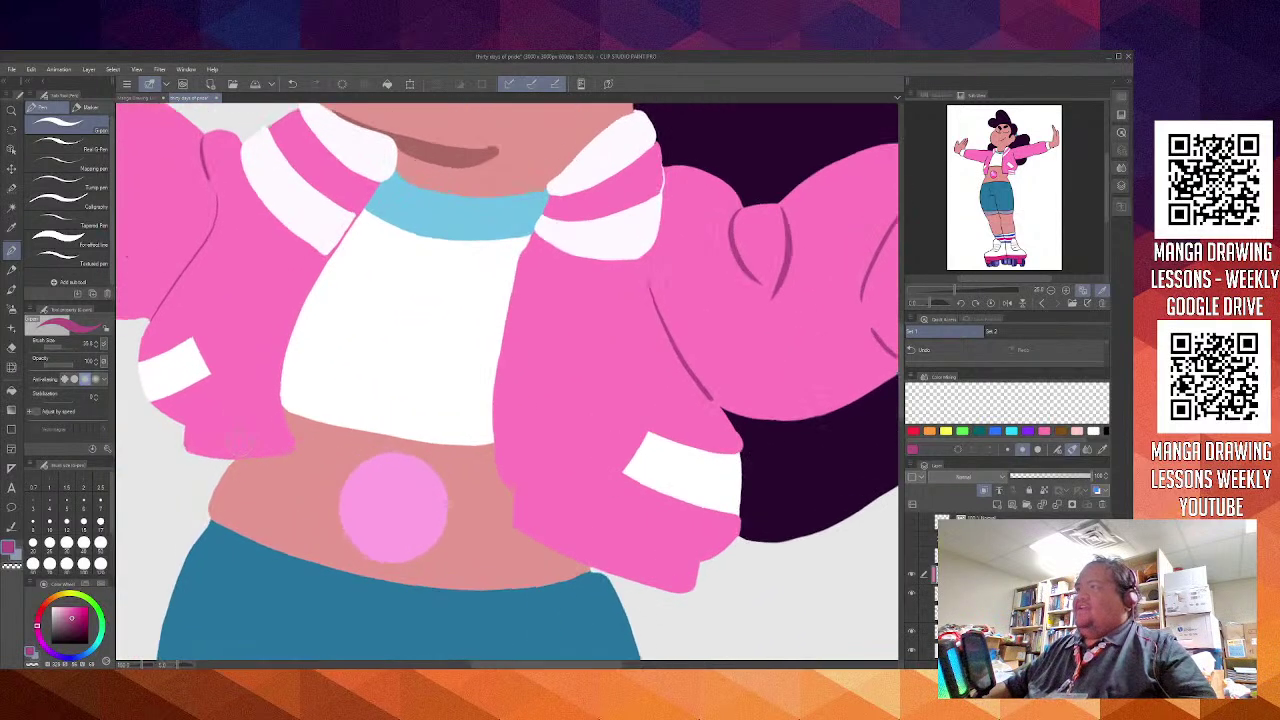
Draw a tapered magenta seam line above the hem band of the jacket panel on the side away from the ponytail
drag(193, 417, 340, 235)
drag(362, 303, 332, 482)
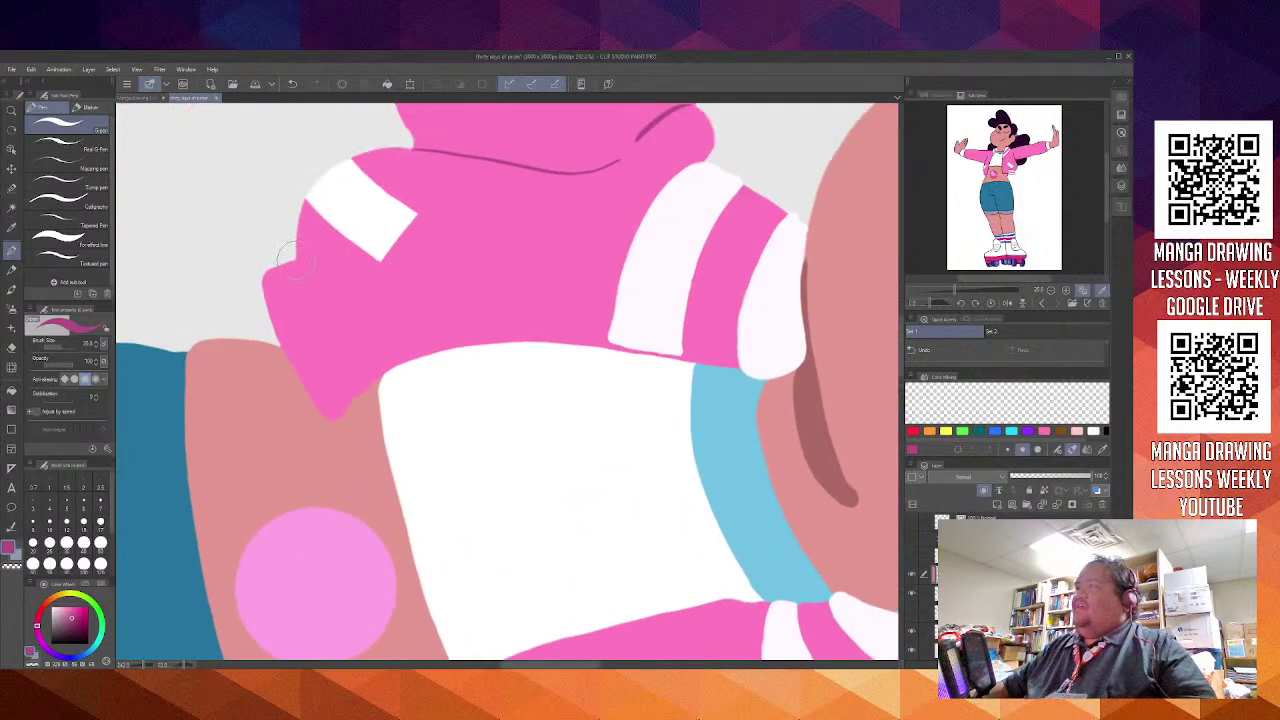
drag(296, 260, 368, 373)
key(ctrl+z)
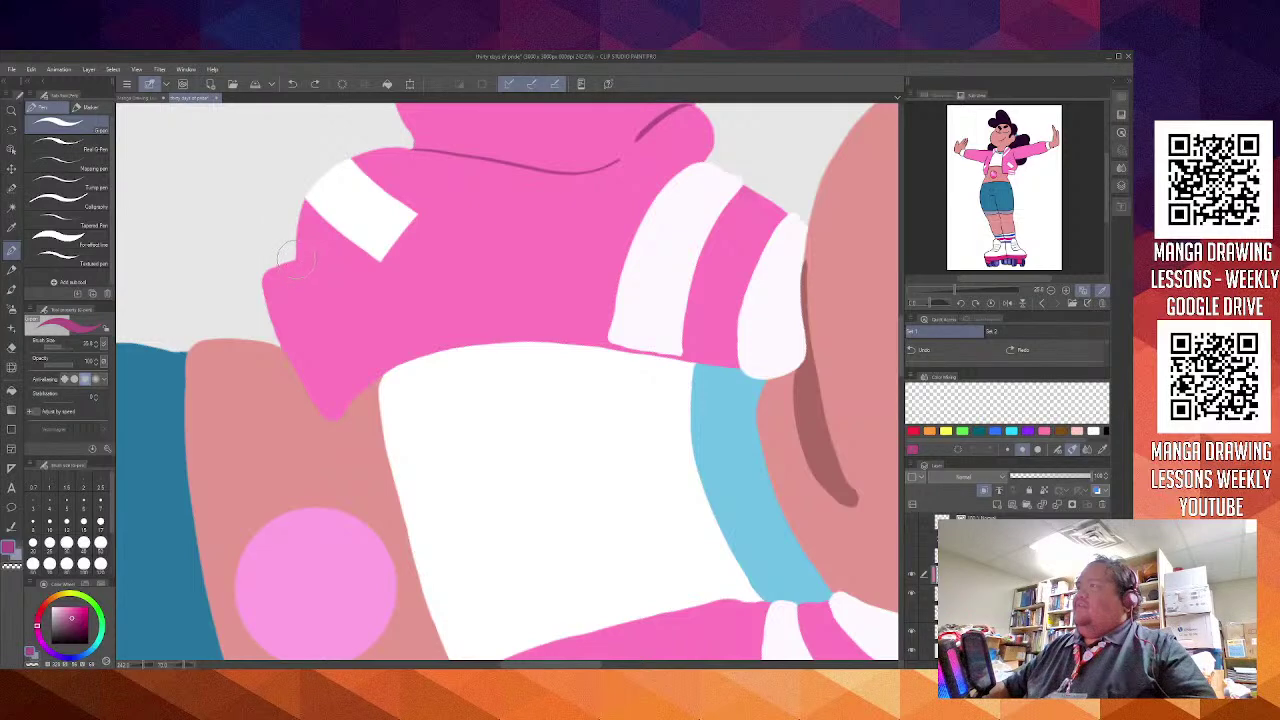
drag(296, 258, 348, 368)
key(ctrl+z)
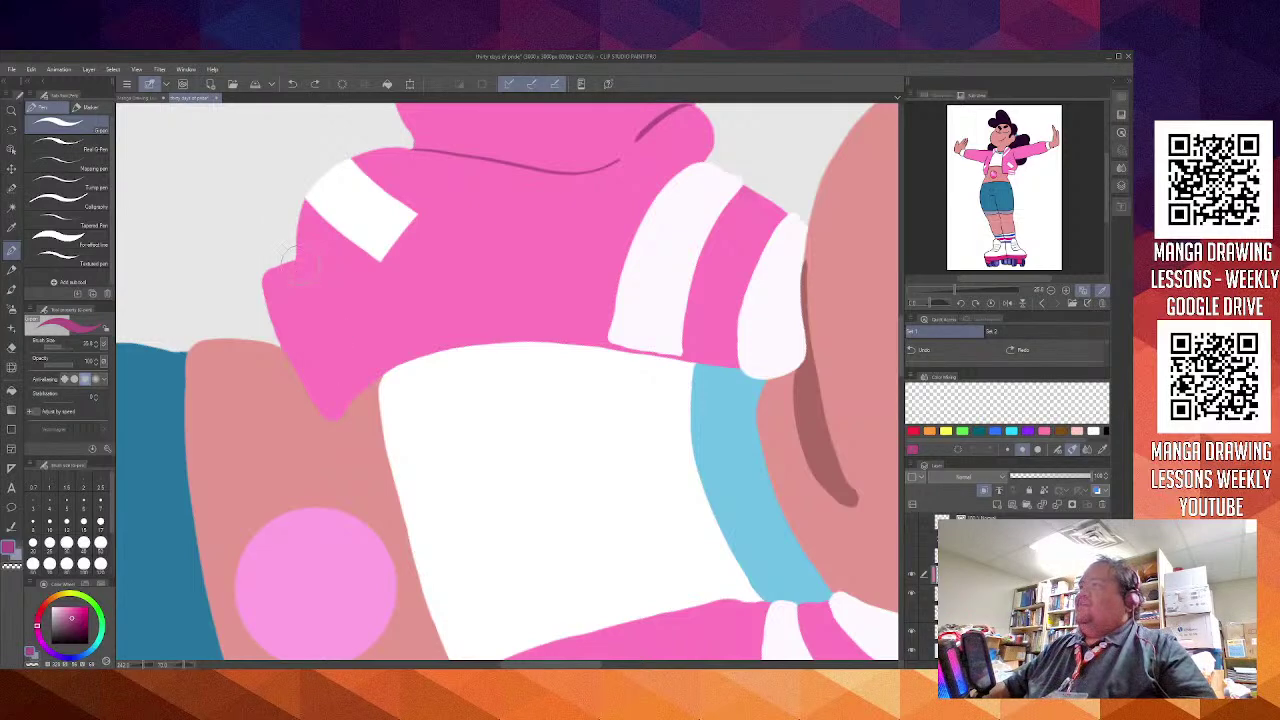
drag(294, 260, 350, 368)
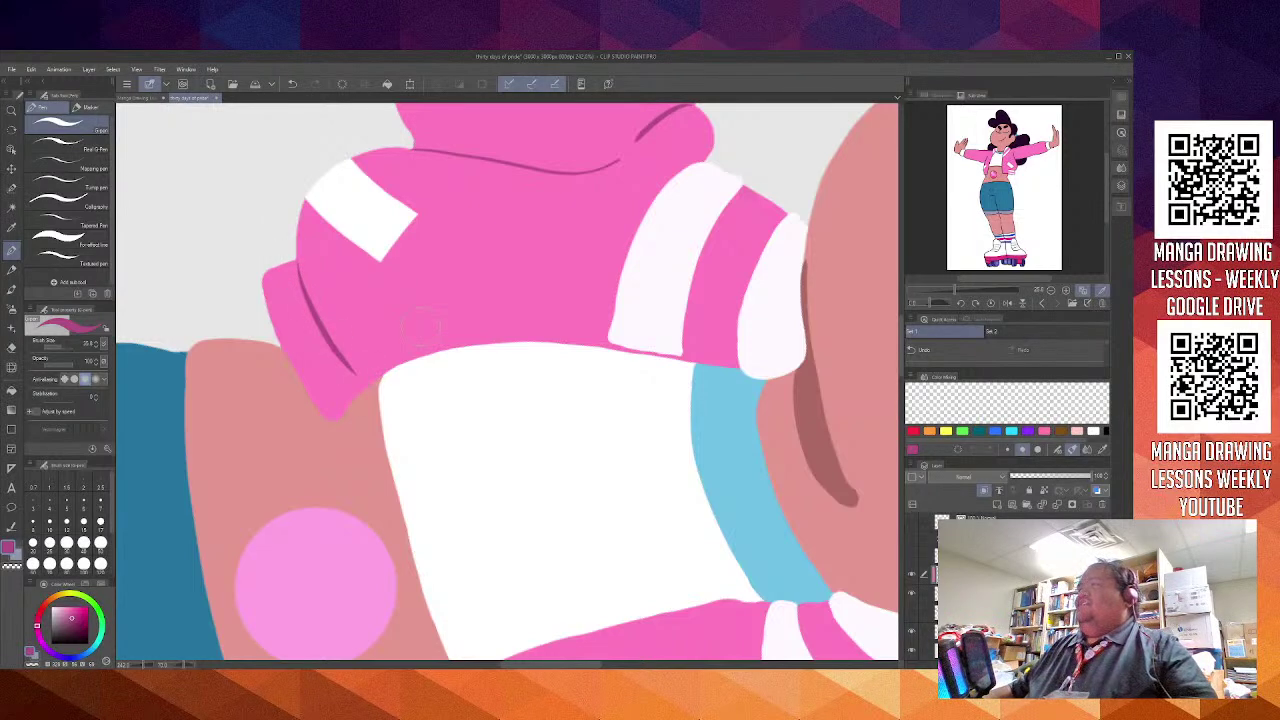
Draw the first three short tapered rib lines down the hem band on that side, starting from the outer end
key(minus)
key(minus)
key(minus)
key(minus)
key(minus)
key(minus)
key(minus)
key(minus)
key(minus)
key(minus)
key(minus)
key(minus)
key(minus)
key(minus)
key(minus)
drag(429, 411, 412, 233)
mouse_move(334, 380)
mouse_down()
mouse_move(340, 412)
mouse_move(413, 432)
mouse_up()
key(ctrl+z)
key(ctrl+z)
drag(392, 374, 408, 420)
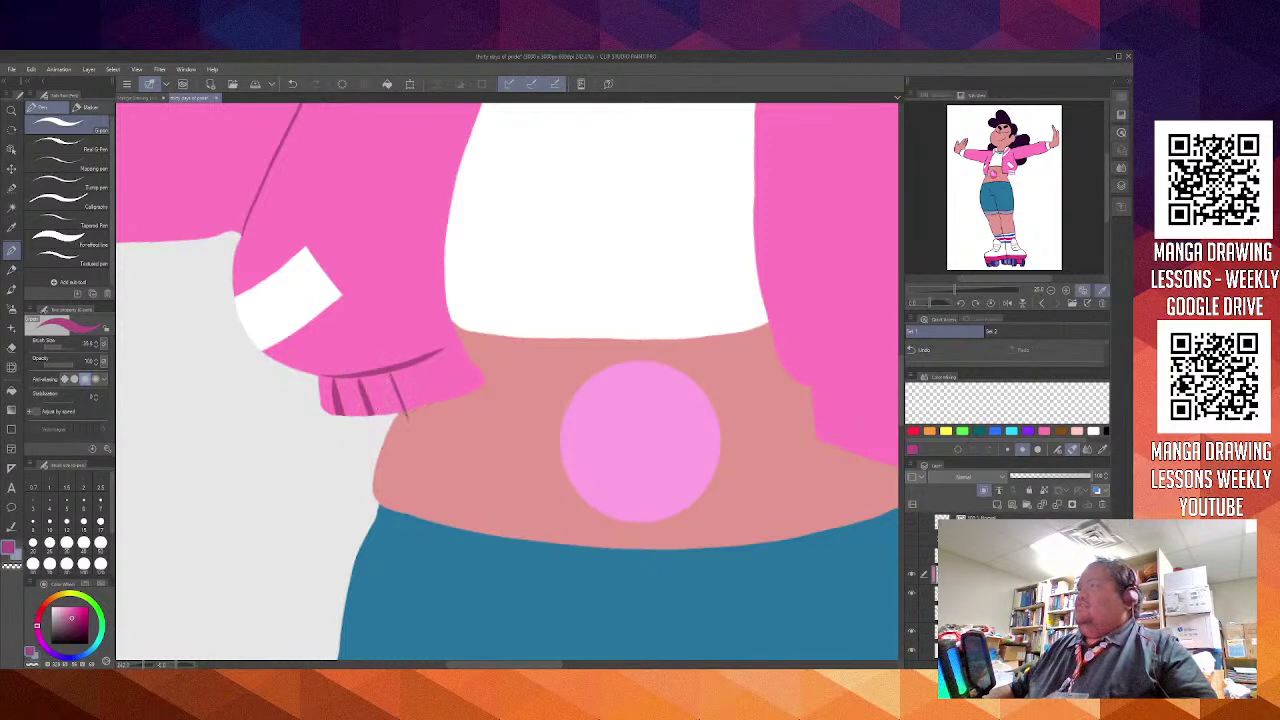
key(ctrl+z)
scroll(390, 372, up, 3)
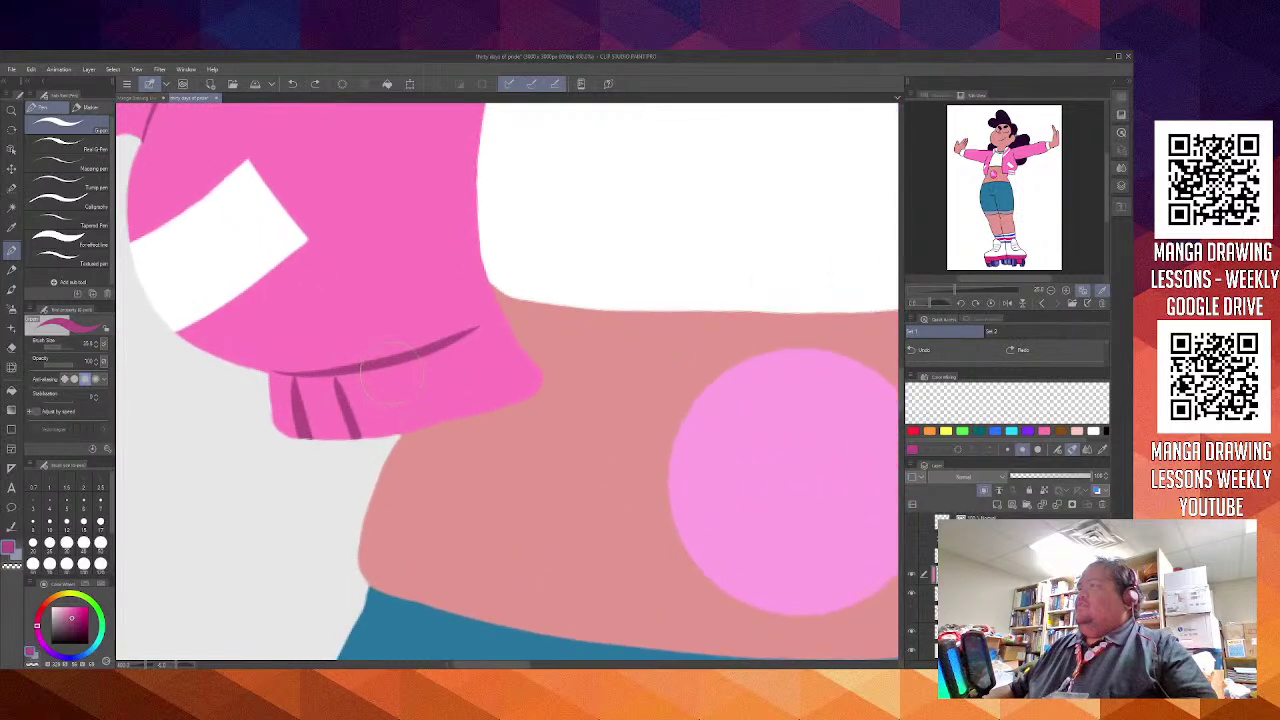
drag(392, 368, 424, 450)
Draw a fourth tapered rib line near the hem band's inner end and erase the rib ends that overshoot the hem's lower edge
drag(448, 348, 483, 429)
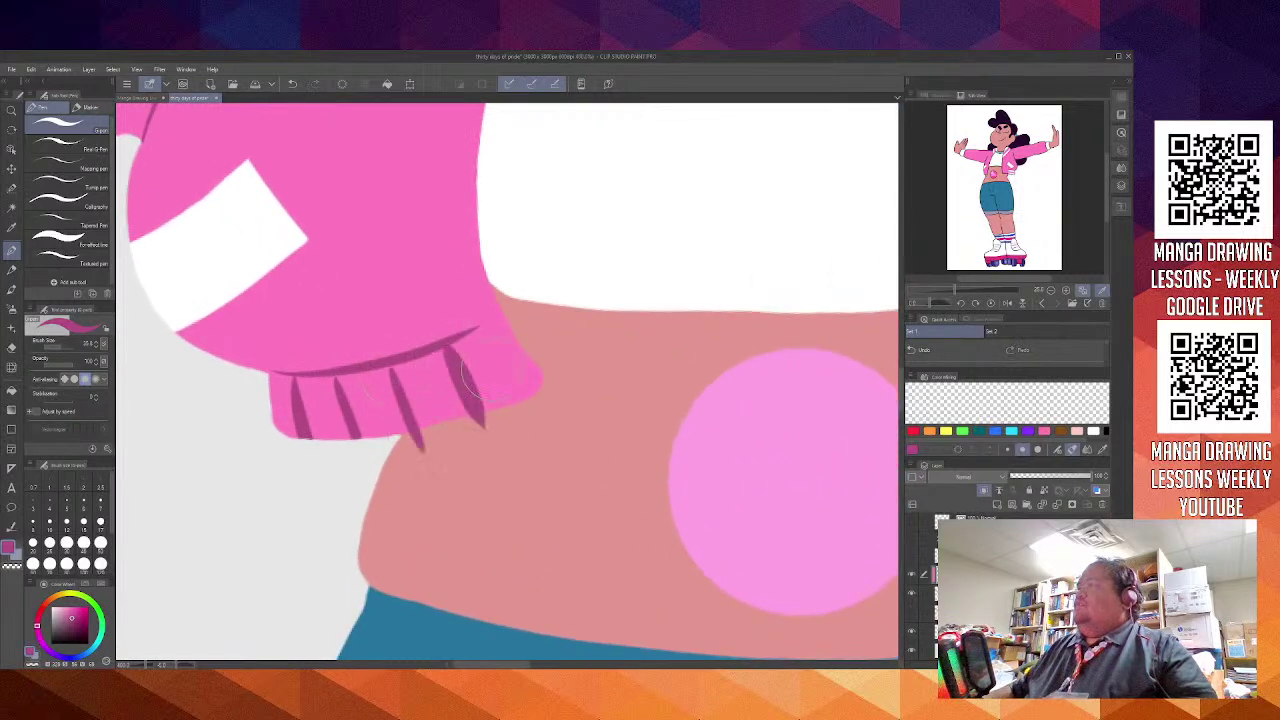
key(ctrl+z)
mouse_move(455, 354)
mouse_down()
mouse_move(471, 401)
mouse_move(490, 401)
mouse_move(492, 432)
mouse_up()
key(ctrl+z)
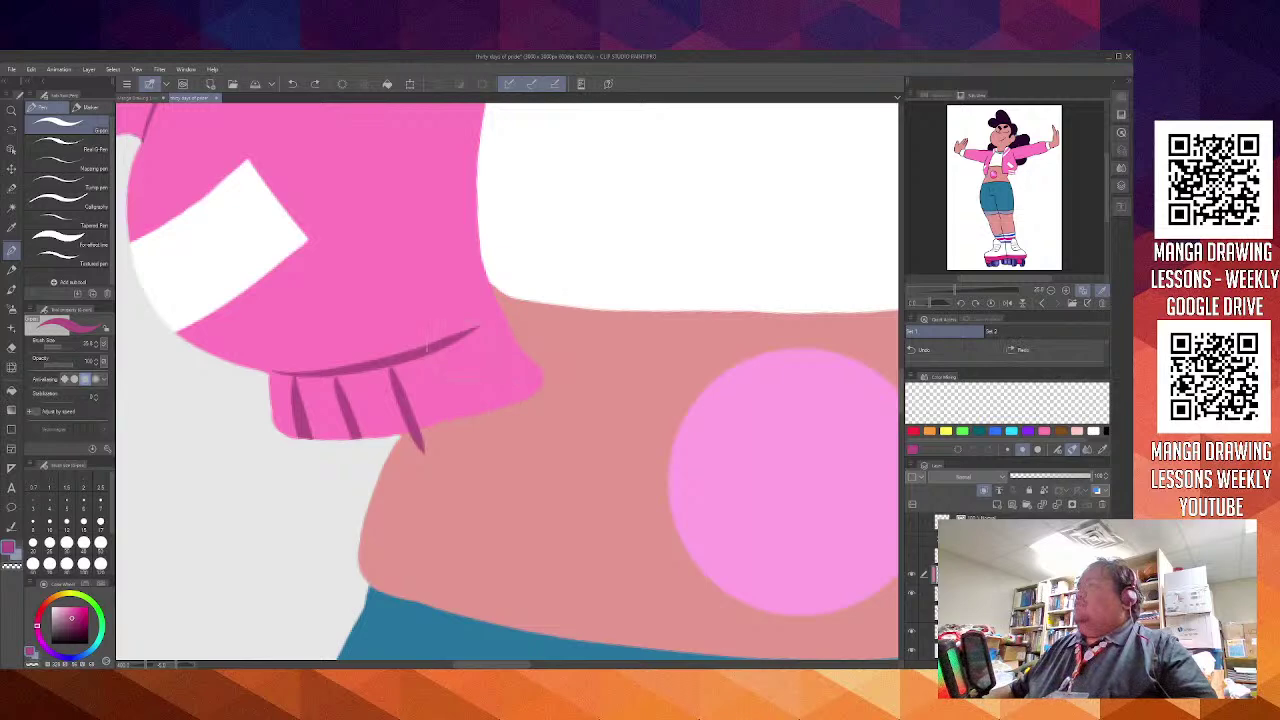
drag(453, 350, 500, 430)
key(ctrl+z)
drag(456, 350, 492, 432)
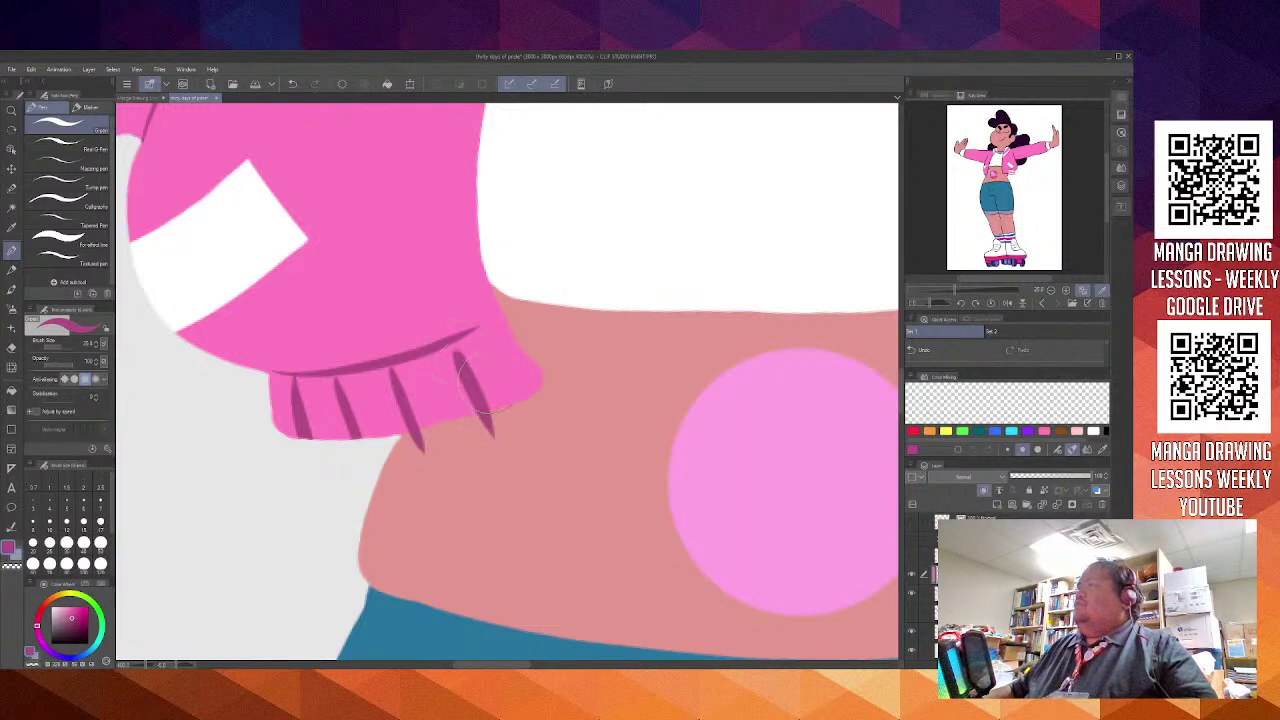
key(ctrl+z)
drag(454, 347, 490, 435)
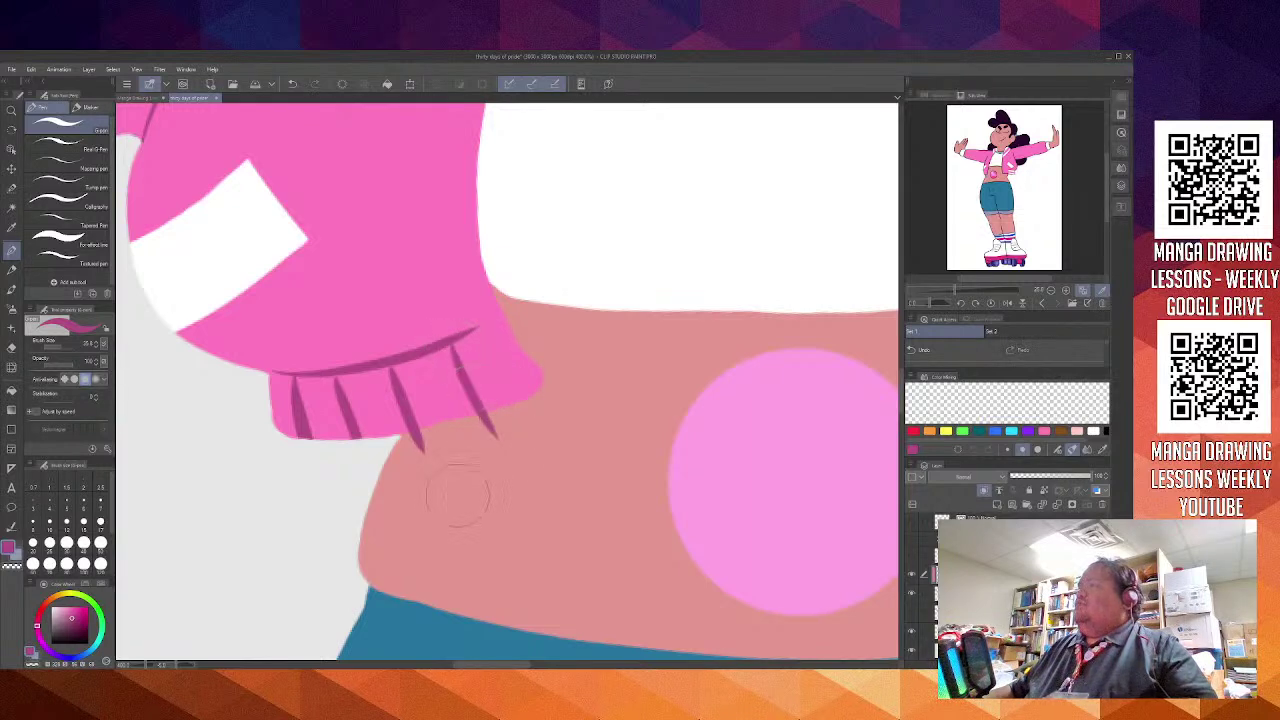
key(c)
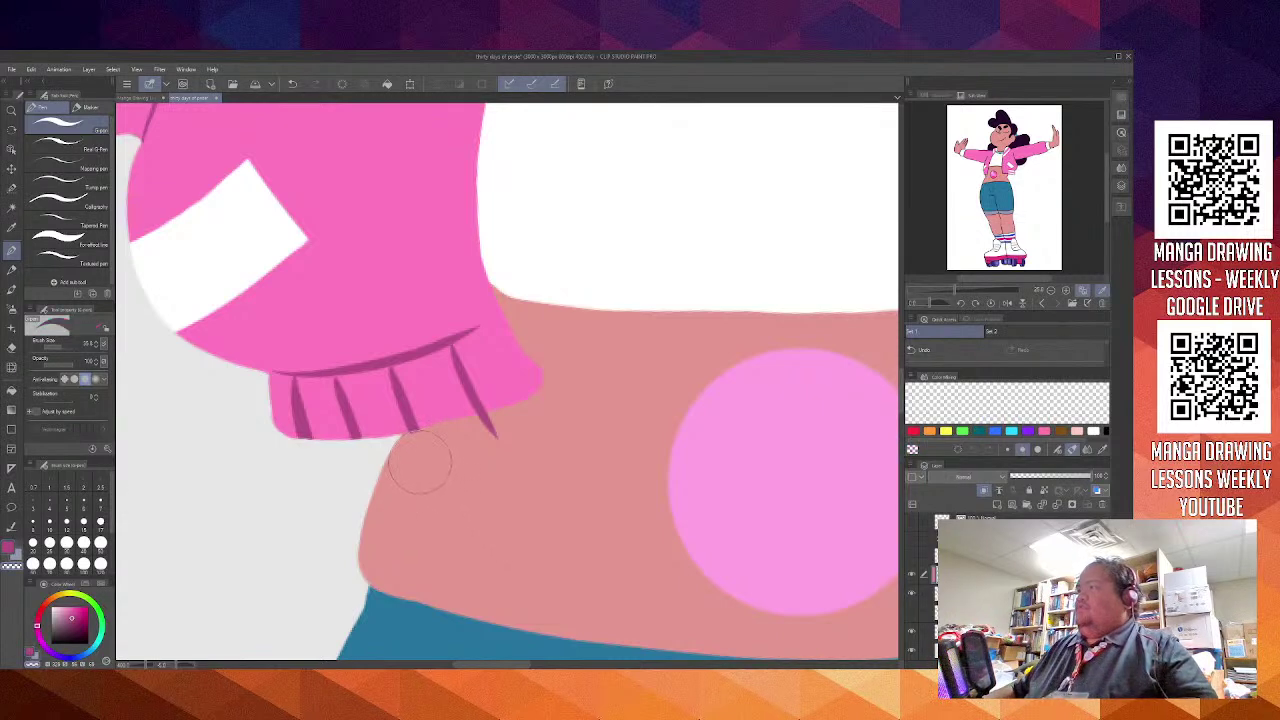
drag(494, 462, 489, 442)
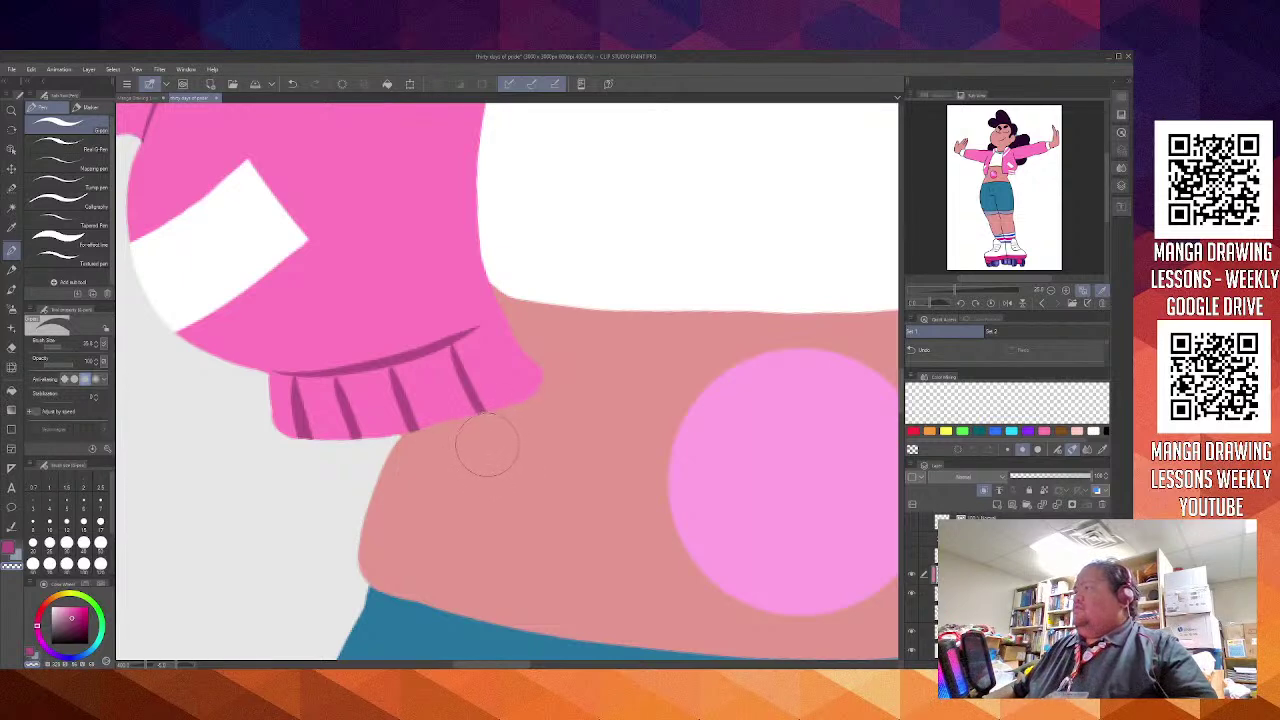
Draw a short tapered seam segment from the inner notch along the hem band of the ponytail-side jacket panel
scroll(565, 460, down, 3)
scroll(603, 382, down, 1)
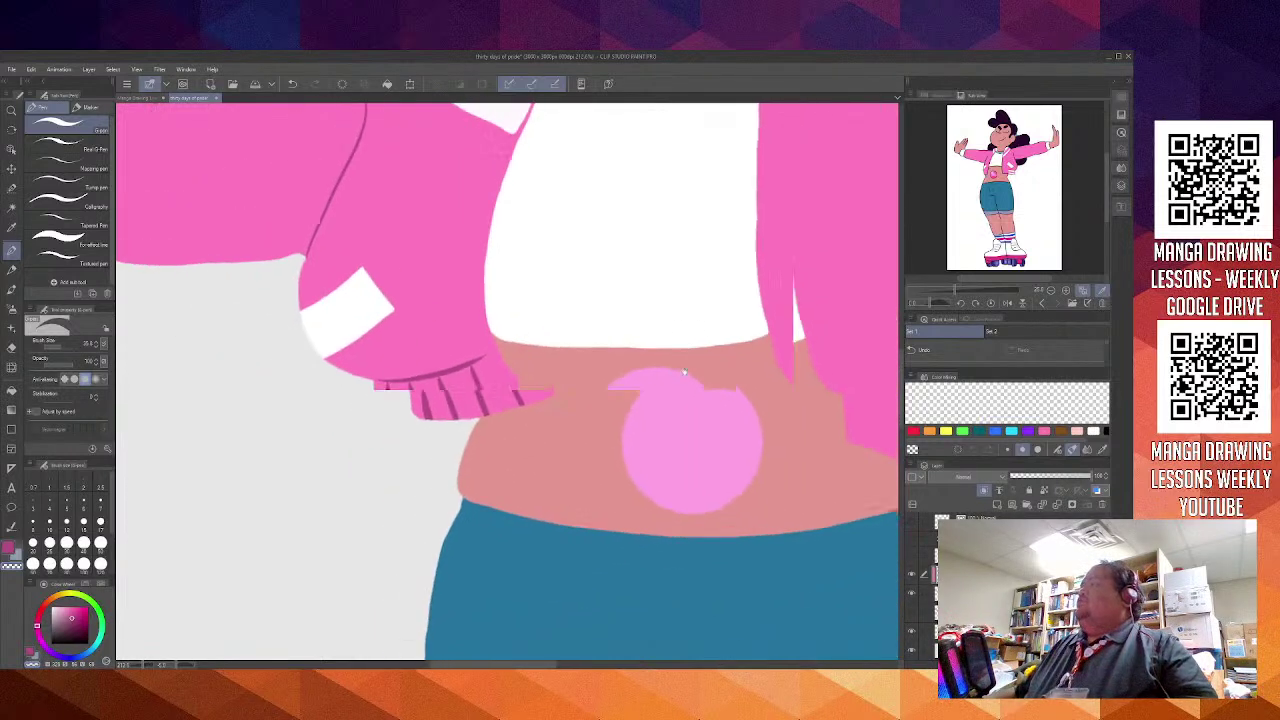
drag(722, 364, 272, 315)
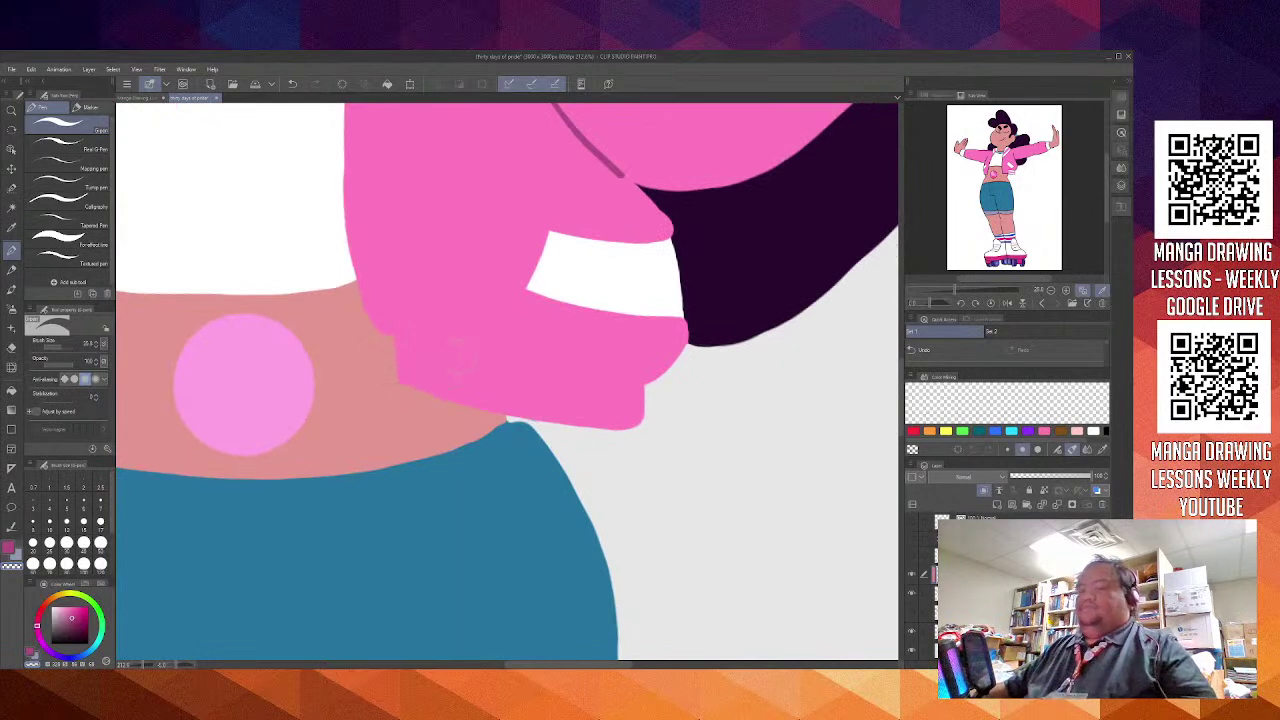
key(c)
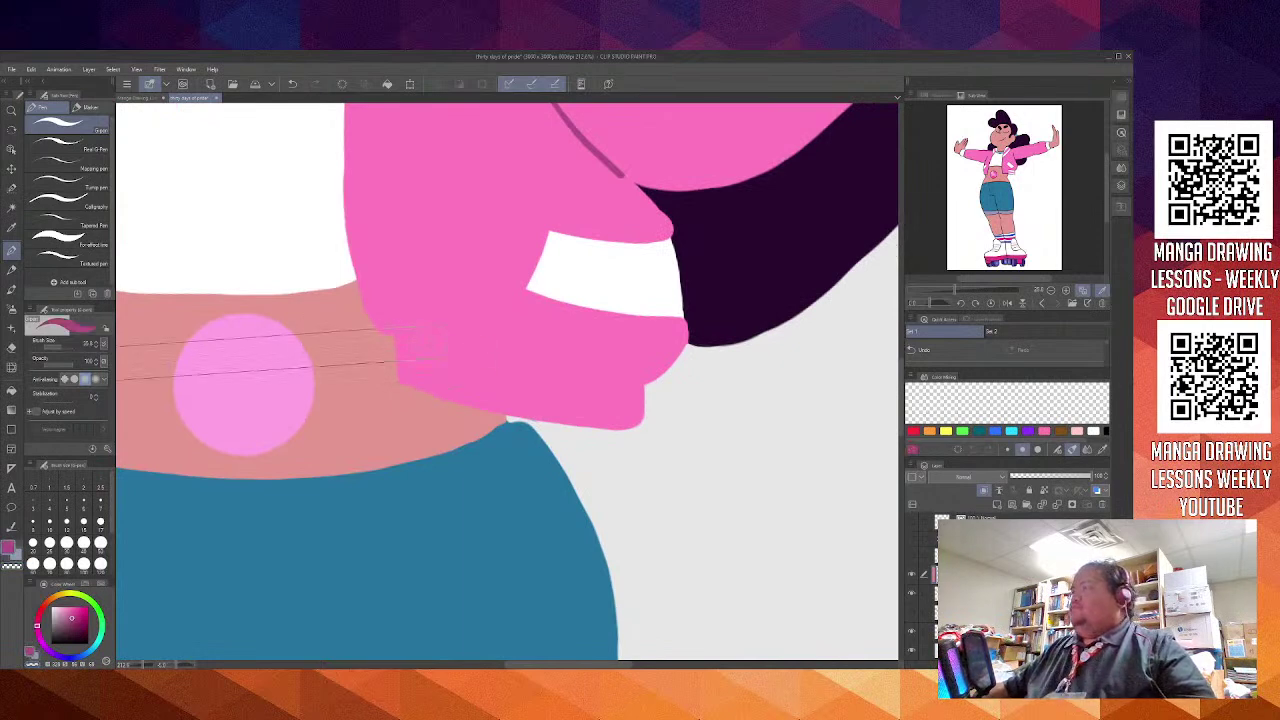
drag(290, 360, 354, 225)
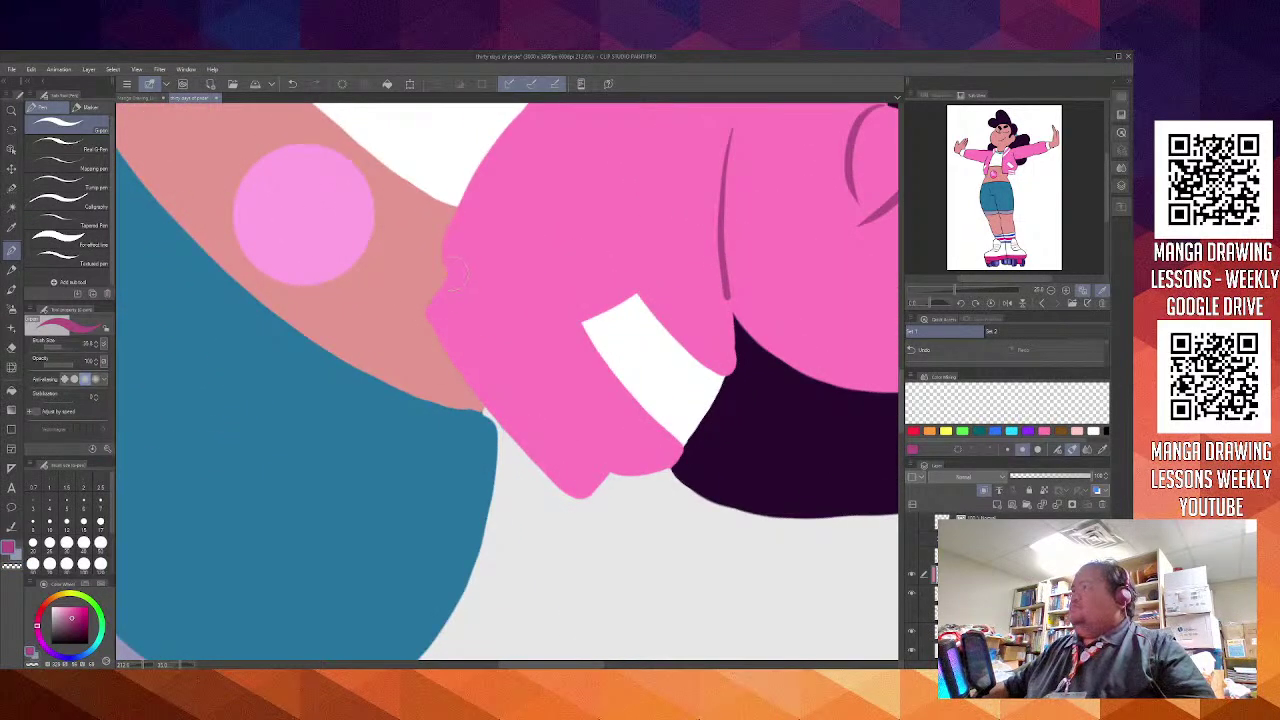
drag(466, 288, 530, 344)
key(ctrl+z)
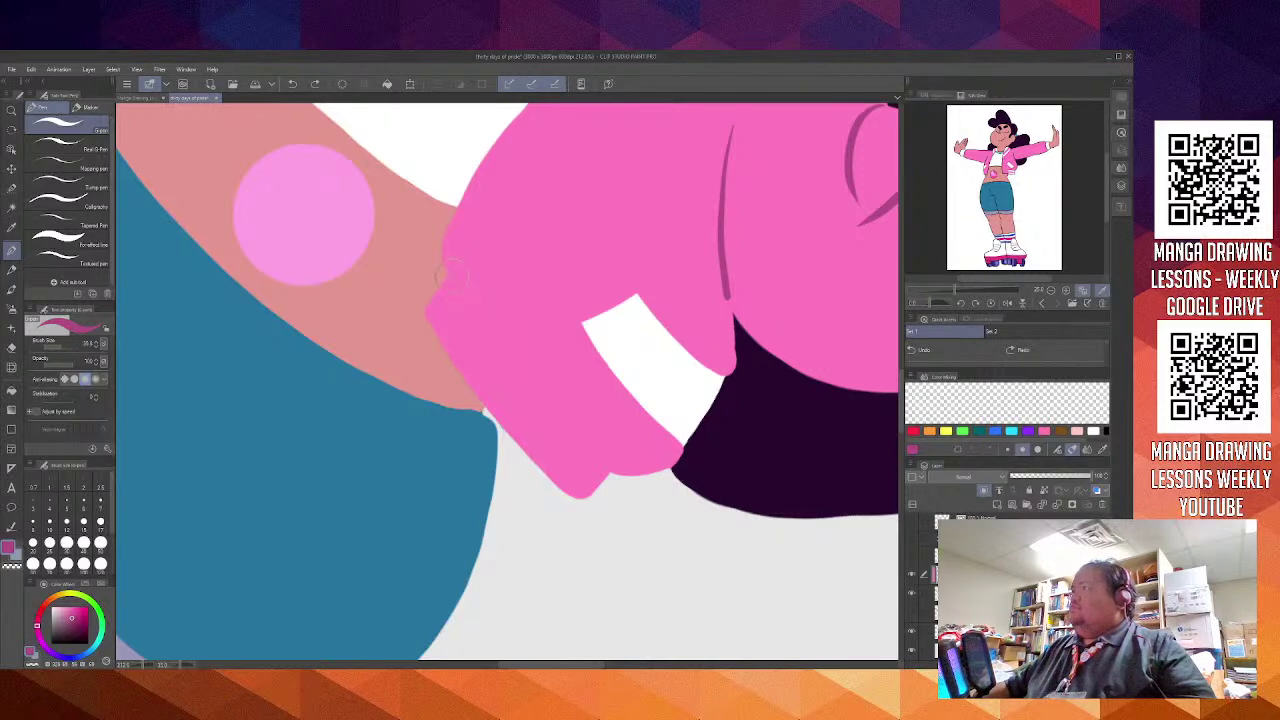
drag(452, 277, 600, 470)
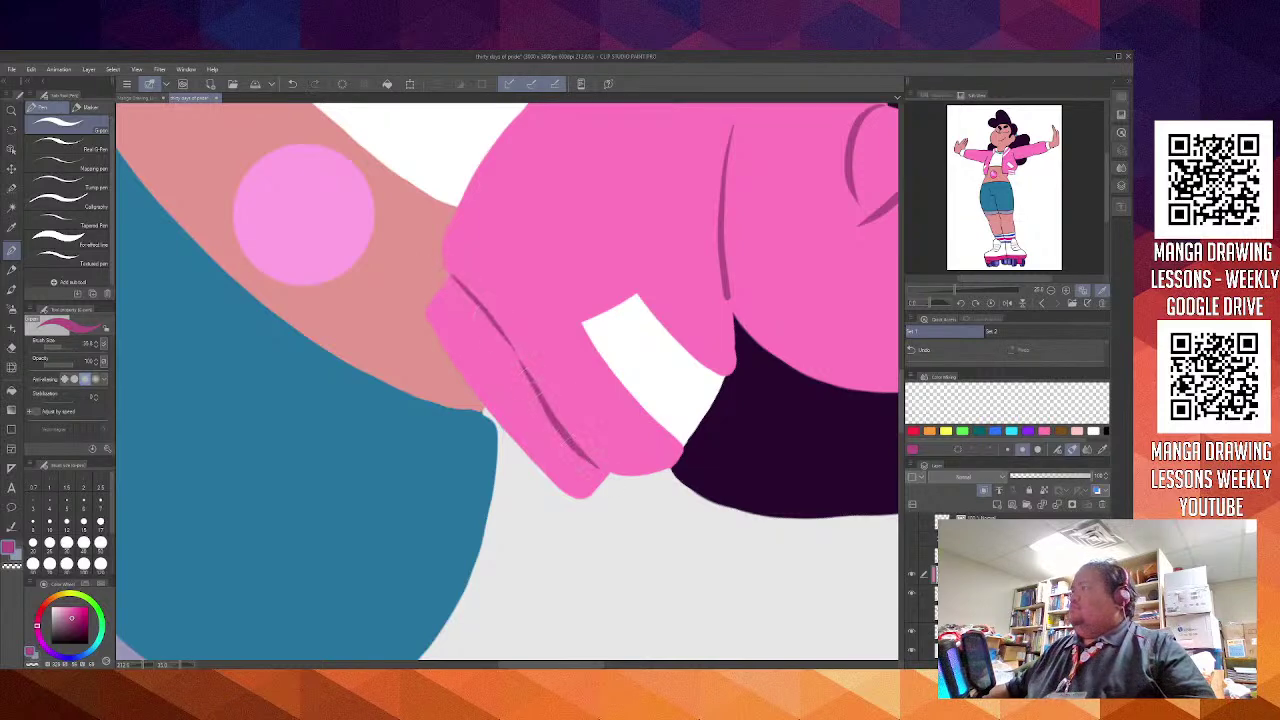
Draw a second curved seam segment continuing to the outer hem notch on the ponytail side, leaving a small gap after the first
key(ctrl+z)
drag(520, 360, 607, 461)
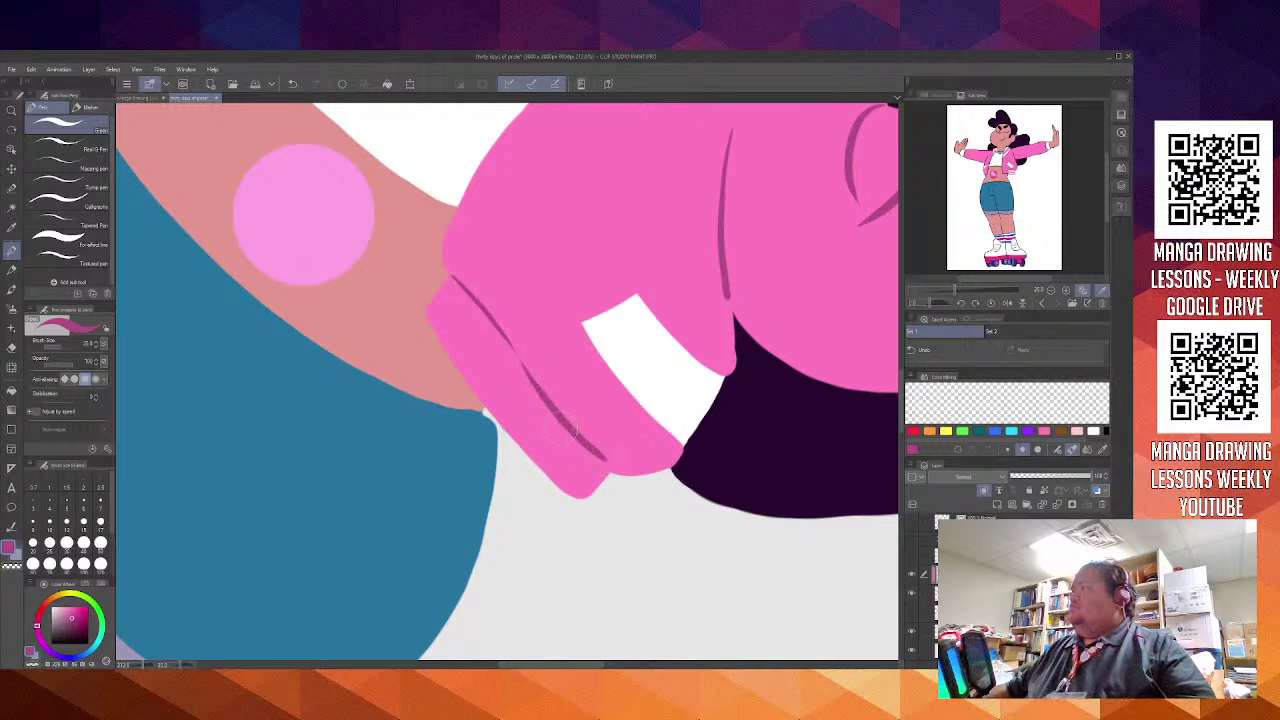
key(ctrl+z)
drag(520, 364, 598, 460)
key(ctrl+z)
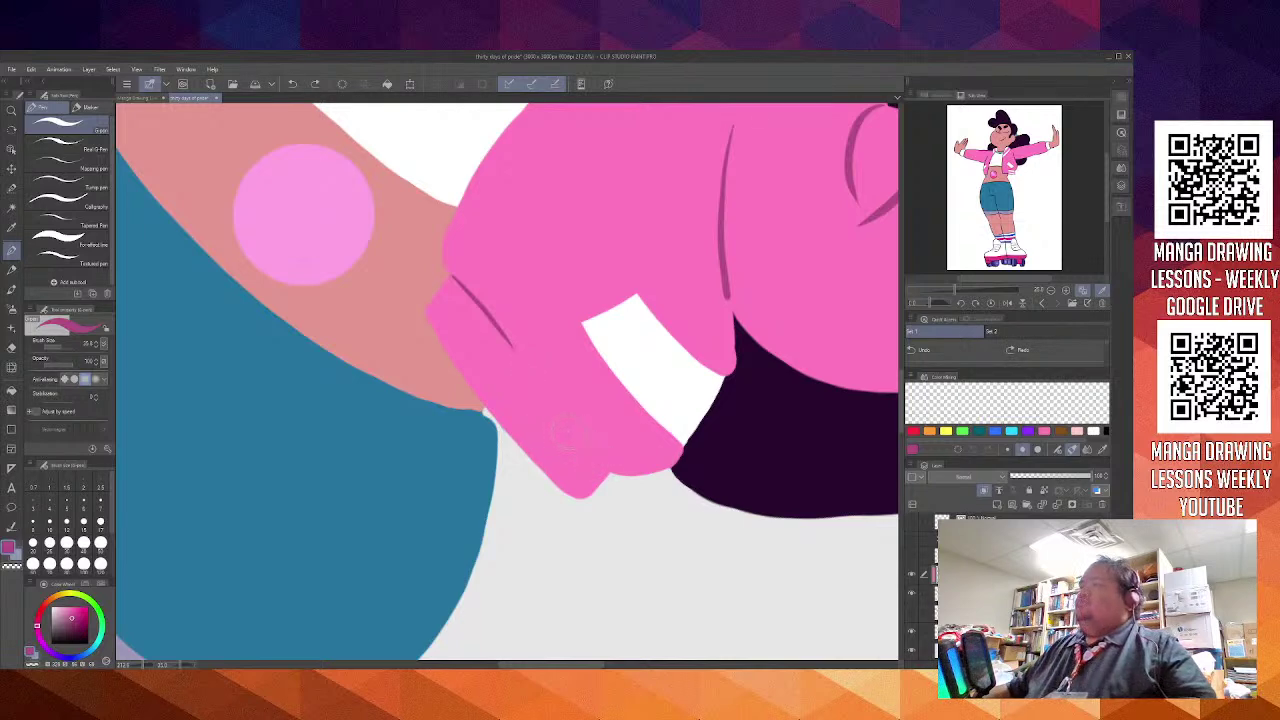
scroll(554, 406, up, 6)
drag(500, 332, 648, 498)
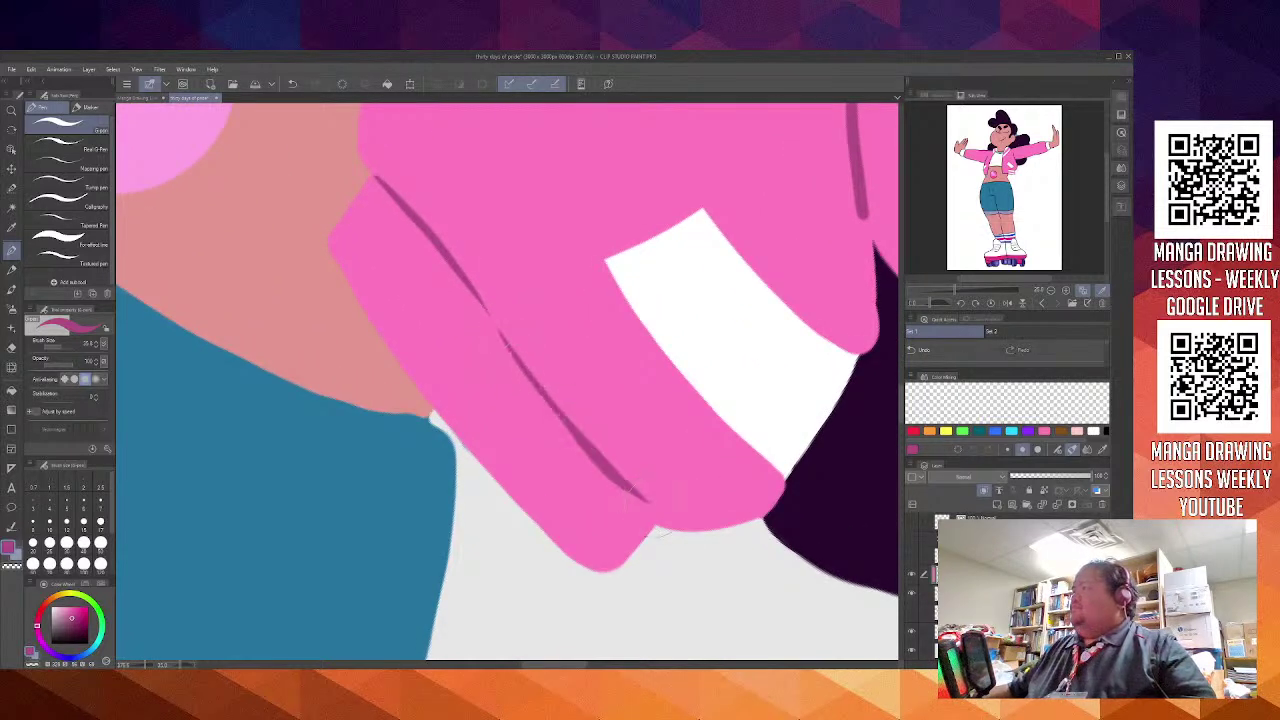
key(ctrl+z)
drag(500, 331, 657, 517)
key(ctrl+z)
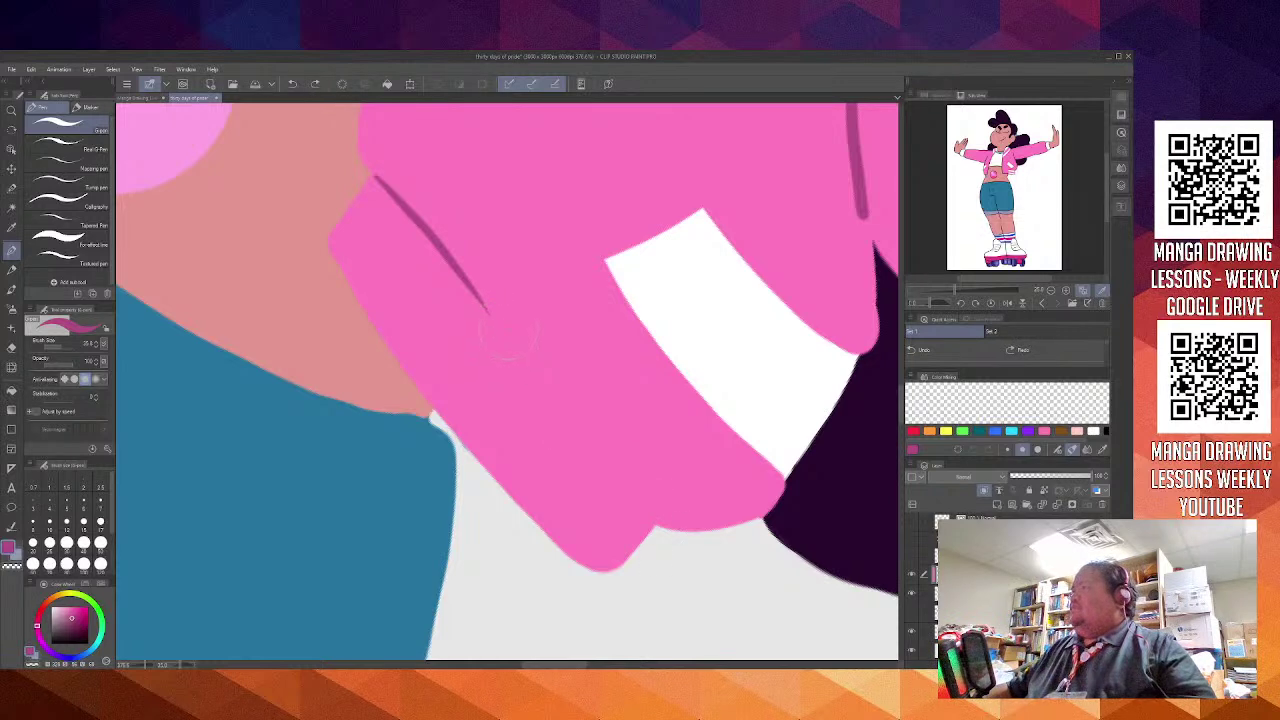
drag(500, 331, 650, 509)
key(ctrl+z)
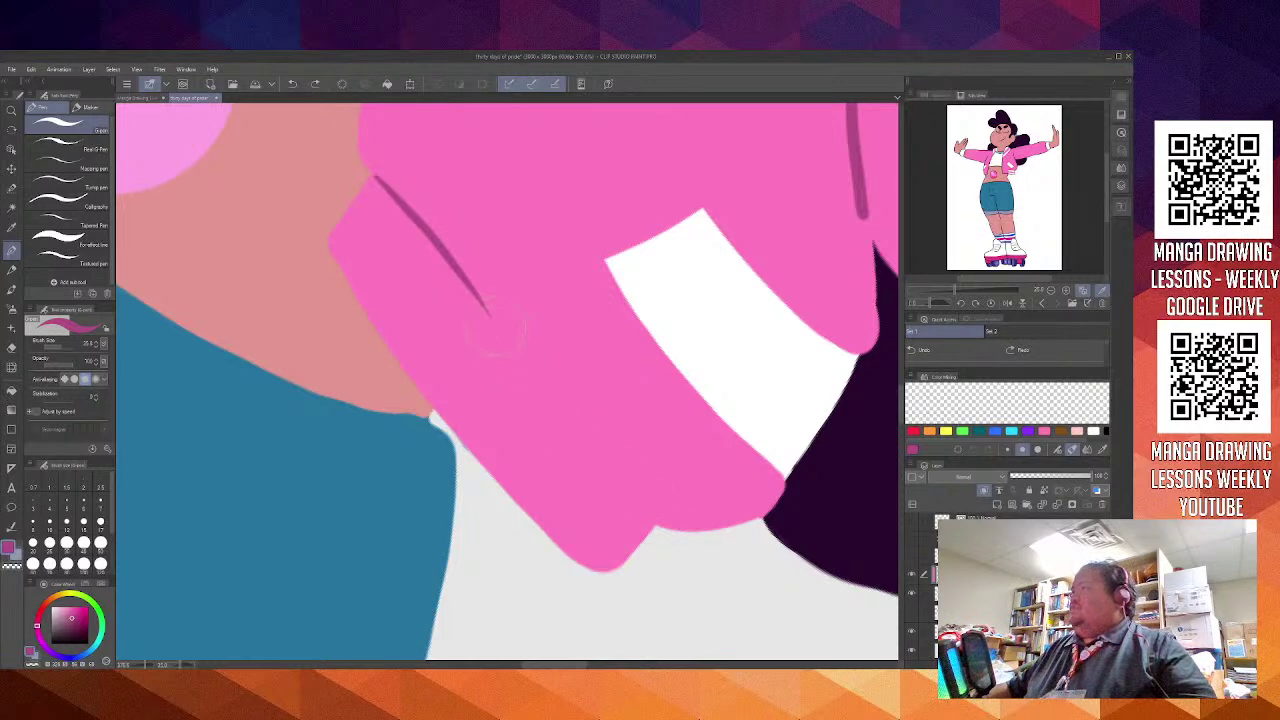
drag(495, 333, 640, 502)
key(ctrl+z)
drag(498, 330, 636, 490)
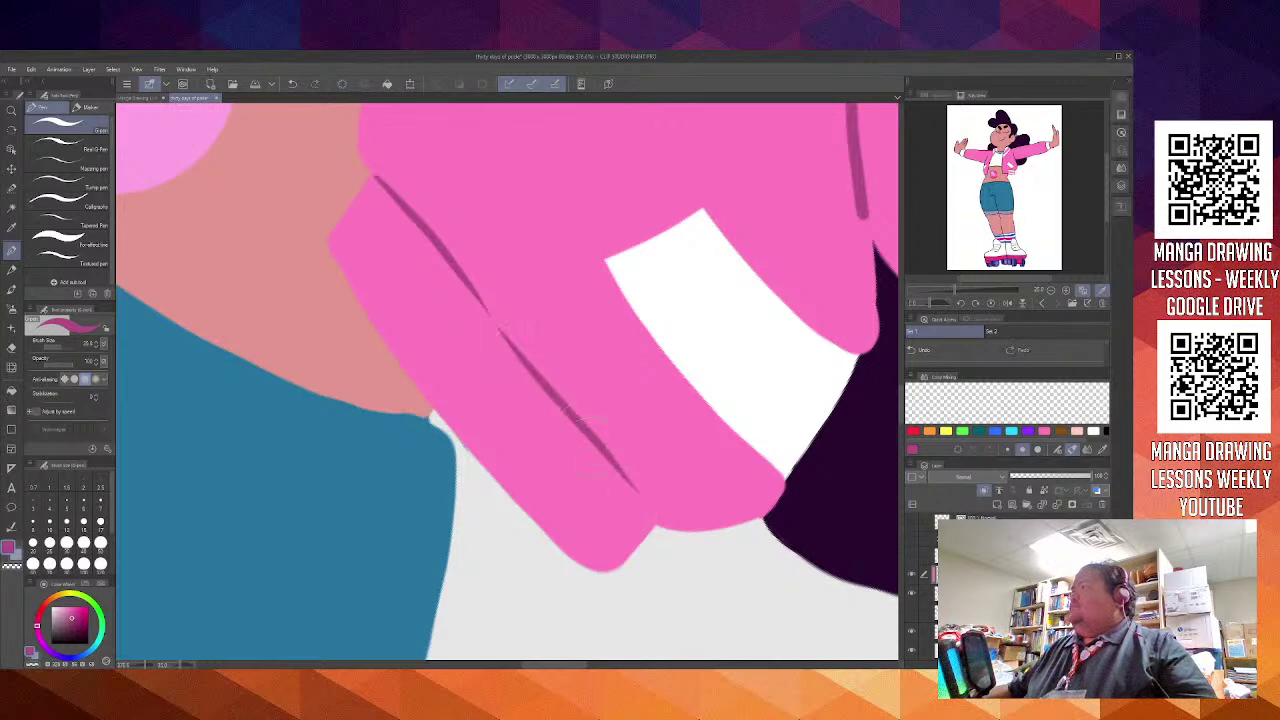
key(ctrl+z)
drag(497, 332, 648, 500)
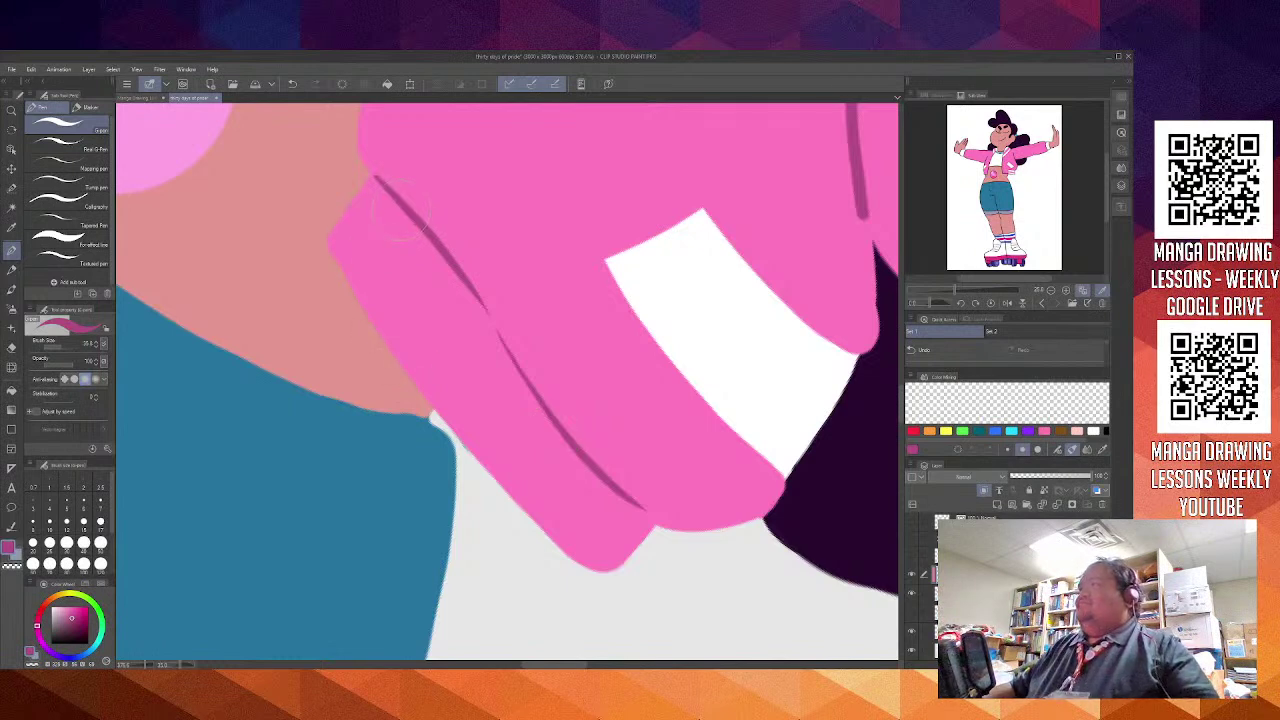
Draw a slim tapered rib line down the ponytail-side hem band near its inner end
drag(399, 215, 338, 320)
key(ctrl+z)
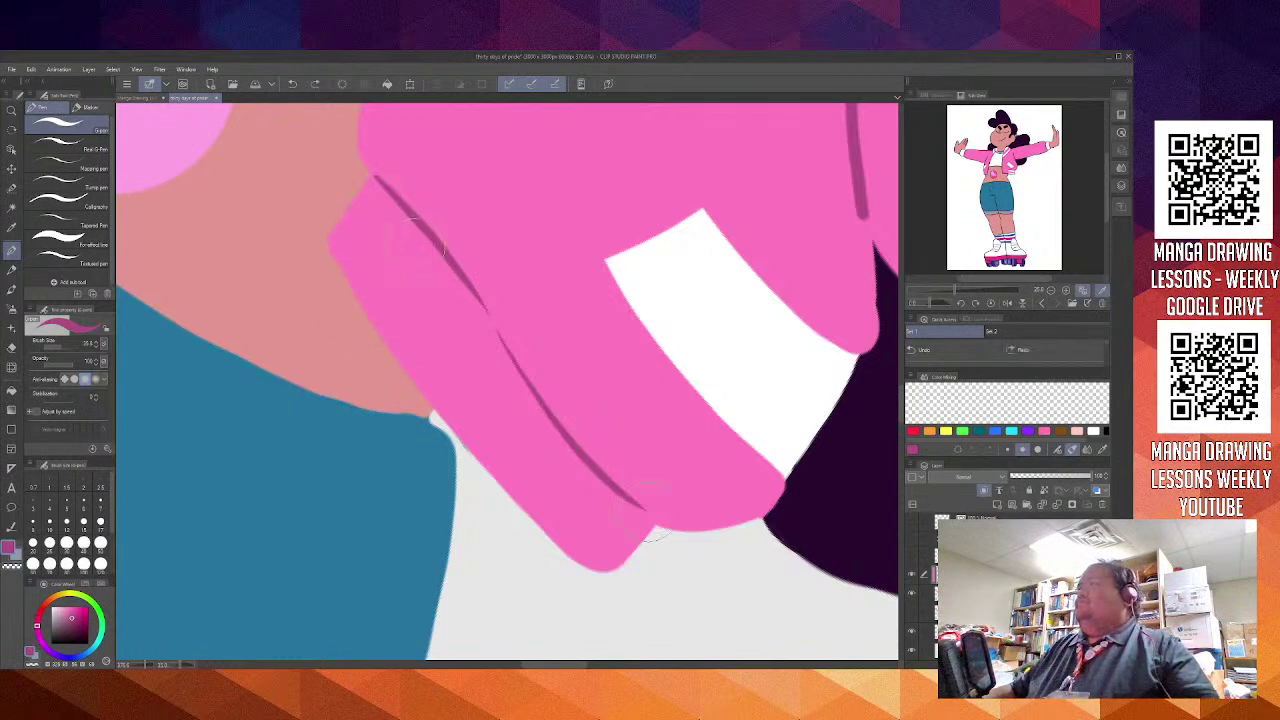
drag(651, 512, 684, 372)
drag(330, 338, 340, 452)
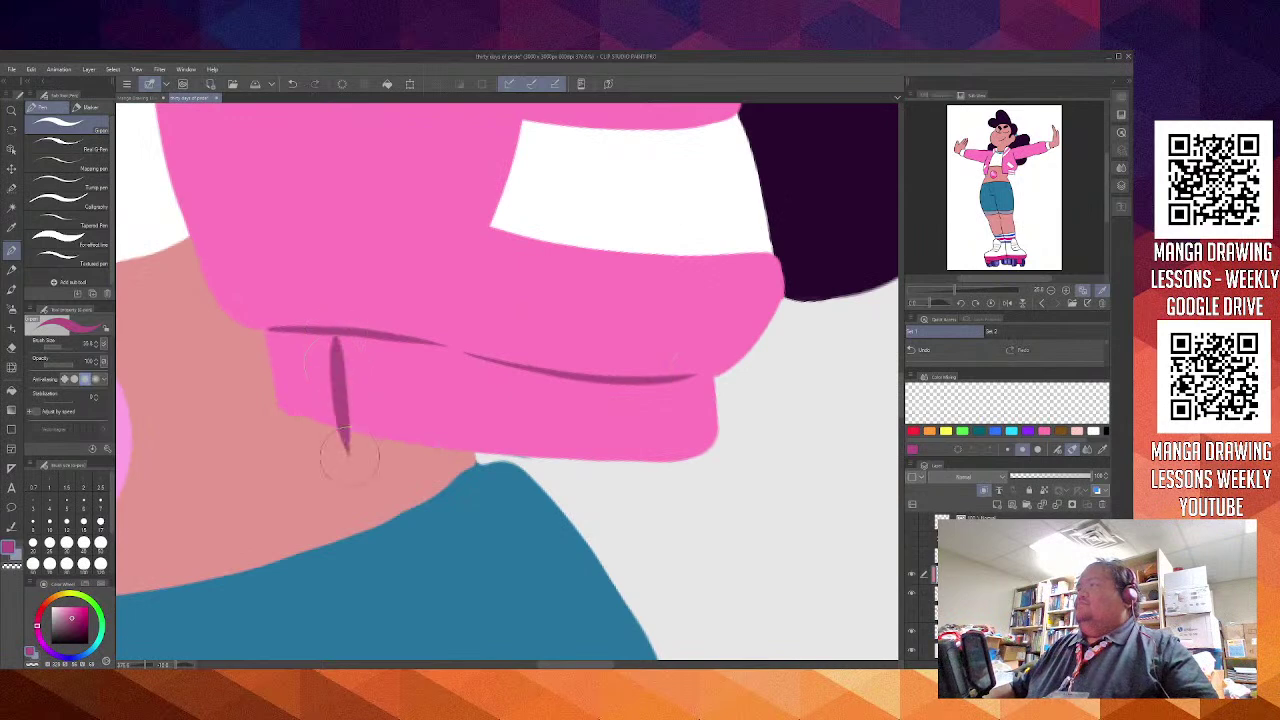
key(ctrl+z)
drag(335, 338, 347, 448)
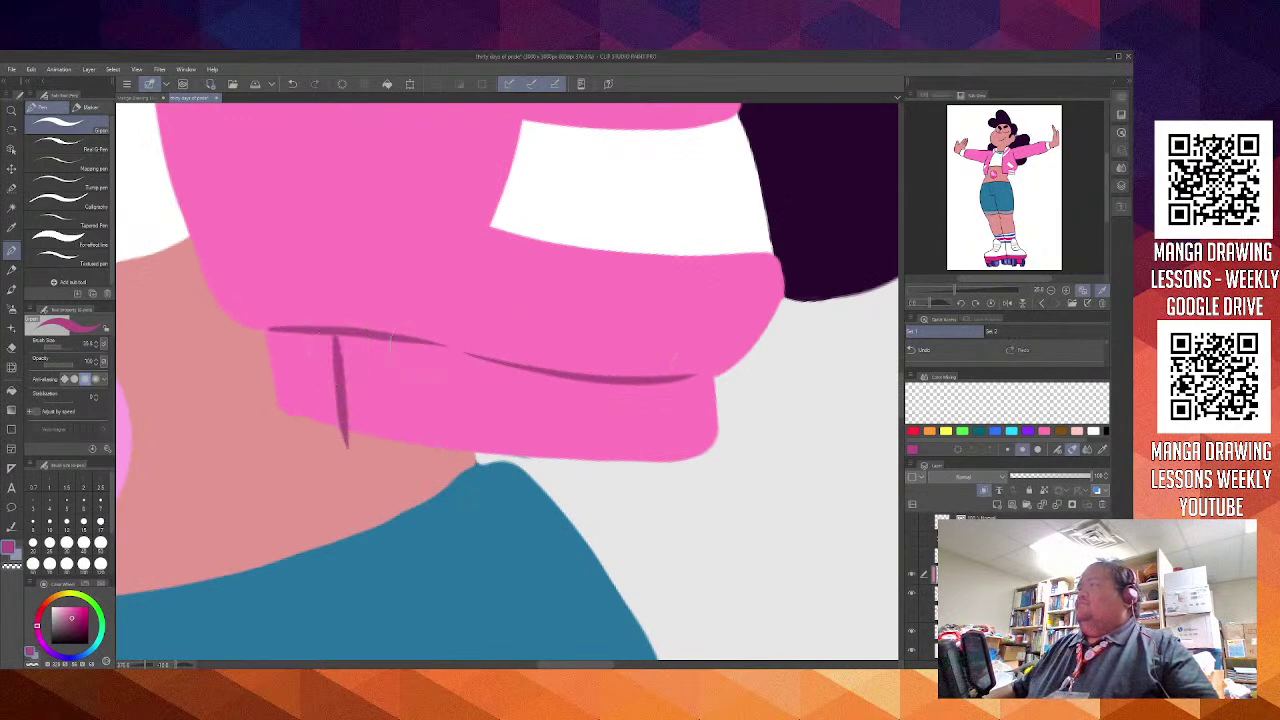
Draw a second, slightly slanted tapered rib line beneath the end of the first seam segment on the ponytail-side hem band
drag(420, 342, 428, 465)
key(ctrl+z)
drag(420, 344, 430, 468)
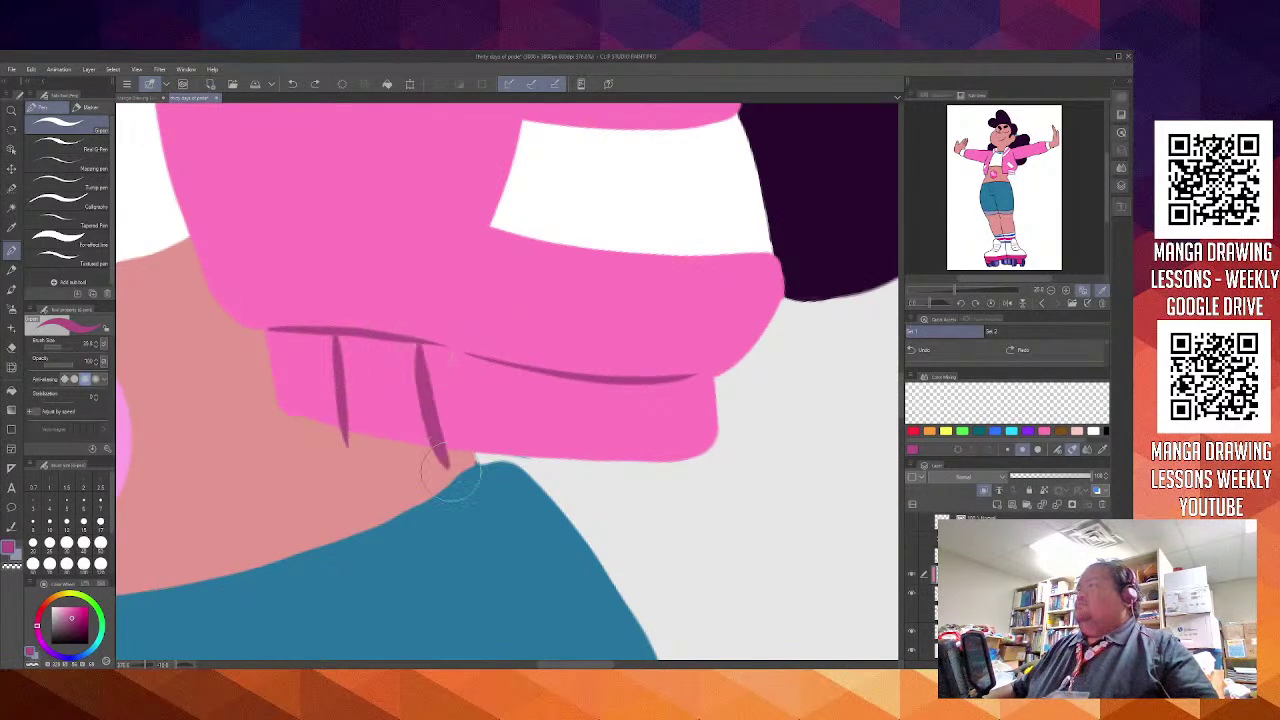
key(ctrl+z)
drag(407, 342, 432, 464)
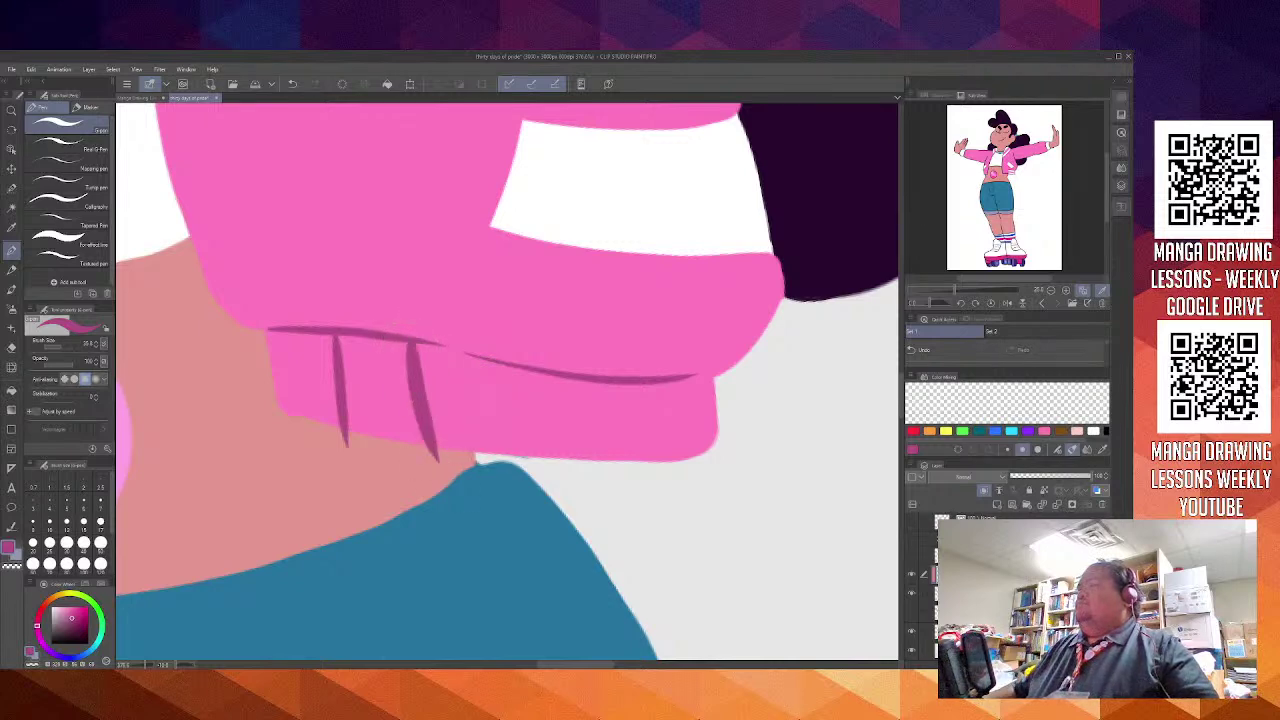
key(ctrl+z)
drag(408, 347, 436, 460)
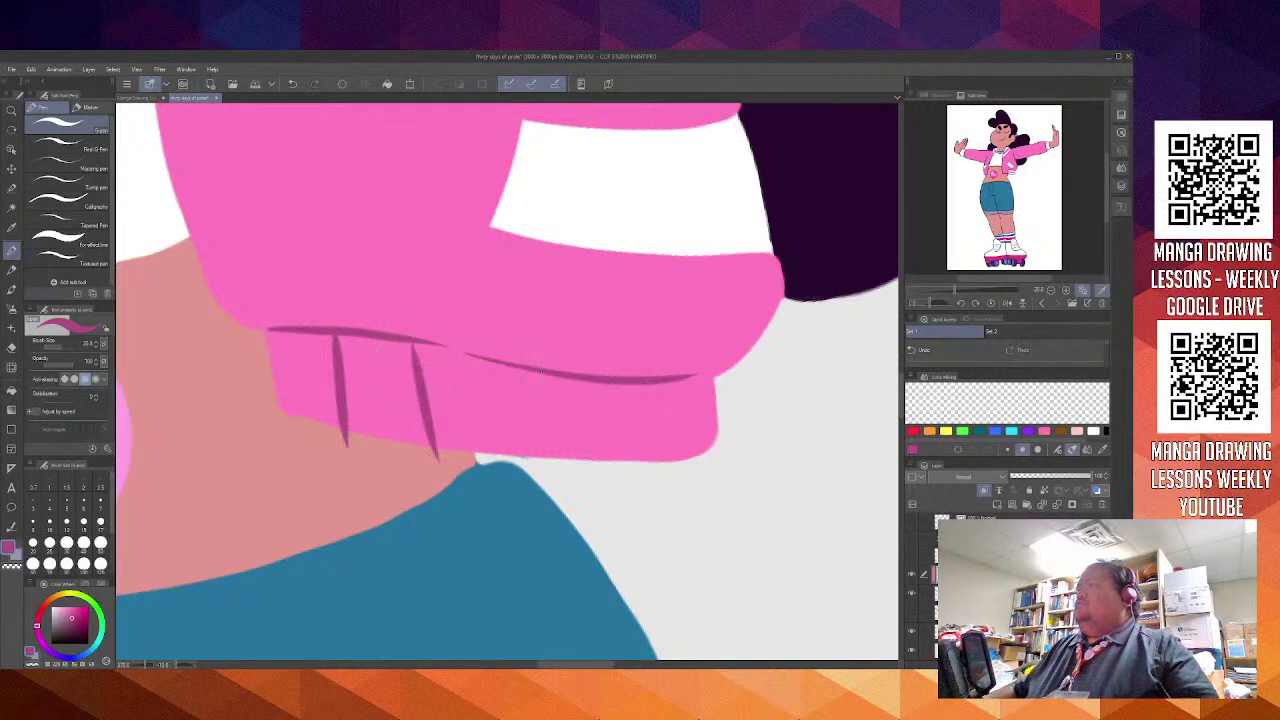
Draw three more evenly spaced rib lines across the outer half of the ponytail-side hem band
drag(508, 364, 514, 456)
key(ctrl+z)
drag(497, 364, 512, 456)
drag(580, 379, 587, 458)
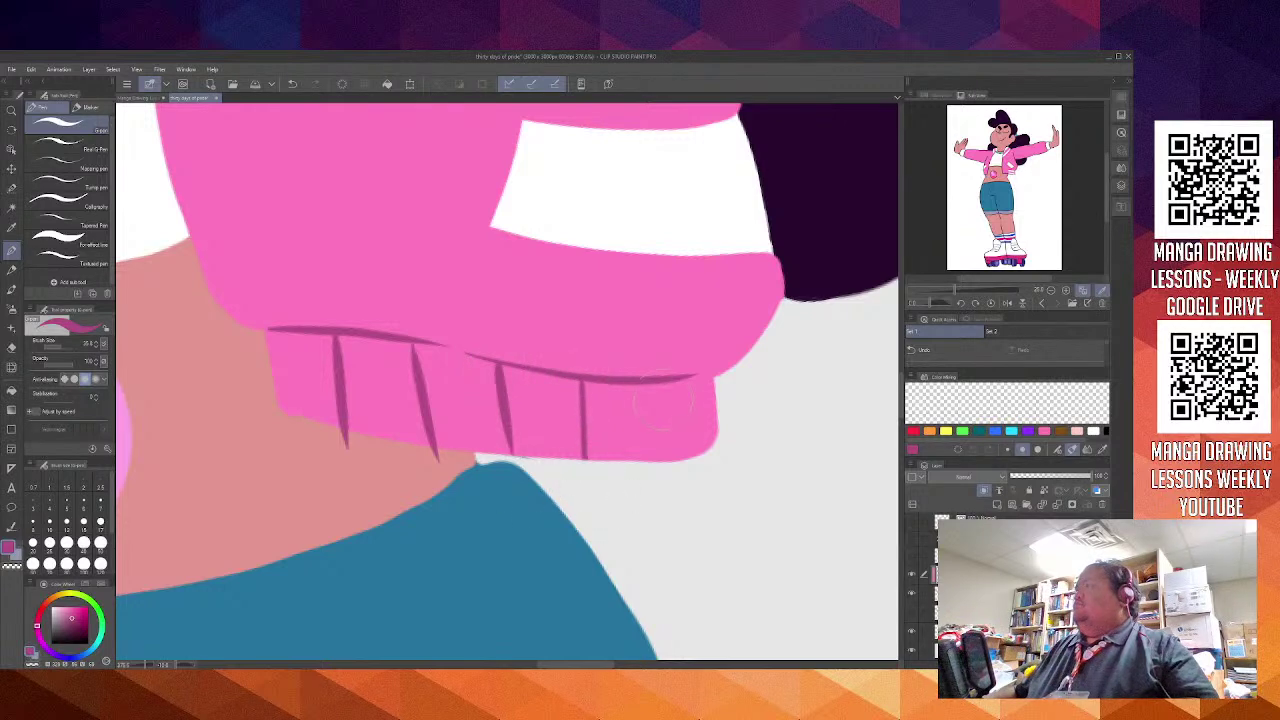
key(ctrl+z)
drag(577, 378, 595, 460)
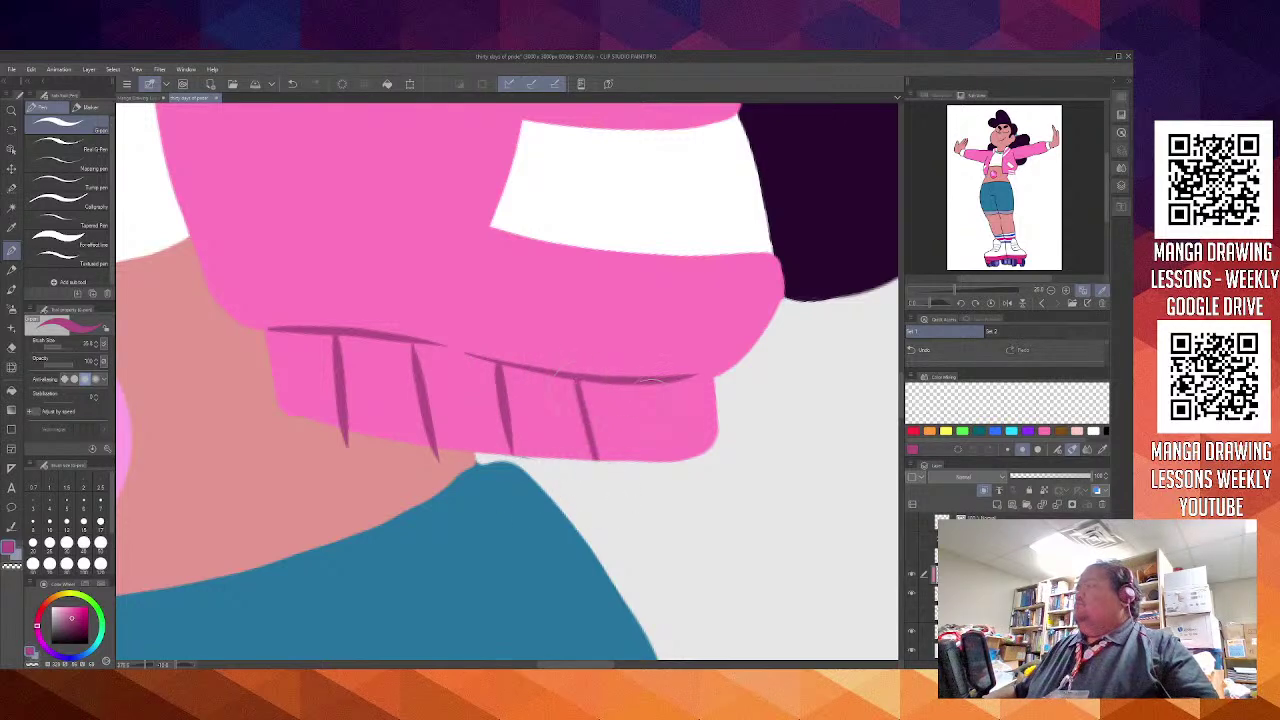
drag(664, 386, 678, 460)
key(ctrl+z)
drag(666, 386, 680, 460)
Erase the ends of the two innermost rib lines that overhang the ponytail-side hem band onto the skin
scroll(400, 486, up, 2)
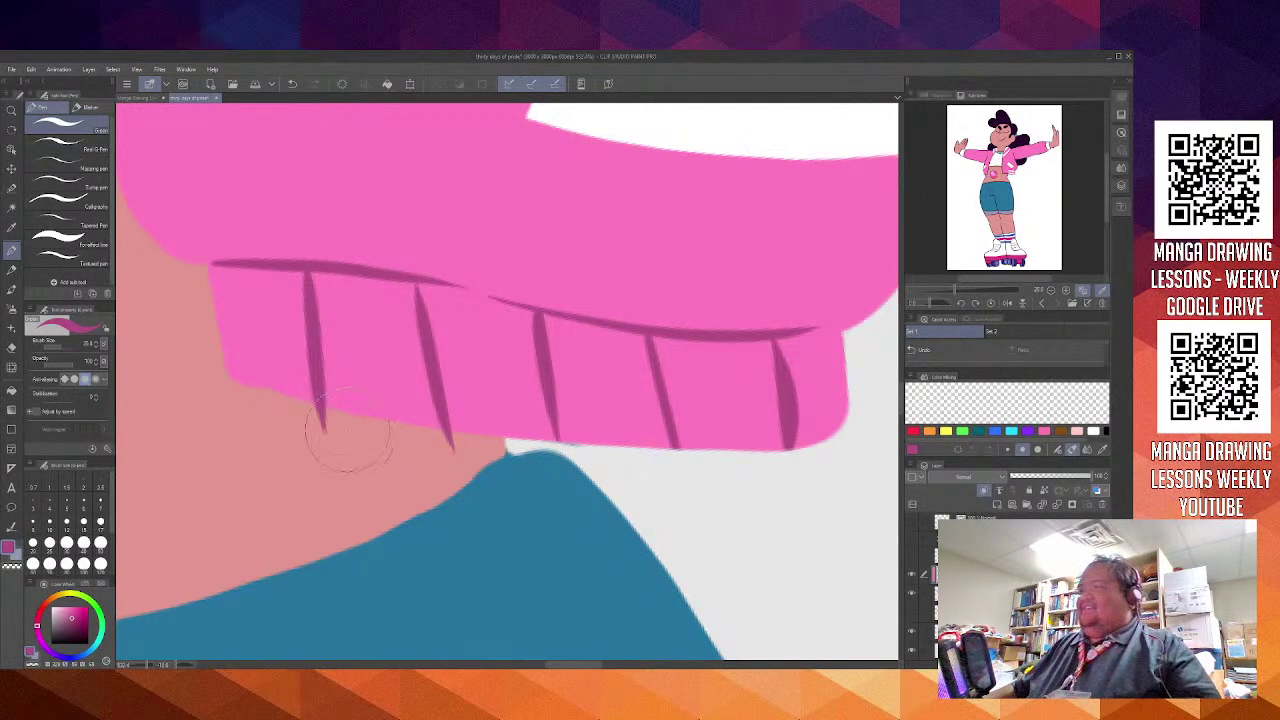
key(c)
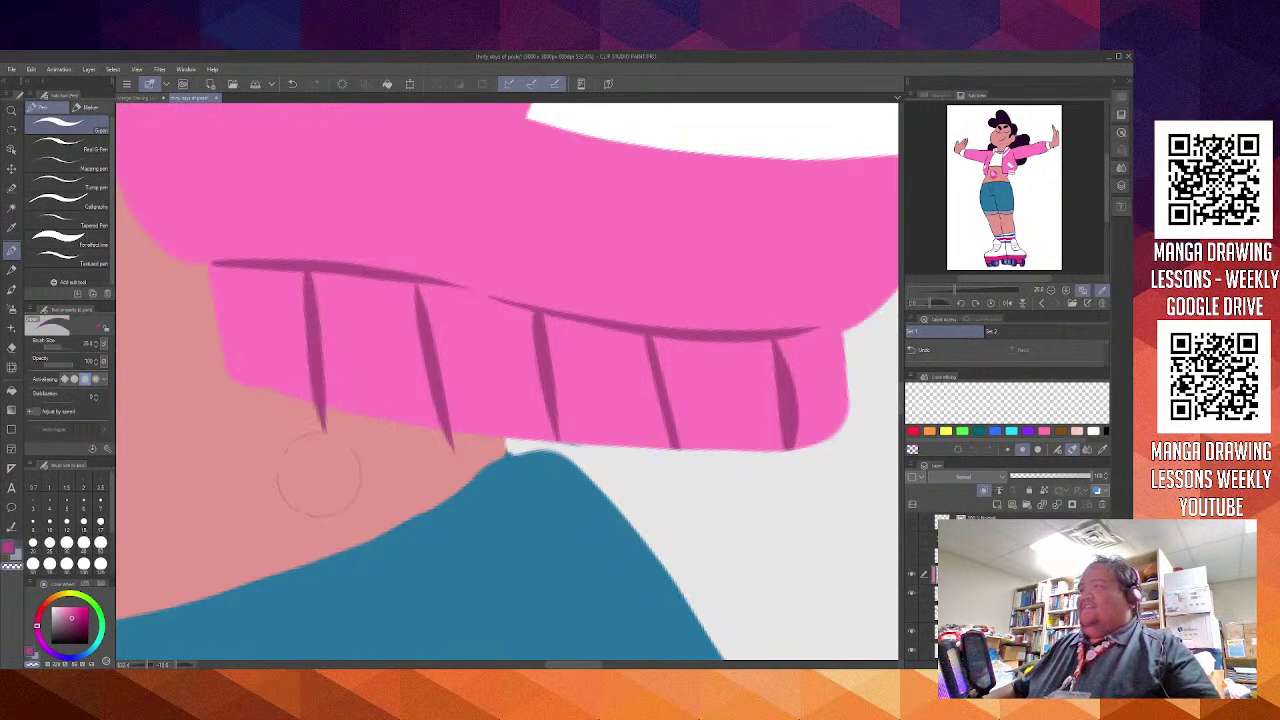
drag(322, 462, 309, 442)
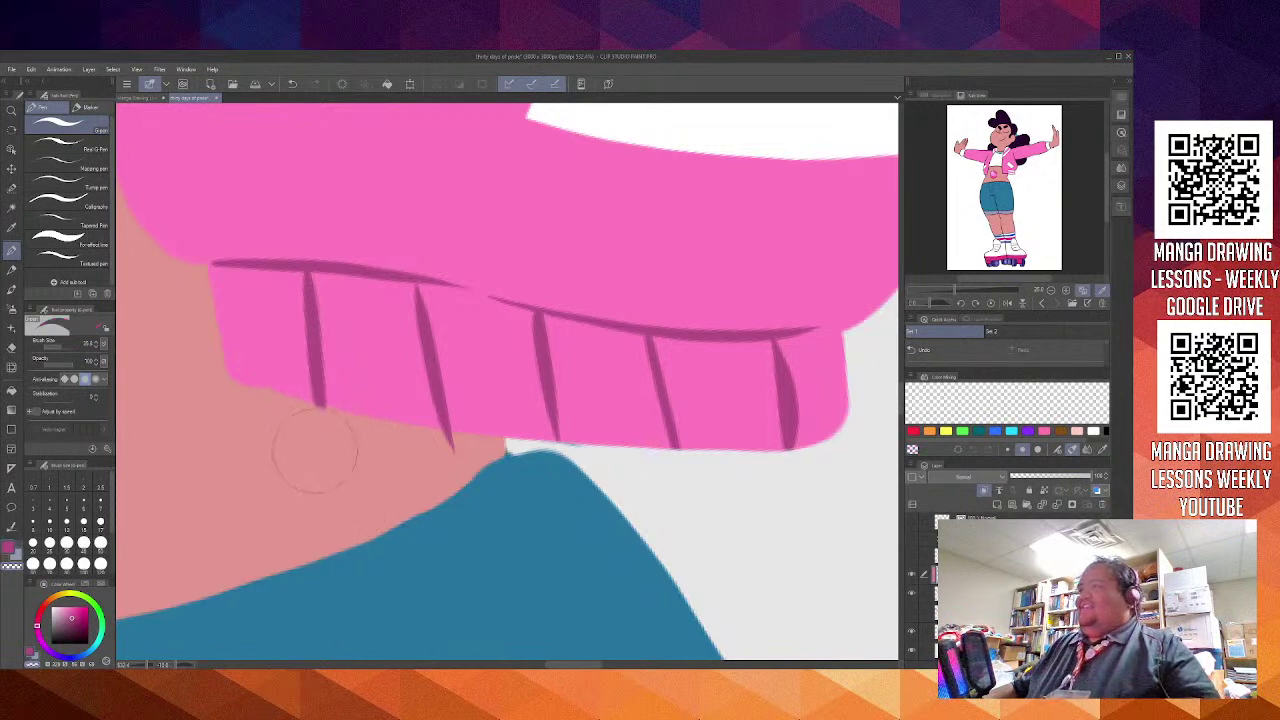
drag(454, 488, 446, 474)
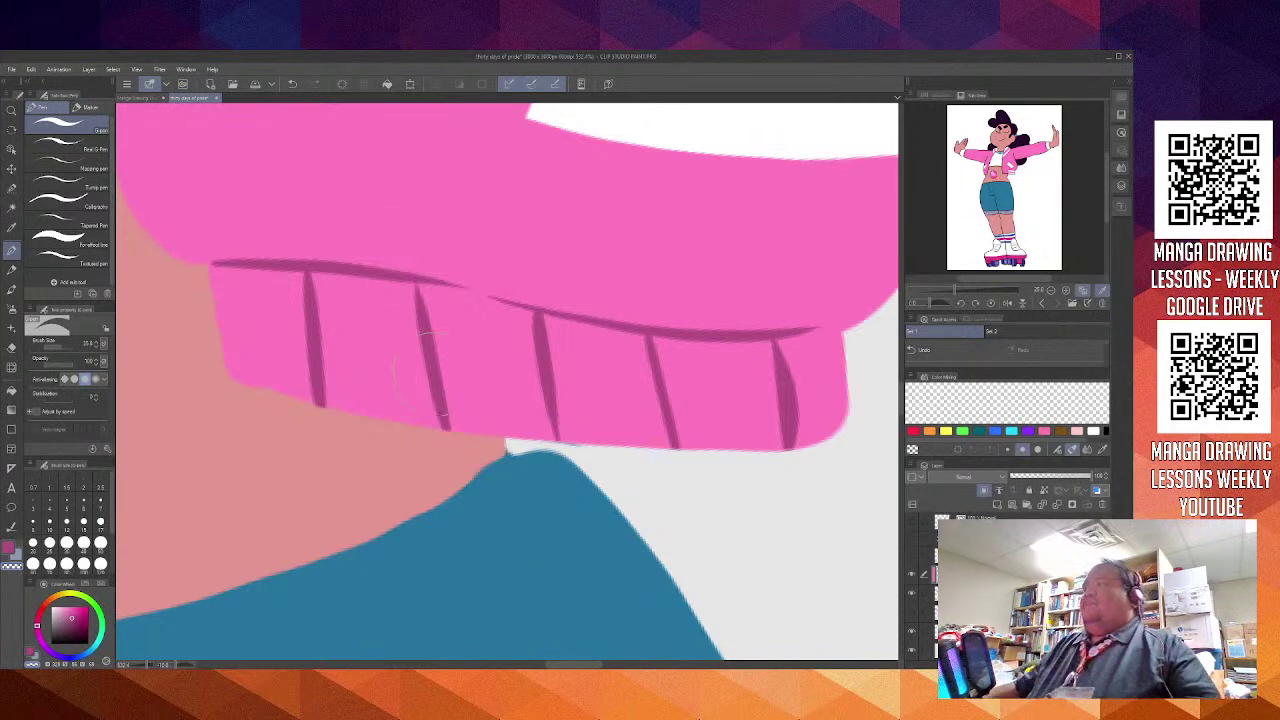
Switch from erasing with transparency back to painting with the darker magenta, ready at the sleeve away from the ponytail
scroll(415, 360, down, 6)
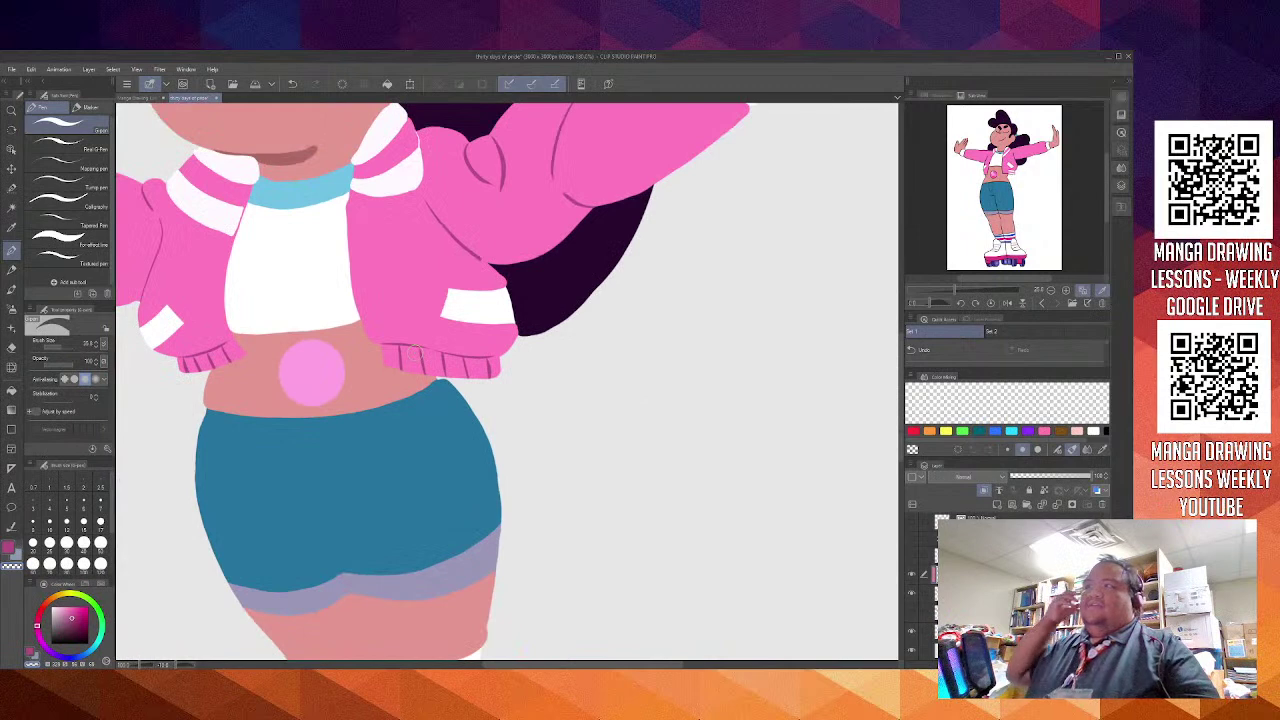
scroll(415, 355, down, 2)
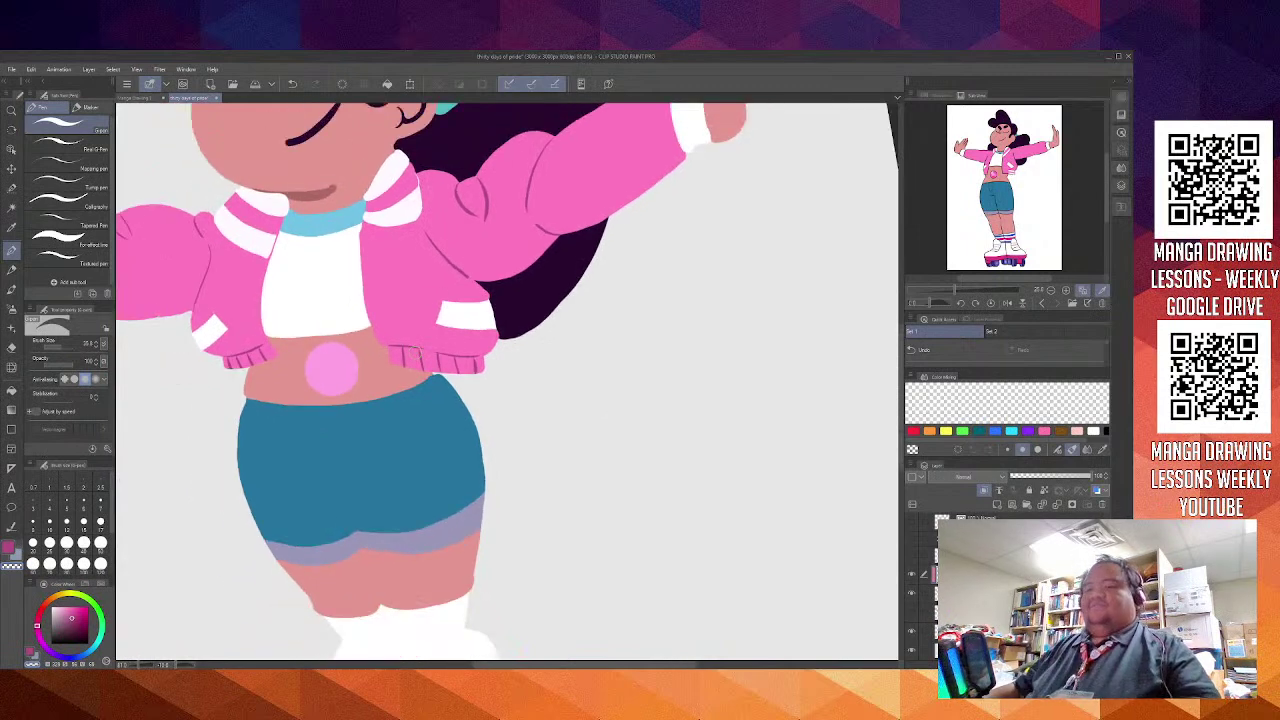
scroll(374, 377, down, 3)
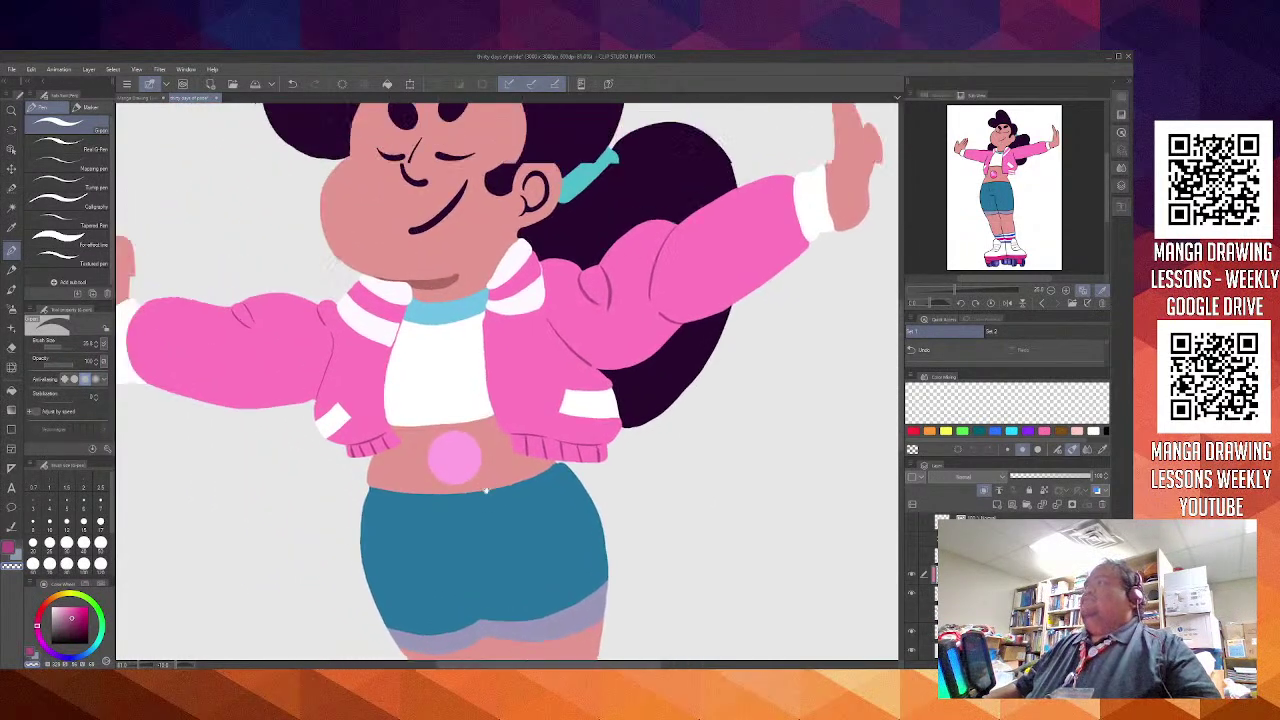
scroll(452, 456, down, 1)
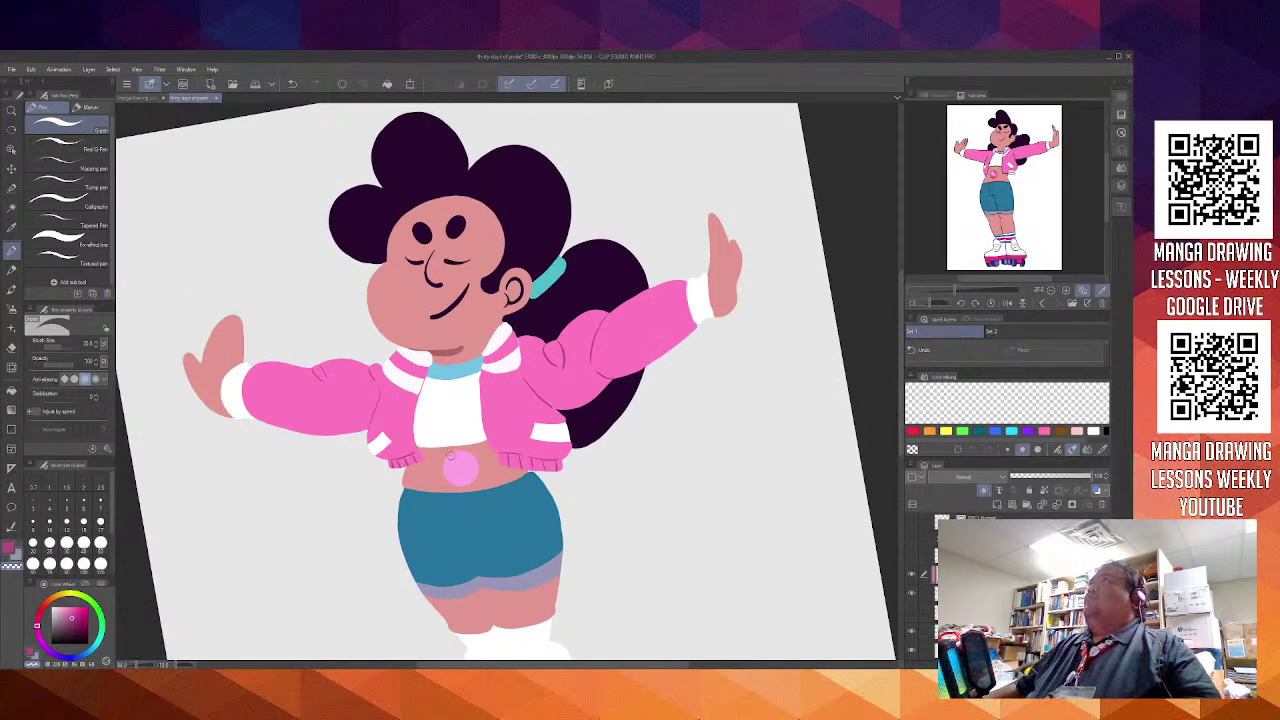
scroll(452, 457, up, 5)
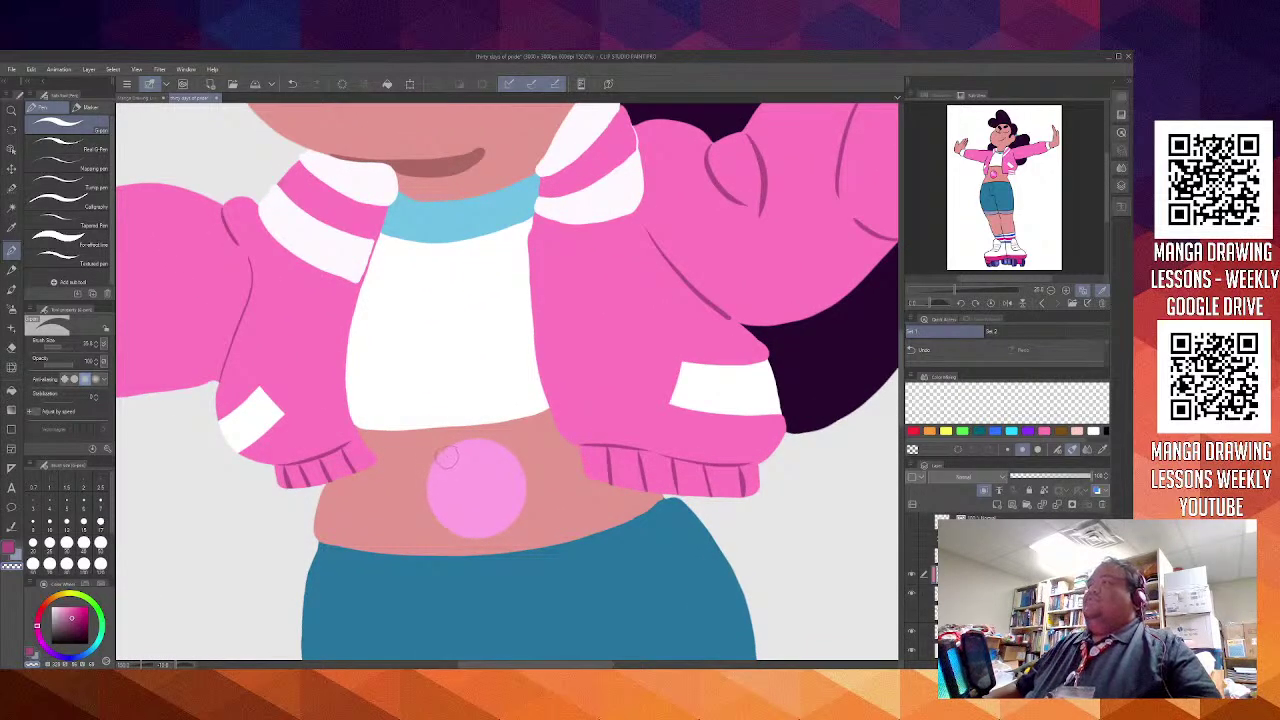
drag(255, 412, 431, 572)
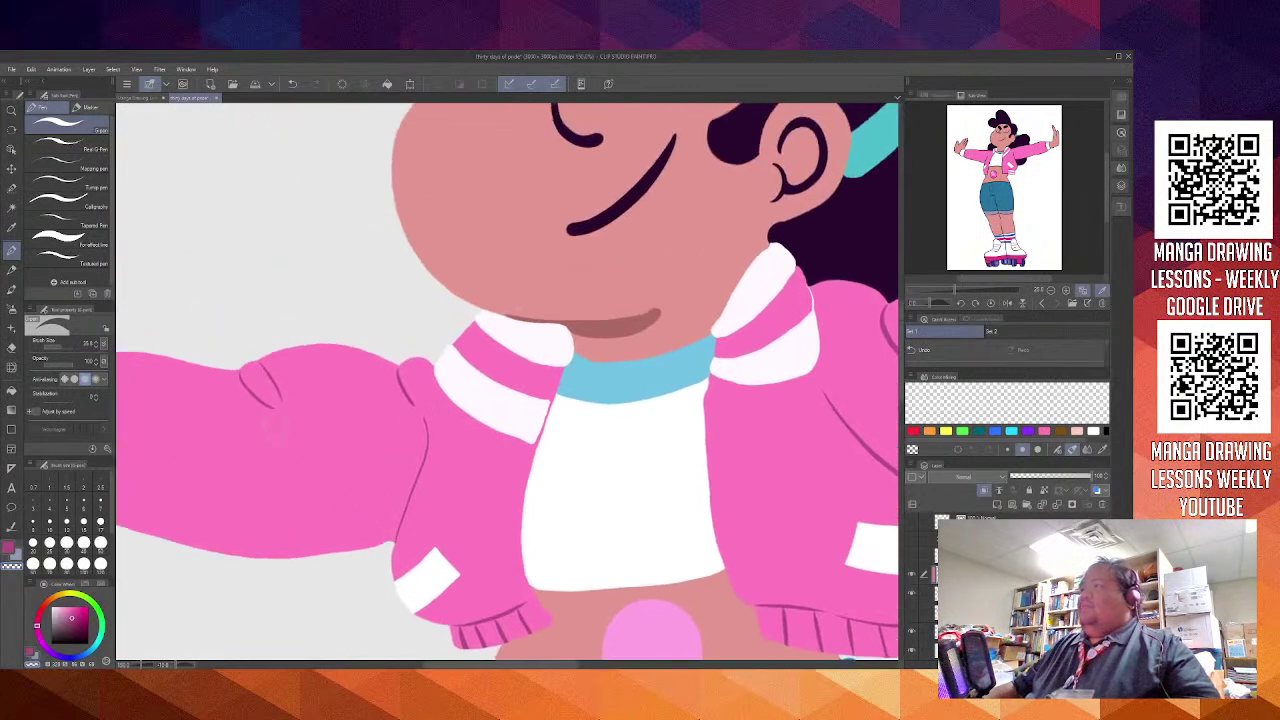
key(c)
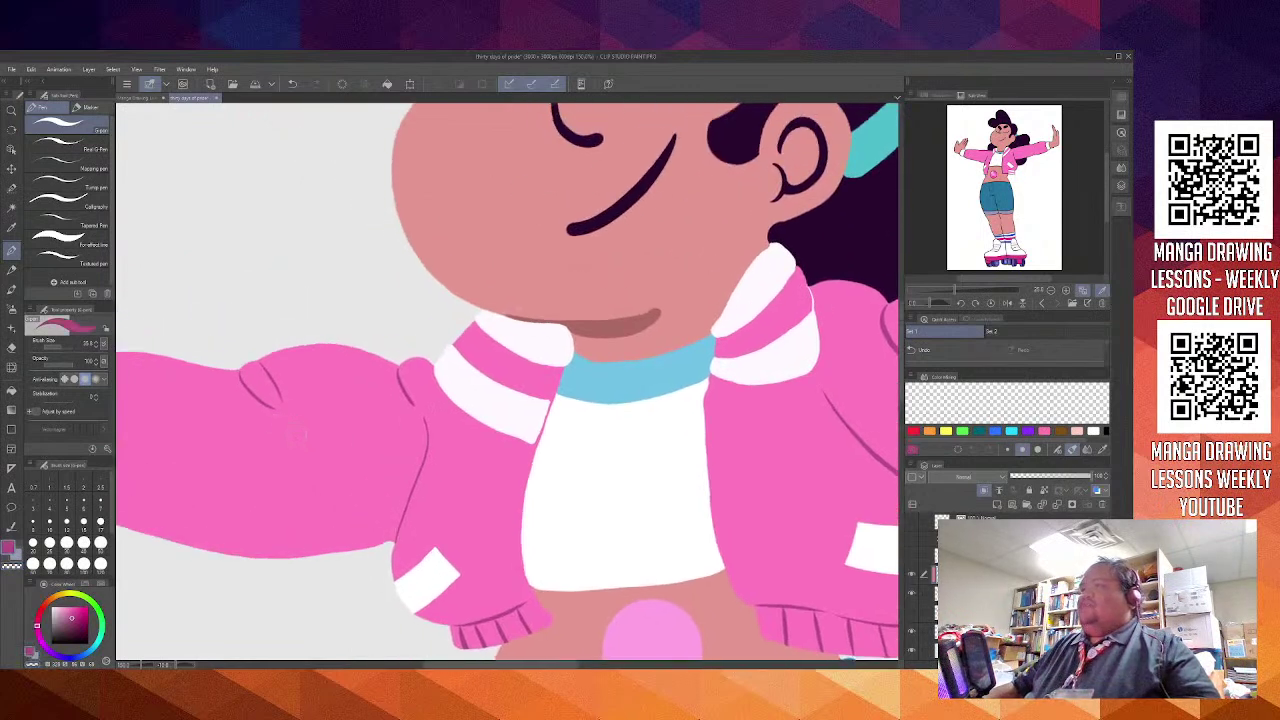
mouse_move(286, 417)
mouse_down()
mouse_move(302, 463)
mouse_move(368, 547)
mouse_up()
key(h)
key(ctrl+z)
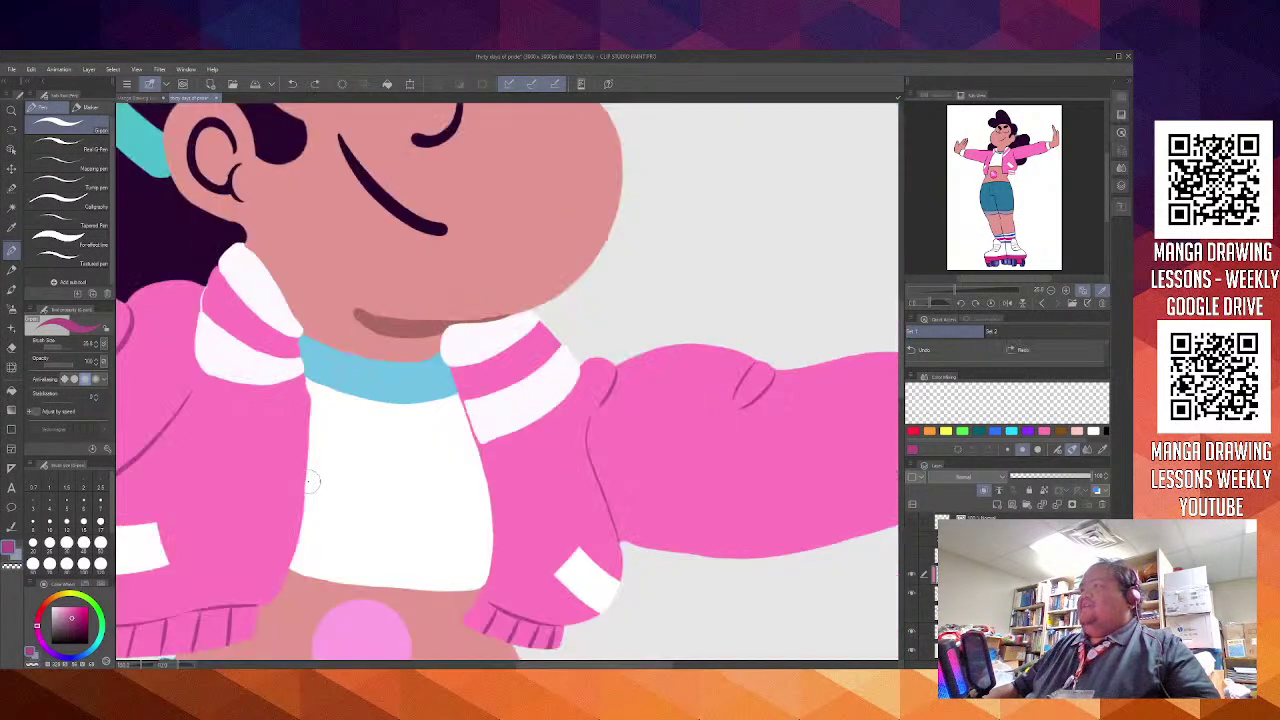
key(h)
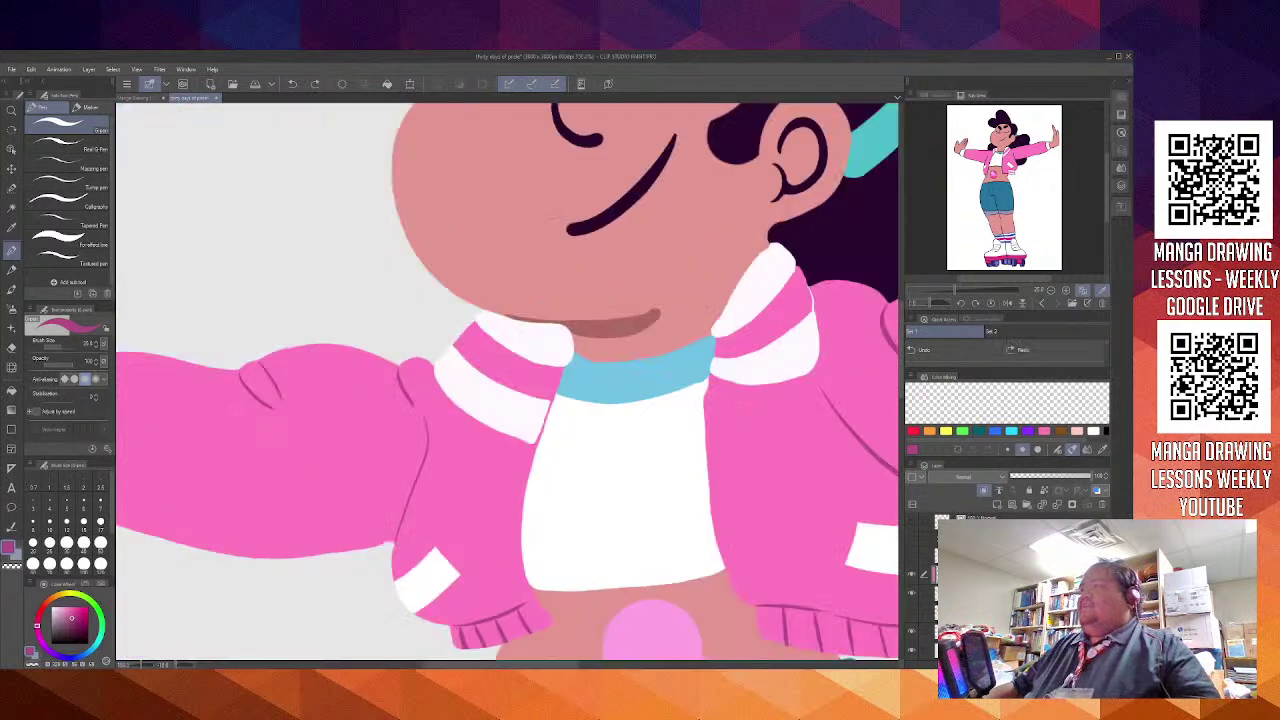
drag(283, 418, 362, 526)
key(ctrl+z)
drag(283, 418, 373, 536)
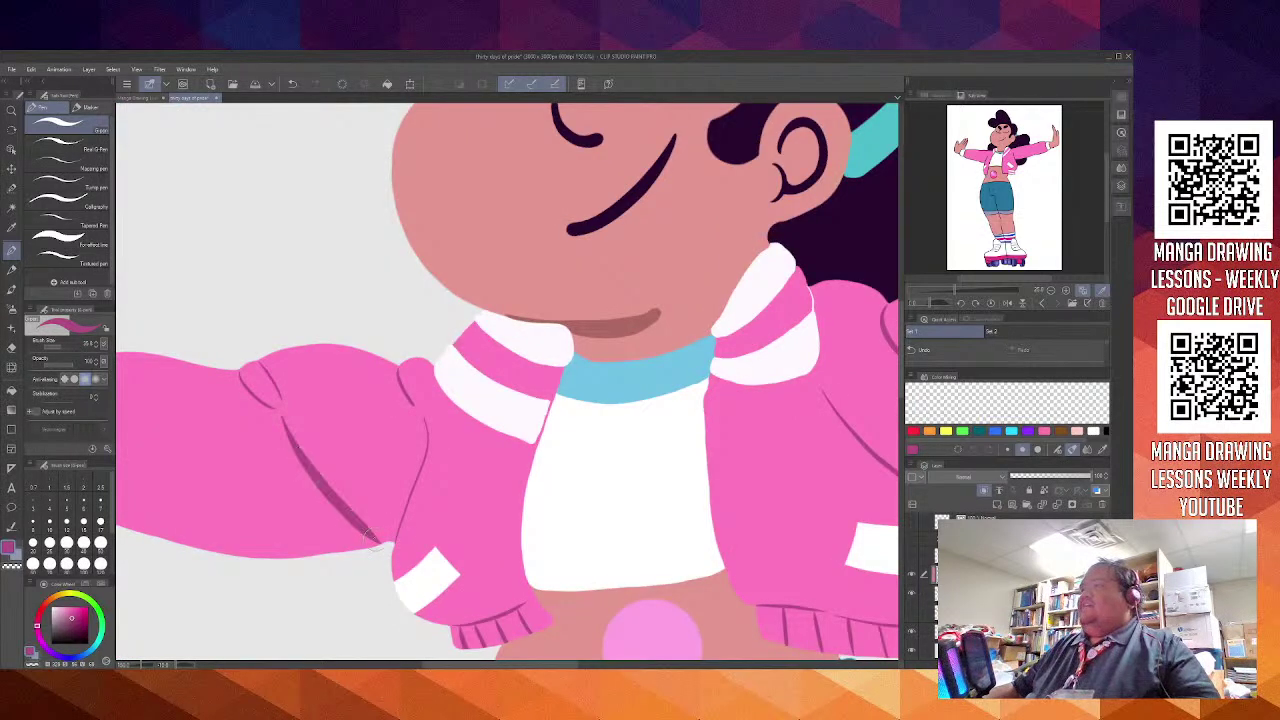
key(ctrl+z)
key(ctrl+y)
key(ctrl+z)
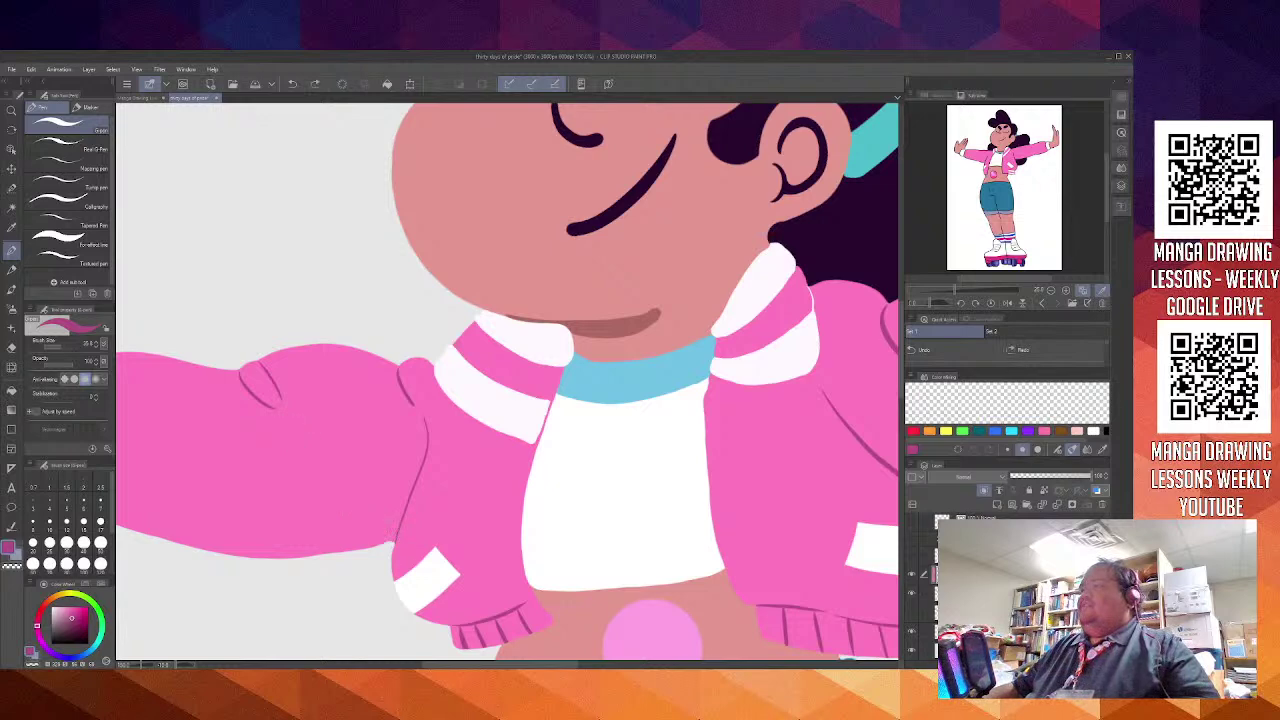
Draw a tapered curved fold from below the elbow crease to the armpit on the sleeve away from the ponytail
drag(280, 418, 376, 532)
drag(317, 490, 123, 431)
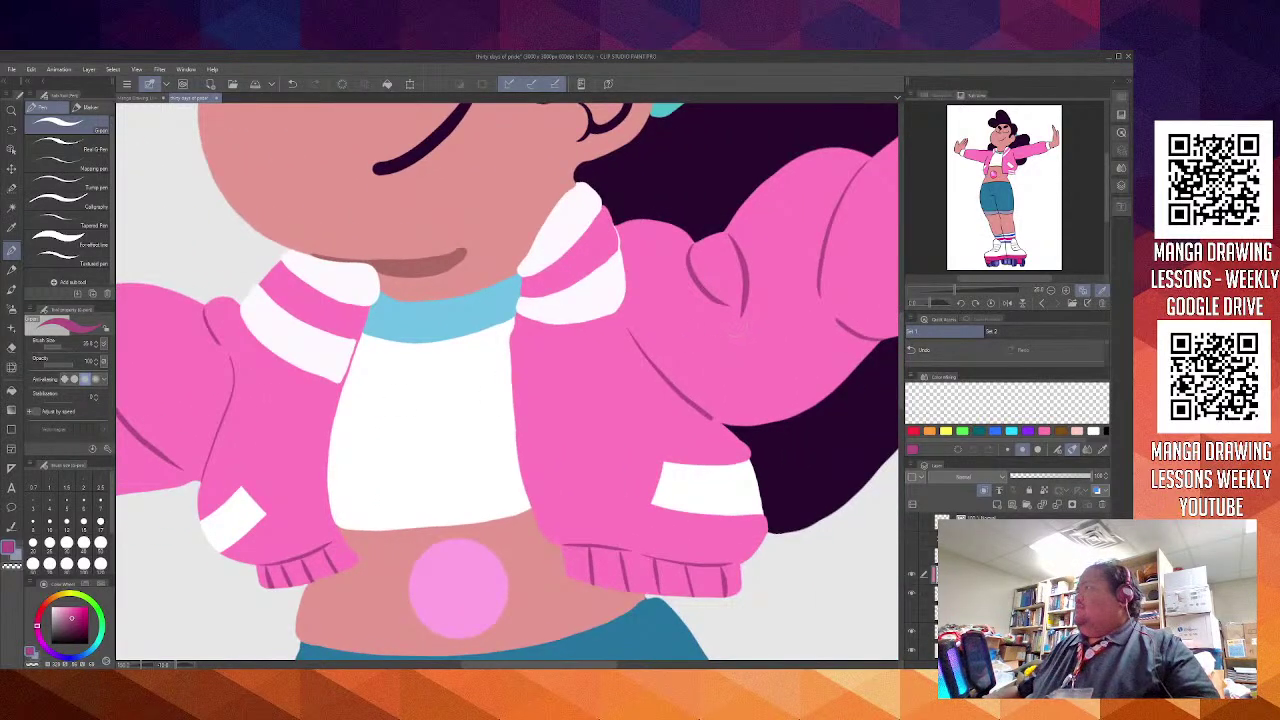
drag(736, 327, 700, 419)
key(ctrl+z)
drag(742, 330, 716, 418)
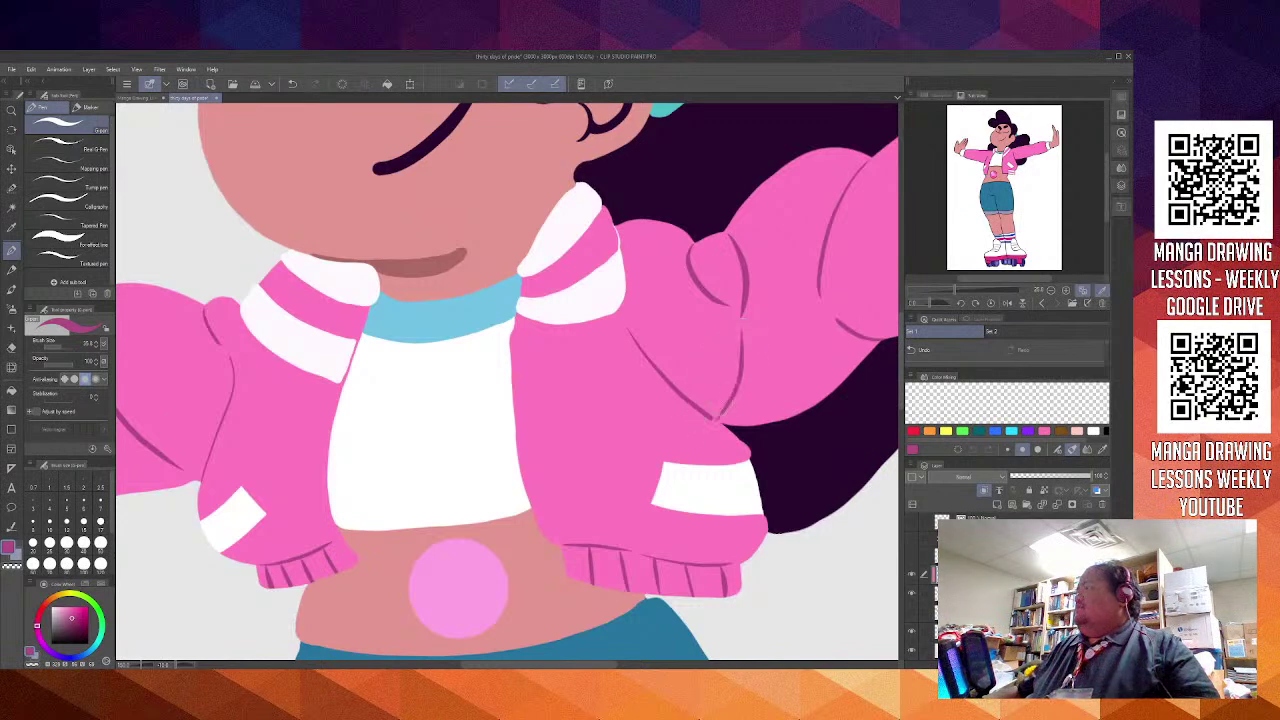
key(ctrl+z)
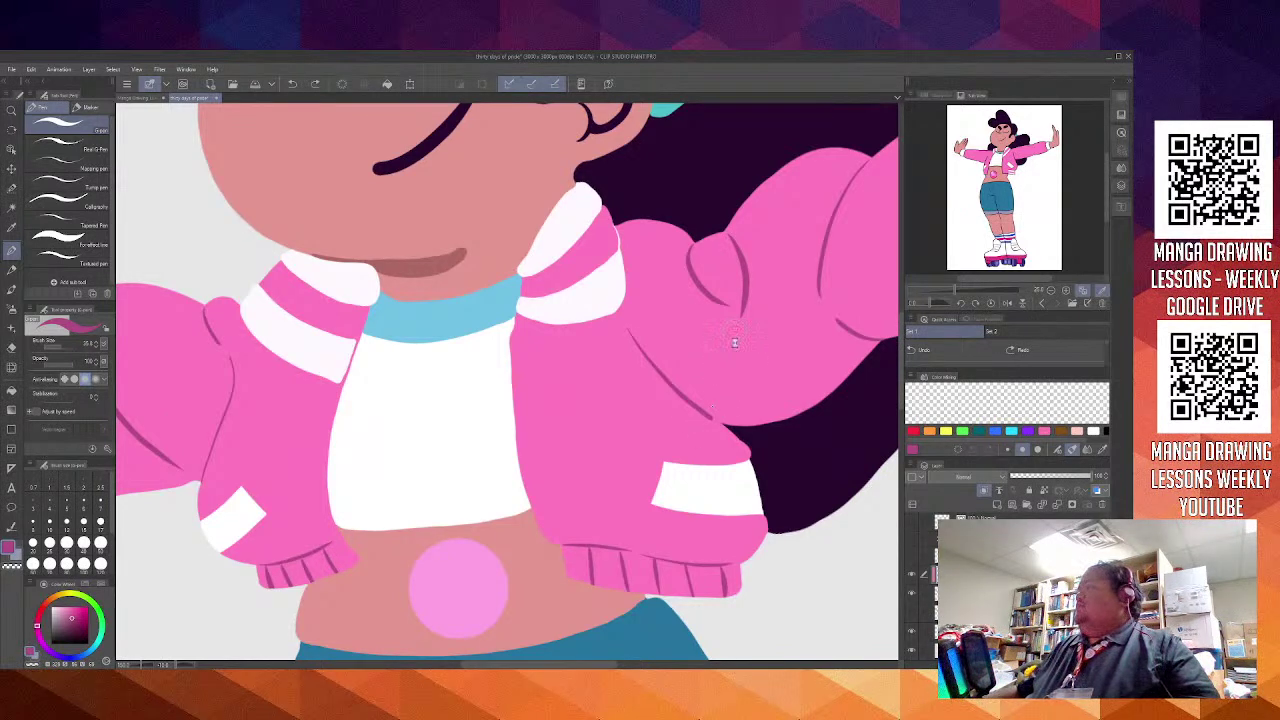
drag(736, 326, 710, 412)
key(ctrl+z)
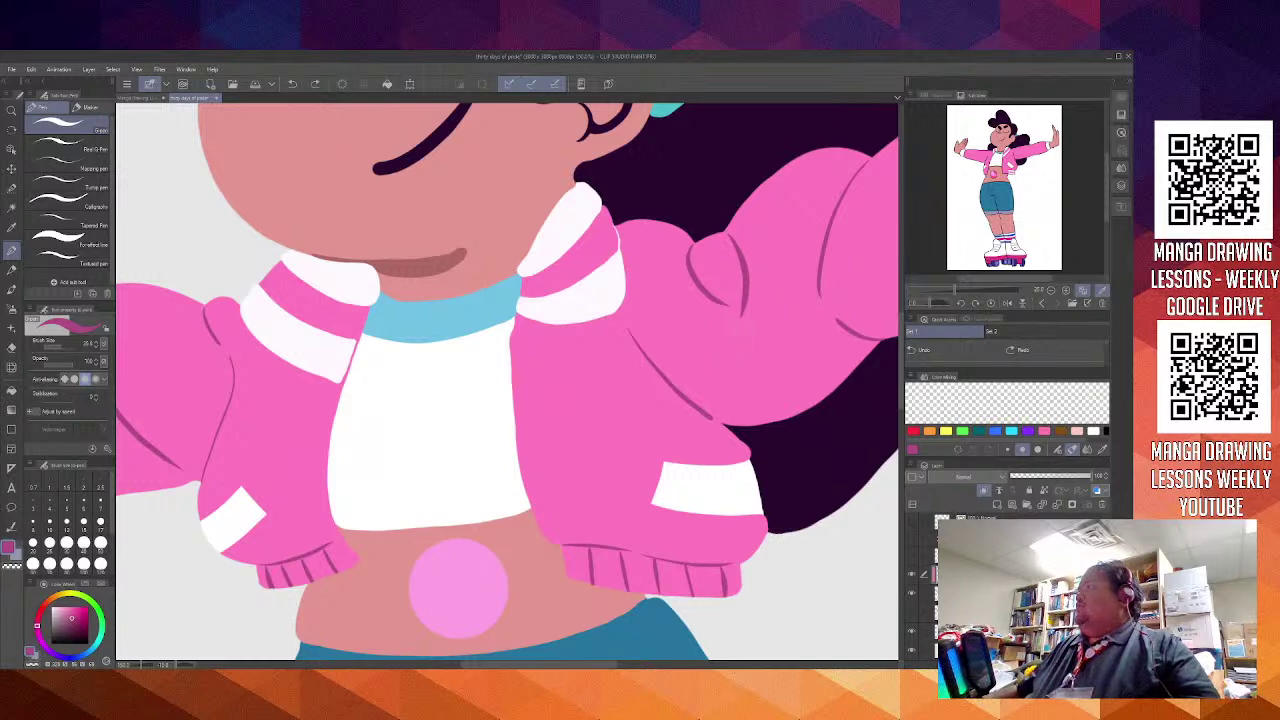
drag(736, 326, 710, 412)
key(ctrl+z)
Draw a short curved fold from the elbow crease to the armpit and a long fold slanting from the cuff to the underside on the ponytail-side sleeve
drag(736, 326, 710, 412)
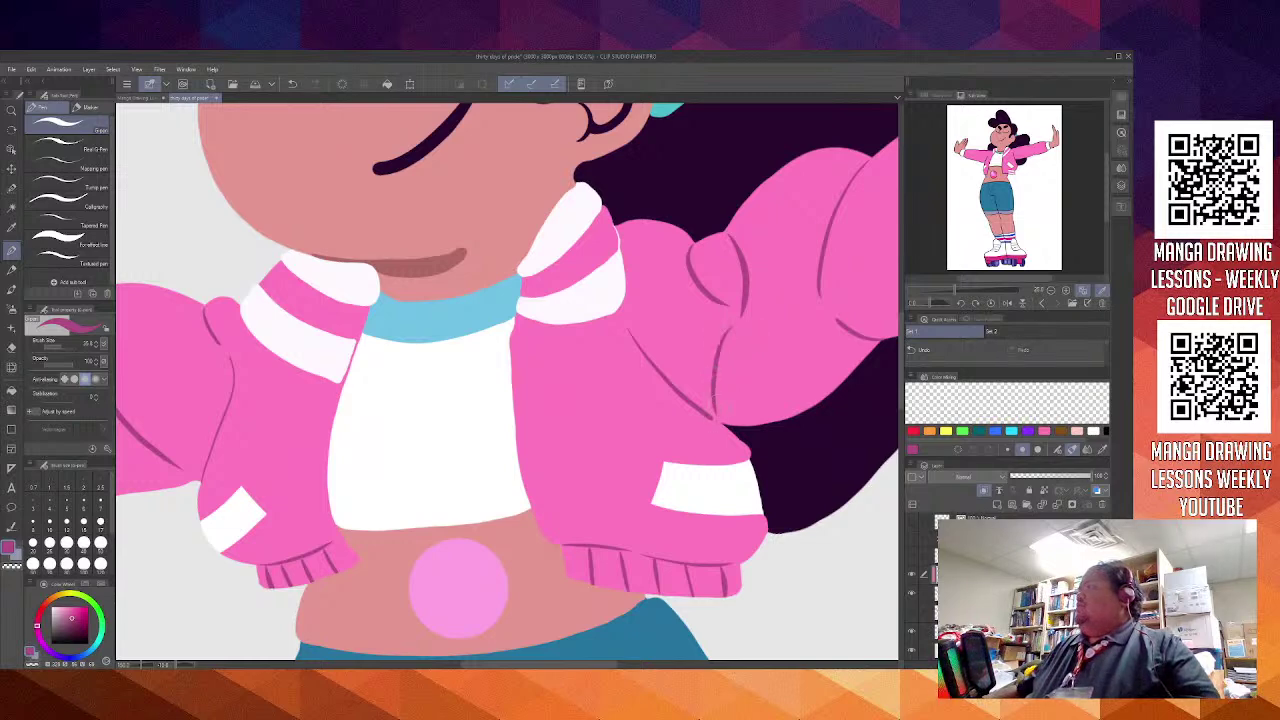
drag(602, 371, 394, 438)
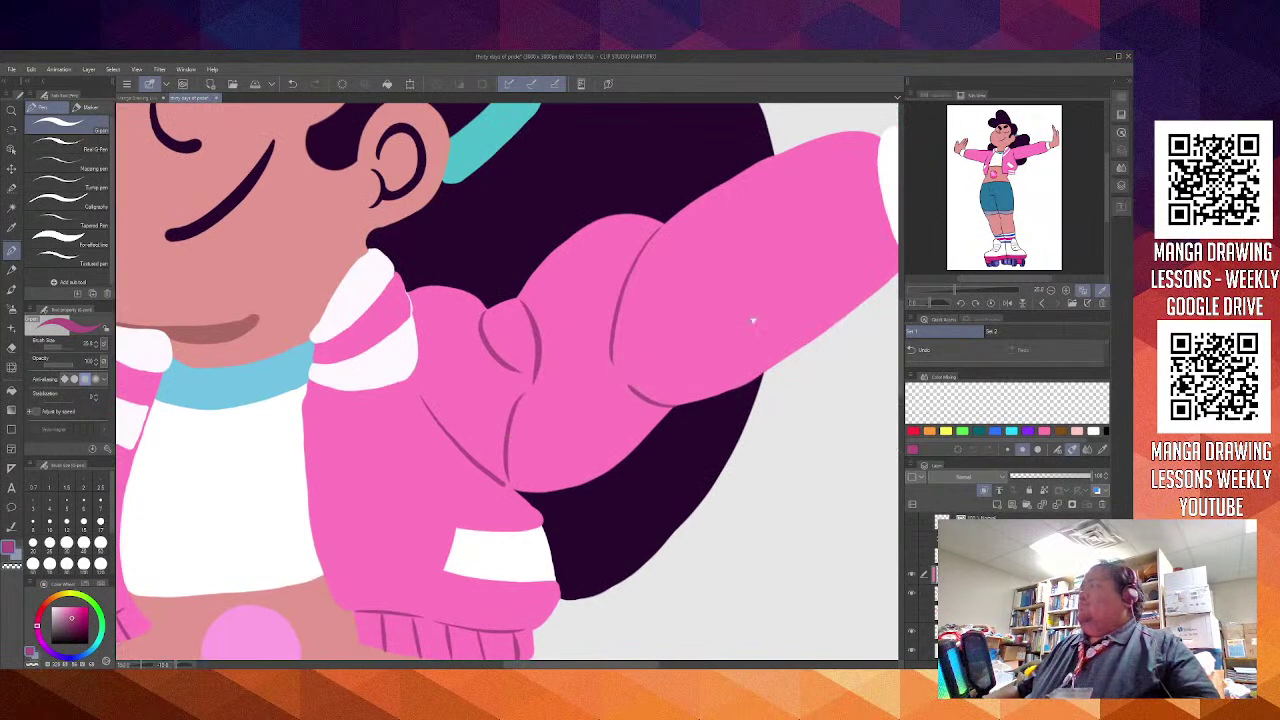
drag(753, 320, 630, 388)
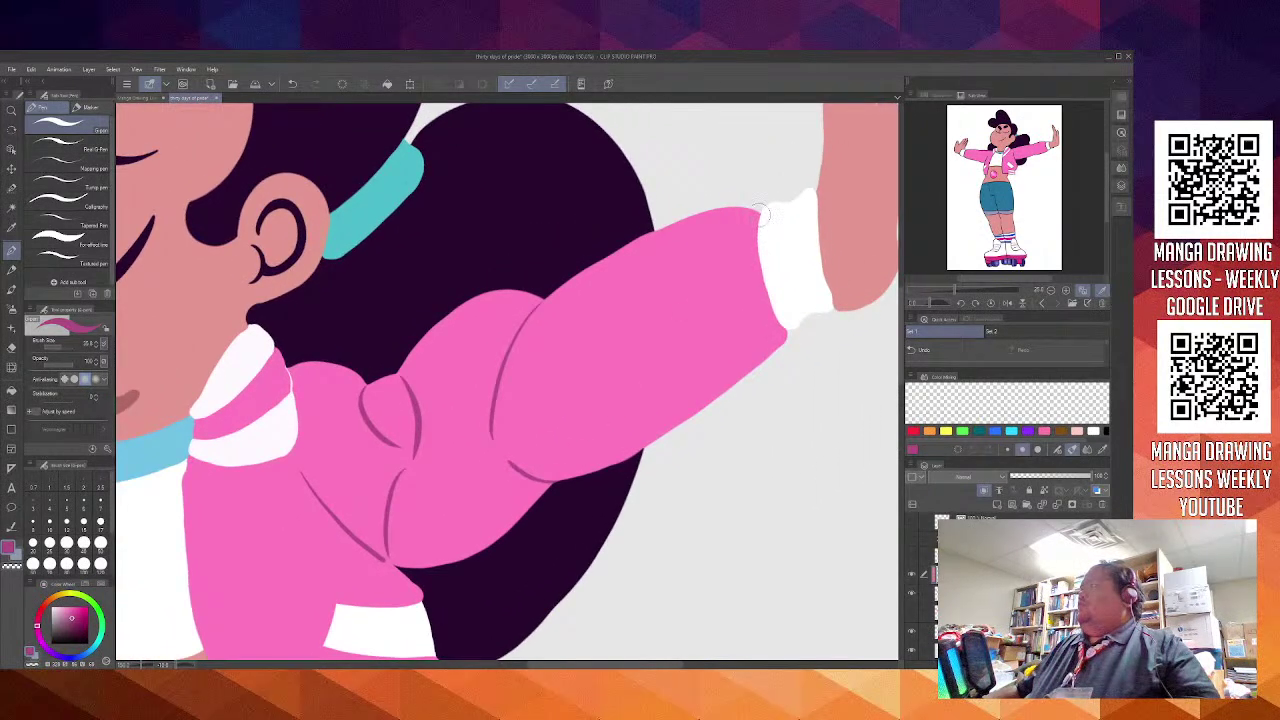
drag(758, 218, 716, 310)
key(ctrl+z)
drag(745, 226, 650, 422)
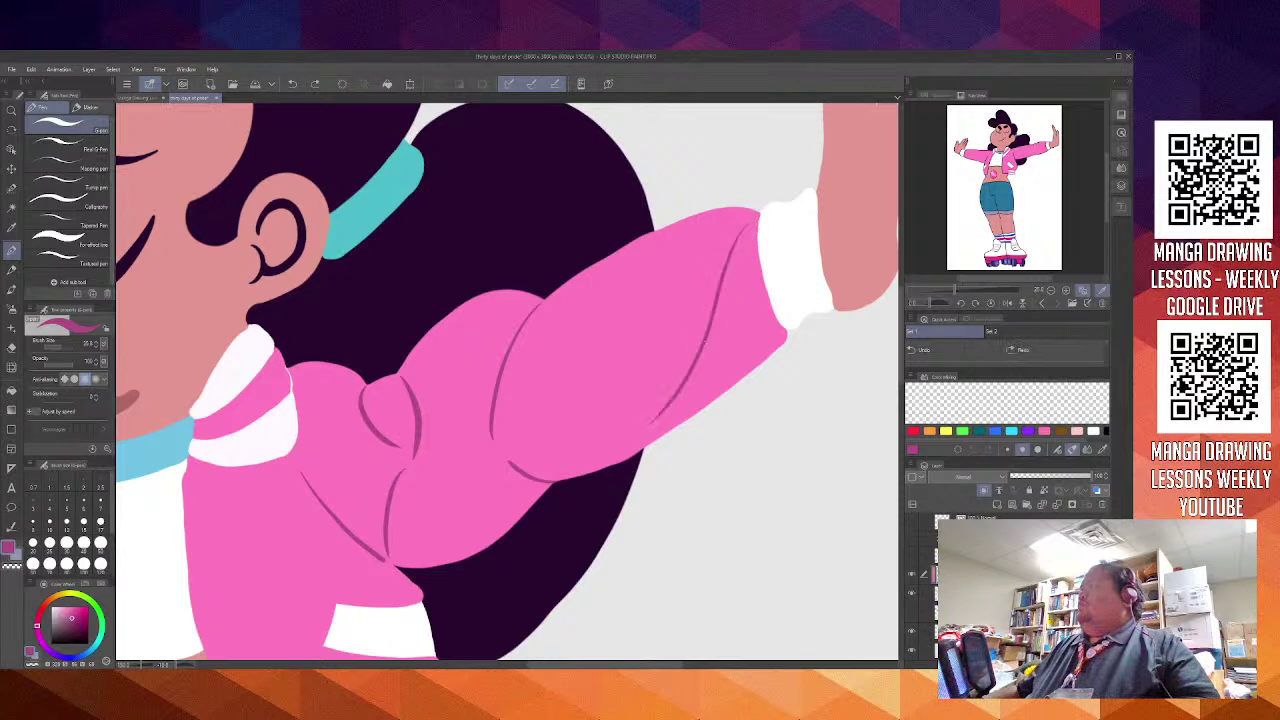
drag(511, 430, 970, 335)
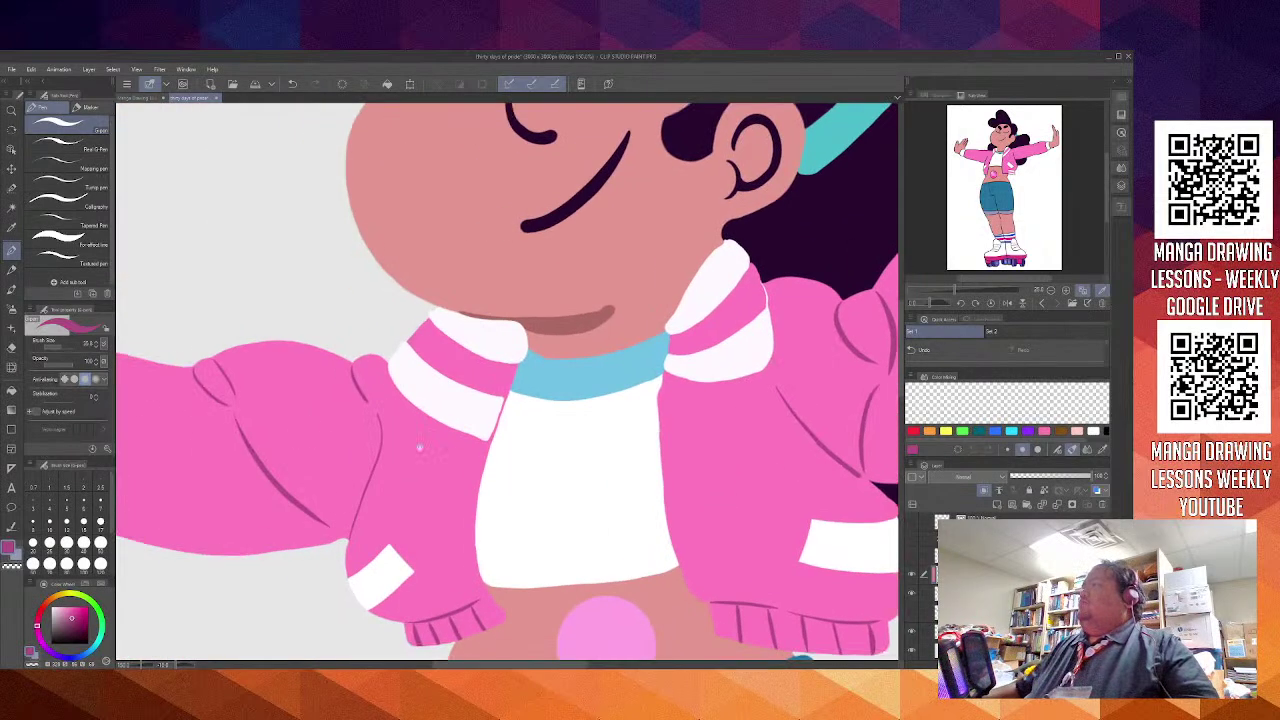
drag(340, 440, 568, 445)
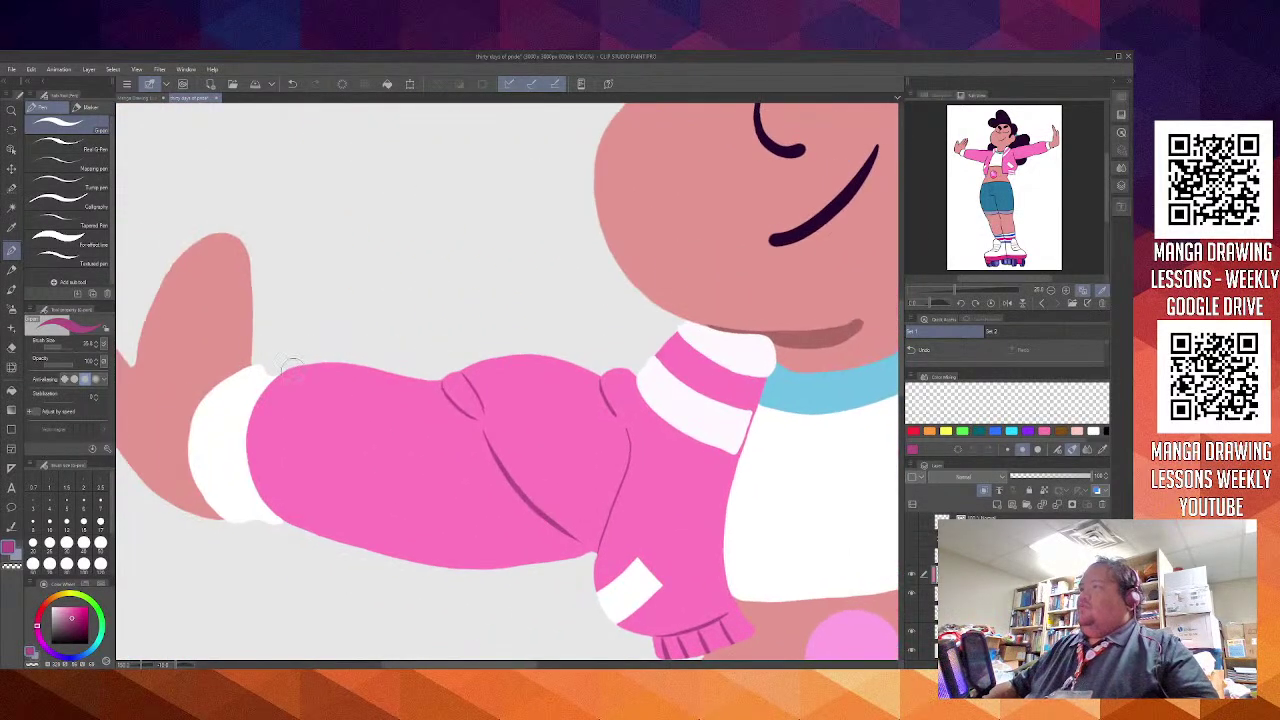
drag(320, 366, 470, 548)
key(ctrl+z)
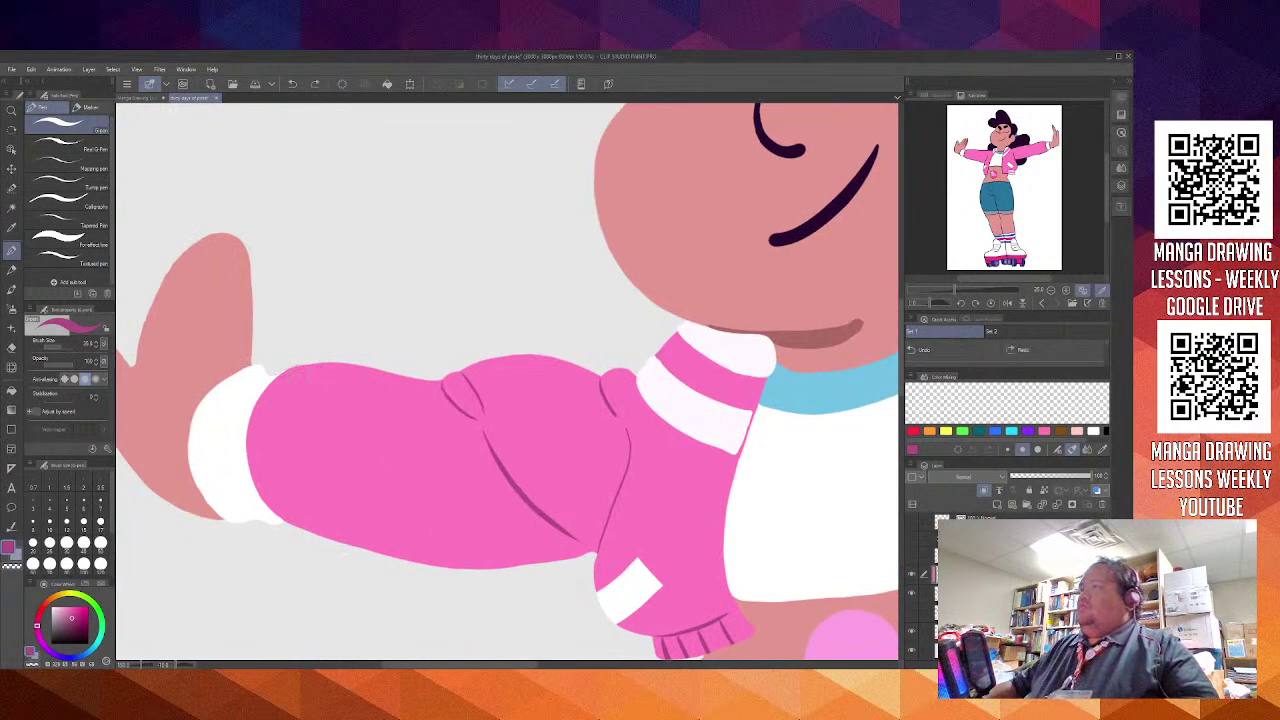
drag(300, 370, 470, 532)
key(ctrl+z)
mouse_move(298, 520)
mouse_down()
mouse_move(330, 521)
mouse_move(464, 492)
mouse_up()
key(ctrl+z)
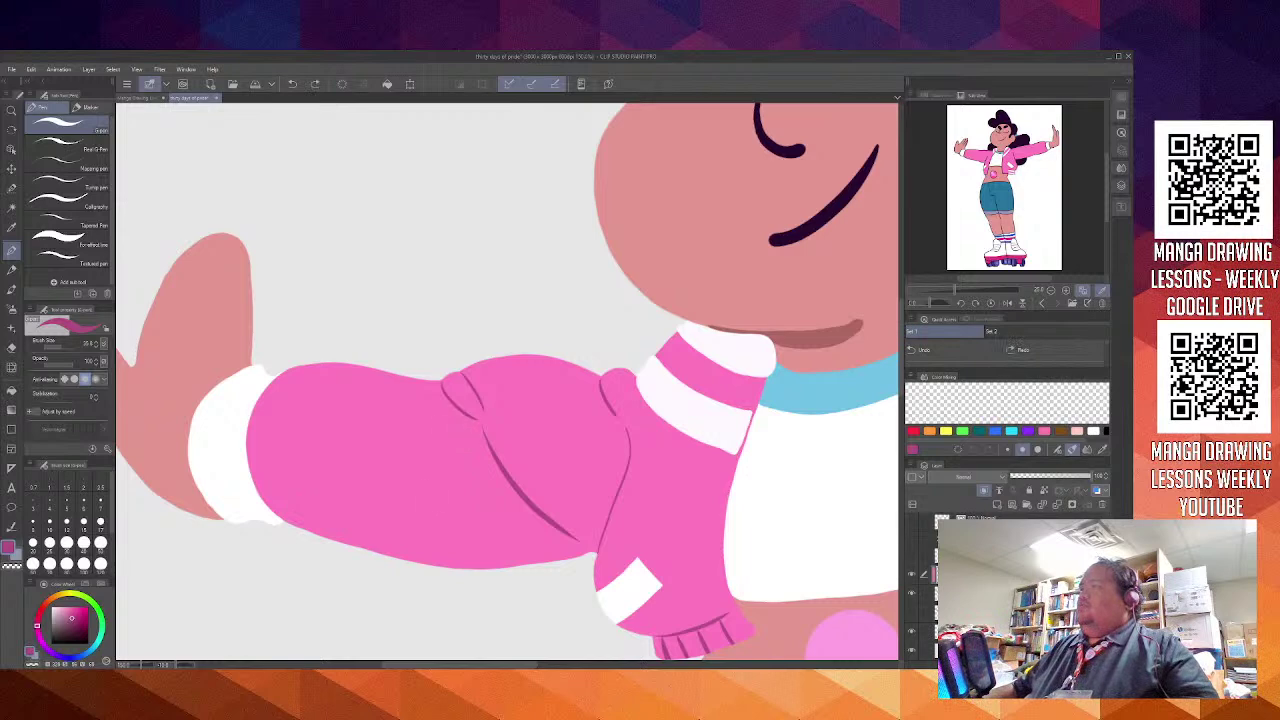
drag(436, 428, 456, 536)
key(ctrl+z)
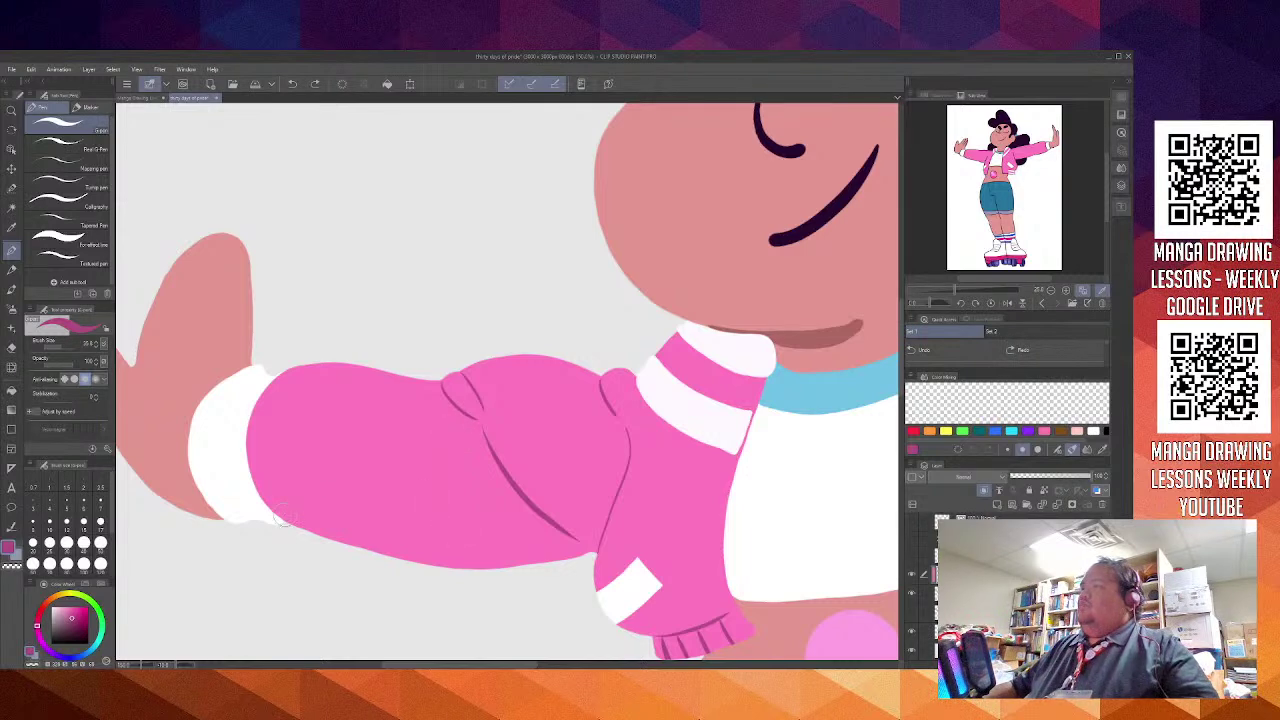
drag(292, 514, 480, 554)
key(ctrl+z)
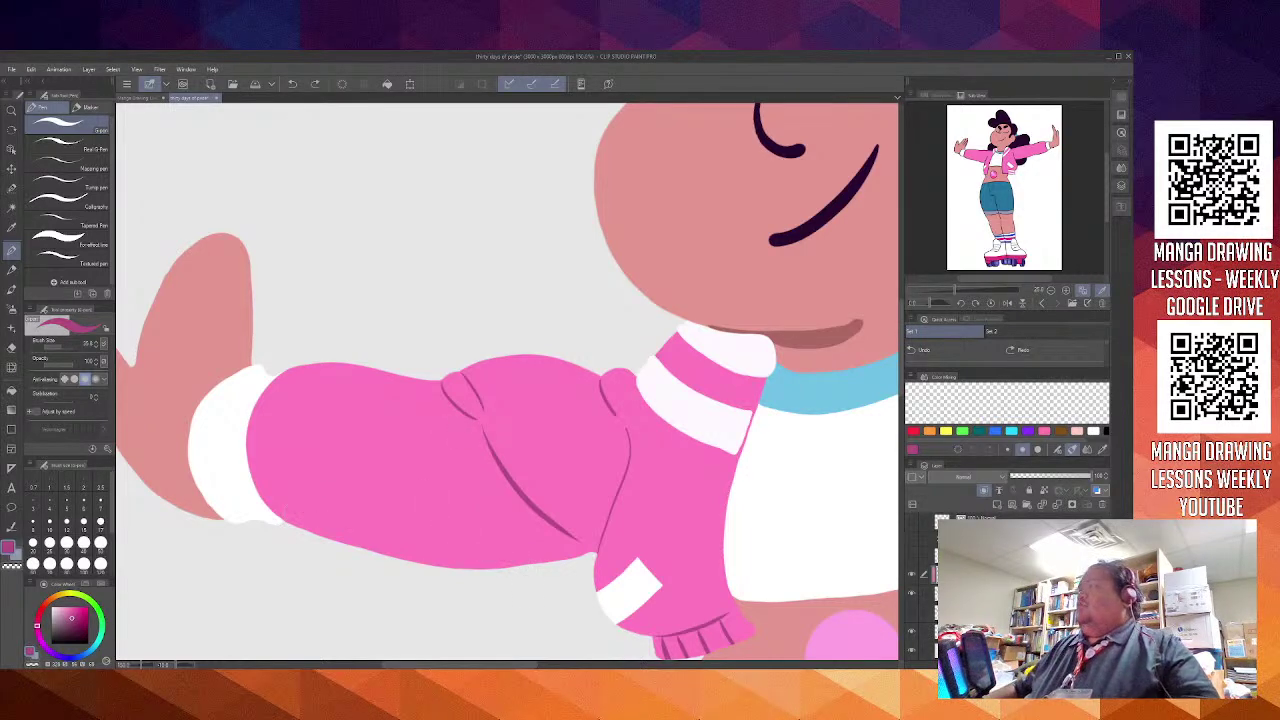
Sample the pink of the round belly gem and darken it to a muted purple as the drawing colour
scroll(646, 466, down, 8)
drag(695, 501, 481, 353)
scroll(427, 367, up, 5)
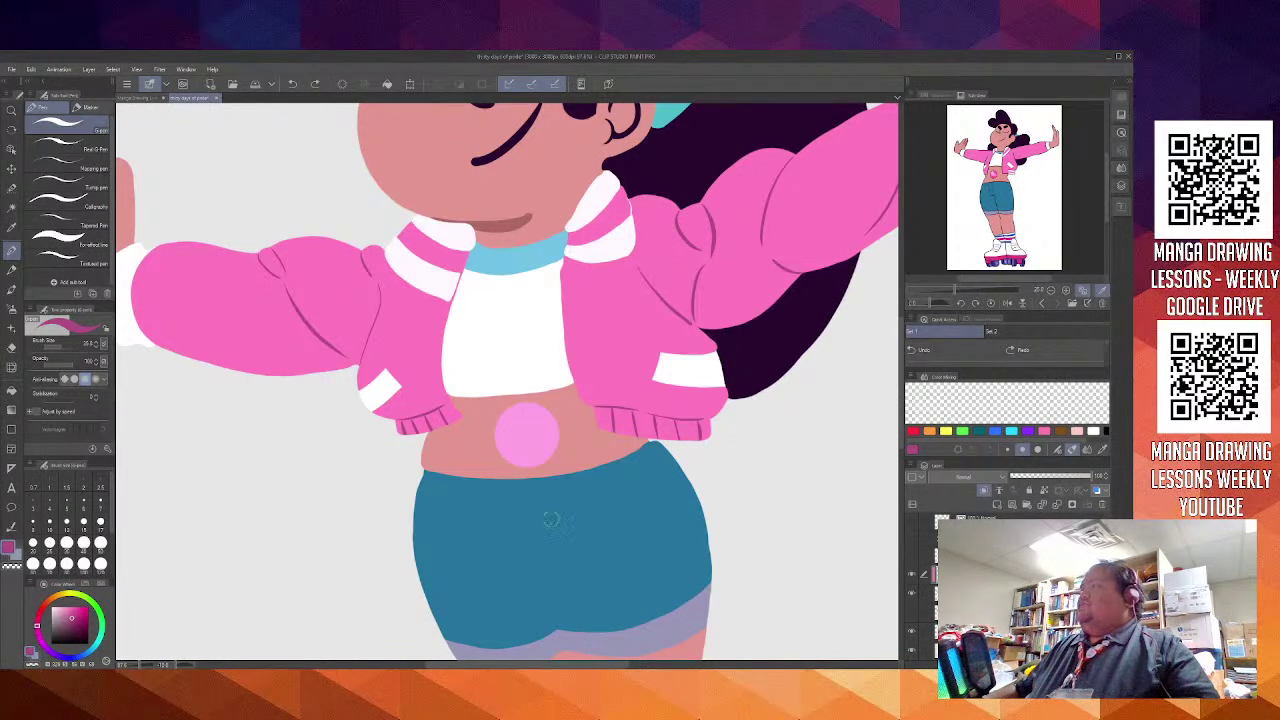
alt+click(540, 434)
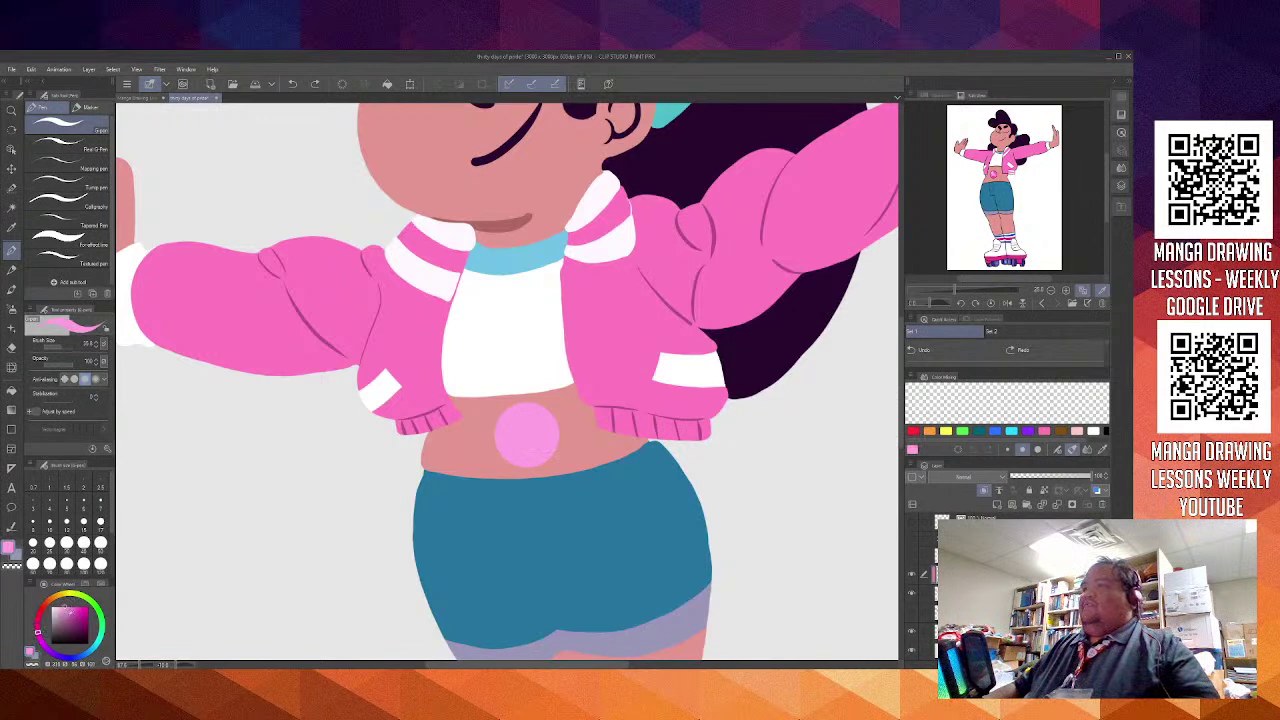
click(68, 618)
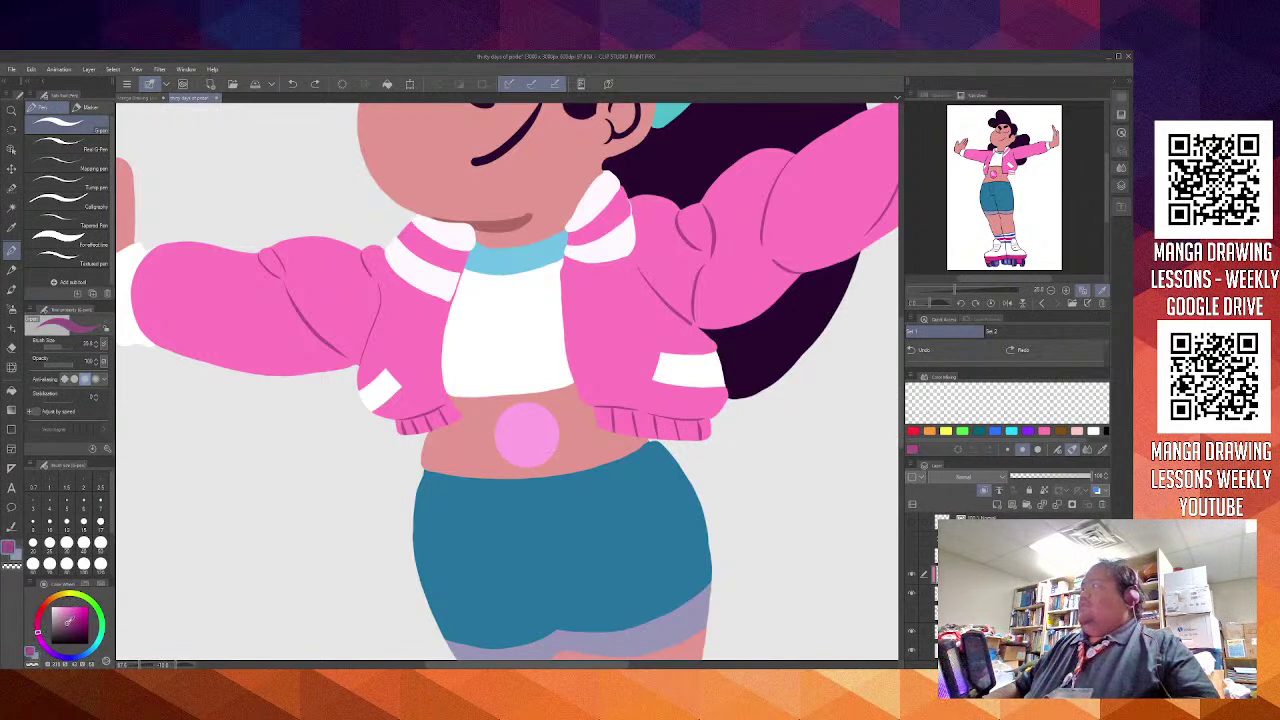
scroll(553, 405, up, 3)
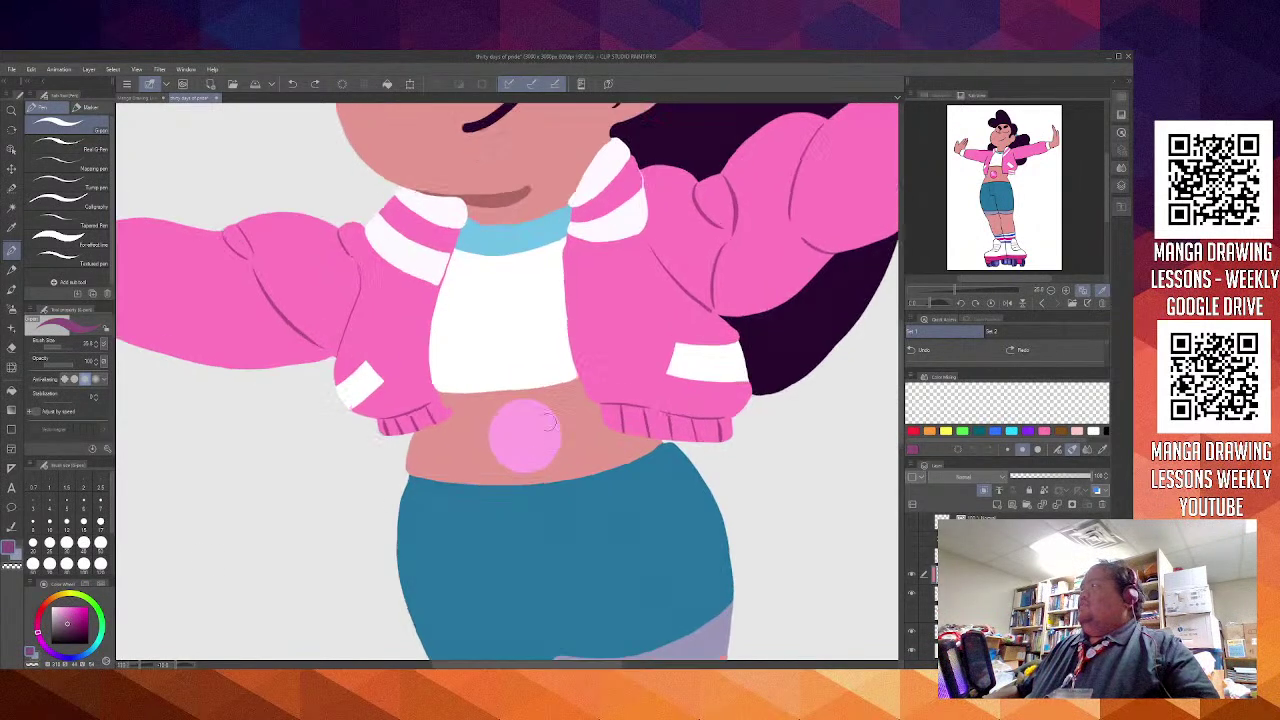
scroll(549, 405, up, 4)
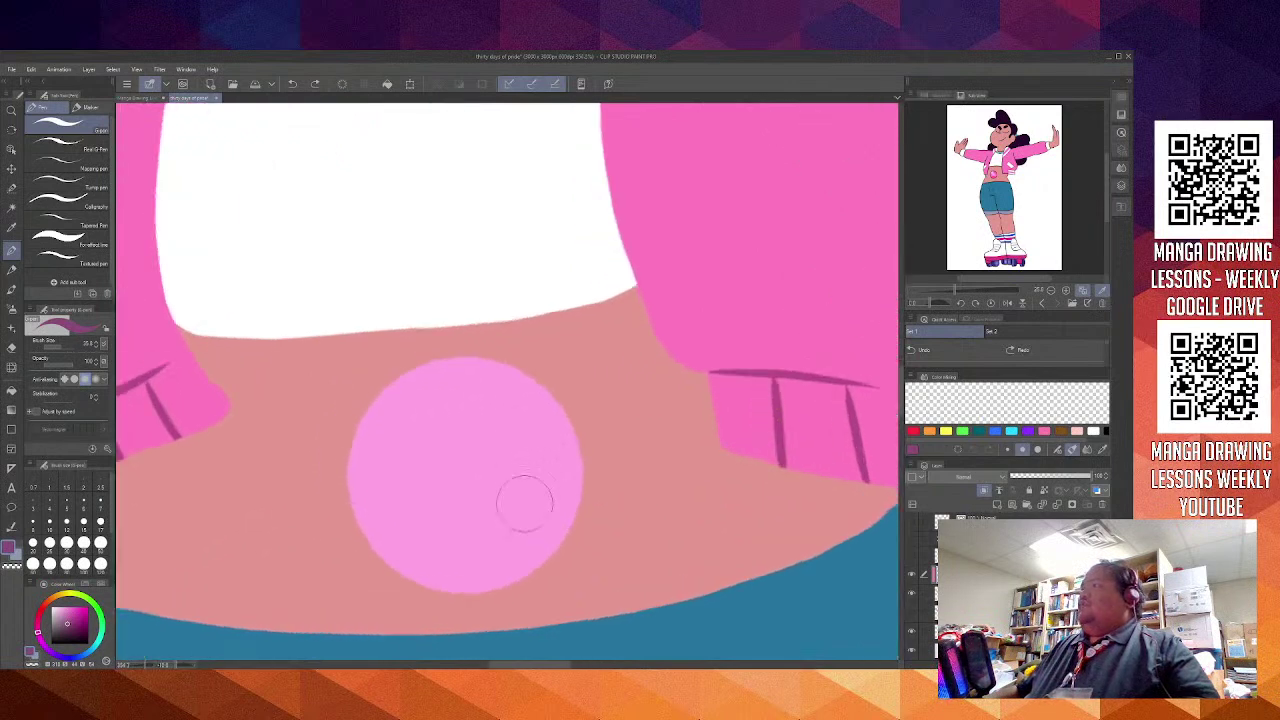
drag(551, 399, 553, 376)
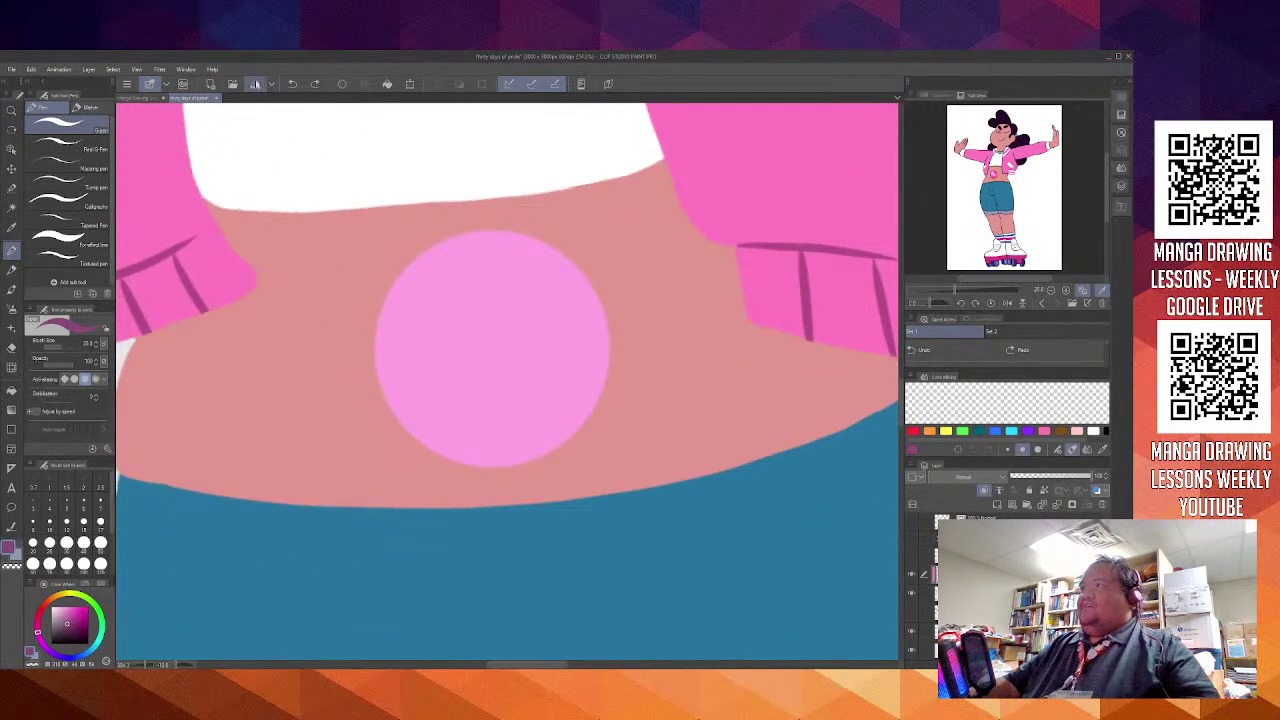
Reset the tilted canvas to its unrotated orientation, check the whole figure, and display the drawing at 100% zoom
click(256, 85)
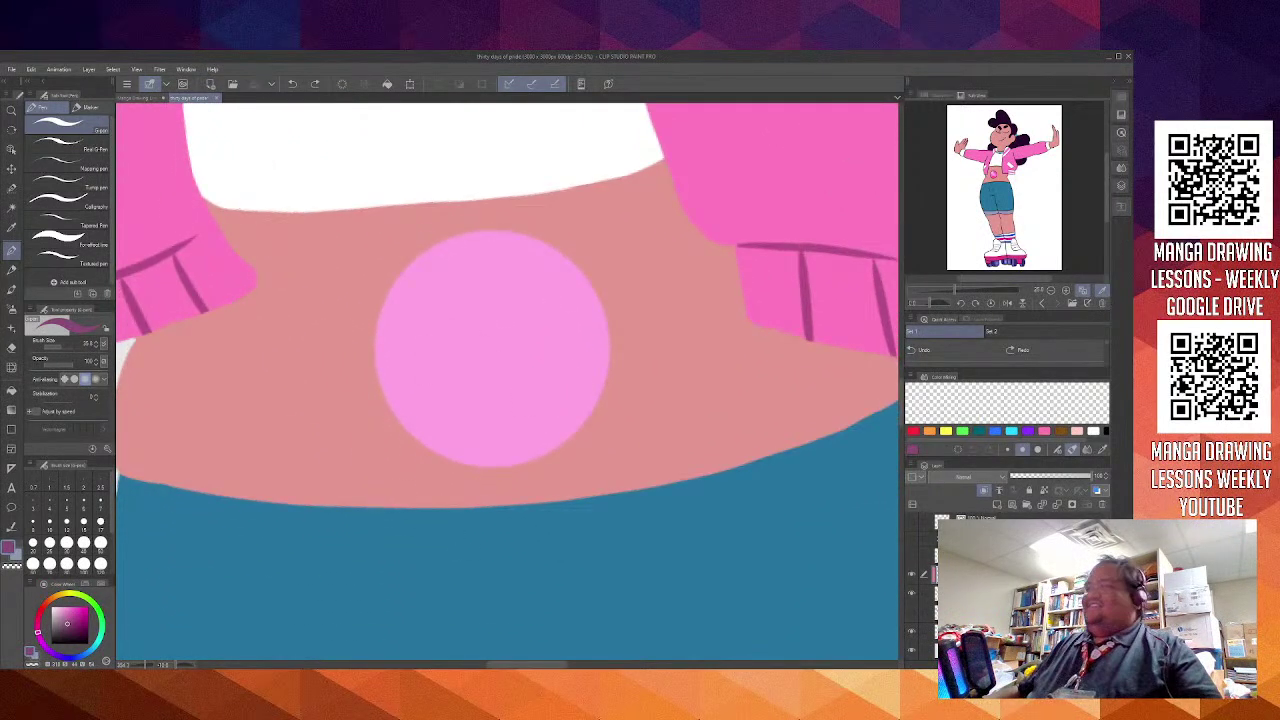
scroll(645, 372, down, 4)
scroll(640, 381, down, 4)
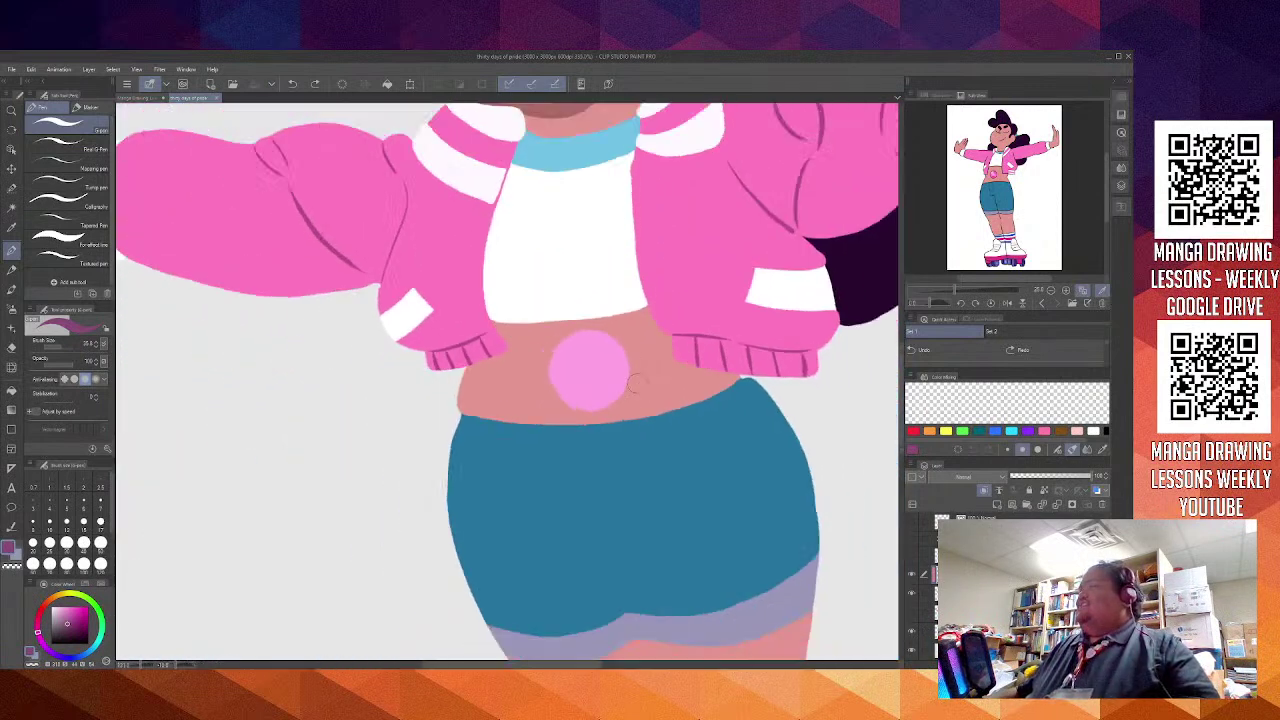
click(928, 95)
click(1087, 292)
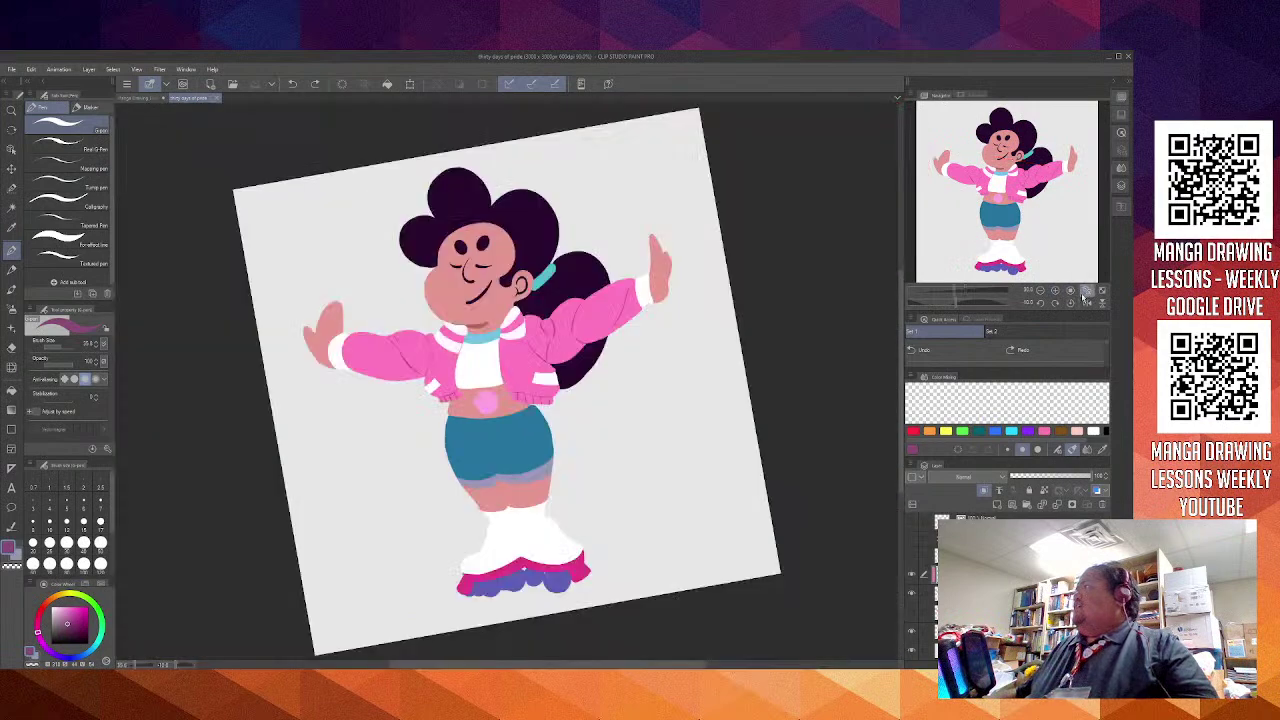
click(1070, 291)
click(1070, 303)
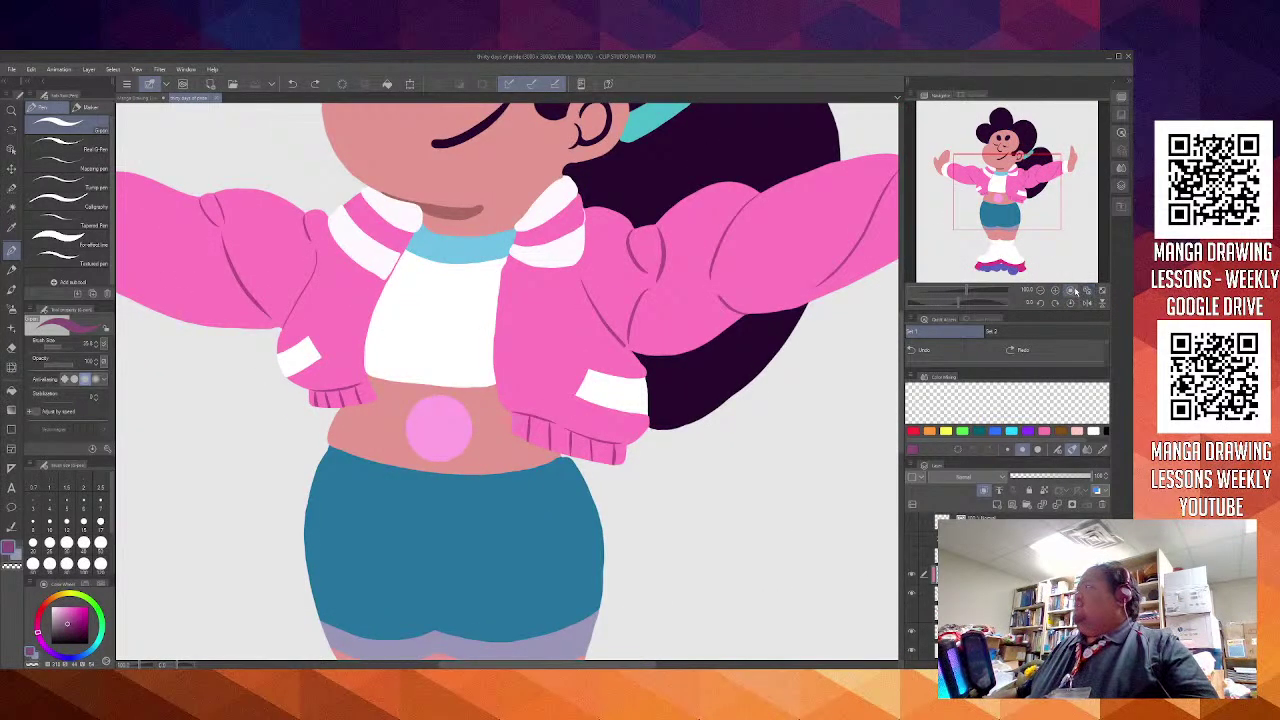
click(1087, 291)
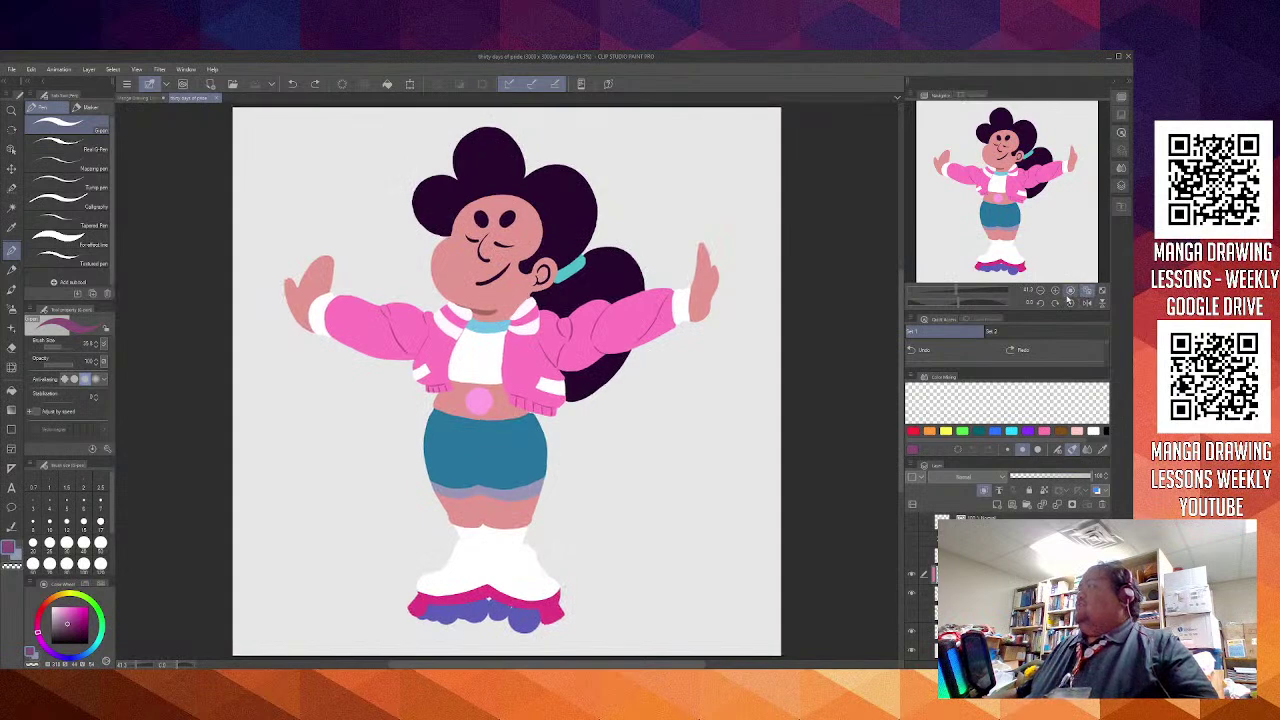
click(1069, 293)
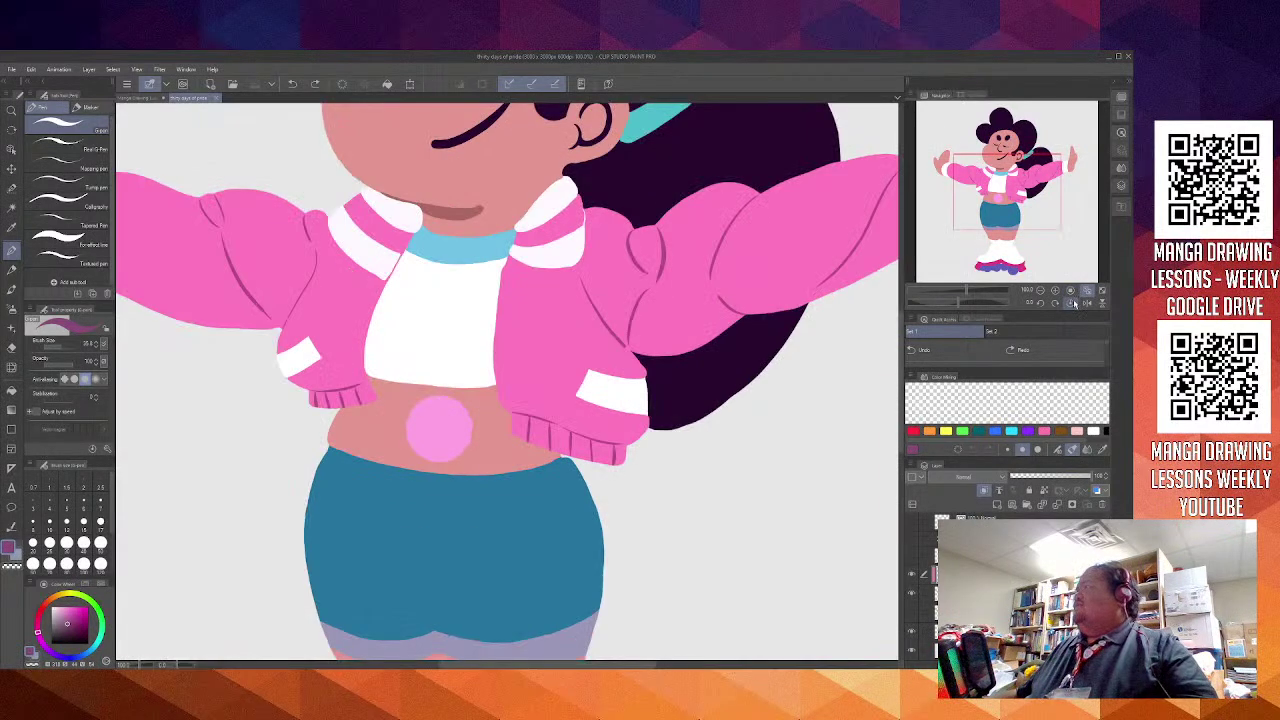
Bring up the reference picture and enlarge it around the faceted gem on the character's belly
click(972, 96)
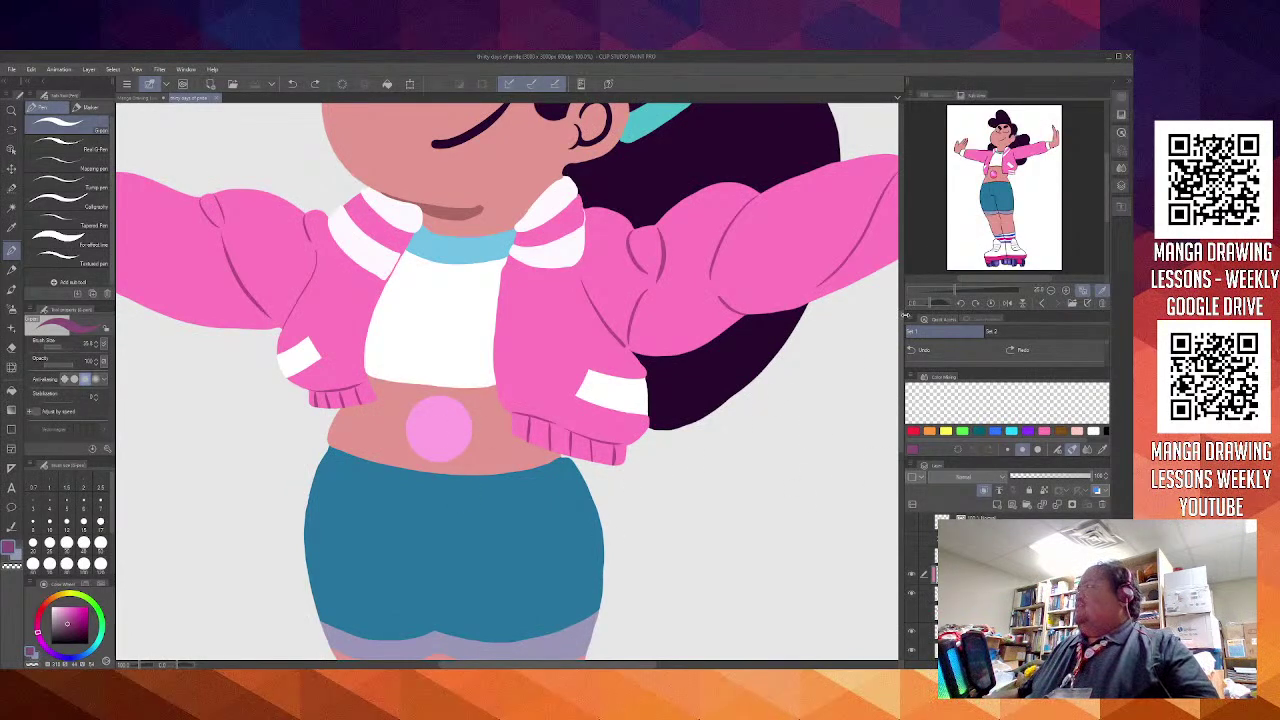
click(1065, 290)
click(1065, 290)
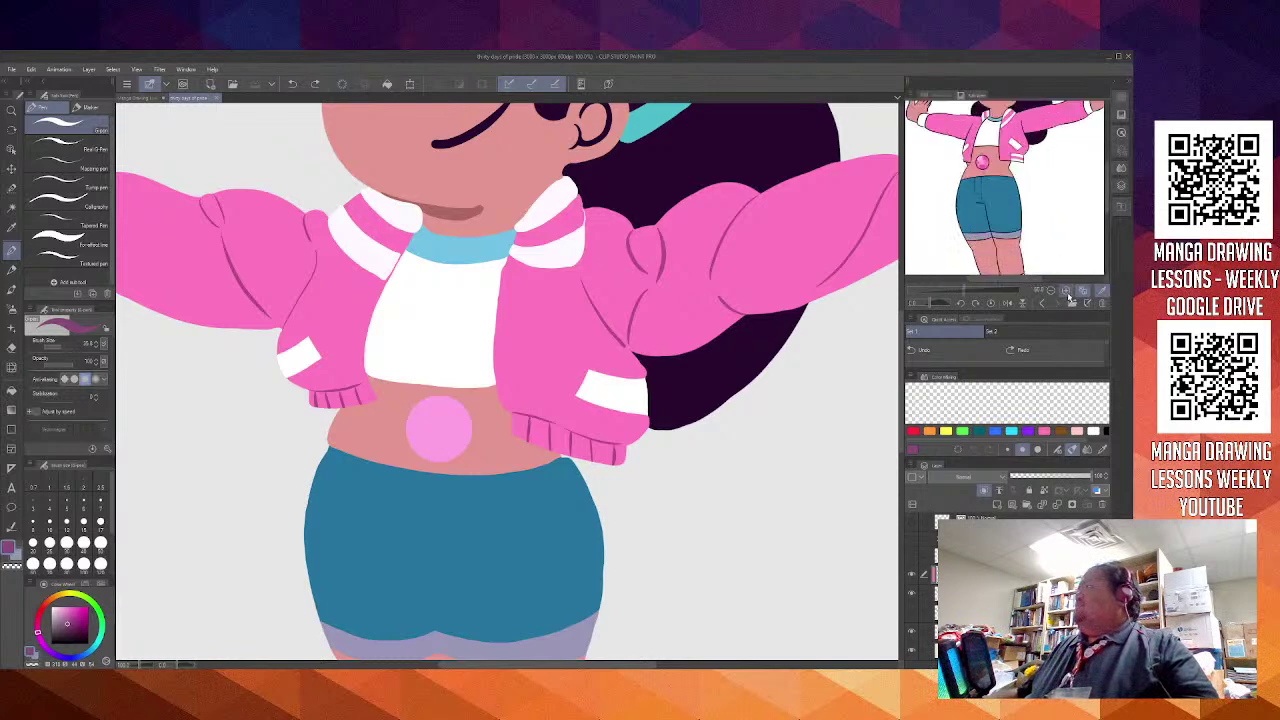
click(1065, 290)
drag(980, 138, 996, 210)
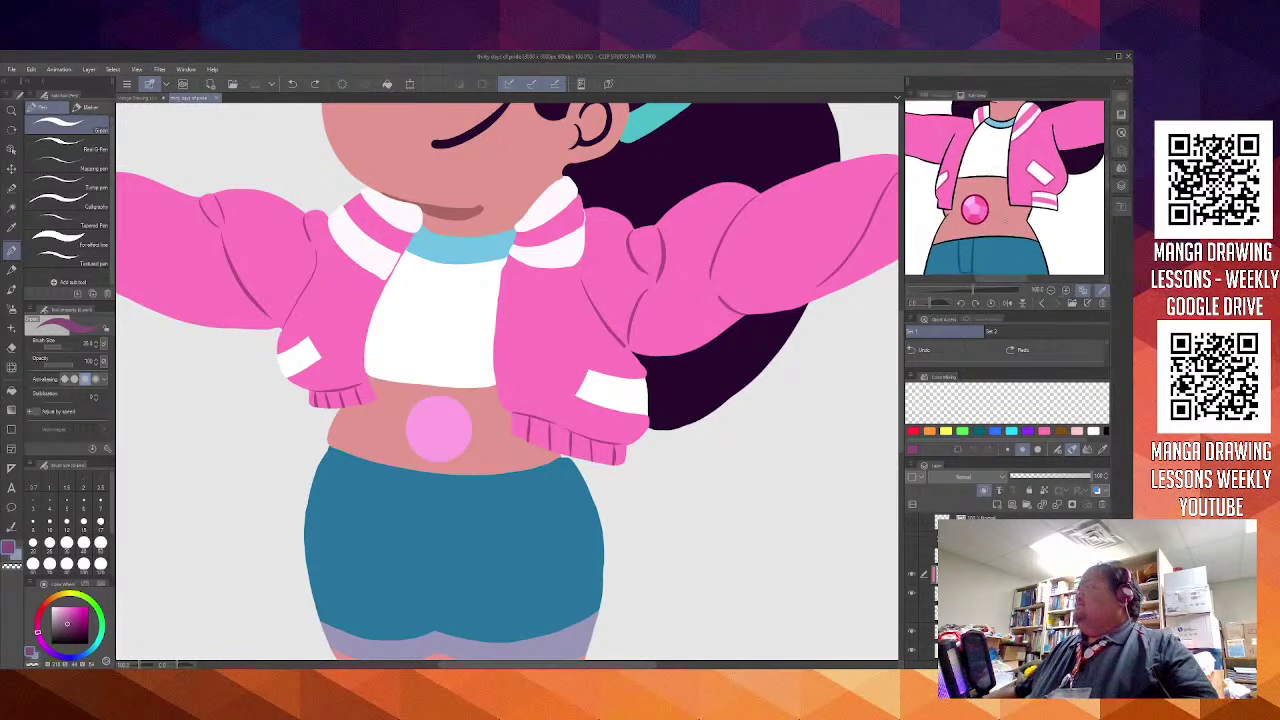
click(1067, 291)
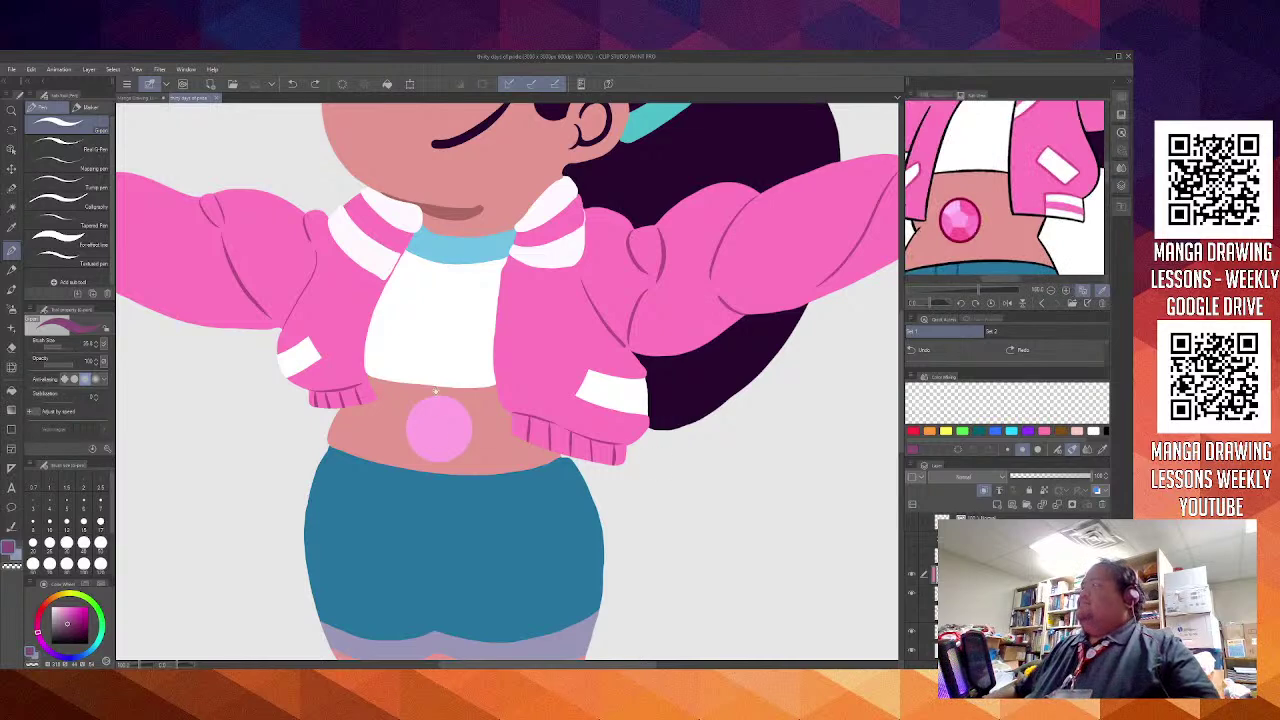
Sample the pink of the round belly gem on the canvas and darken it to a medium muted purple
drag(442, 471, 528, 478)
scroll(528, 478, up, 4)
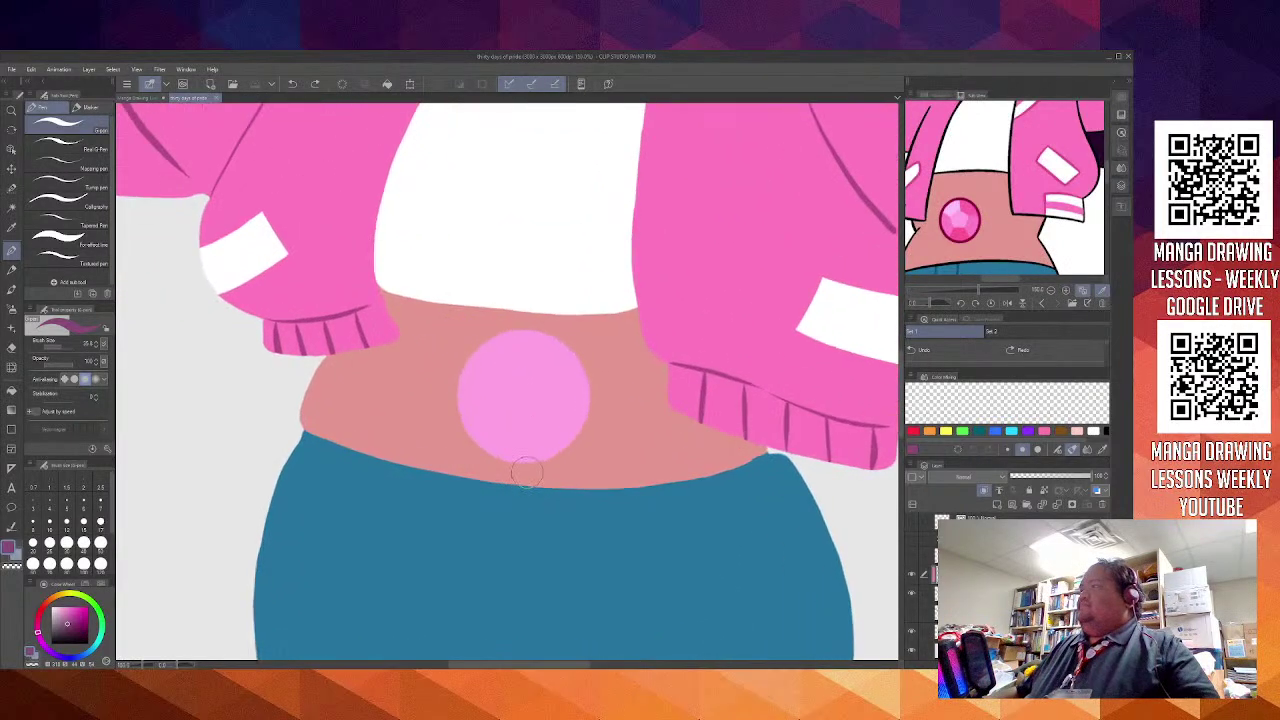
scroll(520, 470, up, 3)
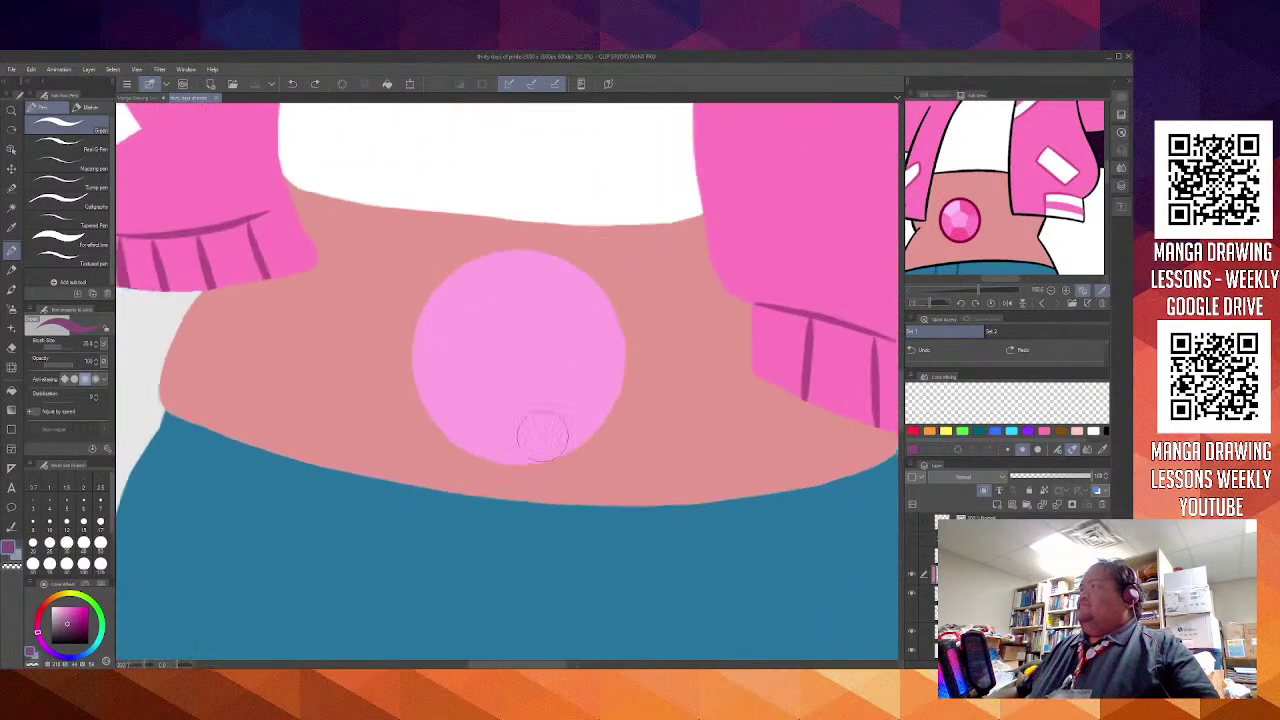
alt+click(530, 348)
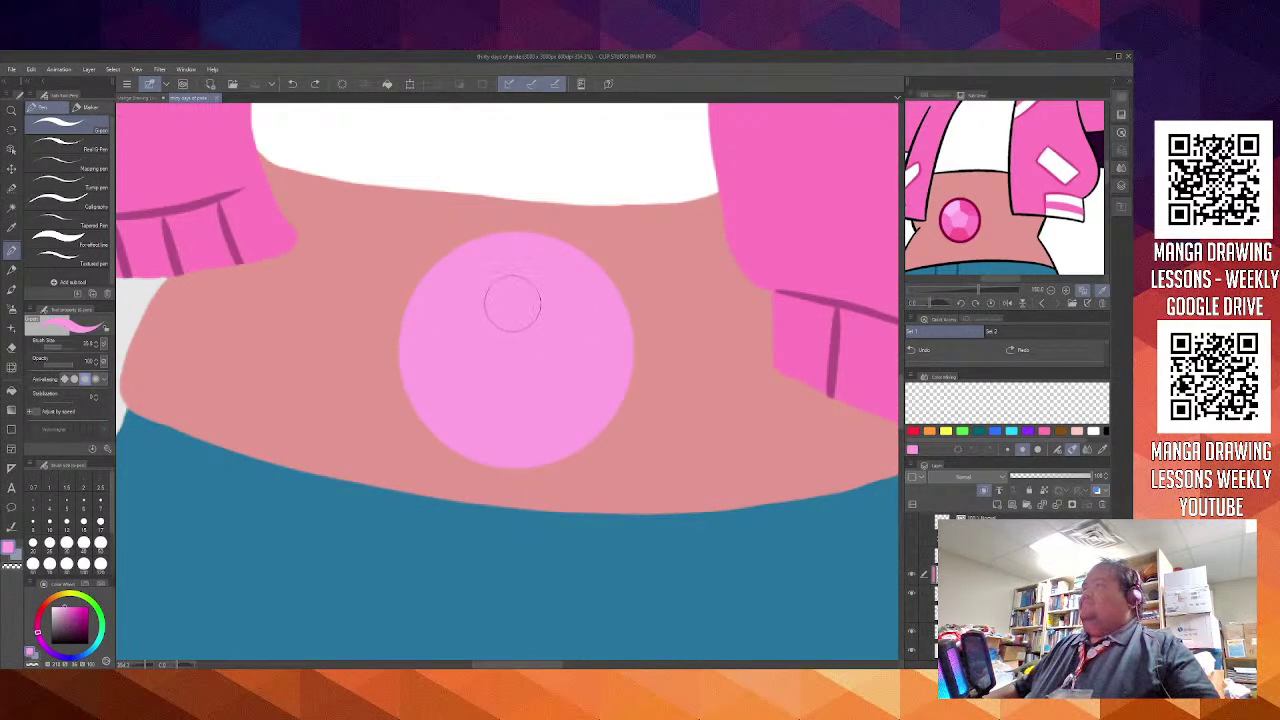
click(87, 585)
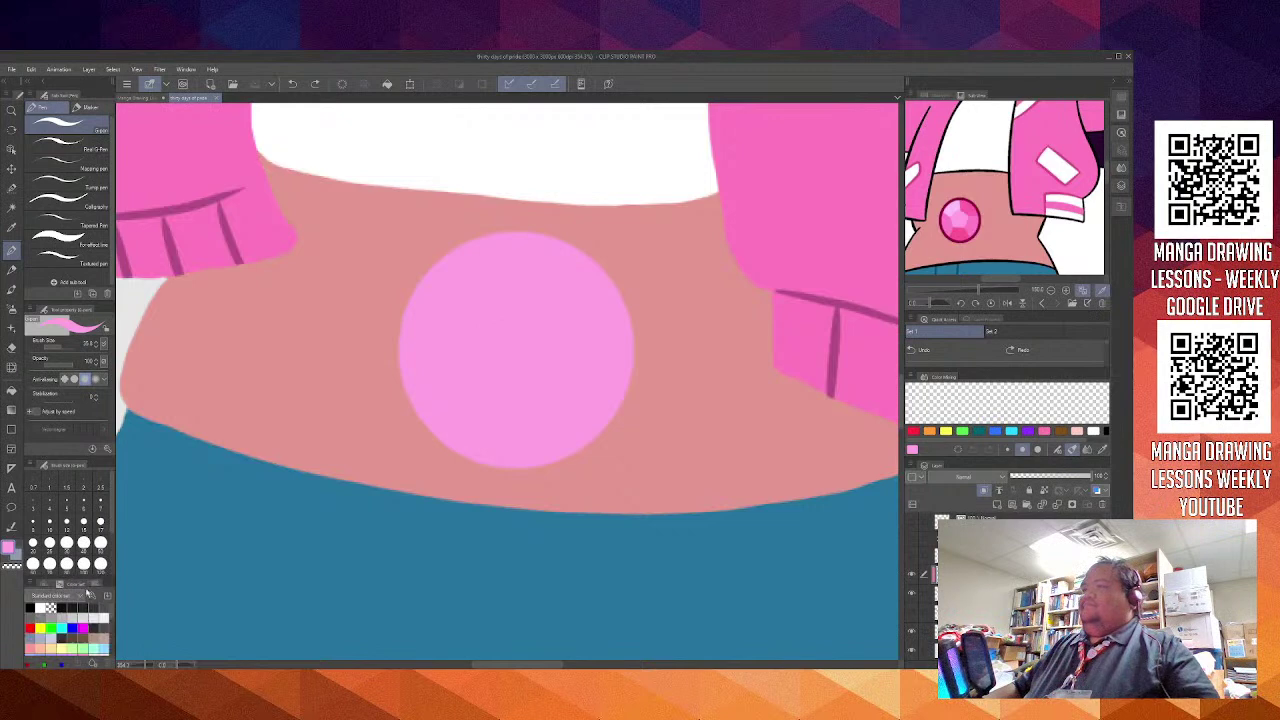
click(95, 584)
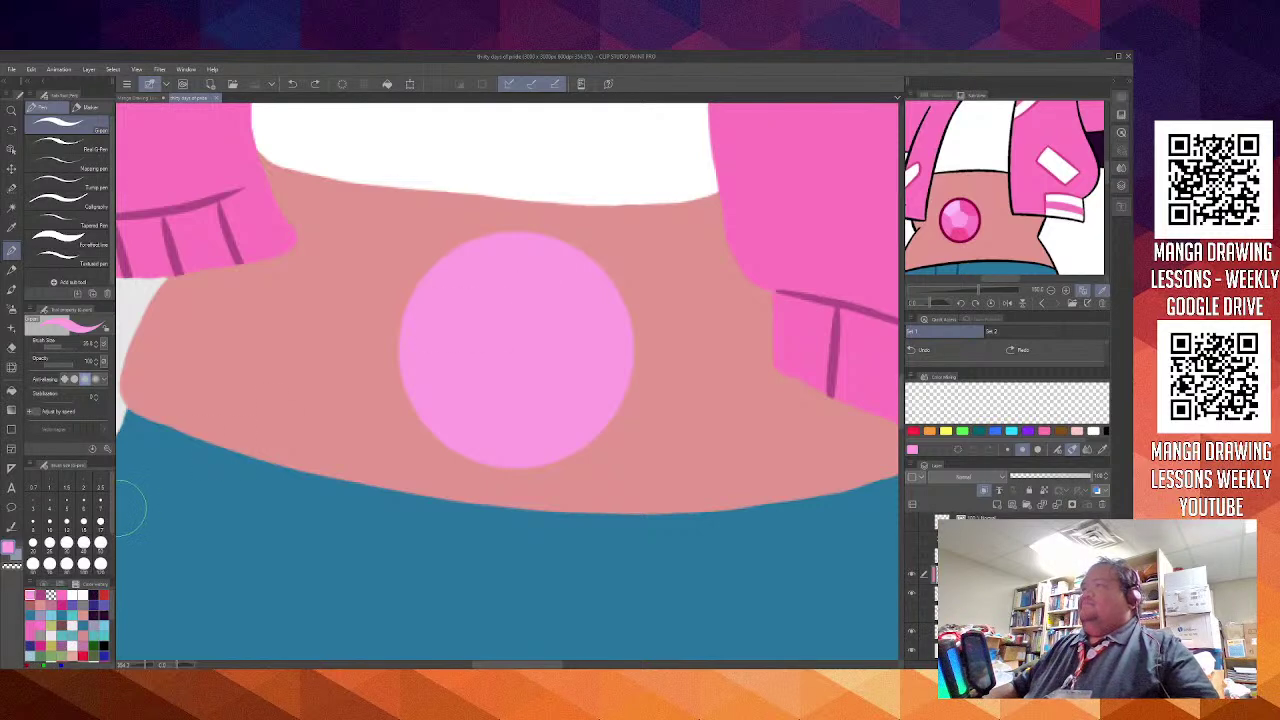
click(45, 584)
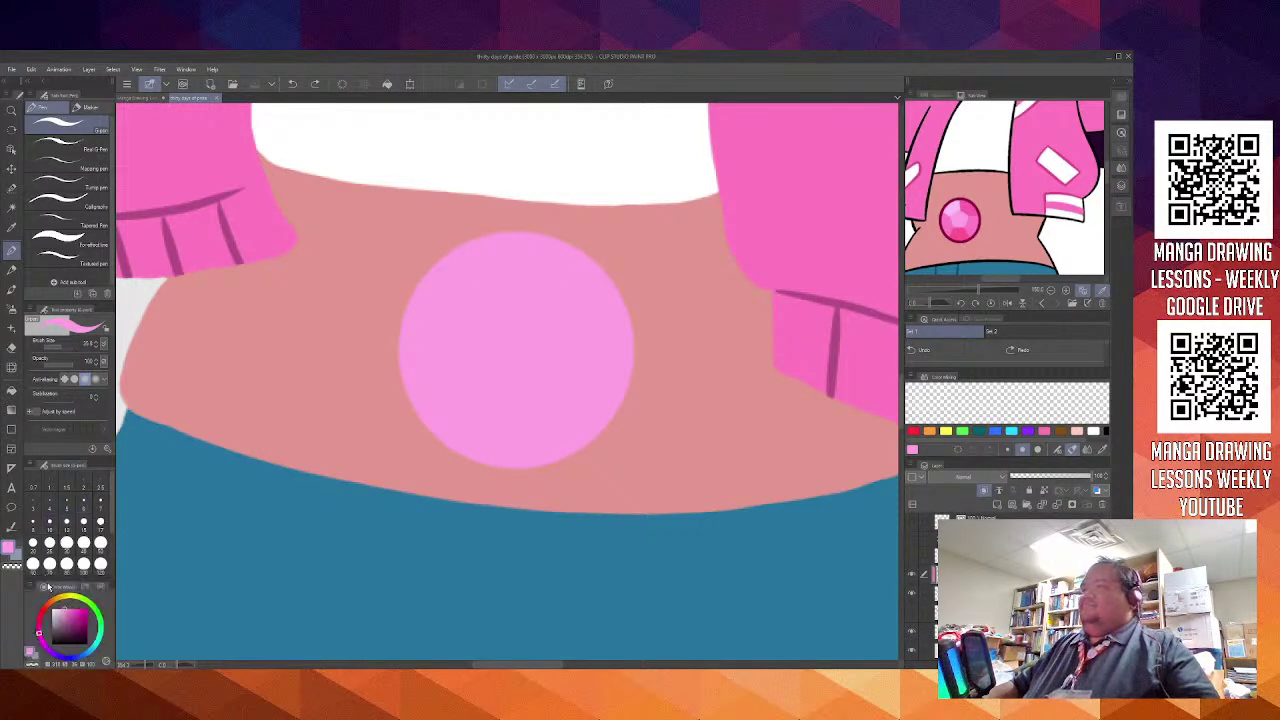
drag(68, 609, 66, 622)
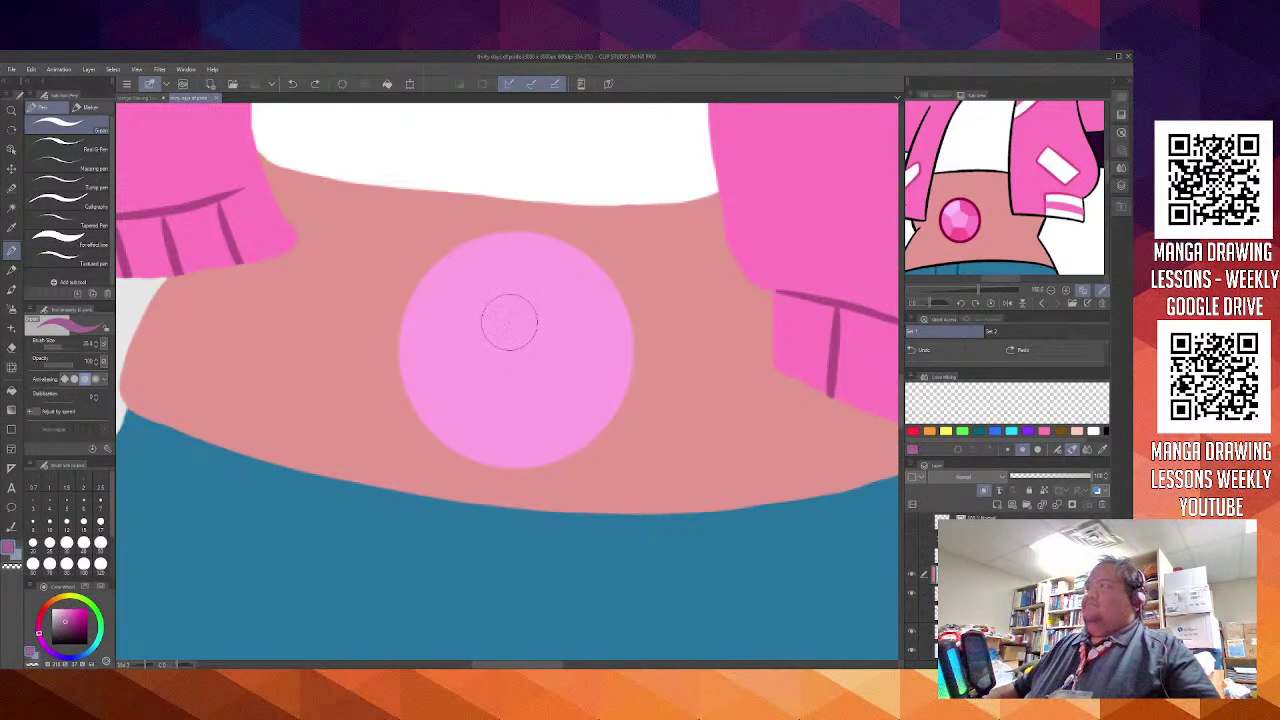
Try to select the belly gem with Auto select on the current layer, and undo the resulting selection
key(p)
key(g)
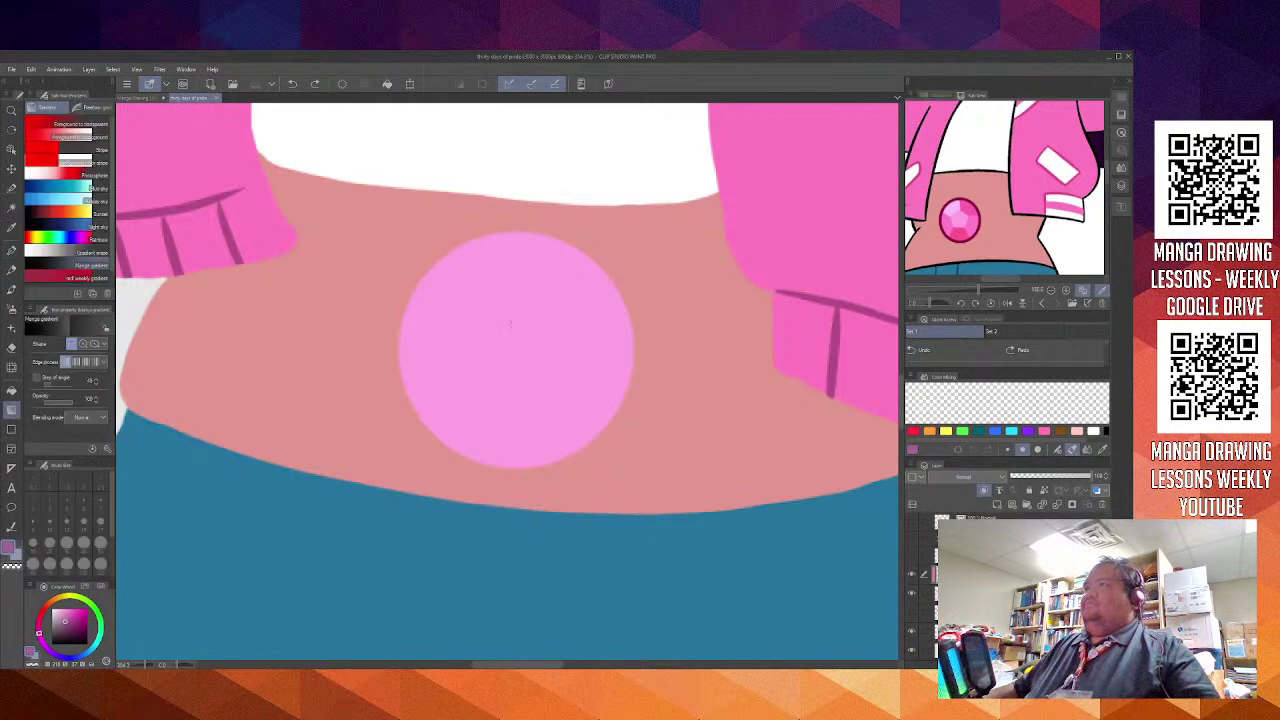
key(g)
key(m)
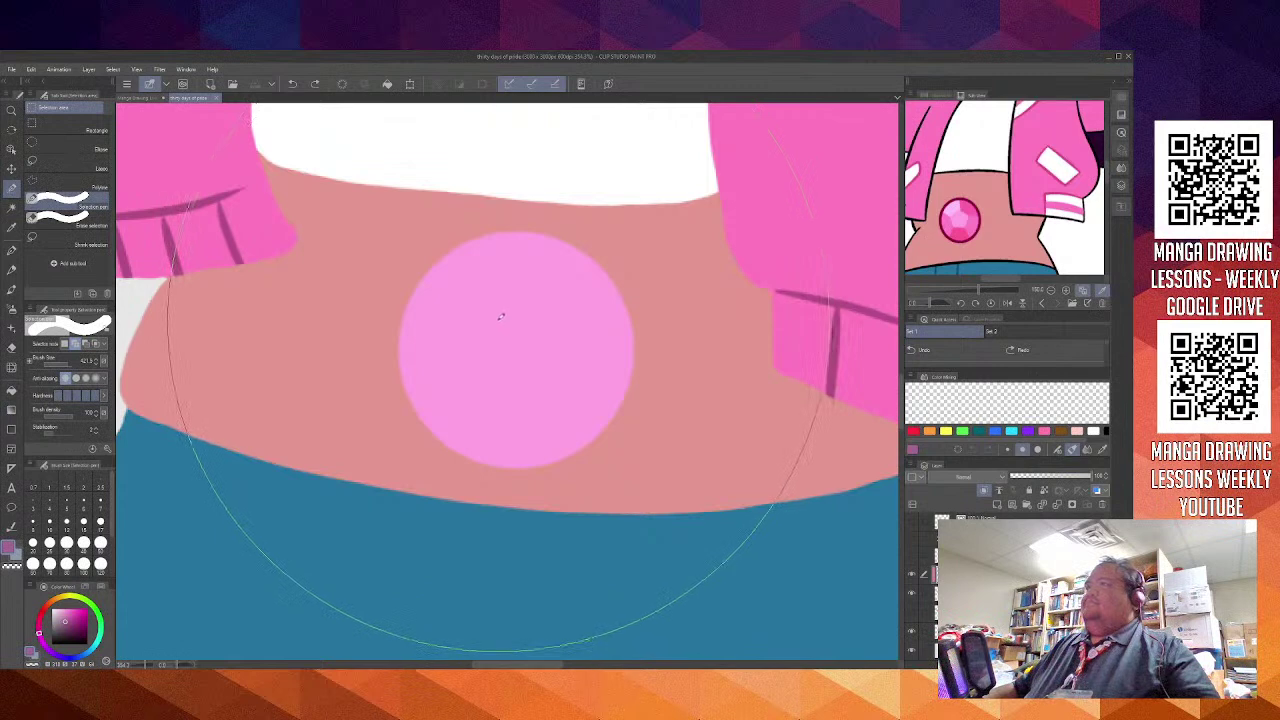
click(12, 207)
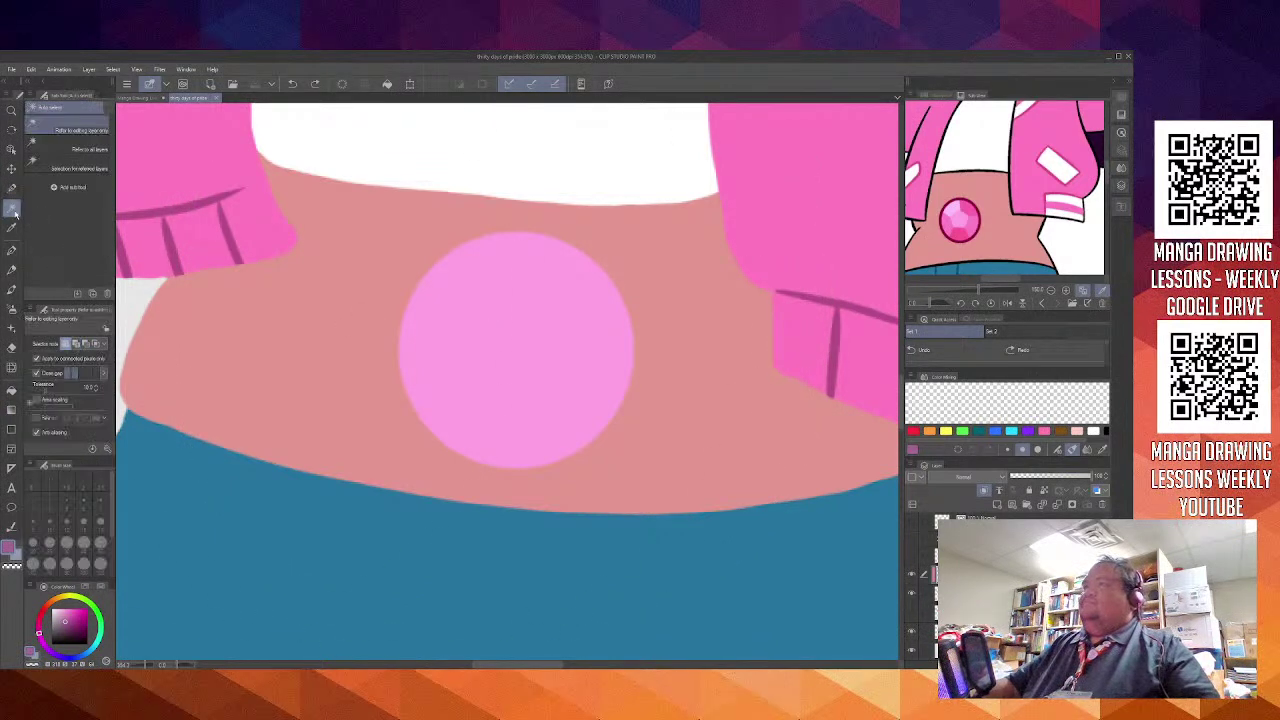
click(516, 366)
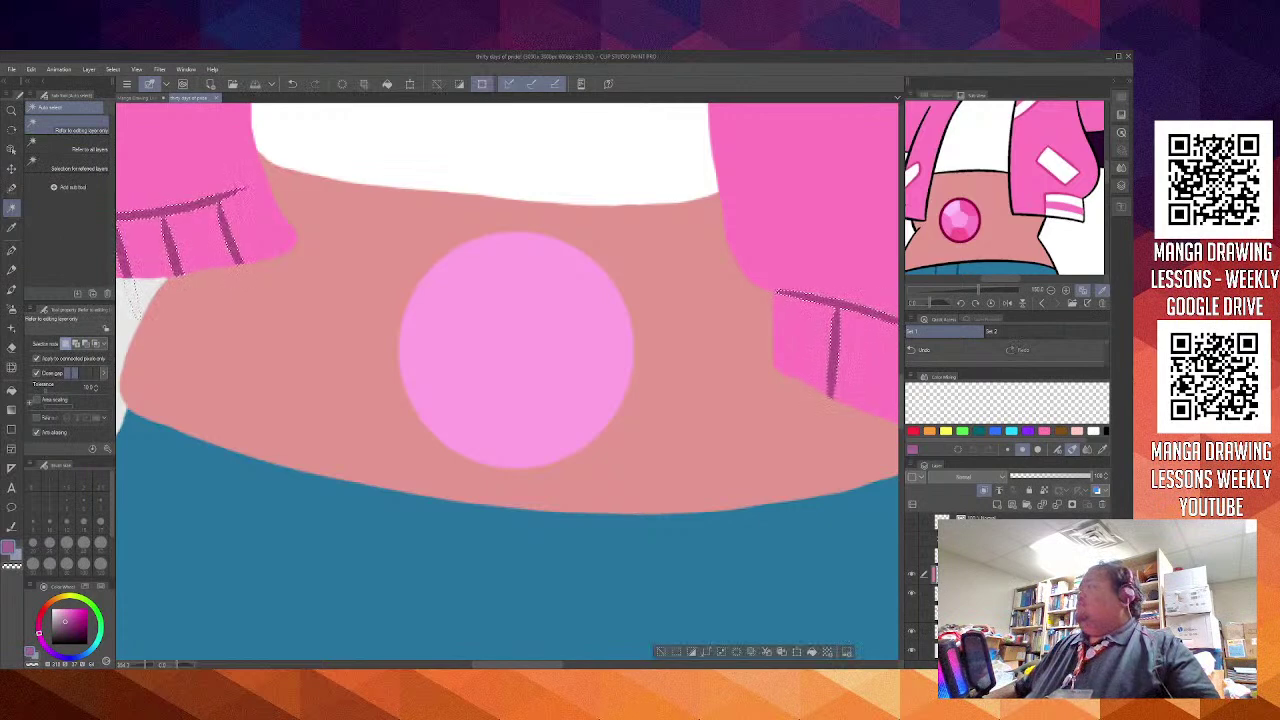
key(ctrl+z)
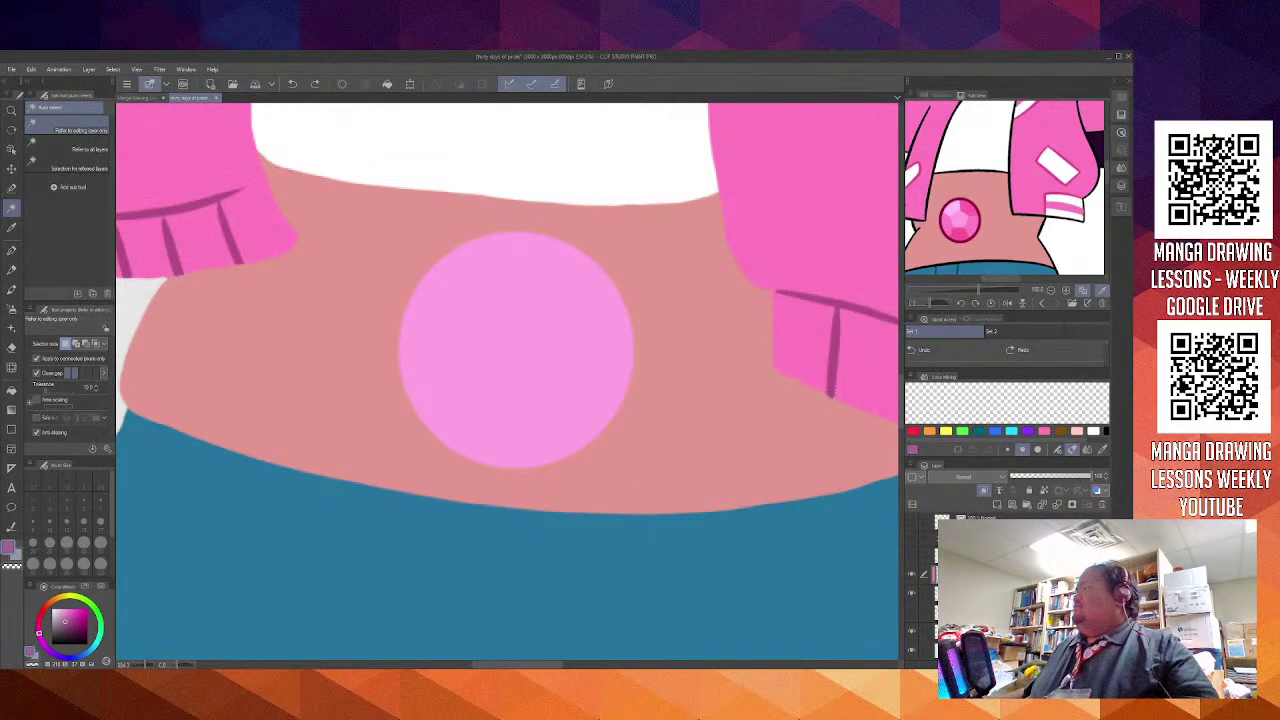
Select the belly gem's shape from its own layer for painting on the layer above, with the pen in the reference gem's hot pink
ctrl+click(942, 574)
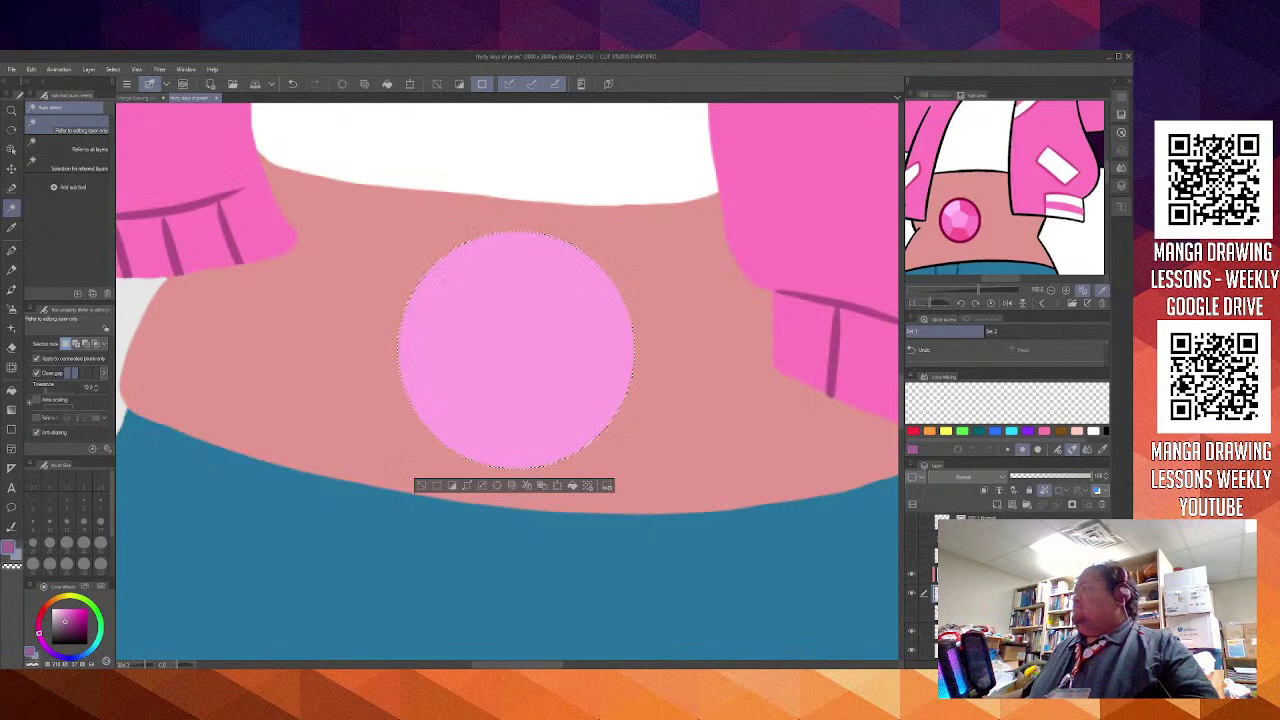
click(944, 574)
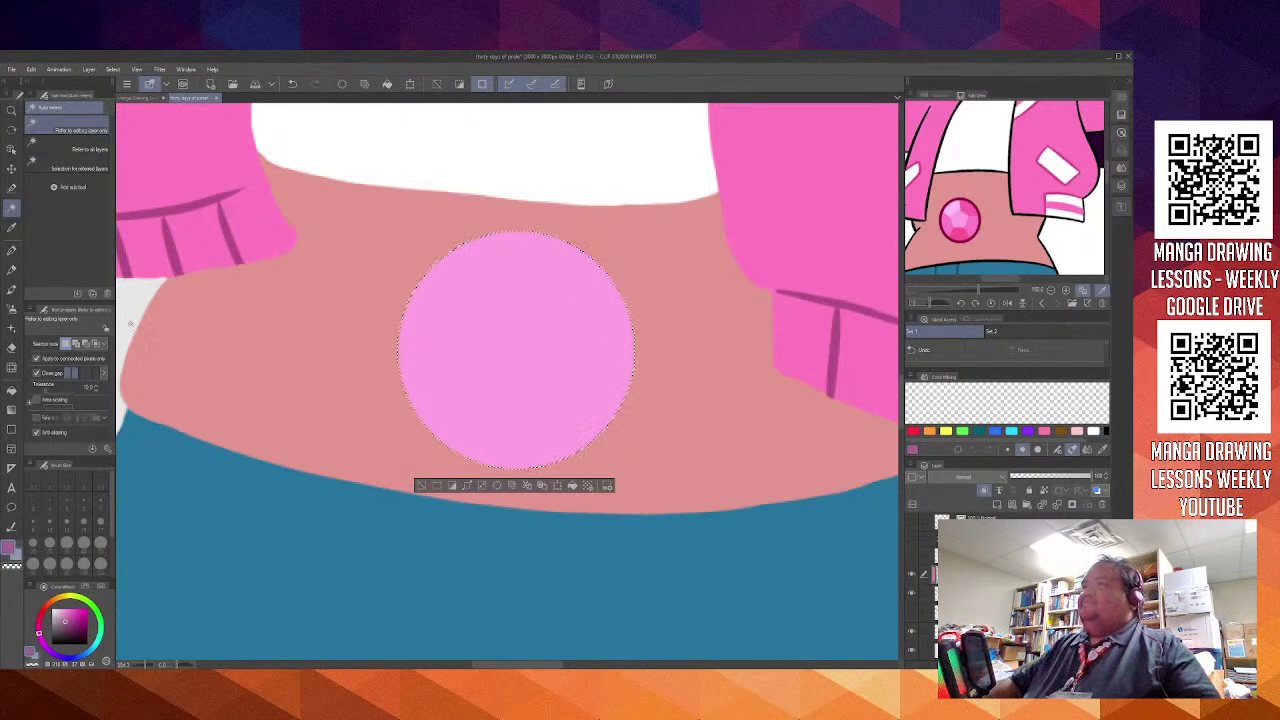
click(12, 268)
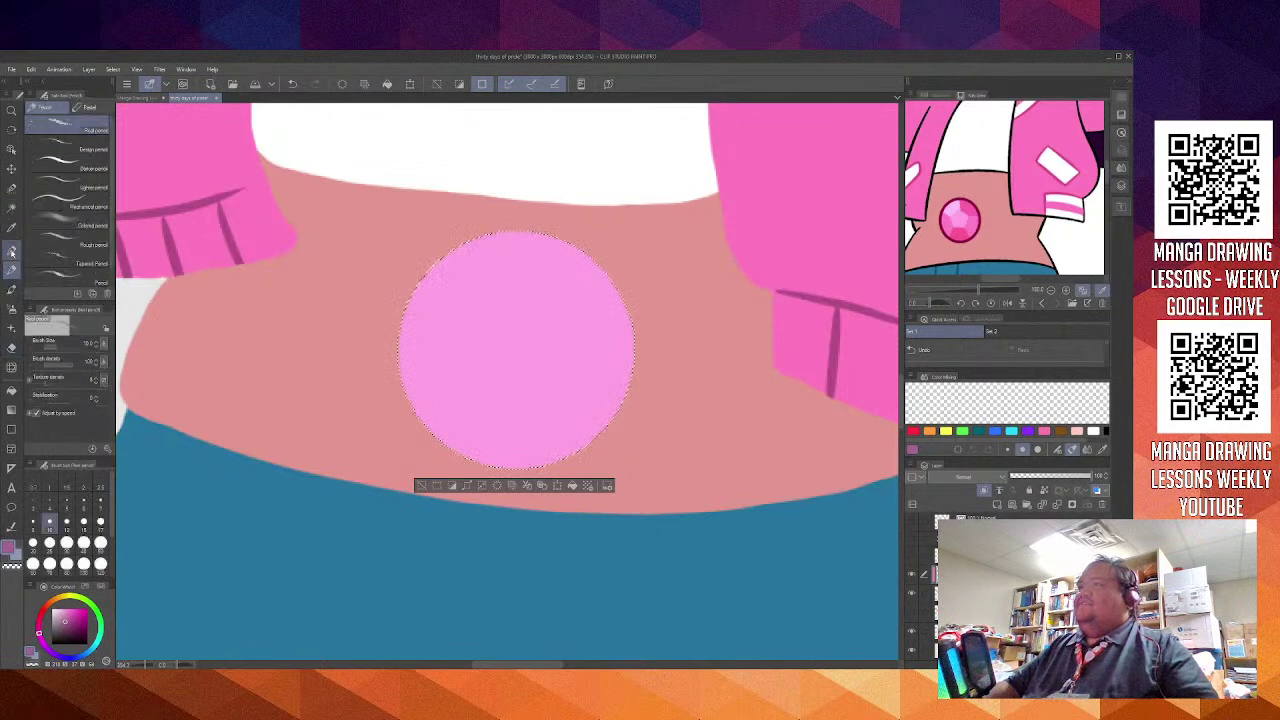
click(12, 250)
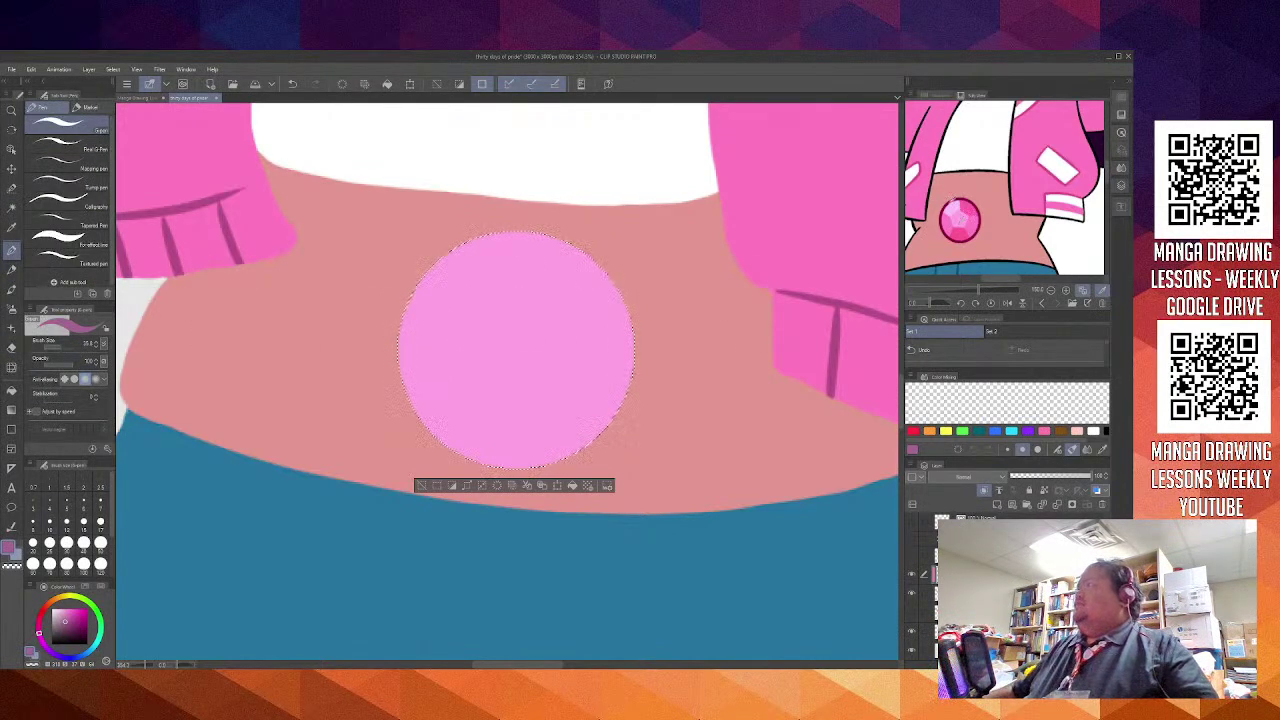
click(971, 206)
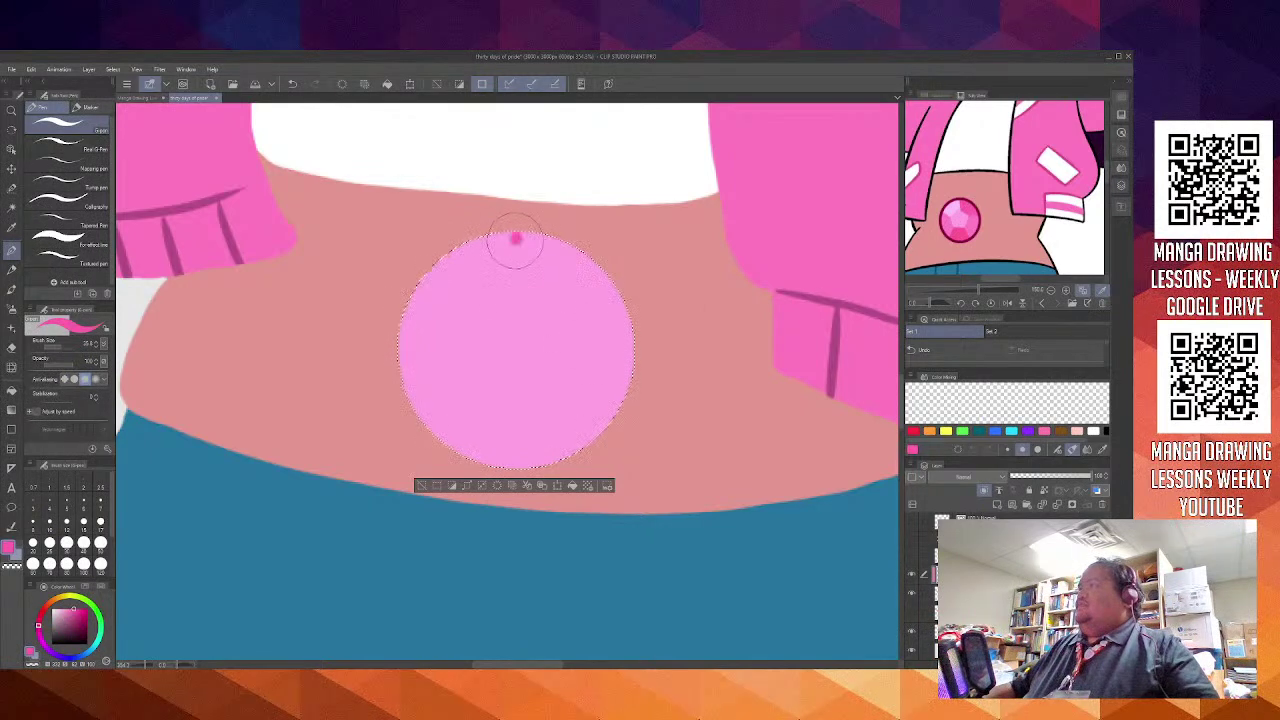
Try a hot-pink facet stroke from the belly gem's upper rim down towards its centre
key(ctrl+z)
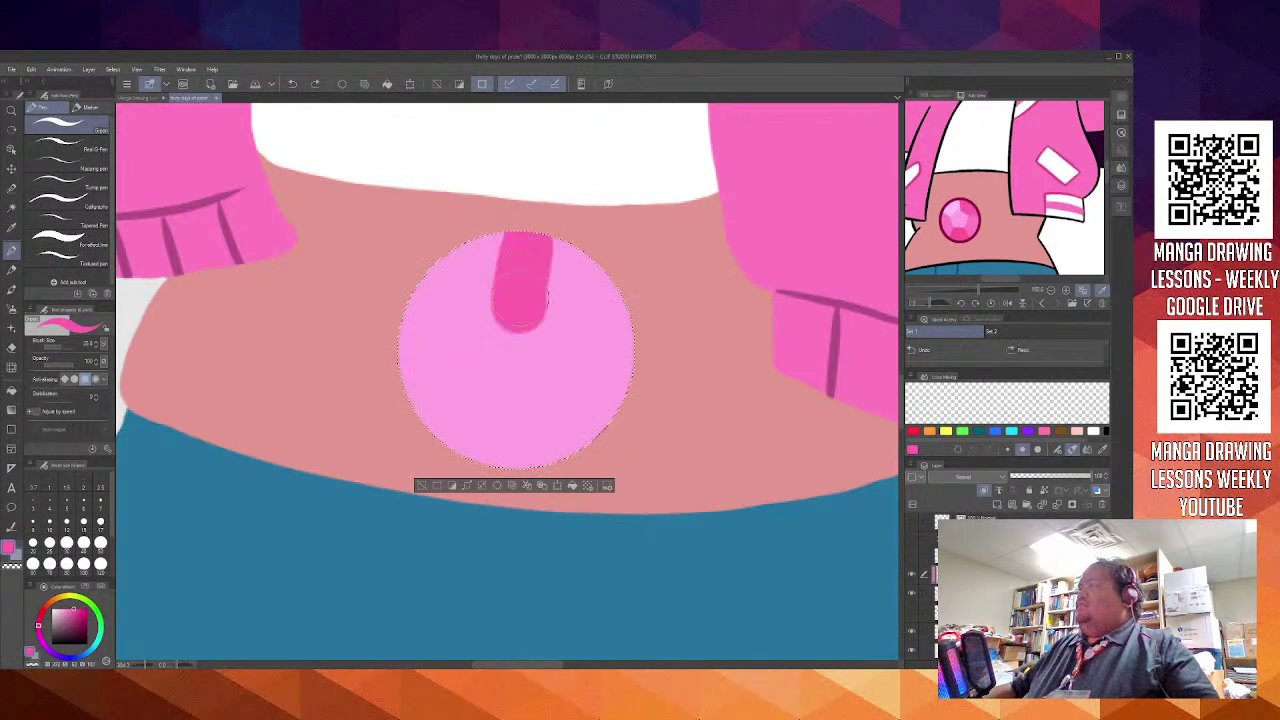
drag(520, 318, 557, 329)
key(ctrl+z)
drag(534, 236, 517, 298)
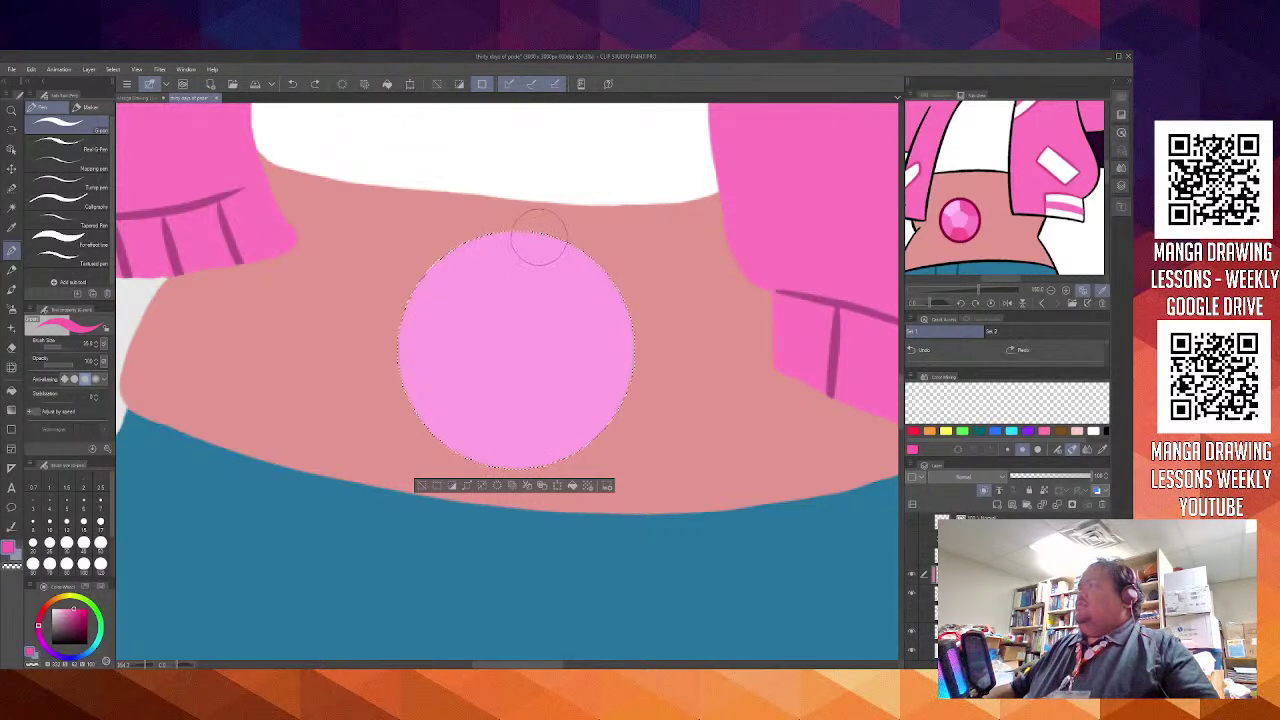
drag(526, 228, 521, 310)
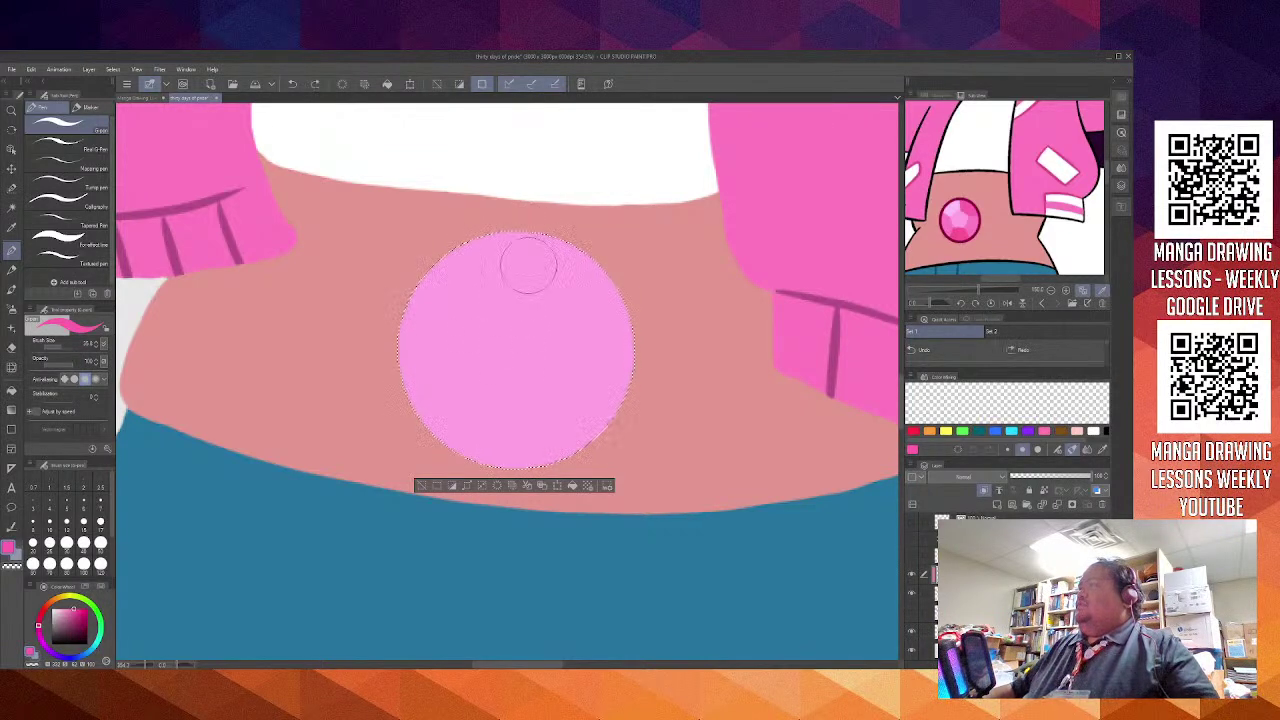
Try connected facet lines running down from the gem's upper rim, diagonally across the middle and out to the side rim
scroll(528, 265, up, 1)
drag(517, 234, 508, 342)
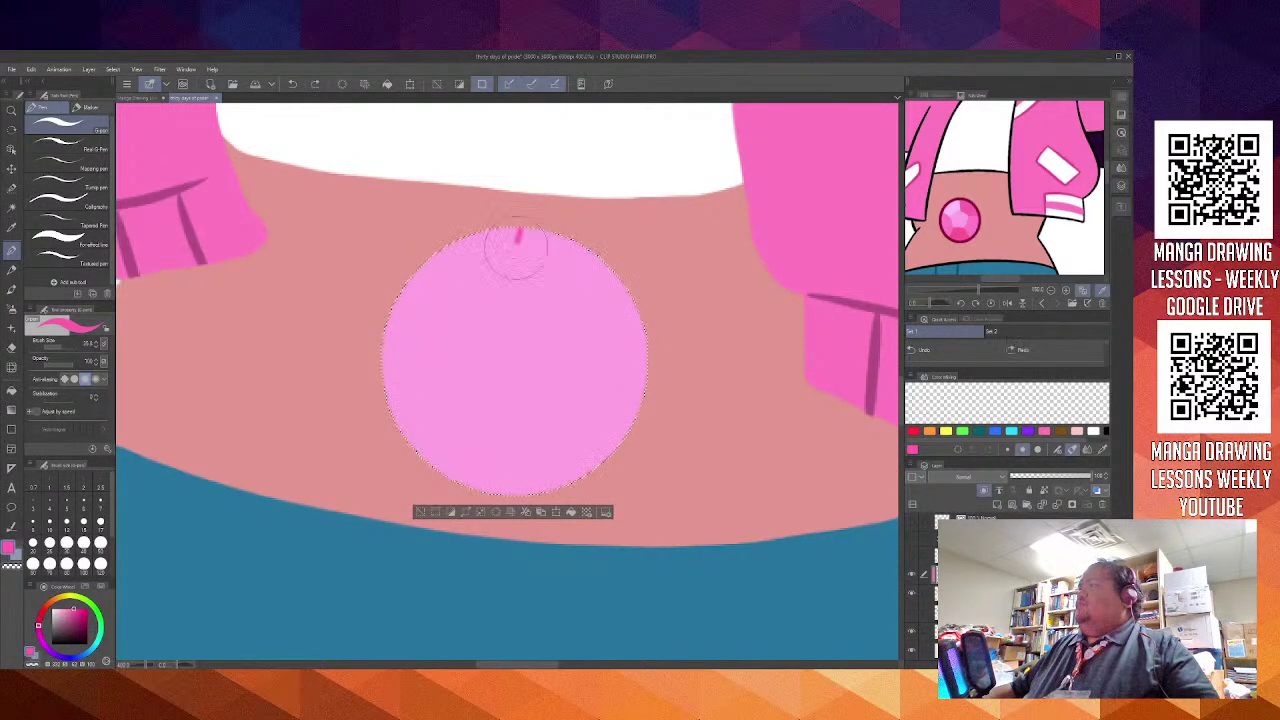
drag(515, 250, 510, 288)
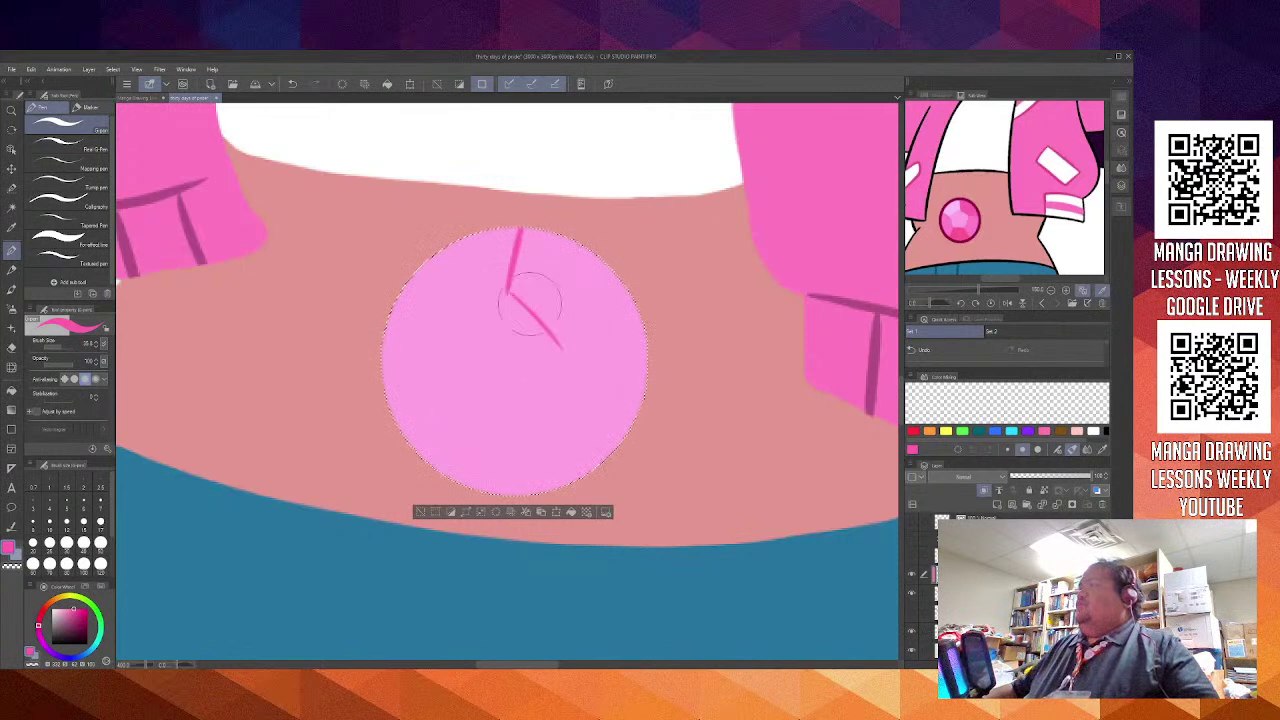
key(ctrl+z)
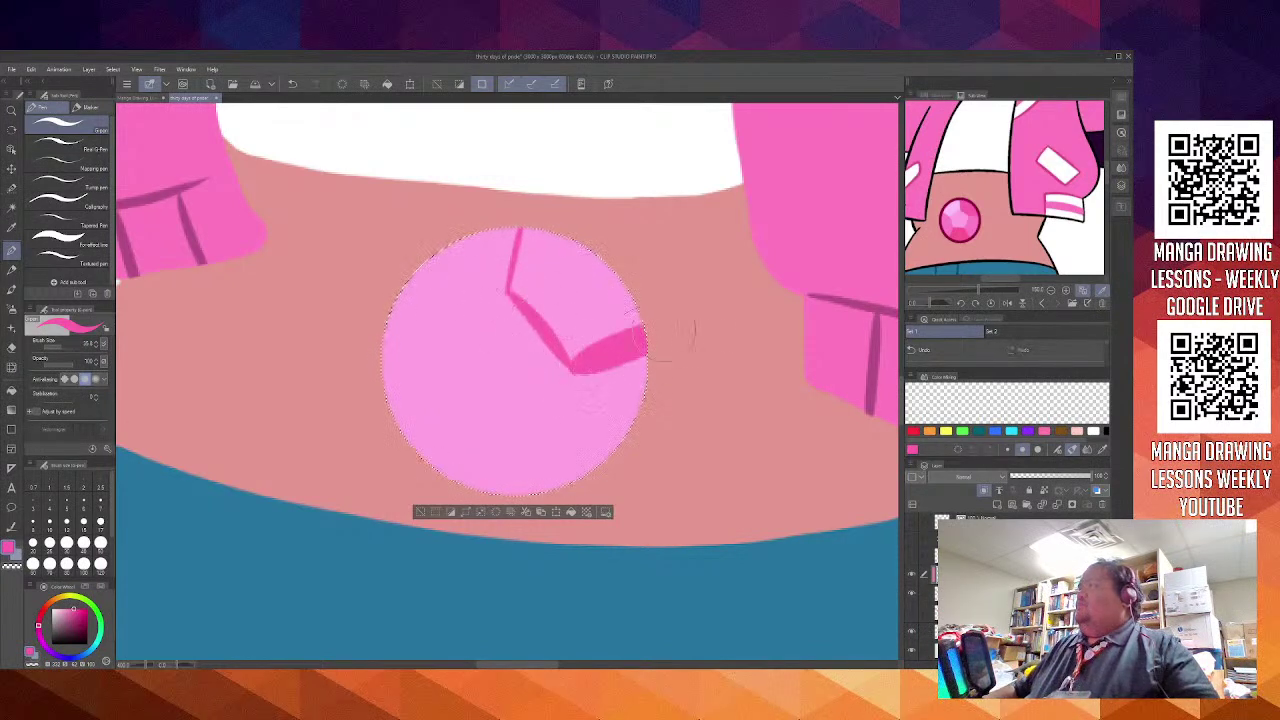
key(ctrl+z)
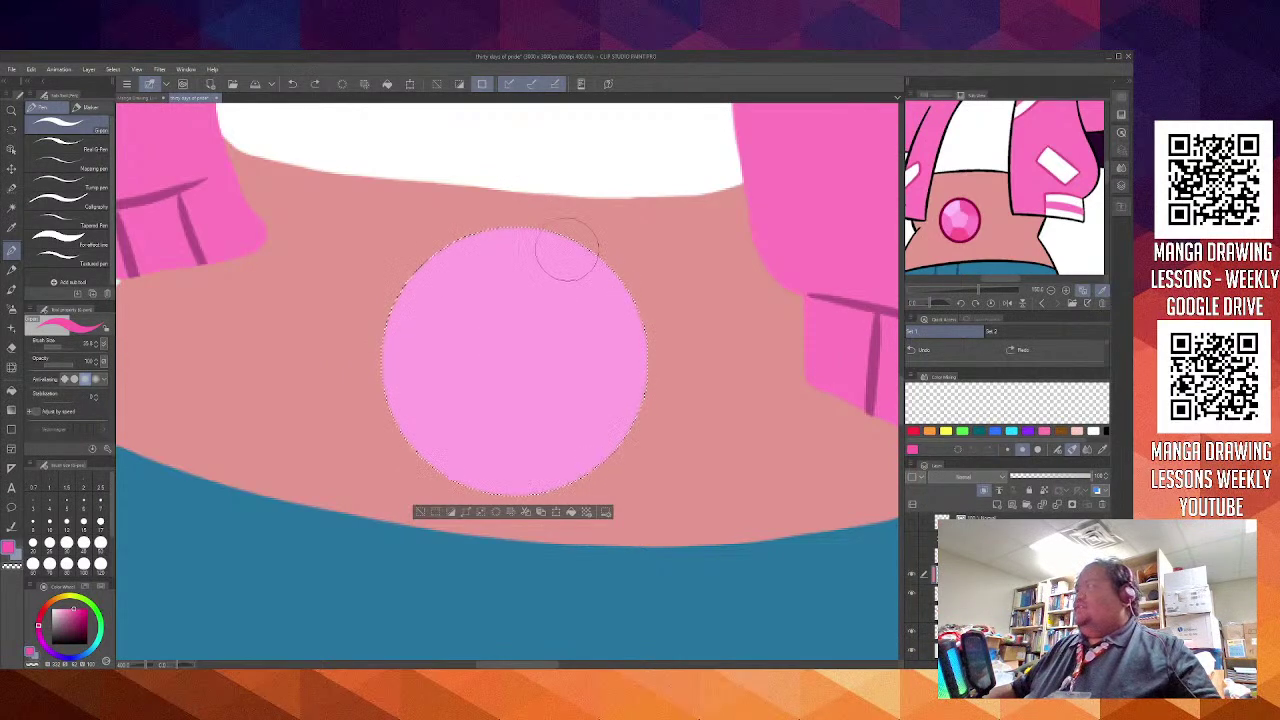
Outline the belly gem's central pentagon and its lines to the rim with a size 10 pen in hot, medium and pale pink from the reference gem
click(50, 524)
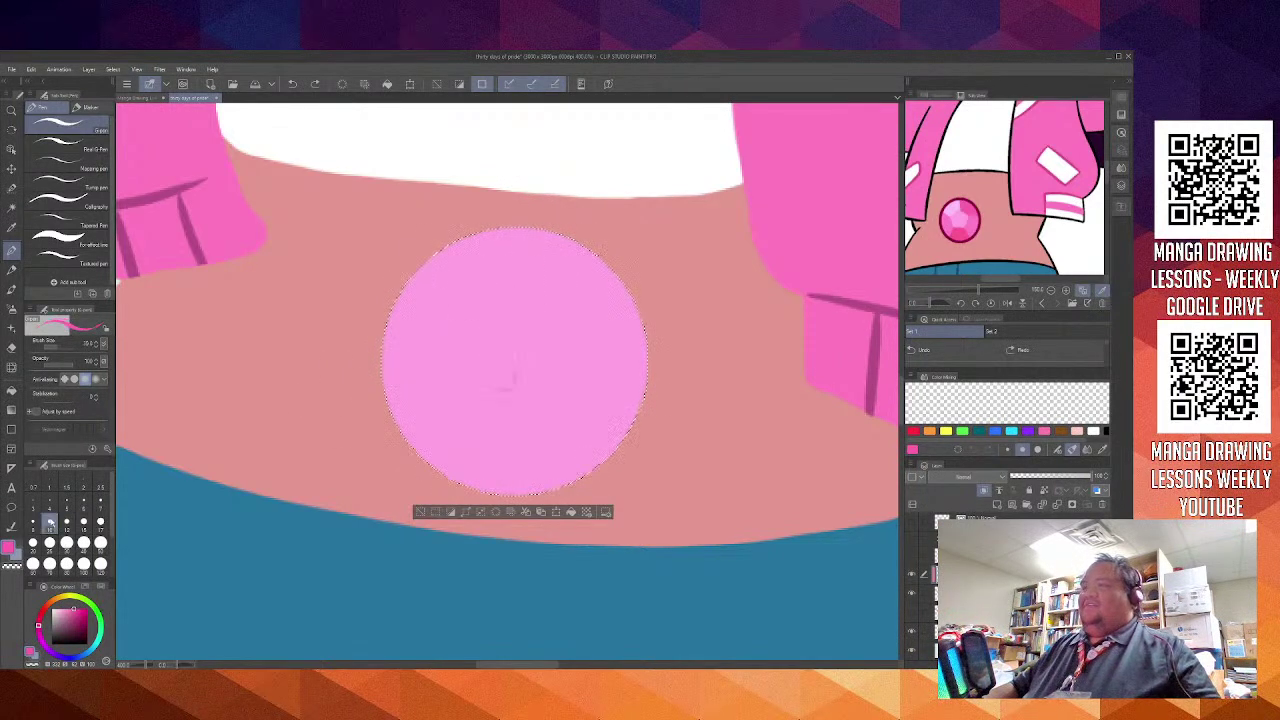
drag(511, 304, 510, 306)
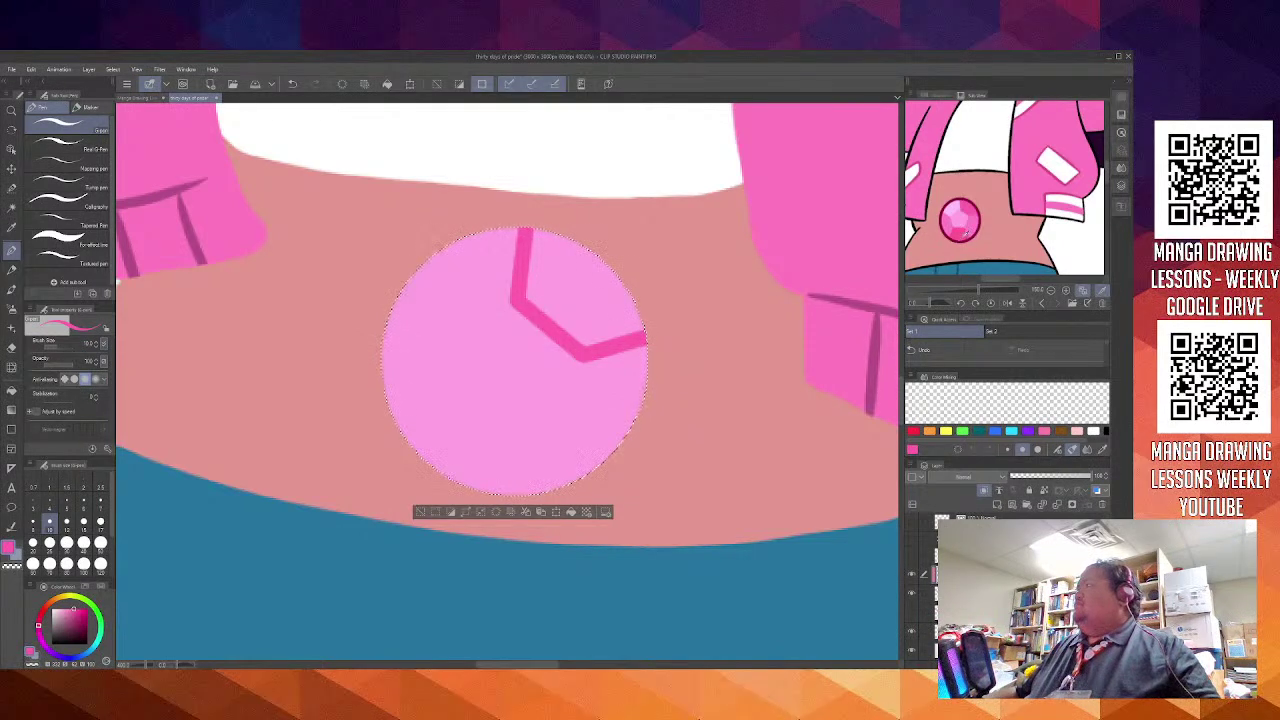
click(973, 226)
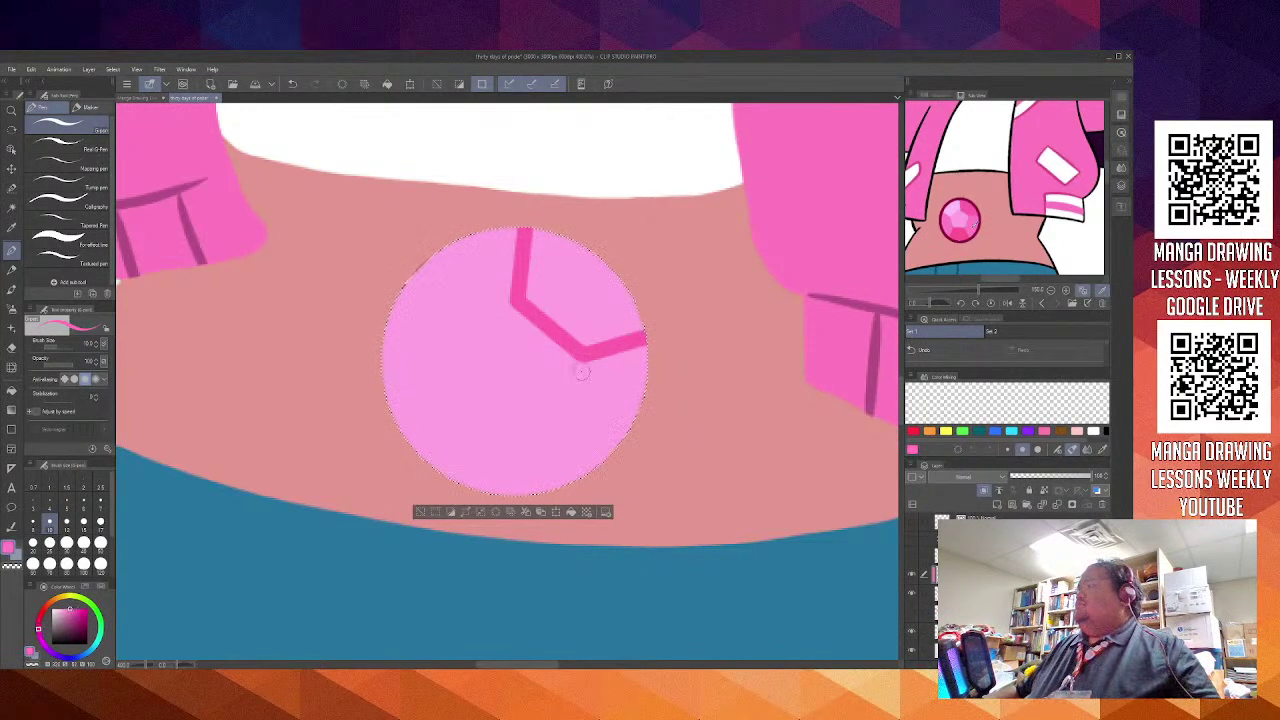
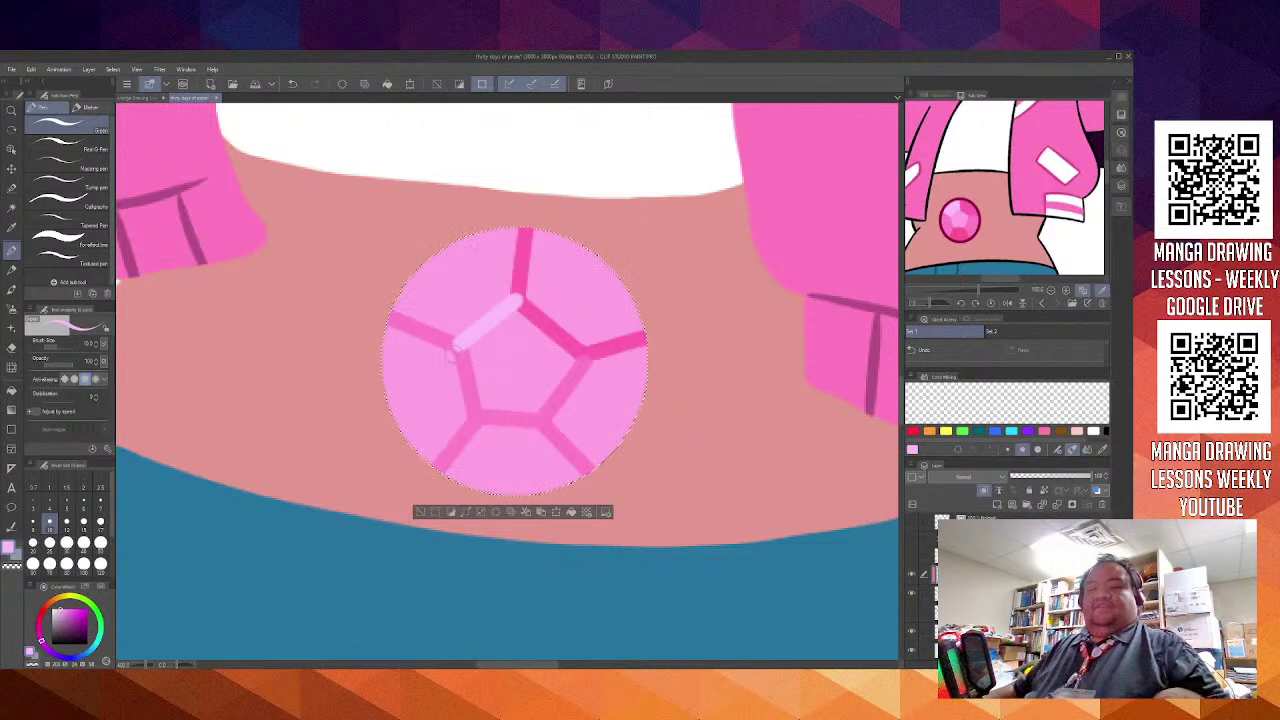
drag(459, 341, 459, 346)
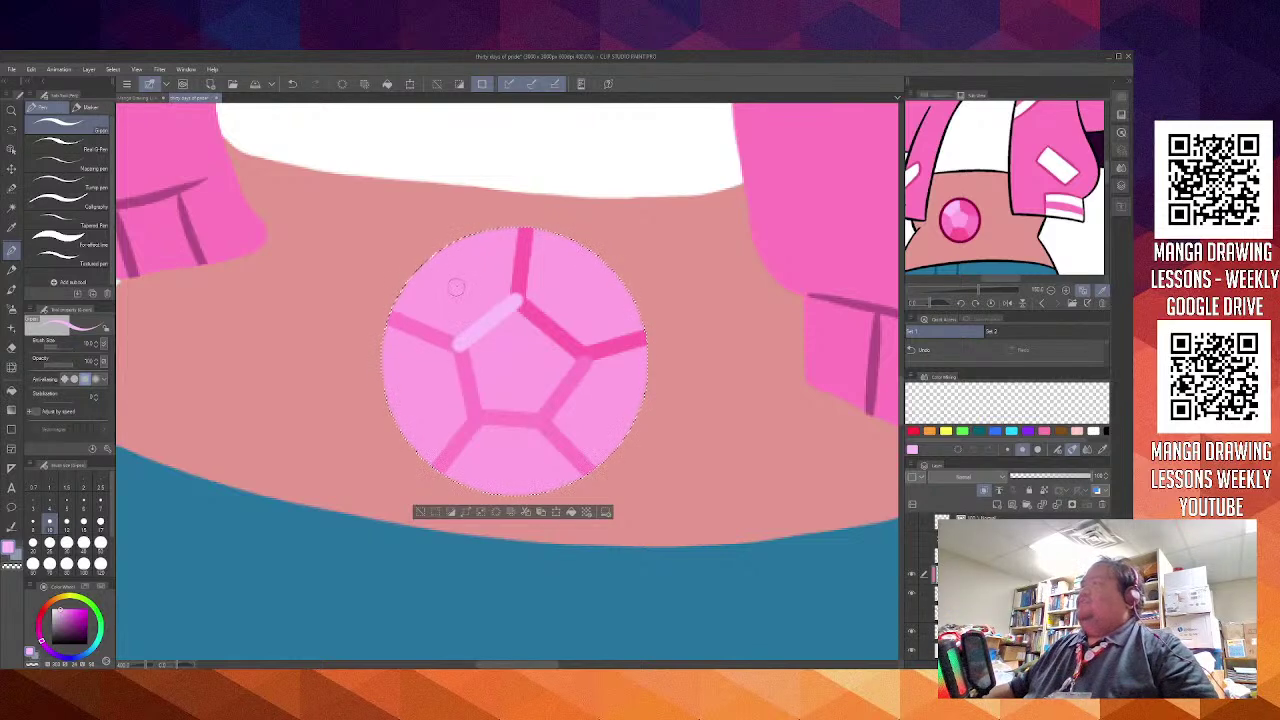
Fill the belly gem's upper-left facet with pale pink using a larger pen size
mouse_move(448, 252)
mouse_down()
mouse_move(462, 286)
mouse_move(455, 253)
mouse_move(473, 247)
mouse_move(488, 287)
mouse_move(496, 237)
mouse_move(495, 290)
mouse_move(489, 275)
mouse_move(458, 325)
mouse_move(385, 302)
mouse_move(448, 332)
mouse_move(421, 310)
mouse_move(442, 316)
mouse_move(431, 303)
mouse_move(463, 271)
mouse_up()
key(bracketright)
key(bracketright)
key(bracketright)
key(bracketright)
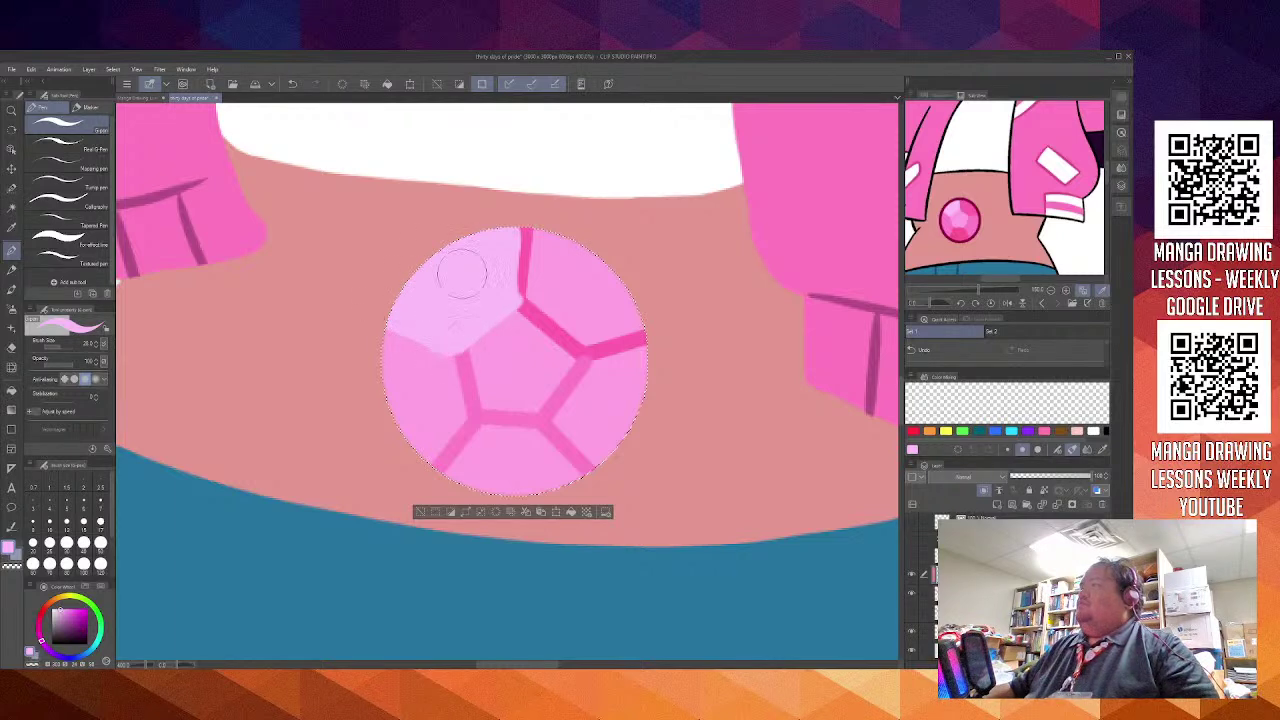
Fill the belly gem's upper-right facet with the hot pink of its outline
alt+click(560, 330)
mouse_move(551, 272)
mouse_down()
mouse_move(543, 292)
mouse_move(548, 228)
mouse_up()
mouse_move(560, 280)
mouse_down()
mouse_move(589, 325)
mouse_move(645, 302)
mouse_move(609, 318)
mouse_move(582, 288)
mouse_up()
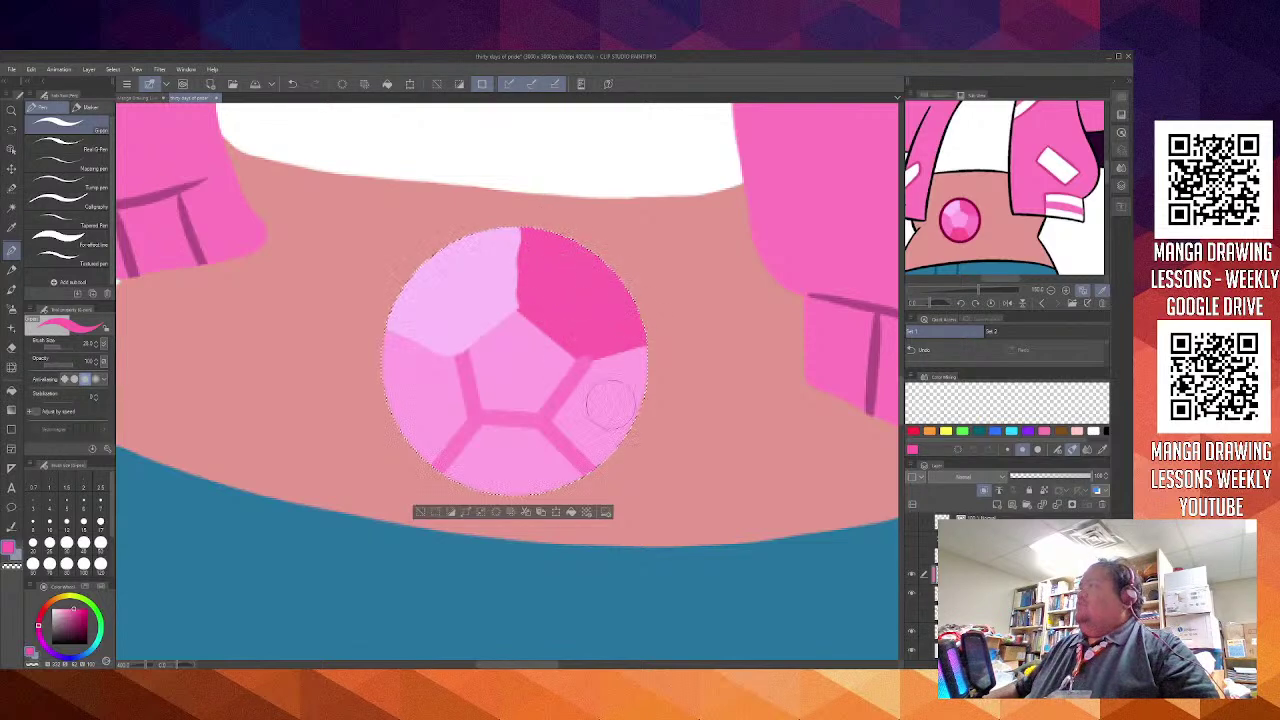
Fill the belly gem's lower-right facet with the medium pink sampled from its outline
alt+click(567, 391)
mouse_move(598, 398)
mouse_down()
mouse_move(600, 382)
mouse_move(663, 357)
mouse_up()
scroll(606, 392, up, 5)
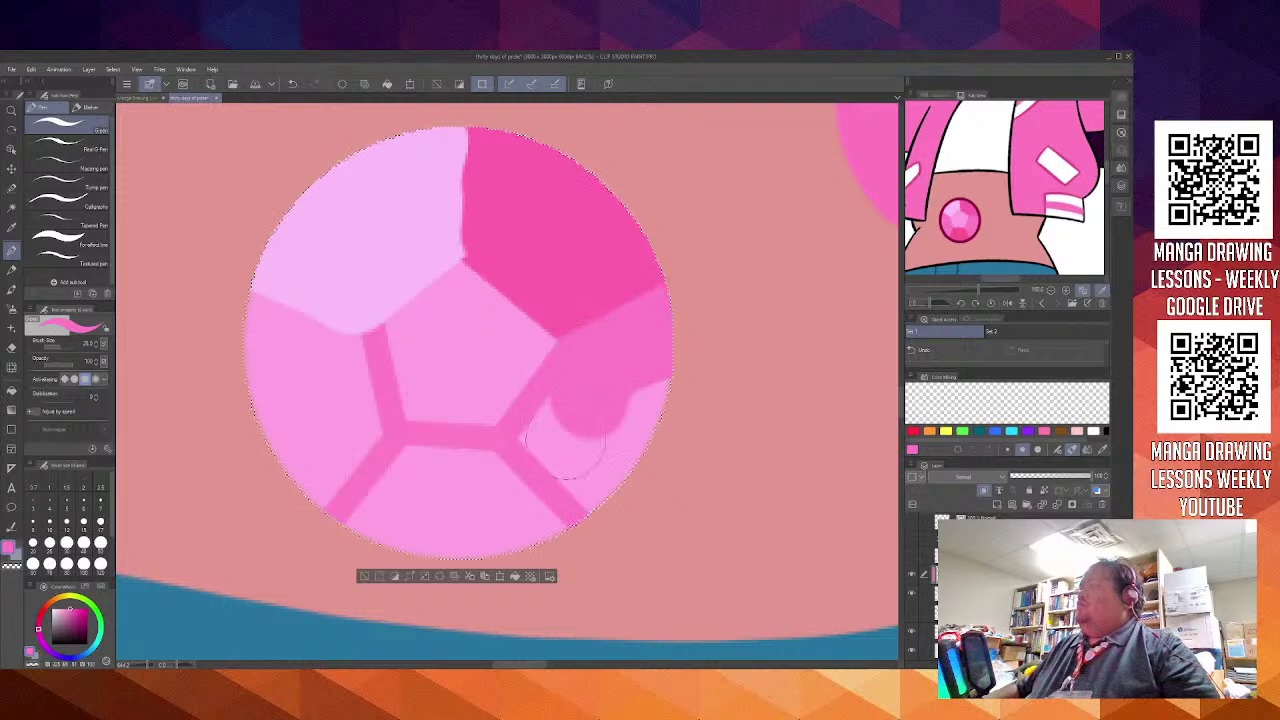
mouse_move(585, 405)
mouse_down()
mouse_move(550, 432)
mouse_move(600, 480)
mouse_move(548, 440)
mouse_up()
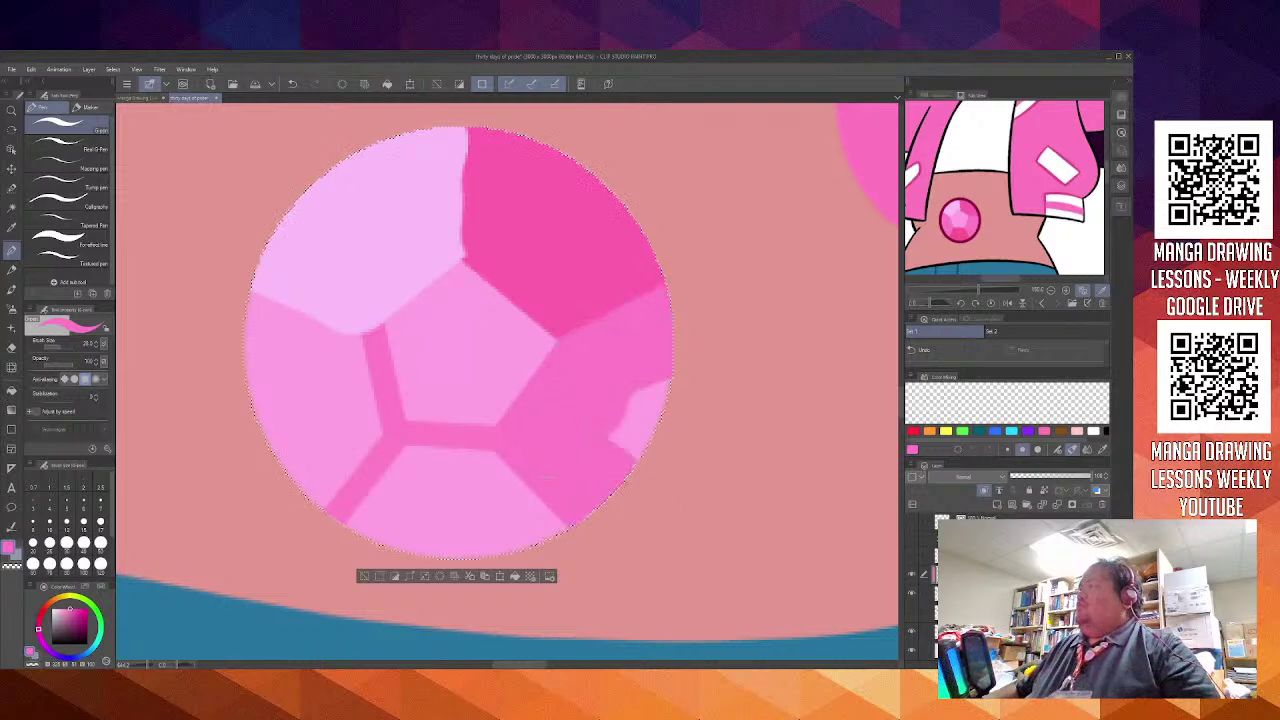
Paint the gem's right, bottom and left outer facets in medium pink around the central pentagon
drag(640, 475, 667, 388)
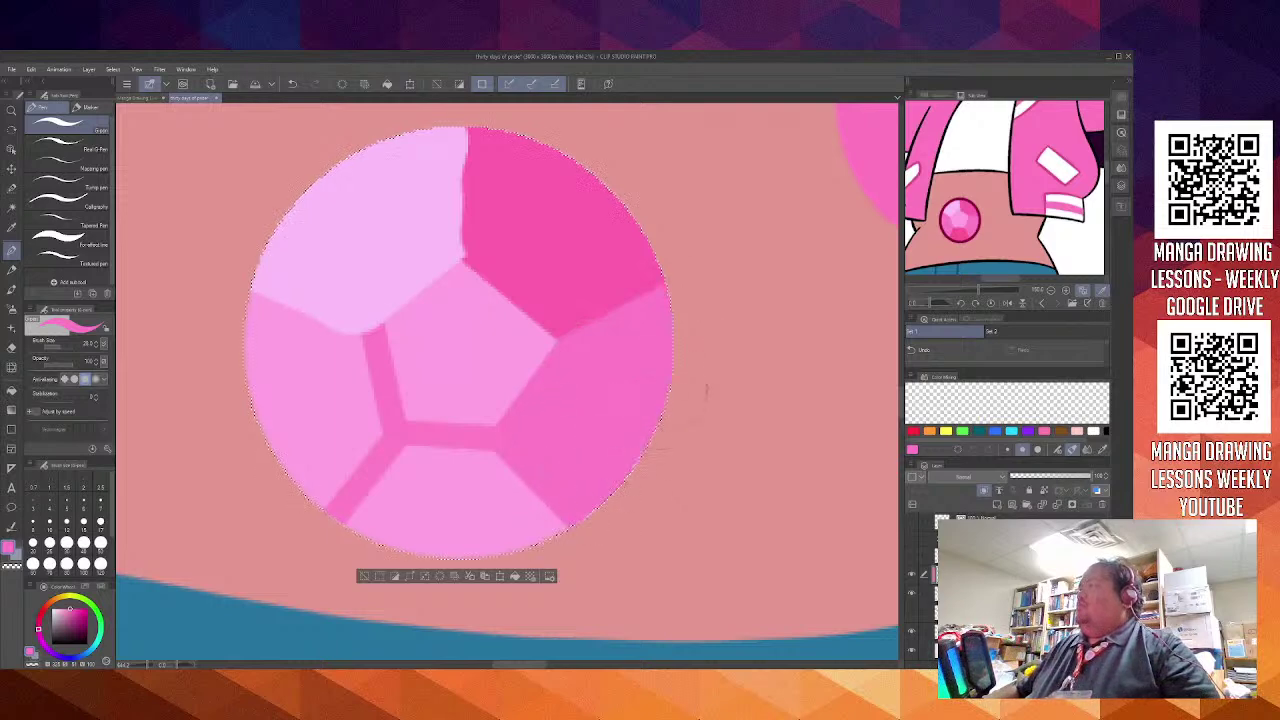
click(410, 467)
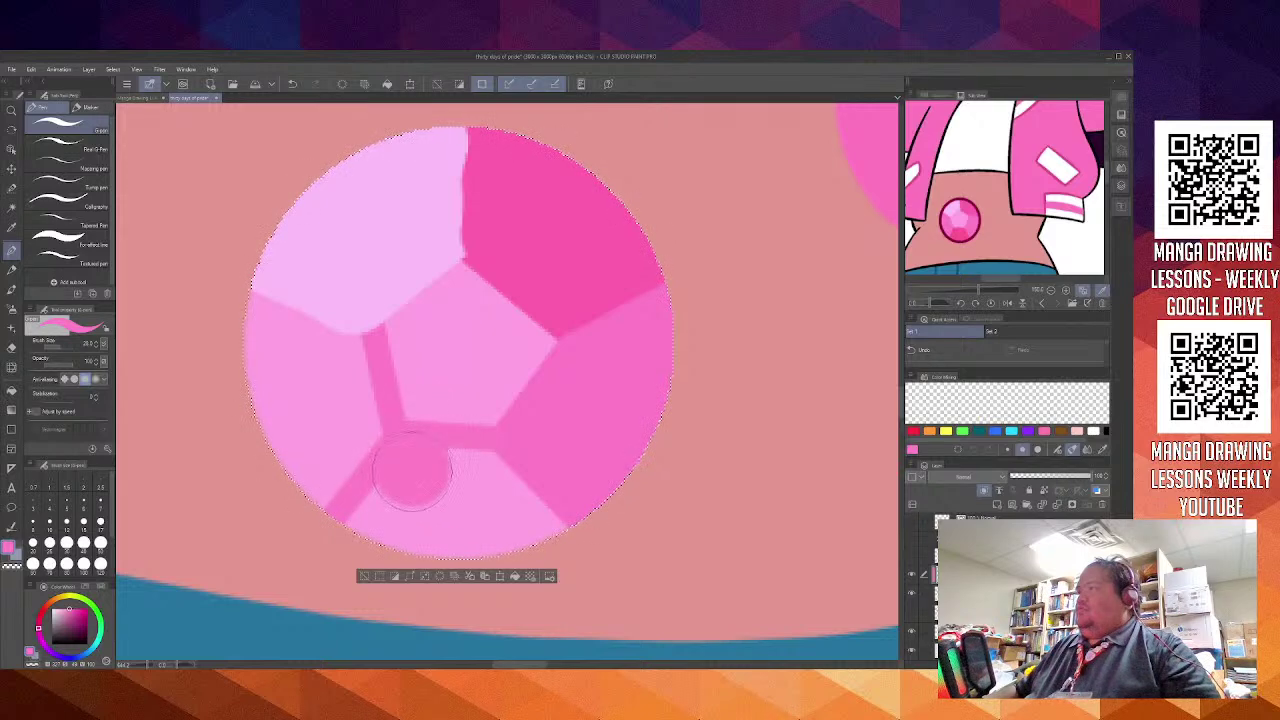
mouse_move(400, 490)
mouse_down()
mouse_move(370, 542)
mouse_move(425, 477)
mouse_move(424, 532)
mouse_move(438, 507)
mouse_move(468, 505)
mouse_move(451, 470)
mouse_move(495, 523)
mouse_move(475, 479)
mouse_move(558, 525)
mouse_up()
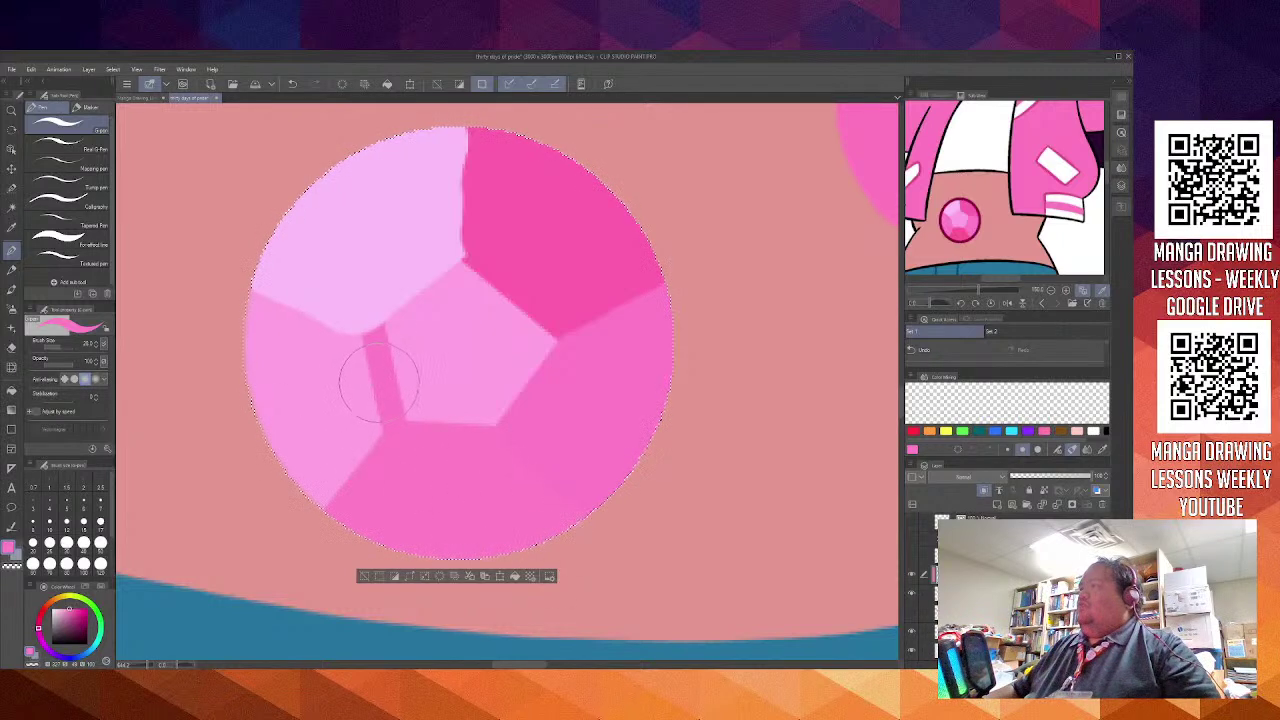
mouse_move(340, 375)
mouse_down()
mouse_move(325, 478)
mouse_move(335, 470)
mouse_up()
mouse_move(345, 405)
mouse_down()
mouse_move(335, 330)
mouse_move(285, 455)
mouse_move(250, 310)
mouse_move(300, 300)
mouse_move(358, 318)
mouse_move(255, 285)
mouse_up()
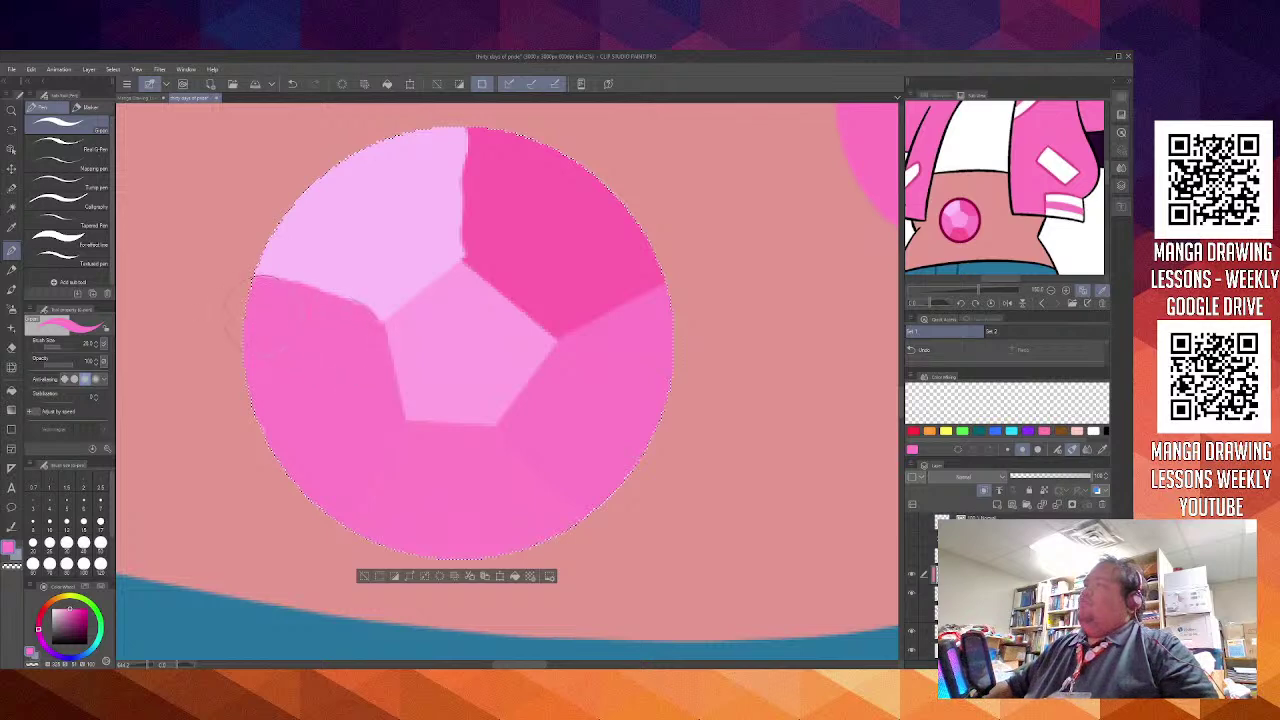
Try several strokes in the pentagon's lighter pink to reshape its left edge, undoing unsuitable ones
alt+click(343, 265)
mouse_move(383, 316)
mouse_down()
mouse_move(323, 286)
mouse_move(371, 286)
mouse_move(383, 318)
mouse_move(314, 271)
mouse_move(363, 289)
mouse_move(259, 267)
mouse_move(359, 300)
mouse_move(372, 285)
mouse_move(386, 329)
mouse_move(417, 345)
mouse_move(419, 376)
mouse_up()
key(ctrl+z)
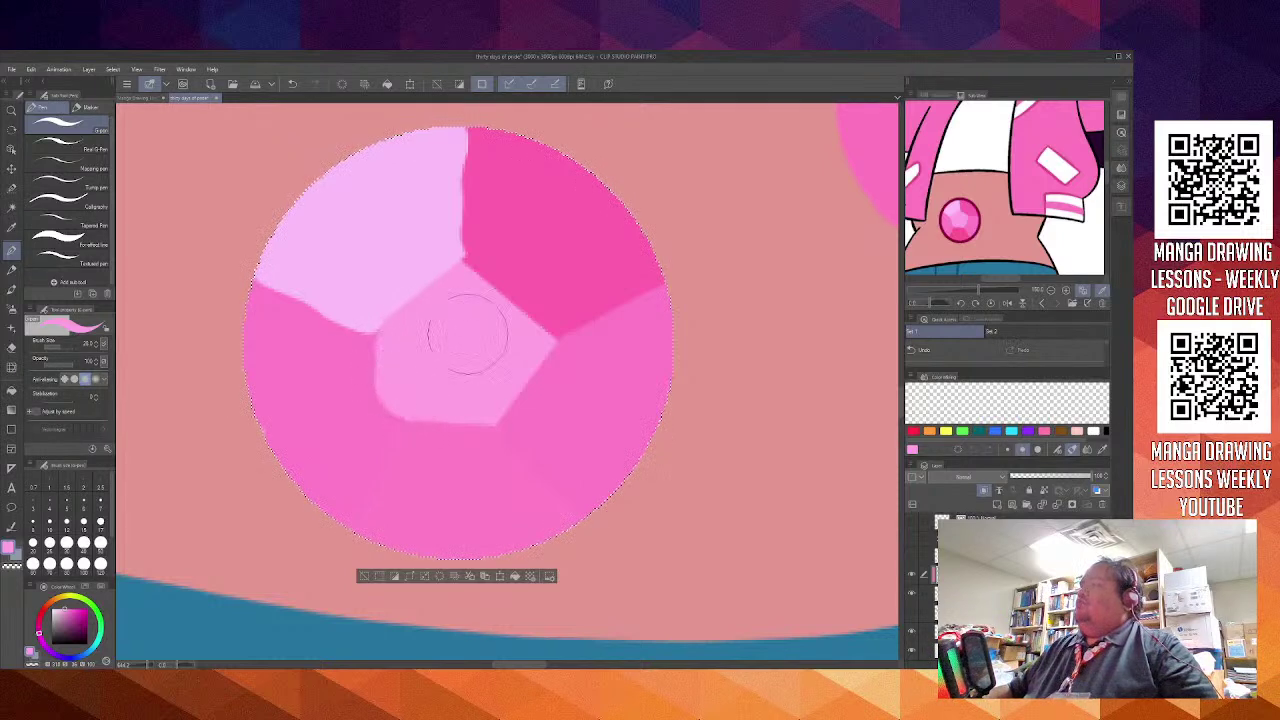
key(ctrl+z)
drag(380, 326, 408, 396)
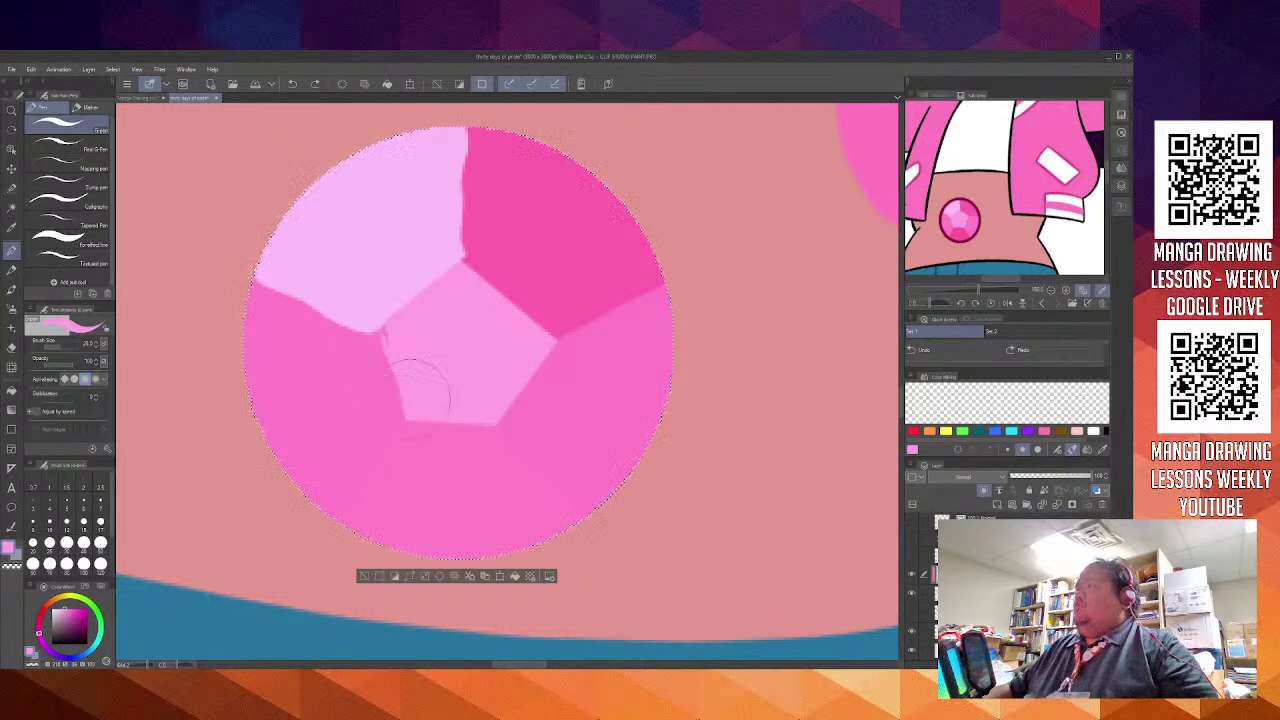
drag(391, 338, 407, 406)
key(ctrl+z)
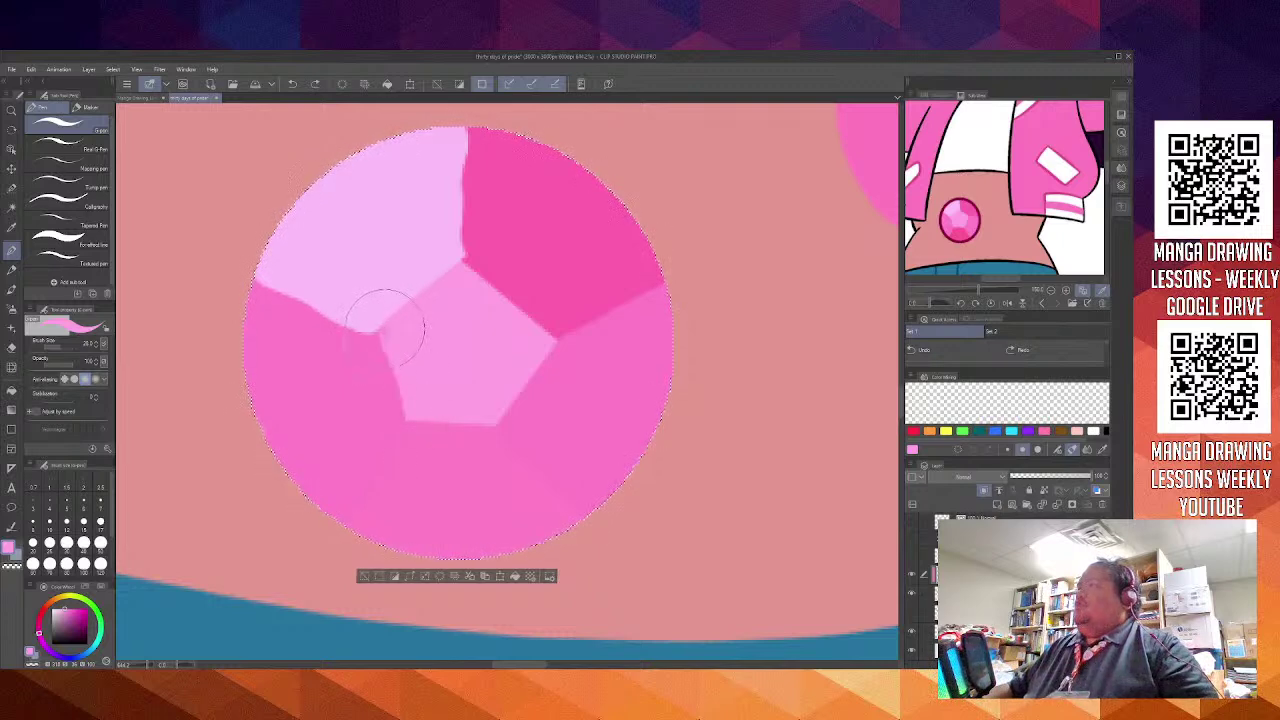
drag(386, 328, 409, 406)
key(ctrl+z)
drag(385, 332, 409, 408)
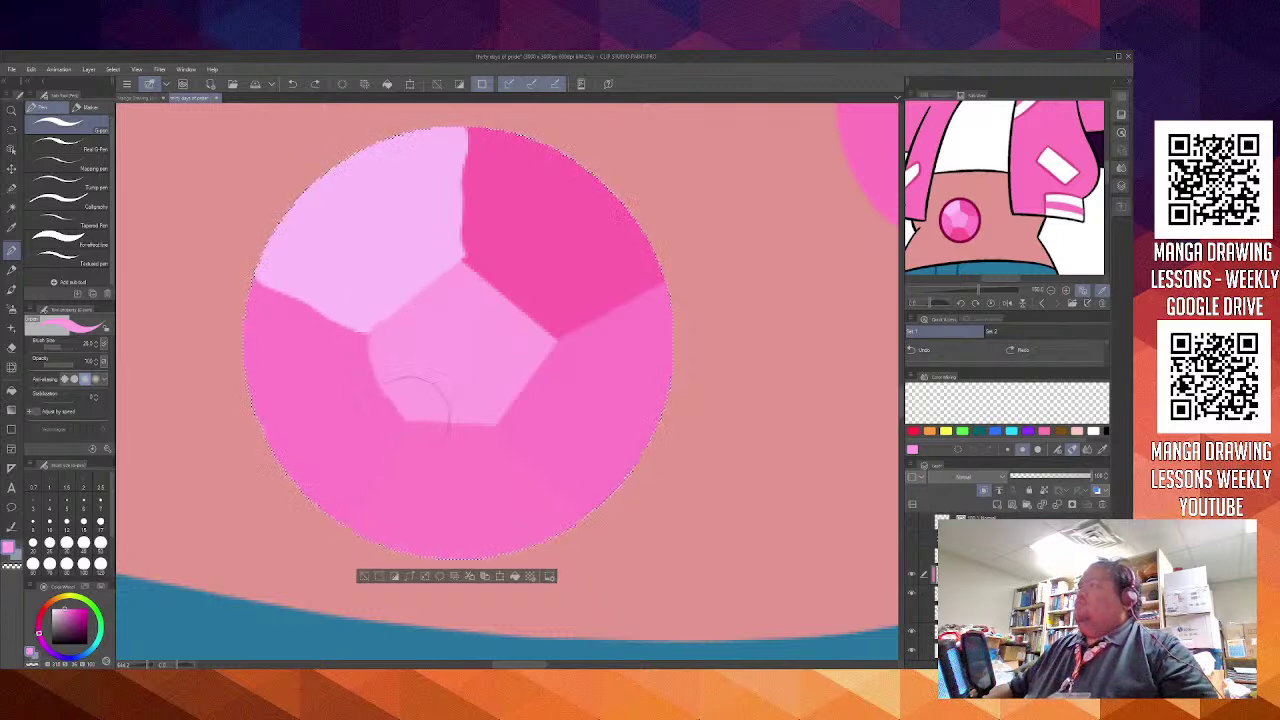
key(ctrl+z)
drag(386, 325, 400, 388)
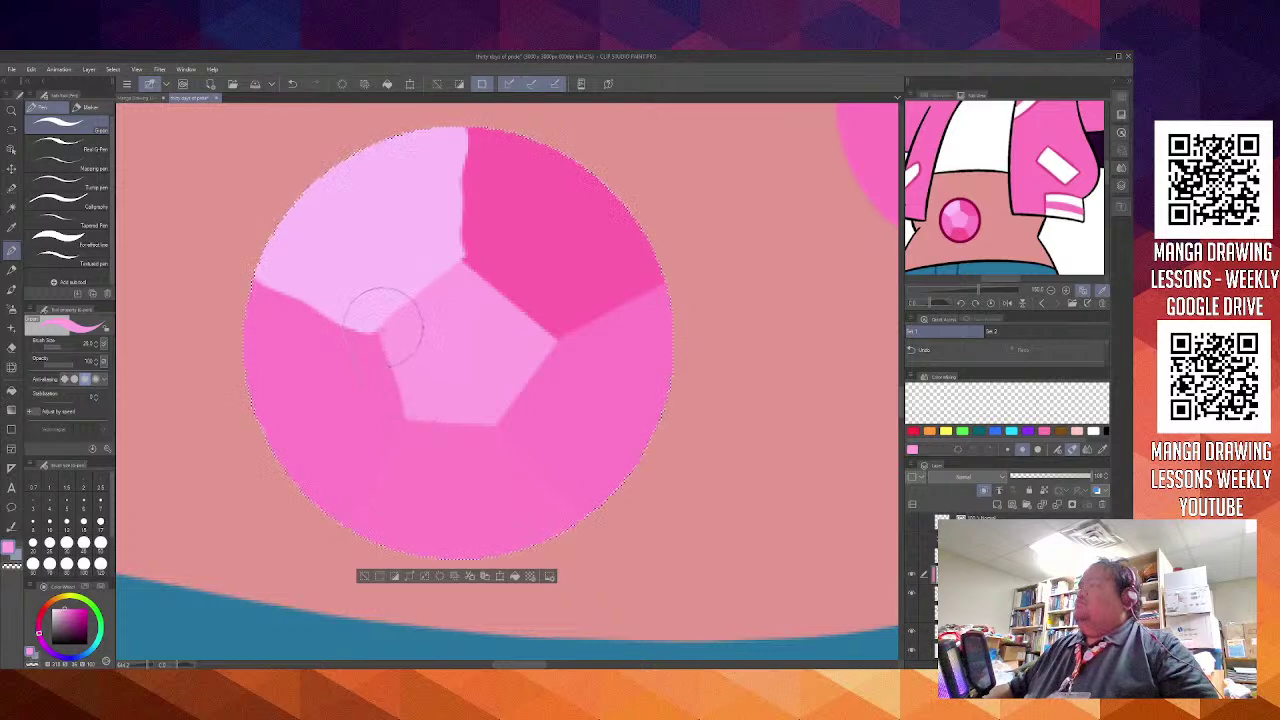
Straighten the border between the gem's left and upper-left facets in medium pink and check it against the whole figure
drag(384, 325, 411, 427)
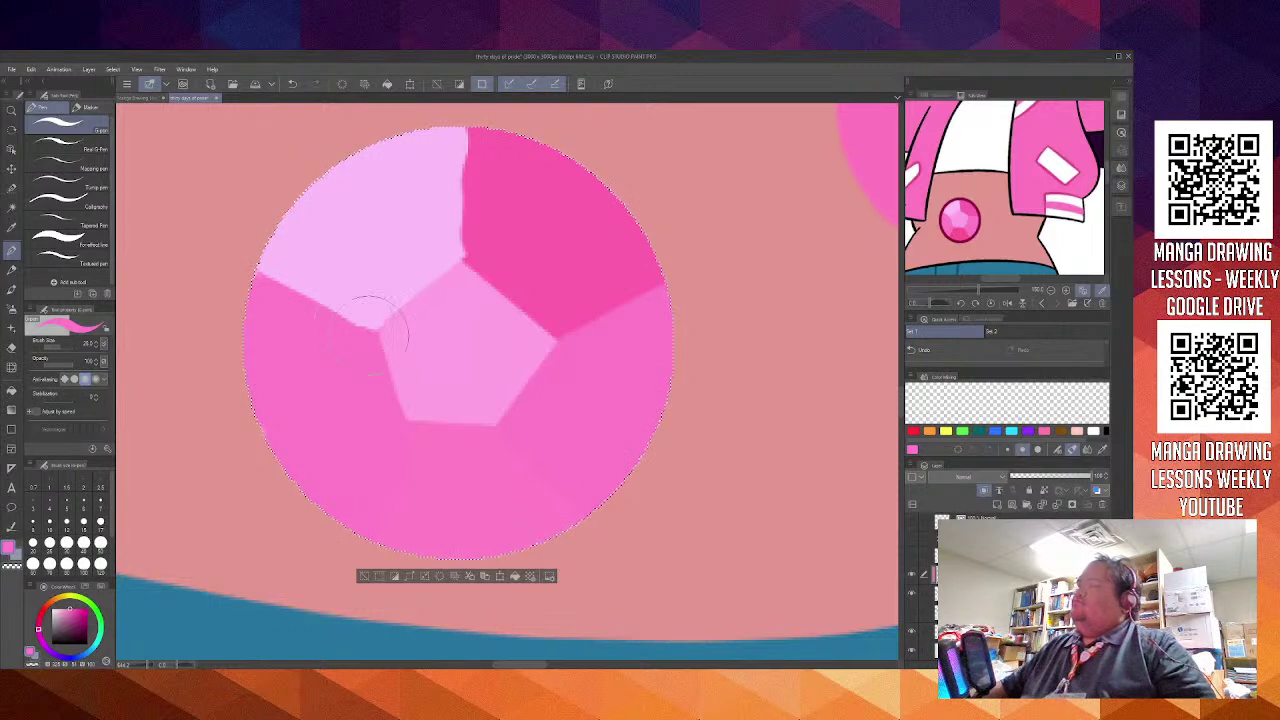
scroll(550, 305, down, 8)
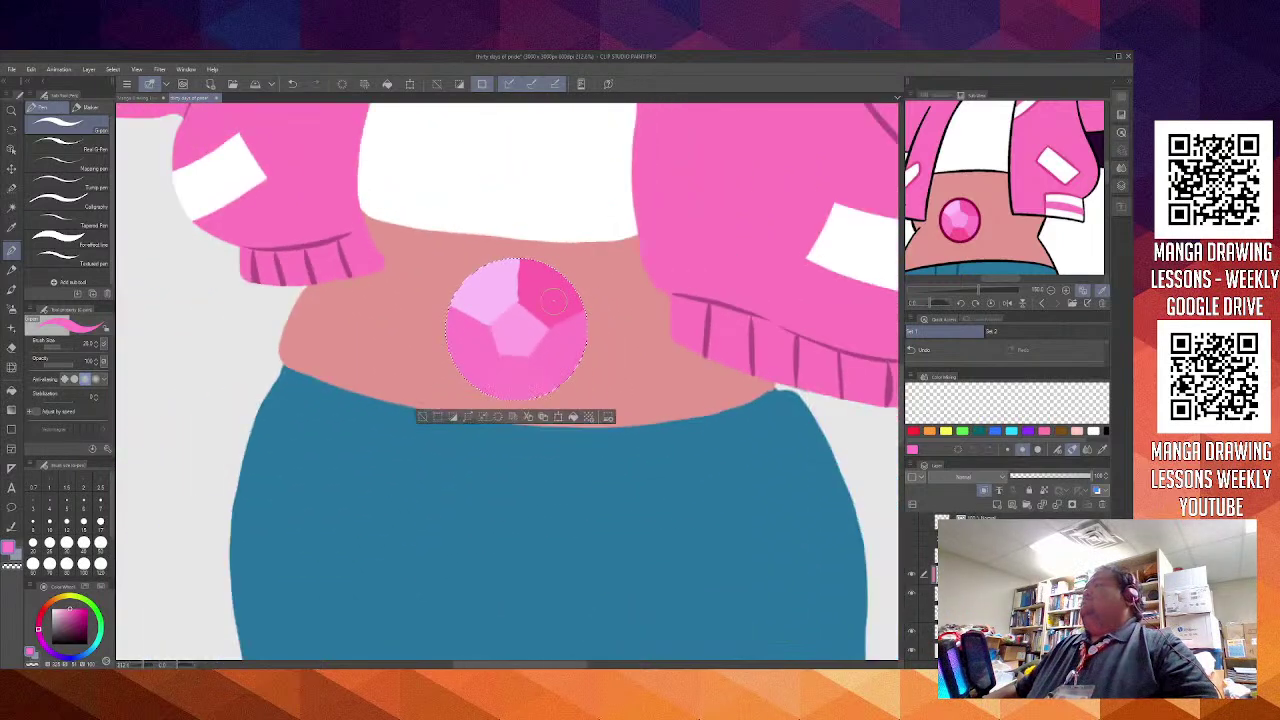
scroll(553, 299, down, 6)
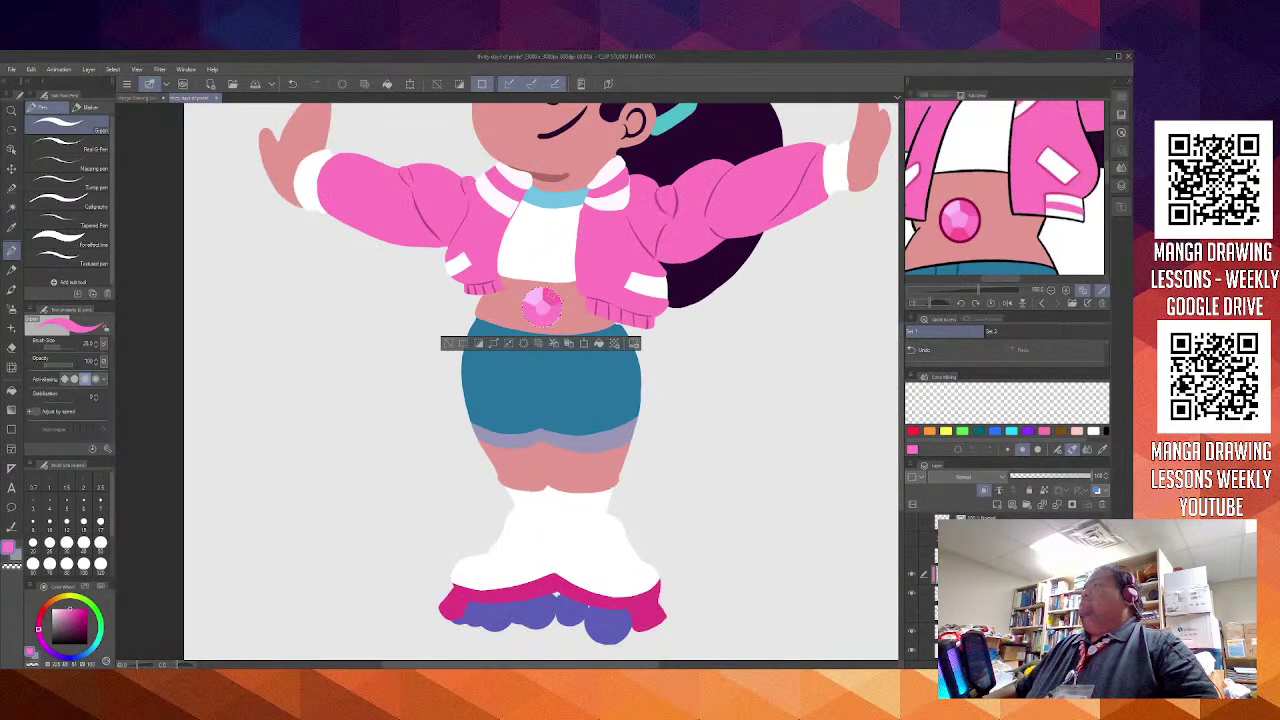
scroll(543, 283, up, 6)
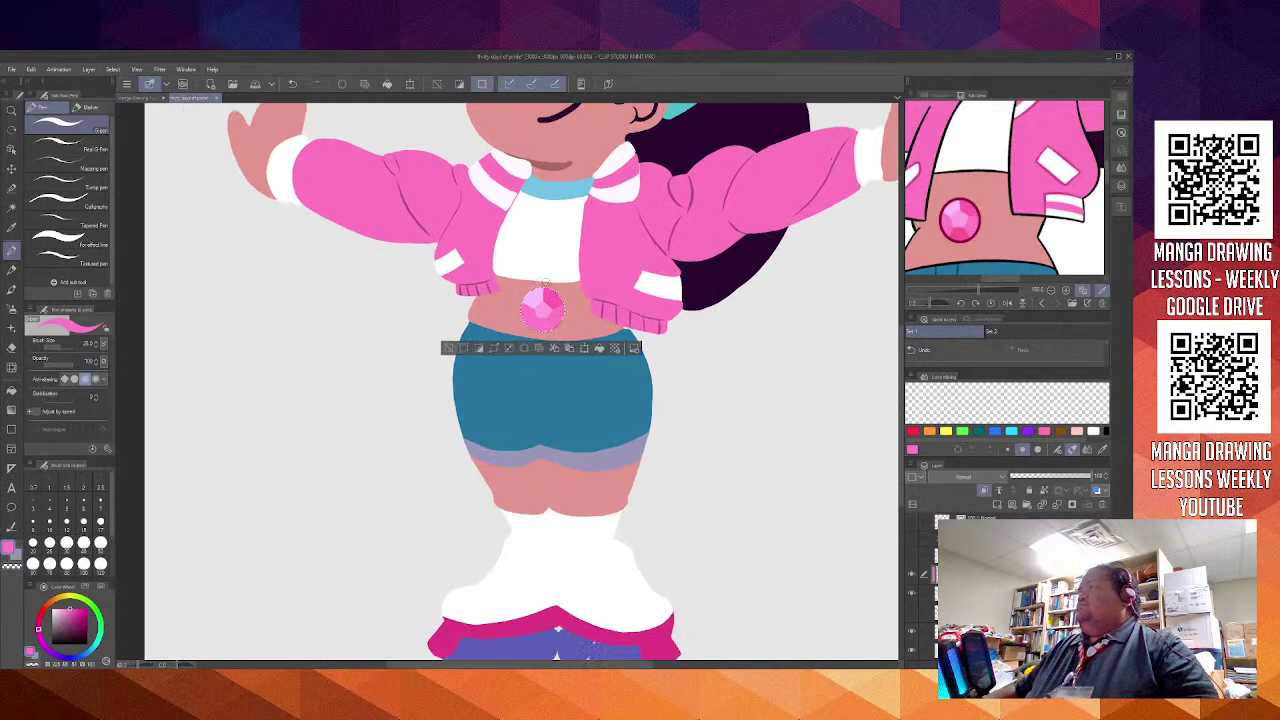
scroll(543, 283, up, 6)
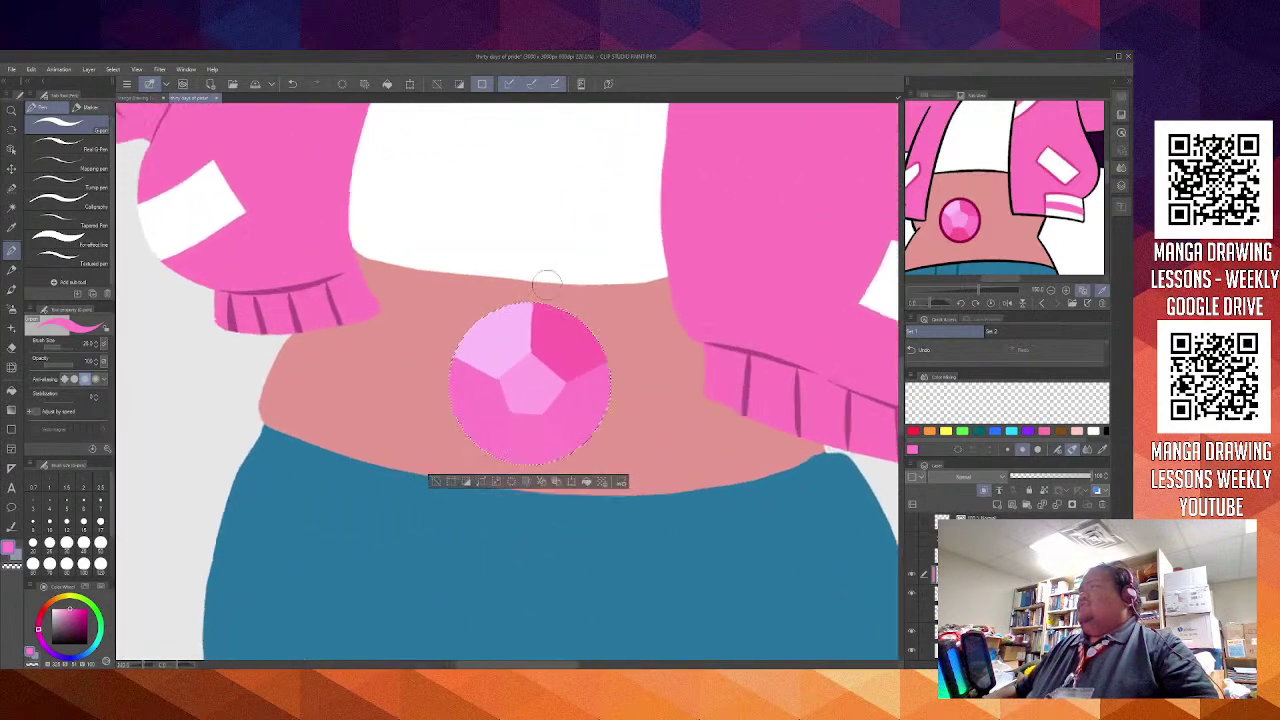
Cover the whole gem with the lightest pink sampled from the reference gem
drag(540, 426, 498, 302)
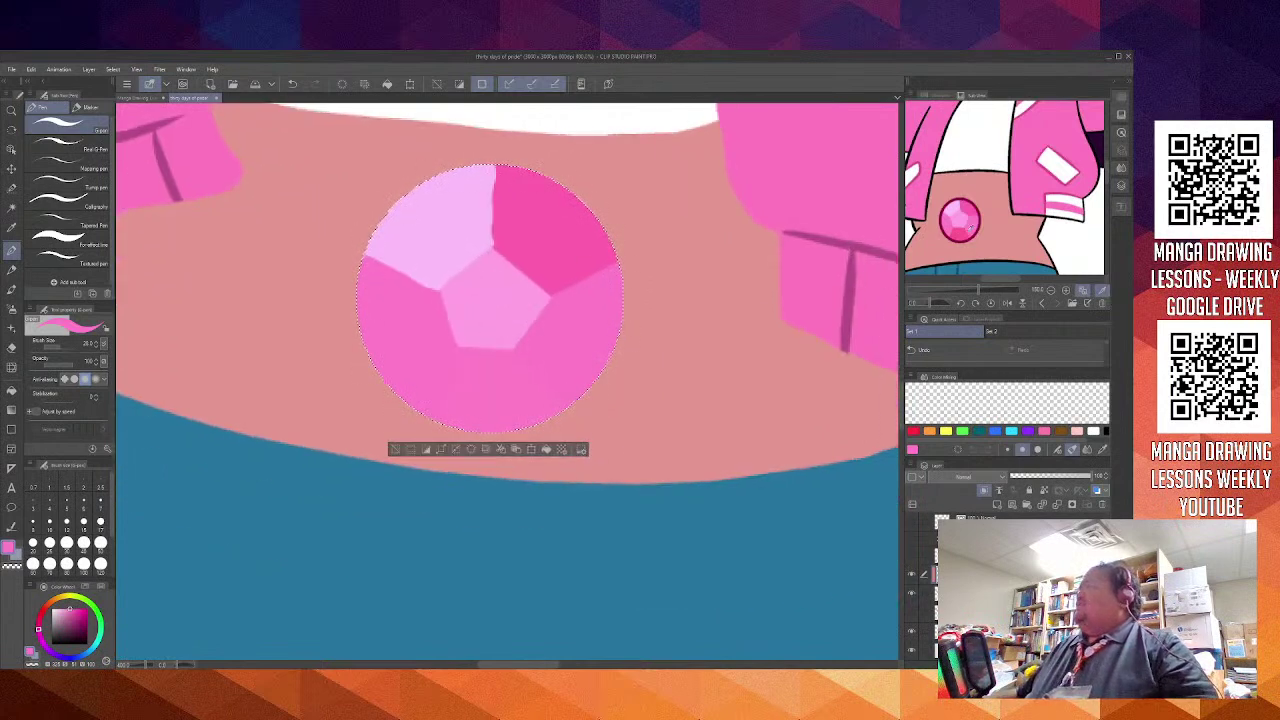
click(956, 204)
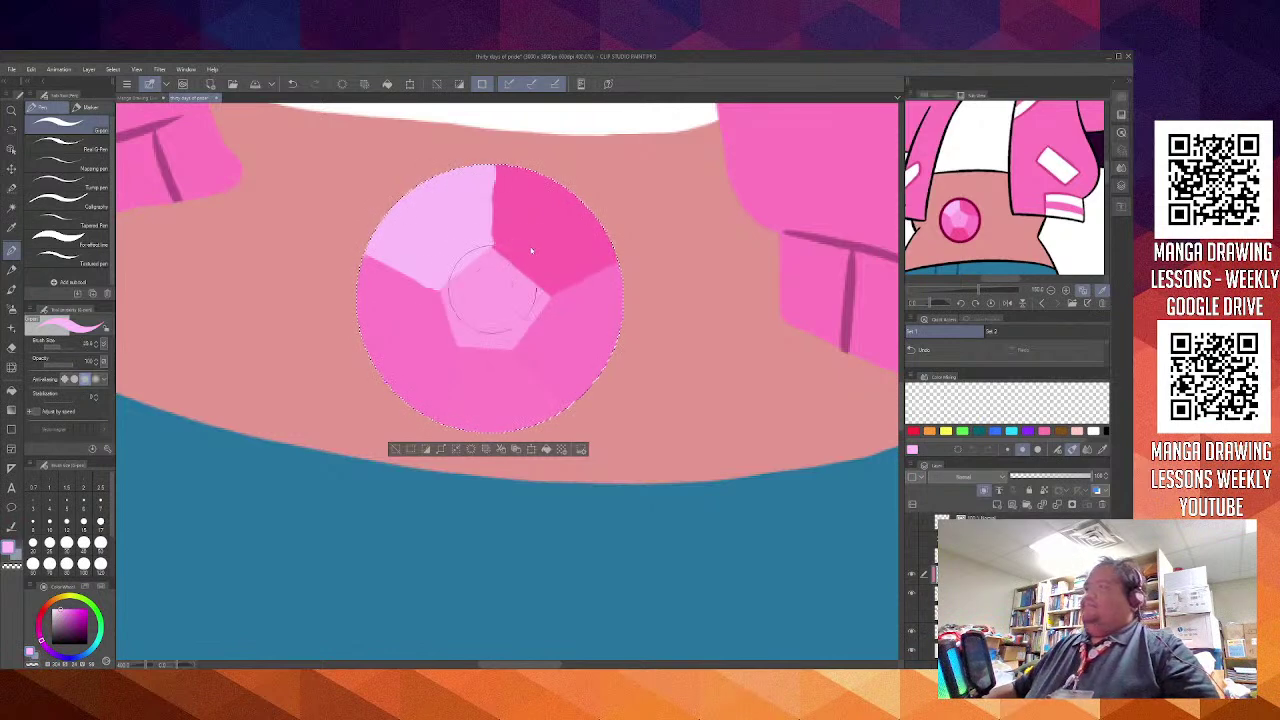
mouse_move(490, 290)
mouse_down()
mouse_move(557, 214)
mouse_move(500, 229)
mouse_up()
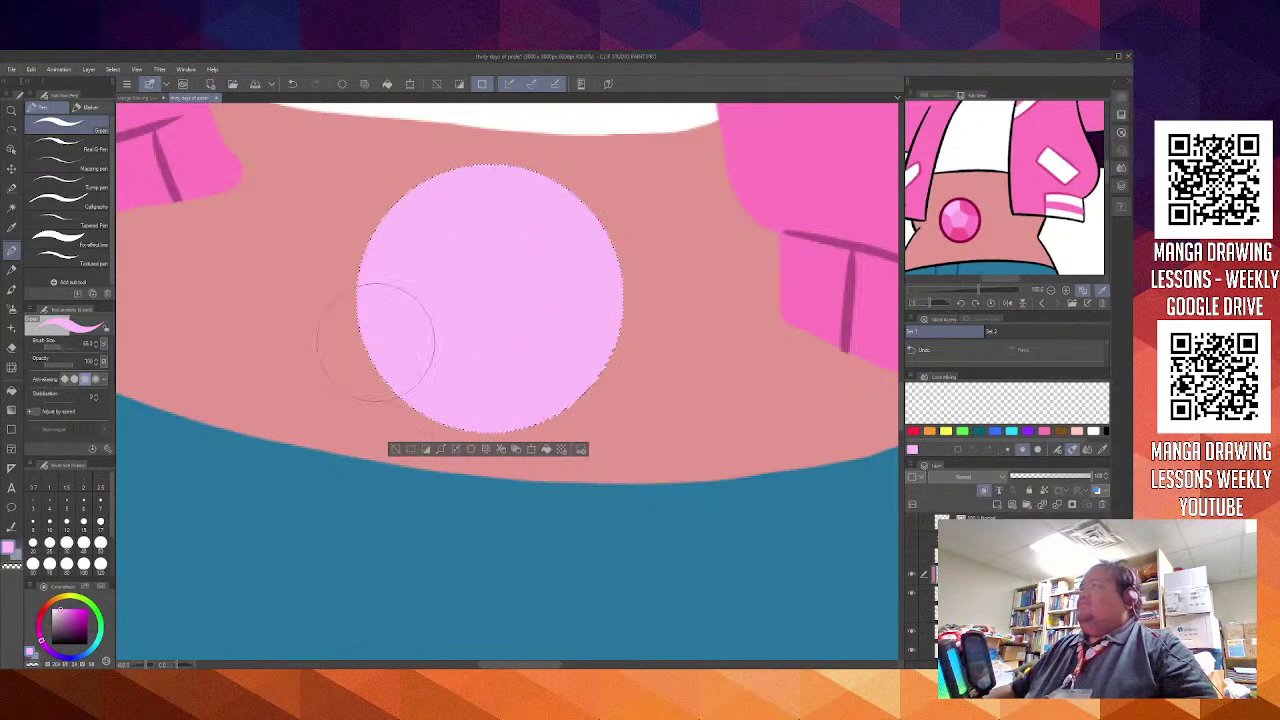
mouse_move(376, 342)
mouse_down()
mouse_move(440, 315)
mouse_move(415, 374)
mouse_move(489, 383)
mouse_move(545, 362)
mouse_up()
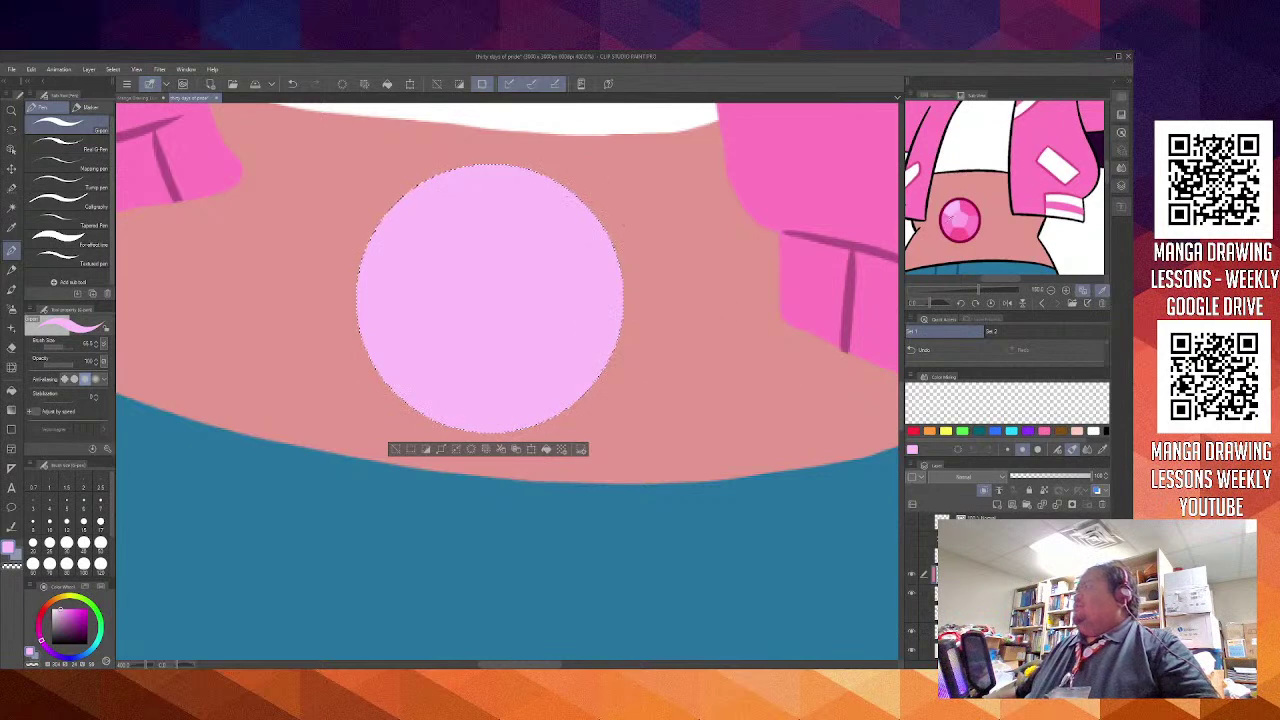
Try to block in the central pentagon with the light-medium pink sampled from the reference gem, then restore the gem's plain light fill
click(963, 218)
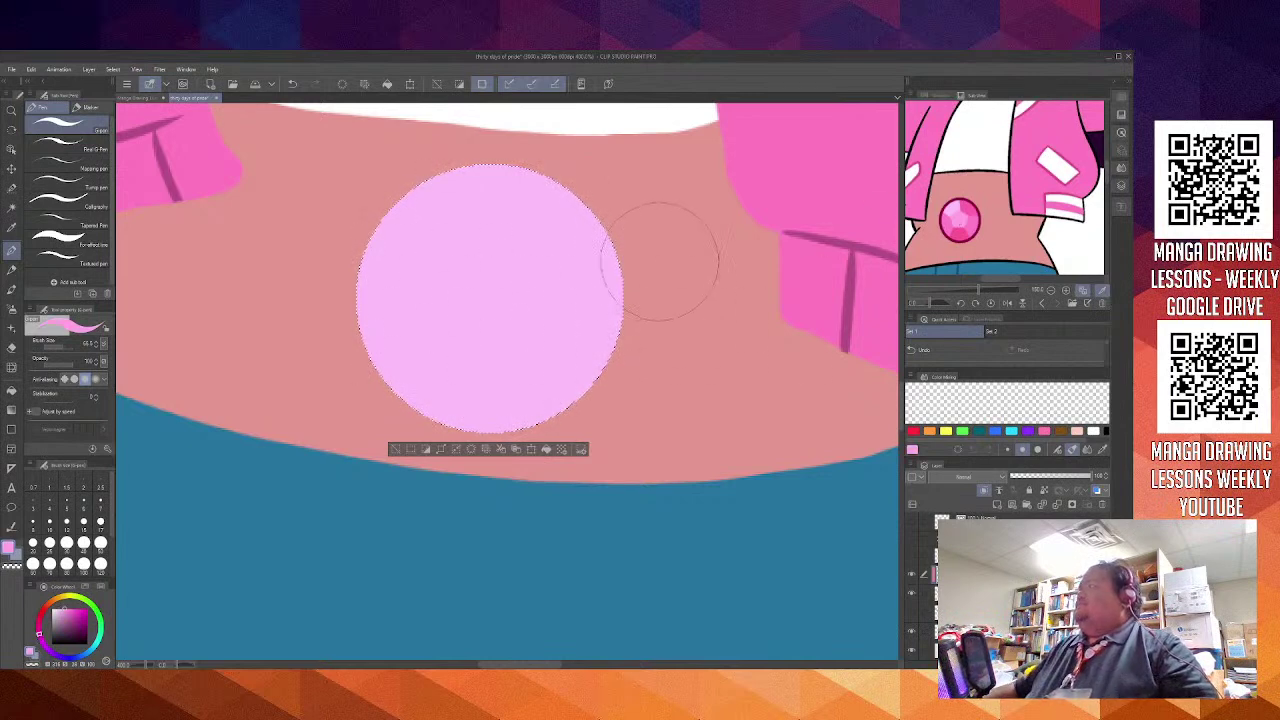
click(477, 268)
drag(466, 276, 445, 299)
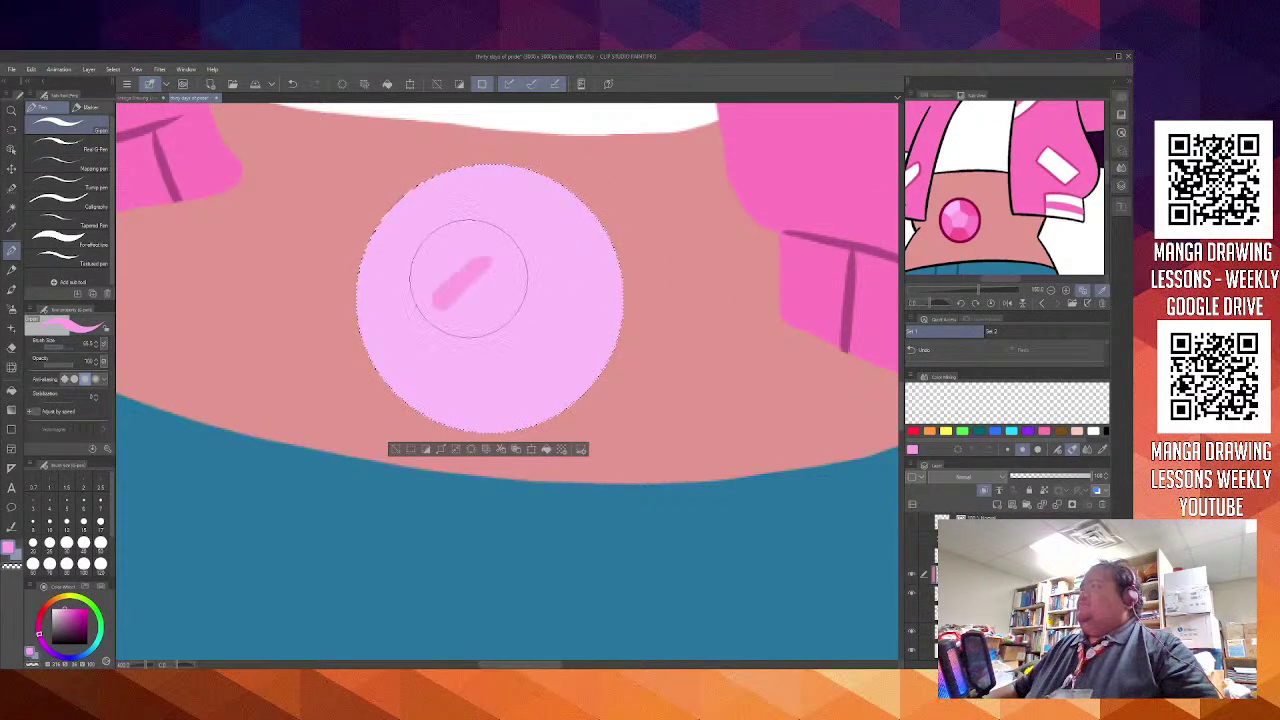
key(ctrl+z)
mouse_move(484, 257)
mouse_down()
mouse_move(447, 298)
mouse_move(466, 331)
mouse_move(454, 310)
mouse_move(479, 304)
mouse_move(467, 303)
mouse_move(490, 264)
mouse_move(522, 309)
mouse_move(503, 265)
mouse_up()
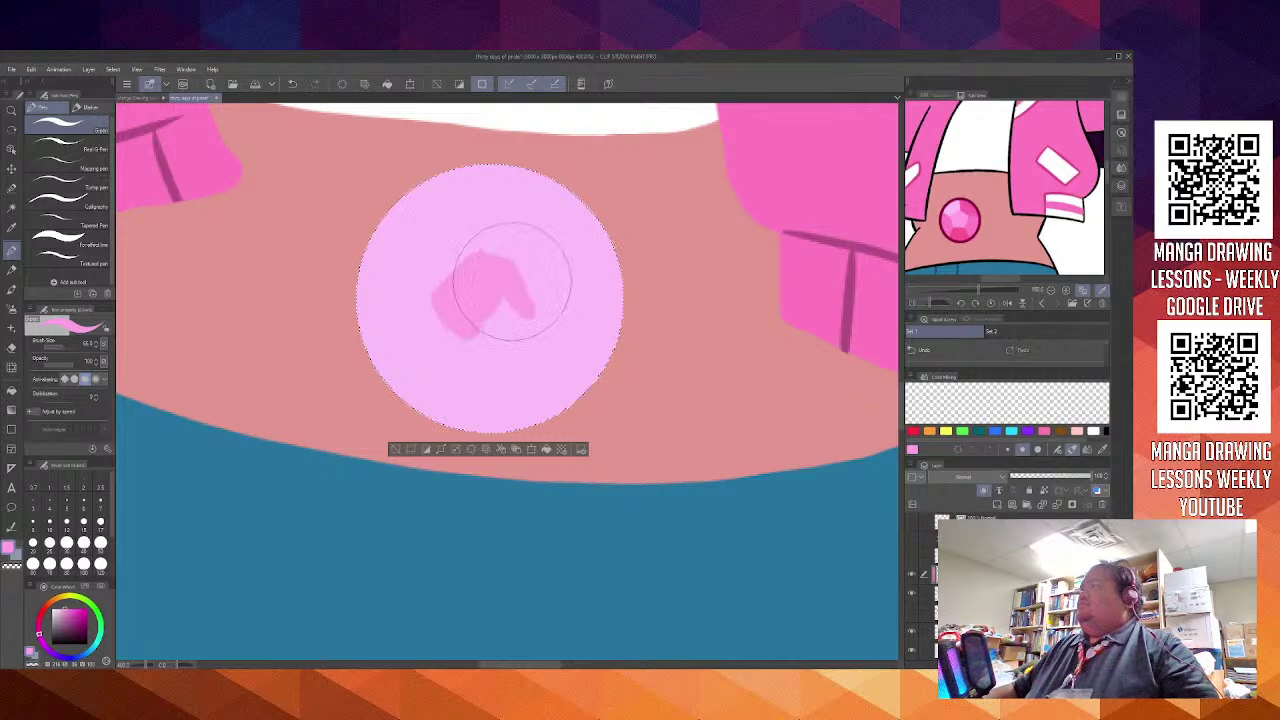
key(ctrl+z)
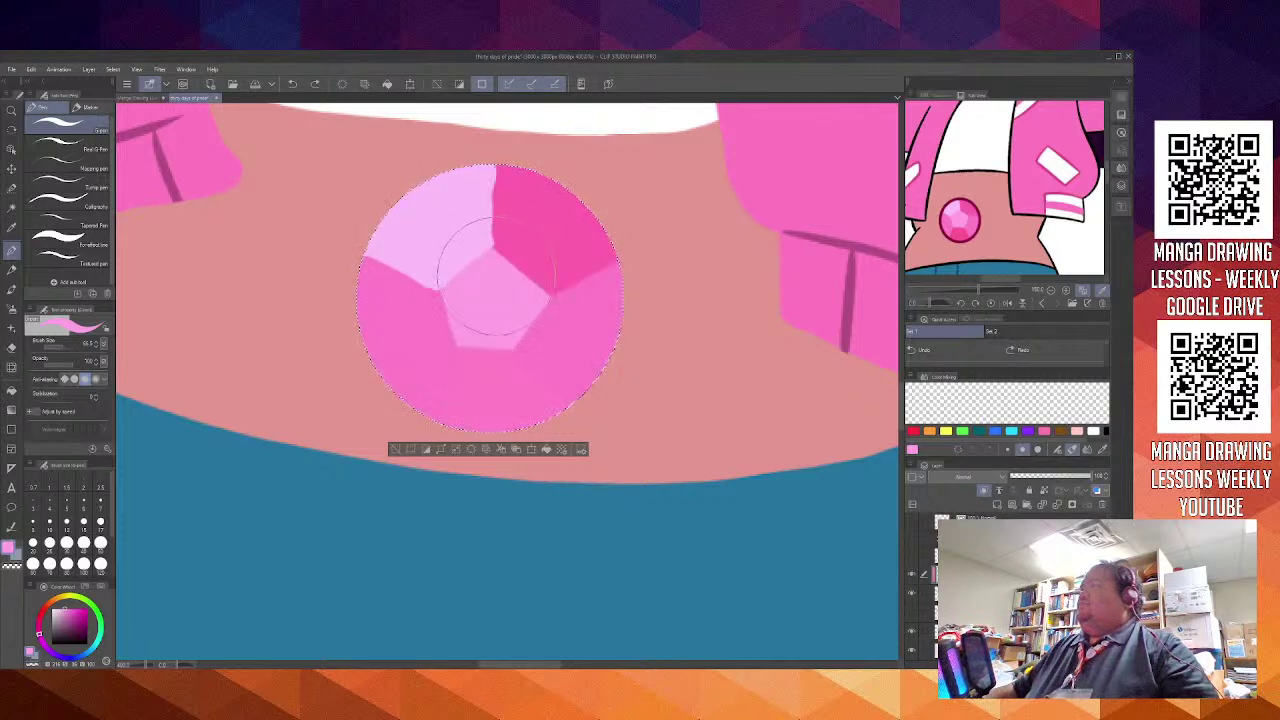
click(315, 84)
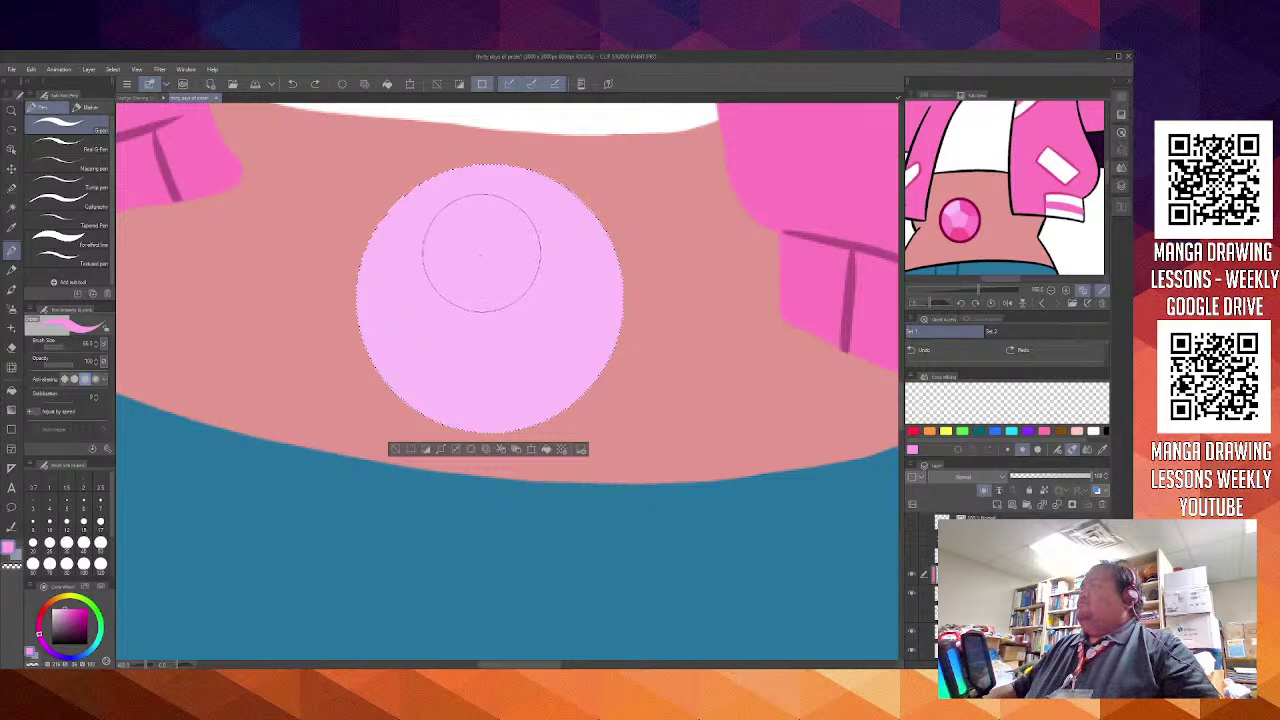
Outline a pentagon in the middle of the gem and fill it with the sampled light-medium pink
drag(448, 279, 472, 256)
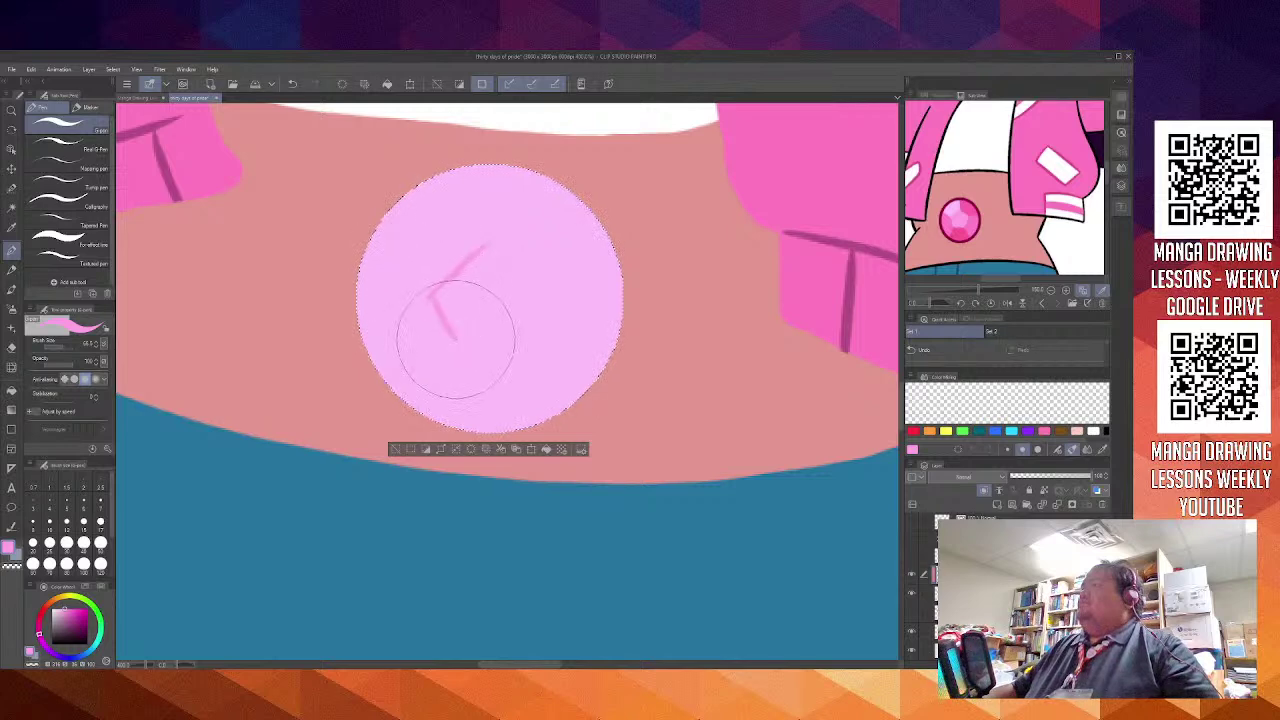
drag(456, 340, 512, 344)
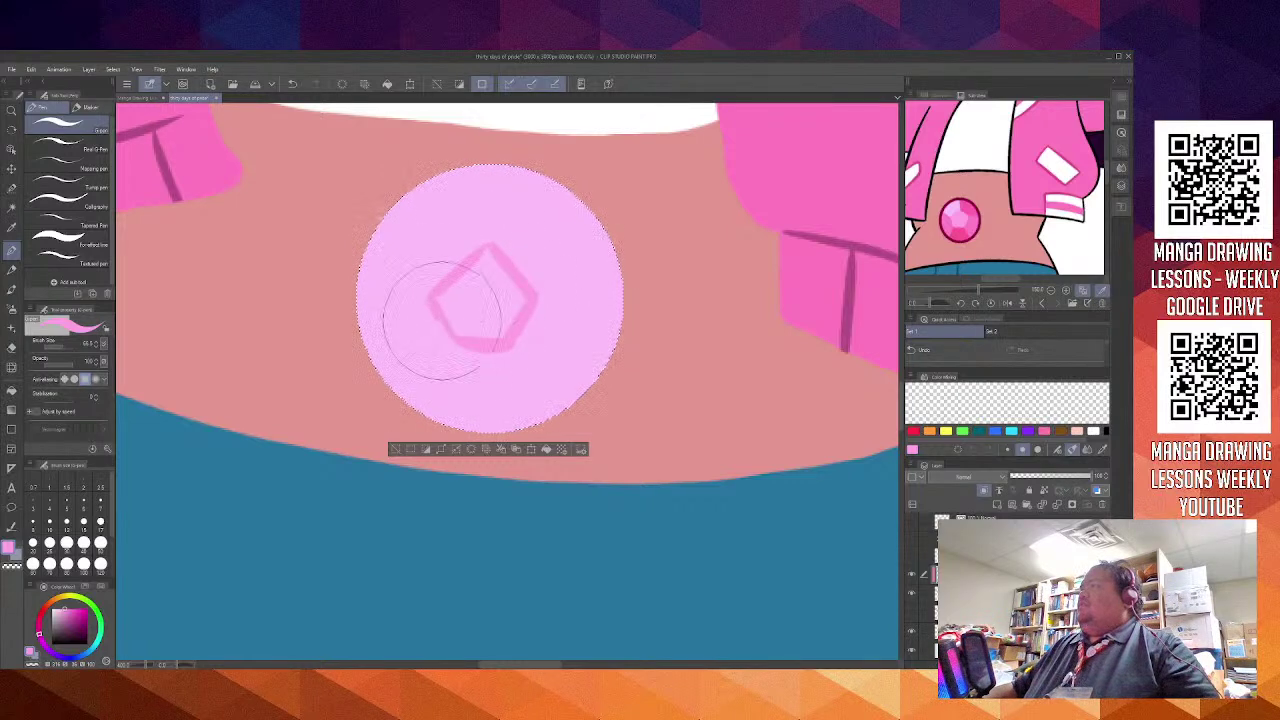
key(ctrl+z)
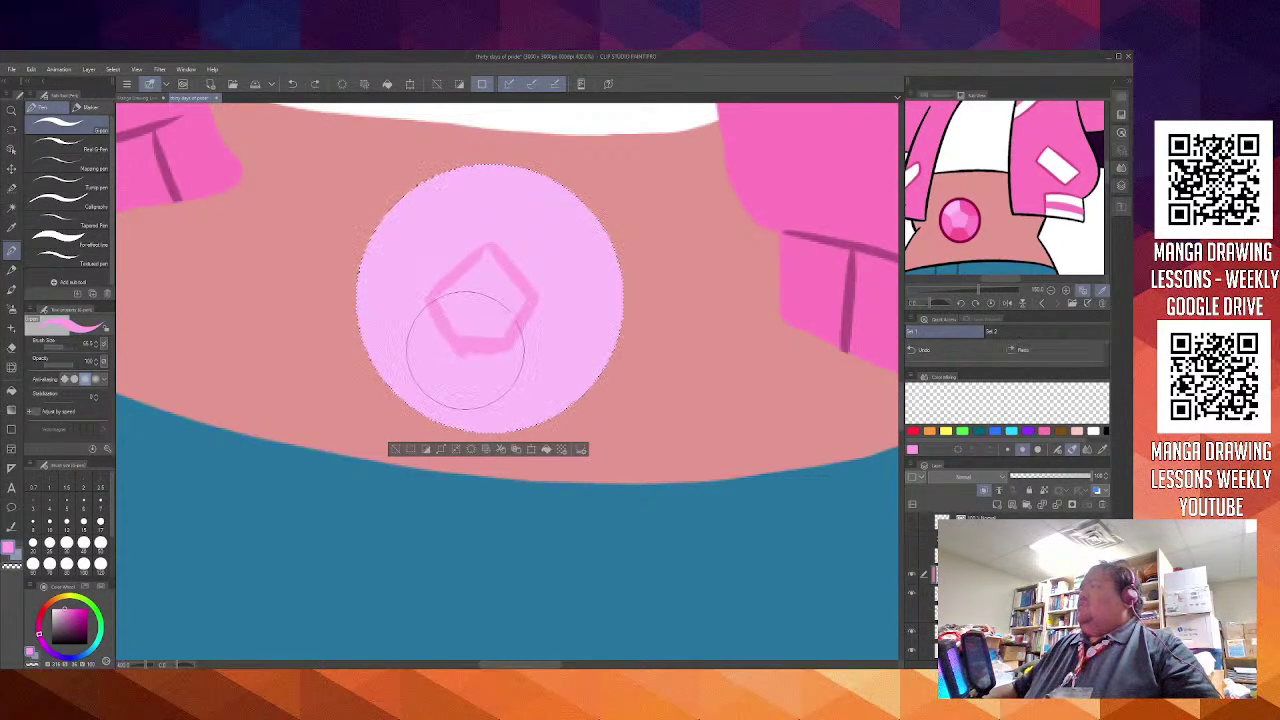
mouse_move(465, 350)
mouse_down()
mouse_move(511, 351)
mouse_move(486, 282)
mouse_move(496, 291)
mouse_move(452, 337)
mouse_move(480, 297)
mouse_move(437, 296)
mouse_move(487, 255)
mouse_move(510, 286)
mouse_move(486, 245)
mouse_move(519, 295)
mouse_move(510, 283)
mouse_move(507, 321)
mouse_move(460, 330)
mouse_move(496, 340)
mouse_move(459, 323)
mouse_move(457, 337)
mouse_move(503, 330)
mouse_up()
key(ctrl+z)
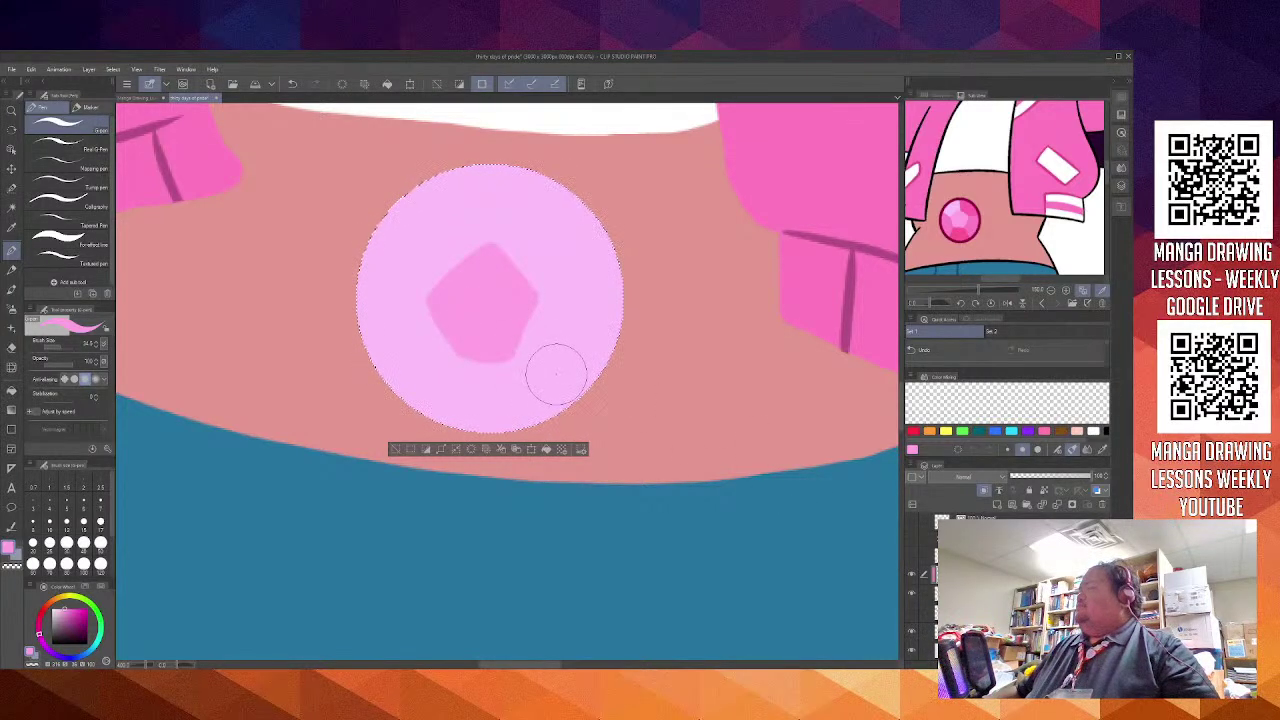
Repaint the gem in the reference's lightest pink and cover it with light-medium pink, leaving a crescent highlight along the upper-left edge
mouse_move(563, 363)
mouse_down()
mouse_move(504, 385)
mouse_move(570, 288)
mouse_move(430, 420)
mouse_move(591, 207)
mouse_move(372, 388)
mouse_move(581, 141)
mouse_move(334, 359)
mouse_move(502, 140)
mouse_move(340, 290)
mouse_up()
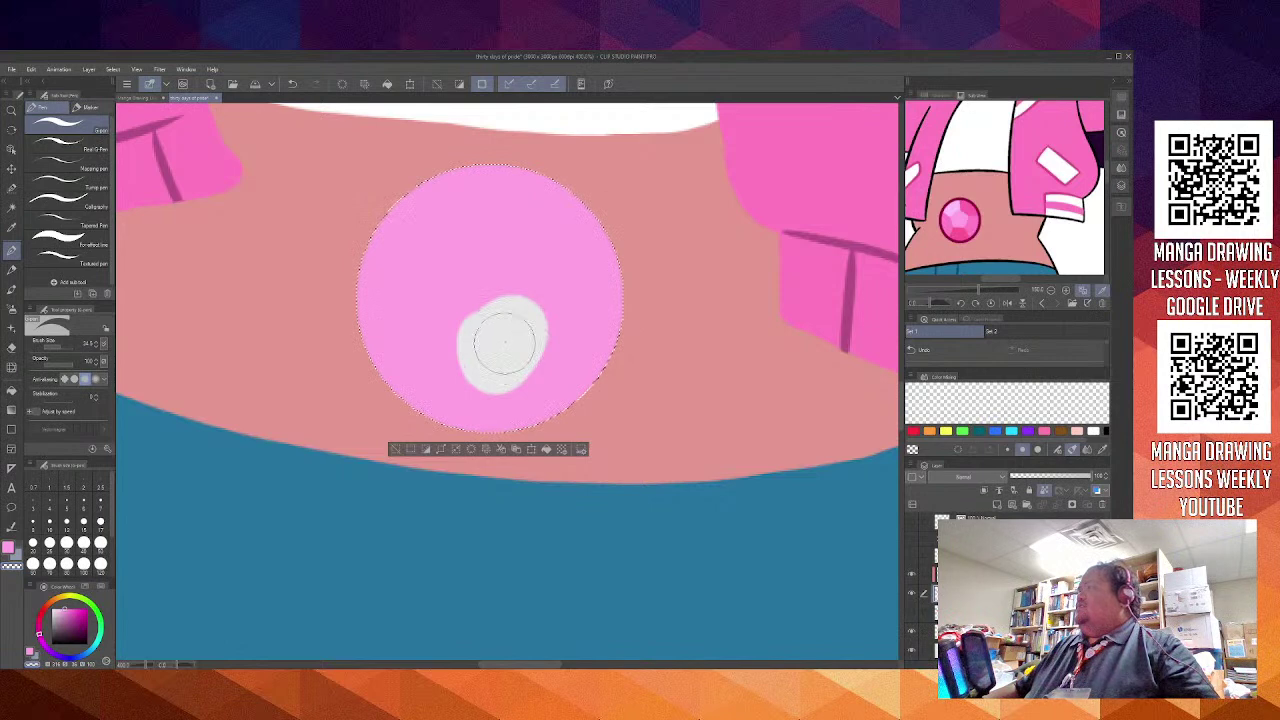
key(c)
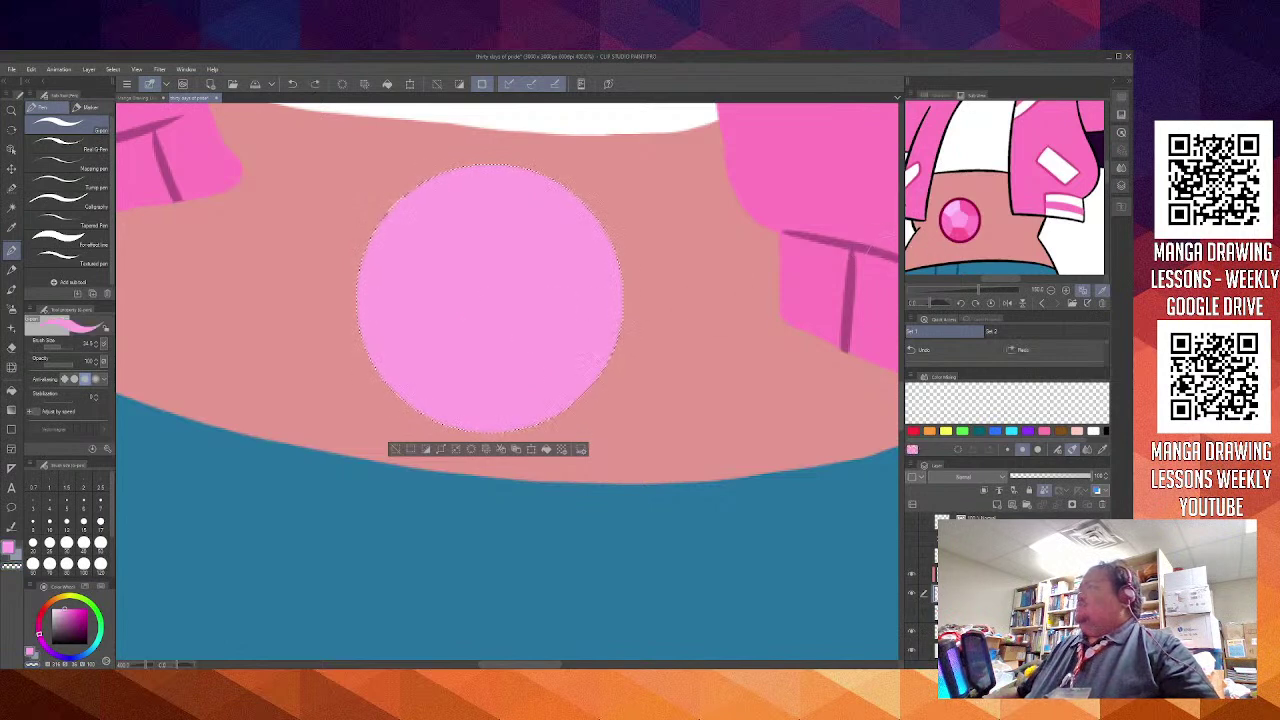
click(960, 207)
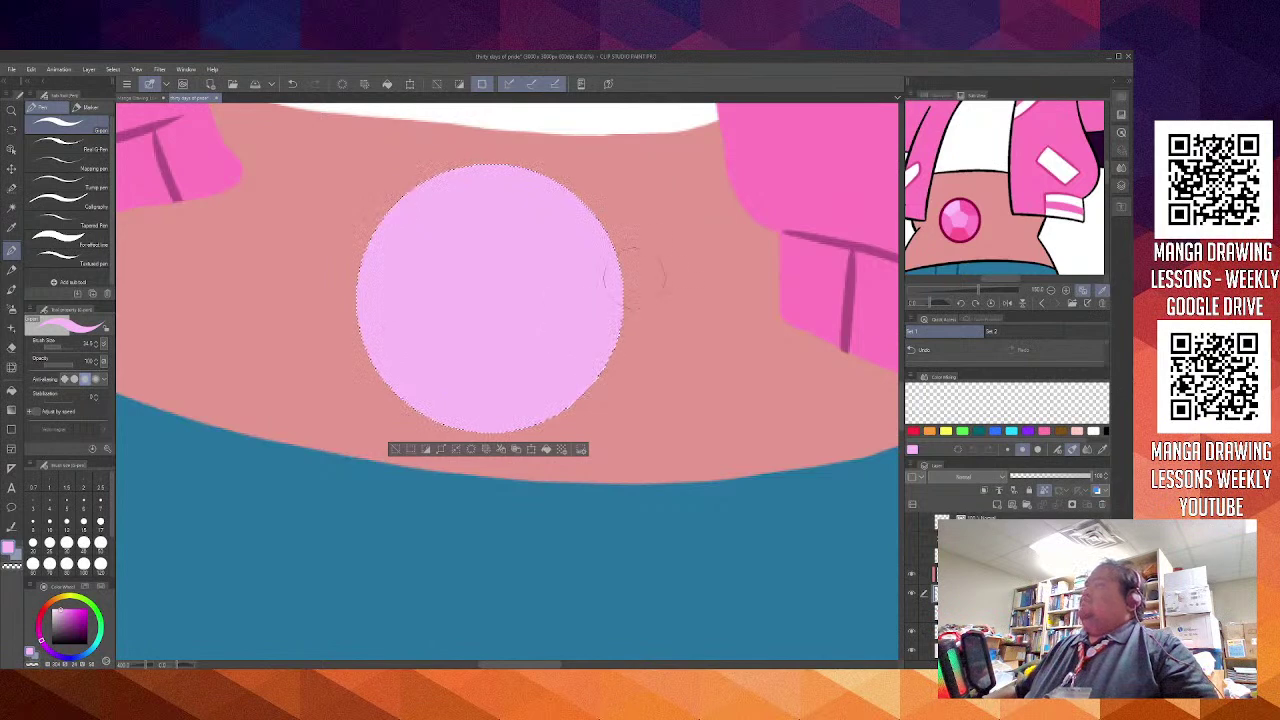
click(965, 218)
mouse_move(573, 238)
mouse_down()
mouse_move(542, 376)
mouse_move(493, 367)
mouse_move(611, 235)
mouse_move(481, 387)
mouse_move(574, 232)
mouse_move(592, 313)
mouse_move(476, 231)
mouse_move(473, 421)
mouse_up()
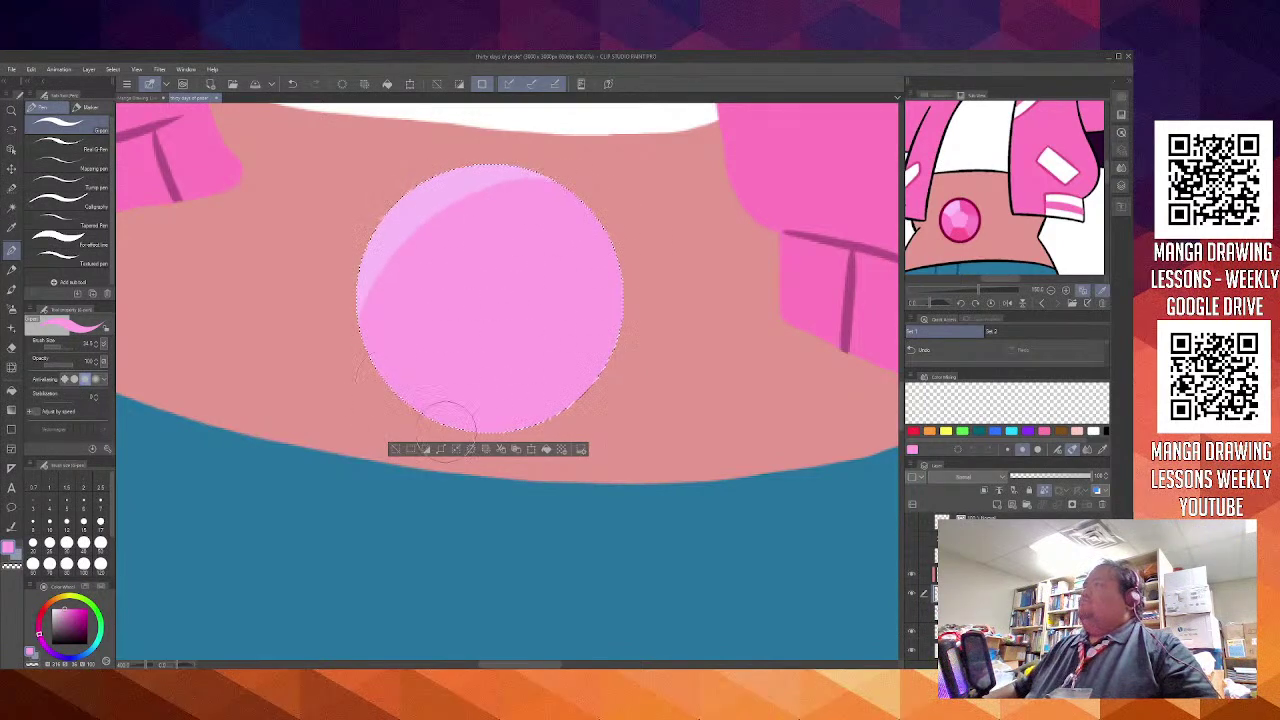
Outline a central pentagon with lines radiating to the gem's edge in the medium pink sampled from the reference gem
click(951, 226)
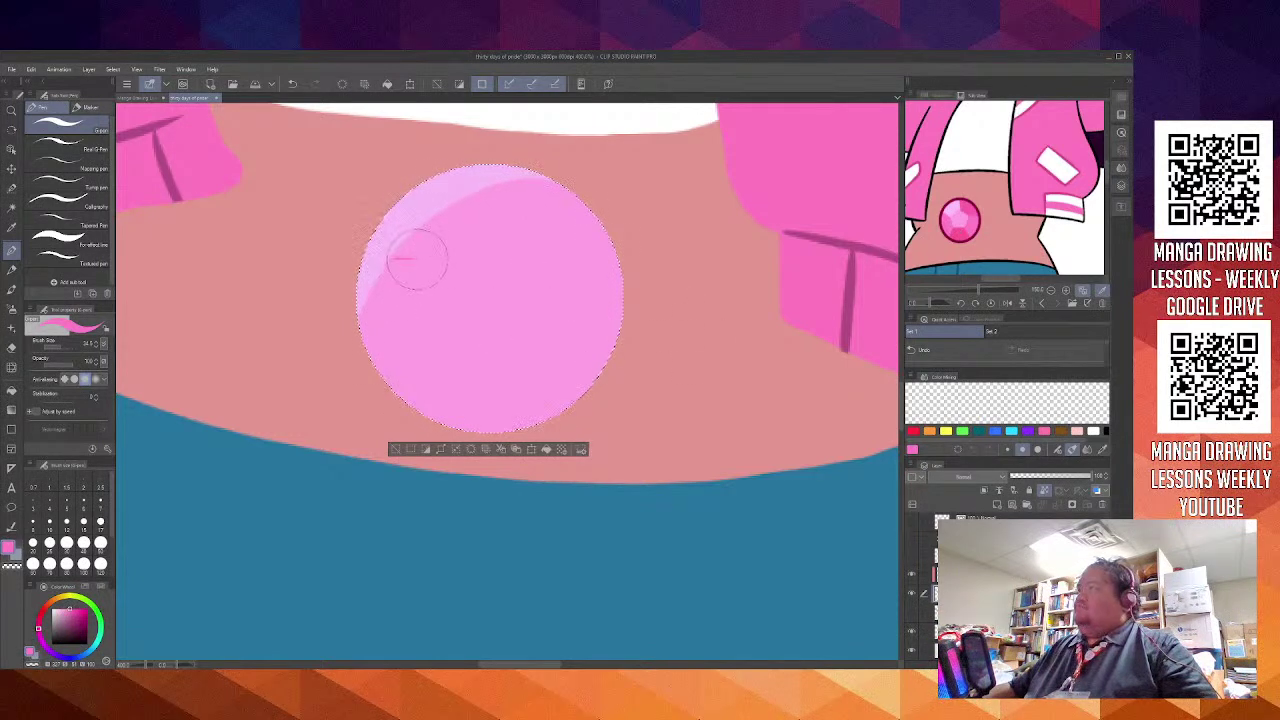
drag(444, 316, 402, 369)
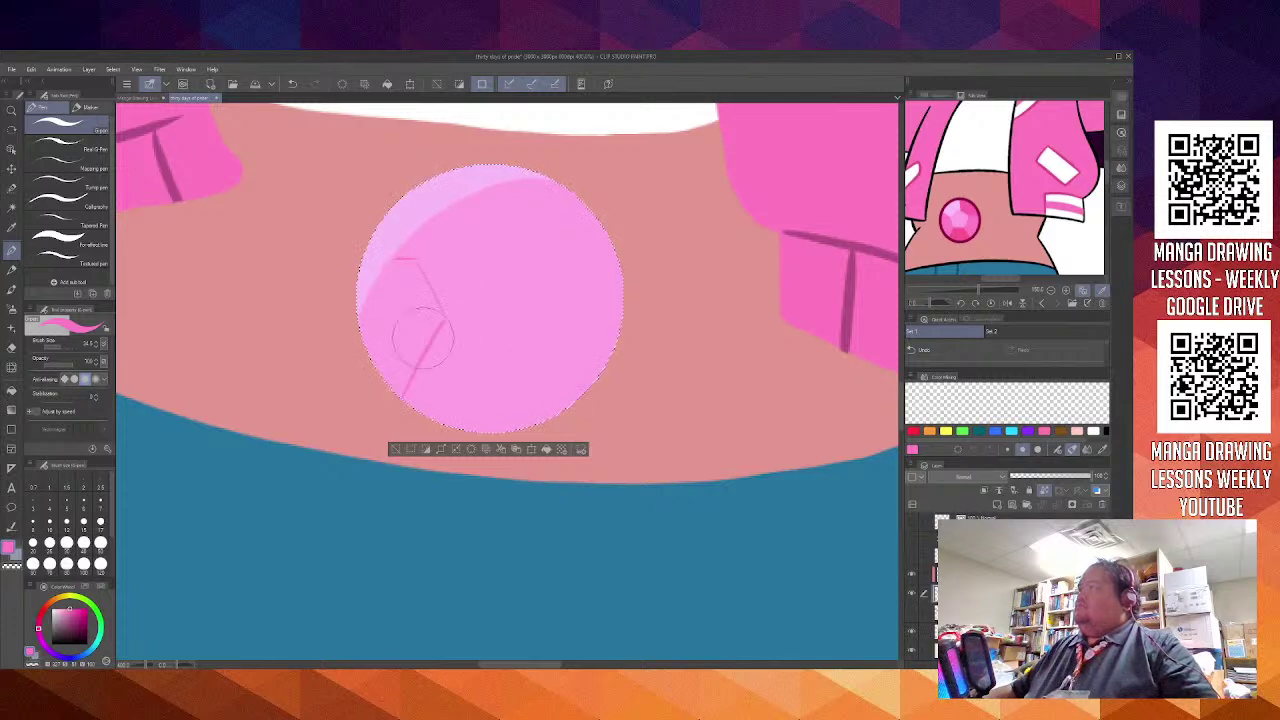
key(ctrl+z)
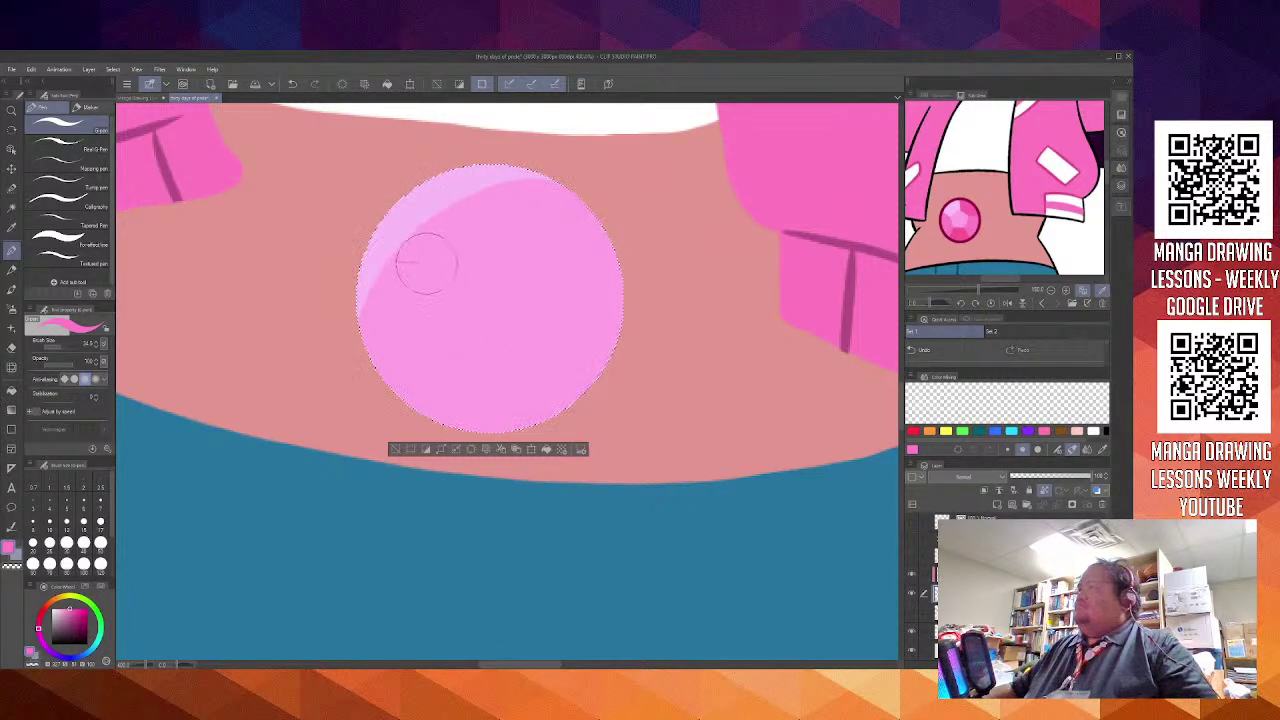
mouse_move(435, 289)
mouse_down()
mouse_move(454, 354)
mouse_move(455, 342)
mouse_move(403, 400)
mouse_up()
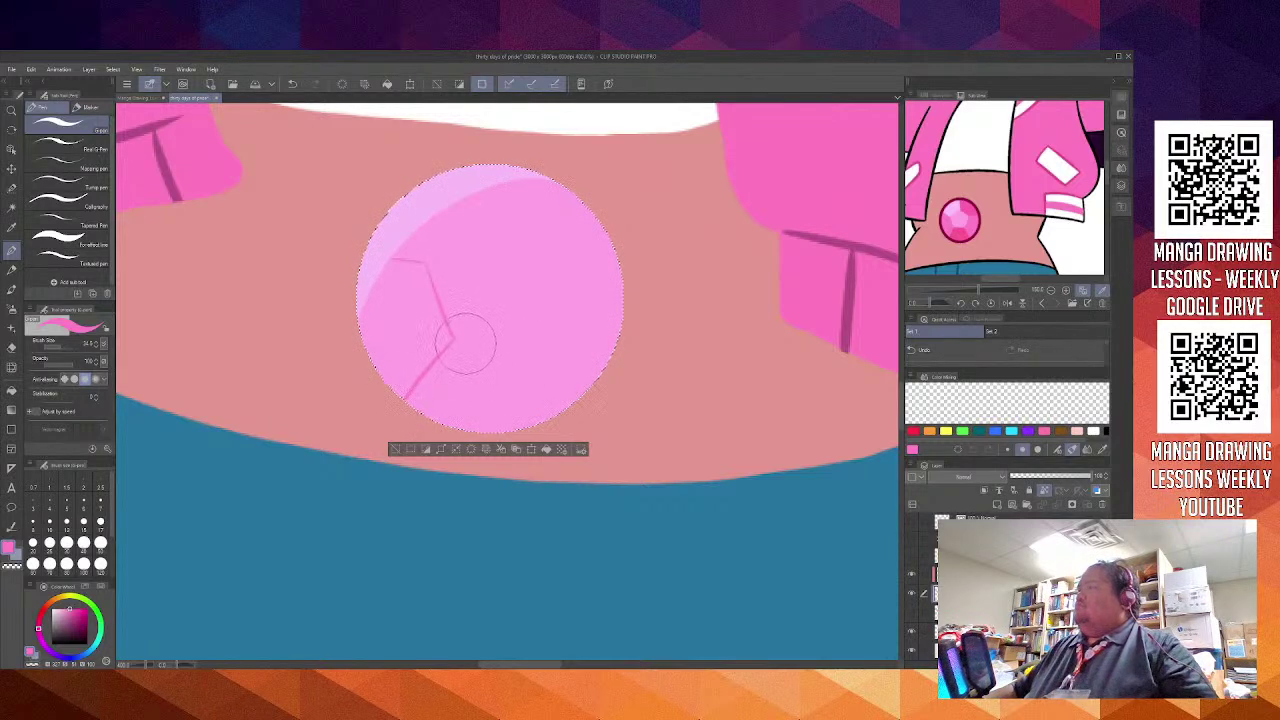
mouse_move(453, 338)
mouse_down()
mouse_move(544, 335)
mouse_move(523, 337)
mouse_move(562, 402)
mouse_up()
key(ctrl+z)
drag(533, 339, 560, 407)
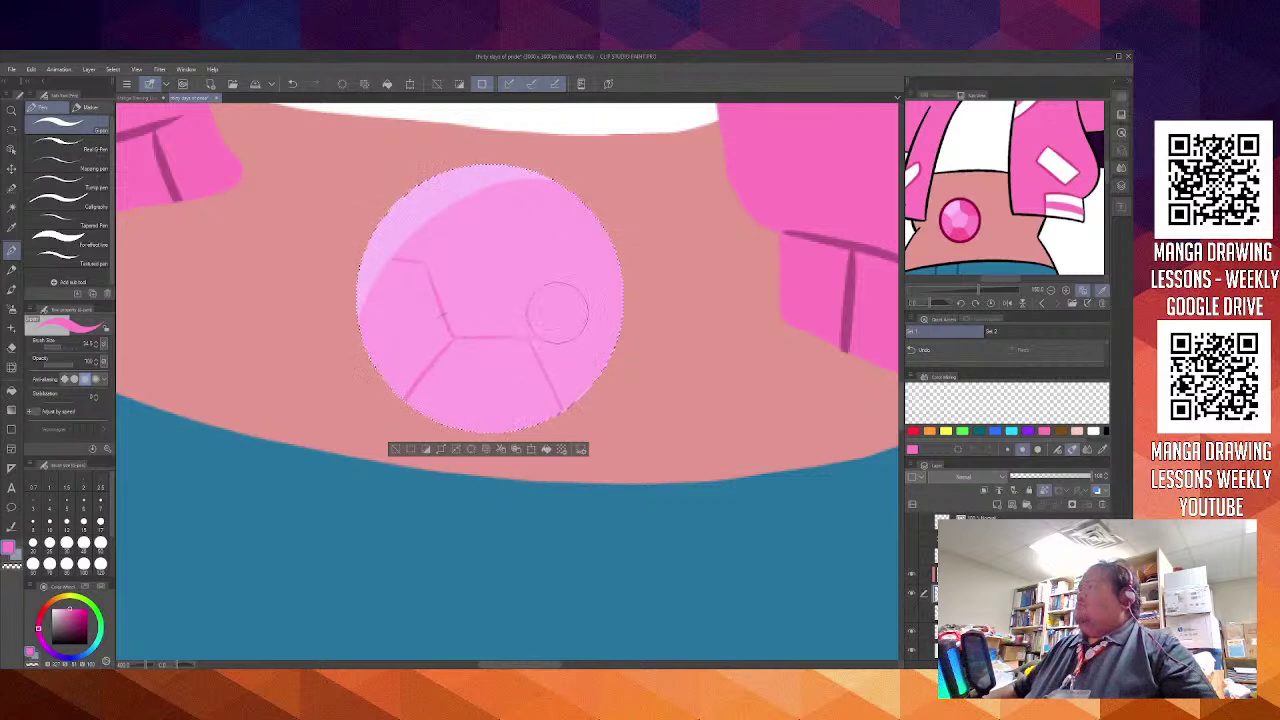
drag(528, 336, 557, 271)
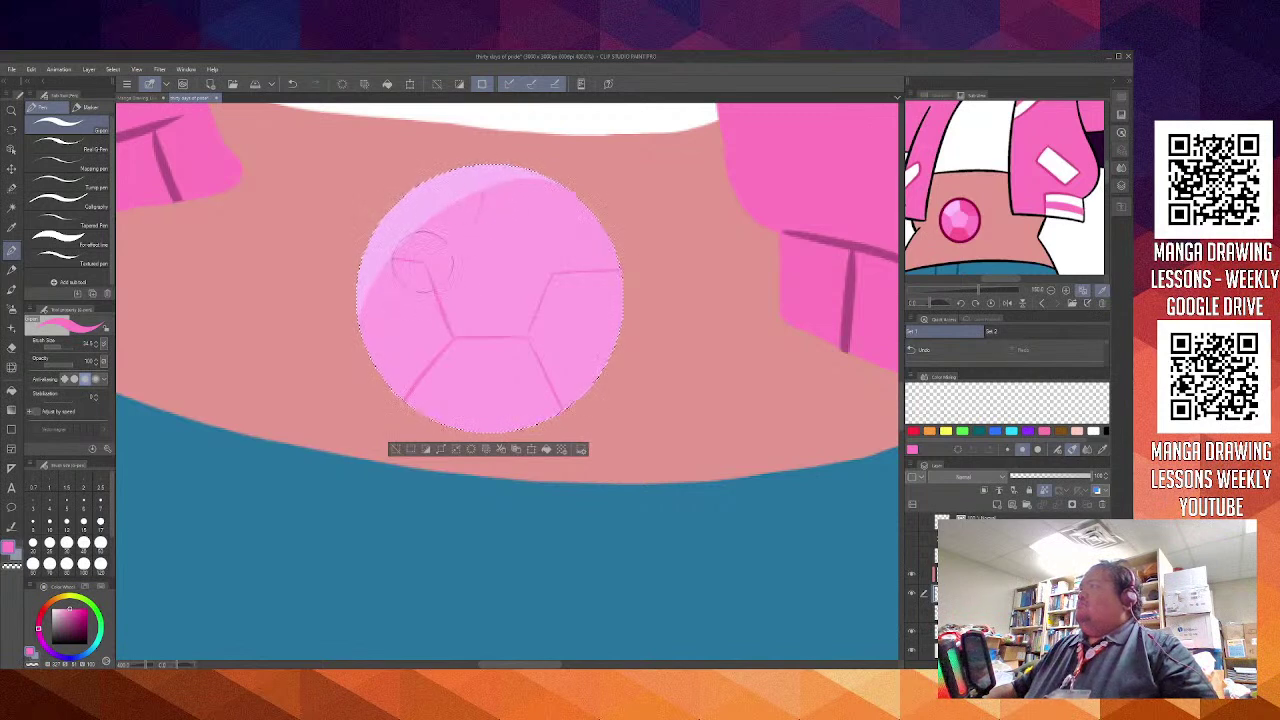
mouse_move(426, 263)
mouse_down()
mouse_move(490, 228)
mouse_move(481, 213)
mouse_move(540, 268)
mouse_up()
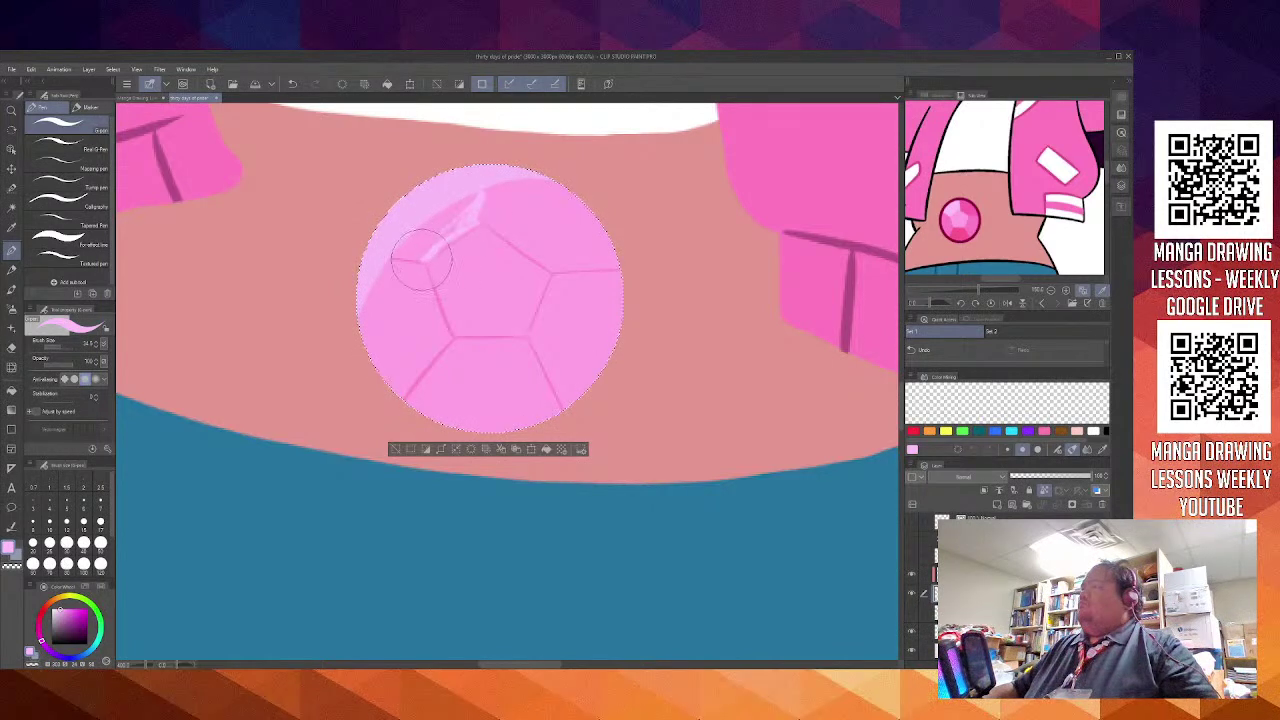
Fill the gem's upper-left facet with the lightest pink, up to the pentagon's edge
mouse_move(421, 260)
mouse_down()
mouse_move(394, 255)
mouse_move(463, 207)
mouse_up()
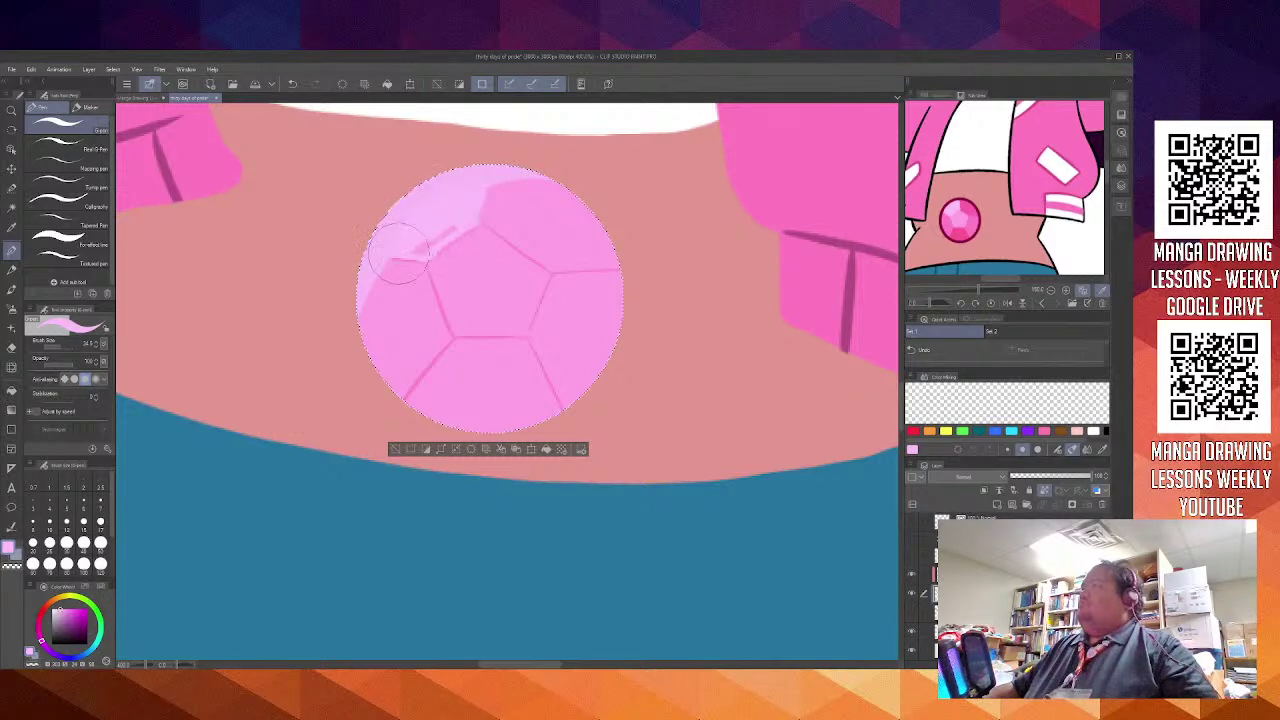
drag(422, 240, 478, 219)
drag(429, 259, 474, 228)
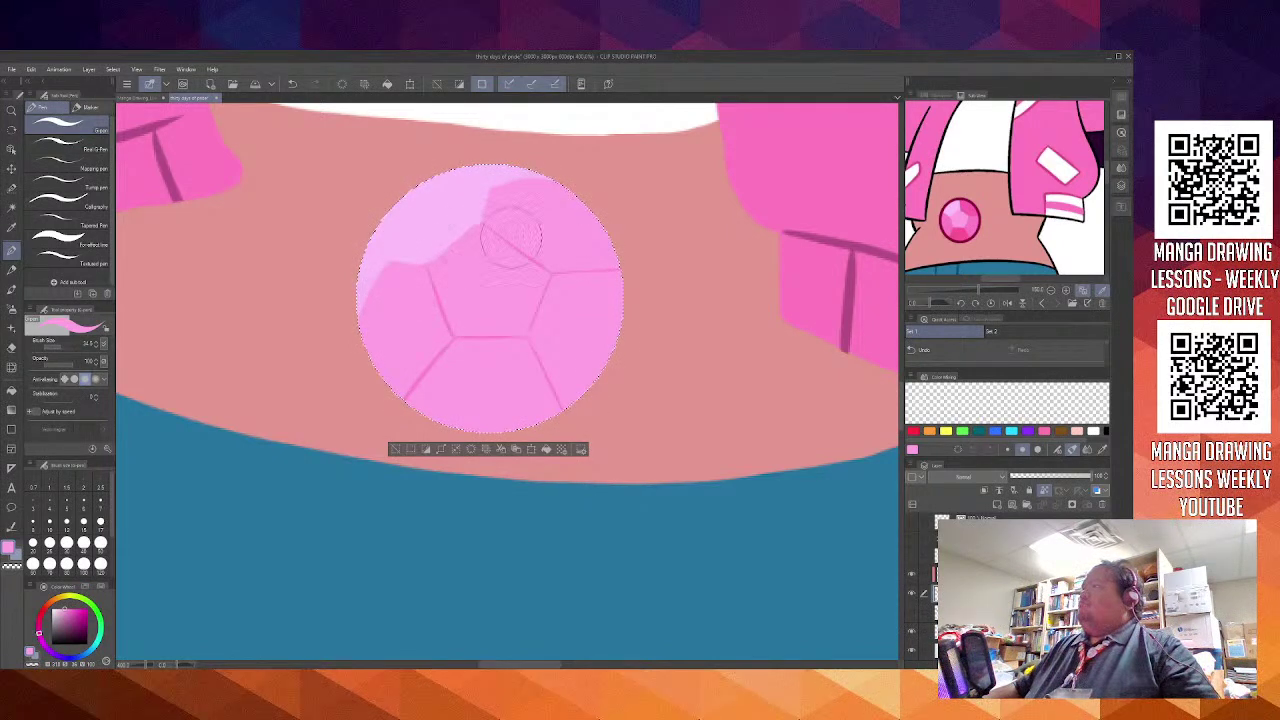
Fill the gem's upper-right facet with the dark pink sampled from the reference gem
click(966, 211)
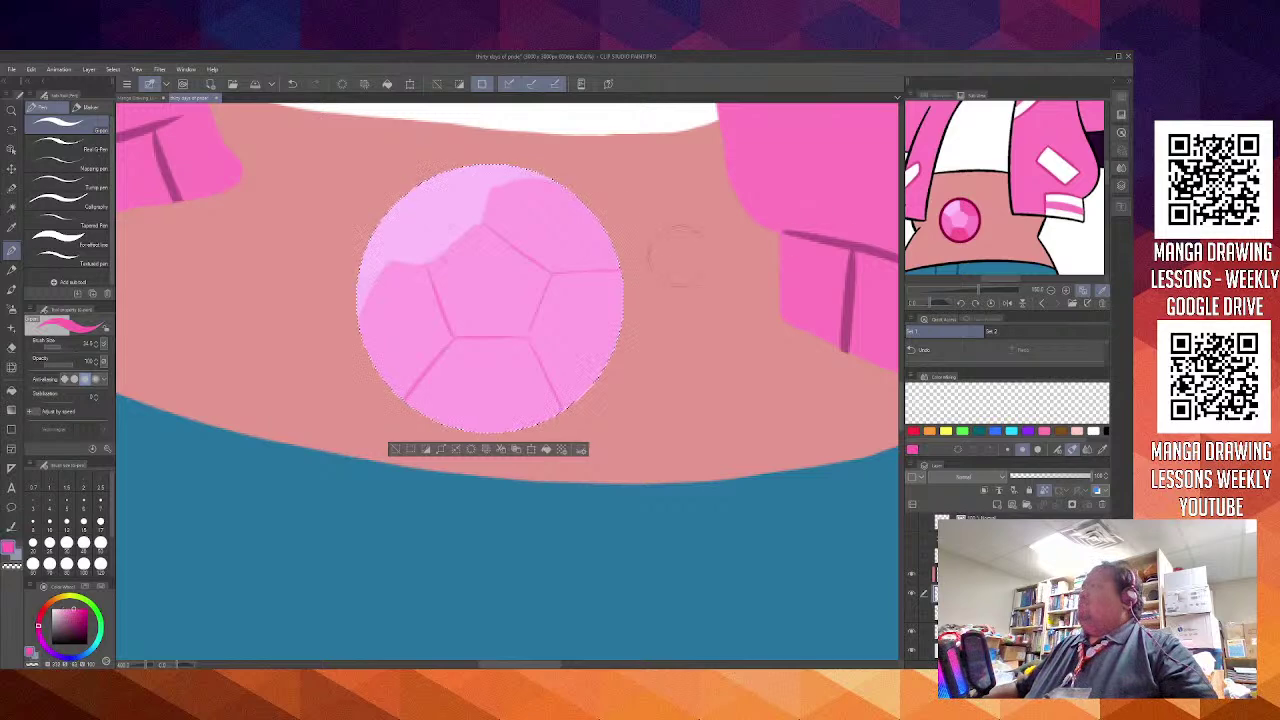
click(537, 213)
mouse_move(537, 212)
mouse_down()
mouse_move(518, 203)
mouse_move(554, 222)
mouse_move(540, 232)
mouse_move(557, 225)
mouse_move(542, 215)
mouse_move(609, 230)
mouse_up()
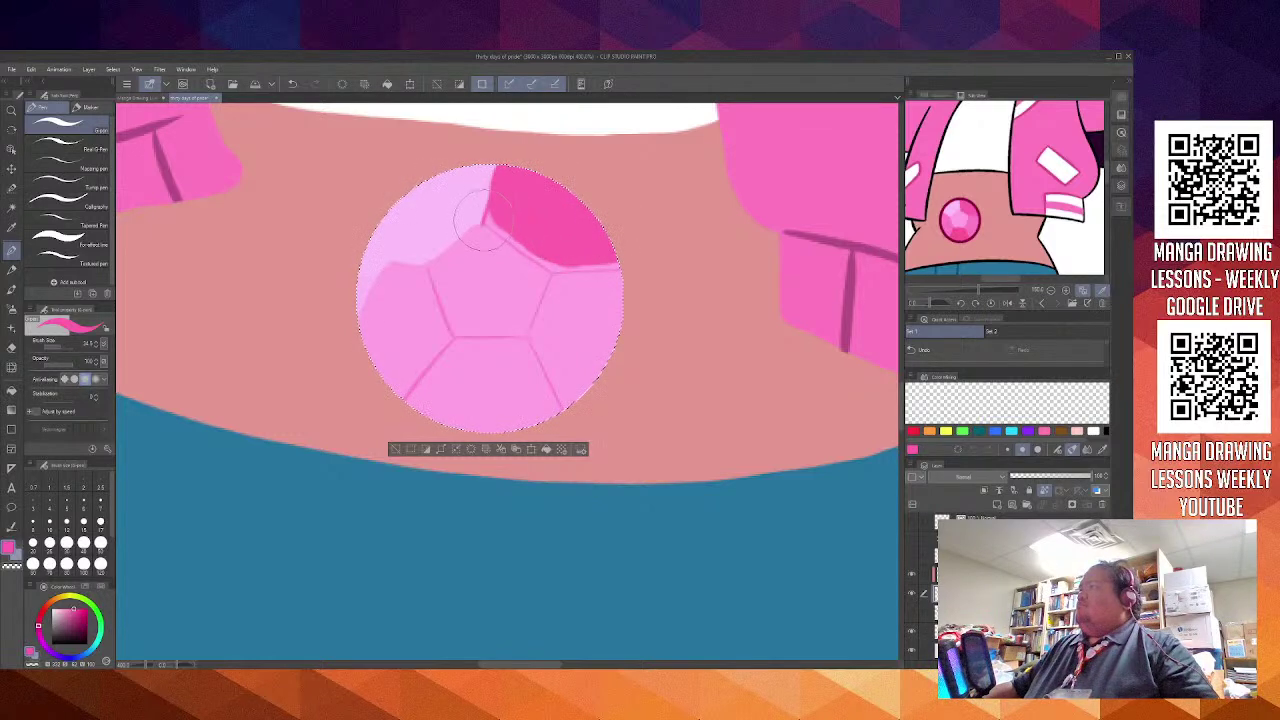
mouse_move(490, 230)
mouse_down()
mouse_move(565, 278)
mouse_move(620, 282)
mouse_move(590, 290)
mouse_up()
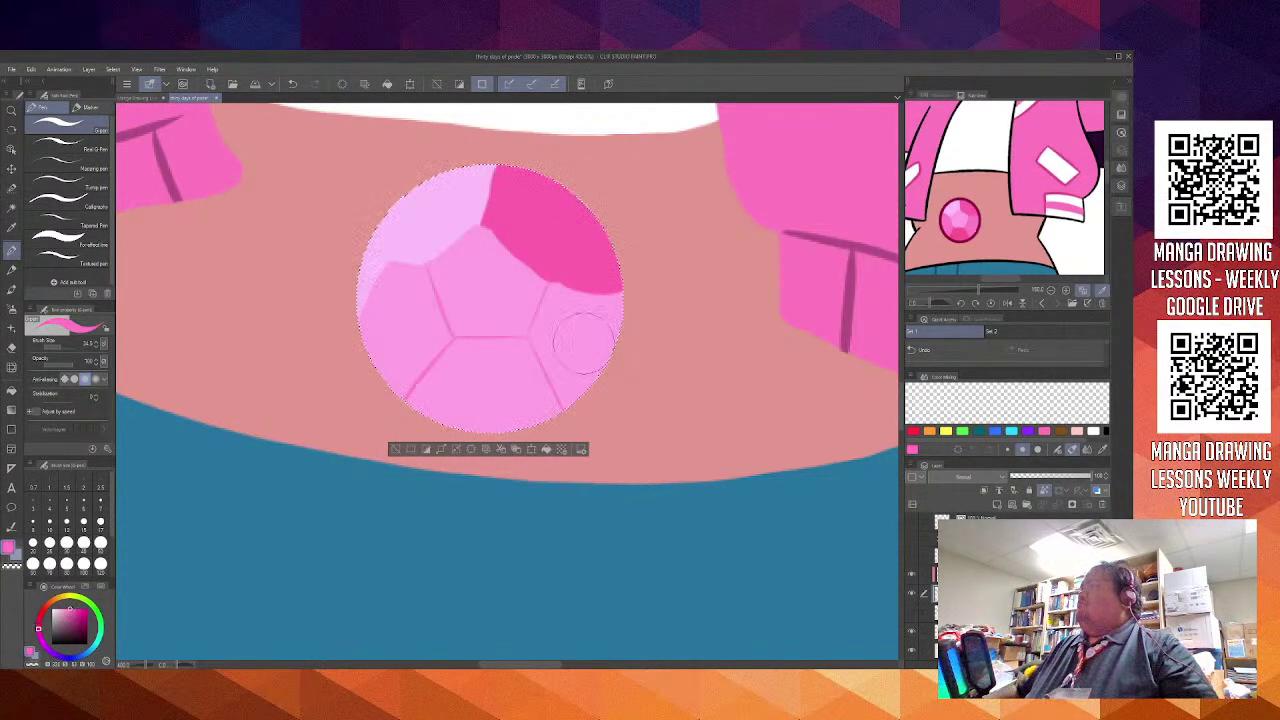
Fill the gem's right and left facets with medium pink and its bottom facet with dark pink
mouse_move(566, 302)
mouse_down()
mouse_move(565, 324)
mouse_move(586, 330)
mouse_move(640, 300)
mouse_move(585, 383)
mouse_move(500, 343)
mouse_move(520, 330)
mouse_up()
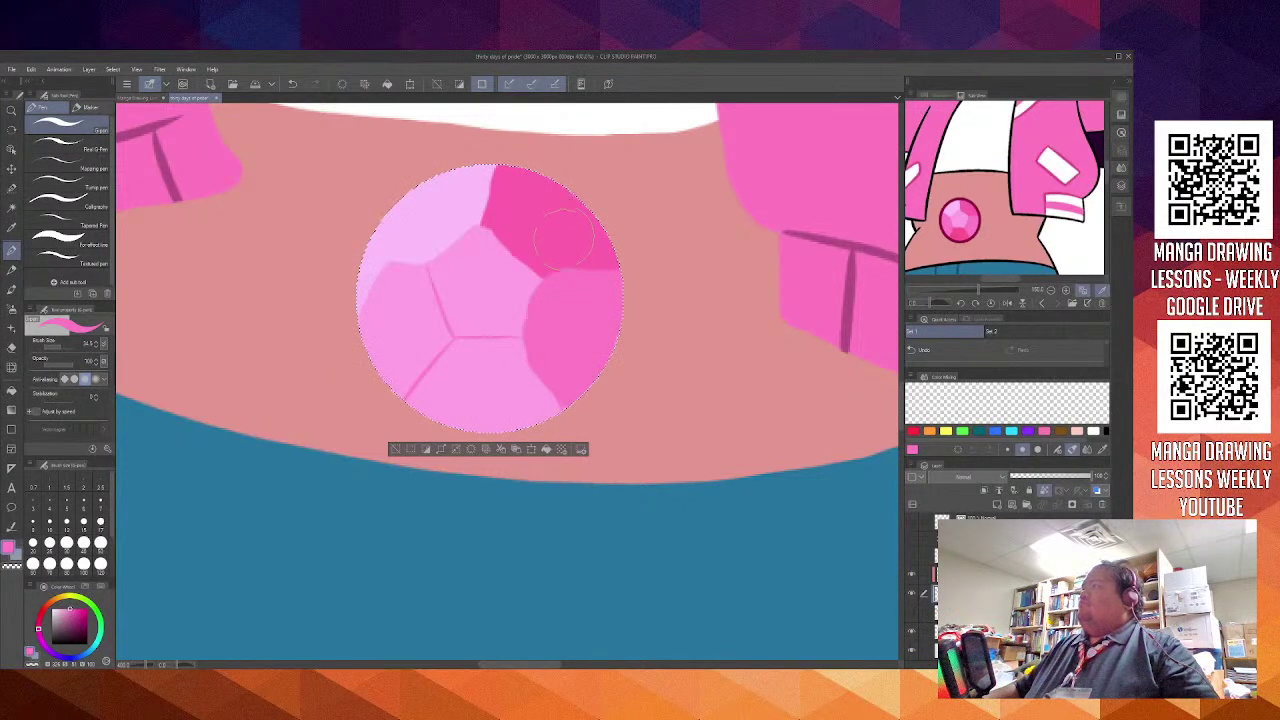
mouse_move(477, 371)
mouse_down()
mouse_move(439, 390)
mouse_move(482, 362)
mouse_move(512, 362)
mouse_move(552, 407)
mouse_move(512, 435)
mouse_up()
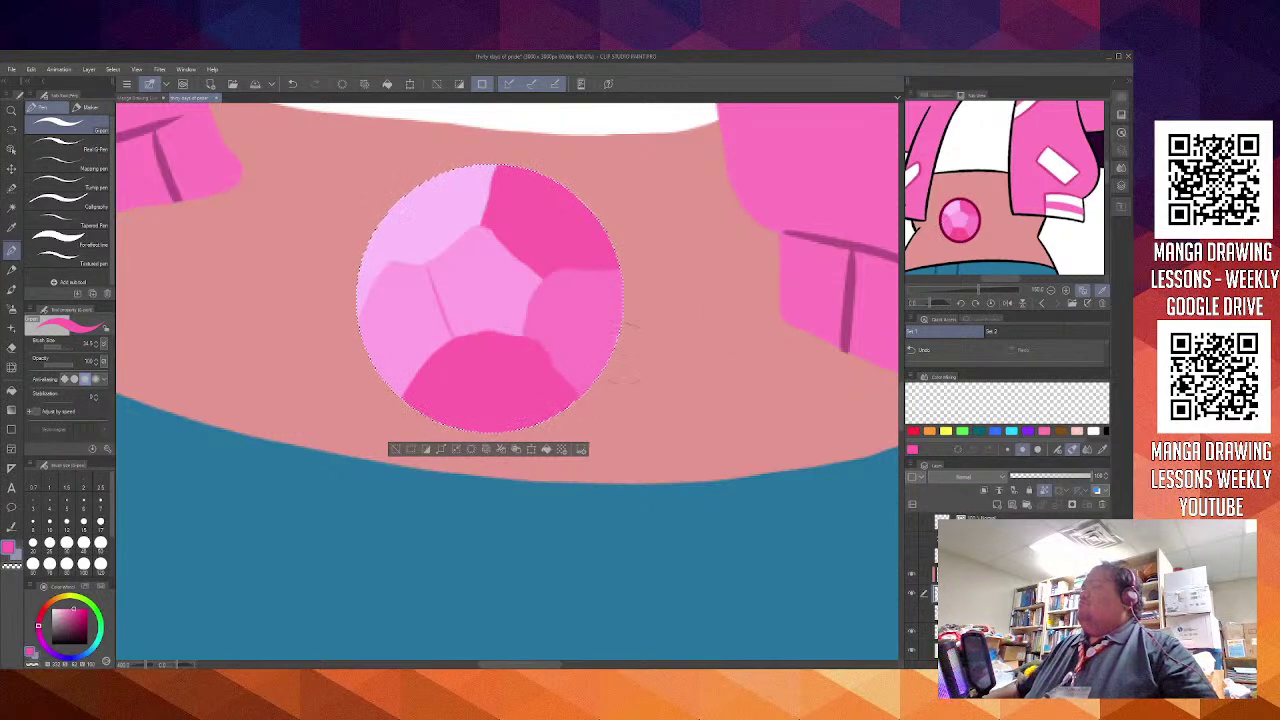
click(946, 221)
mouse_move(393, 313)
mouse_down()
mouse_move(378, 330)
mouse_move(375, 272)
mouse_move(405, 265)
mouse_move(425, 356)
mouse_move(385, 378)
mouse_move(422, 400)
mouse_up()
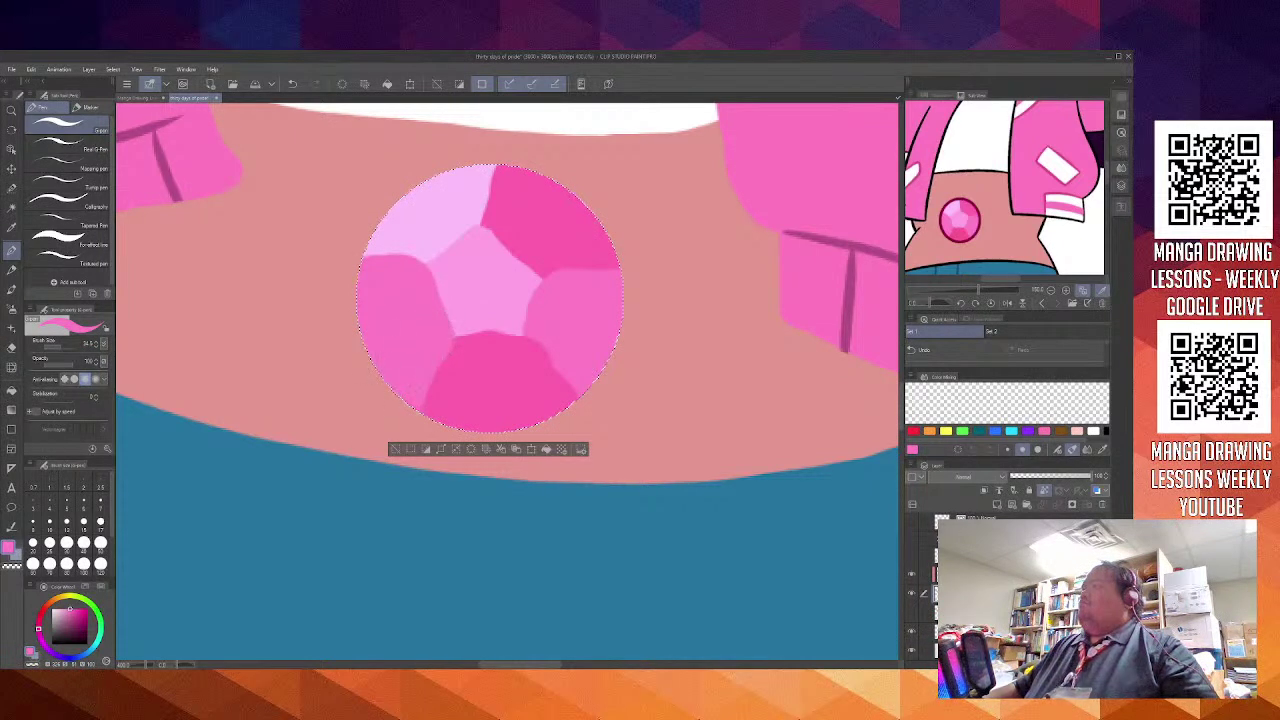
Repaint the gem's centre in light-medium pink and extend the upper-left facet over its edge with the lightest pink
alt+click(479, 288)
mouse_move(475, 258)
mouse_down()
mouse_move(463, 305)
mouse_move(510, 312)
mouse_move(522, 286)
mouse_move(491, 257)
mouse_move(503, 306)
mouse_move(452, 283)
mouse_move(489, 250)
mouse_move(488, 312)
mouse_move(444, 272)
mouse_move(513, 245)
mouse_move(469, 290)
mouse_move(467, 228)
mouse_move(485, 183)
mouse_move(427, 222)
mouse_move(439, 231)
mouse_move(428, 210)
mouse_move(433, 260)
mouse_move(421, 267)
mouse_move(486, 212)
mouse_move(463, 227)
mouse_move(482, 200)
mouse_up()
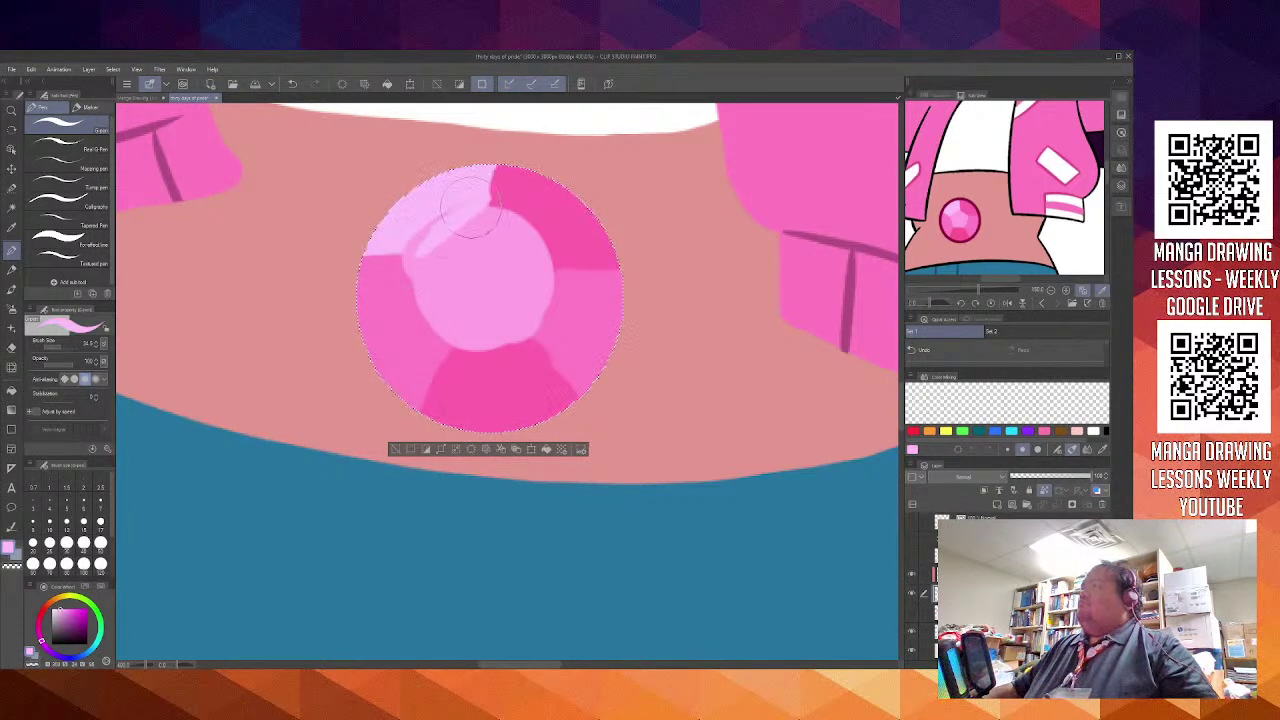
scroll(468, 198, up, 2)
scroll(465, 175, up, 2)
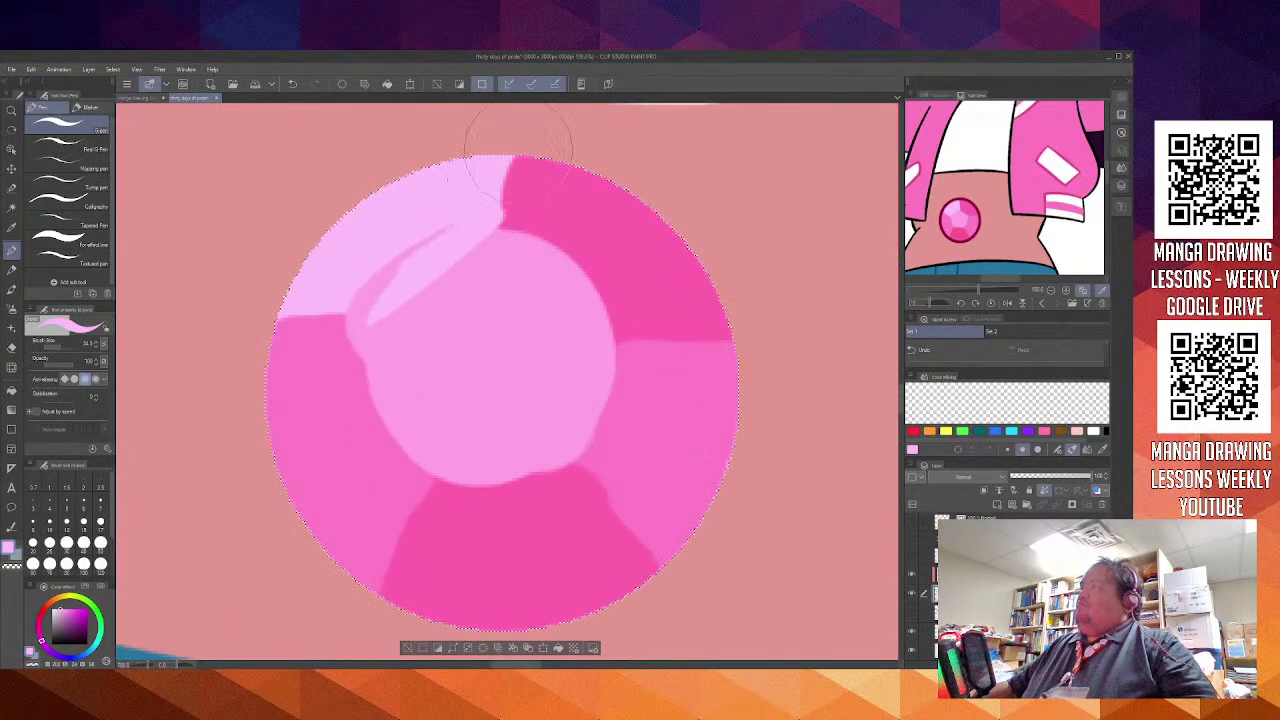
mouse_move(520, 140)
mouse_down()
mouse_move(501, 195)
mouse_move(508, 155)
mouse_move(481, 148)
mouse_move(466, 235)
mouse_move(281, 280)
mouse_move(398, 262)
mouse_move(350, 280)
mouse_move(411, 218)
mouse_up()
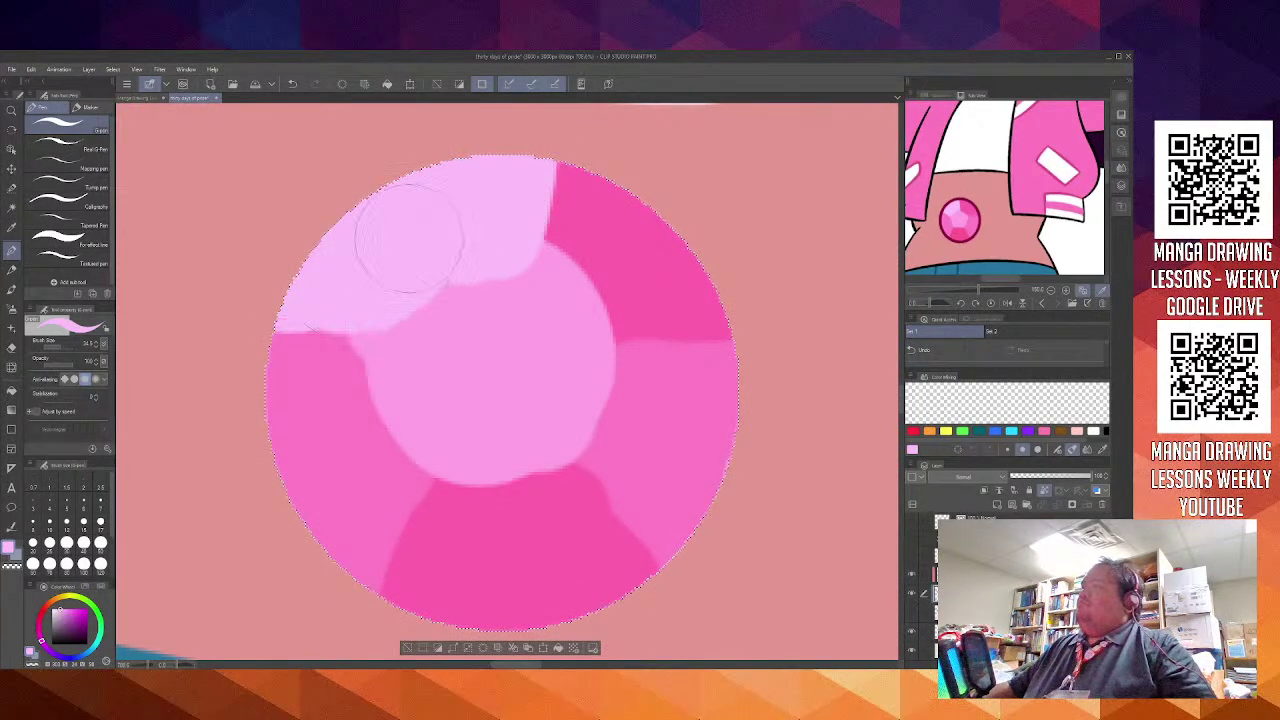
Straighten the lightest-pink facet's borders with the centre and the neighbouring medium-pink facet, using a much smaller pen
click(32, 503)
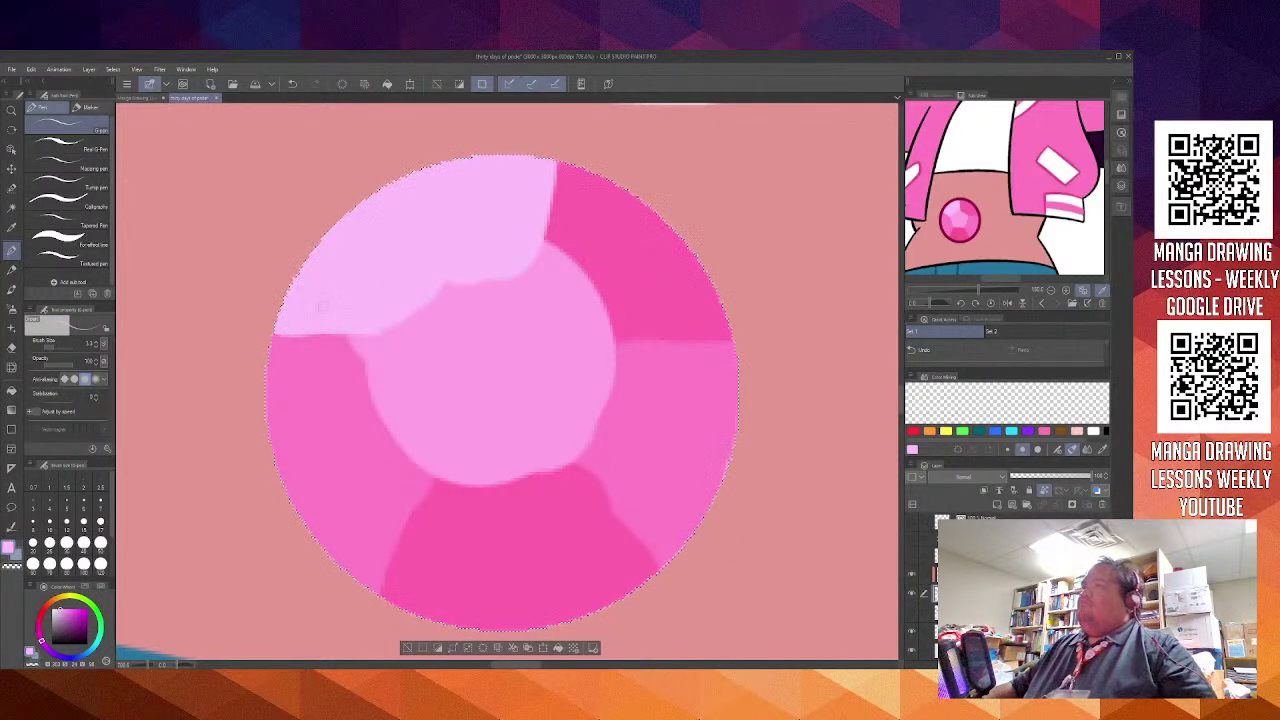
drag(276, 333, 357, 341)
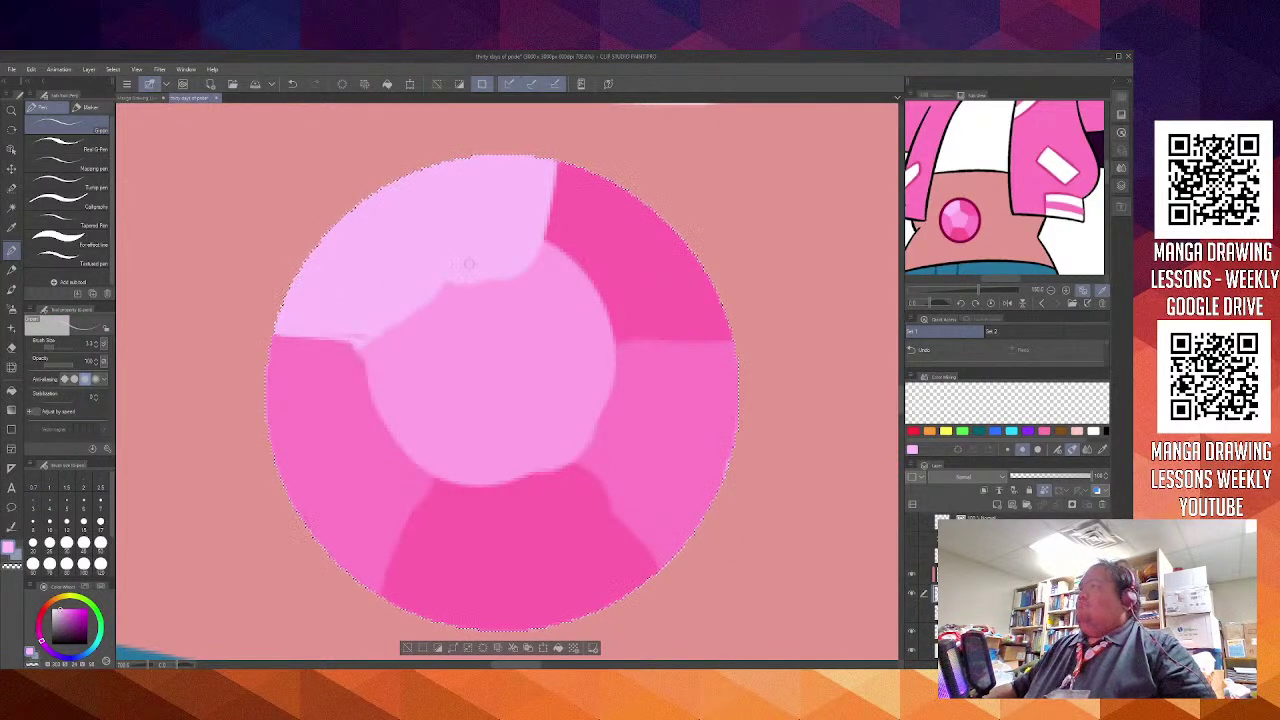
mouse_move(367, 343)
mouse_down()
mouse_move(508, 258)
mouse_move(379, 330)
mouse_move(475, 263)
mouse_move(363, 336)
mouse_move(334, 331)
mouse_move(421, 336)
mouse_move(366, 352)
mouse_move(500, 268)
mouse_up()
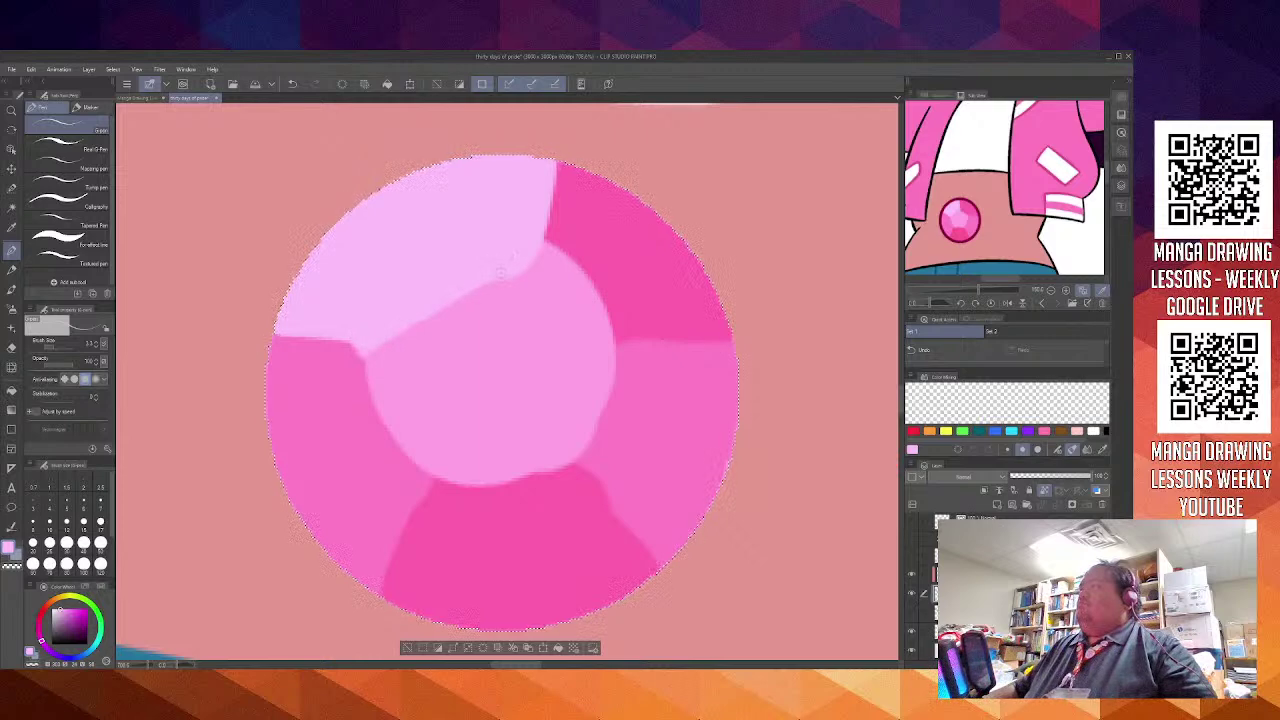
drag(506, 276, 571, 292)
key(asciicircum)
key(asciicircum)
key(asciicircum)
key(asciicircum)
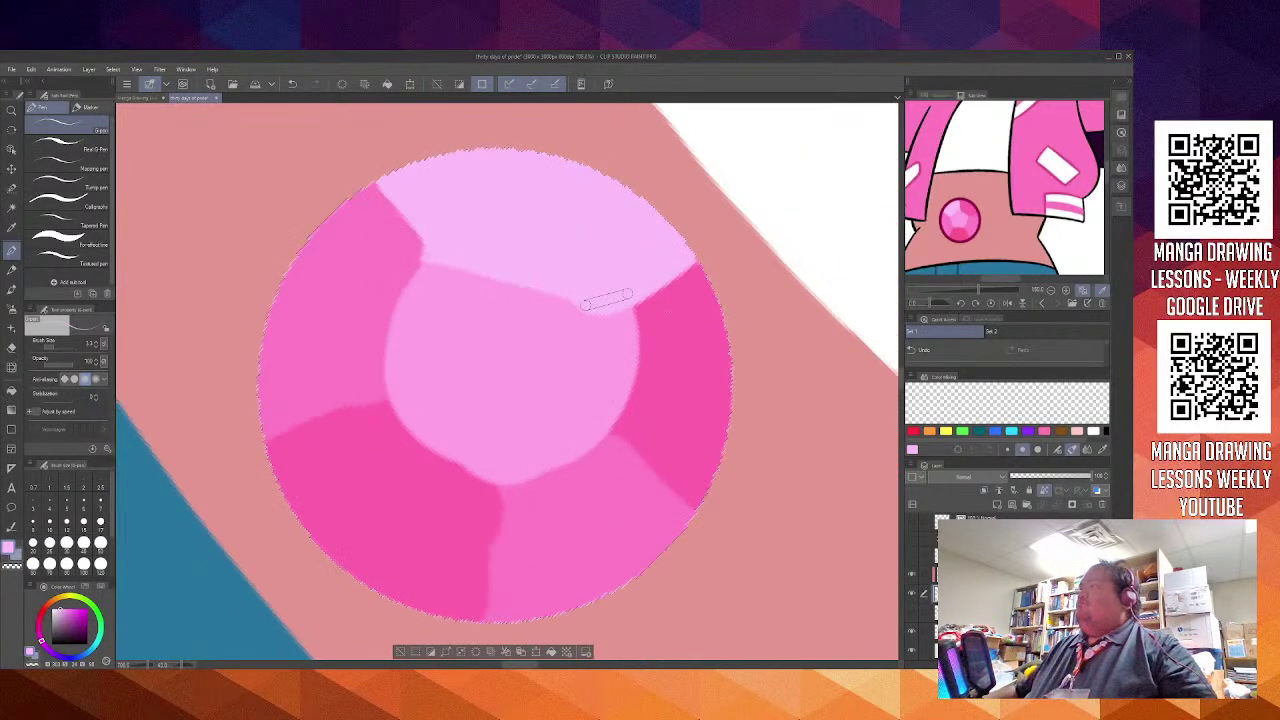
mouse_move(455, 243)
mouse_down()
mouse_move(408, 160)
mouse_move(443, 236)
mouse_move(439, 208)
mouse_up()
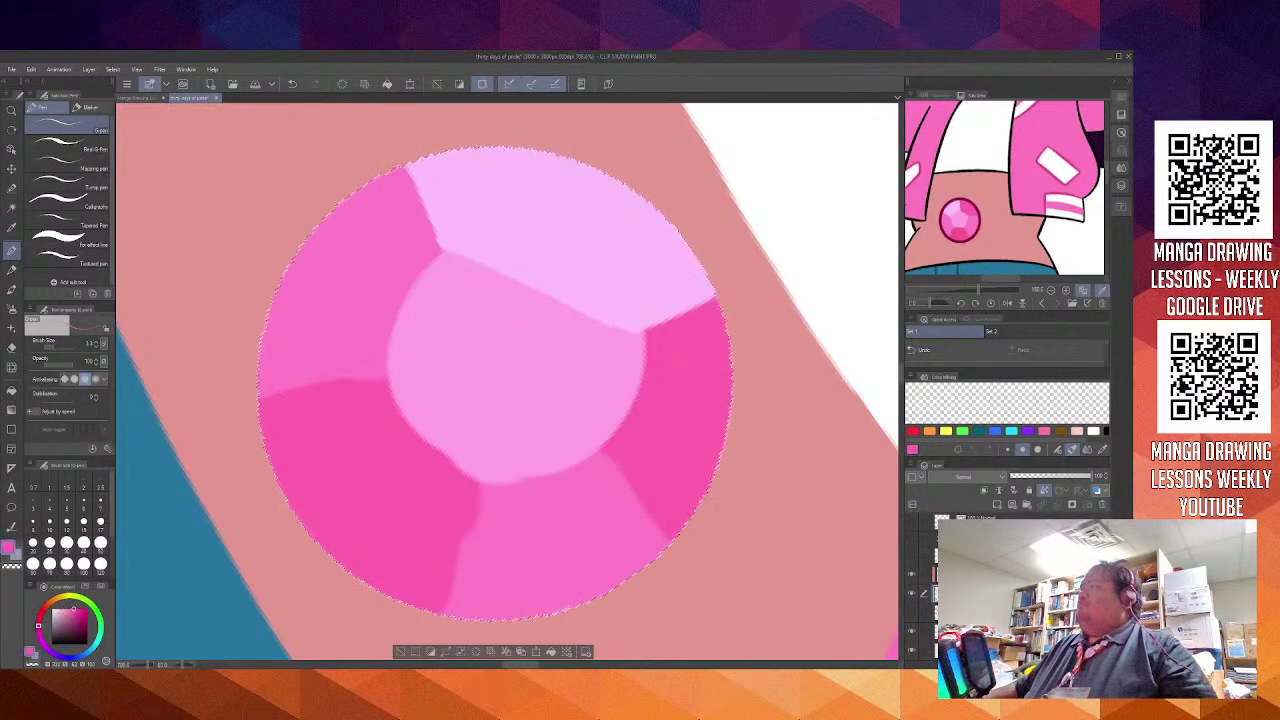
mouse_move(618, 338)
mouse_down()
mouse_move(729, 283)
mouse_move(611, 337)
mouse_move(662, 307)
mouse_move(613, 331)
mouse_up()
mouse_move(680, 290)
mouse_down()
mouse_move(612, 330)
mouse_move(707, 268)
mouse_up()
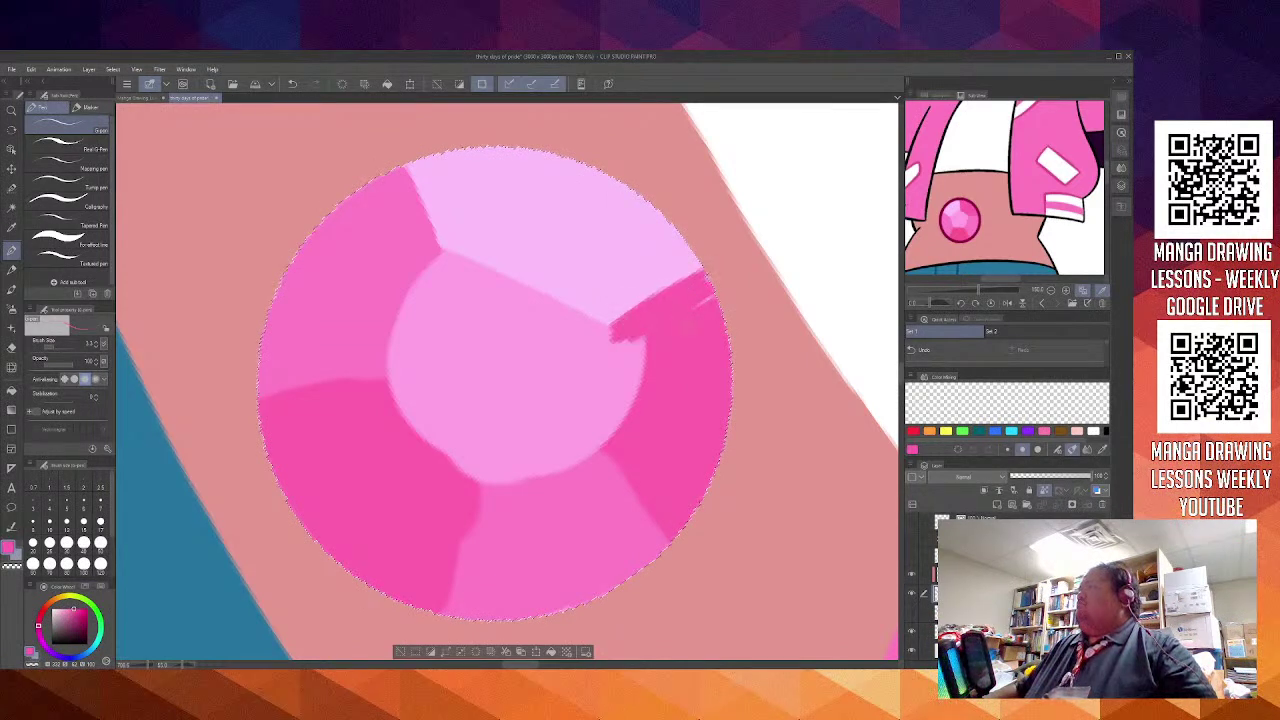
mouse_move(610, 334)
mouse_down()
mouse_move(590, 432)
mouse_move(612, 344)
mouse_move(601, 439)
mouse_up()
key(ctrl+z)
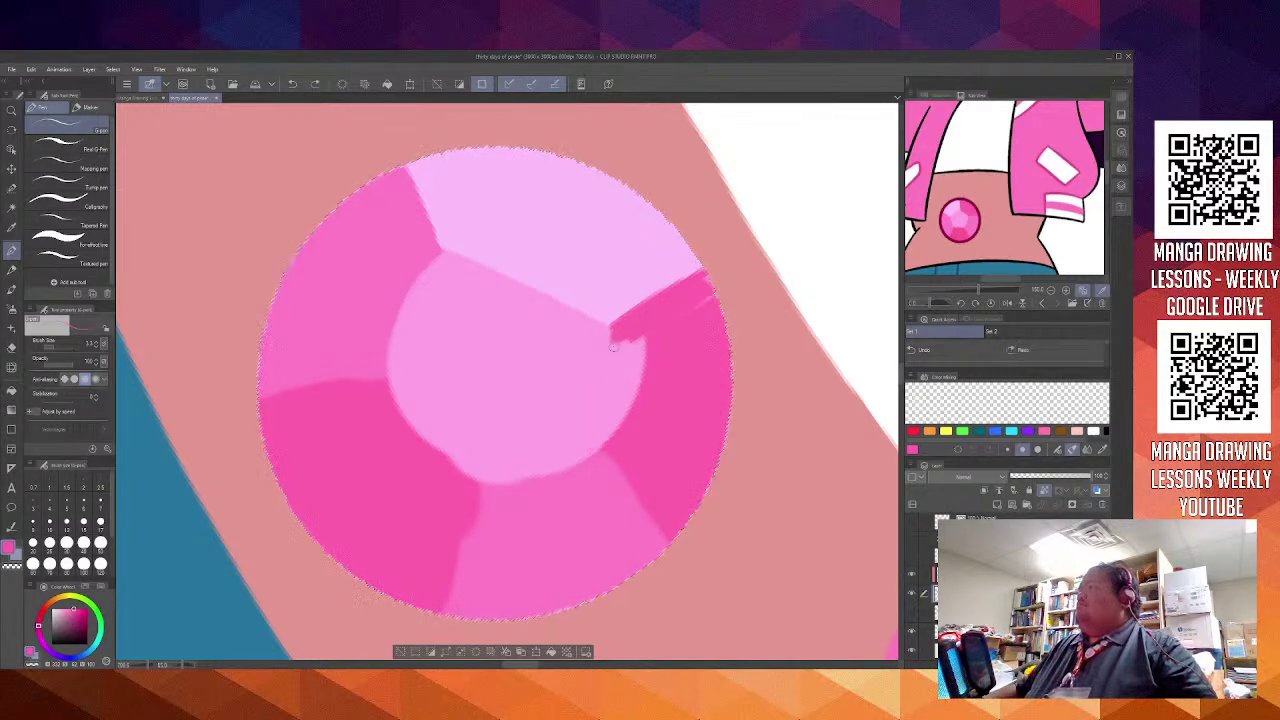
key(ctrl+z)
Redraw the dark-pink facet beside the highlight with straight dark-pink edges and fill the gaps inside them
mouse_move(700, 262)
mouse_down()
mouse_move(595, 334)
mouse_move(588, 458)
mouse_move(662, 555)
mouse_up()
drag(616, 494, 661, 552)
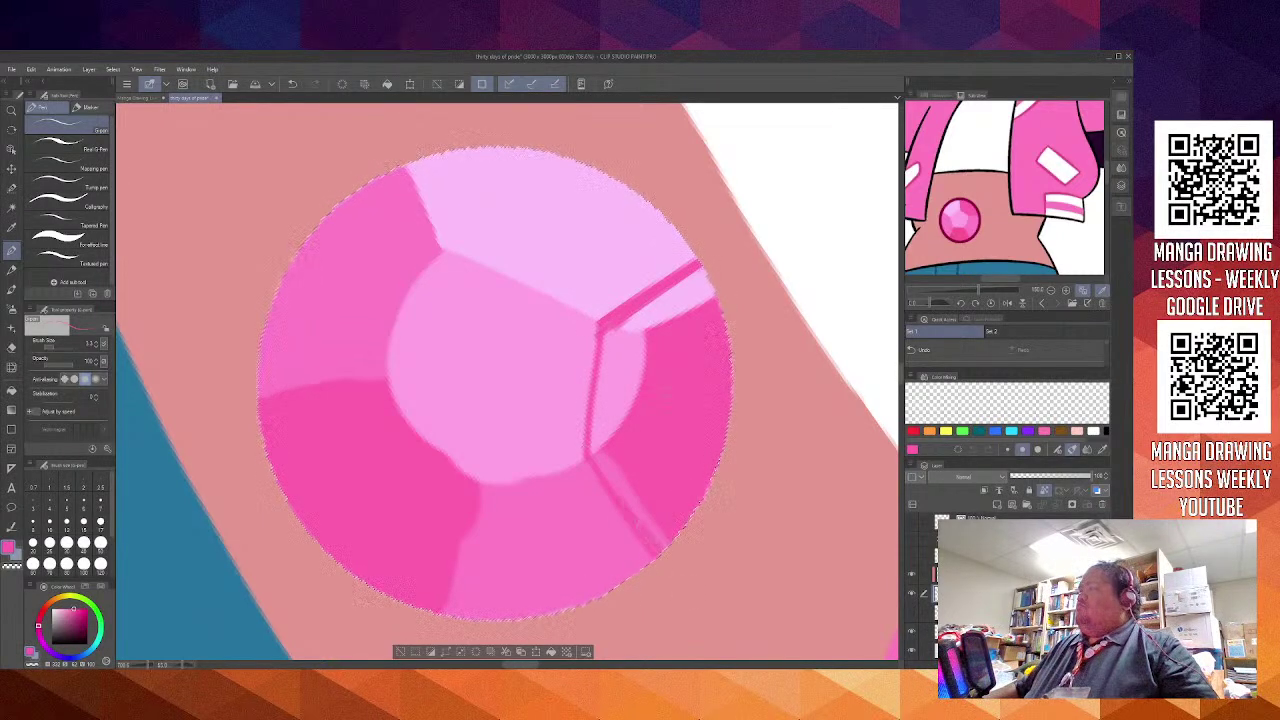
mouse_move(640, 392)
mouse_down()
mouse_move(640, 340)
mouse_move(620, 365)
mouse_move(623, 338)
mouse_move(695, 296)
mouse_up()
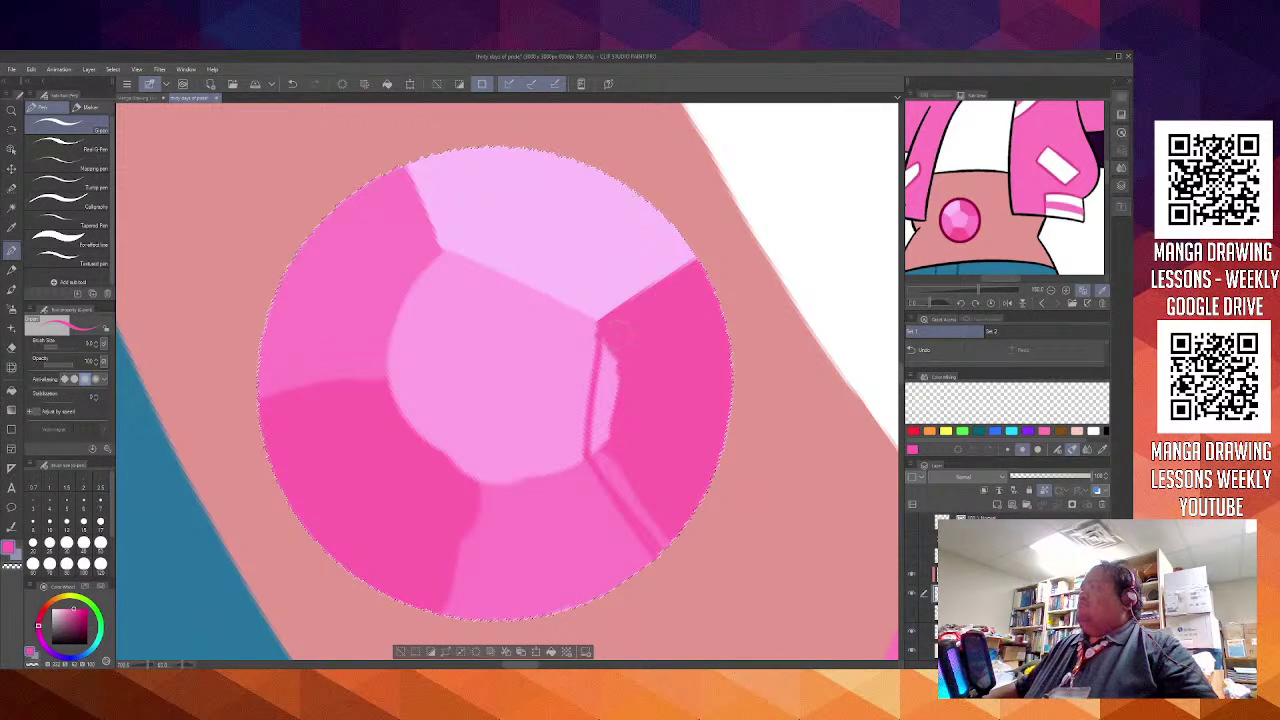
mouse_move(617, 330)
mouse_down()
mouse_move(613, 420)
mouse_move(623, 330)
mouse_move(611, 420)
mouse_move(627, 330)
mouse_move(601, 445)
mouse_move(598, 416)
mouse_move(604, 476)
mouse_move(600, 440)
mouse_up()
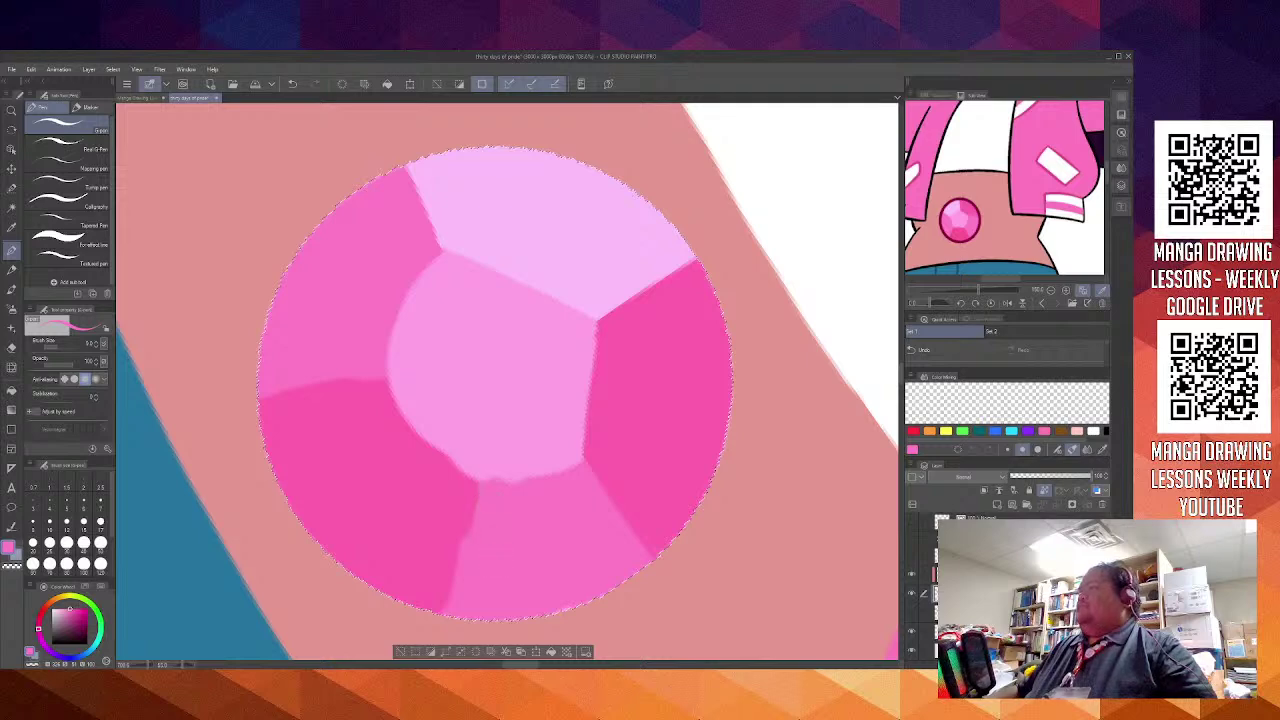
Straighten the borders of the medium-pink facet between the two dark-pink facets, including its edge with the central pentagon
mouse_move(478, 482)
mouse_down()
mouse_move(435, 577)
mouse_move(475, 470)
mouse_move(432, 623)
mouse_up()
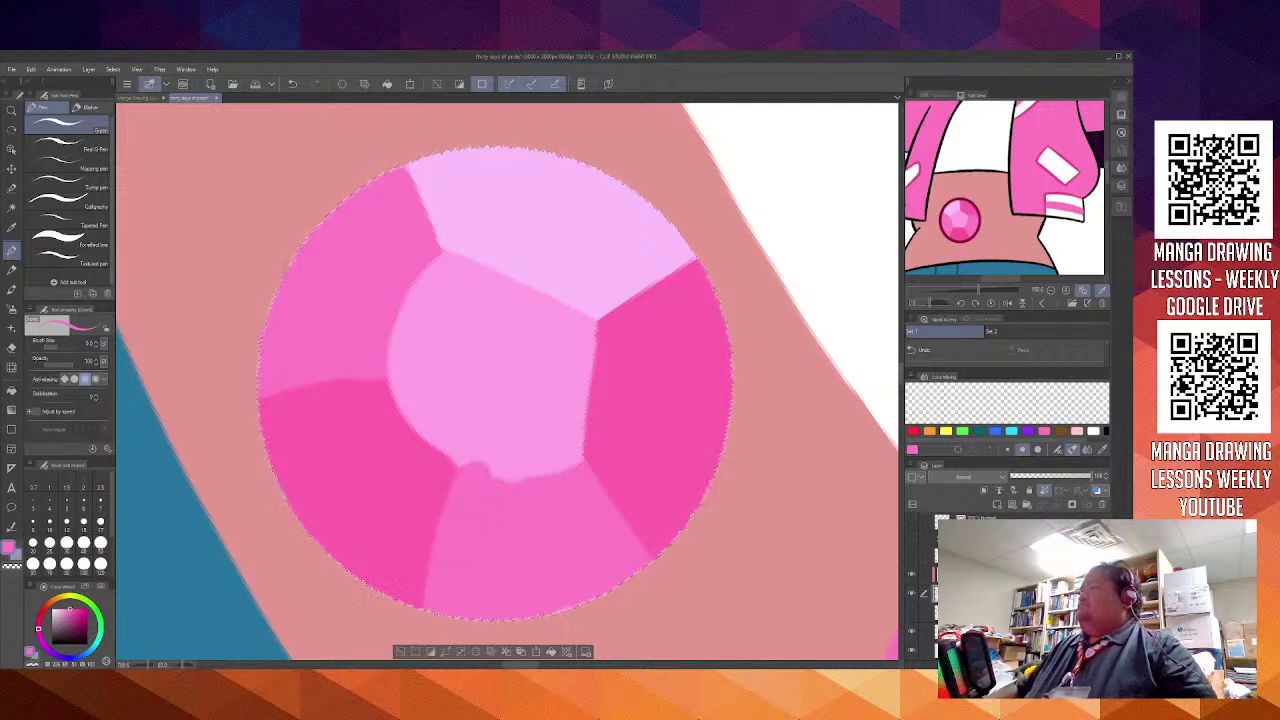
drag(460, 466, 580, 450)
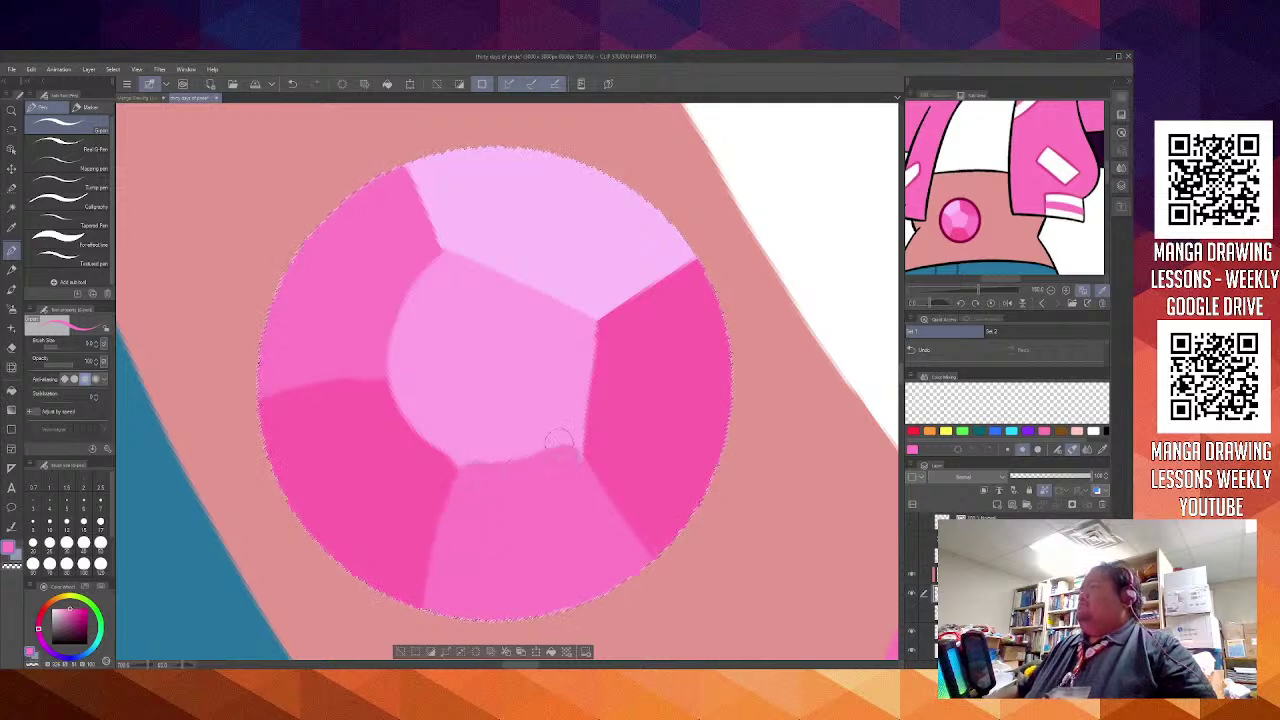
key(minus)
key(minus)
key(minus)
key(minus)
key(minus)
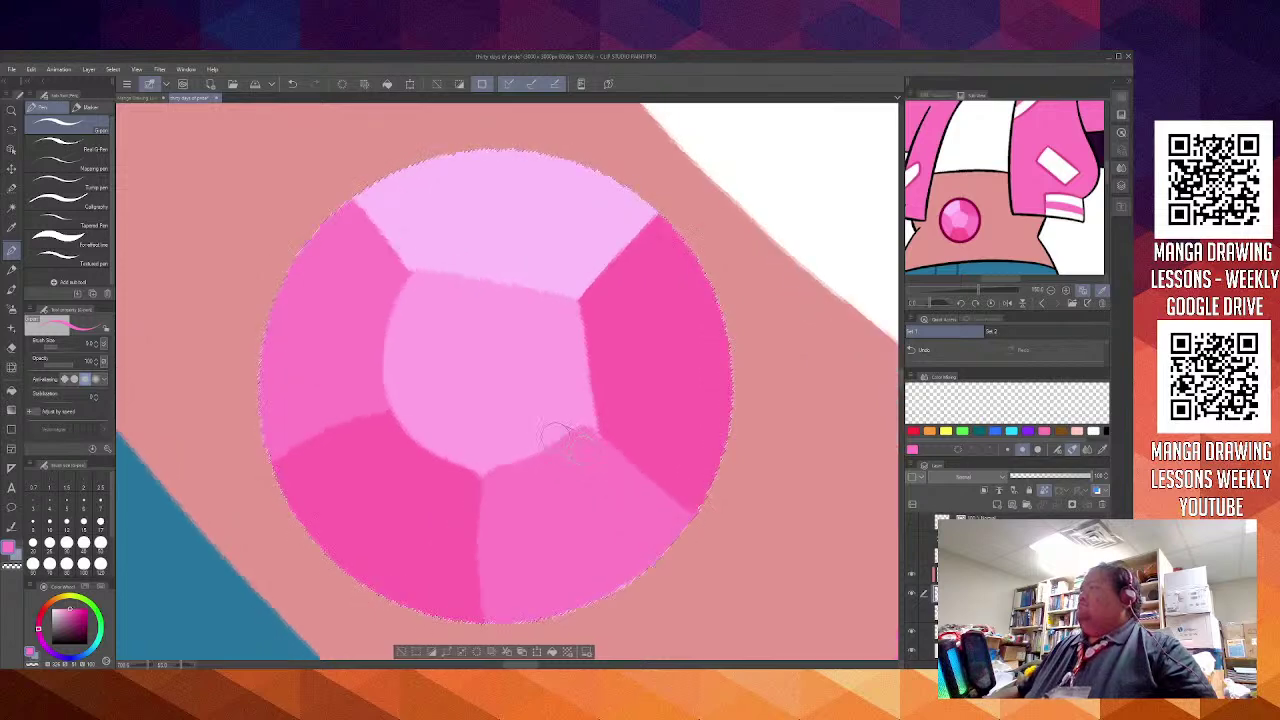
key(minus)
key(minus)
key(minus)
key(minus)
key(minus)
key(minus)
key(minus)
key(minus)
key(minus)
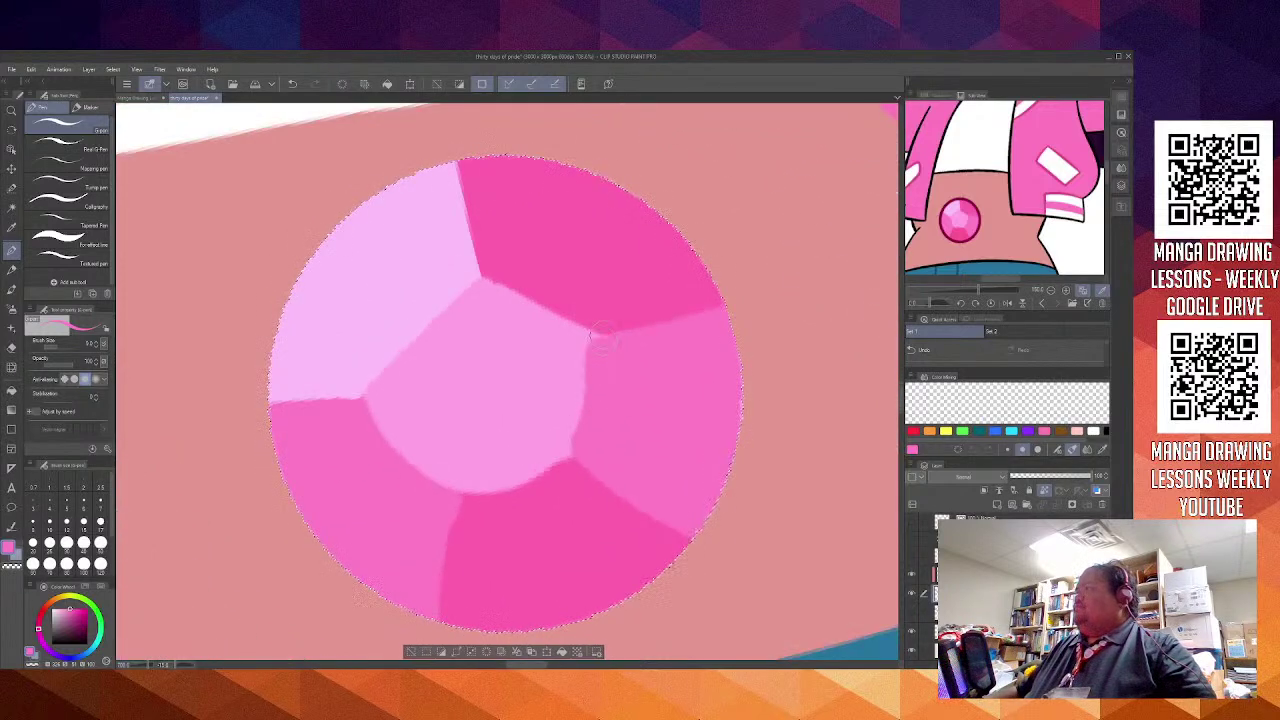
drag(596, 339, 724, 302)
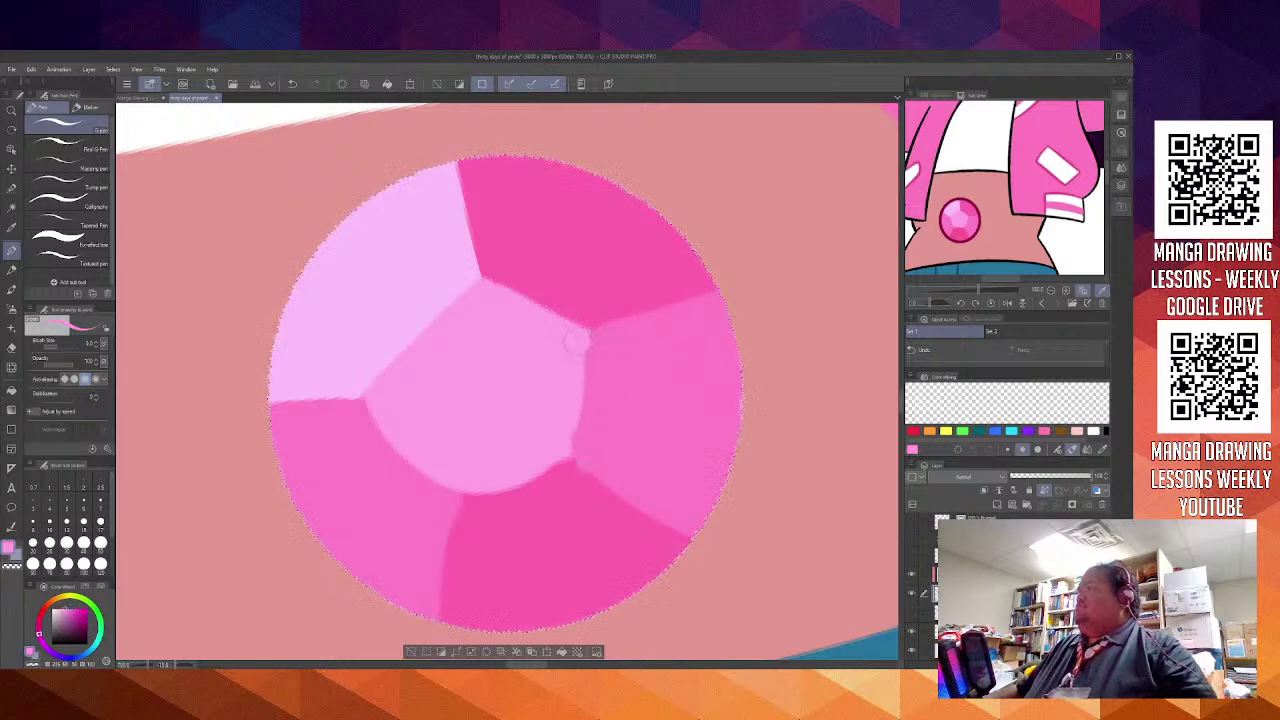
drag(577, 342, 561, 452)
mouse_move(573, 344)
mouse_down()
mouse_move(563, 448)
mouse_move(686, 541)
mouse_up()
alt+click(604, 452)
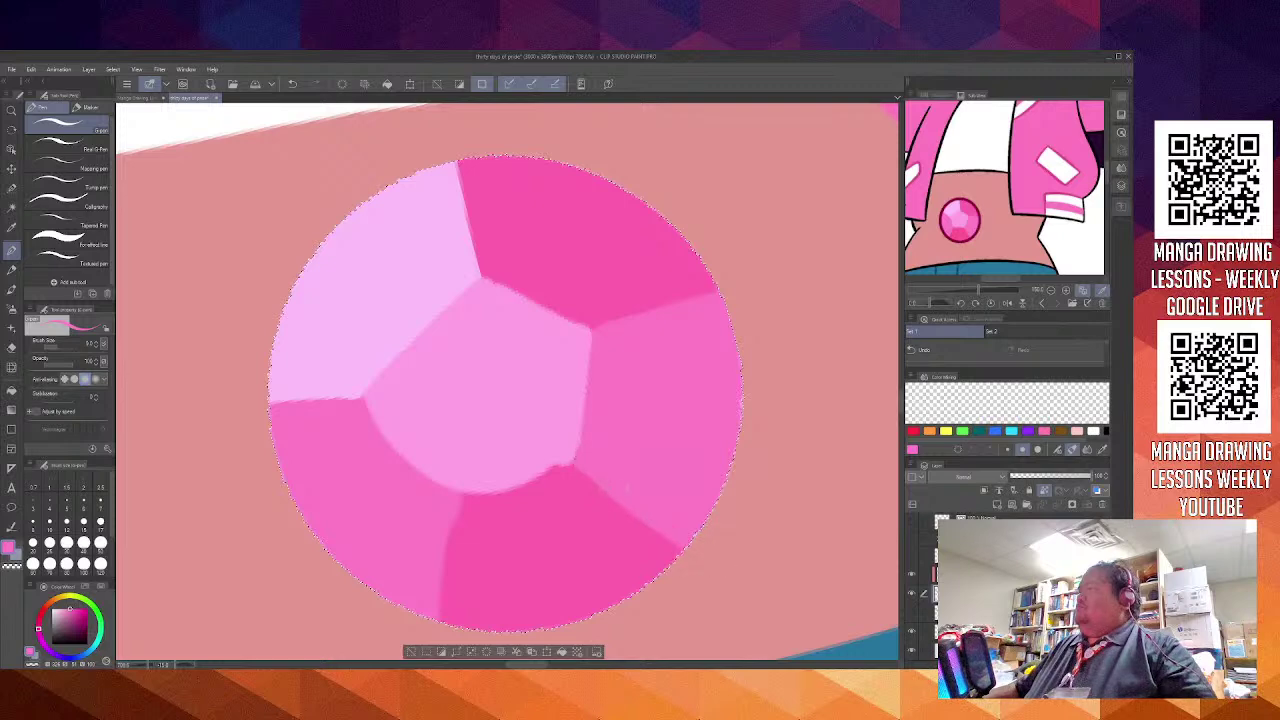
Redraw the lower dark-pink facet with straight dark-pink edges against the centre and both neighbouring medium-pink facets
mouse_move(471, 480)
mouse_down()
mouse_move(472, 492)
mouse_move(552, 456)
mouse_move(500, 485)
mouse_up()
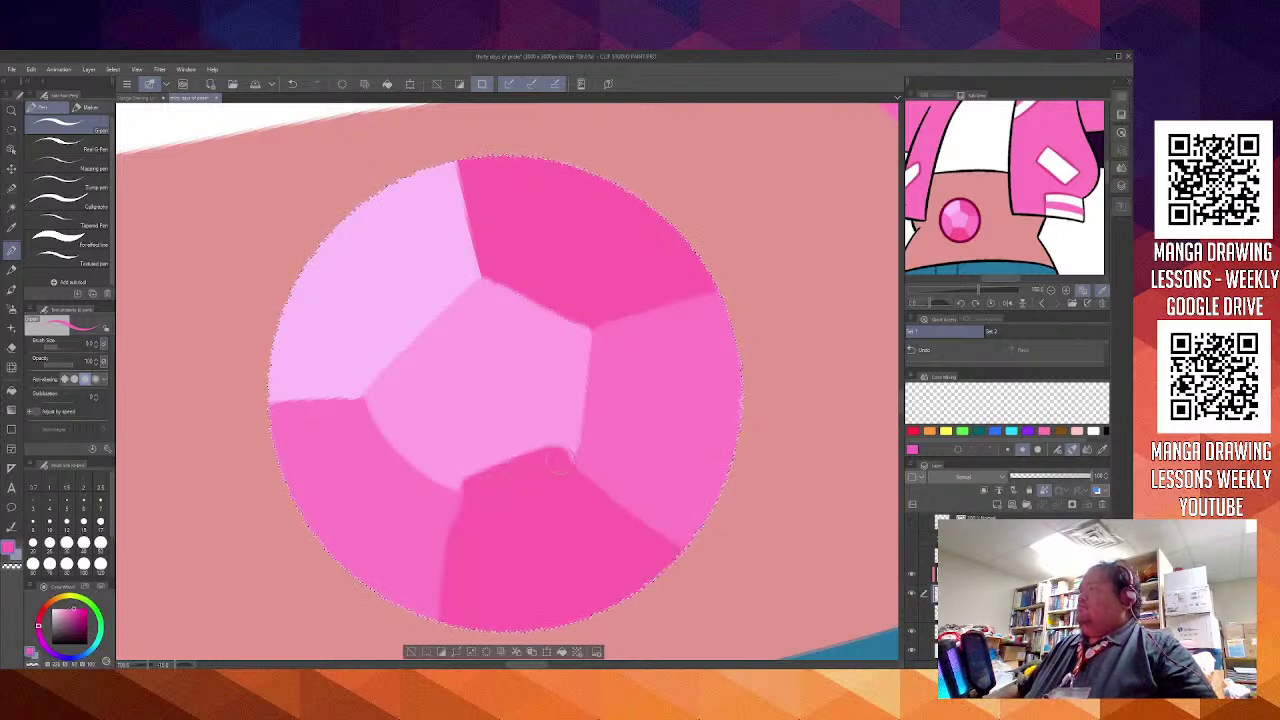
drag(563, 458, 688, 556)
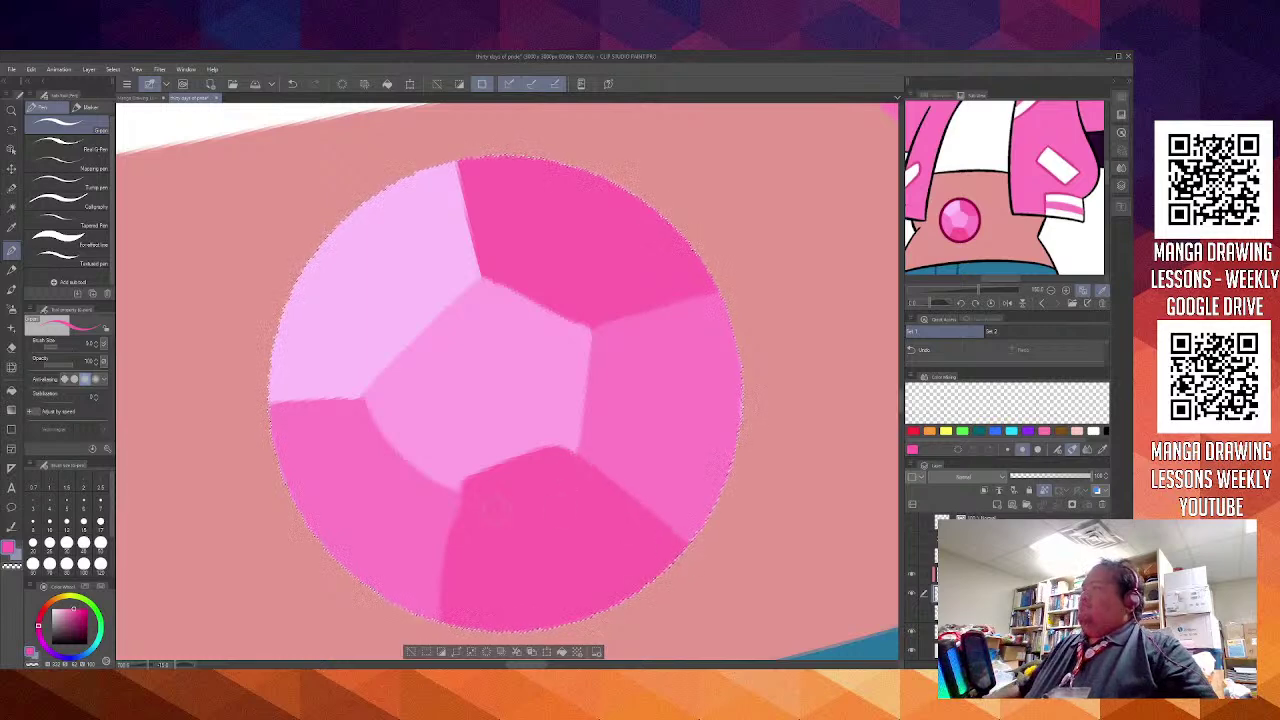
drag(465, 475, 432, 622)
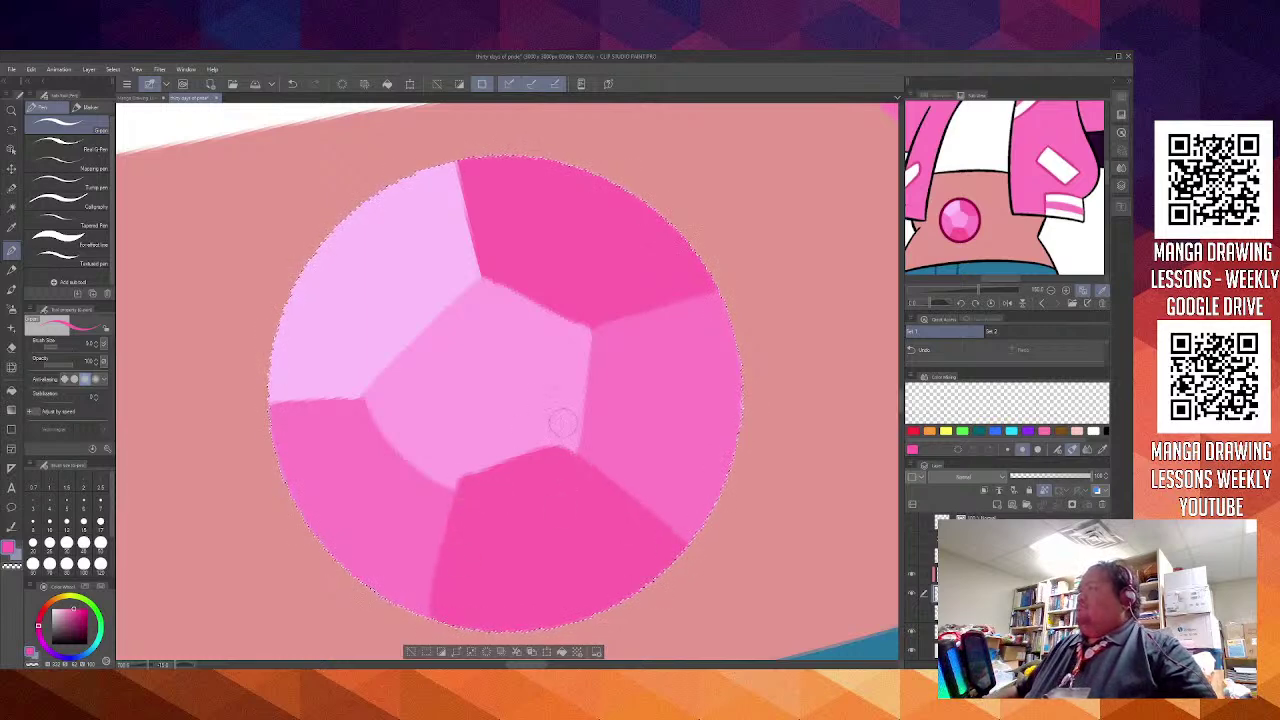
Narrow the central pentagon by moving its edges inward, with medium pink at the side facet and dark pink at the upper facet
mouse_move(585, 330)
mouse_down()
mouse_move(569, 373)
mouse_move(568, 450)
mouse_up()
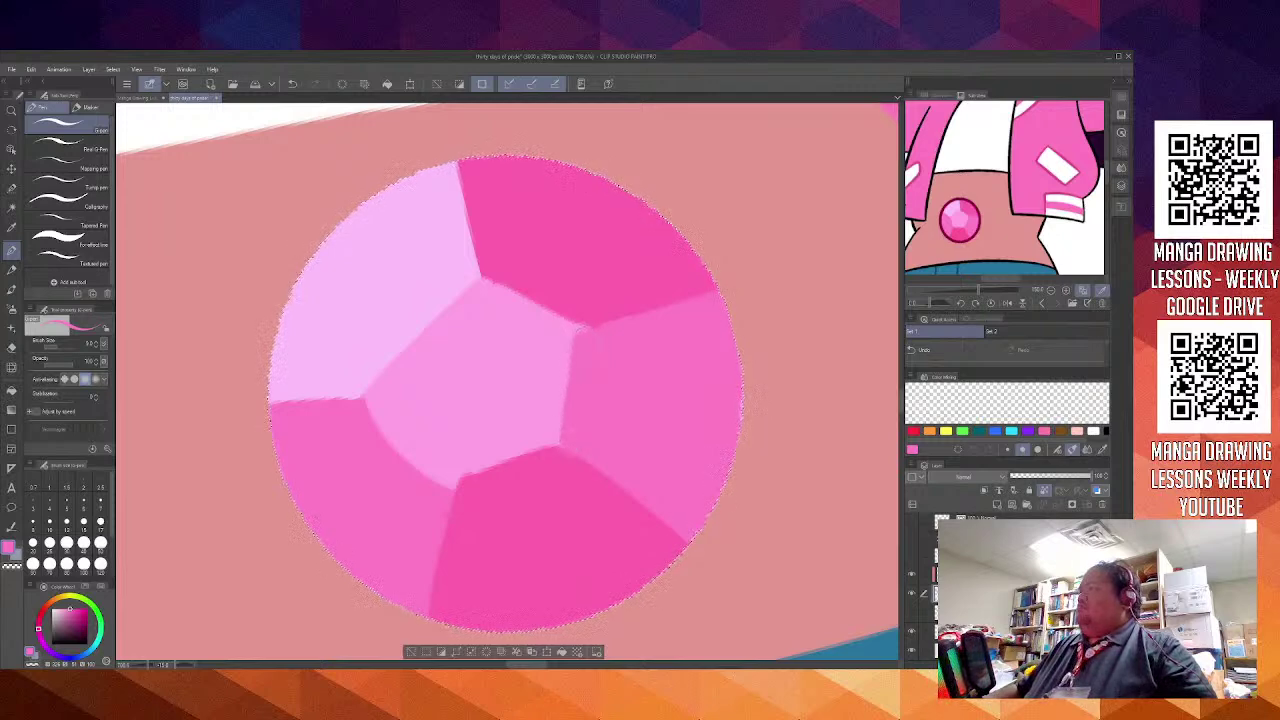
alt+click(584, 262)
drag(483, 277, 570, 316)
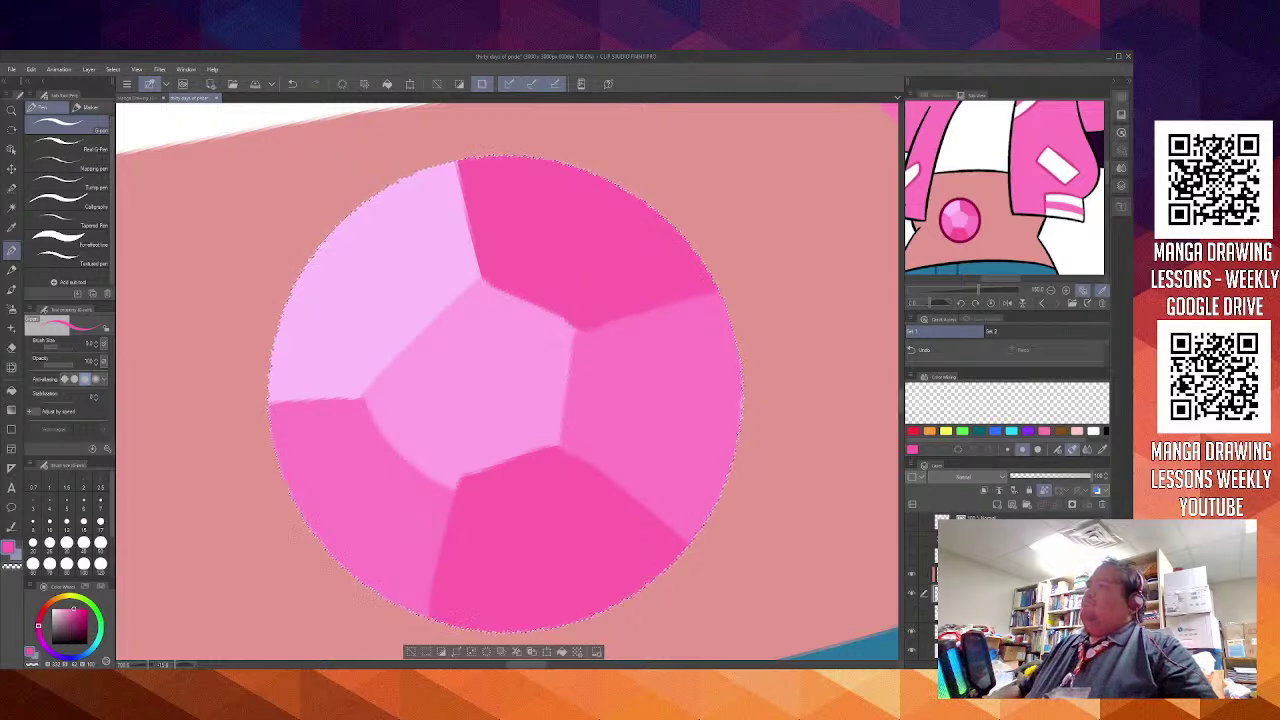
Replace the centre's rounded lower edge with a straight medium-pink border along the lower-left facet
alt+click(384, 452)
key(minus)
key(minus)
key(minus)
key(minus)
key(minus)
key(minus)
key(minus)
key(minus)
key(minus)
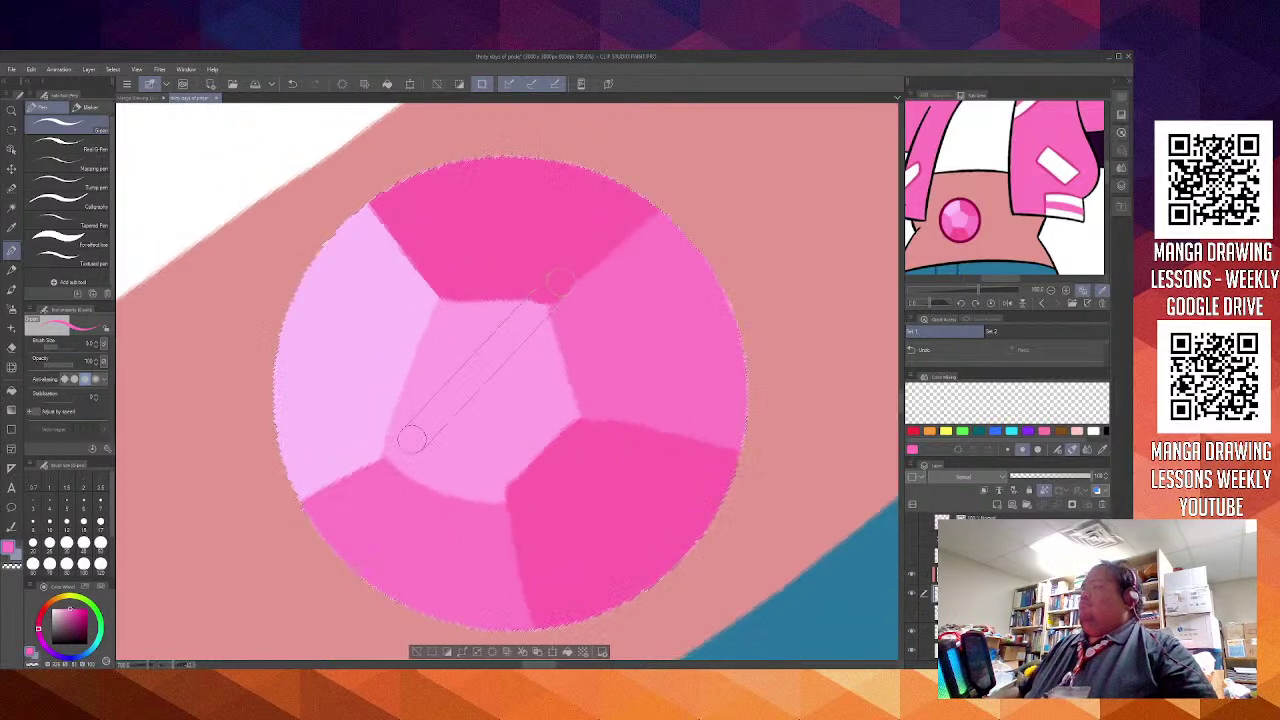
mouse_move(435, 487)
mouse_down()
mouse_move(462, 473)
mouse_move(434, 486)
mouse_move(545, 476)
mouse_up()
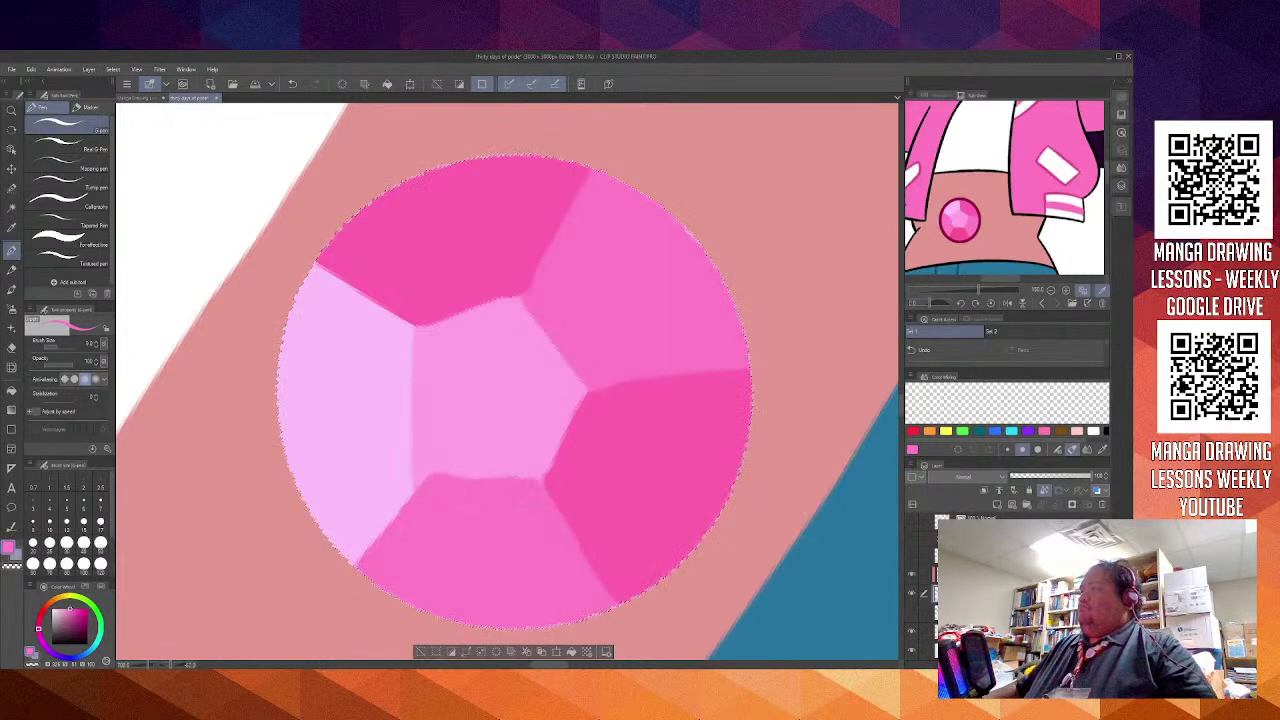
Straighten the lightest-pink facet's borders with the central pentagon and the adjacent medium-pink facet, using the sampled lightest pink
scroll(517, 504, down, 1)
key(minus)
key(minus)
key(minus)
key(minus)
key(minus)
key(minus)
key(minus)
key(minus)
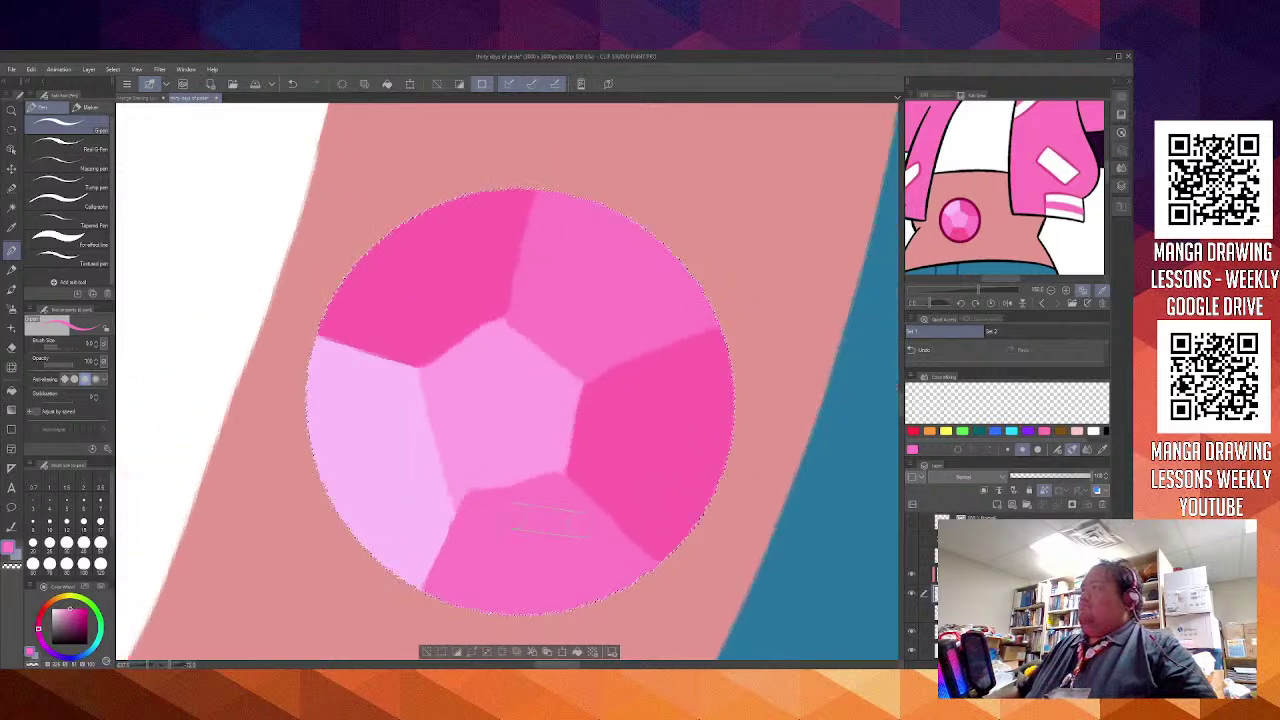
key(minus)
alt+click(480, 526)
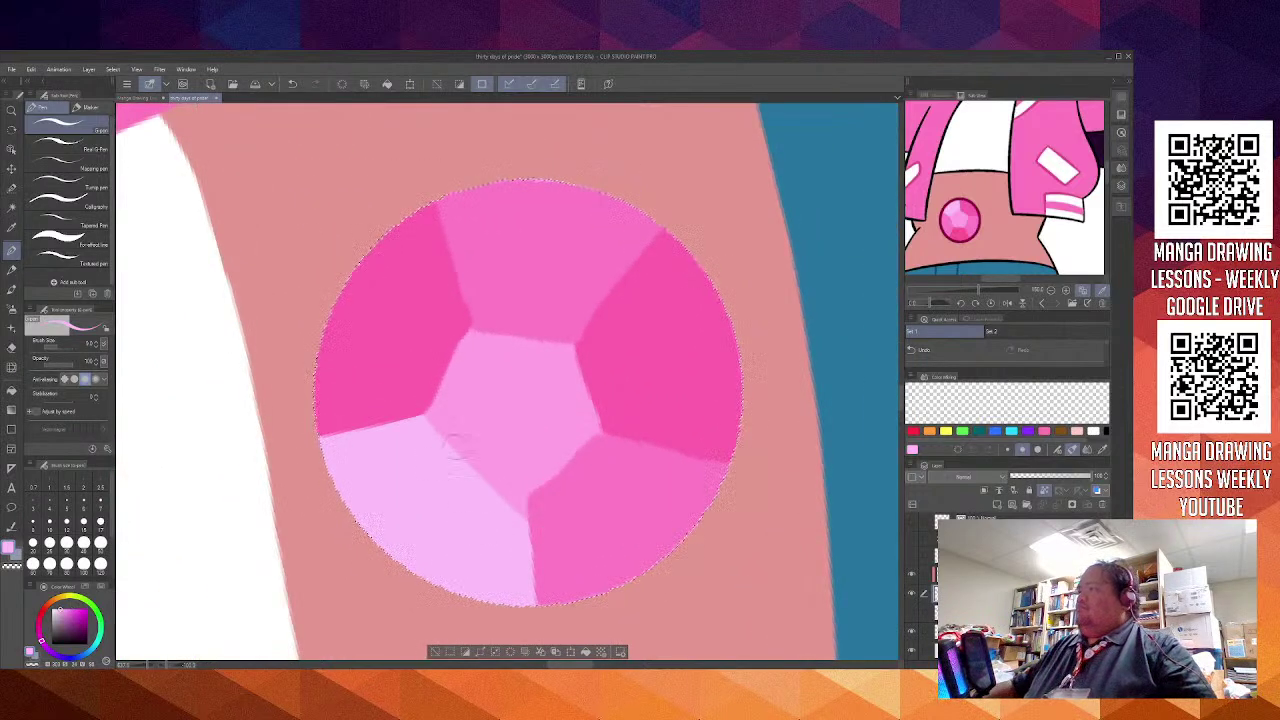
mouse_move(425, 430)
mouse_down()
mouse_move(509, 499)
mouse_move(540, 604)
mouse_up()
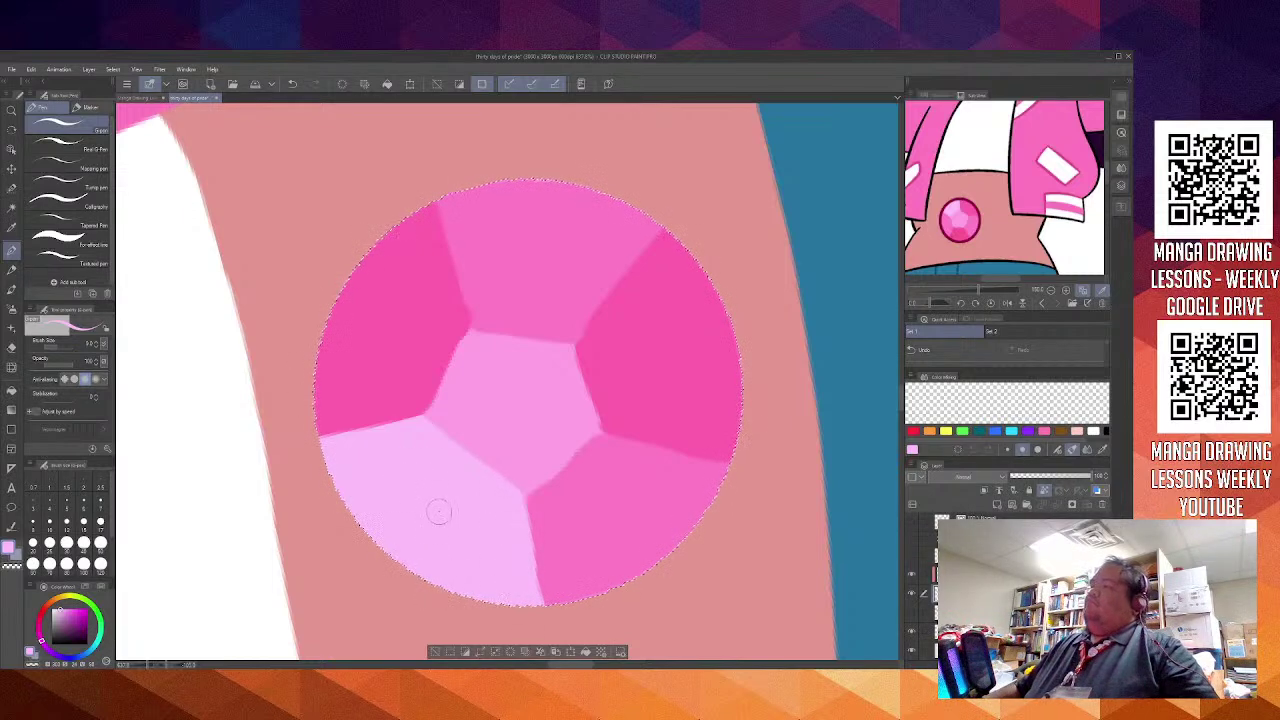
Clear the selection around the gem and review the finished gem against the whole character
scroll(438, 512, down, 10)
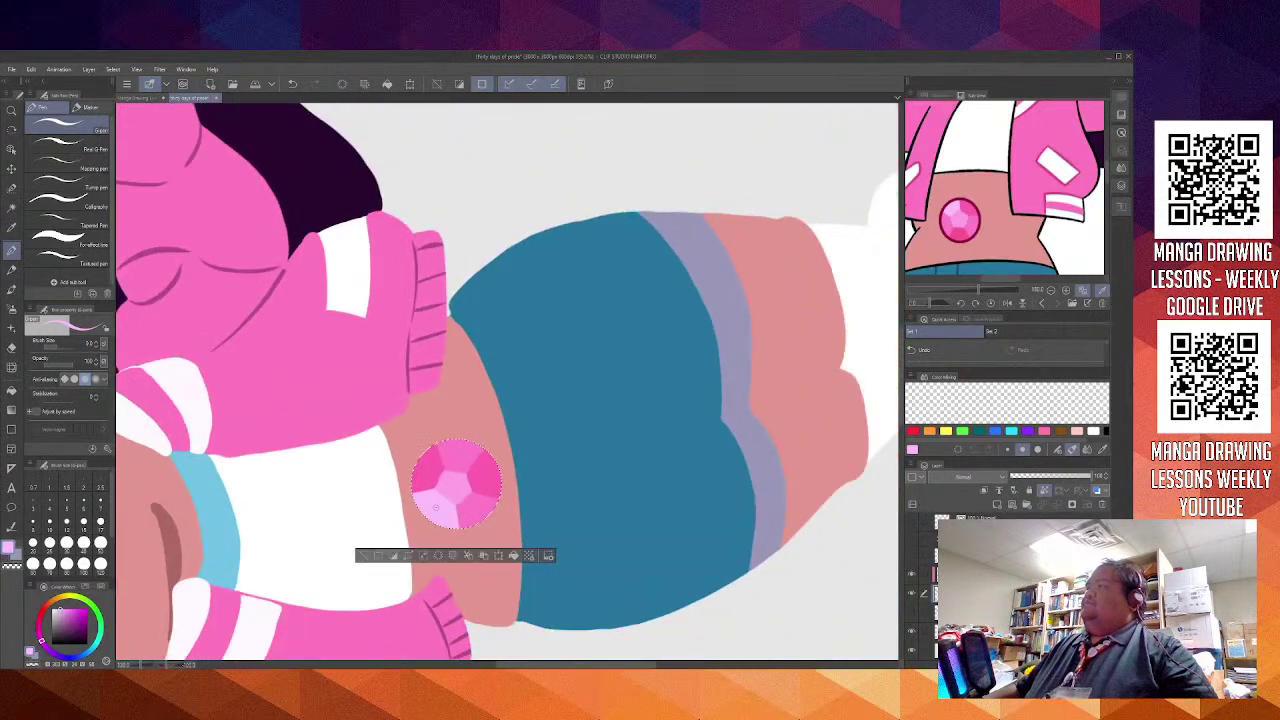
scroll(436, 508, down, 4)
scroll(436, 508, down, 6)
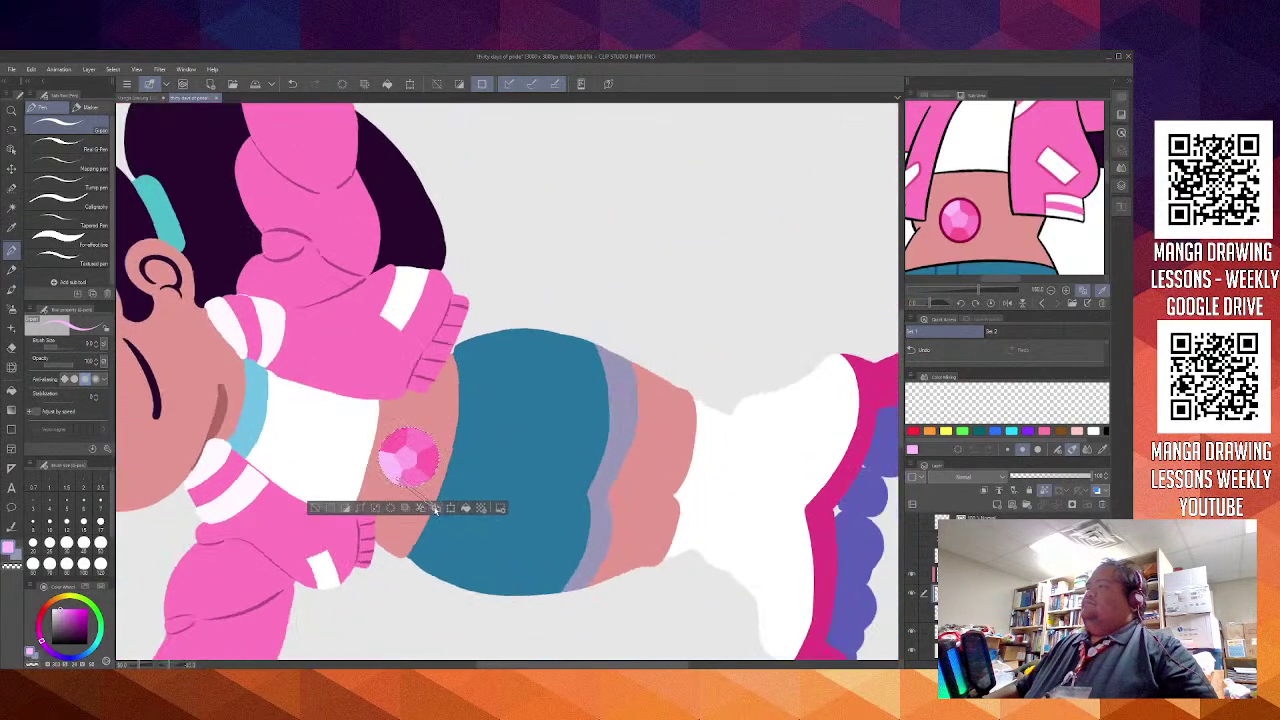
scroll(434, 510, down, 2)
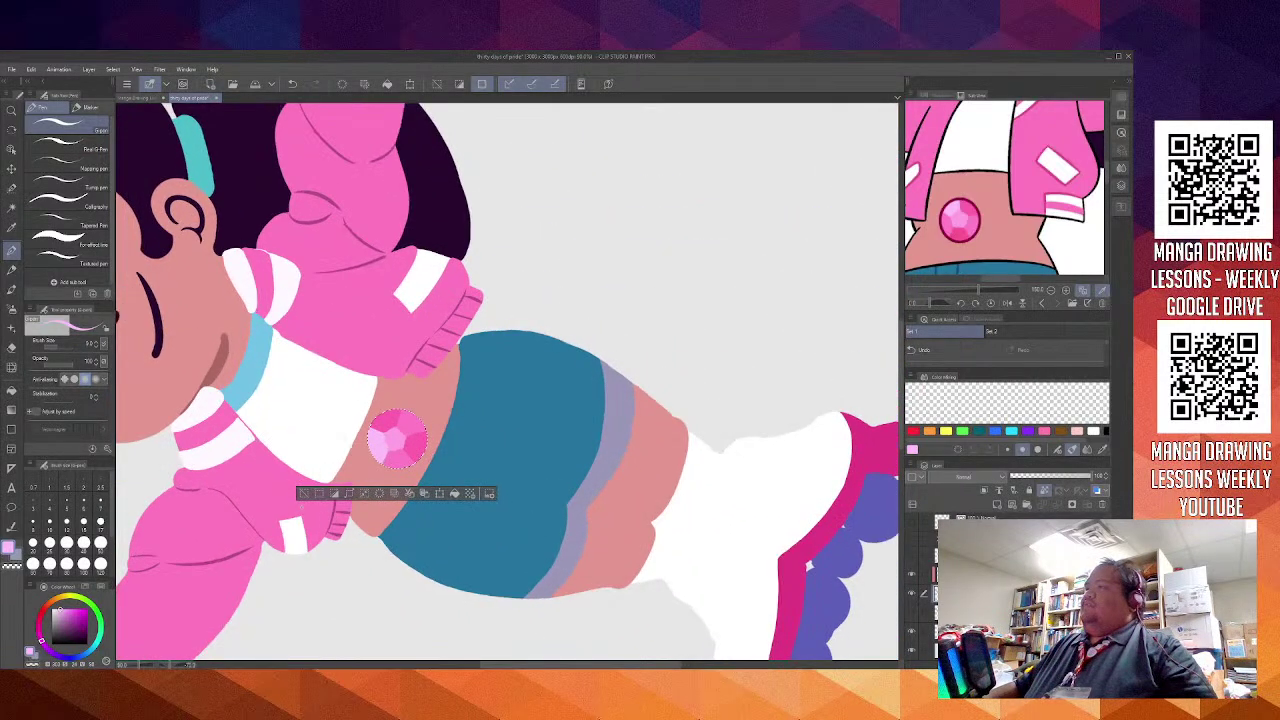
click(302, 493)
scroll(584, 452, down, 10)
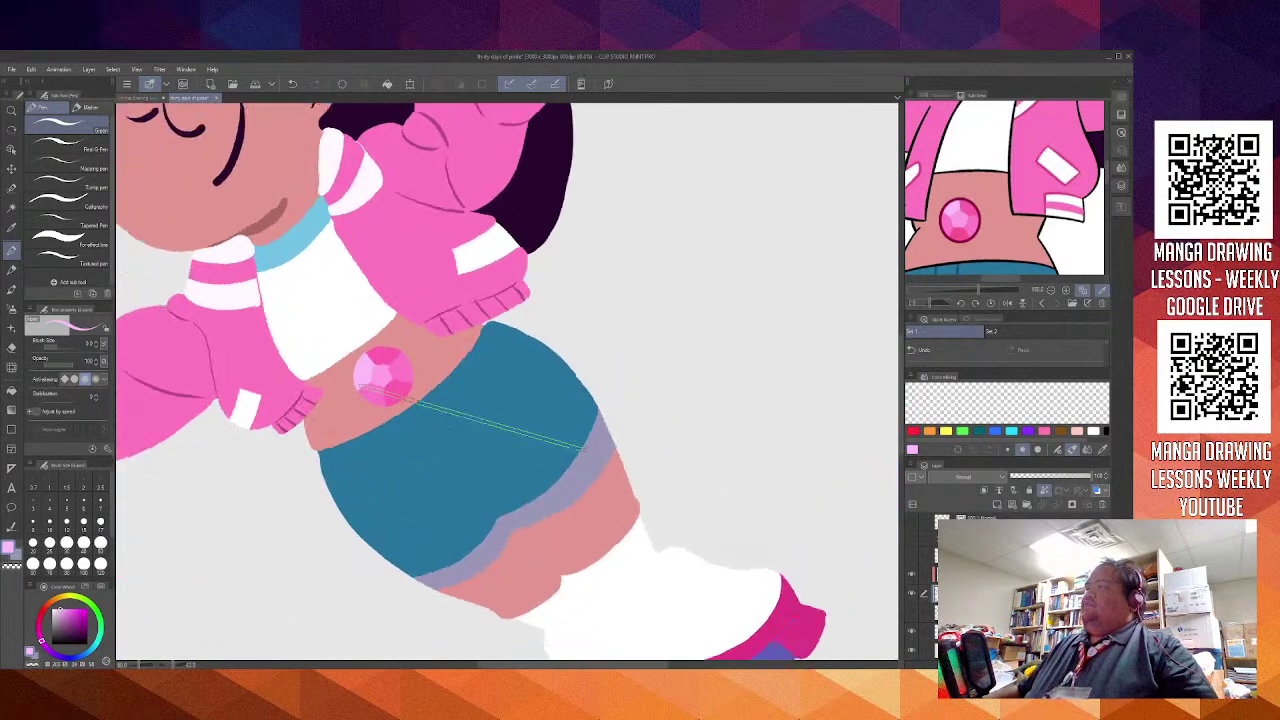
scroll(584, 452, down, 6)
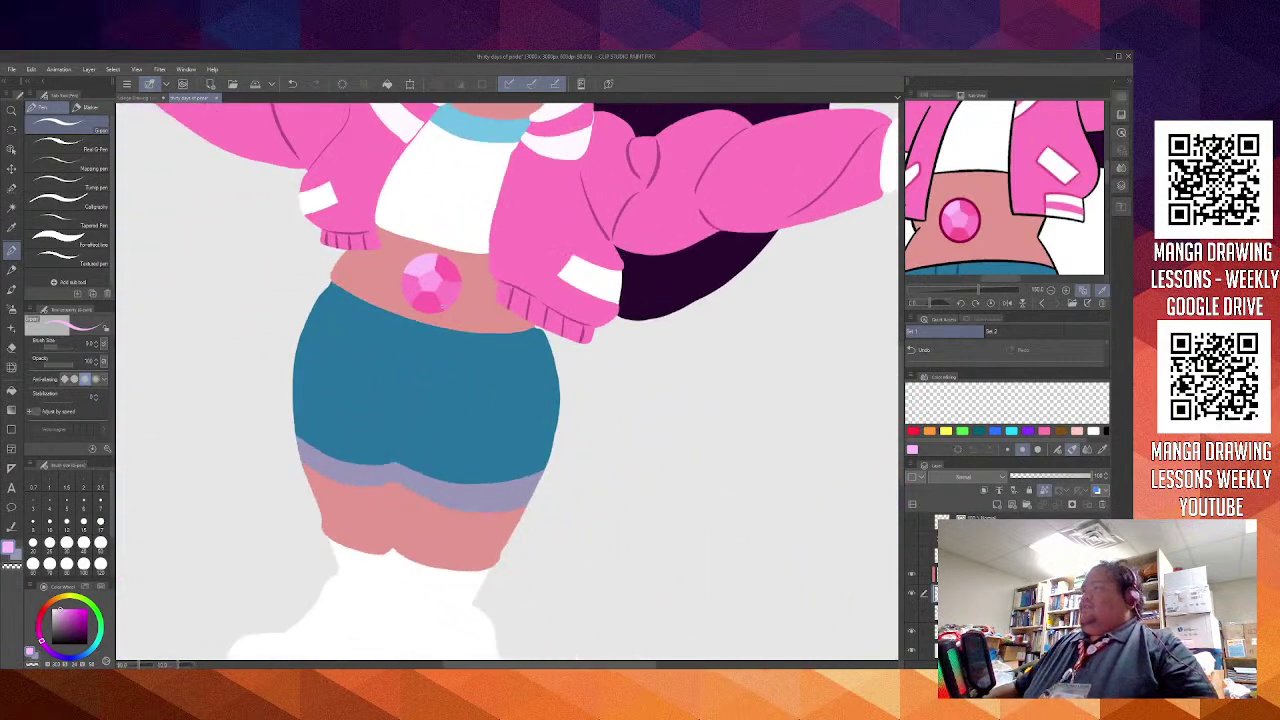
scroll(438, 322, up, 6)
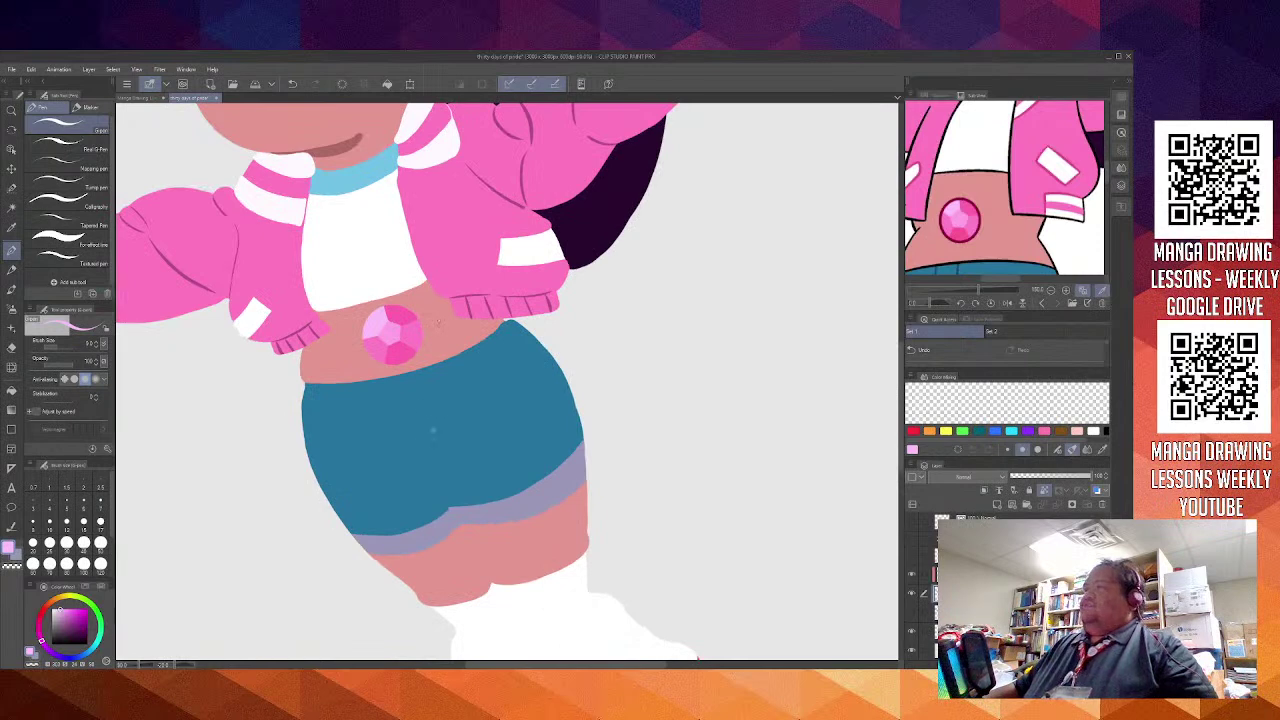
drag(433, 430, 490, 442)
scroll(486, 378, down, 4)
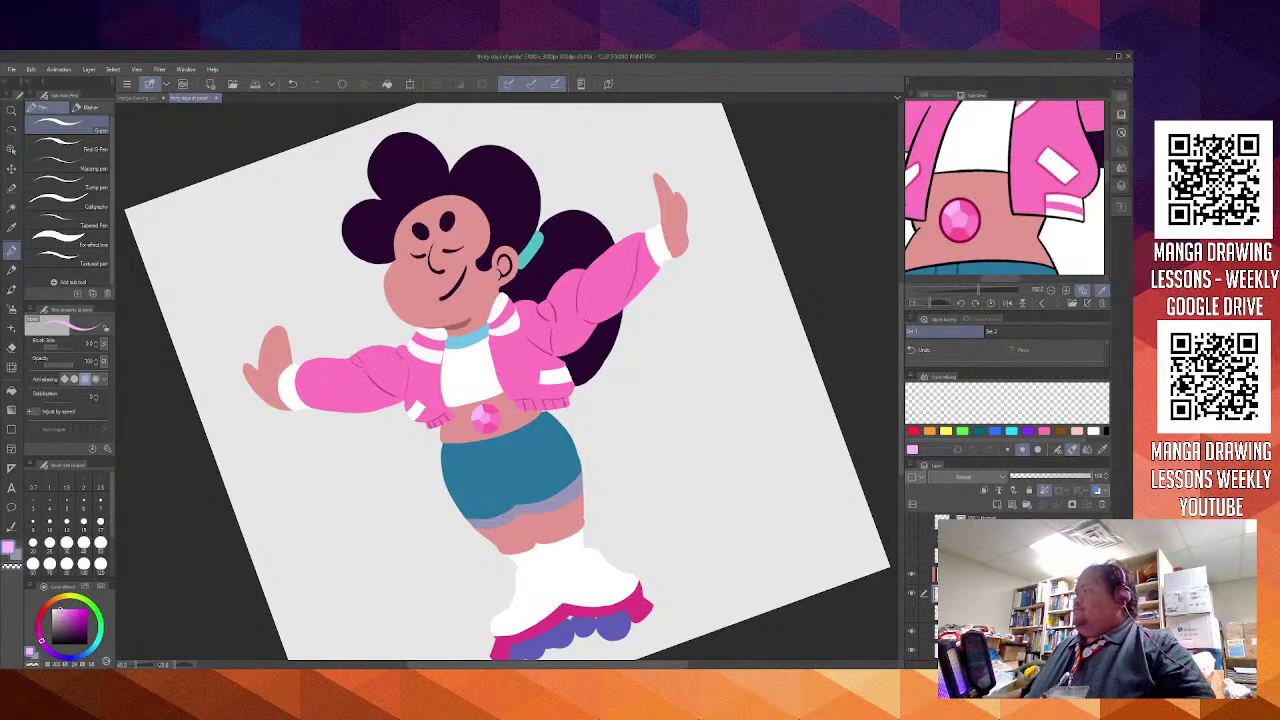
scroll(494, 505, up, 4)
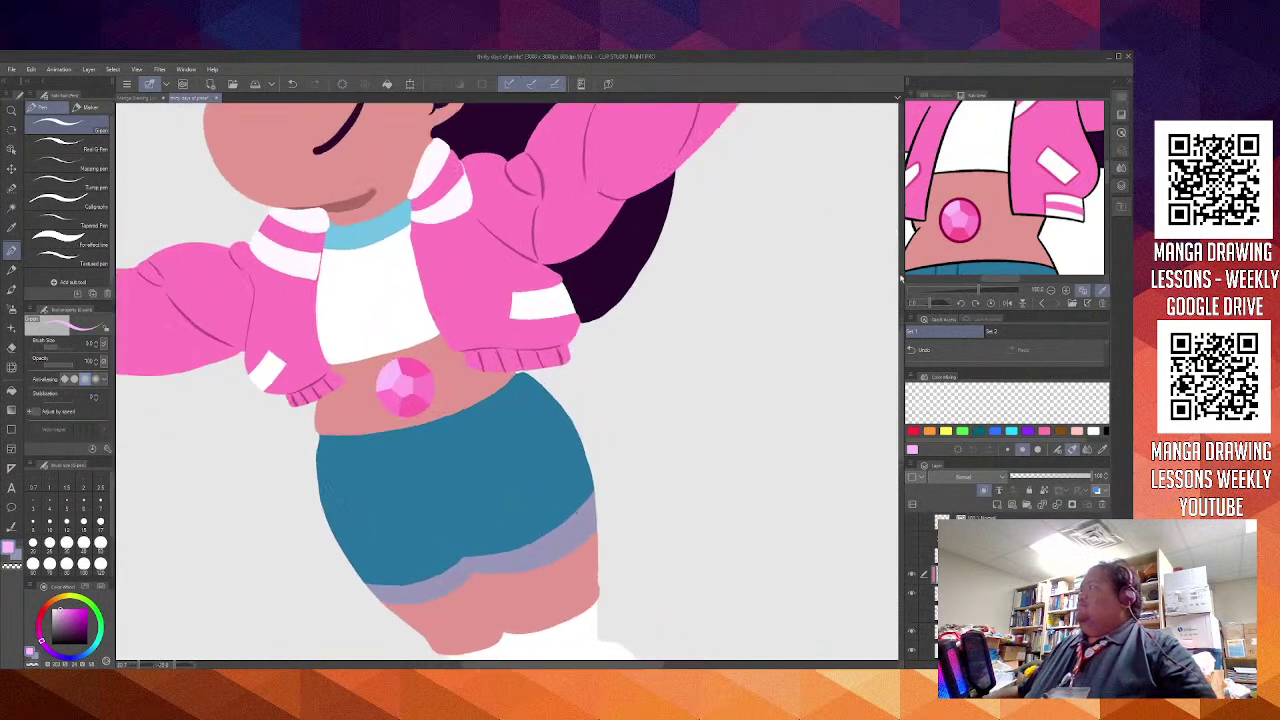
Bring the shorts into view in the reference image and sample the dark blue of their seam line
drag(961, 236, 983, 230)
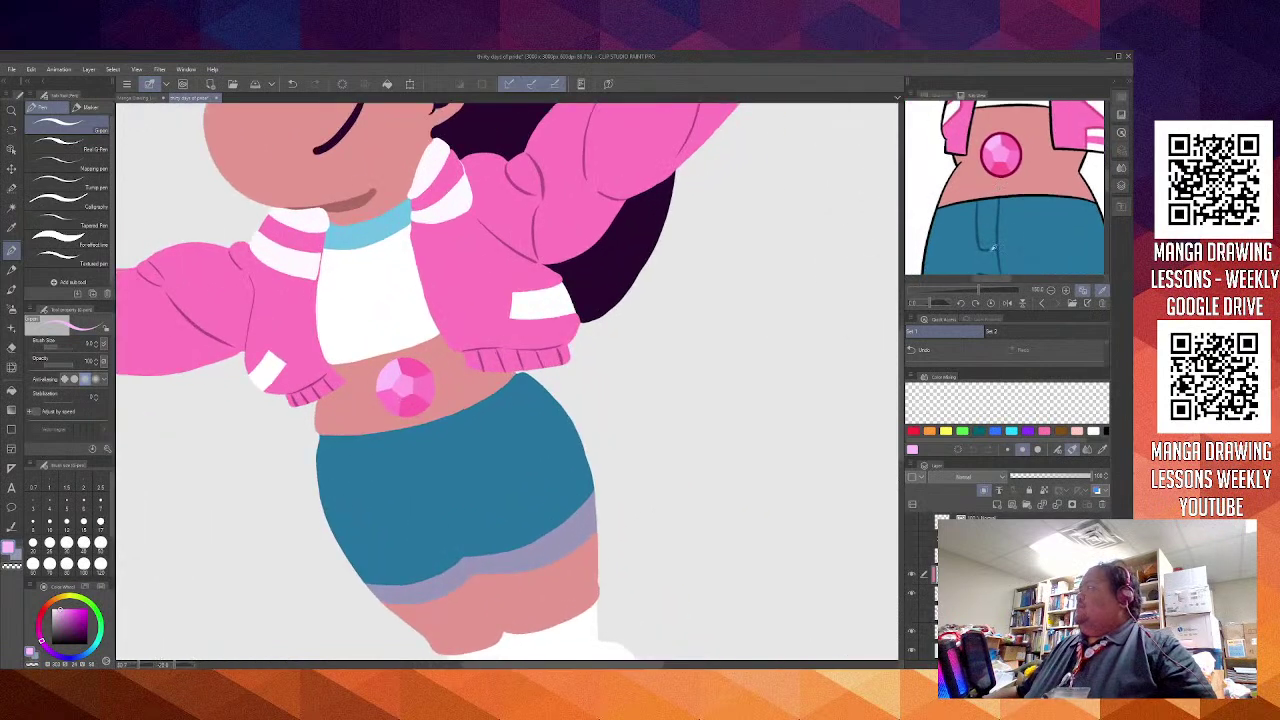
click(998, 244)
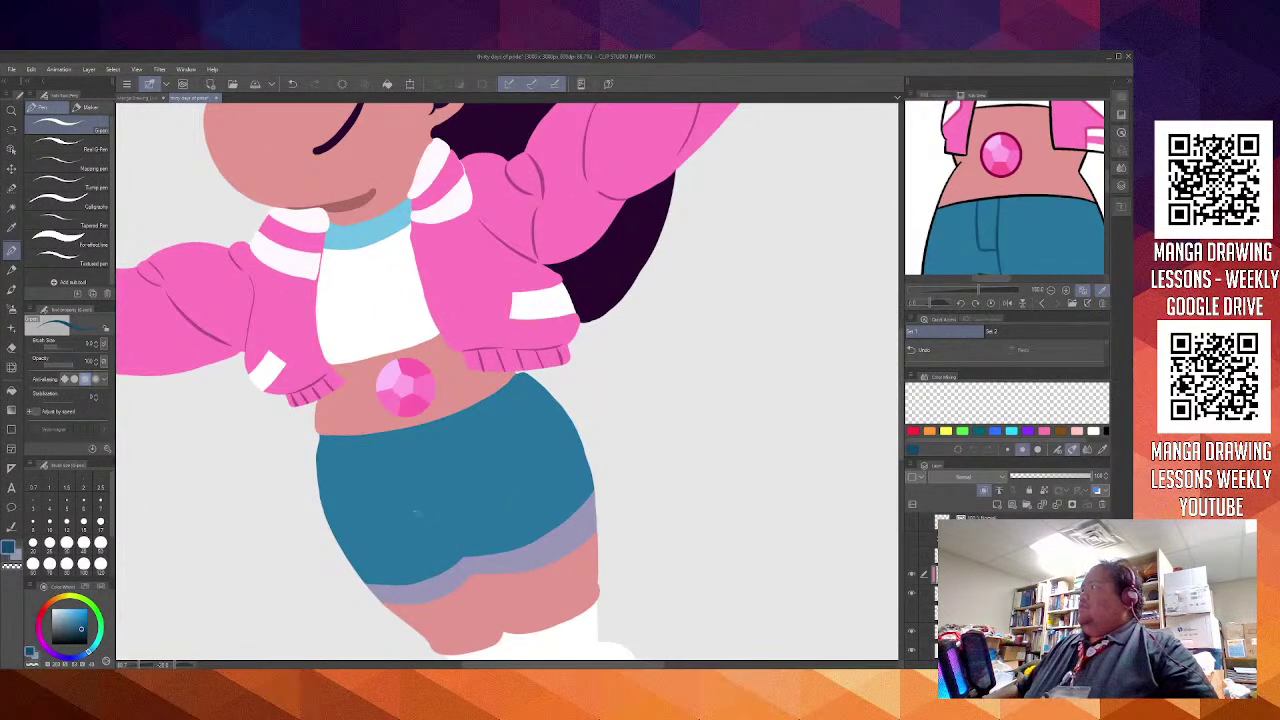
scroll(427, 462, up, 5)
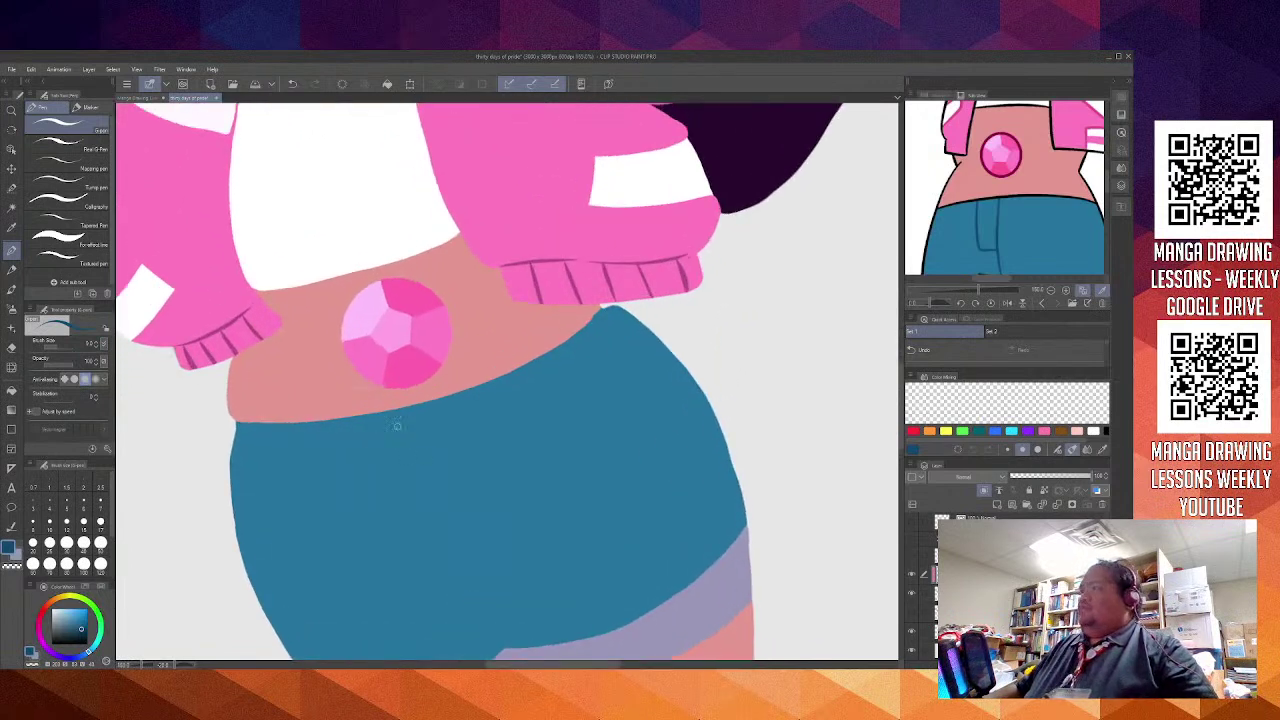
scroll(436, 454, down, 4)
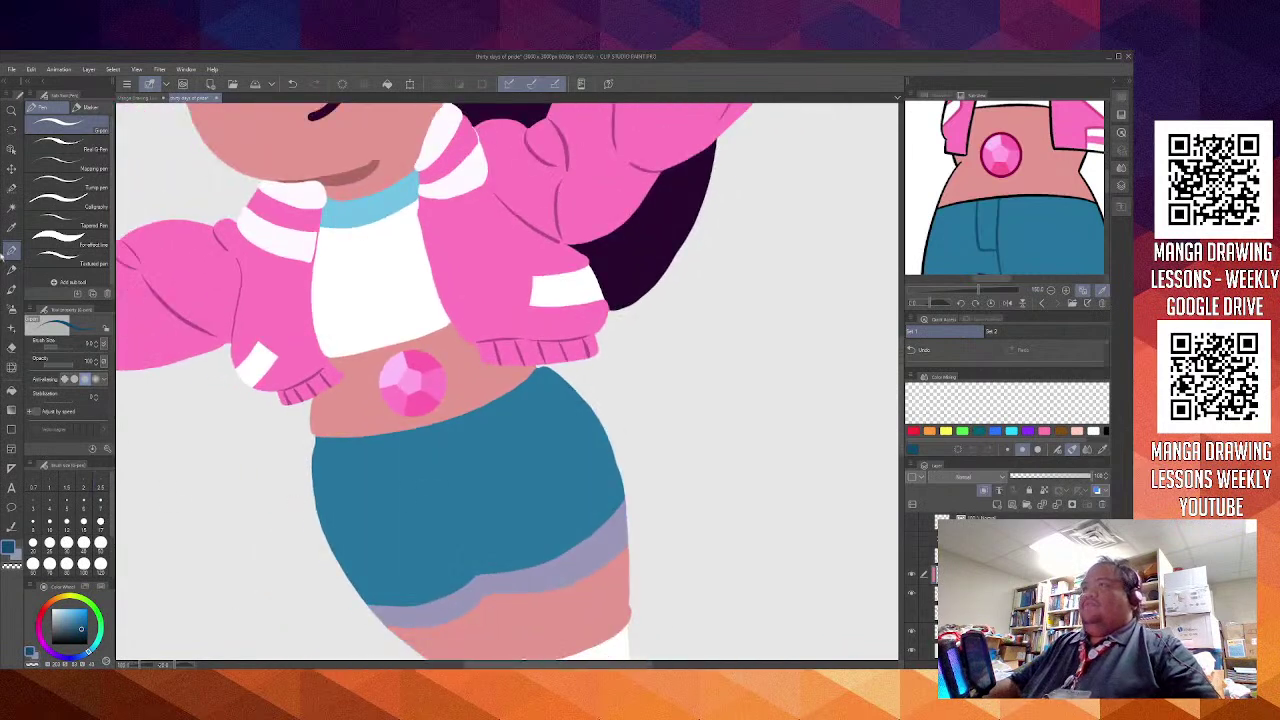
Select the blue area of the shorts with Auto select and get the pen ready for drawing inside it
click(10, 208)
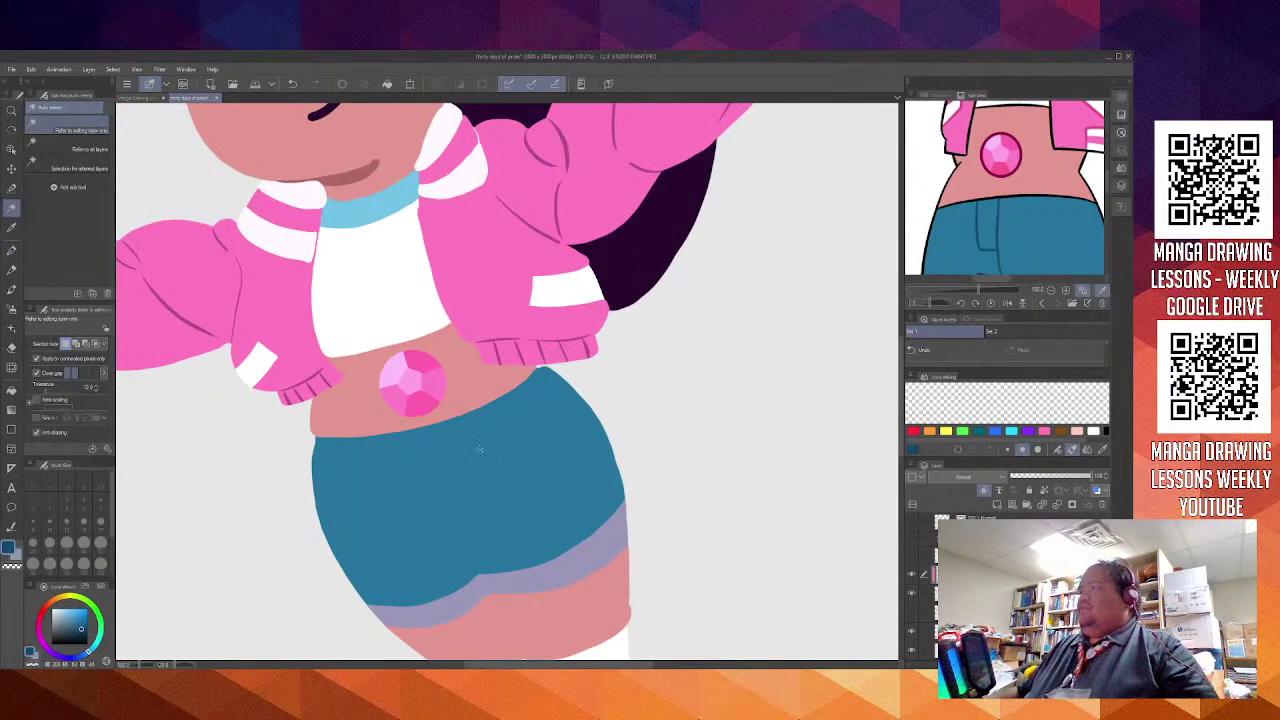
click(660, 558)
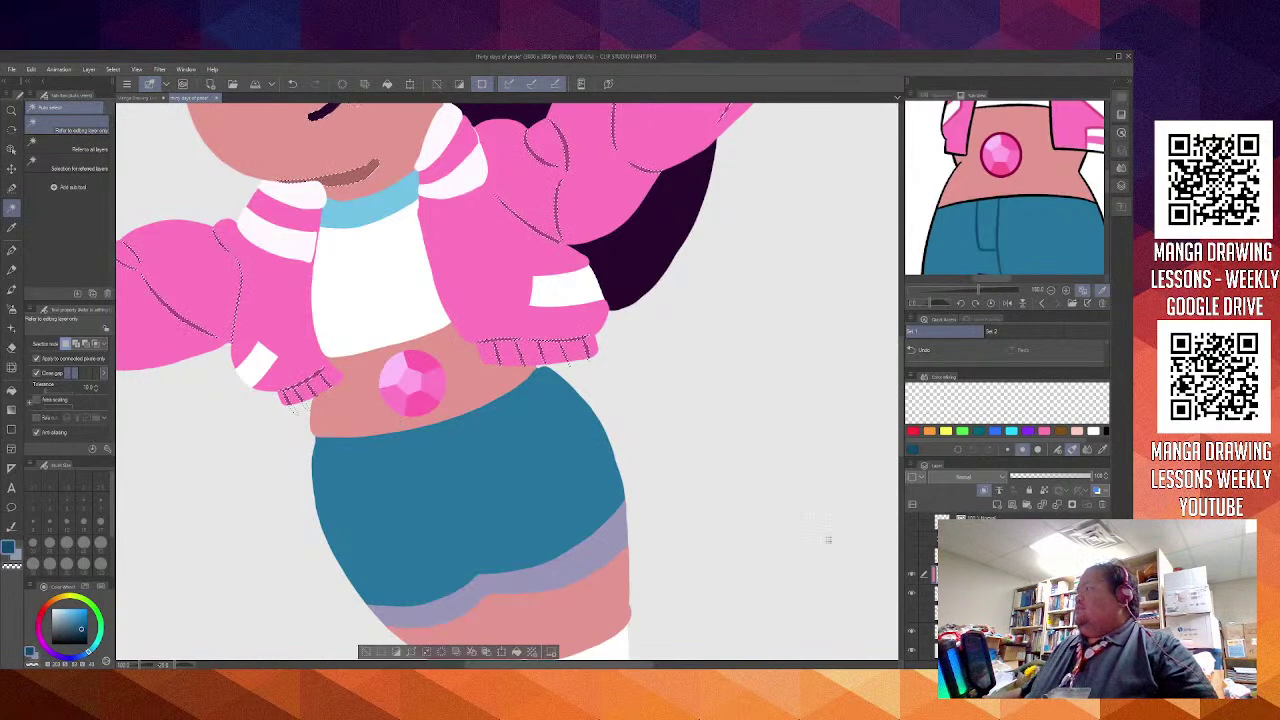
key(ctrl+z)
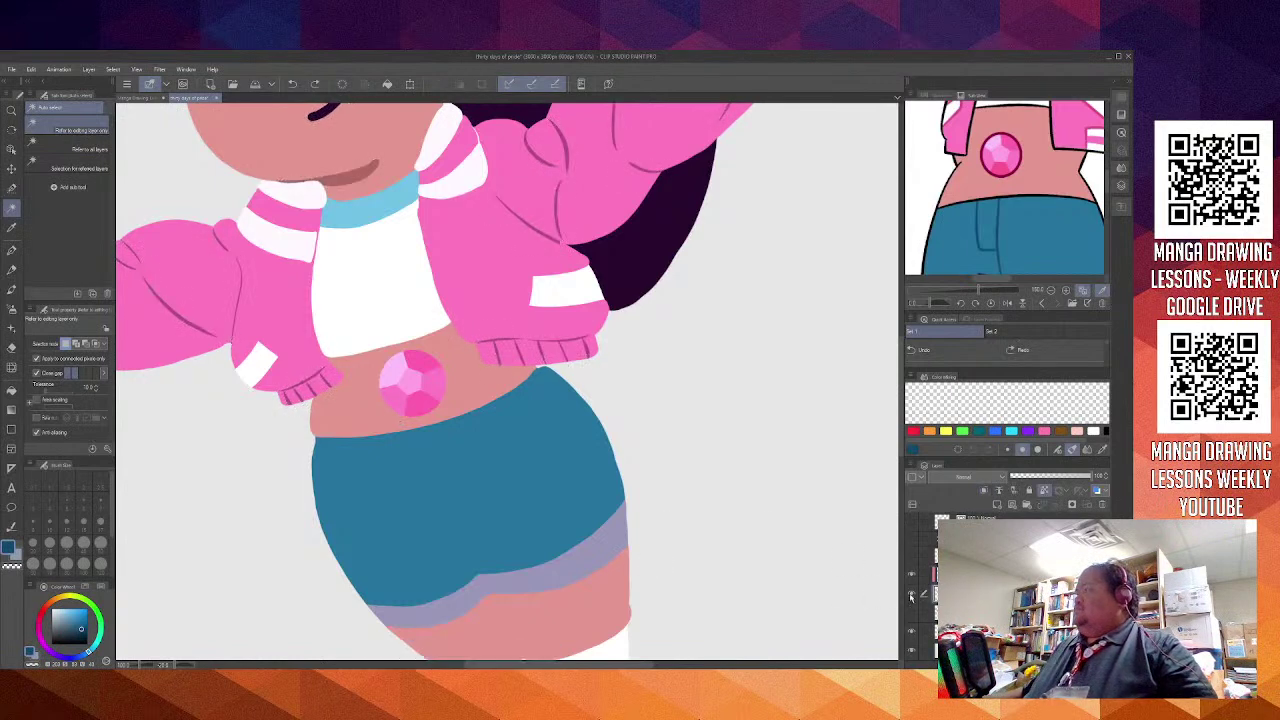
click(433, 516)
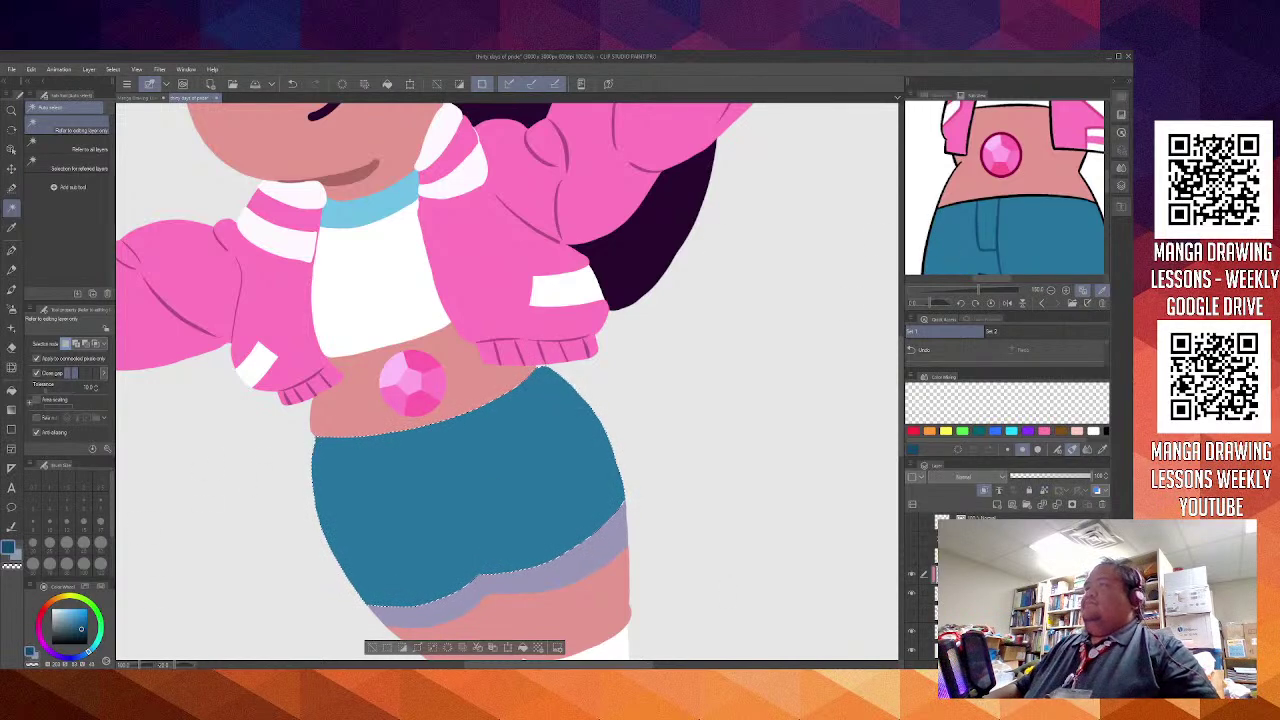
key(ctrl+z)
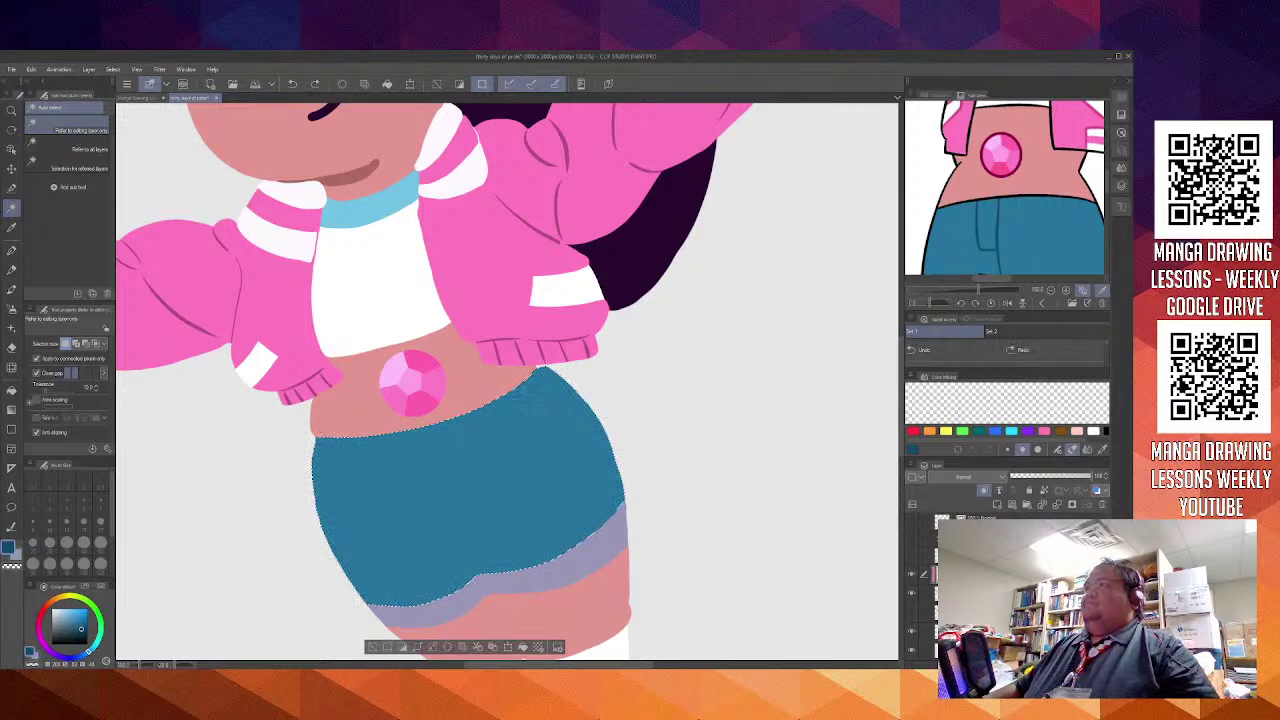
key(p)
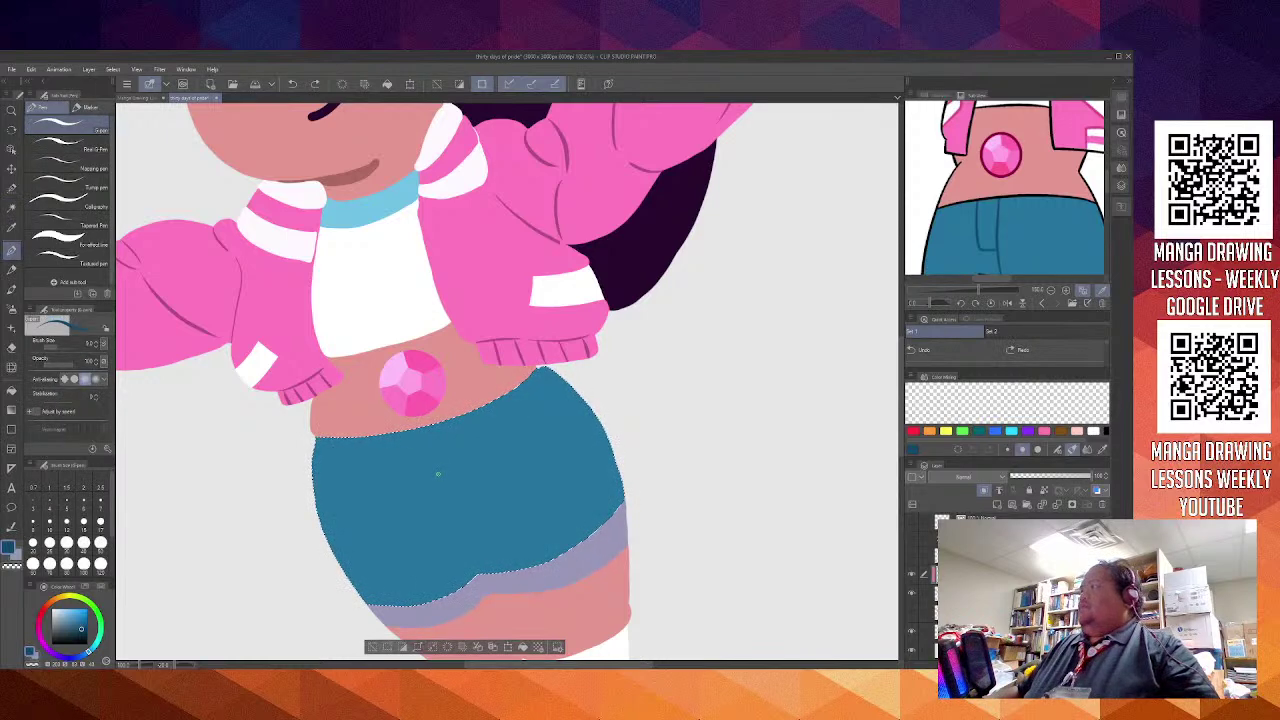
Try to draw a dark-blue centre seam down the shorts, starting at the waist below the gem
scroll(437, 474, up, 2)
drag(392, 412, 450, 495)
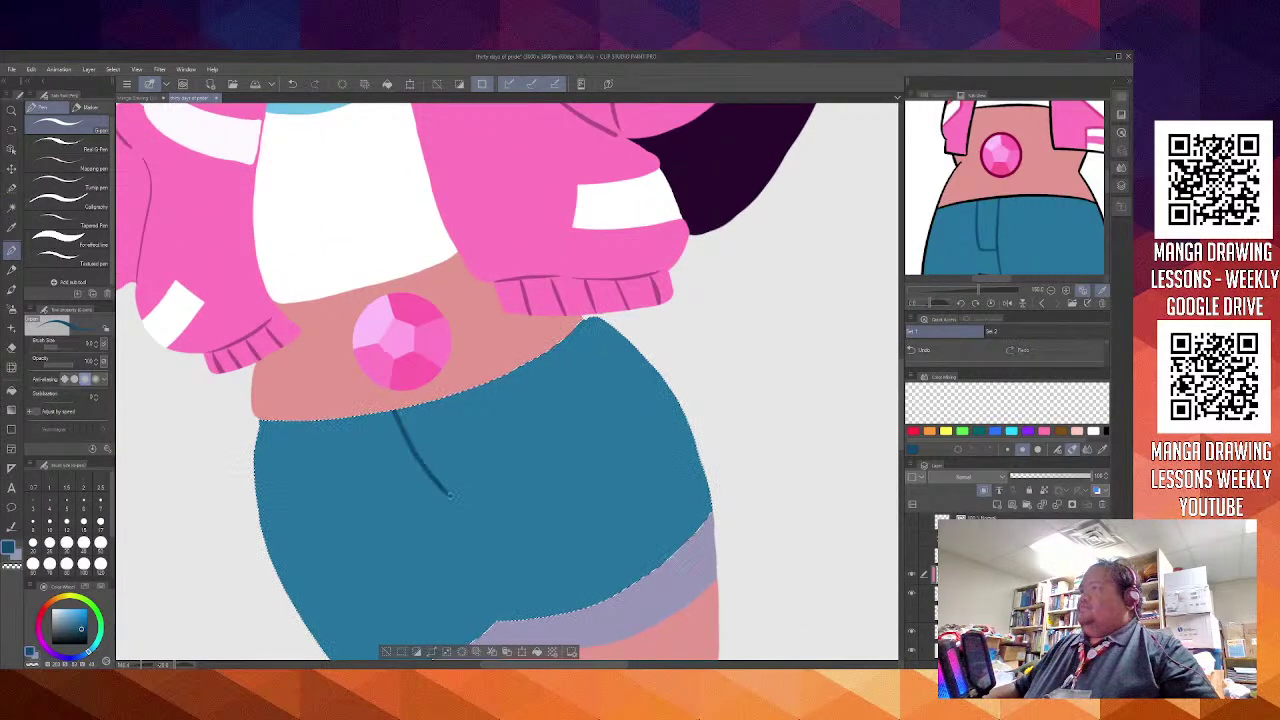
key(ctrl+z)
mouse_move(428, 416)
mouse_down()
mouse_move(518, 620)
mouse_move(452, 546)
mouse_move(430, 404)
mouse_move(505, 620)
mouse_move(412, 408)
mouse_up()
key(ctrl+z)
key(ctrl+z)
key(ctrl+z)
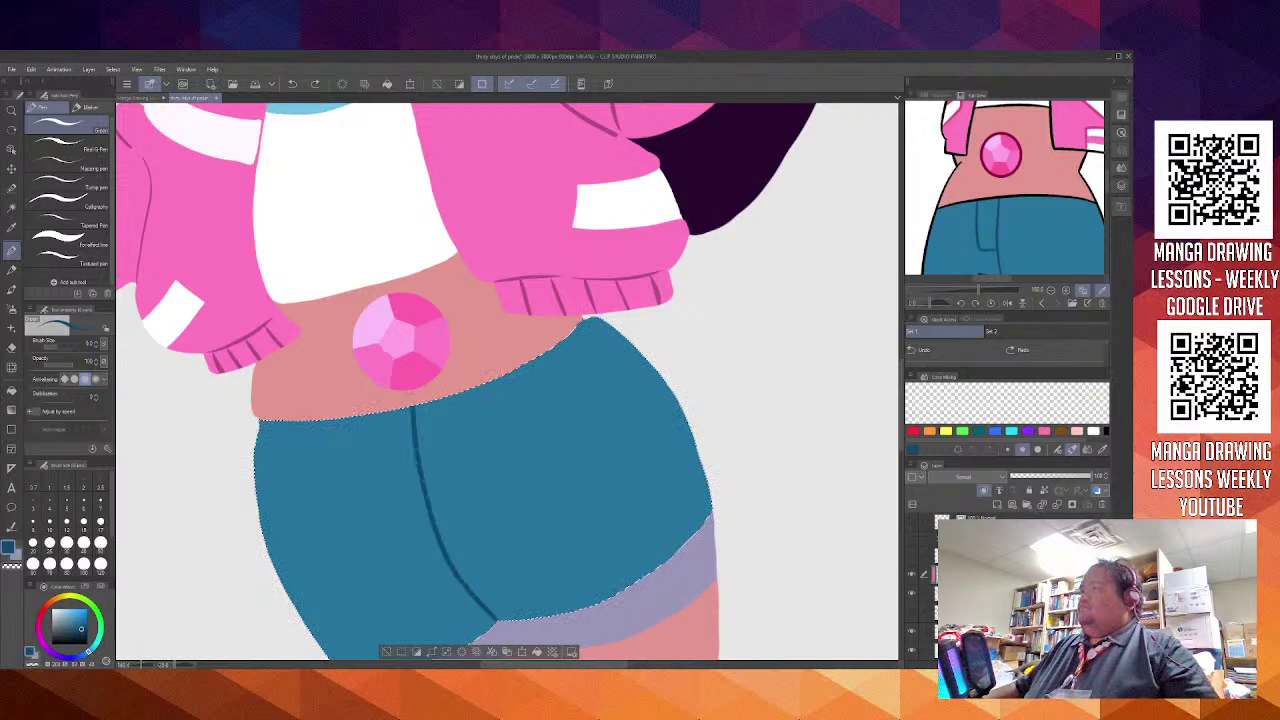
key(ctrl+z)
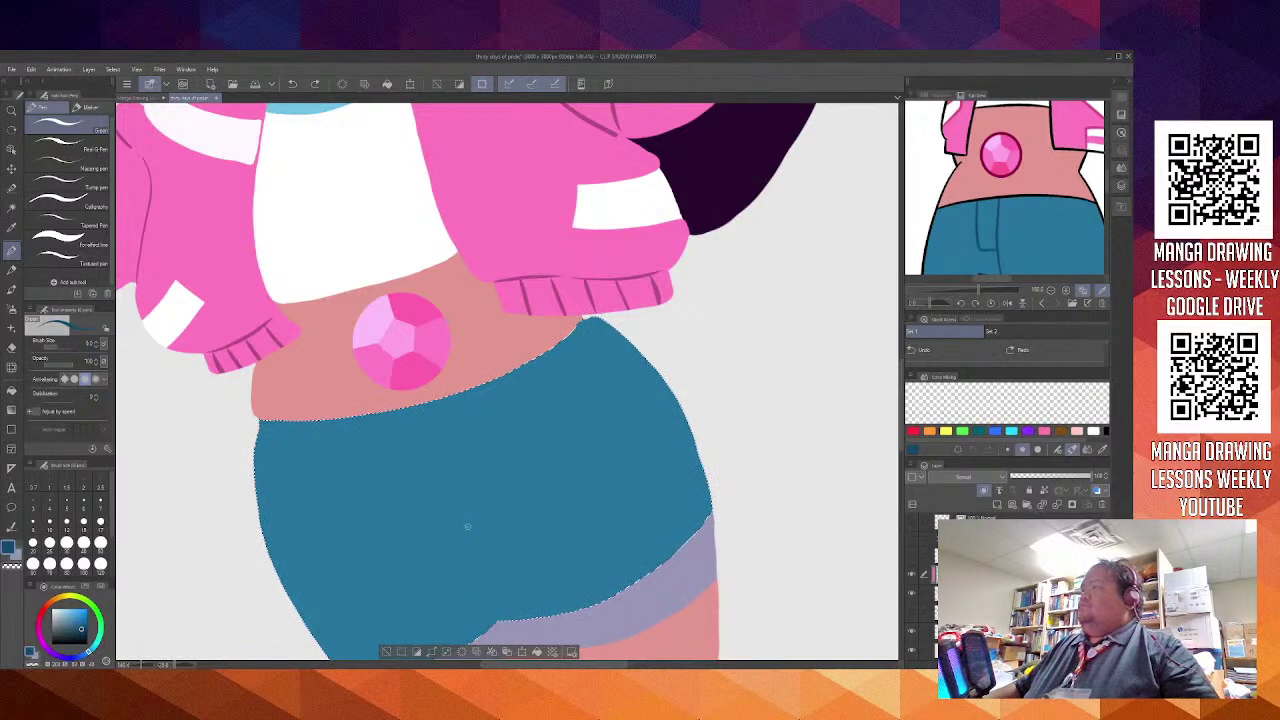
Draw a curved dark-blue centre seam on the shorts, running from the notch between the legs up to the waist
scroll(440, 467, up, 2)
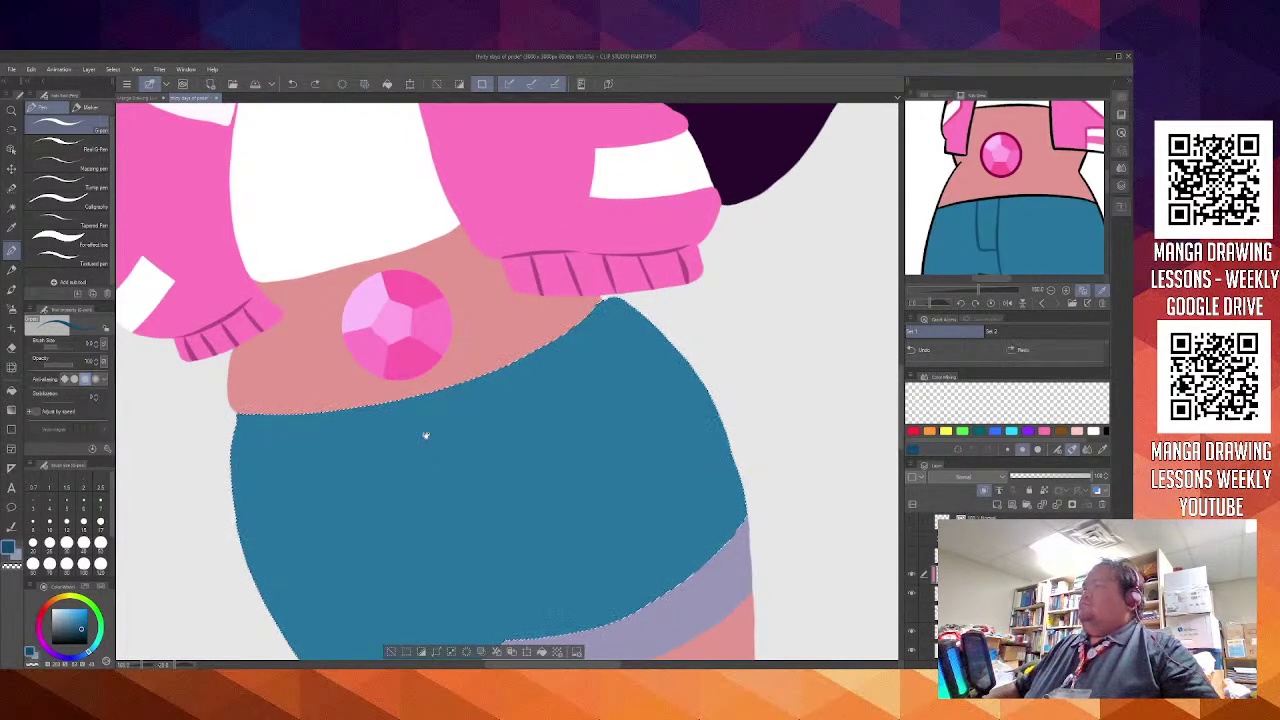
drag(426, 436, 353, 273)
key(shift+6)
key(shift+6)
key(shift+6)
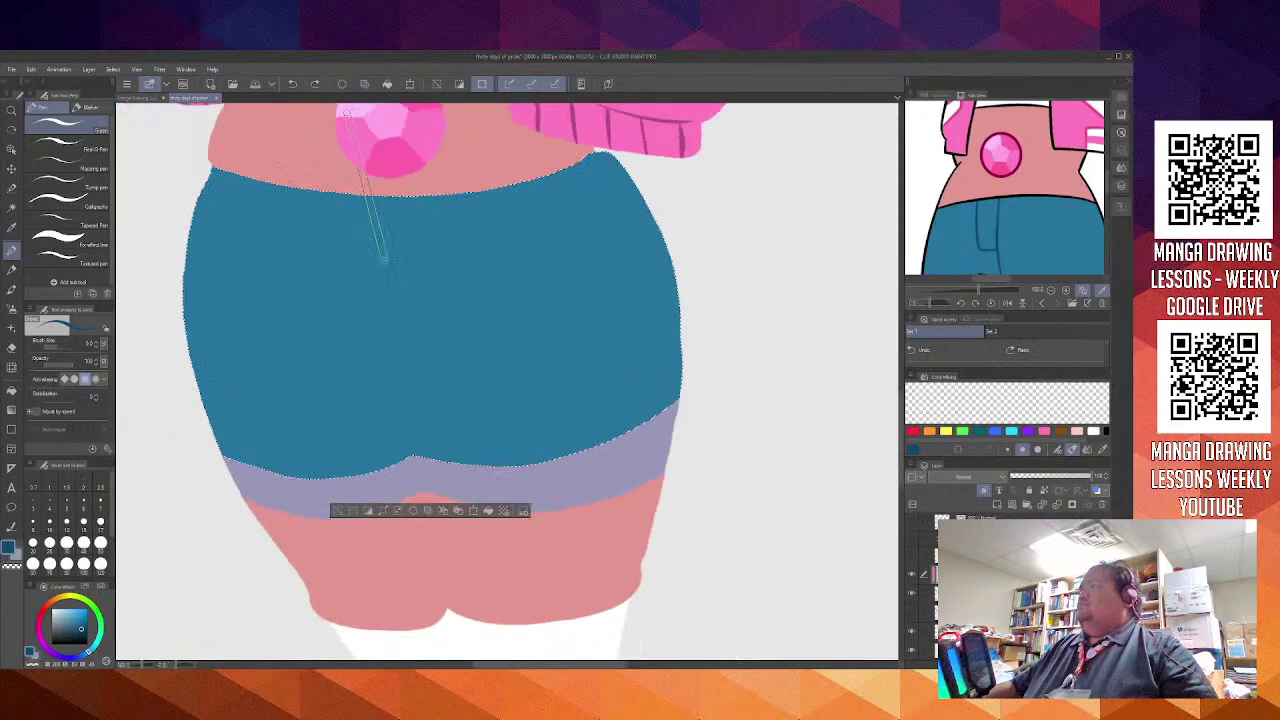
key(shift+6)
key(shift+6)
key(shift+6)
key(shift+6)
key(shift+6)
key(shift+6)
key(shift+6)
key(shift+6)
key(shift+6)
key(shift+6)
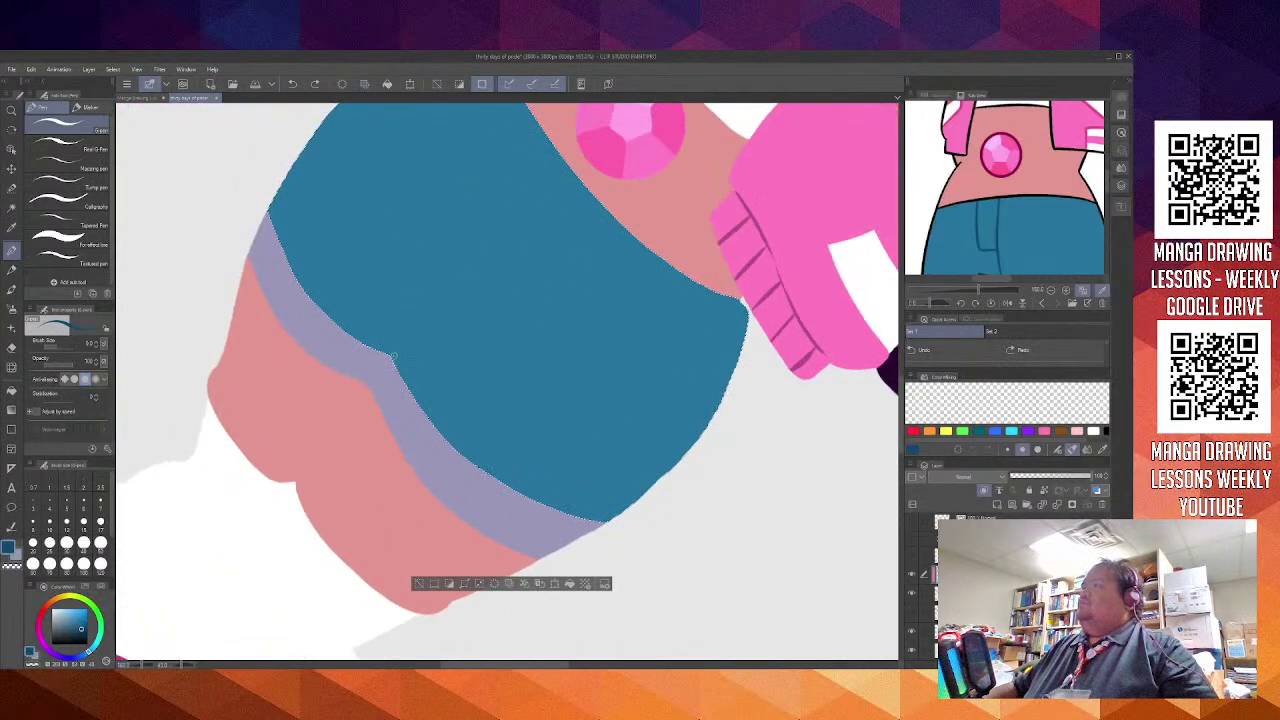
mouse_move(393, 356)
mouse_down()
mouse_move(496, 235)
mouse_move(584, 176)
mouse_up()
key(ctrl+z)
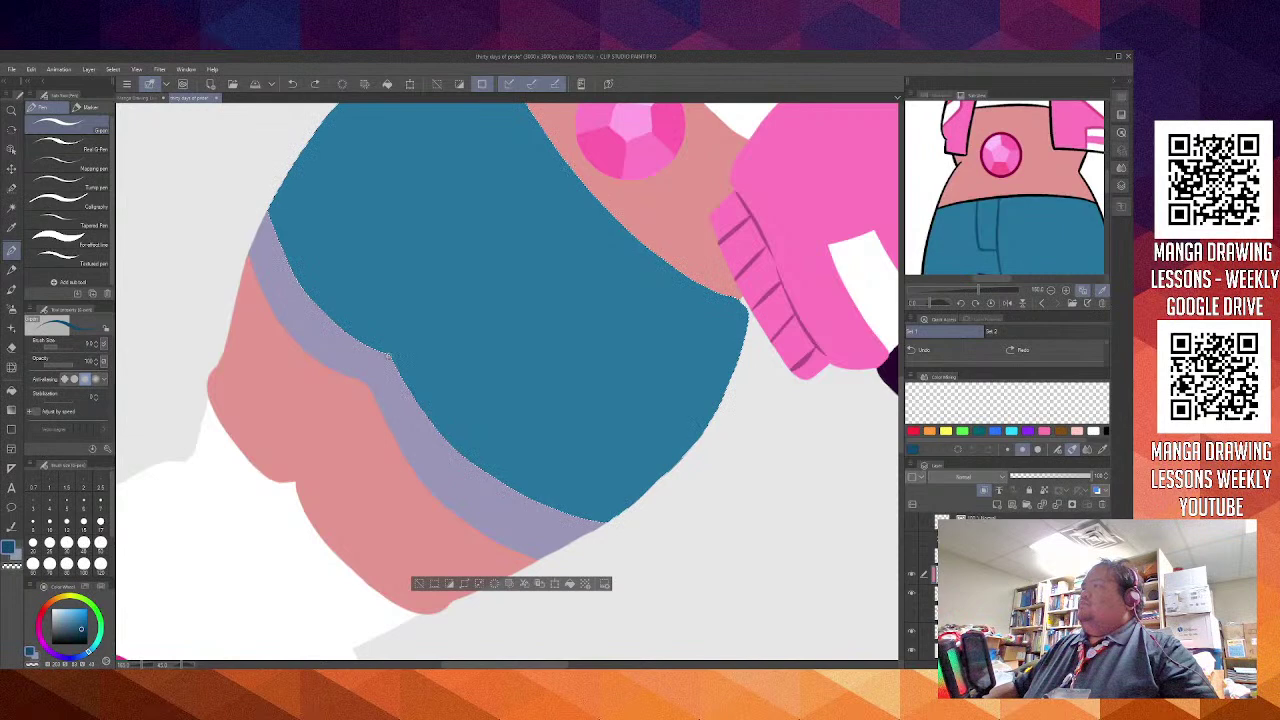
drag(390, 355, 584, 178)
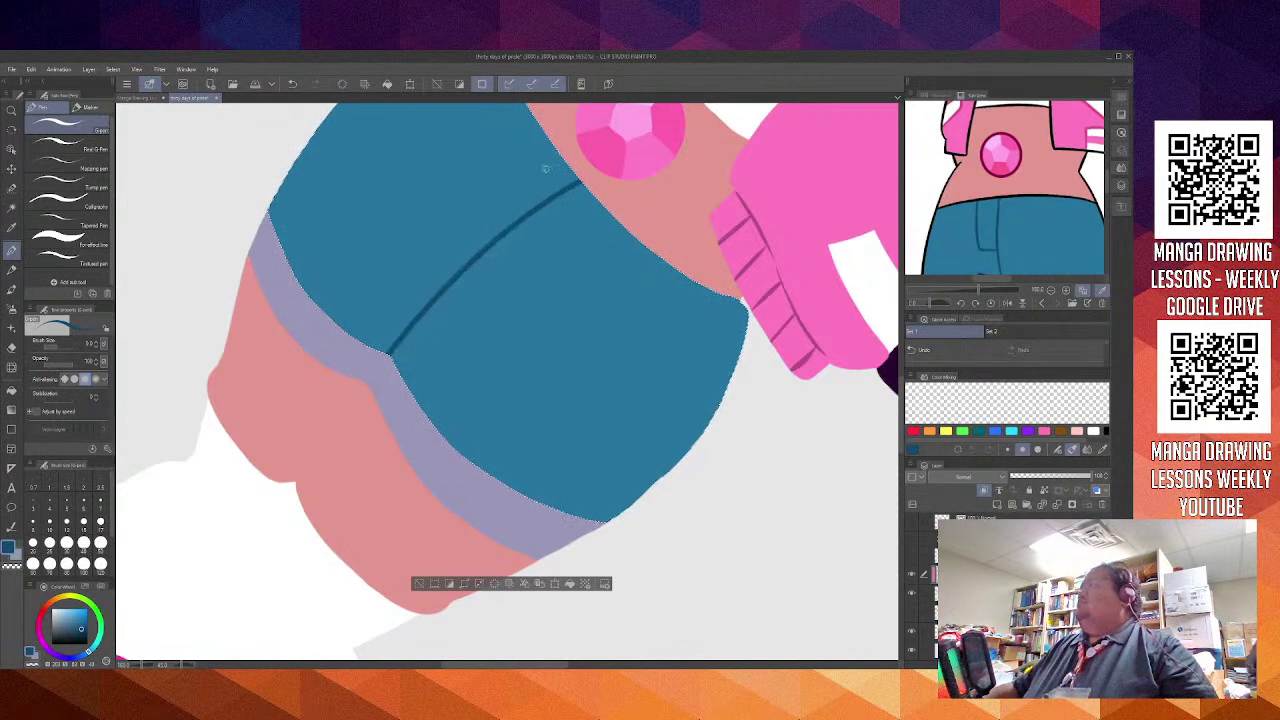
Try a squared fly outline beside the centre seam, trimming where it crosses the seam
drag(443, 228, 550, 141)
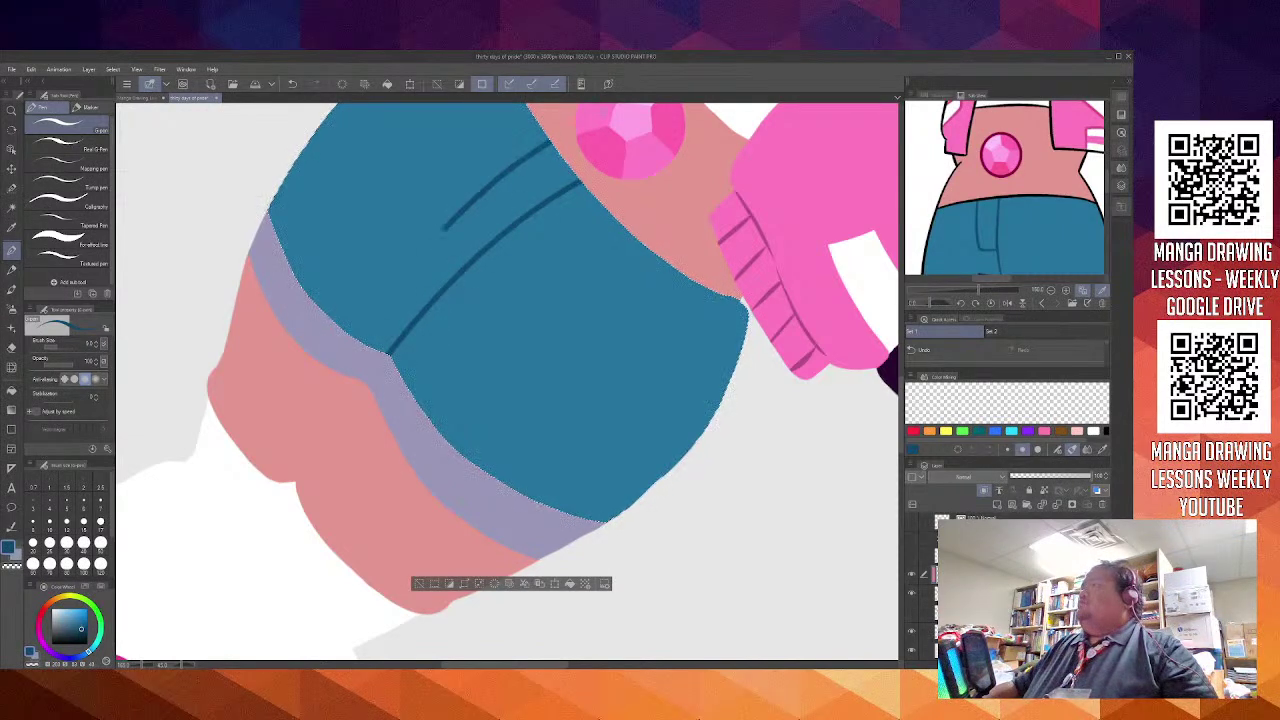
drag(443, 228, 505, 295)
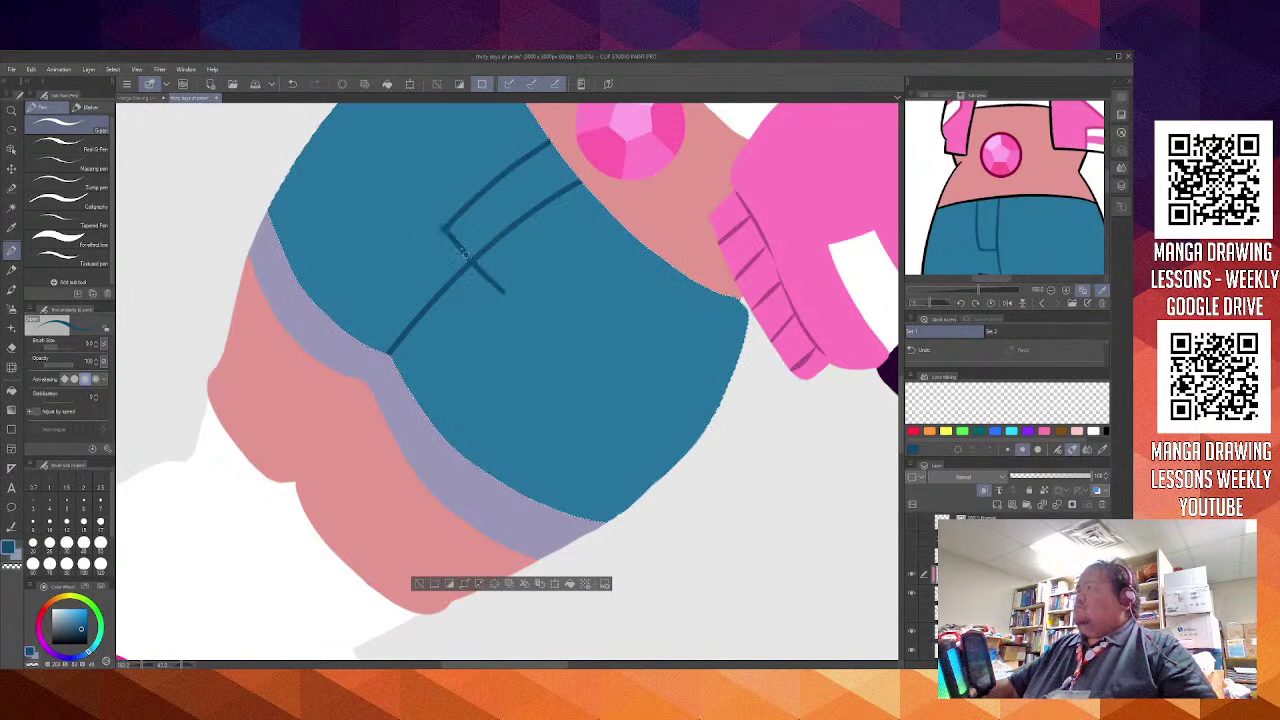
key(ctrl+z)
drag(446, 233, 512, 298)
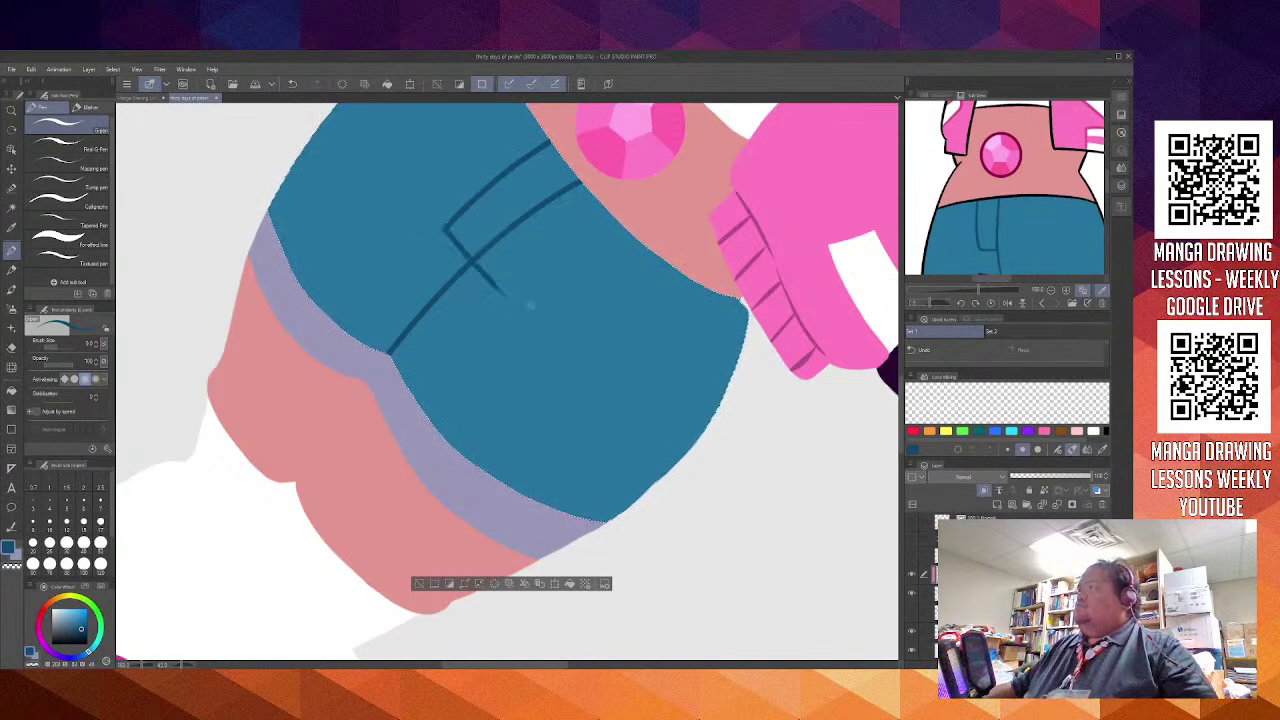
key(c)
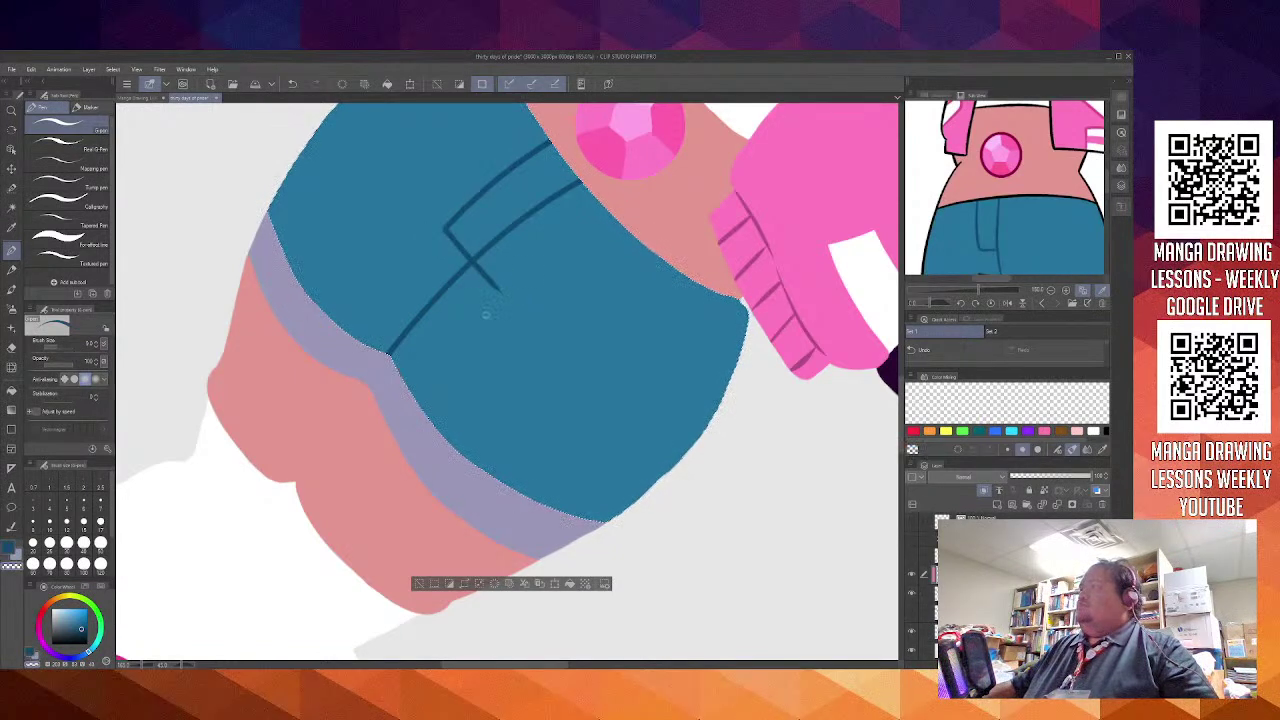
scroll(483, 308, up, 5)
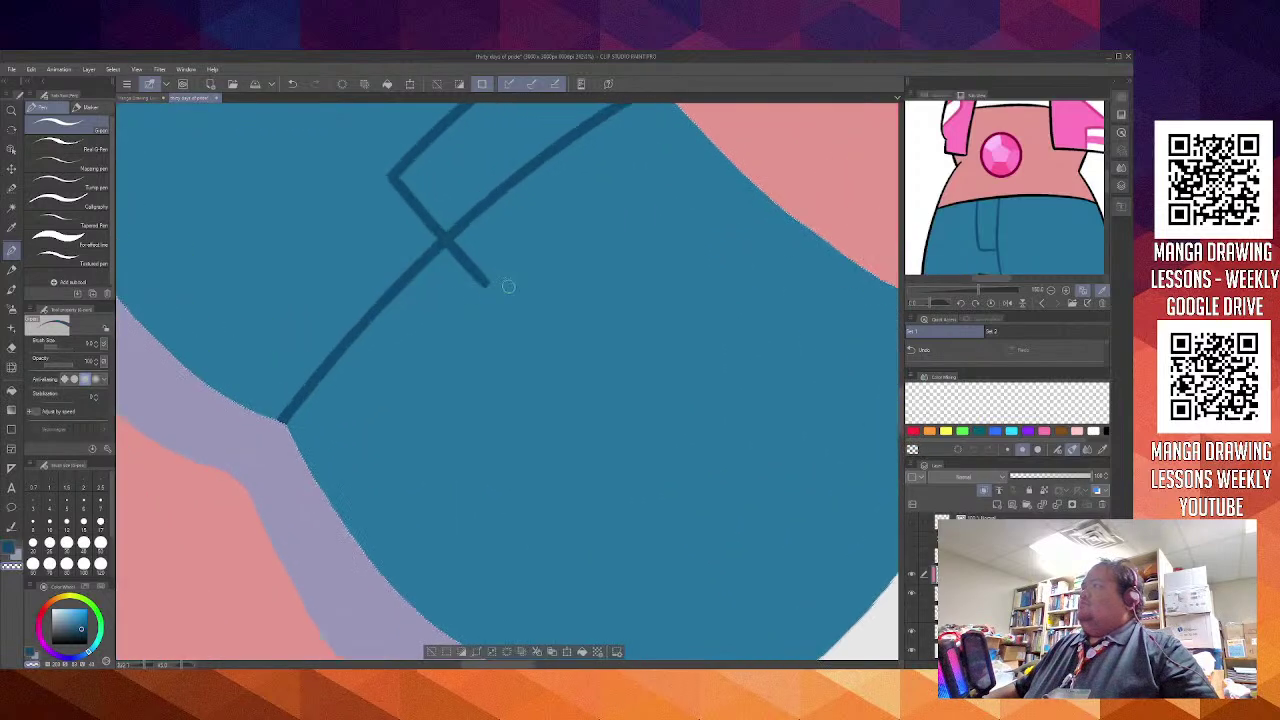
drag(470, 282, 461, 243)
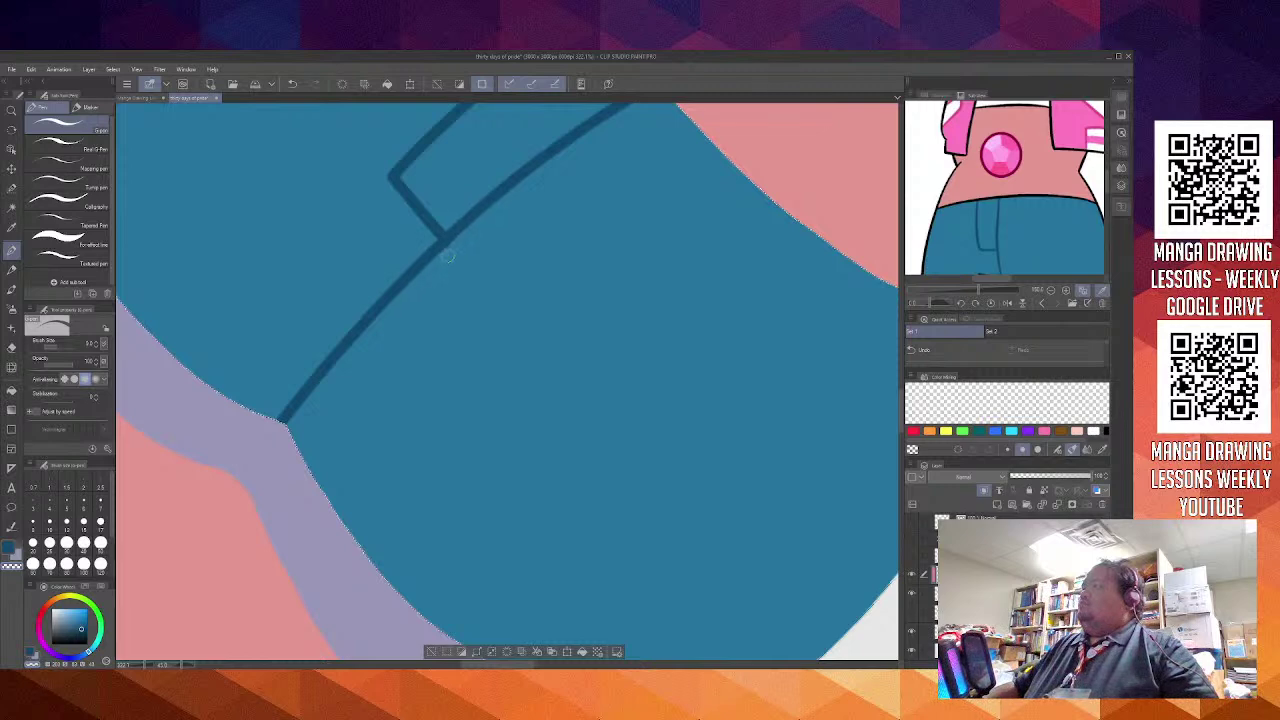
scroll(534, 283, down, 5)
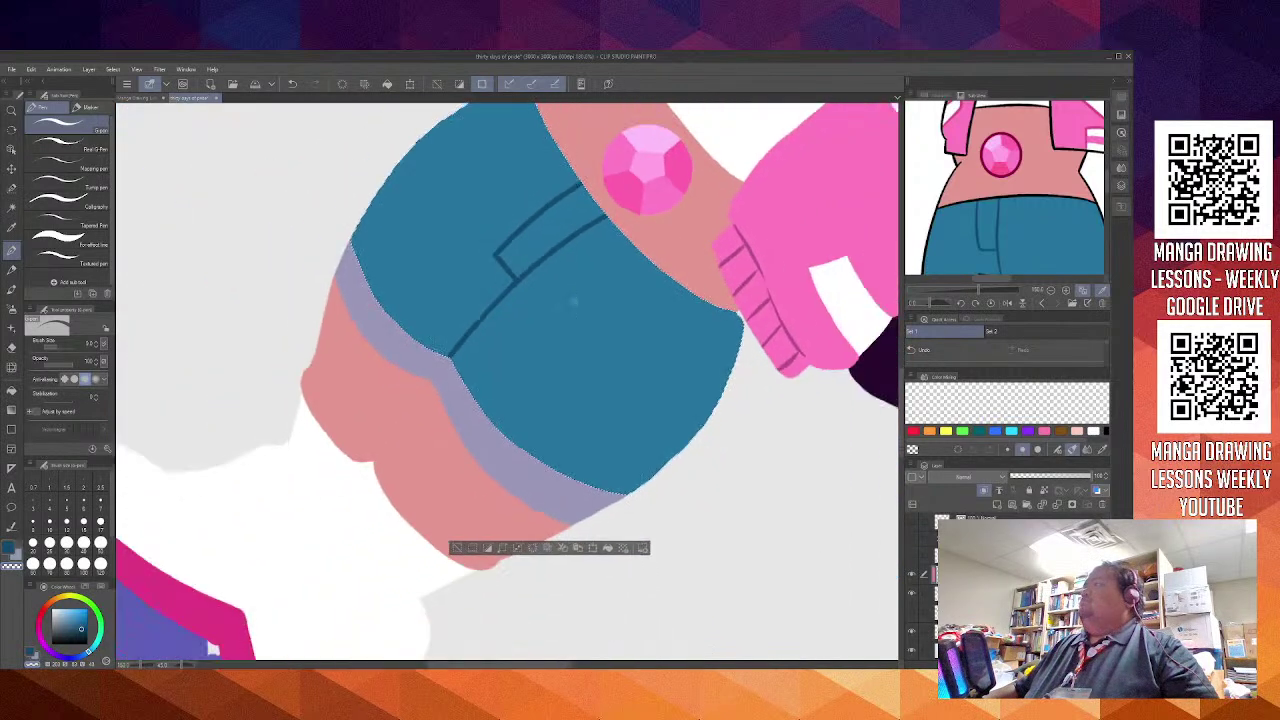
mouse_move(574, 299)
mouse_down()
mouse_move(514, 288)
mouse_move(443, 312)
mouse_move(571, 301)
mouse_up()
key(ctrl+z)
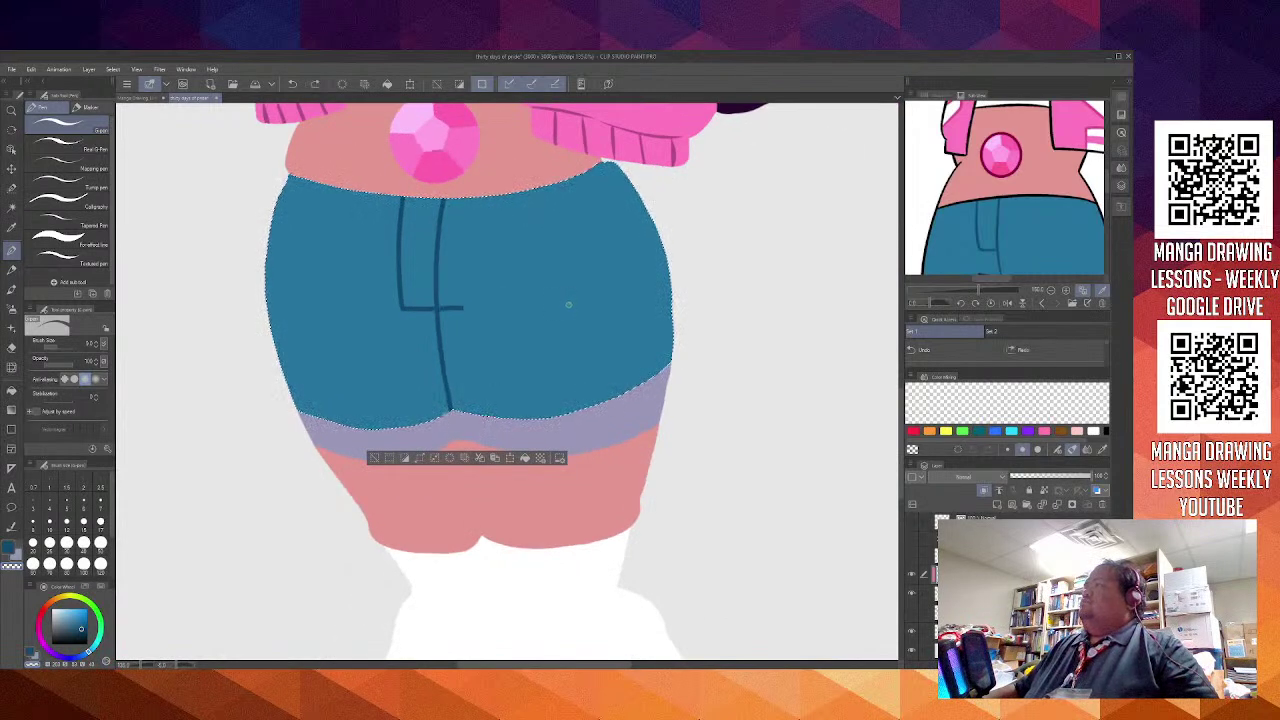
key(ctrl+z)
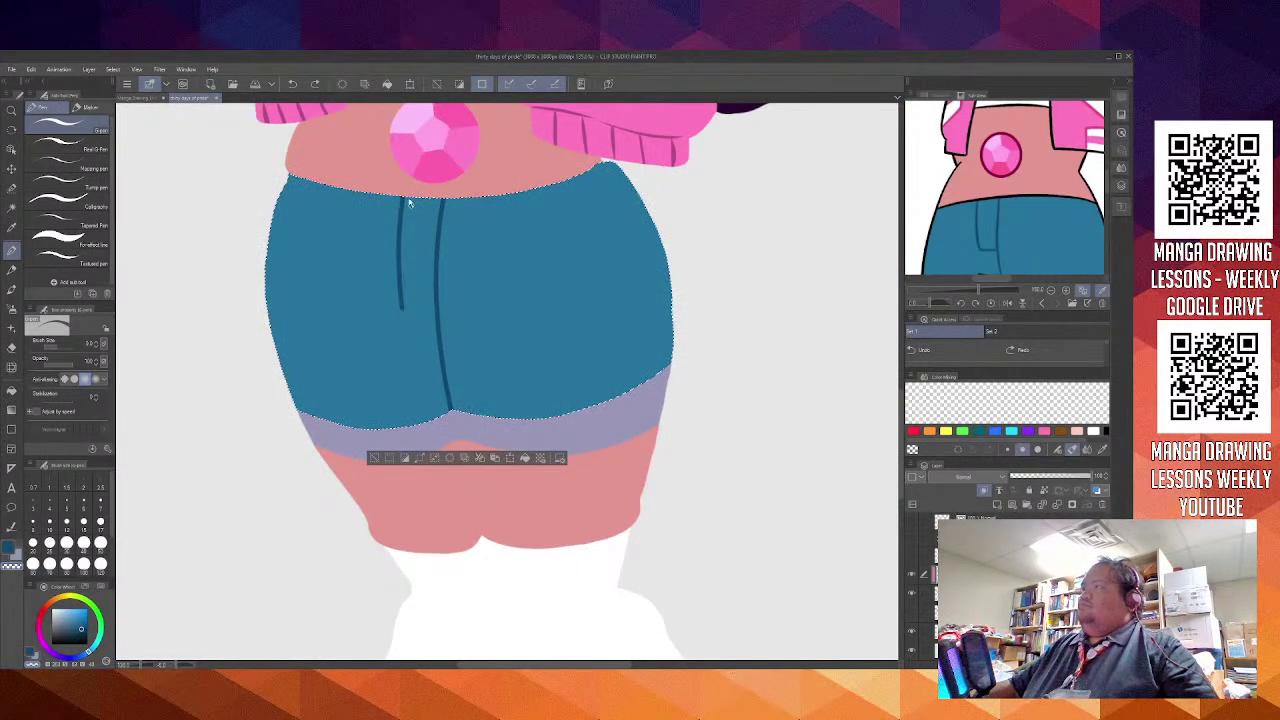
key(ctrl+z)
Draw a curved dark-blue fly line from the waist that bends over to meet the centre seam
drag(423, 311, 417, 253)
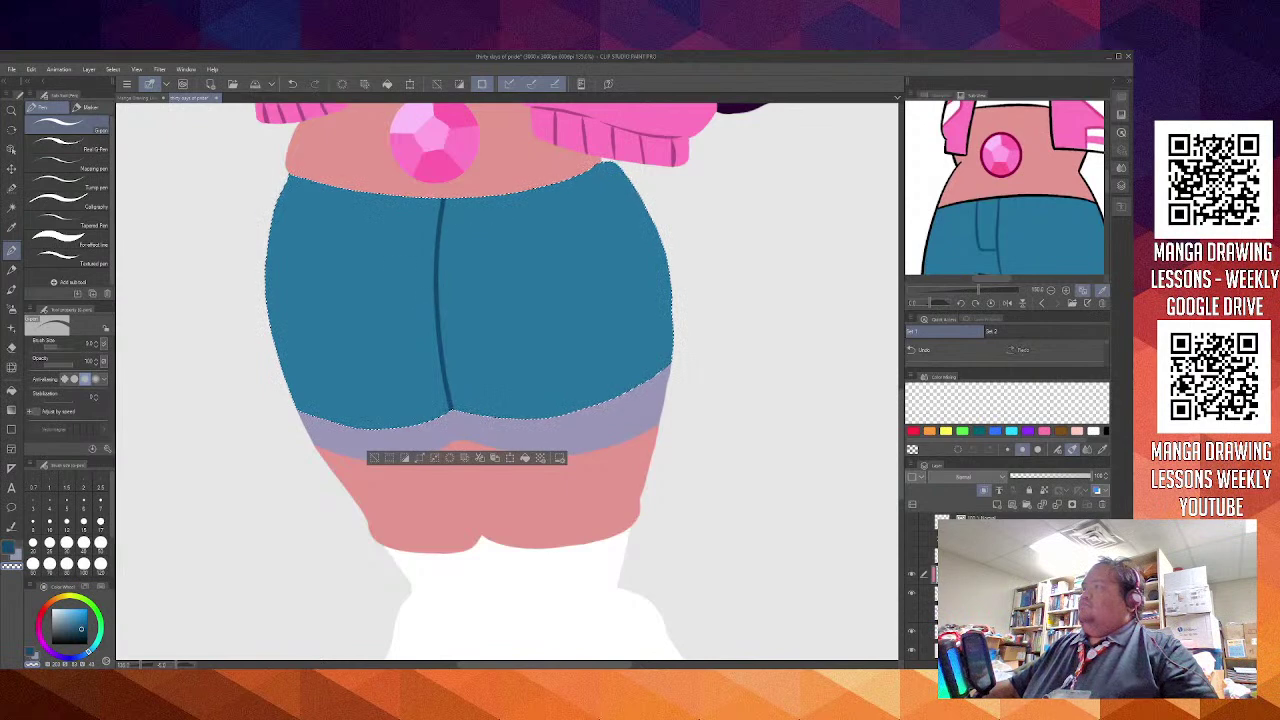
key(c)
mouse_move(392, 196)
mouse_down()
mouse_move(421, 312)
mouse_move(440, 322)
mouse_up()
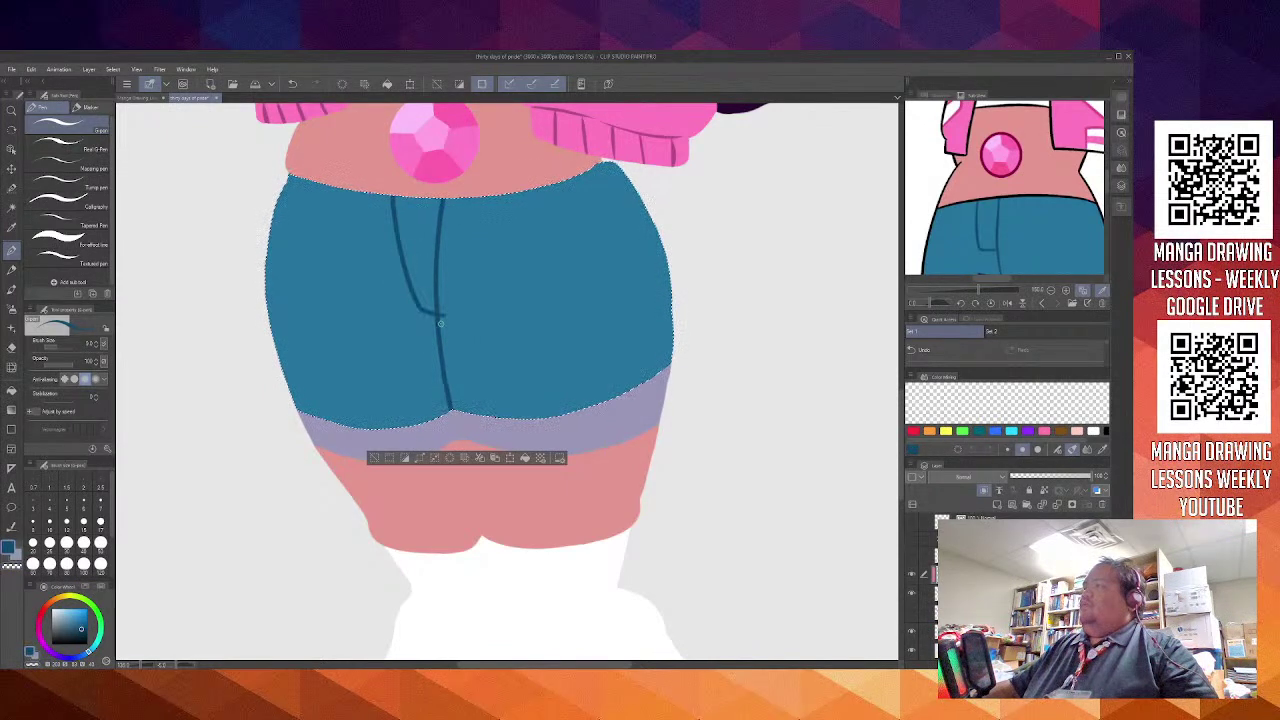
scroll(448, 316, up, 5)
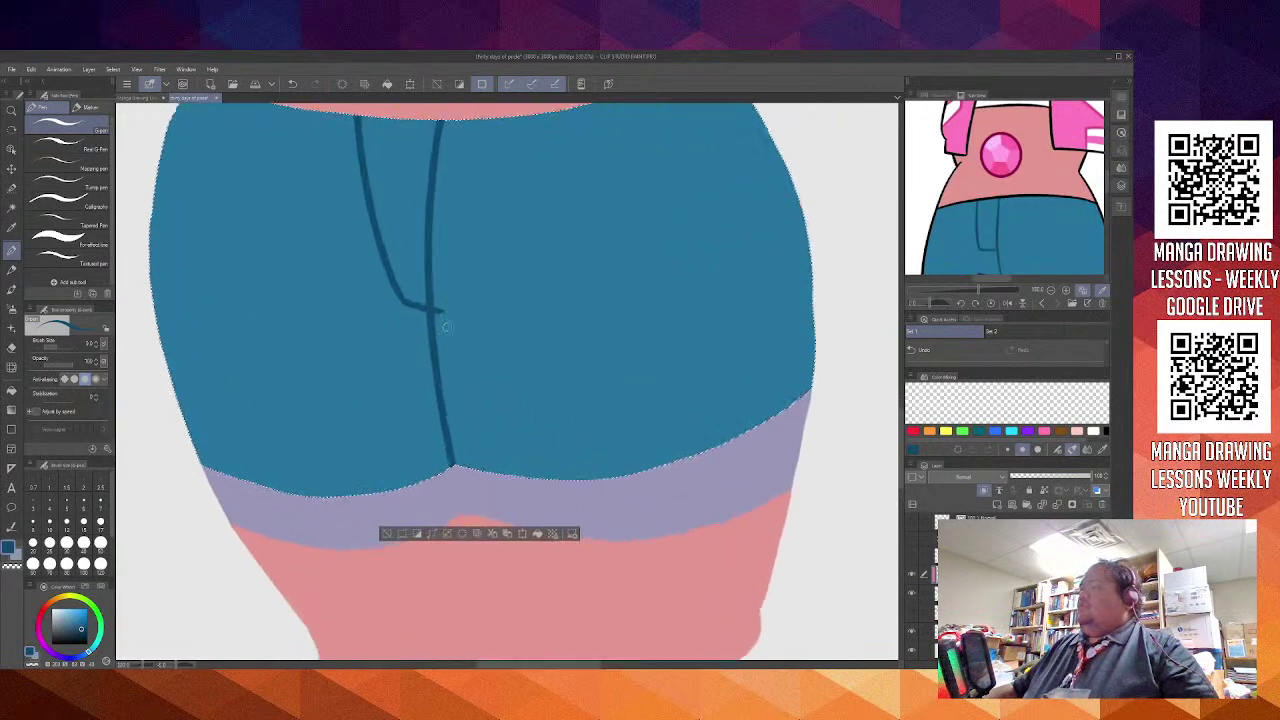
key(ctrl+z)
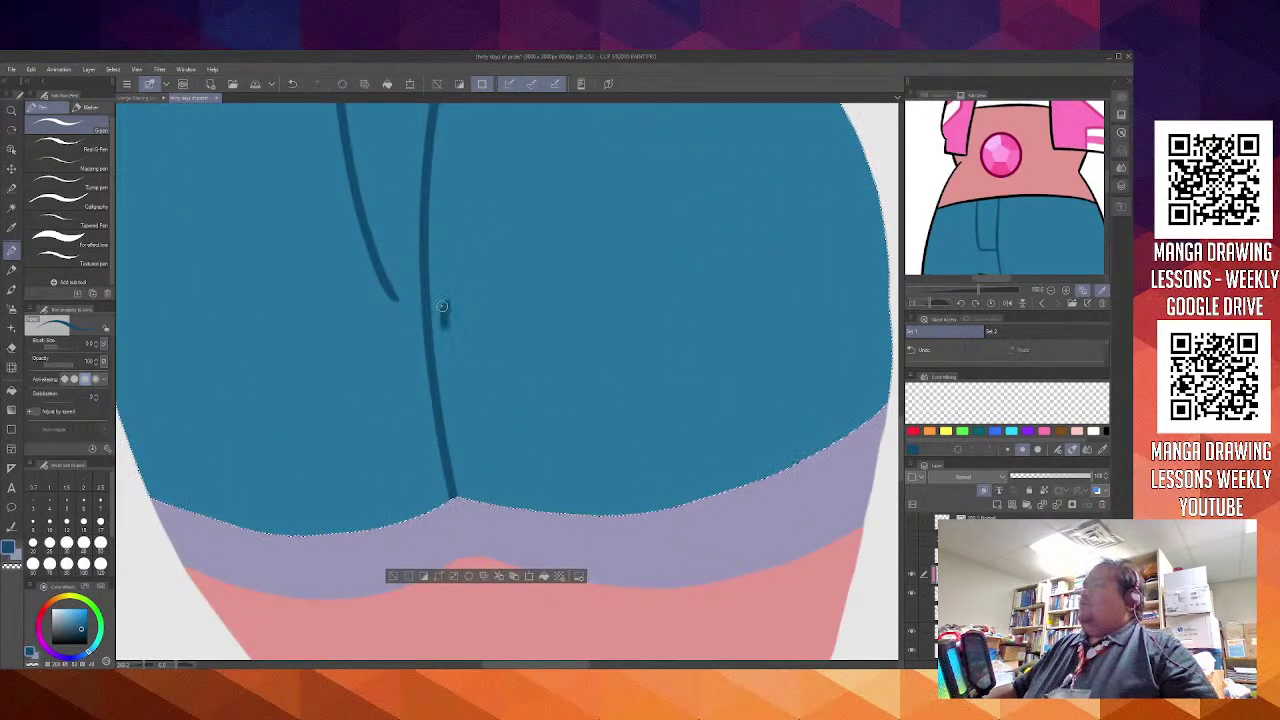
click(291, 84)
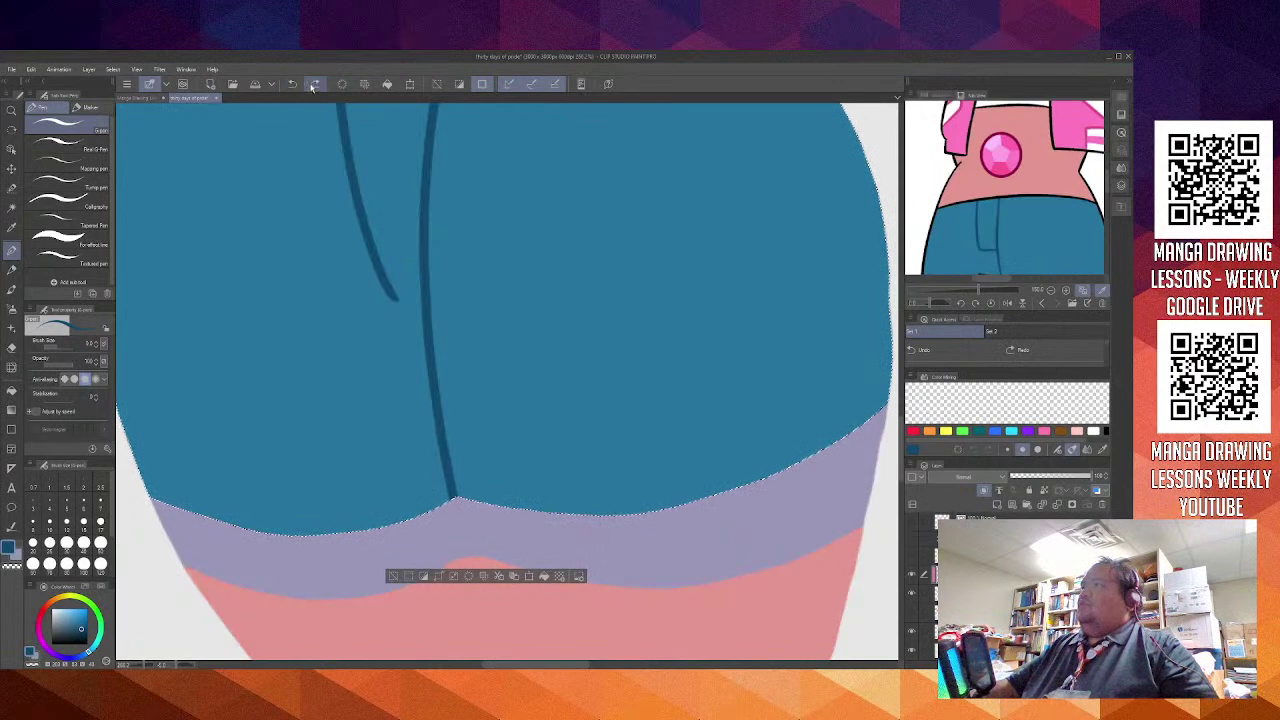
drag(388, 294, 471, 325)
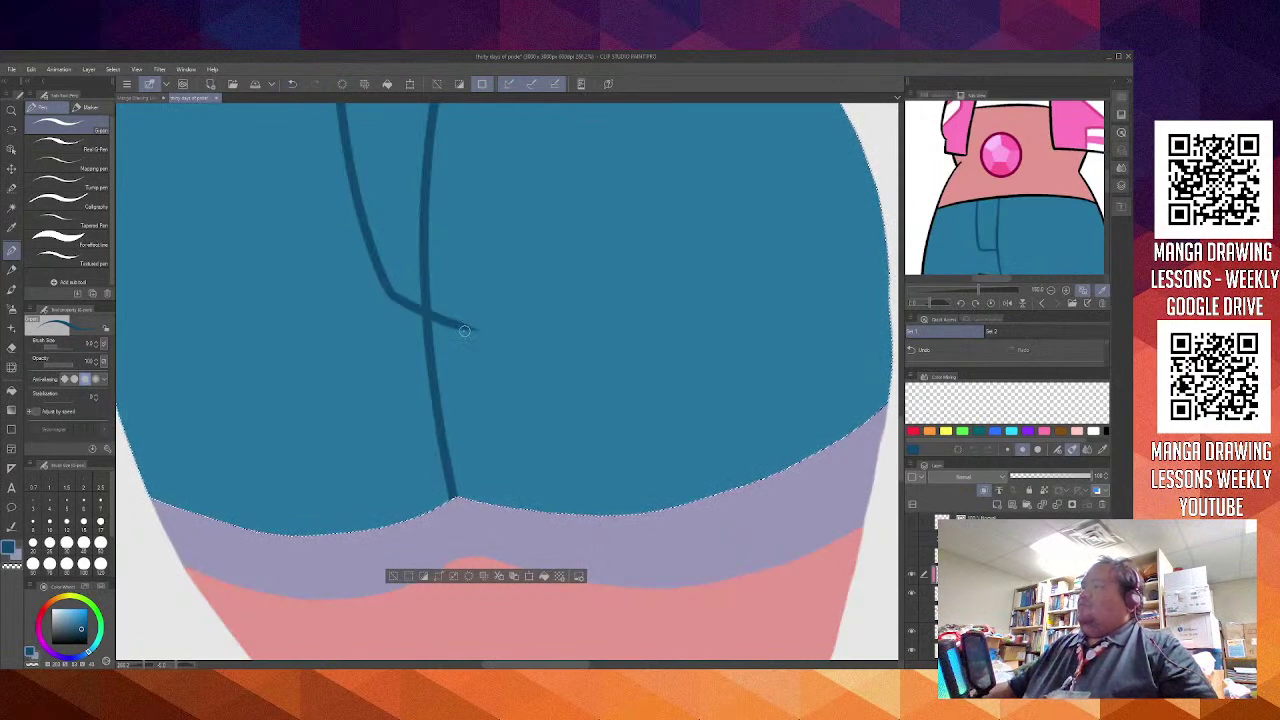
Erase the end of the fly line that overshoots the centre seam
key(c)
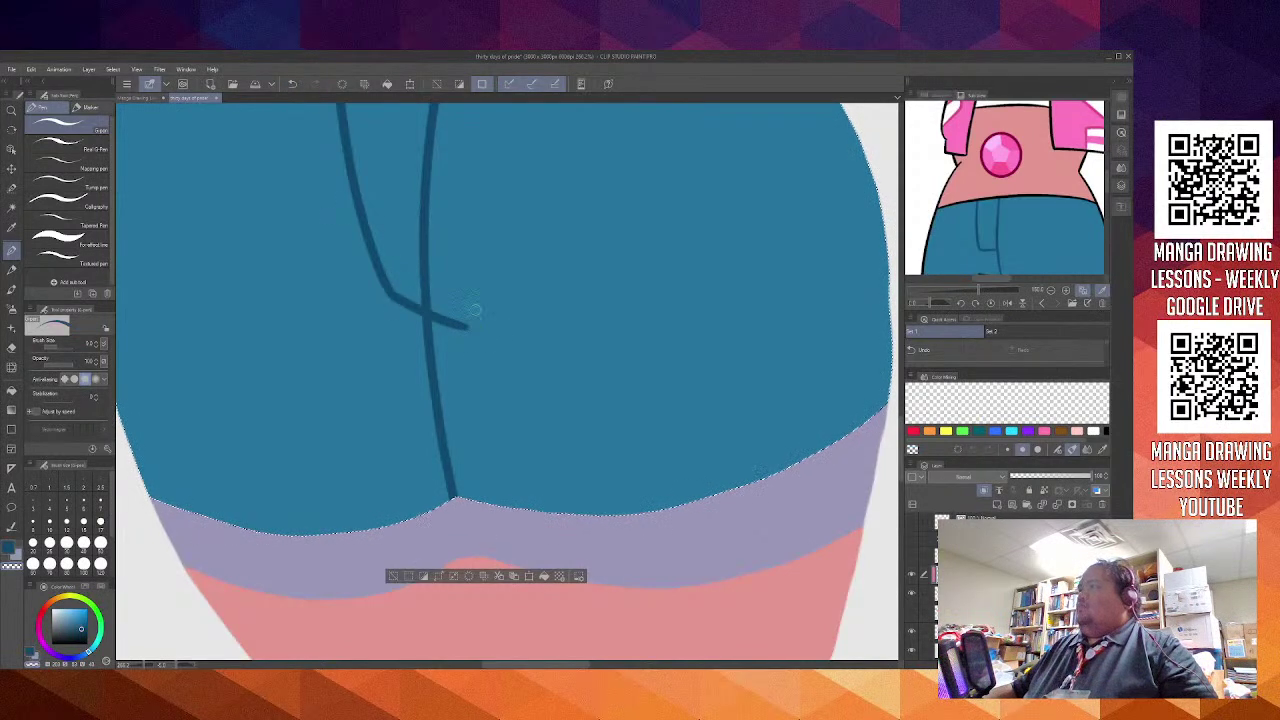
drag(461, 327, 456, 338)
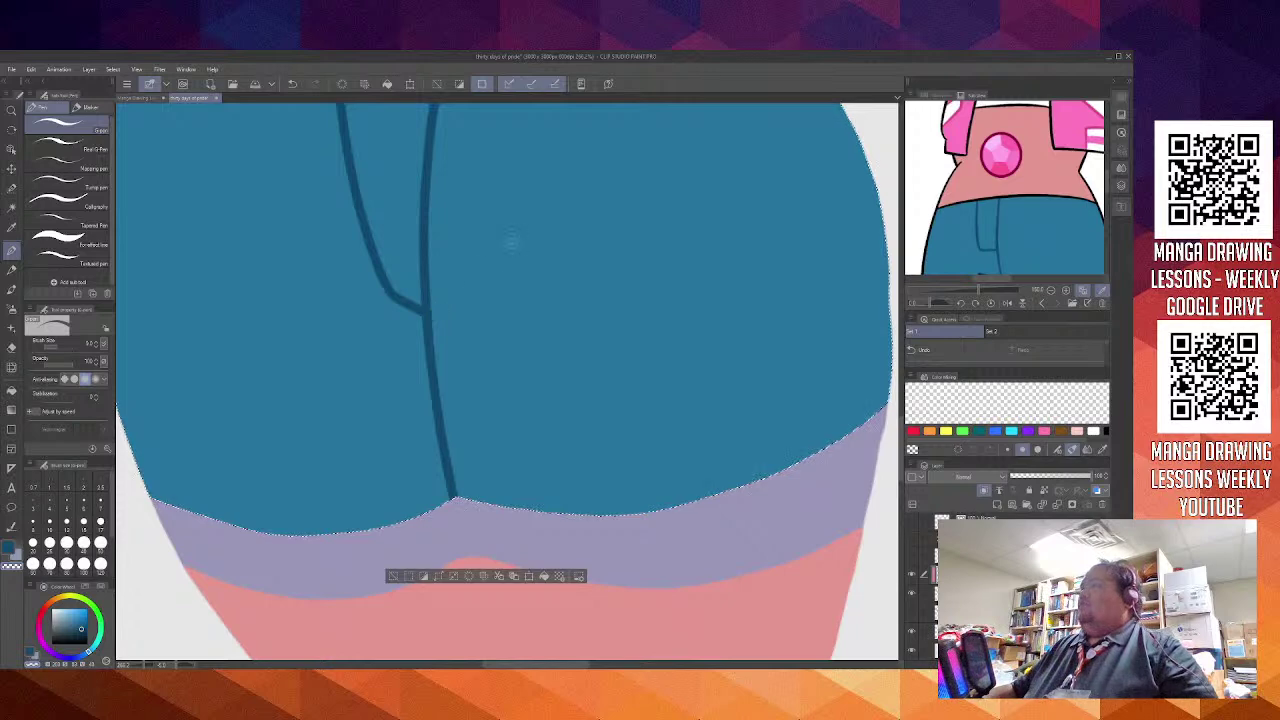
scroll(506, 240, down, 2)
scroll(506, 240, down, 3)
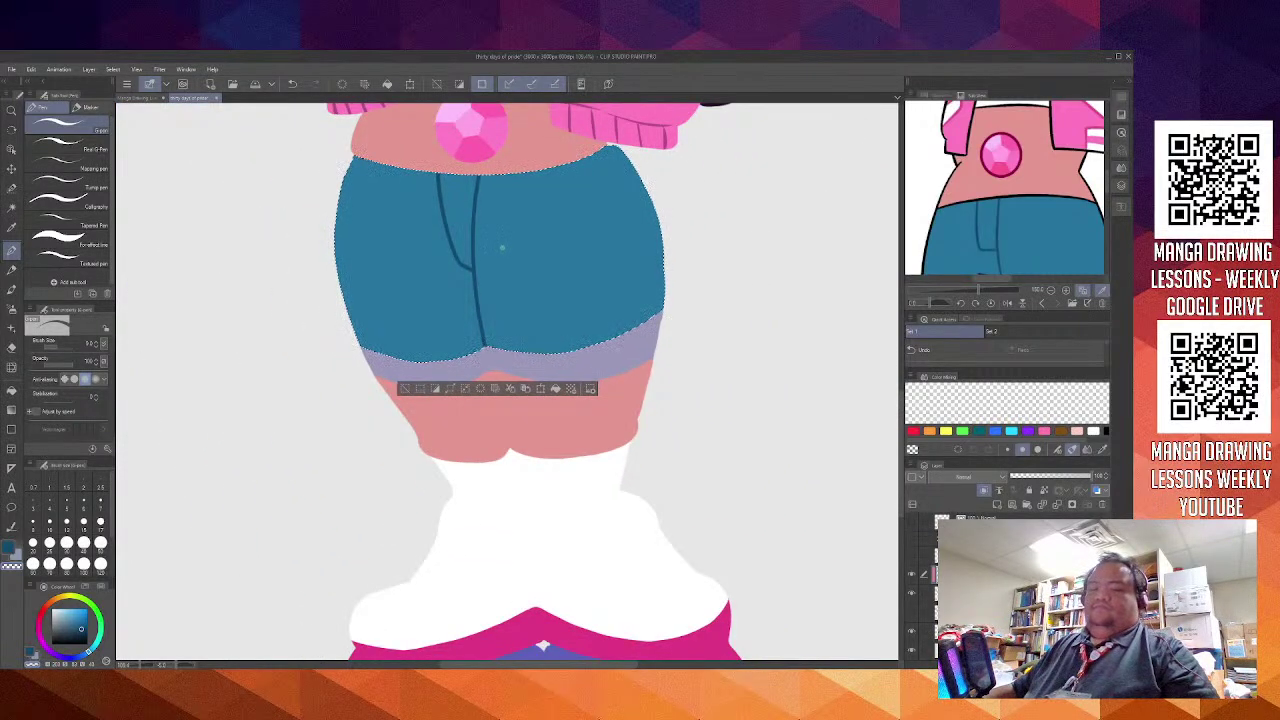
scroll(516, 210, down, 5)
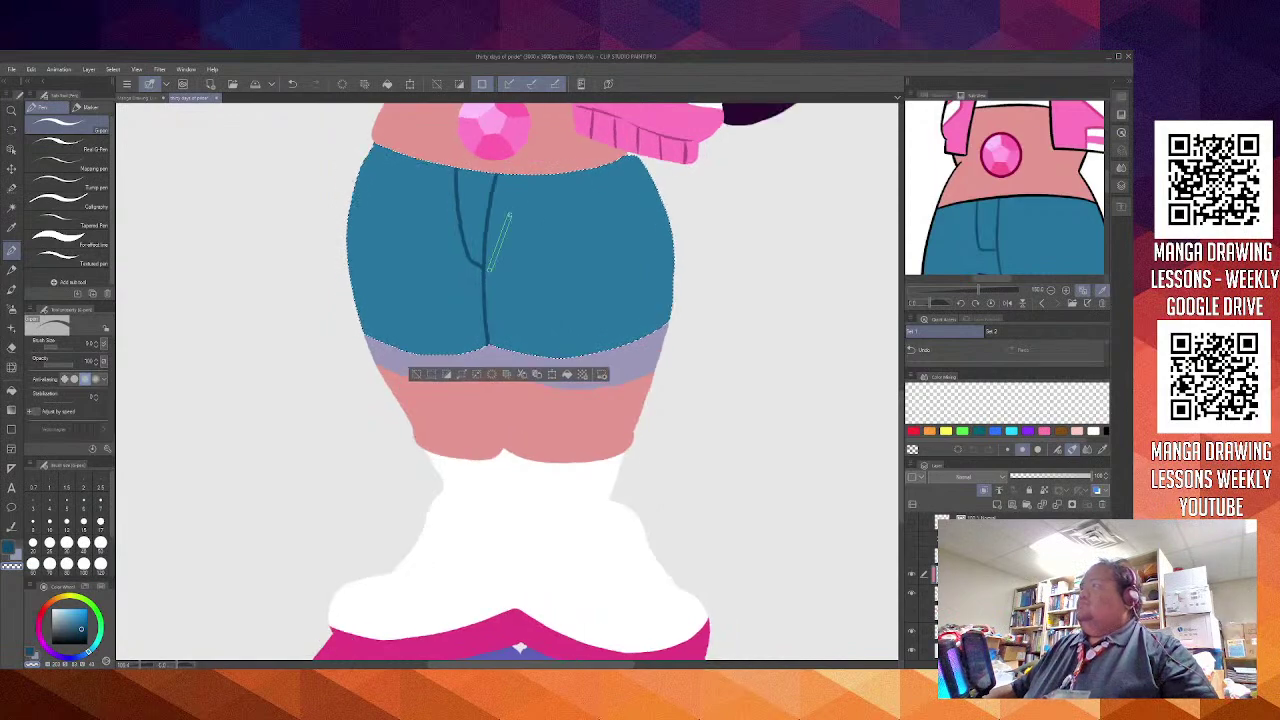
Draw a dark-blue waistband line across the shorts, parallel to and just below their upper edge
drag(528, 268, 577, 307)
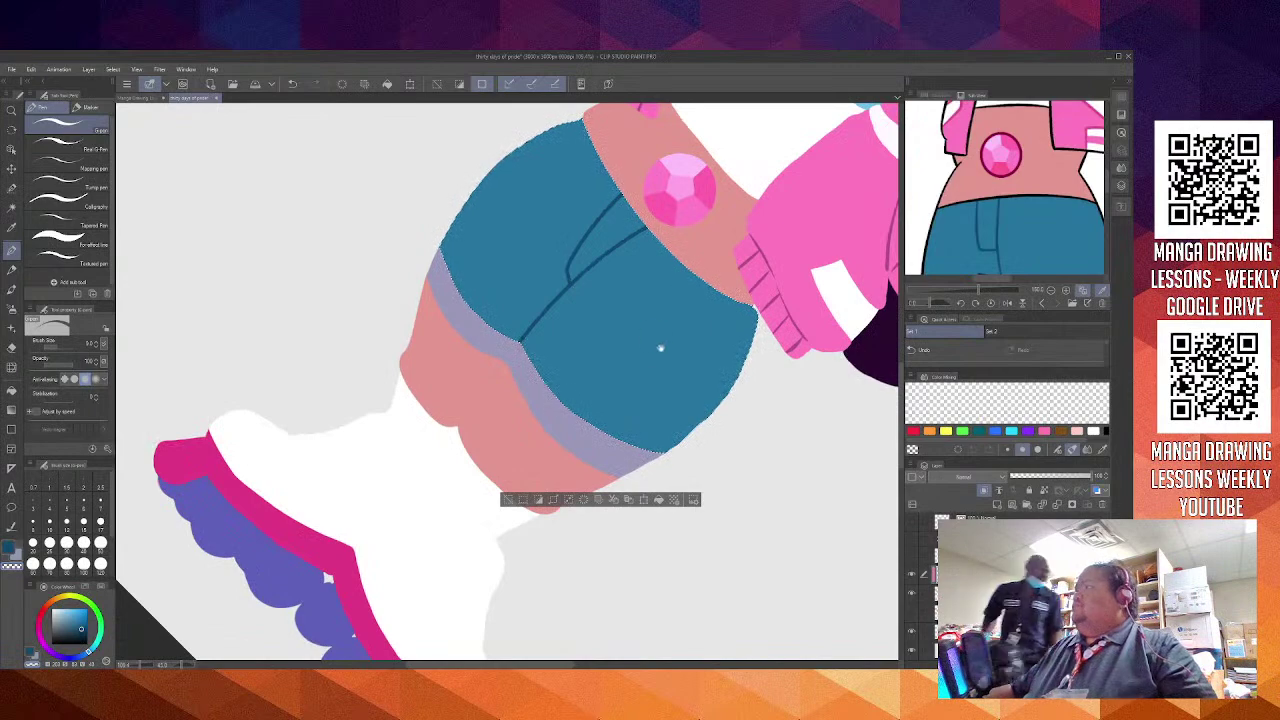
drag(657, 346, 443, 352)
drag(570, 280, 623, 356)
drag(666, 173, 725, 166)
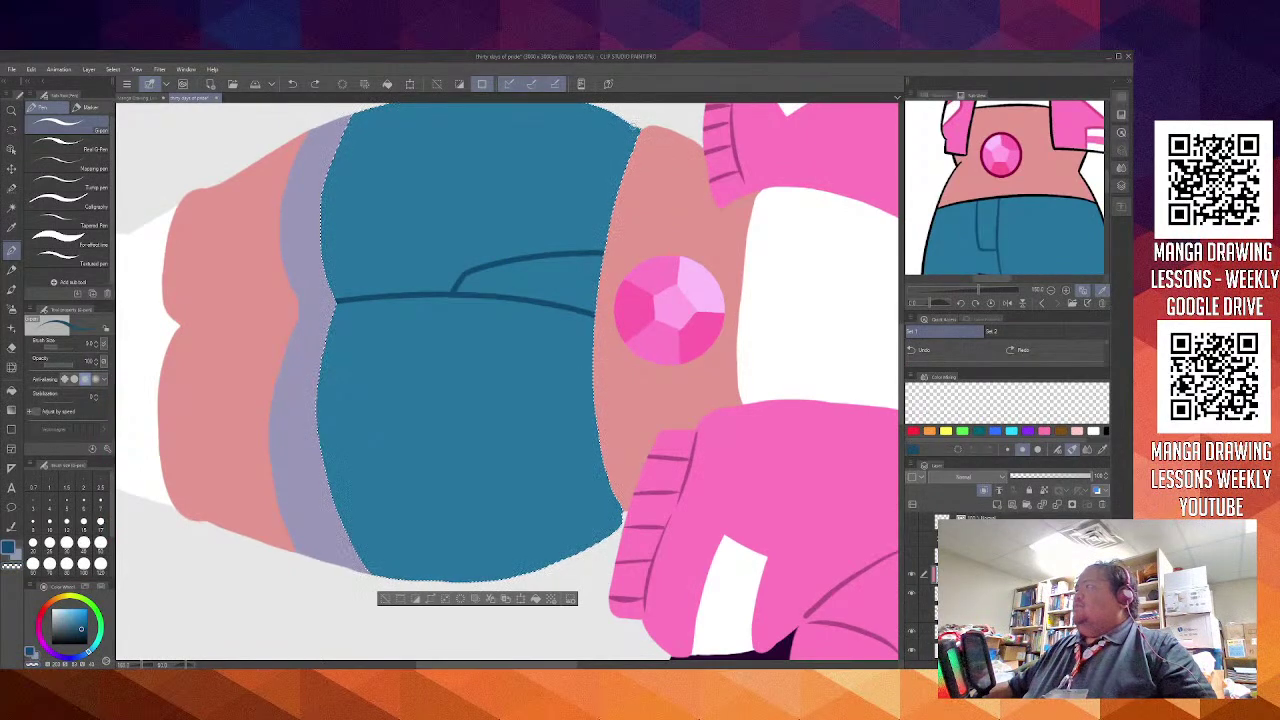
mouse_move(632, 131)
mouse_down()
mouse_move(579, 288)
mouse_move(602, 538)
mouse_up()
key(ctrl+z)
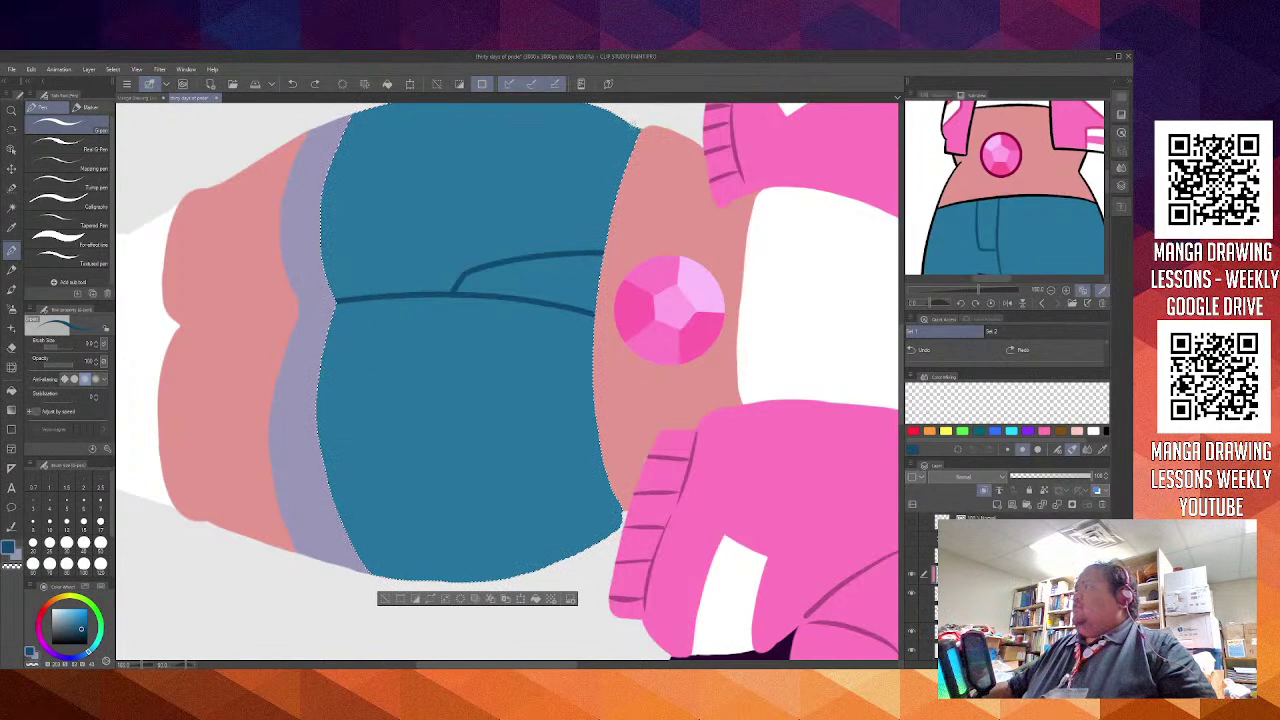
key(shift+6)
key(shift+6)
key(shift+6)
key(shift+6)
key(shift+6)
key(shift+6)
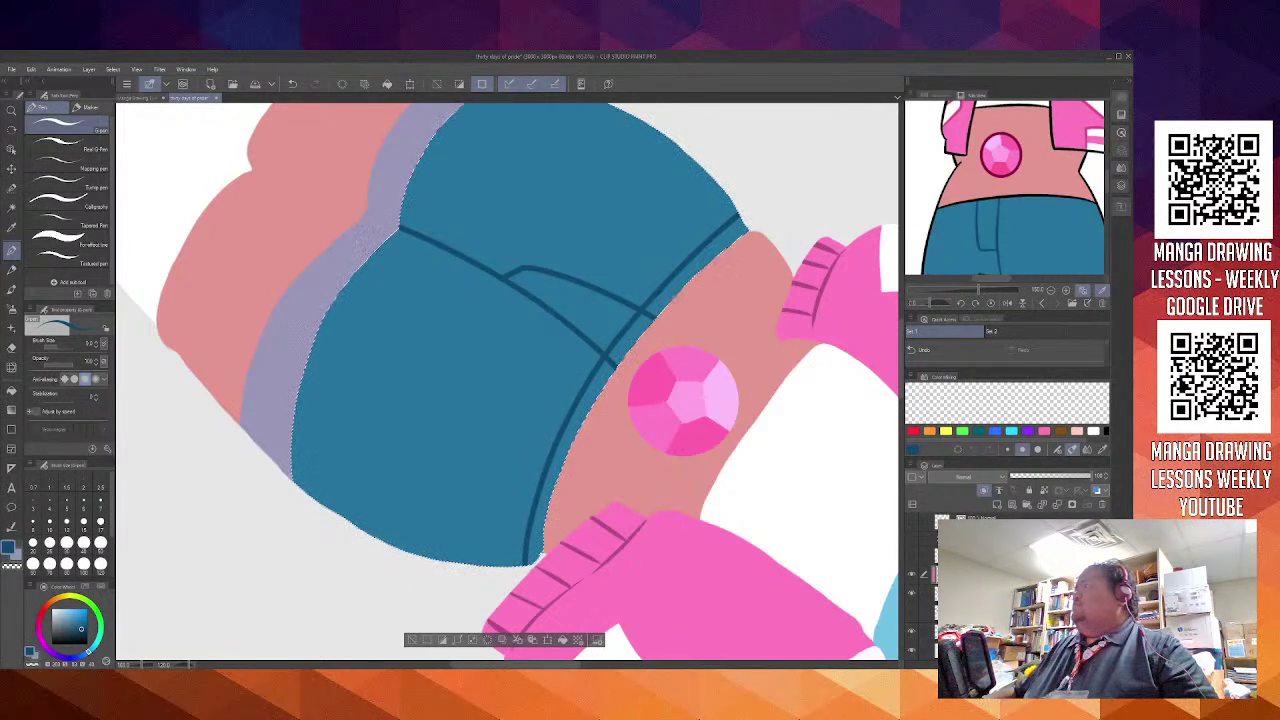
scroll(669, 300, down, 8)
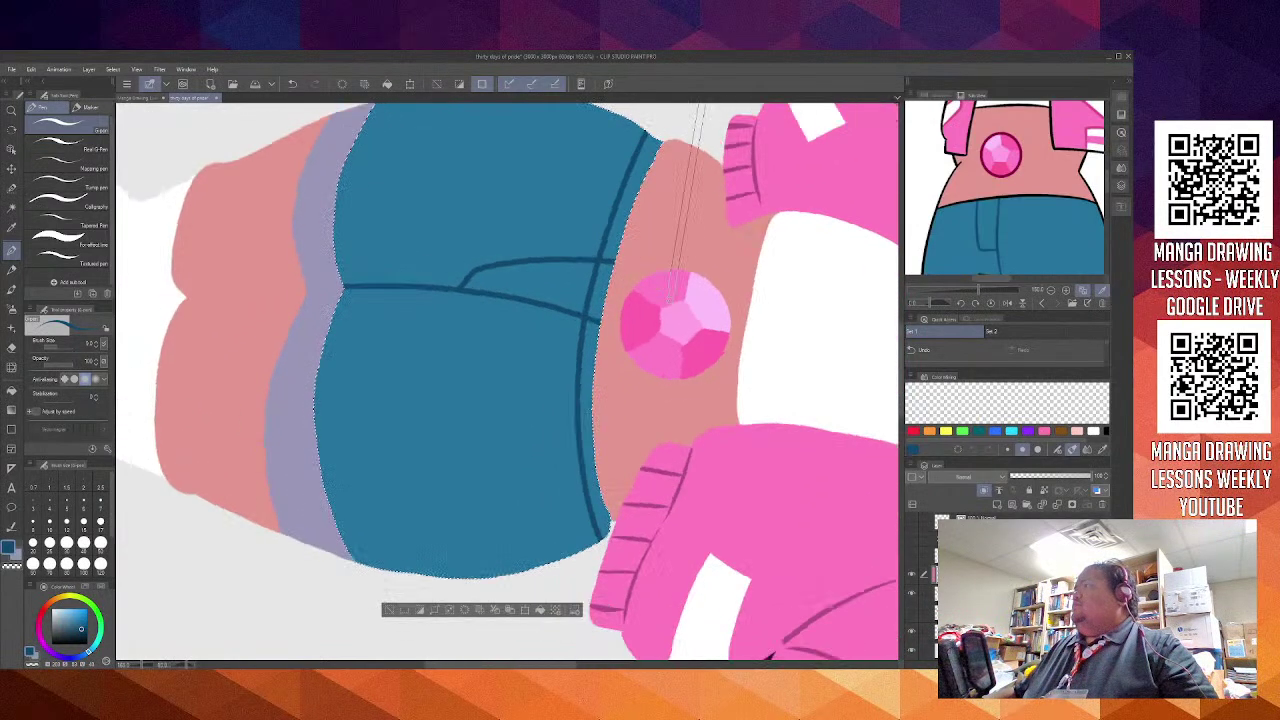
scroll(669, 300, down, 12)
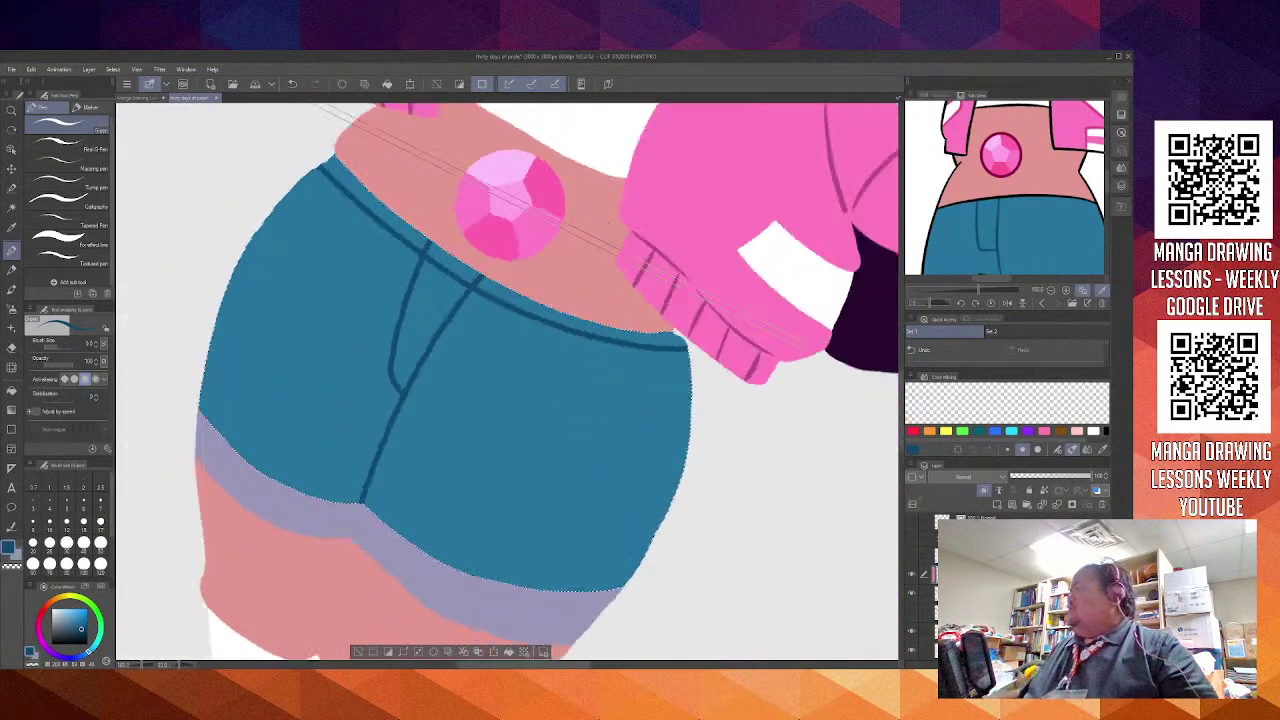
Check the pocket placement against the rough sketch layer and draw a curved dark-blue pocket line from below the waistband to the shorts' outer edge
click(912, 557)
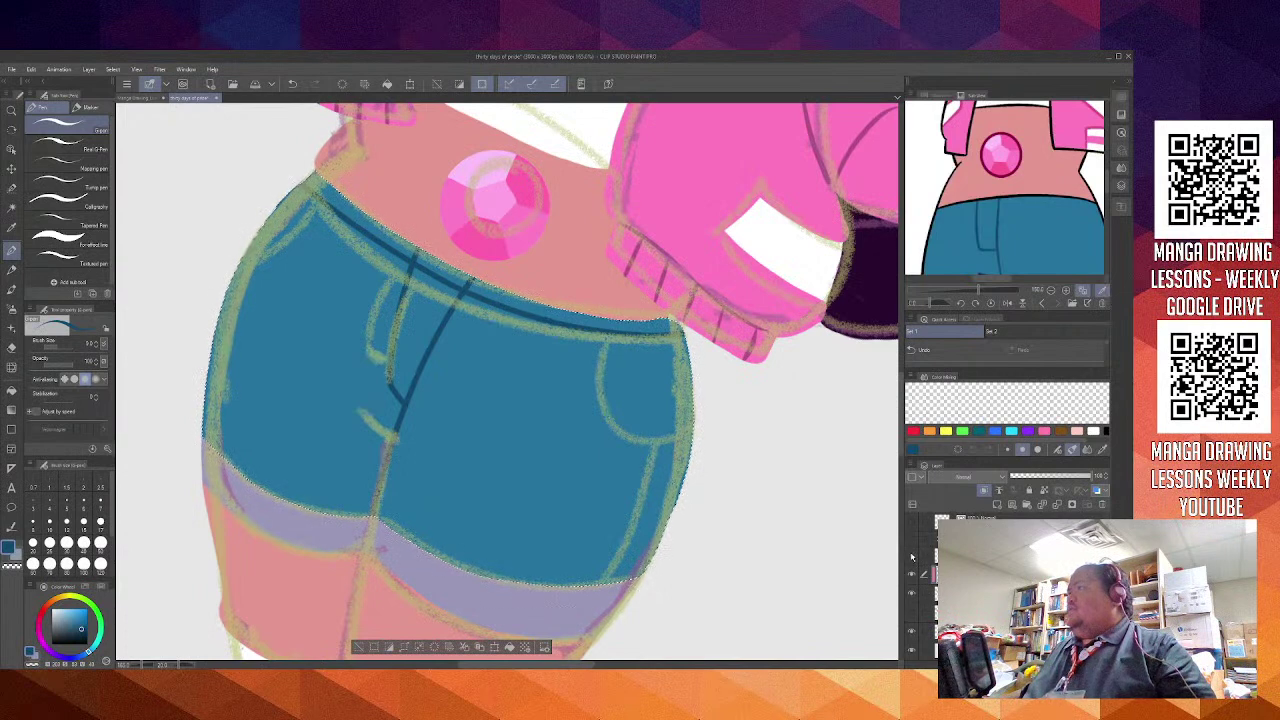
click(912, 557)
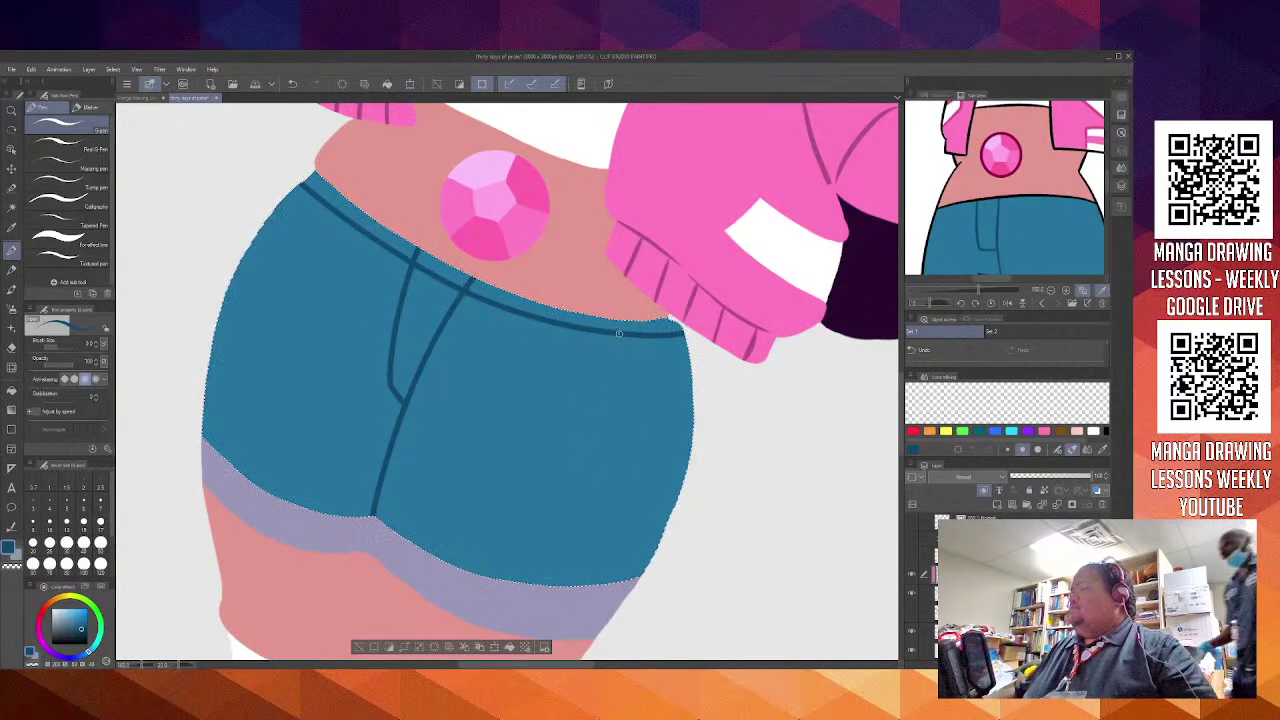
drag(616, 334, 693, 430)
key(ctrl+z)
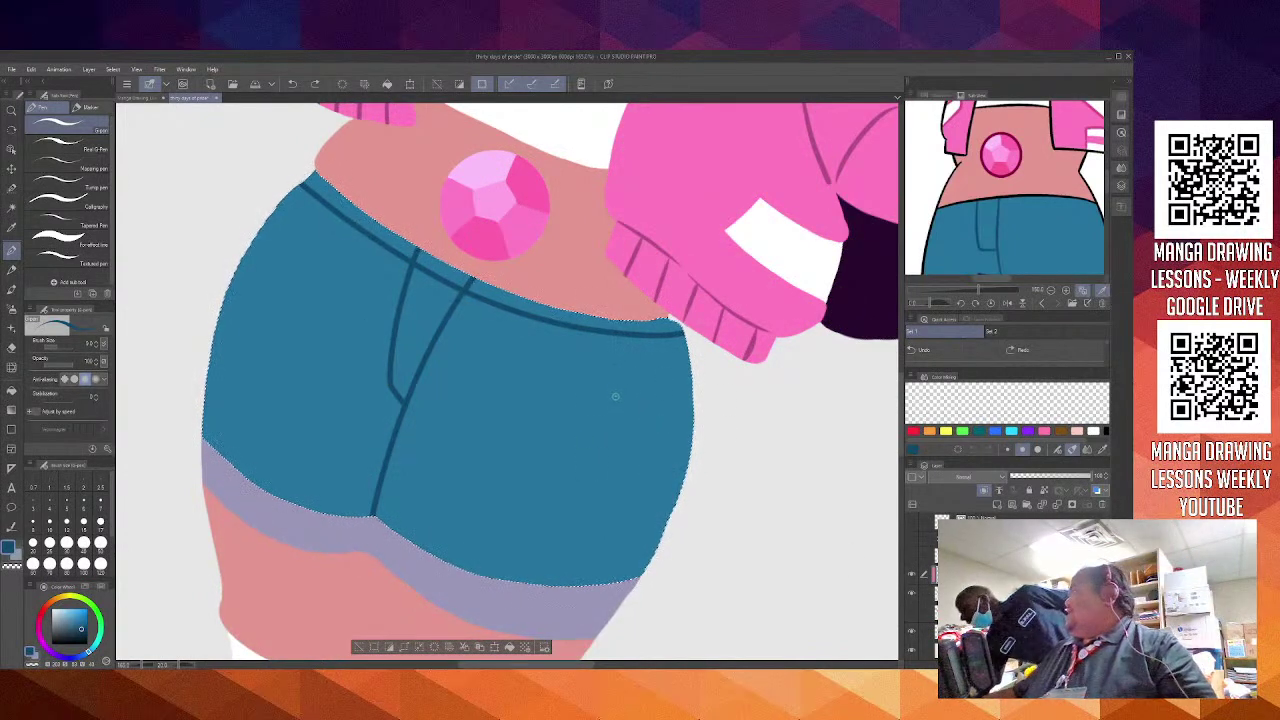
drag(612, 349, 650, 427)
scroll(650, 427, down, 1)
scroll(610, 498, up, 5)
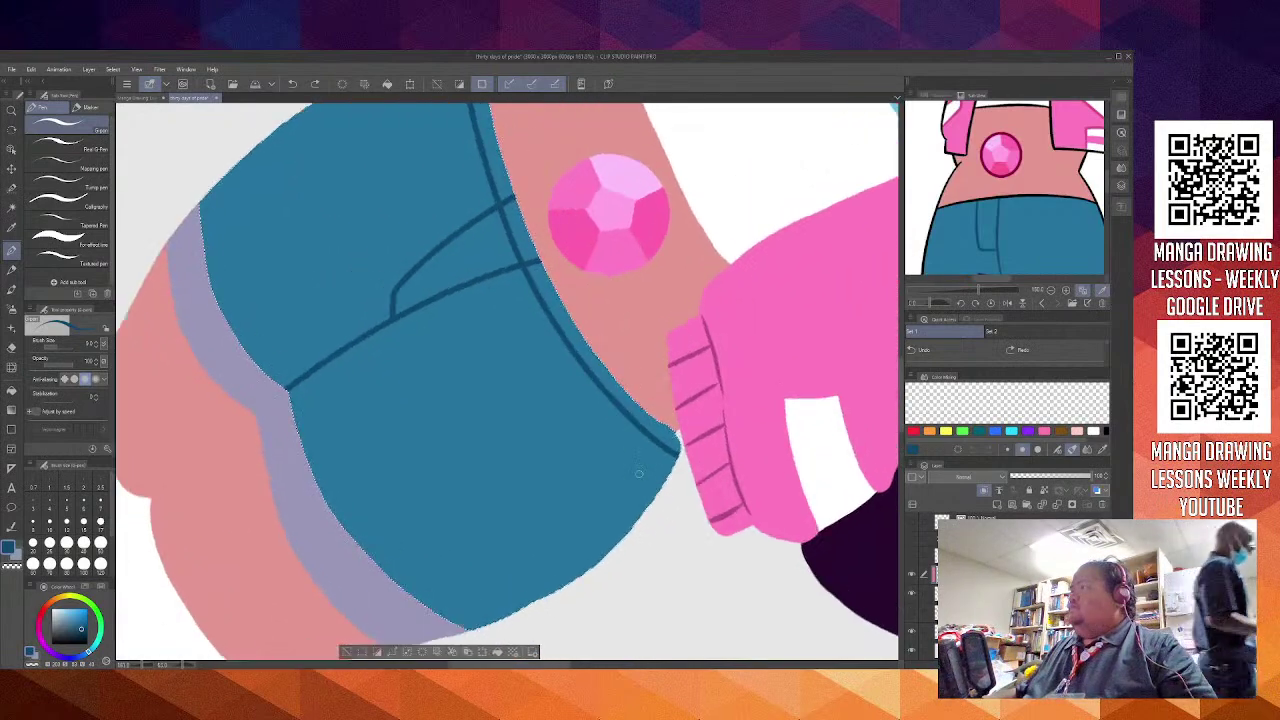
drag(620, 366, 572, 575)
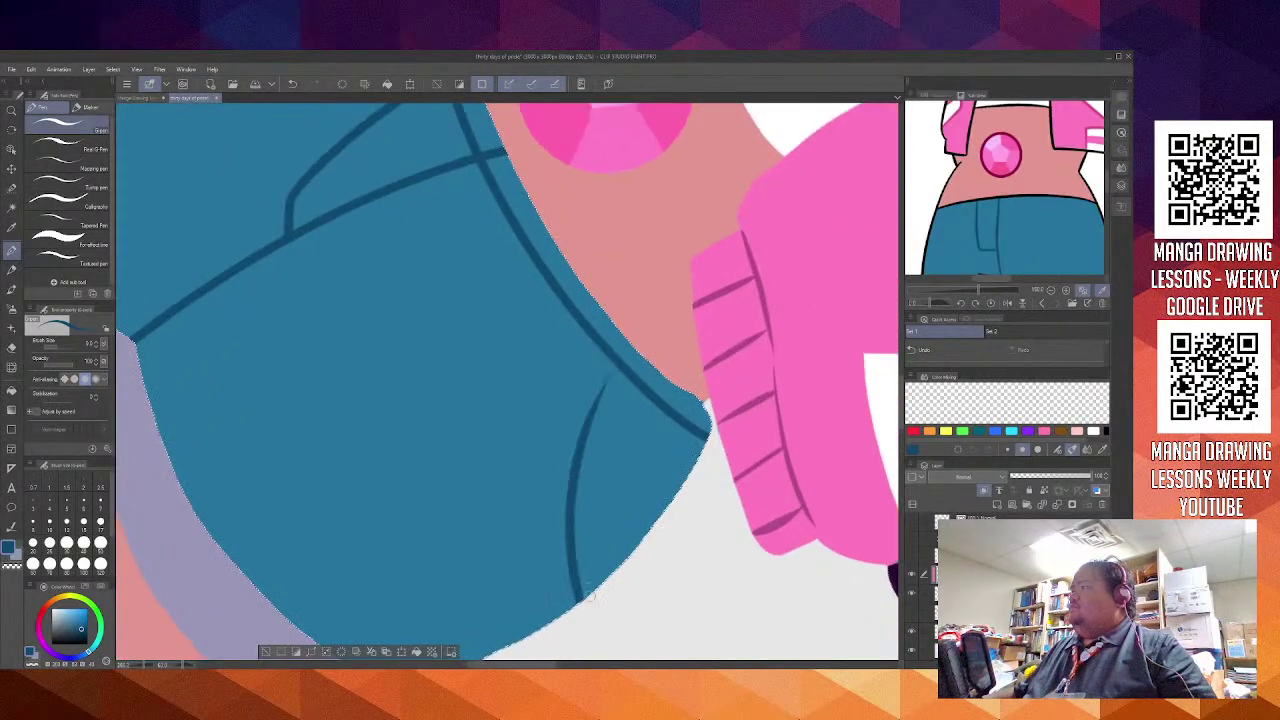
Undo the last pocket stroke and redraw it as a dark-blue curve running from the waistband line to the shorts' outer edge
key(ctrl+z)
mouse_move(612, 370)
mouse_down()
mouse_move(592, 420)
mouse_move(572, 605)
mouse_up()
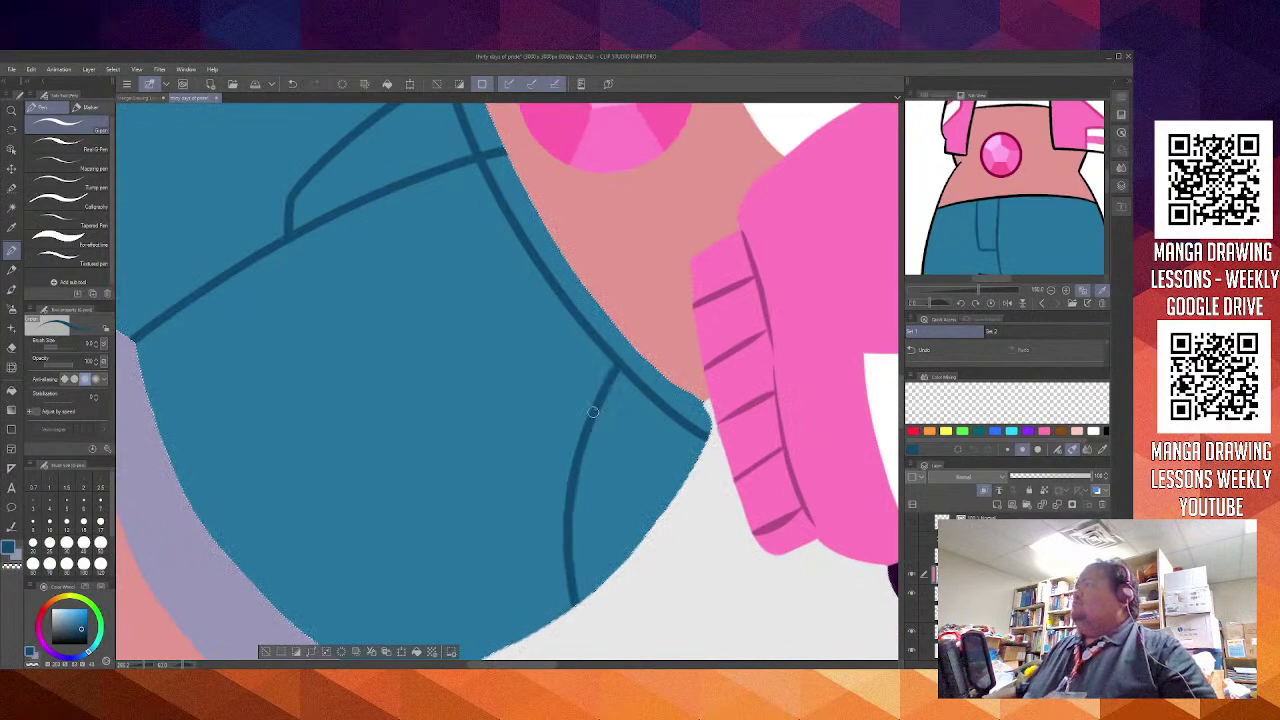
drag(398, 385, 743, 570)
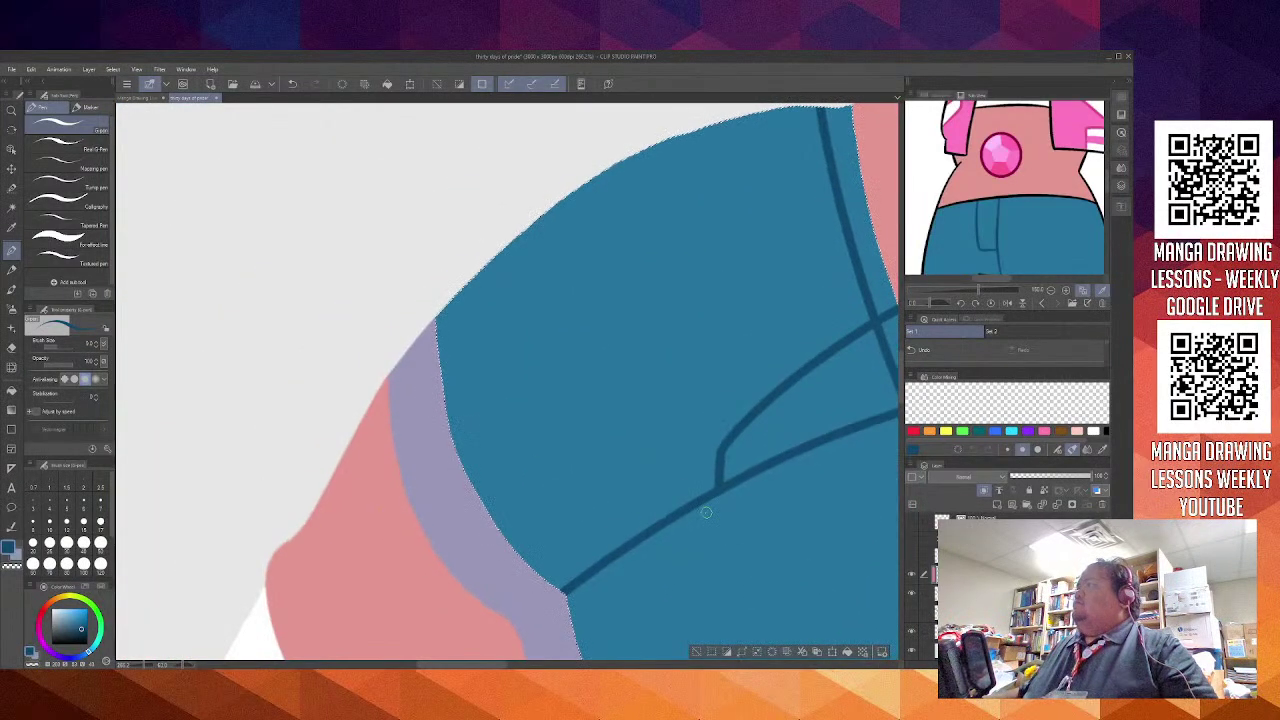
Draw a matching curved dark-blue pocket line on the opposite side of the shorts, from the waistband line to the outer edge
key(Tab)
key(ctrl+0)
key(Tab)
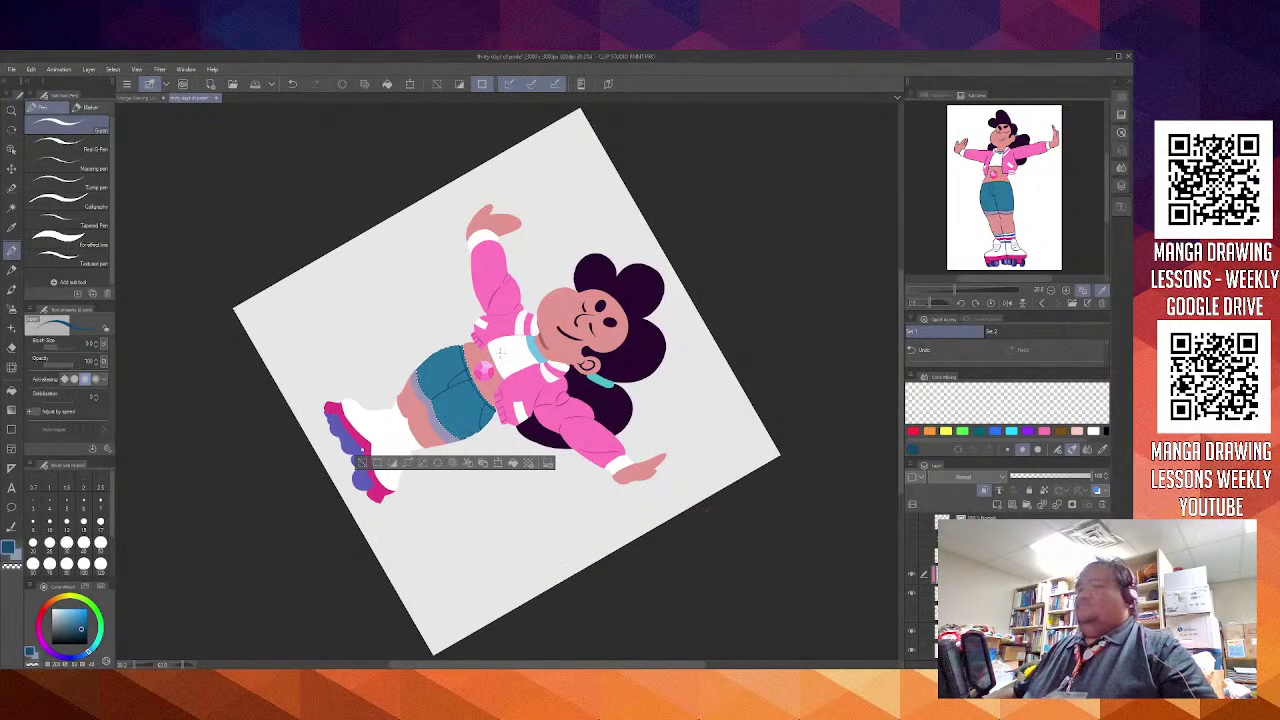
key(h)
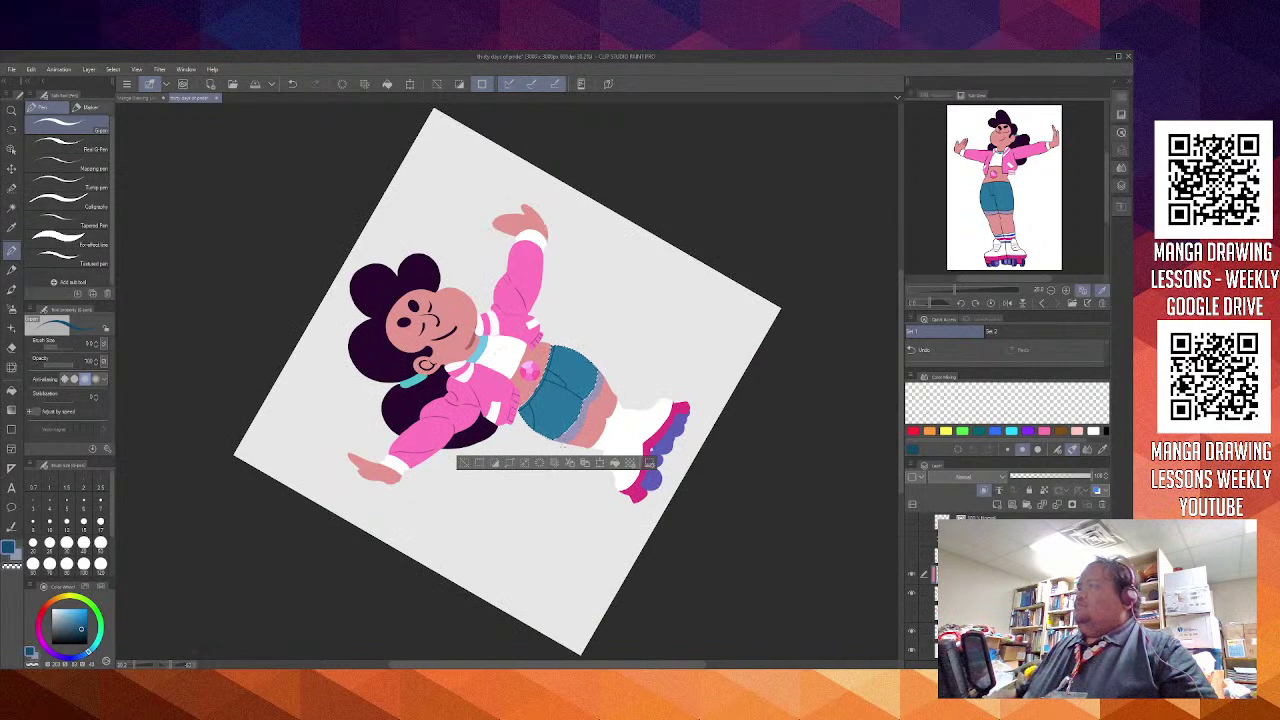
key(shift+6)
key(shift+6)
key(shift+6)
key(shift+6)
key(shift+6)
key(shift+6)
key(shift+6)
key(shift+6)
key(shift+6)
key(shift+6)
key(shift+6)
key(shift+6)
key(shift+6)
key(shift+6)
key(shift+6)
key(shift+6)
key(shift+6)
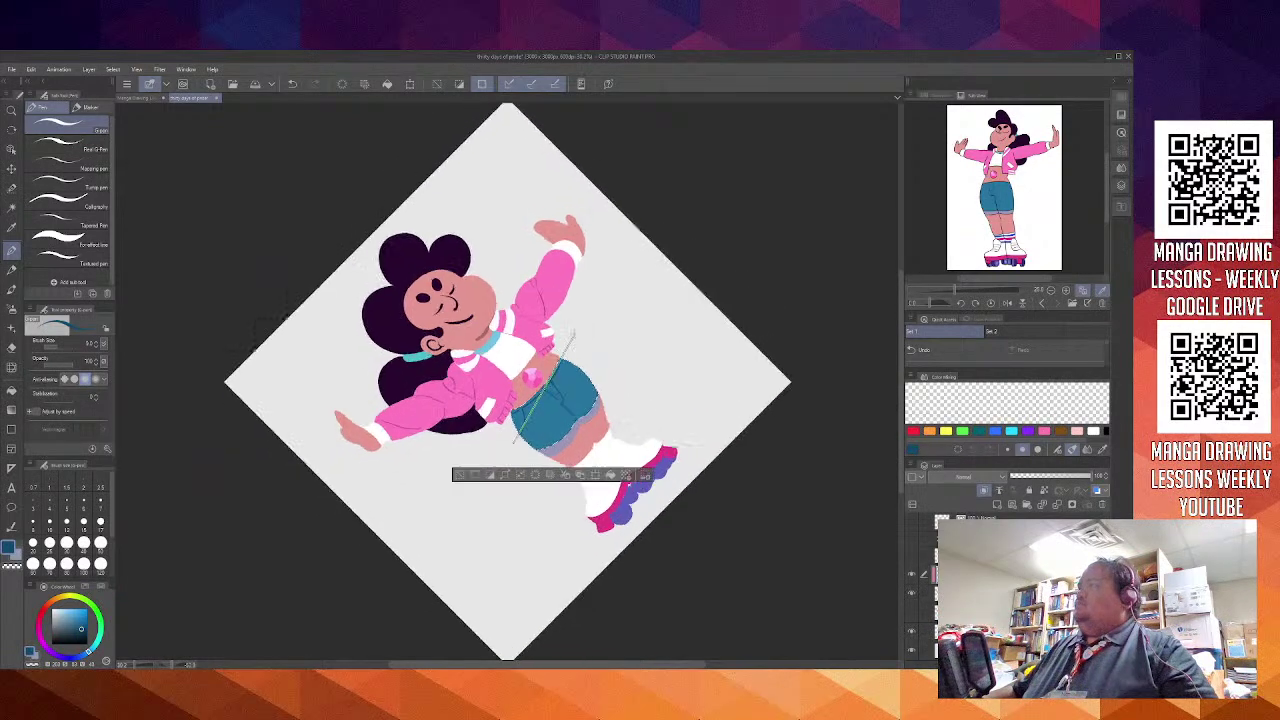
key(shift+6)
key(shift+6)
scroll(536, 384, up, 6)
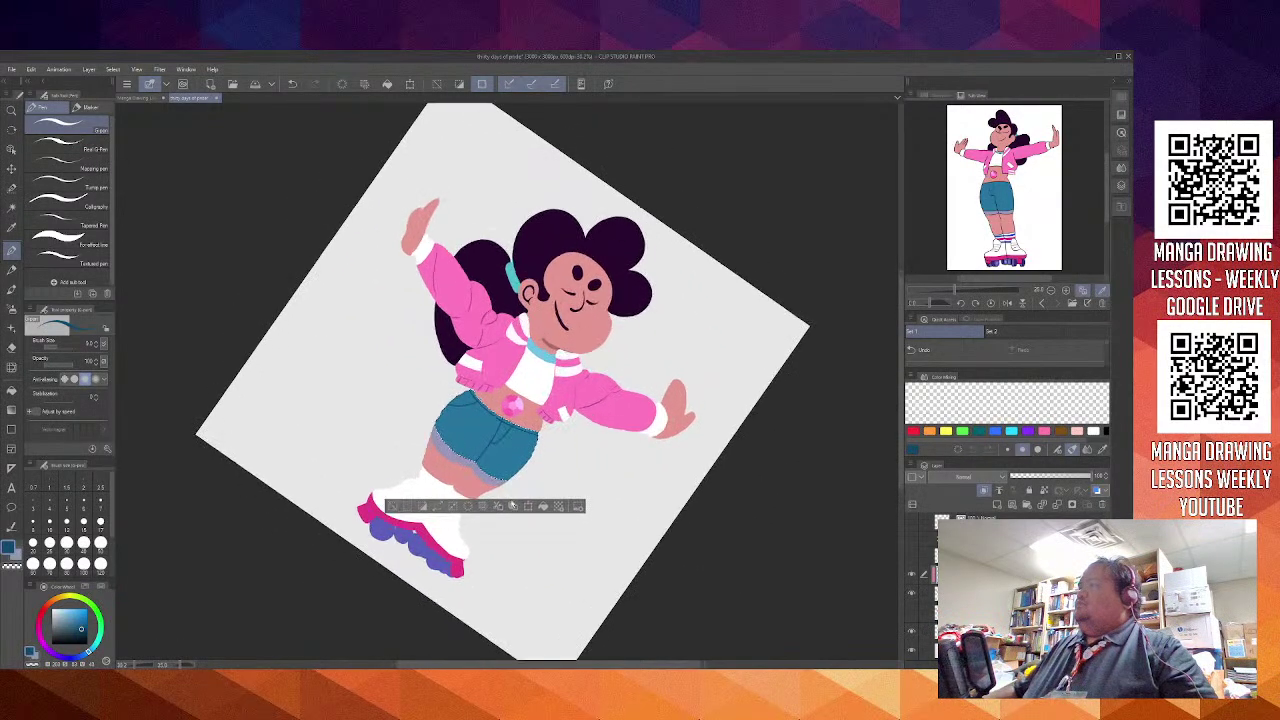
scroll(535, 380, up, 6)
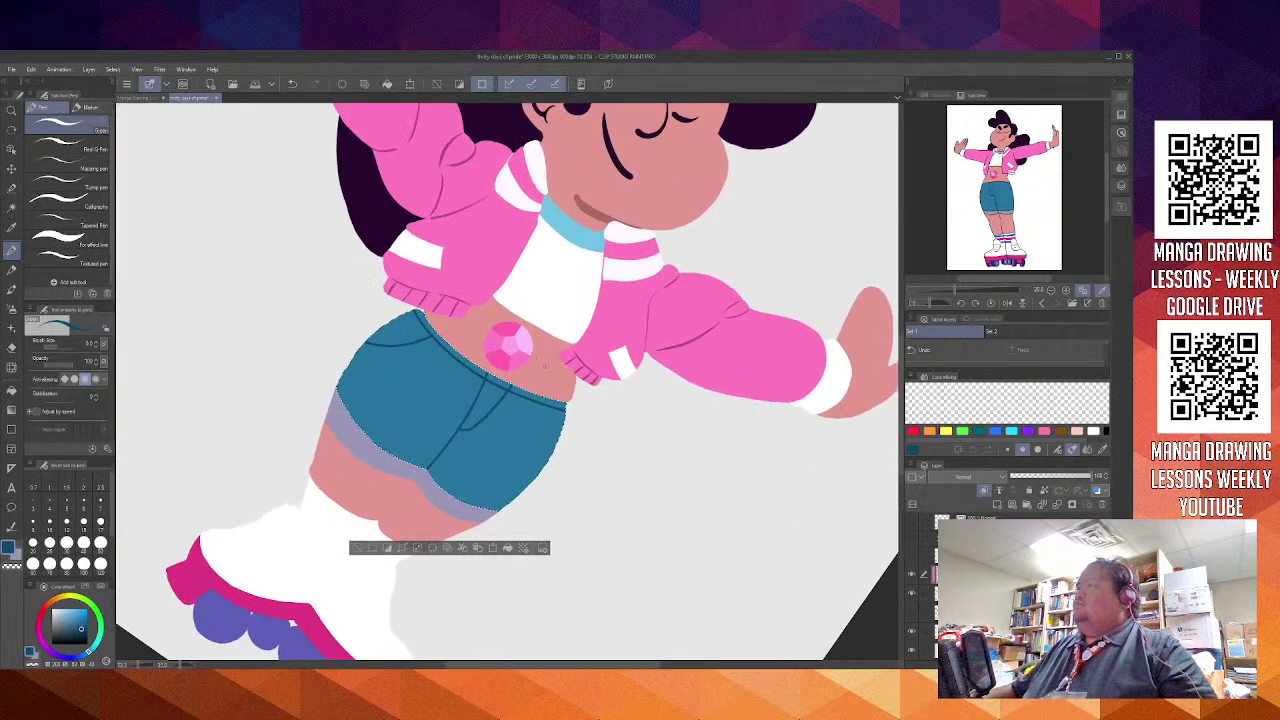
scroll(545, 533, up, 1)
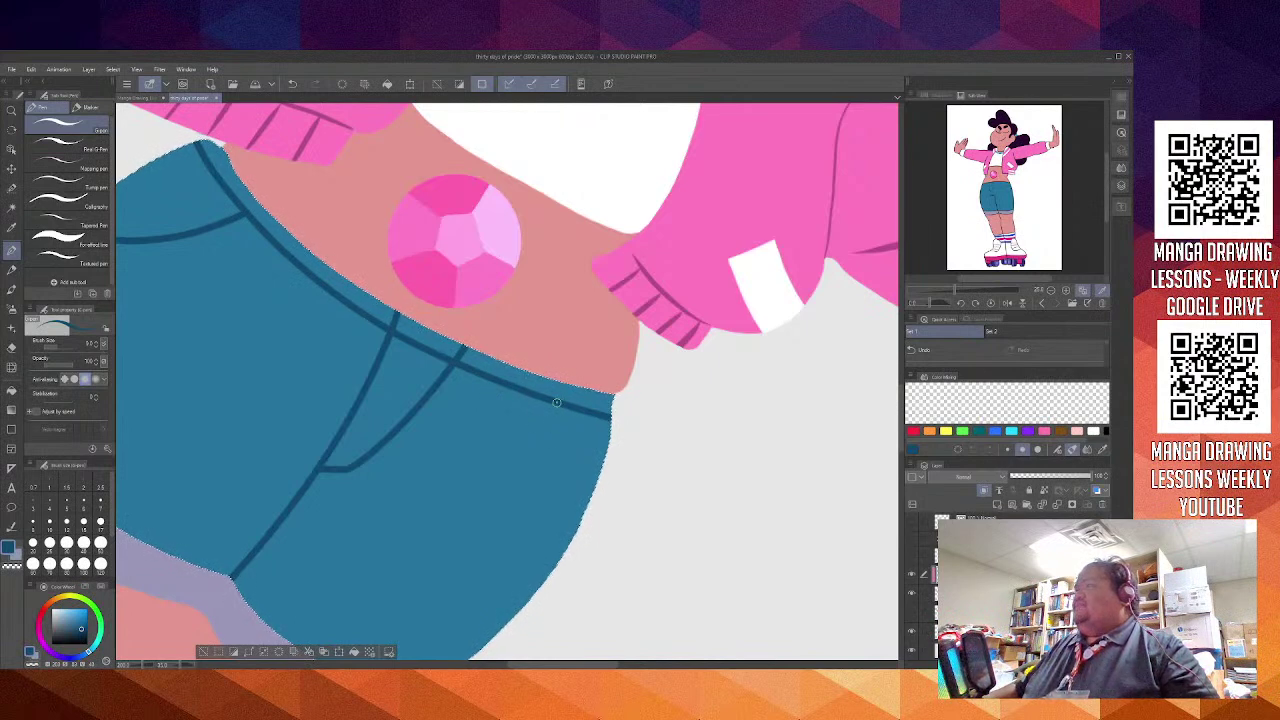
mouse_move(557, 401)
mouse_down()
mouse_move(577, 528)
mouse_move(702, 281)
mouse_up()
drag(618, 402, 641, 549)
Compare the shorts with the rough sketch layer and erase a short section of the centre seam just below the fly
click(911, 560)
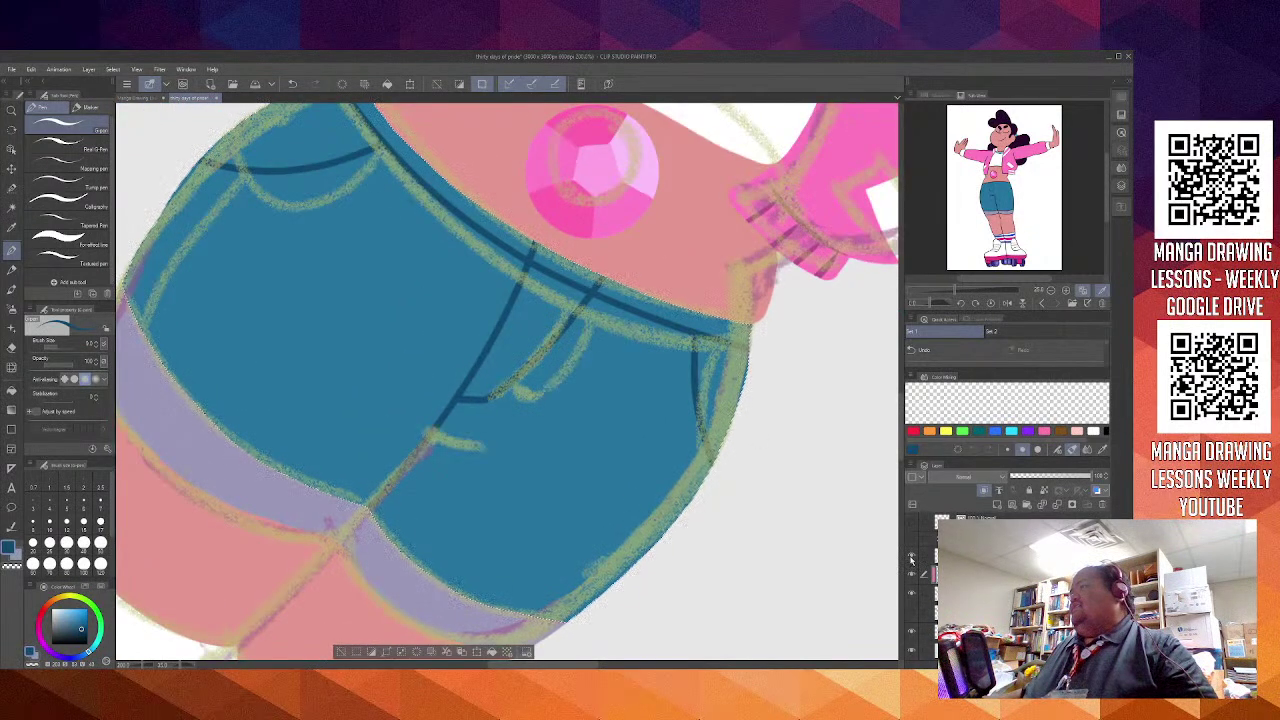
click(911, 560)
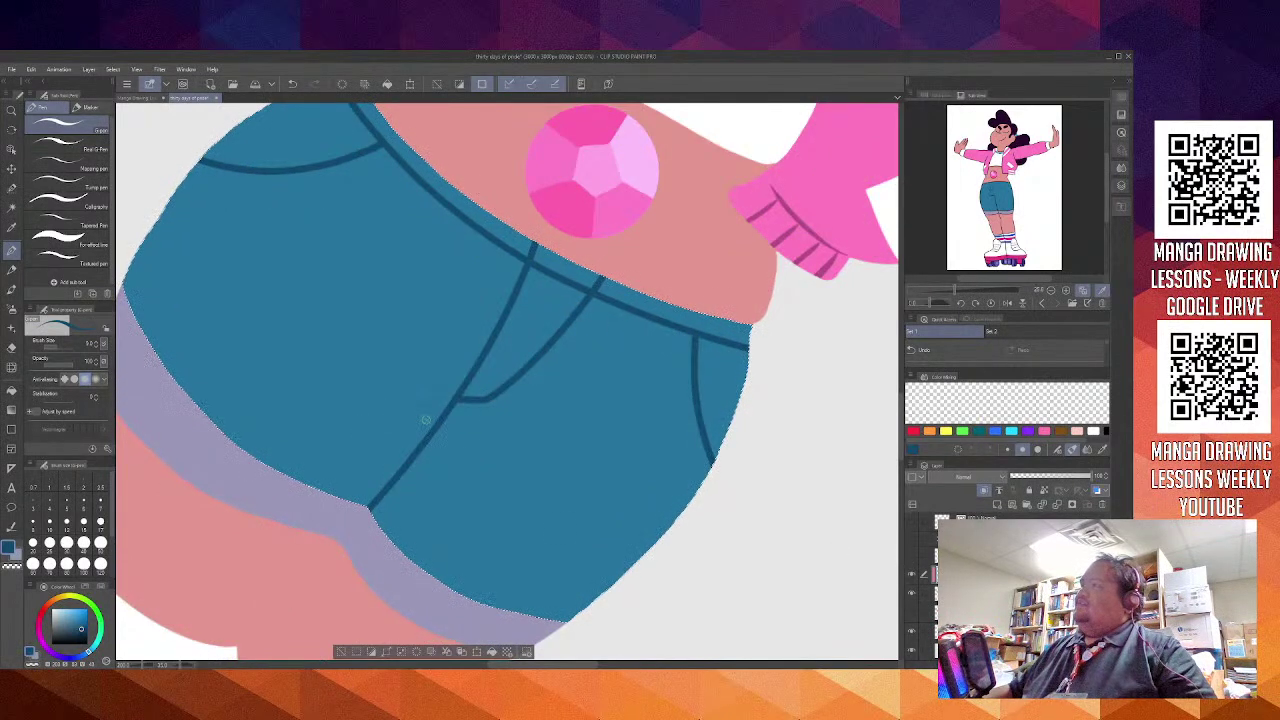
click(910, 558)
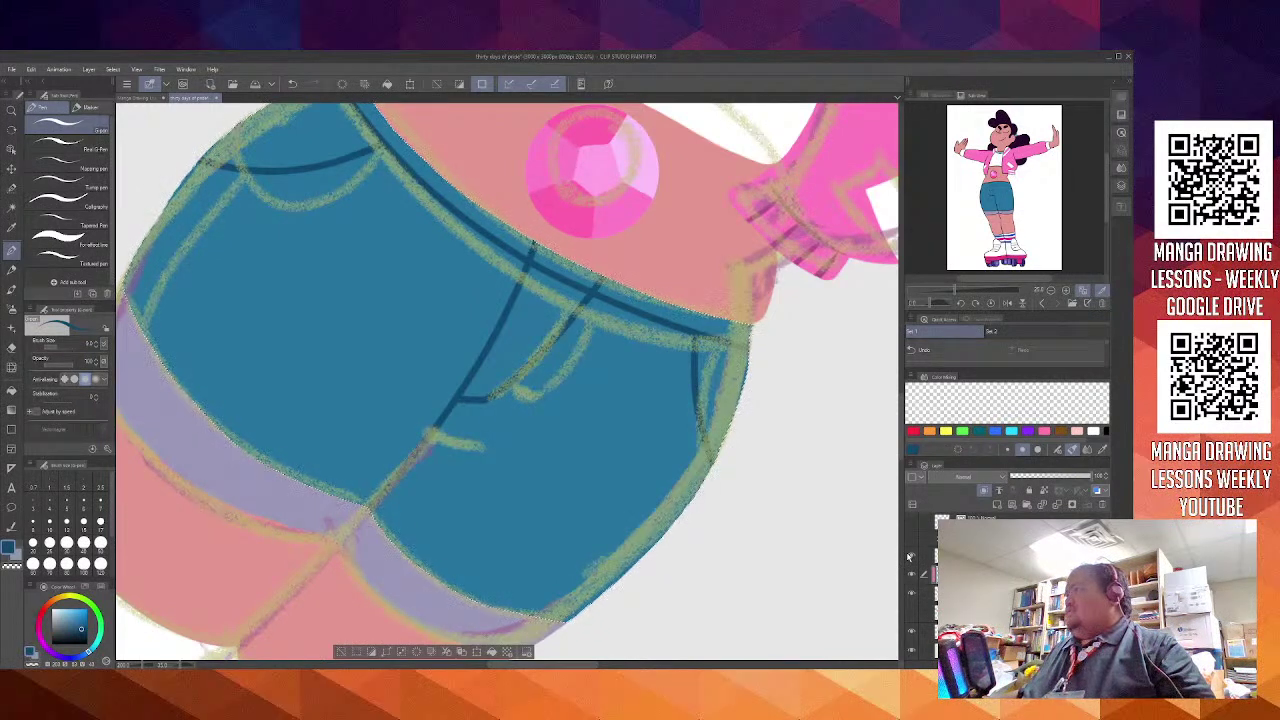
click(910, 558)
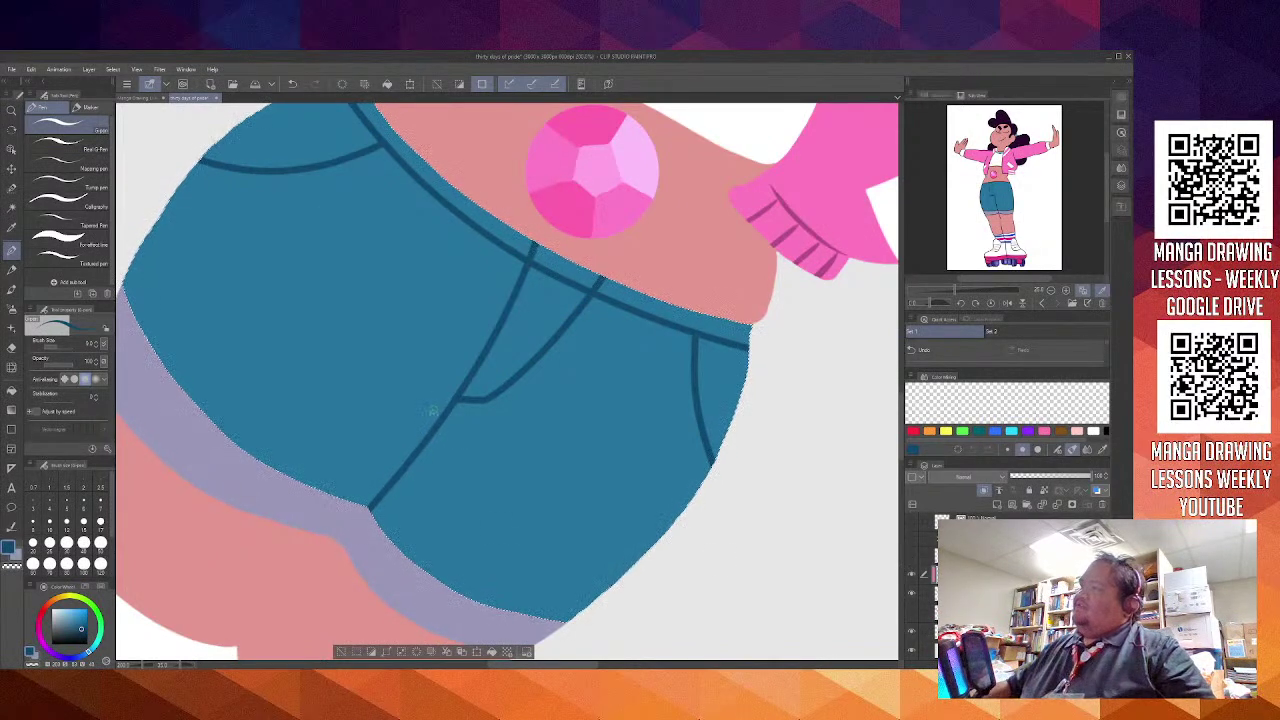
key(c)
mouse_move(452, 423)
mouse_down()
mouse_move(422, 417)
mouse_move(459, 431)
mouse_up()
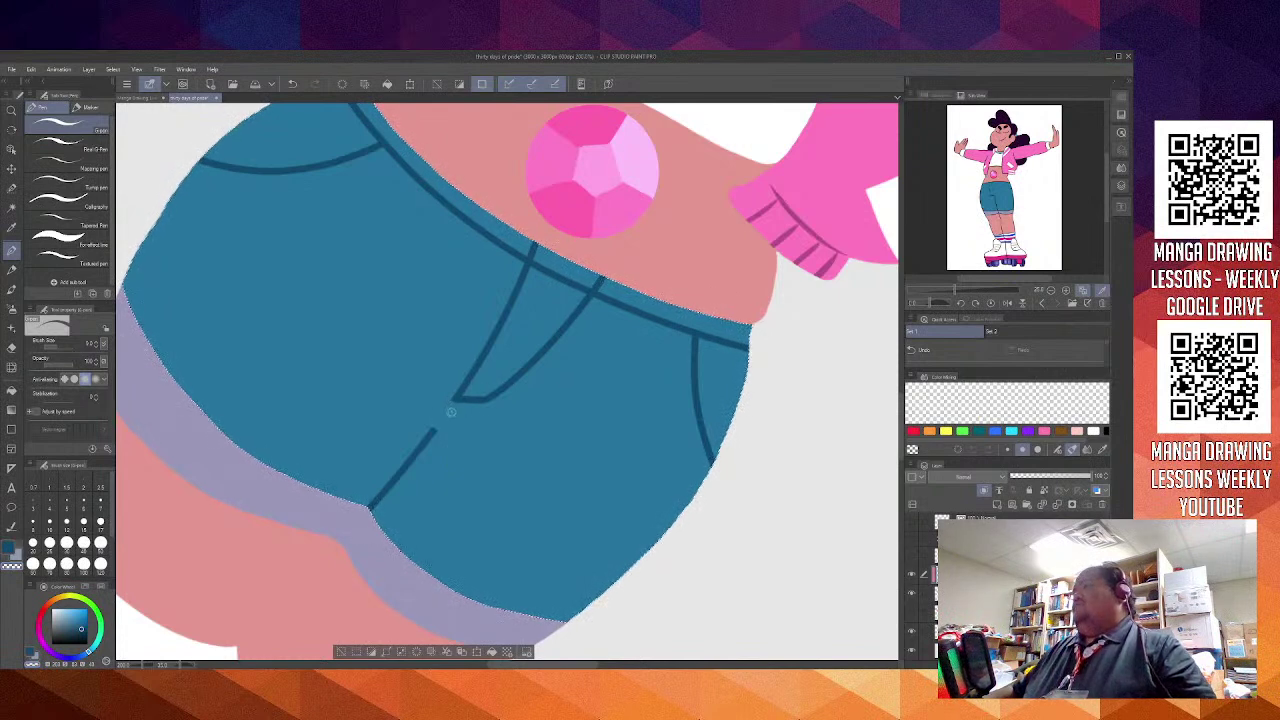
Clean up the fly's lower corner and taper the upper end of the remaining centre seam with the transparent pen
scroll(440, 416, up, 3)
scroll(458, 418, up, 2)
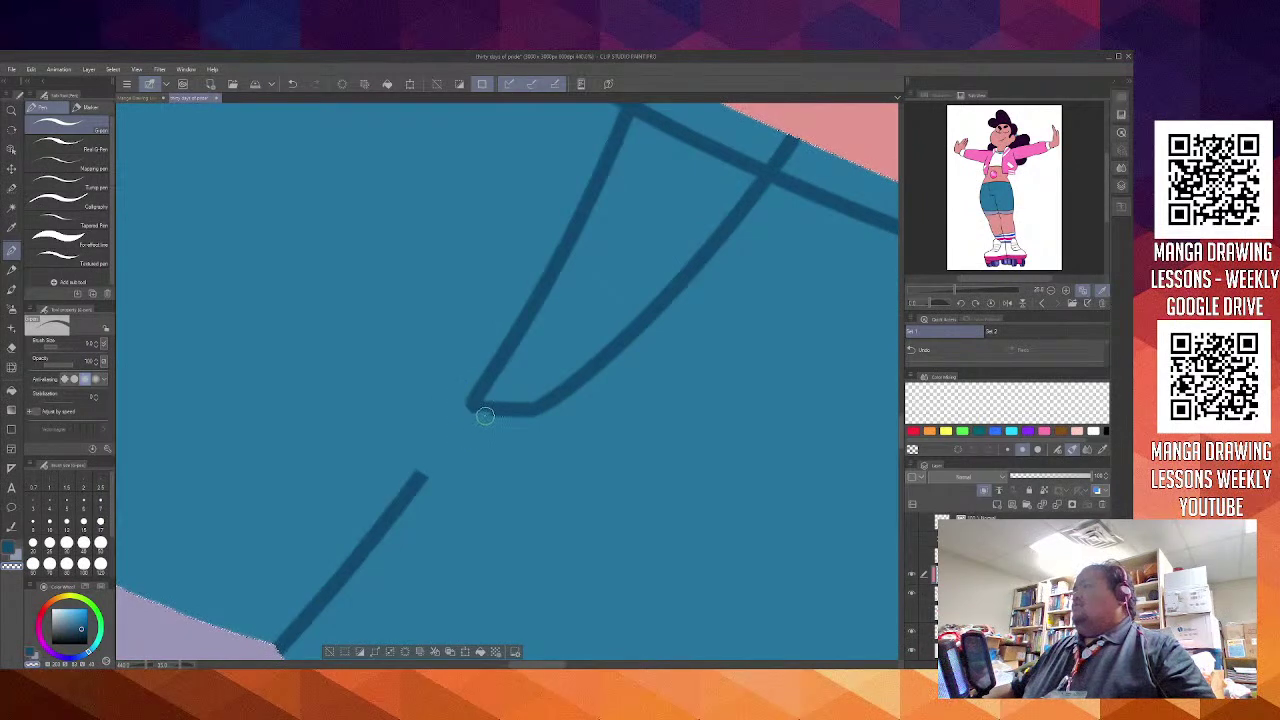
key(ctrl+z)
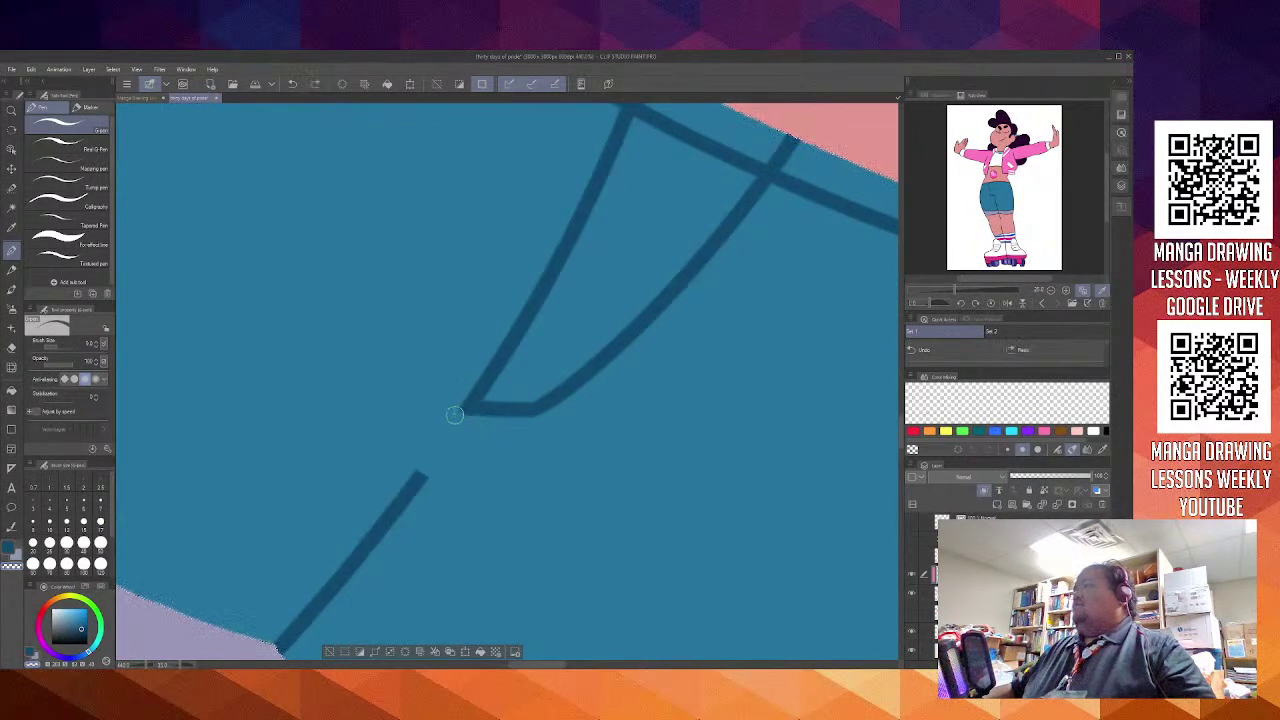
drag(456, 412, 466, 380)
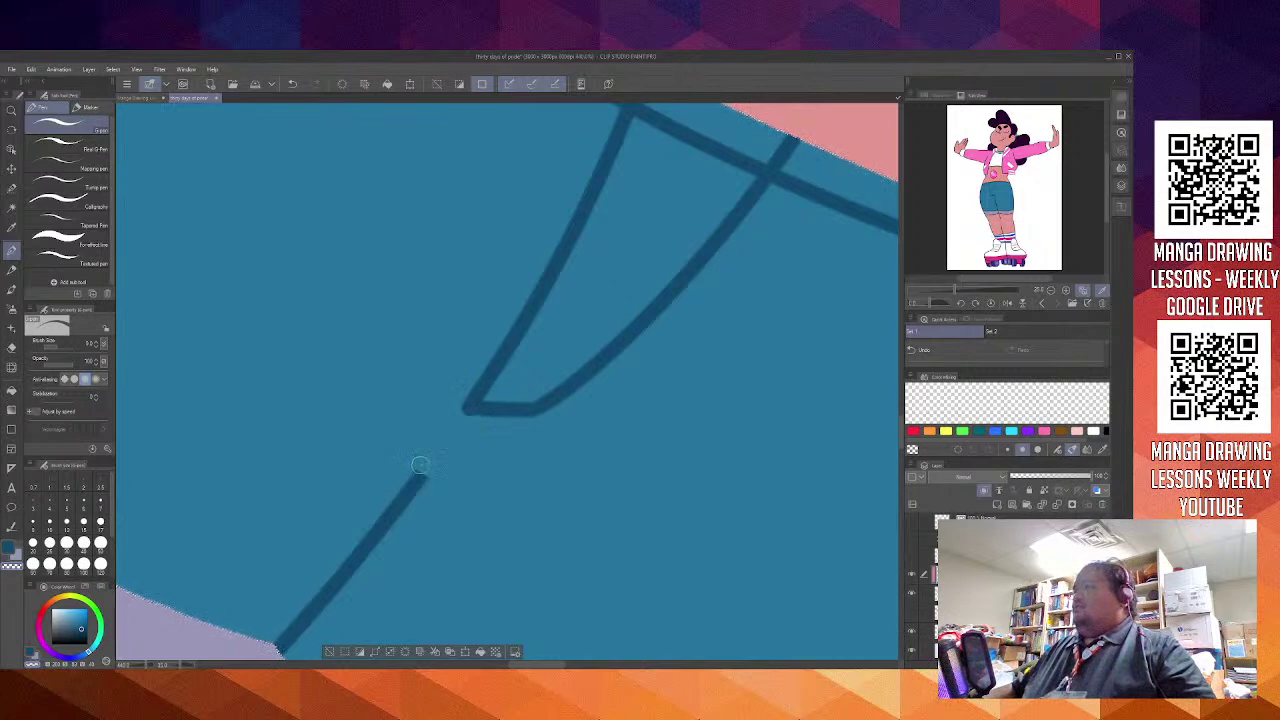
drag(427, 461, 426, 484)
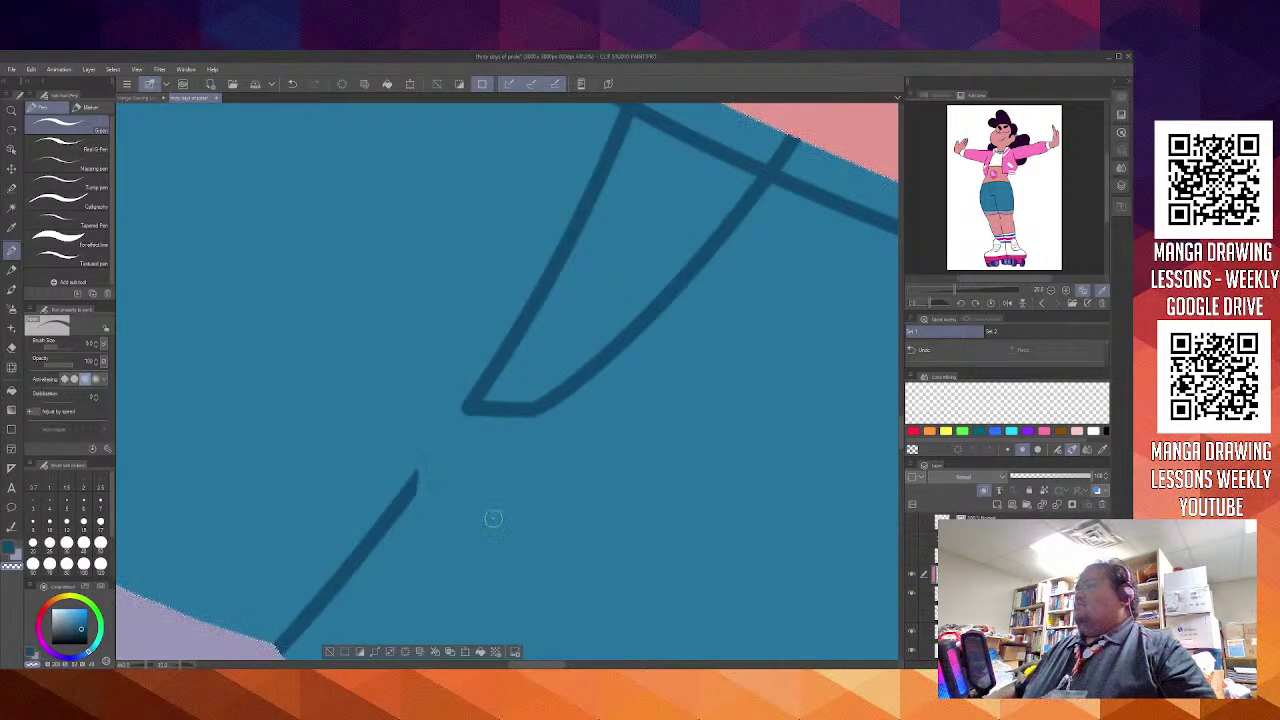
drag(493, 518, 549, 314)
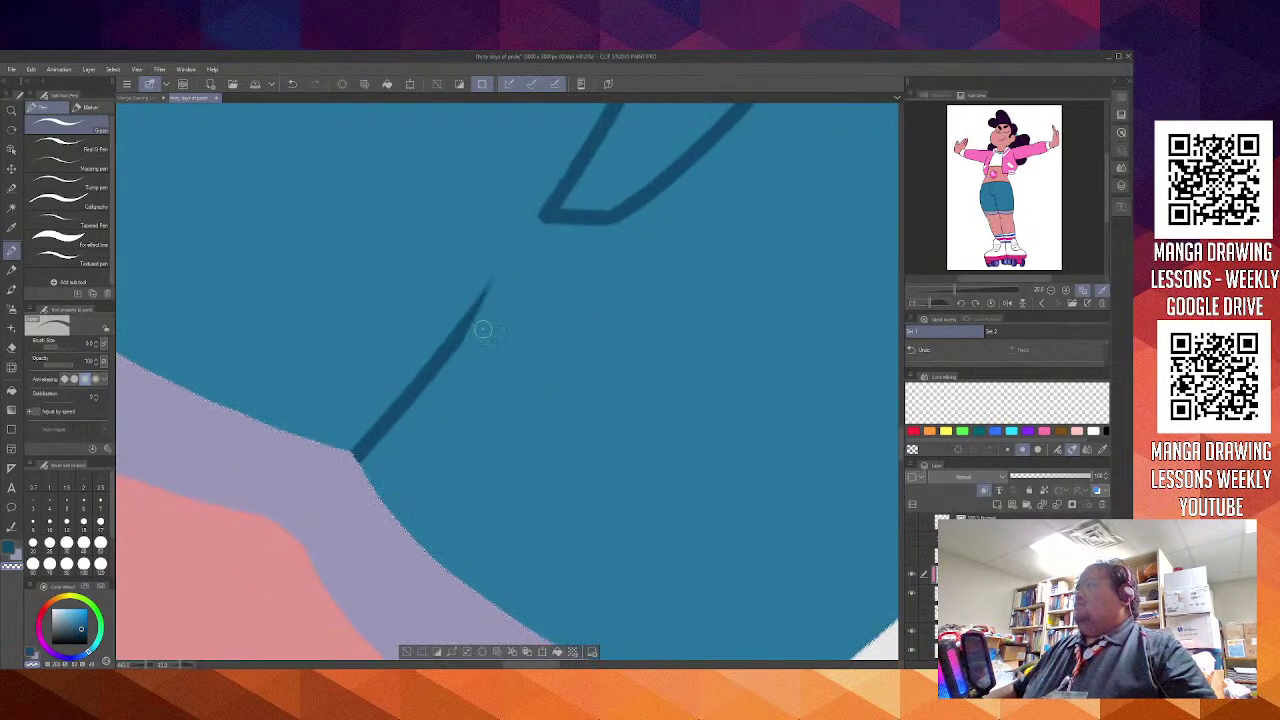
scroll(483, 329, down, 4)
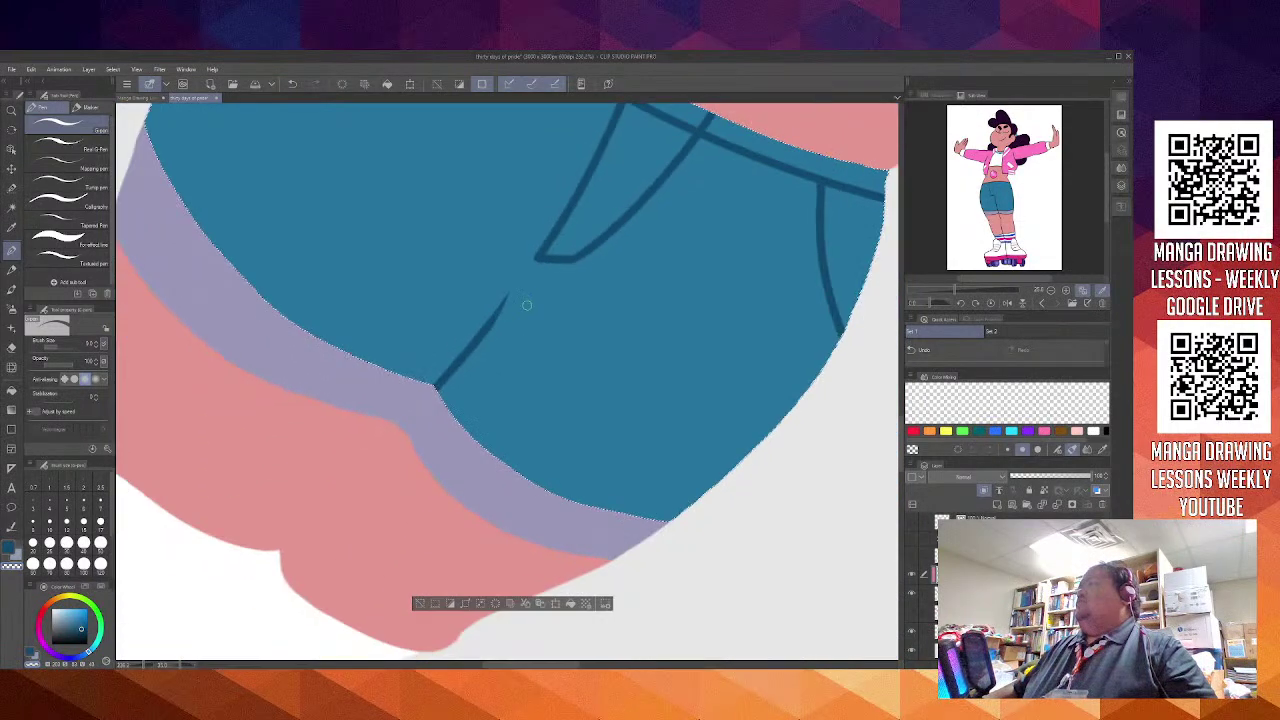
scroll(527, 305, down, 6)
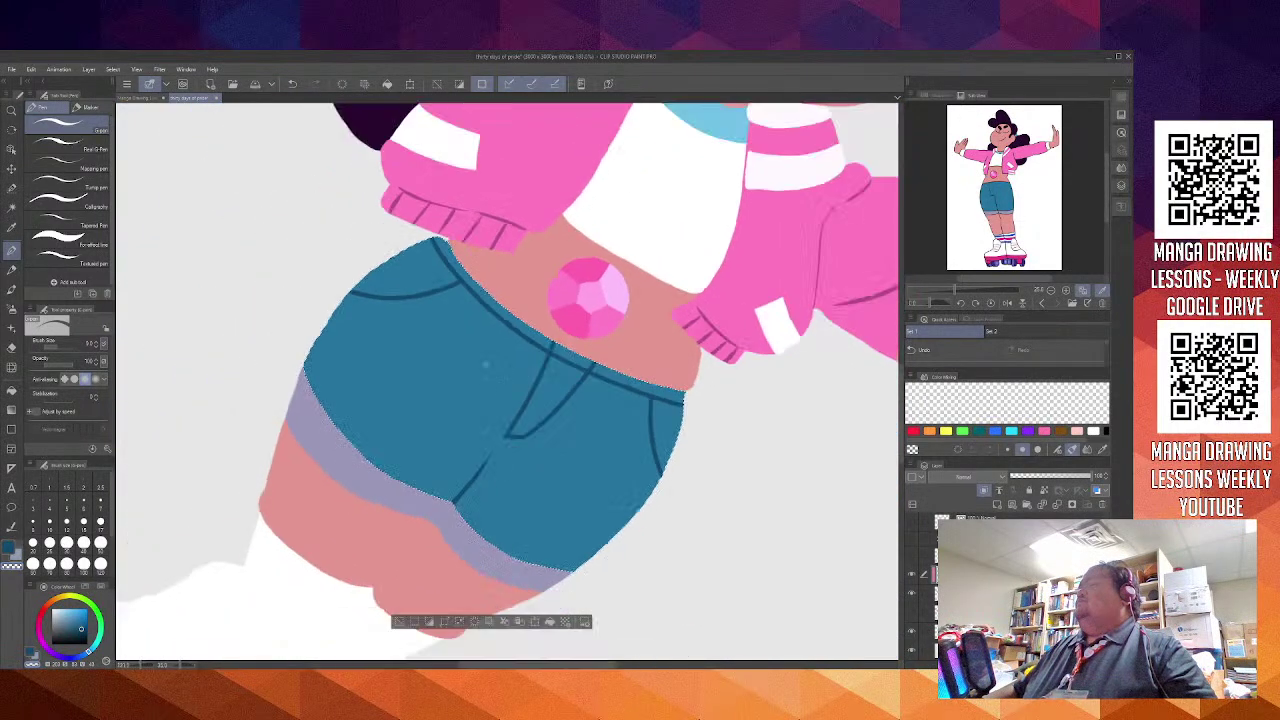
scroll(485, 364, down, 5)
drag(485, 364, 508, 460)
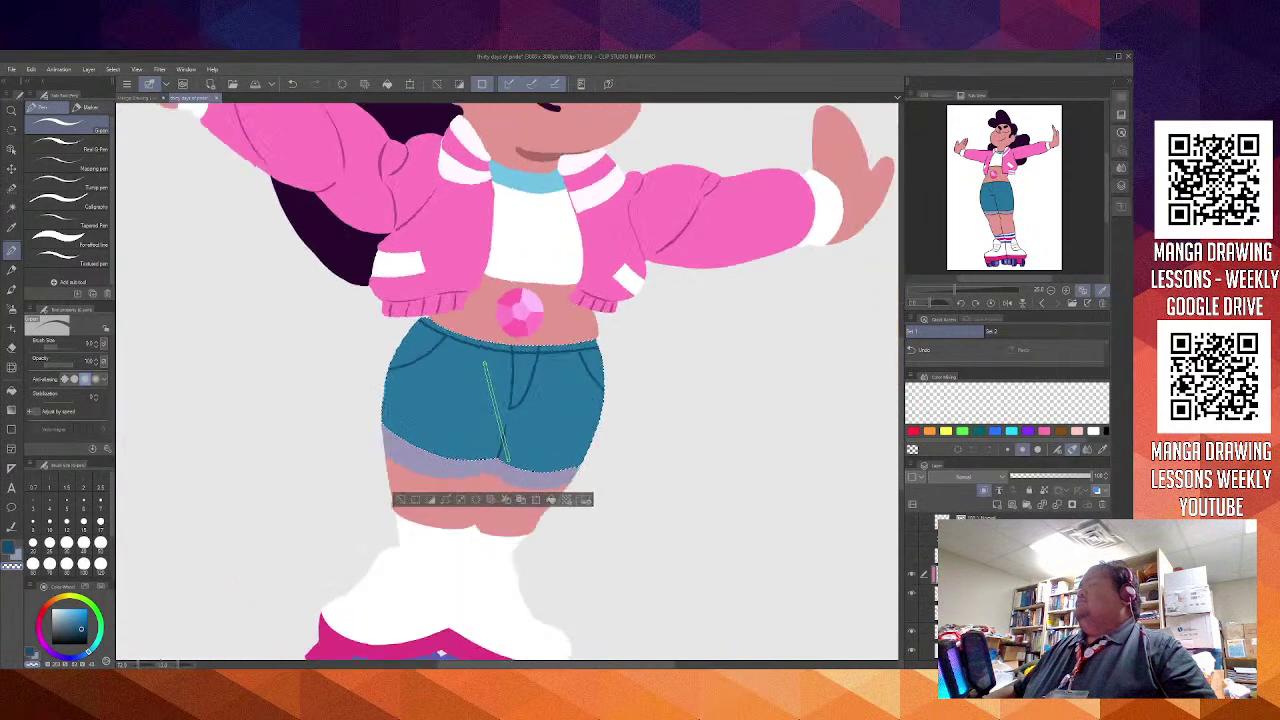
scroll(500, 380, down, 5)
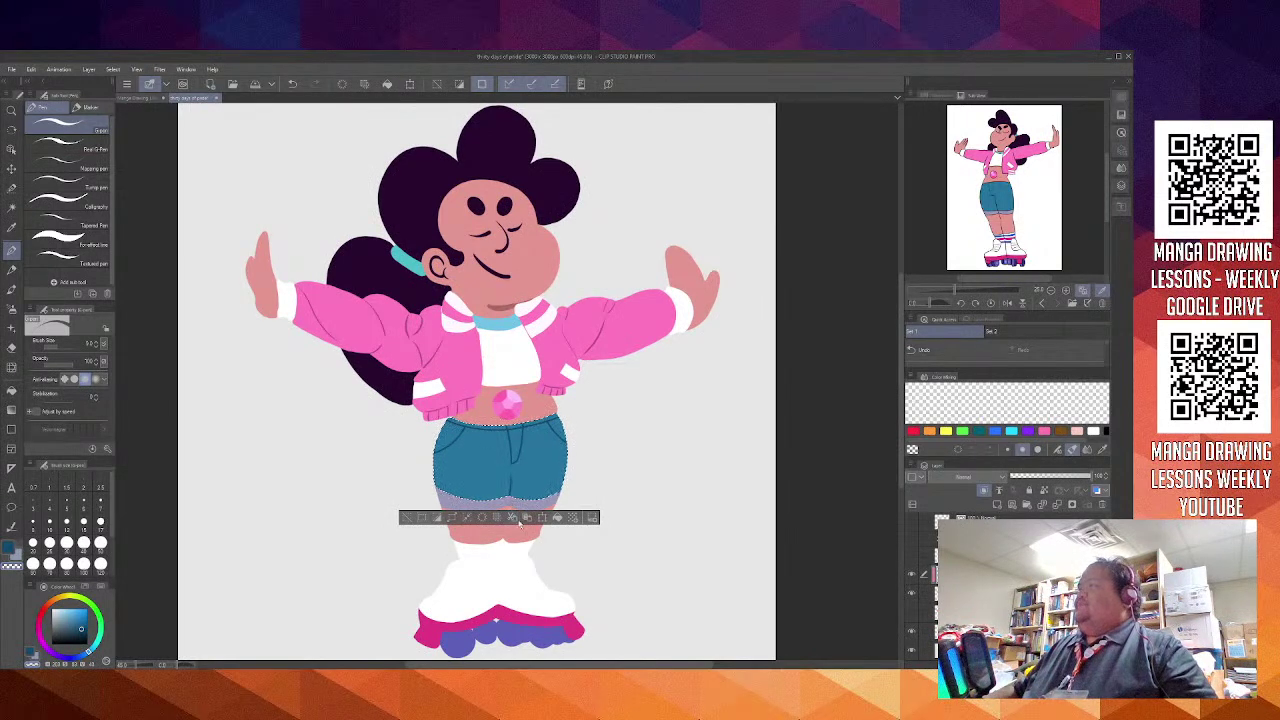
Check the rough sketch layer and draw a dark-blue side seam from the left pocket line down to the shorts' hem
click(911, 556)
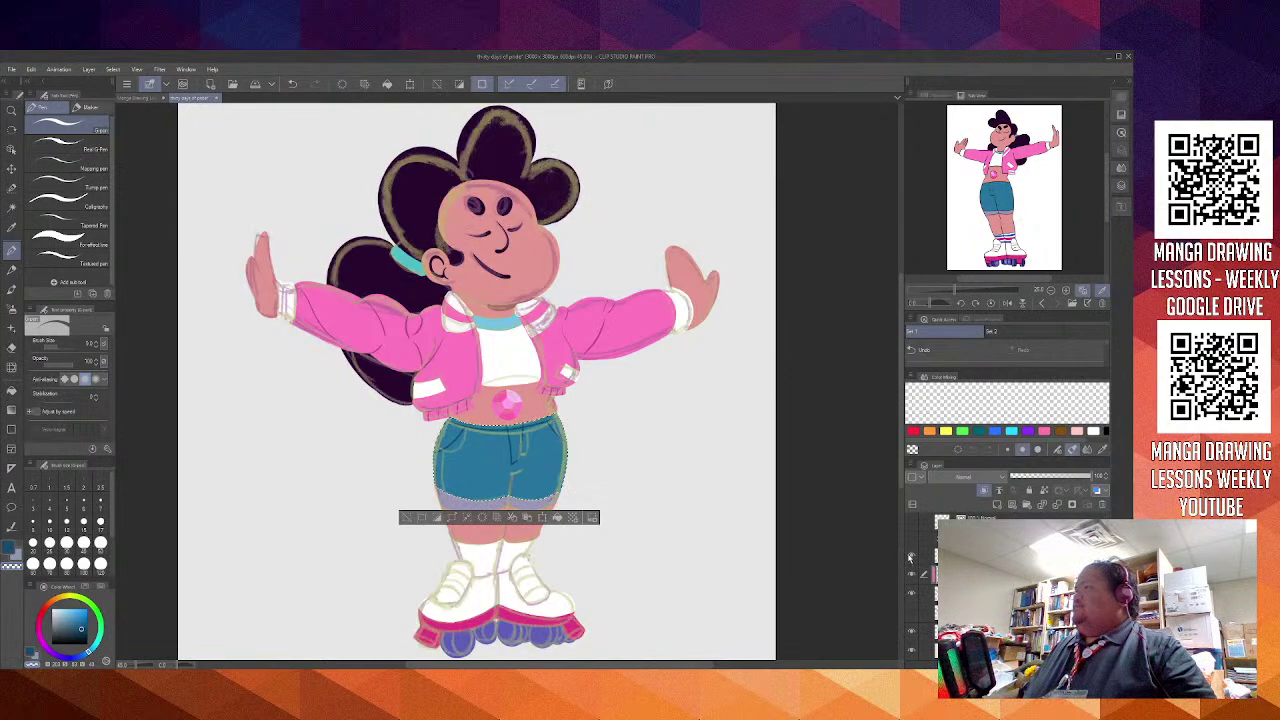
click(911, 556)
scroll(422, 500, up, 3)
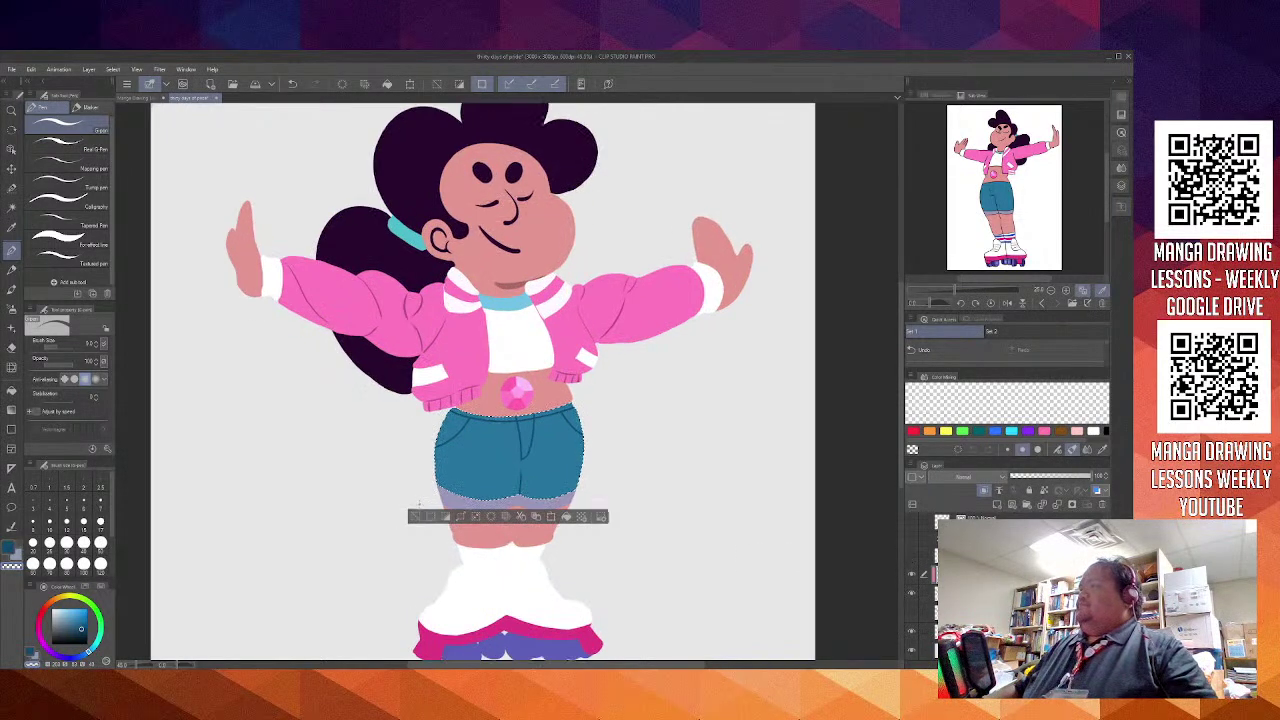
scroll(422, 500, up, 5)
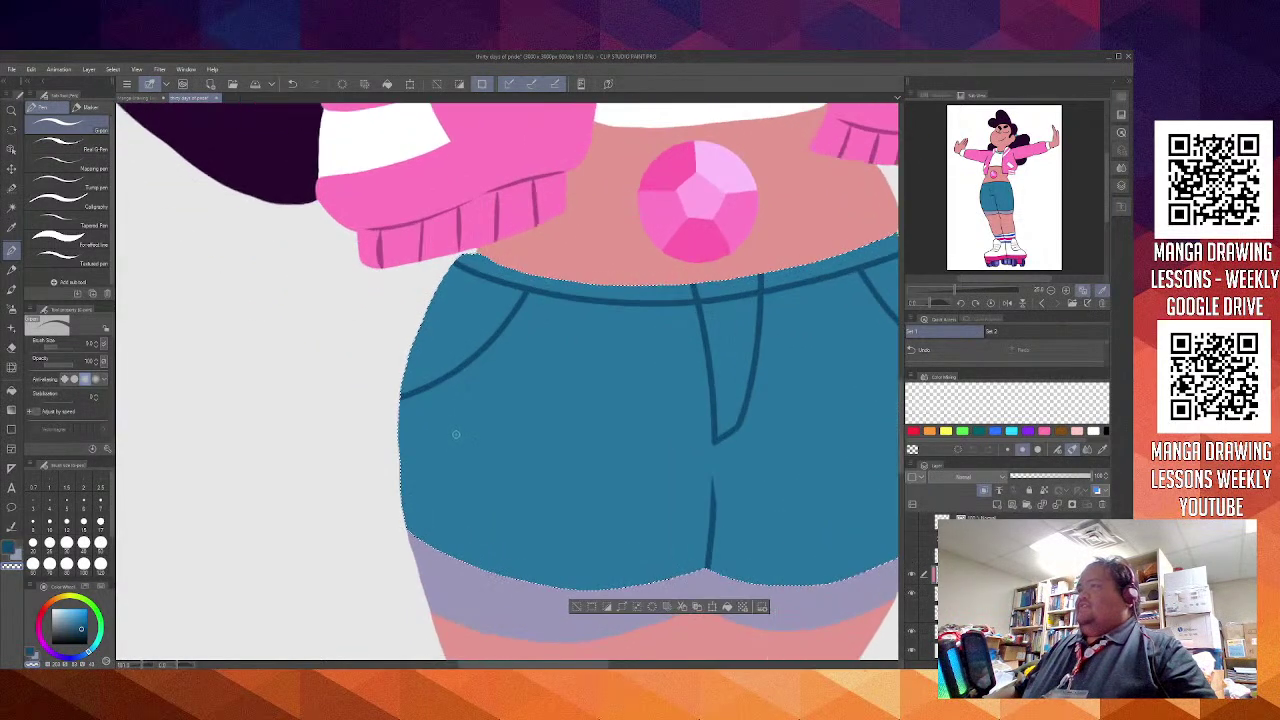
mouse_move(424, 545)
mouse_down()
mouse_move(432, 405)
mouse_move(425, 548)
mouse_up()
key(ctrl+z)
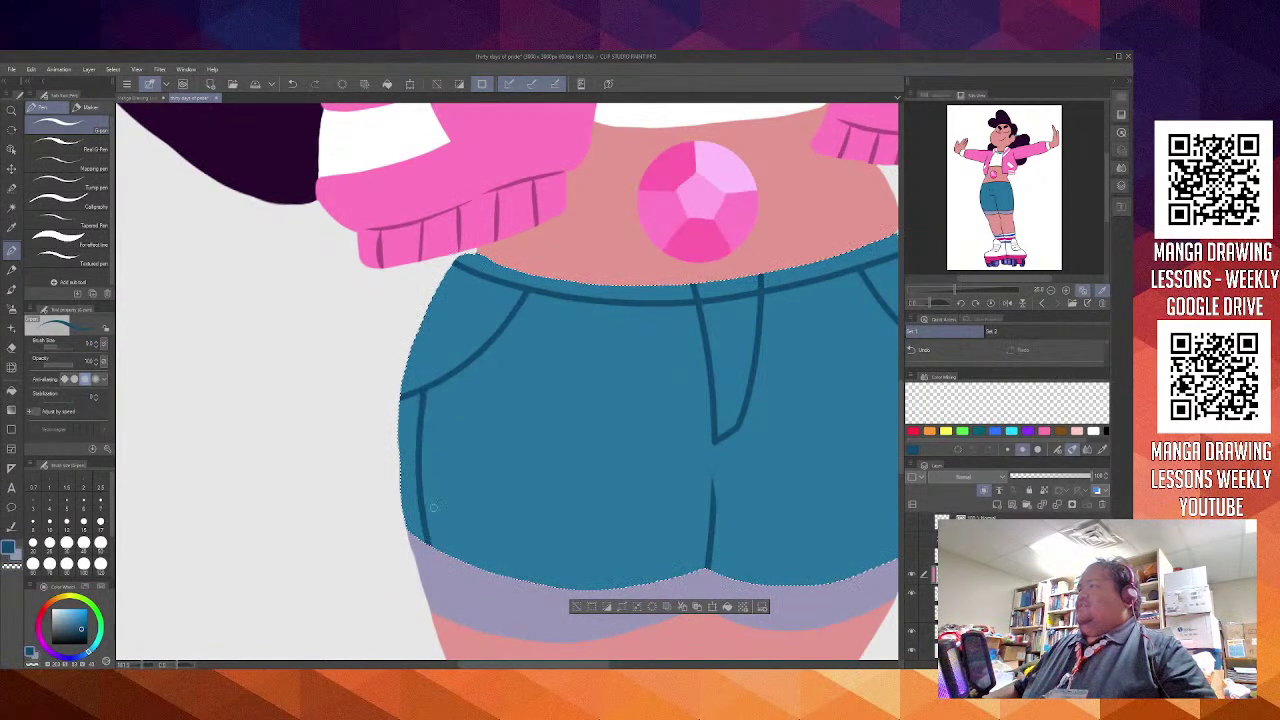
Draw a short dark-blue side seam from the right pocket line down along the shorts' outer edge
drag(615, 489, 260, 556)
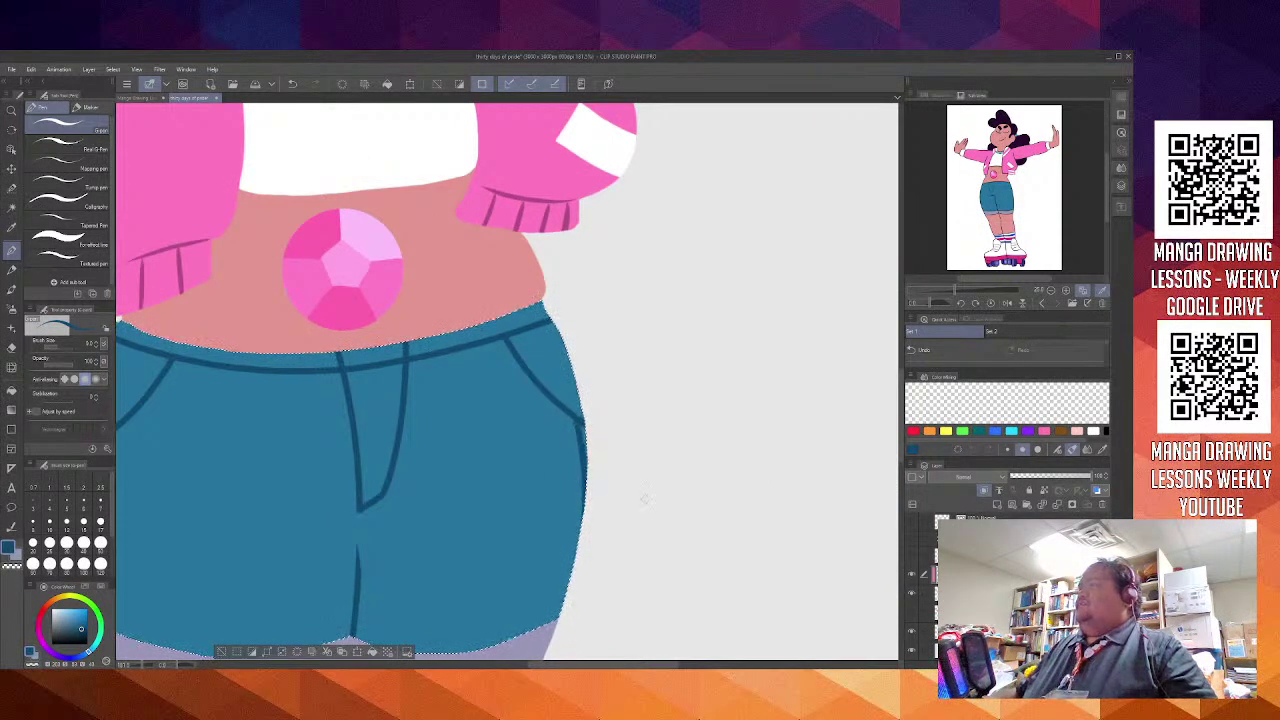
scroll(665, 570, down, 5)
scroll(614, 542, down, 1)
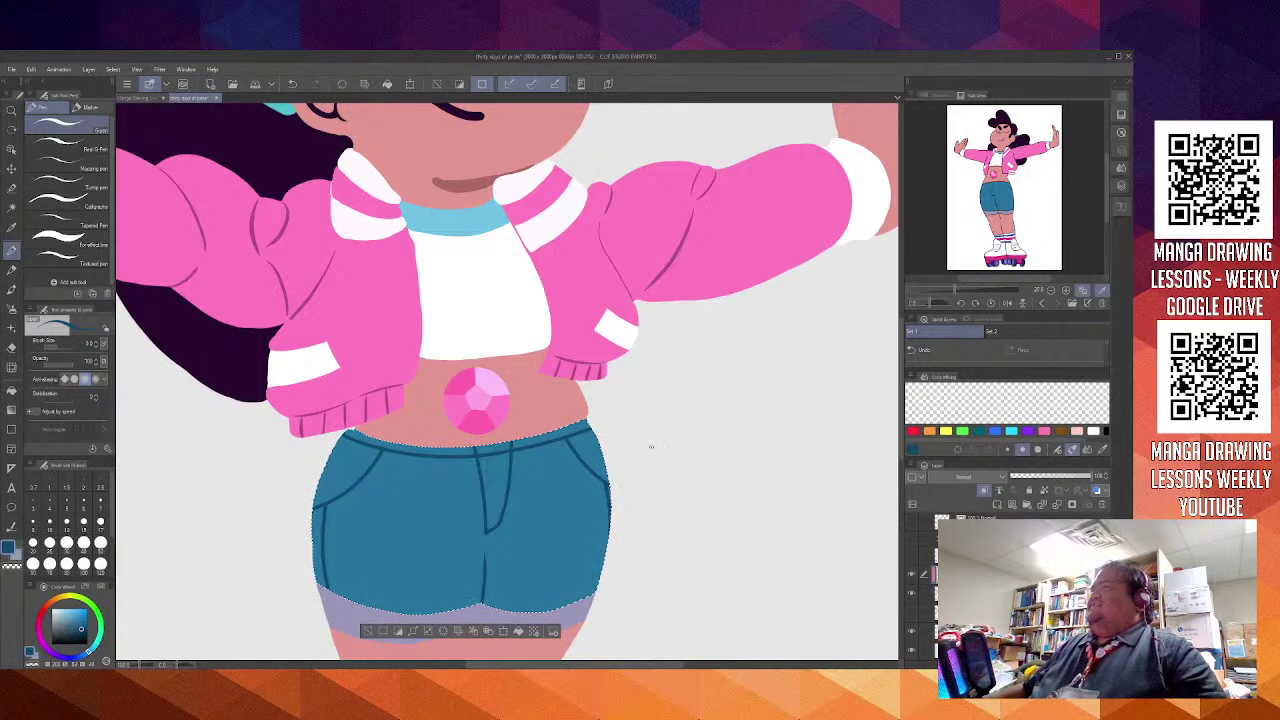
Clear the selection around the shorts
drag(685, 496, 713, 484)
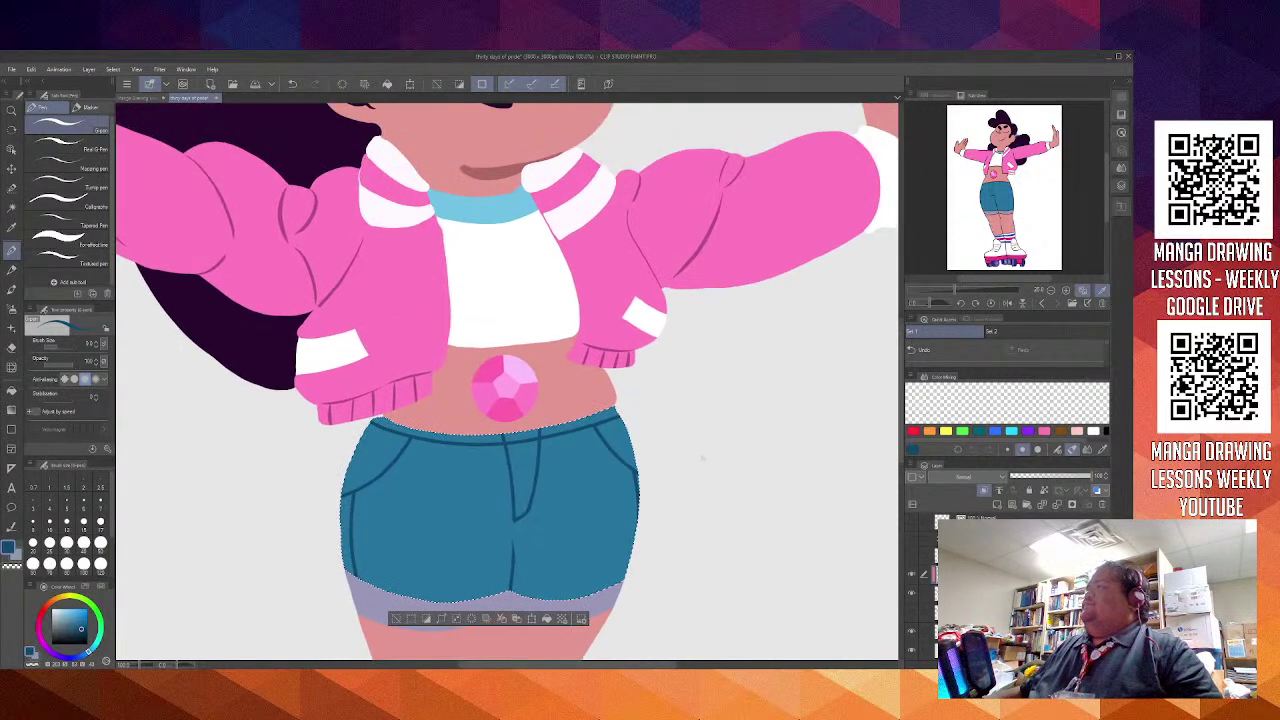
scroll(697, 451, down, 5)
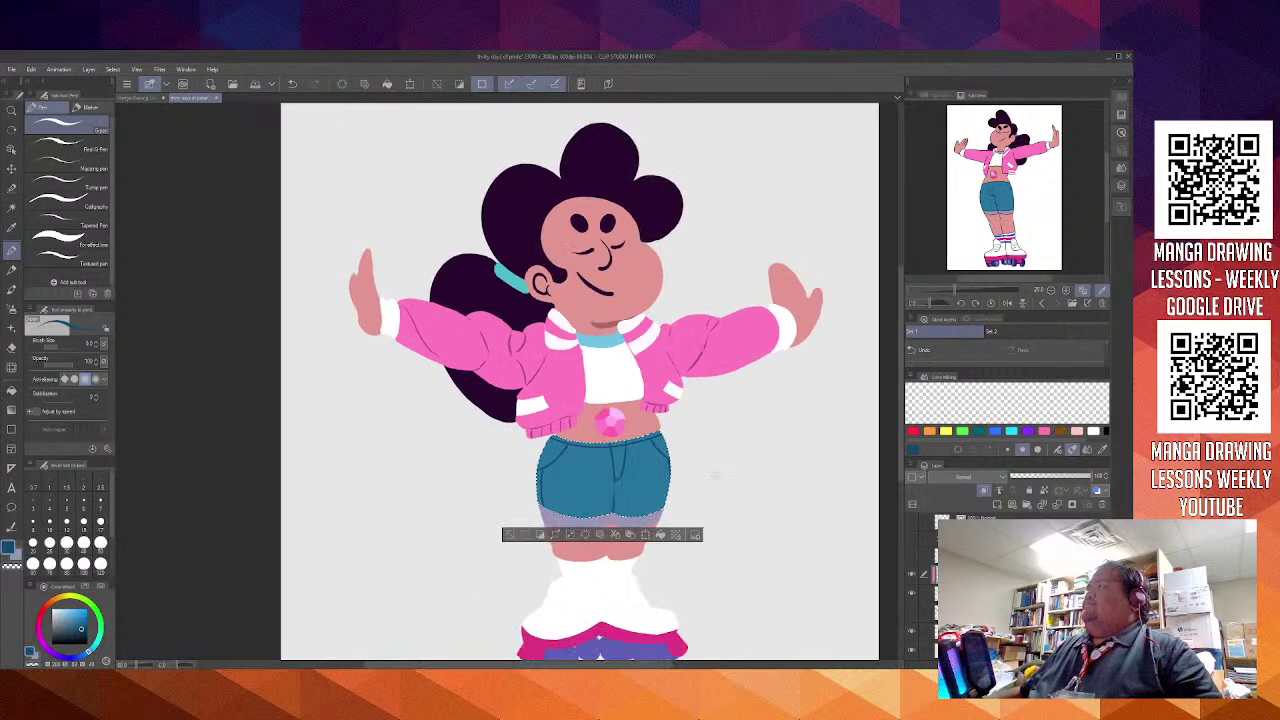
scroll(685, 428, down, 2)
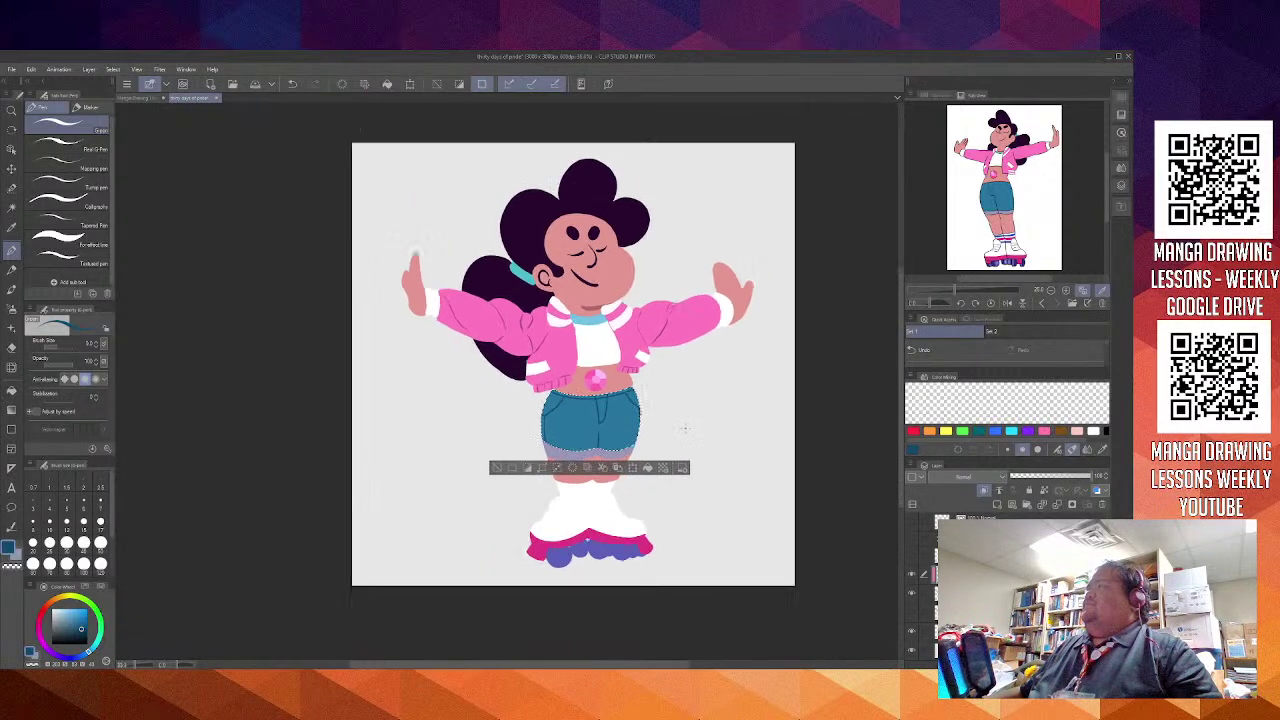
drag(705, 429, 680, 445)
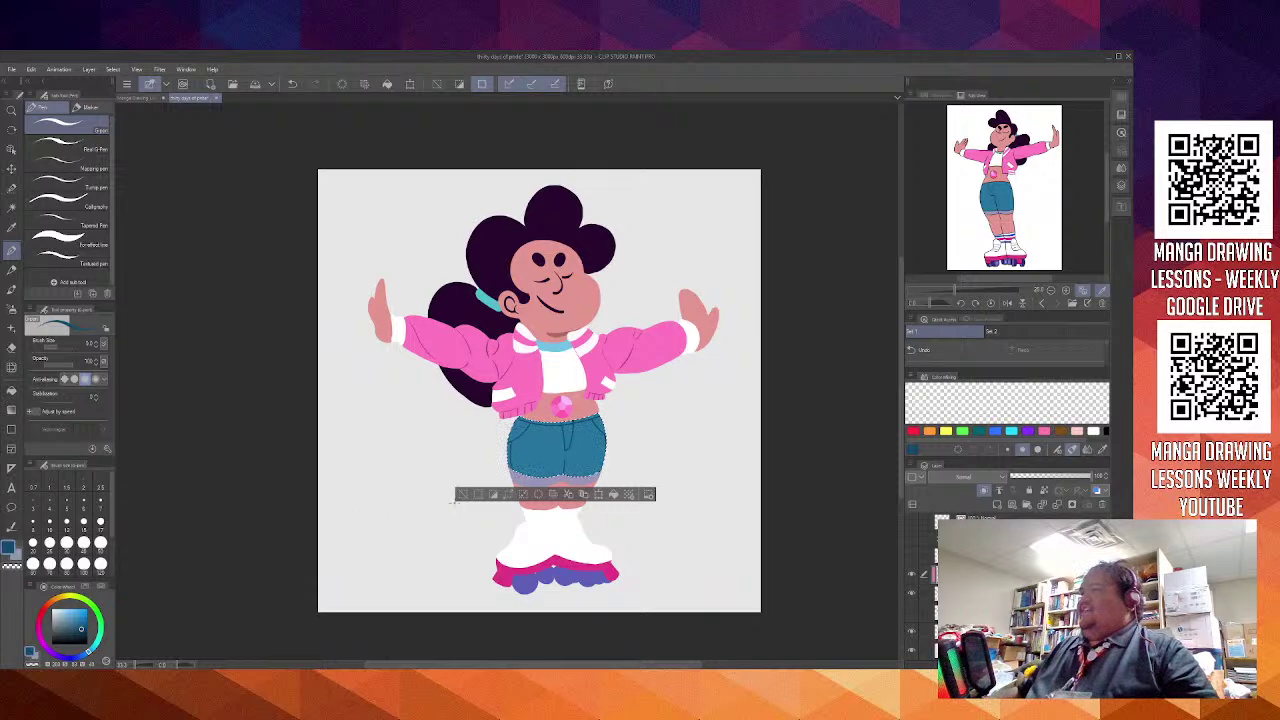
click(462, 494)
scroll(470, 322, up, 5)
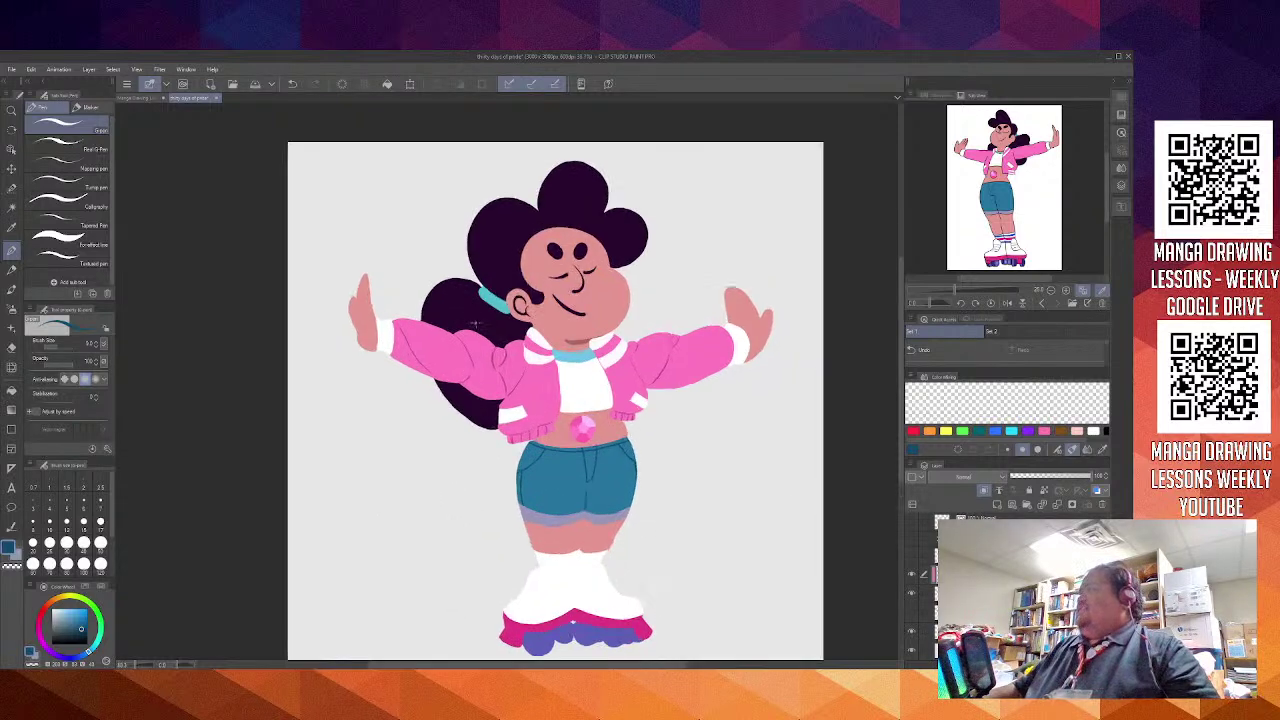
scroll(468, 325, up, 5)
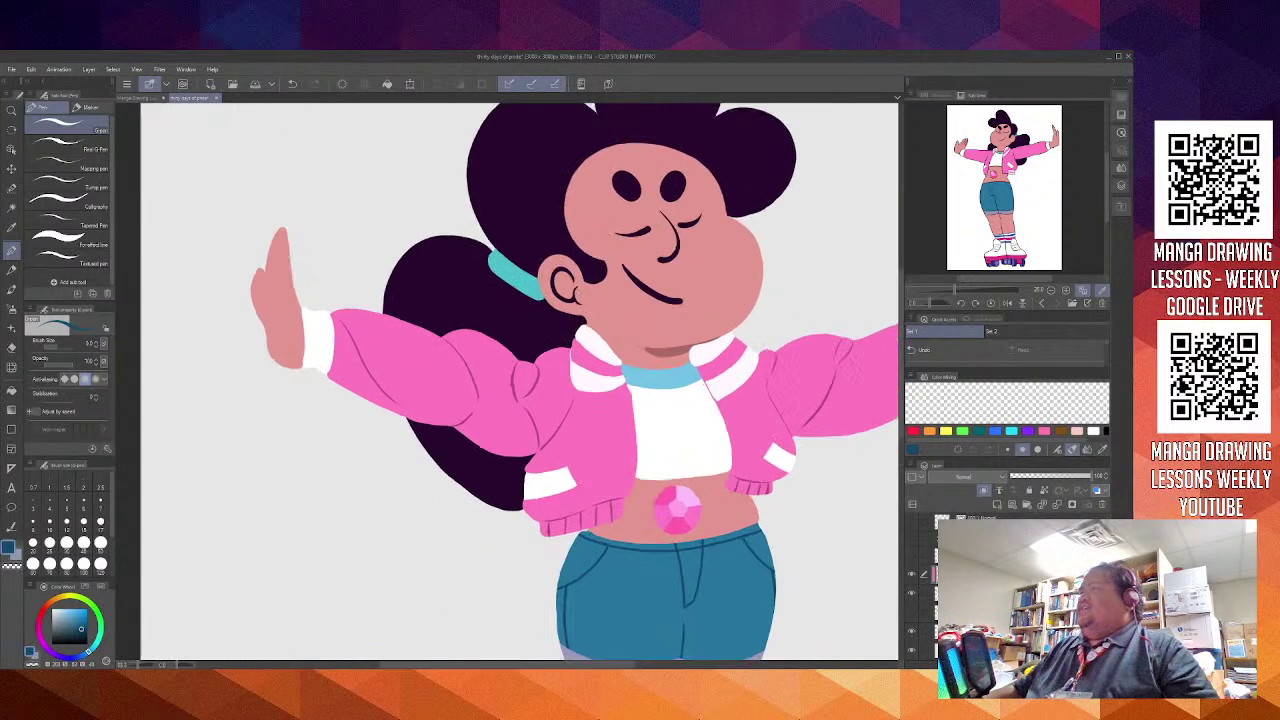
drag(583, 437, 697, 499)
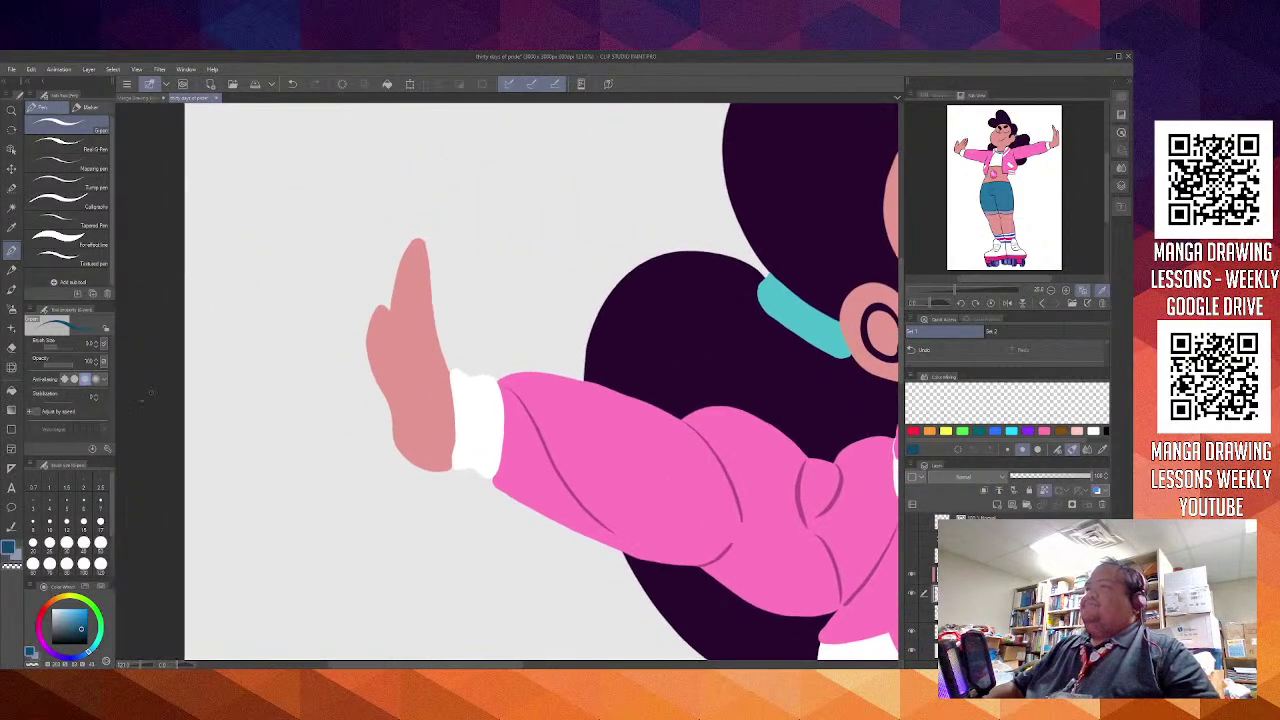
Select the hand on the outstretched left-side arm and set the pen to a darker shade of its sampled skin colour
click(11, 207)
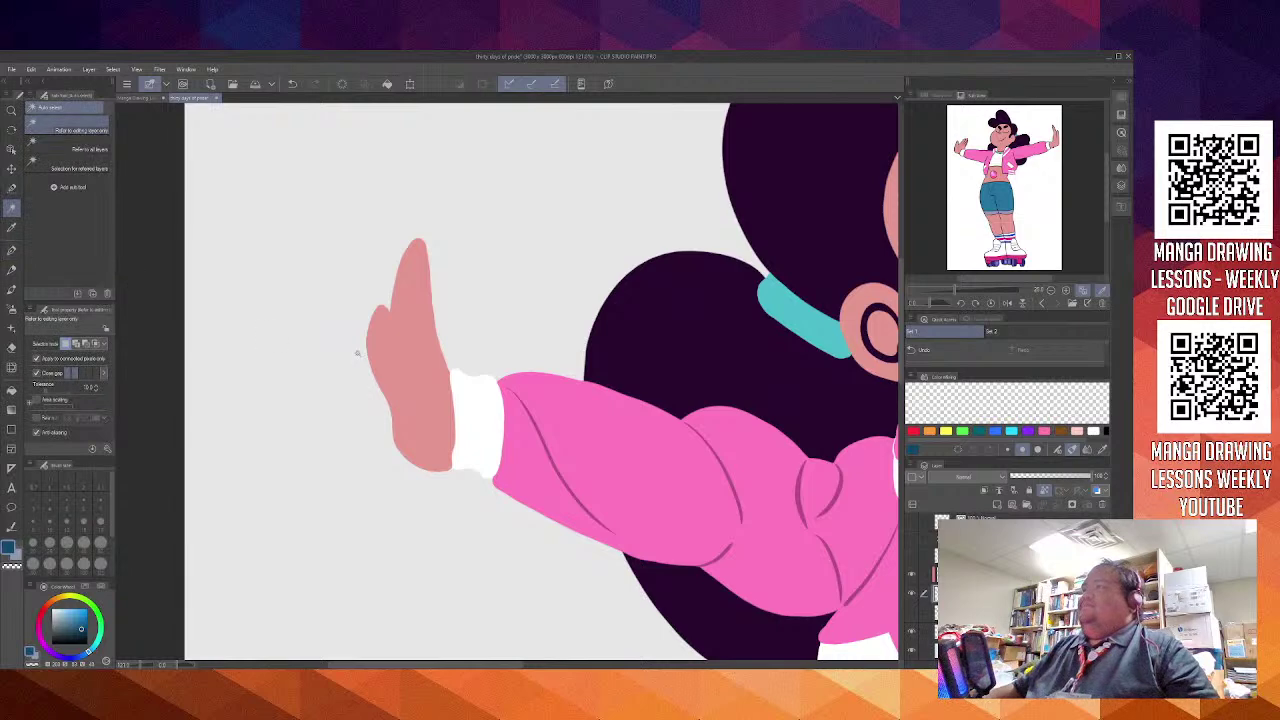
click(412, 340)
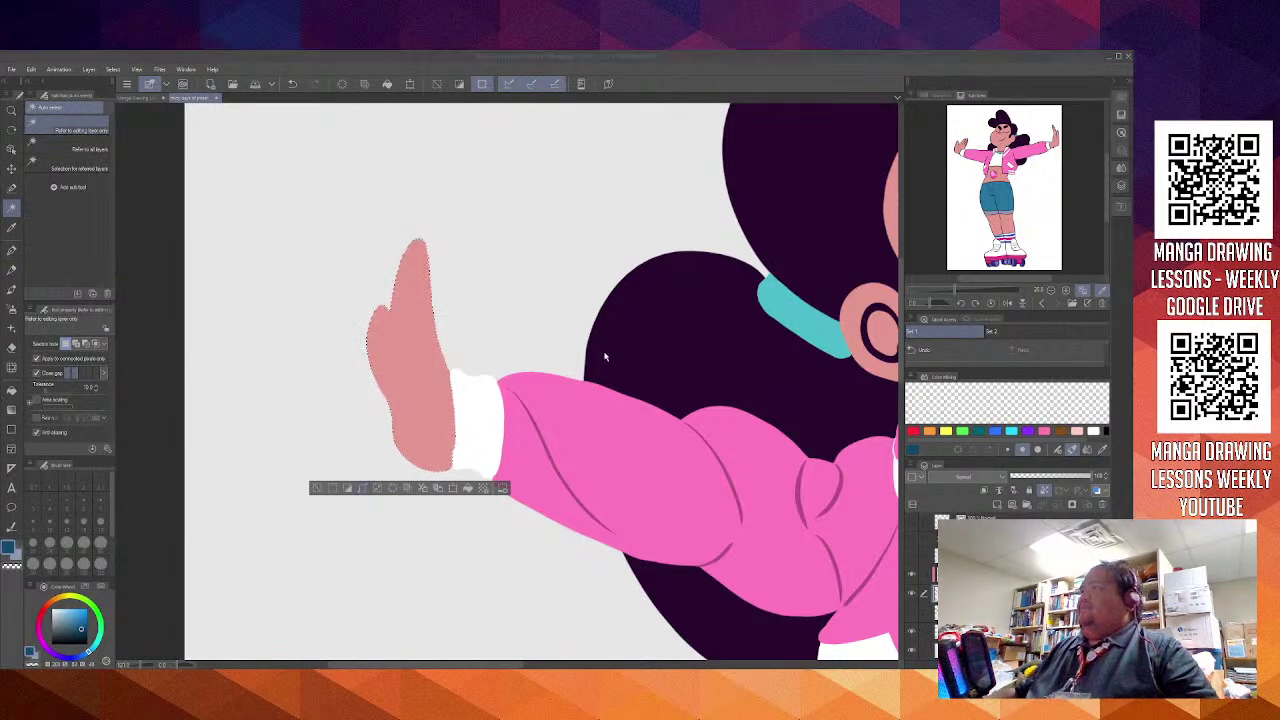
click(475, 480)
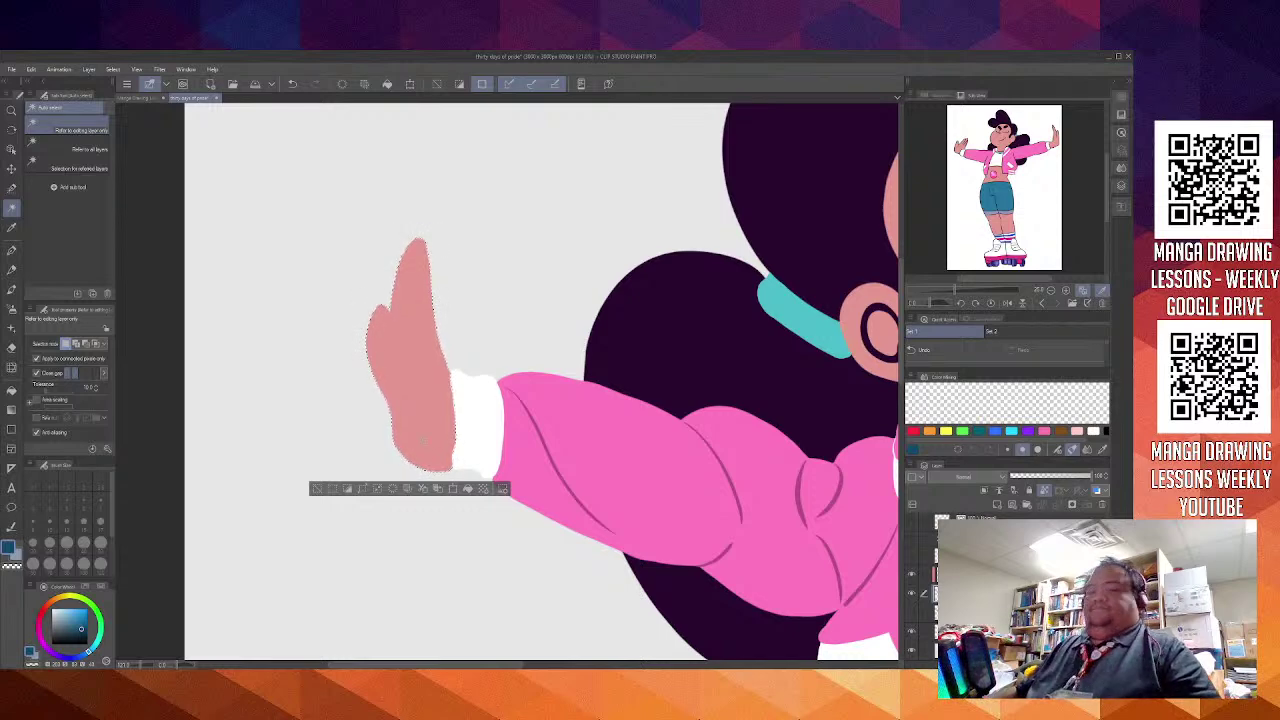
key(p)
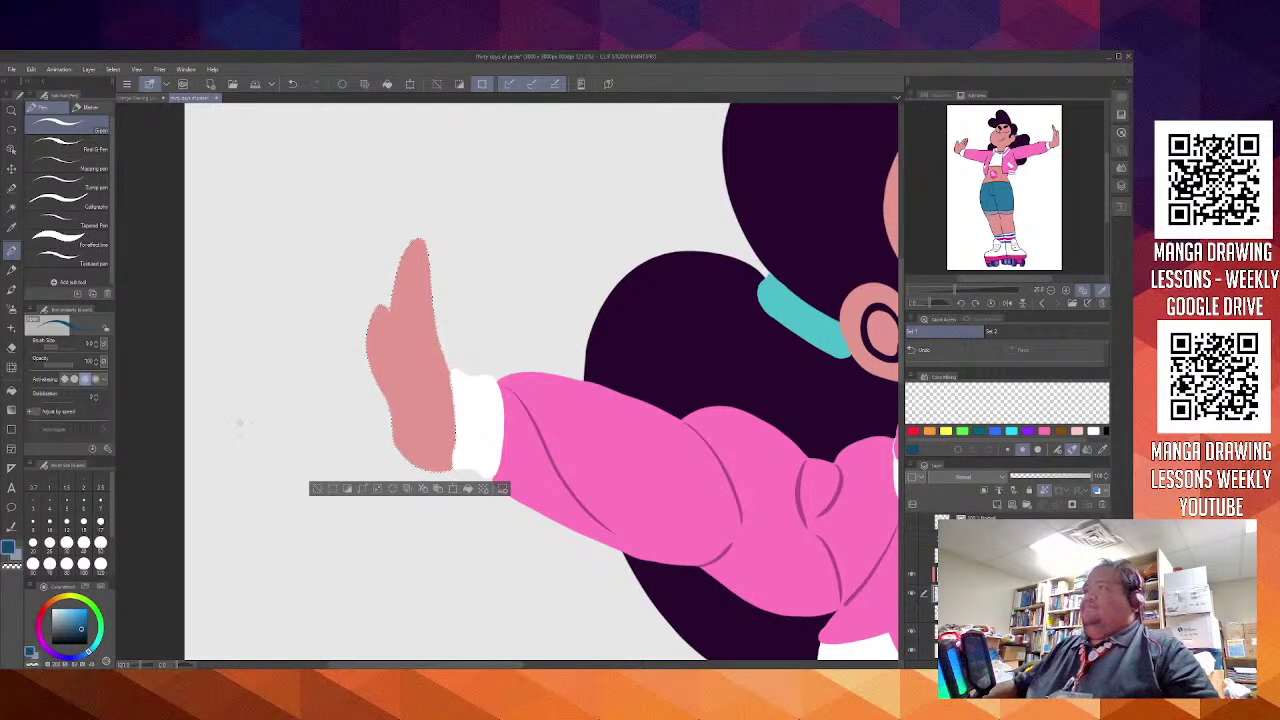
alt+click(412, 400)
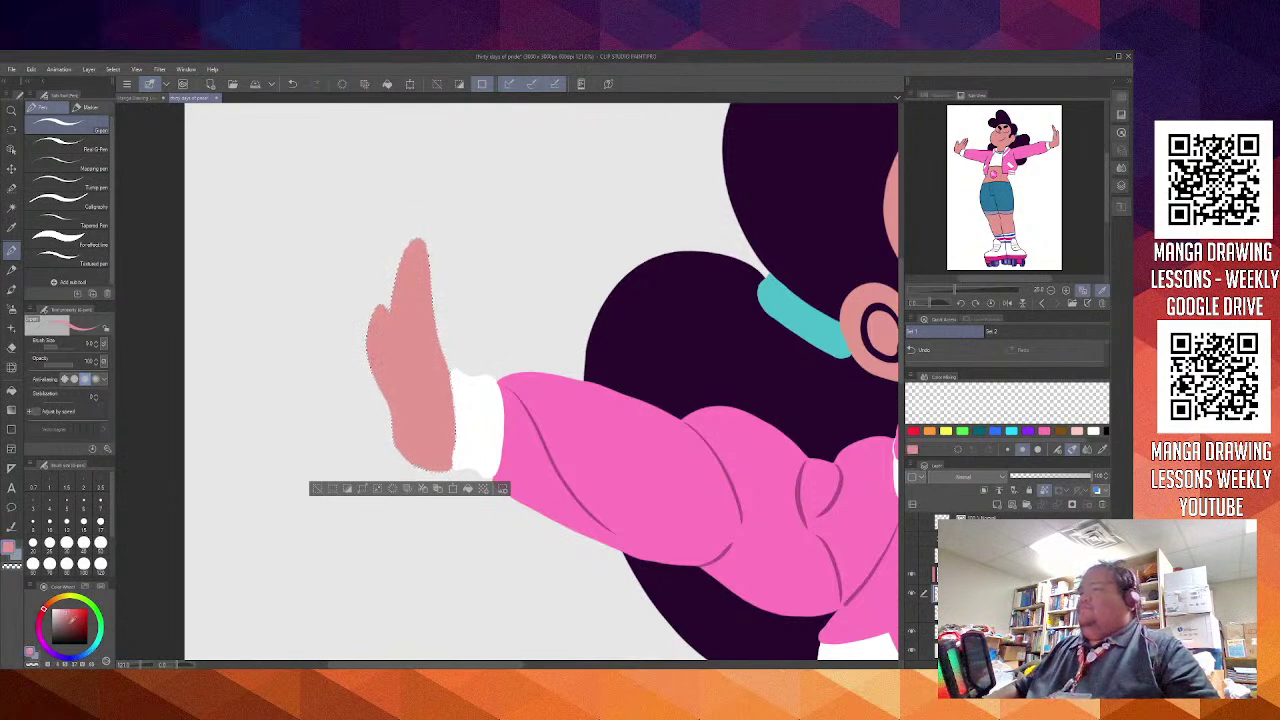
click(67, 623)
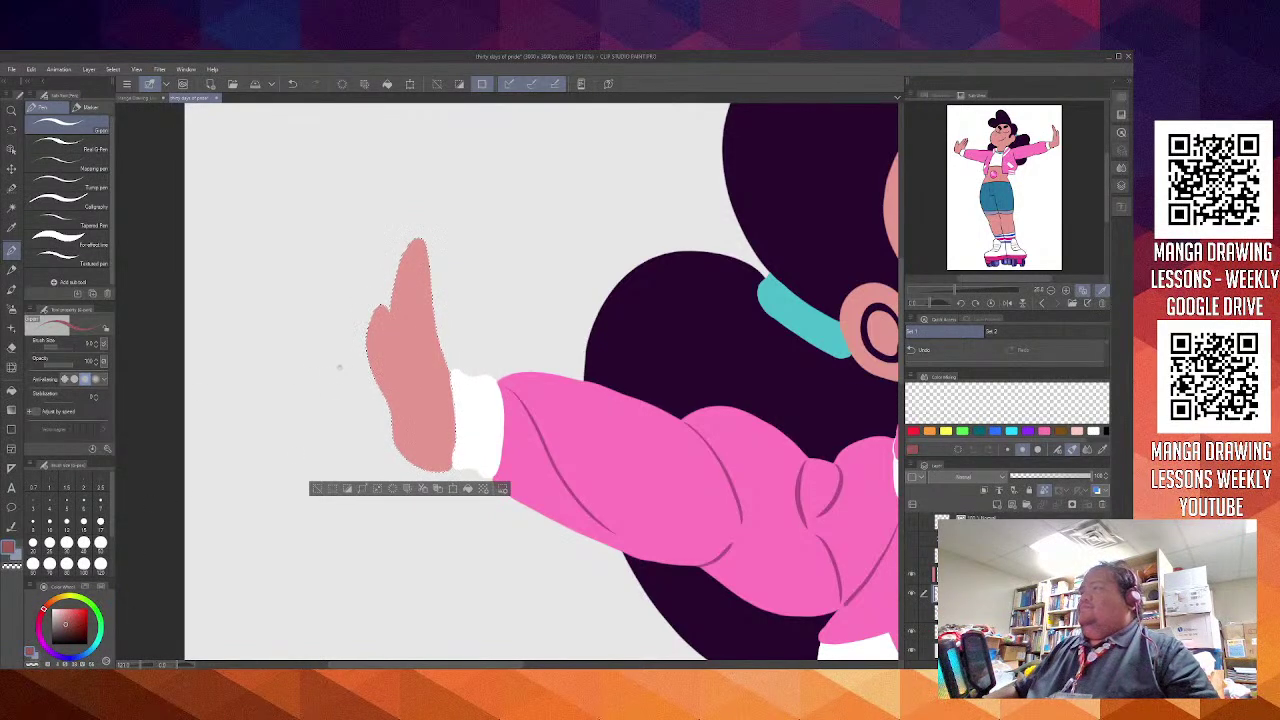
Draw a thin dark-red crease from the notch between the hand's two finger shapes, curving down into the palm
scroll(346, 361, up, 3)
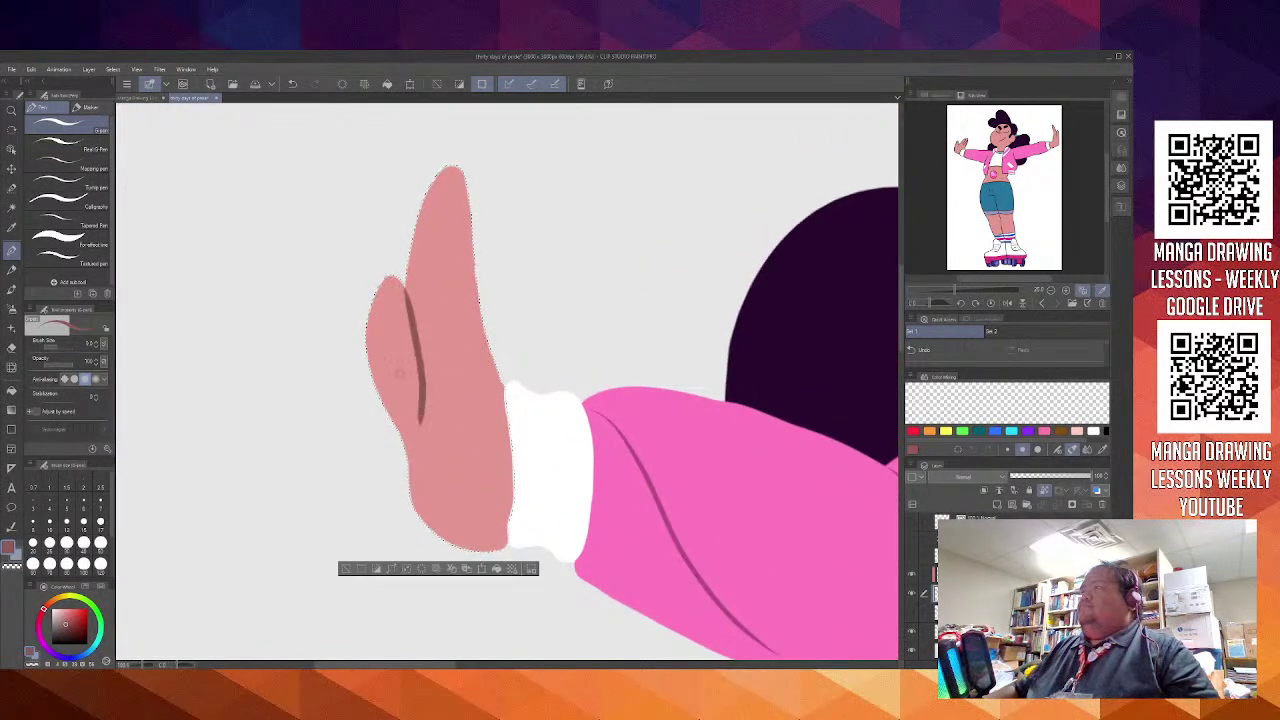
key(ctrl+z)
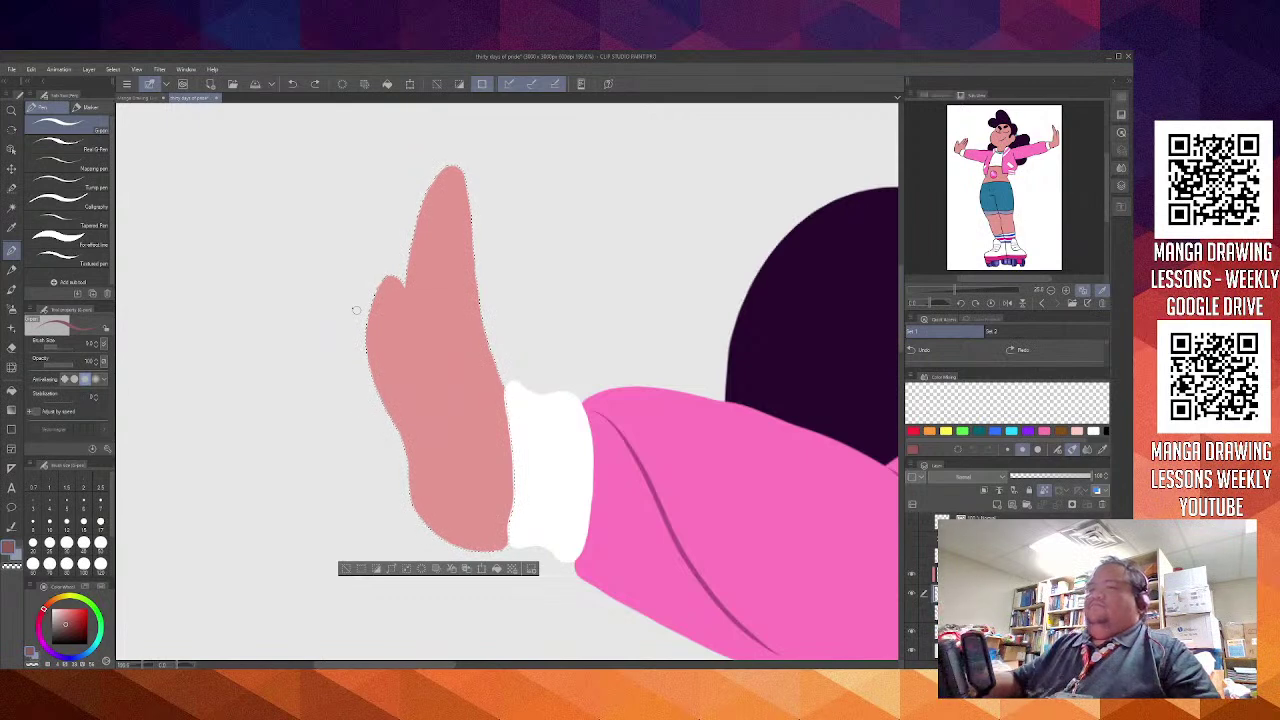
scroll(376, 312, up, 2)
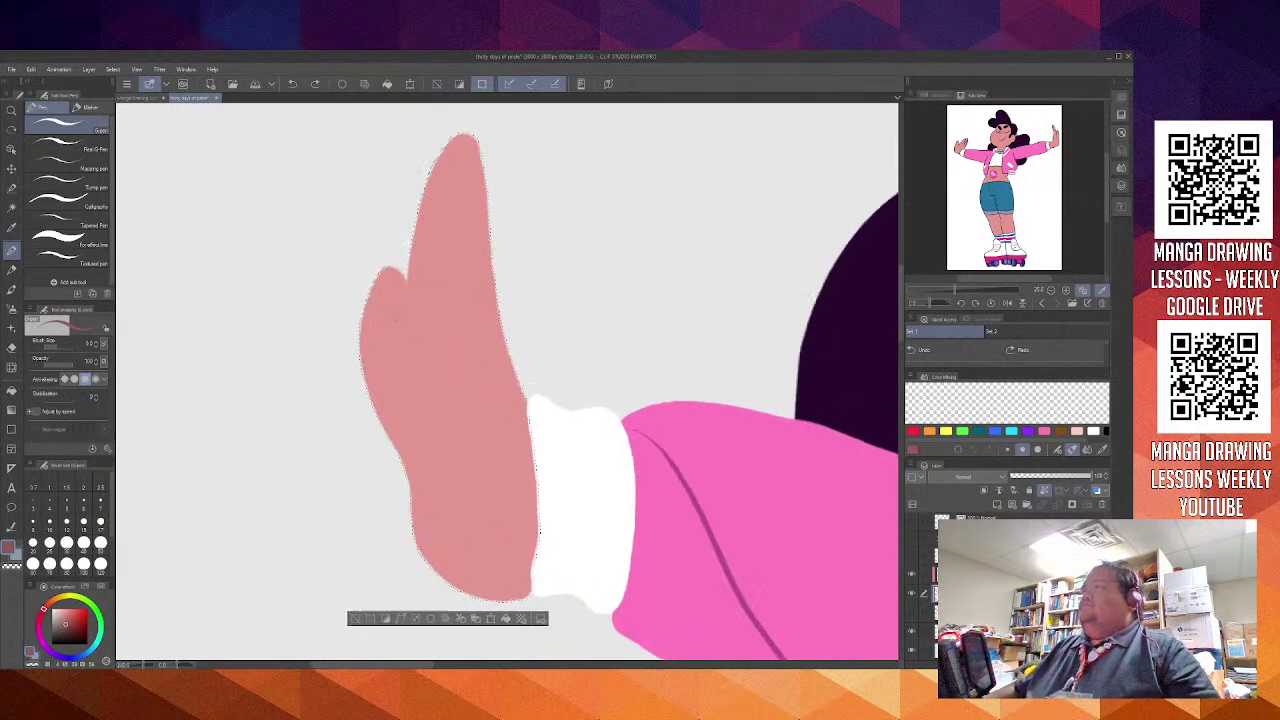
drag(417, 335, 421, 440)
key(ctrl+z)
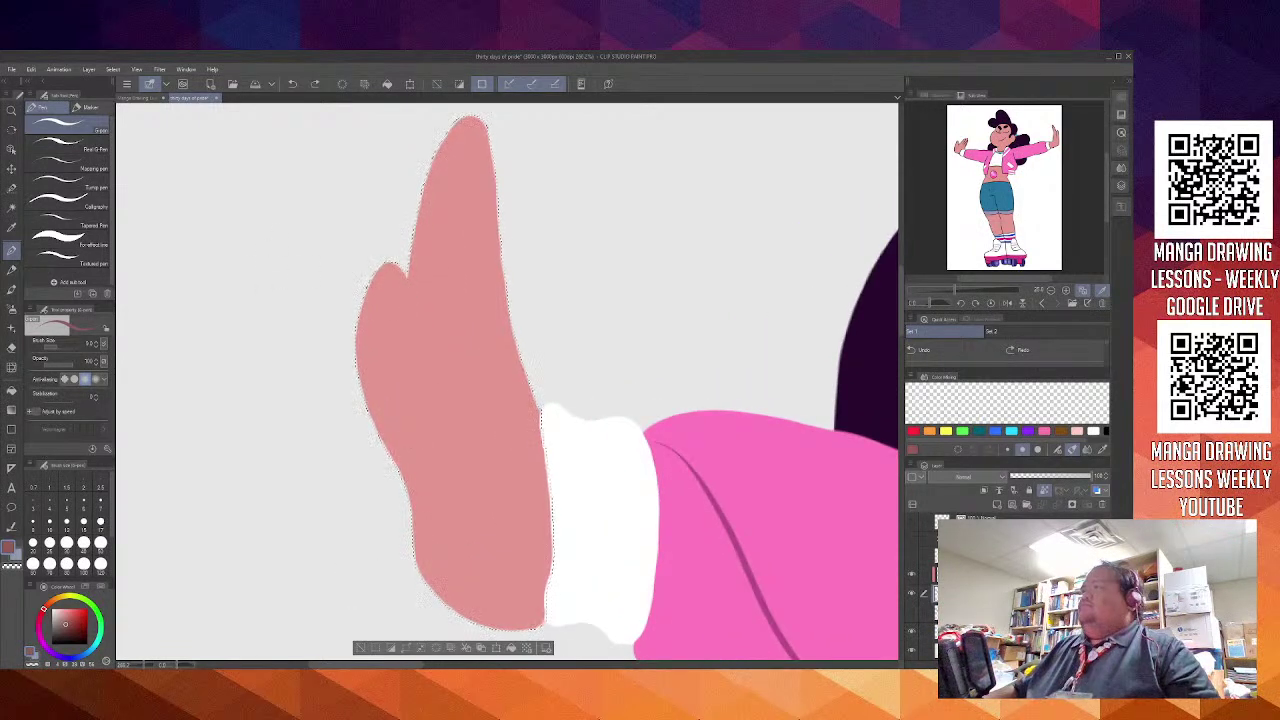
drag(408, 285, 428, 433)
drag(404, 280, 414, 374)
key(ctrl+z)
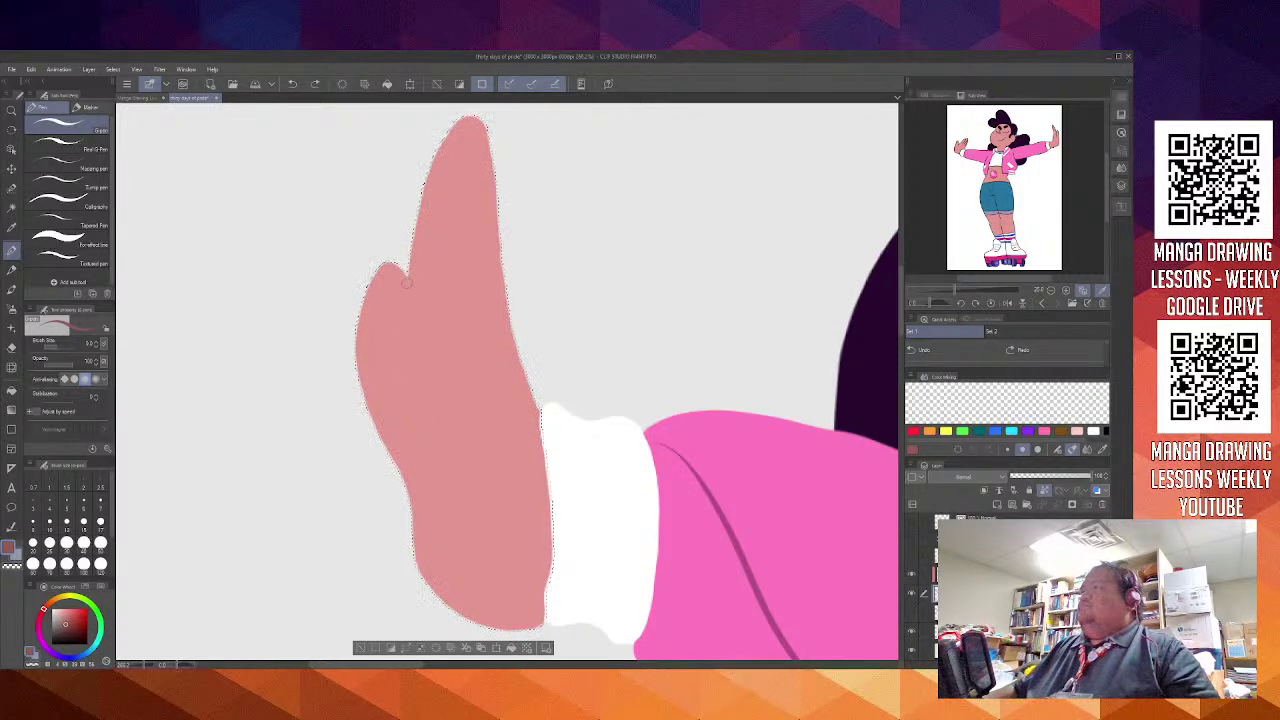
drag(407, 281, 414, 380)
key(ctrl+z)
mouse_move(408, 280)
mouse_down()
mouse_move(434, 408)
mouse_move(474, 486)
mouse_up()
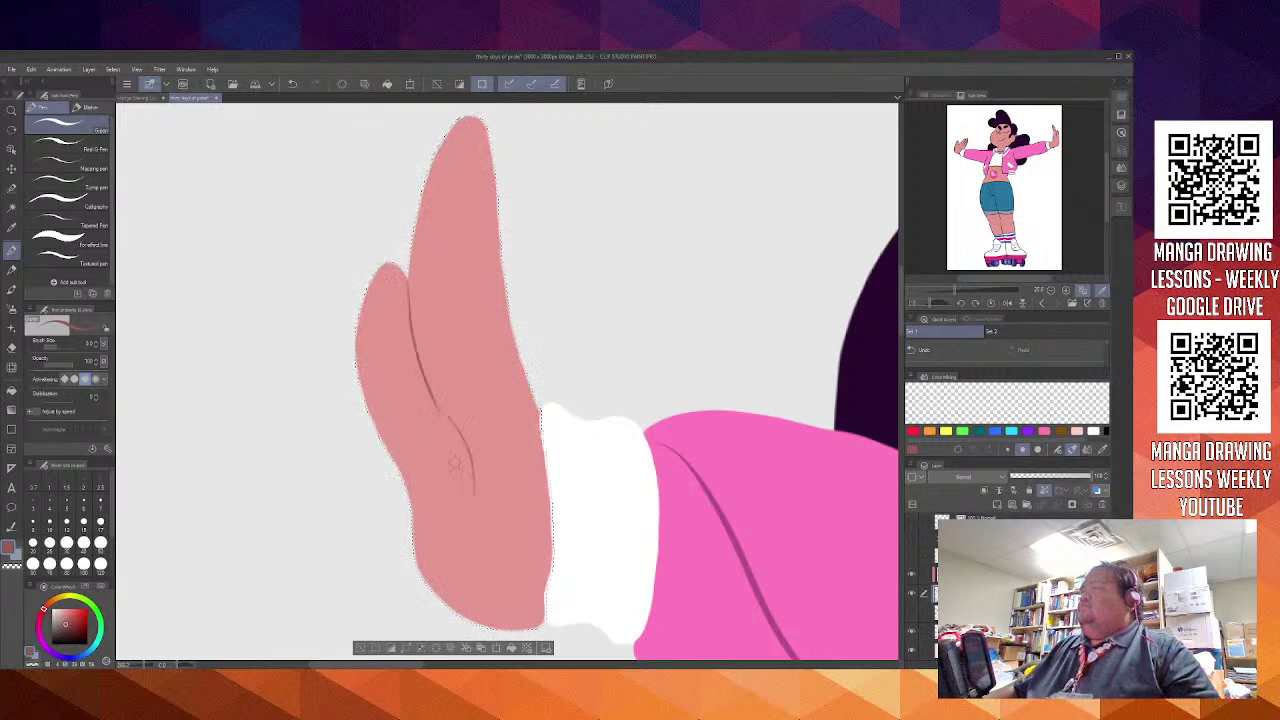
key(ctrl+z)
drag(434, 406, 478, 488)
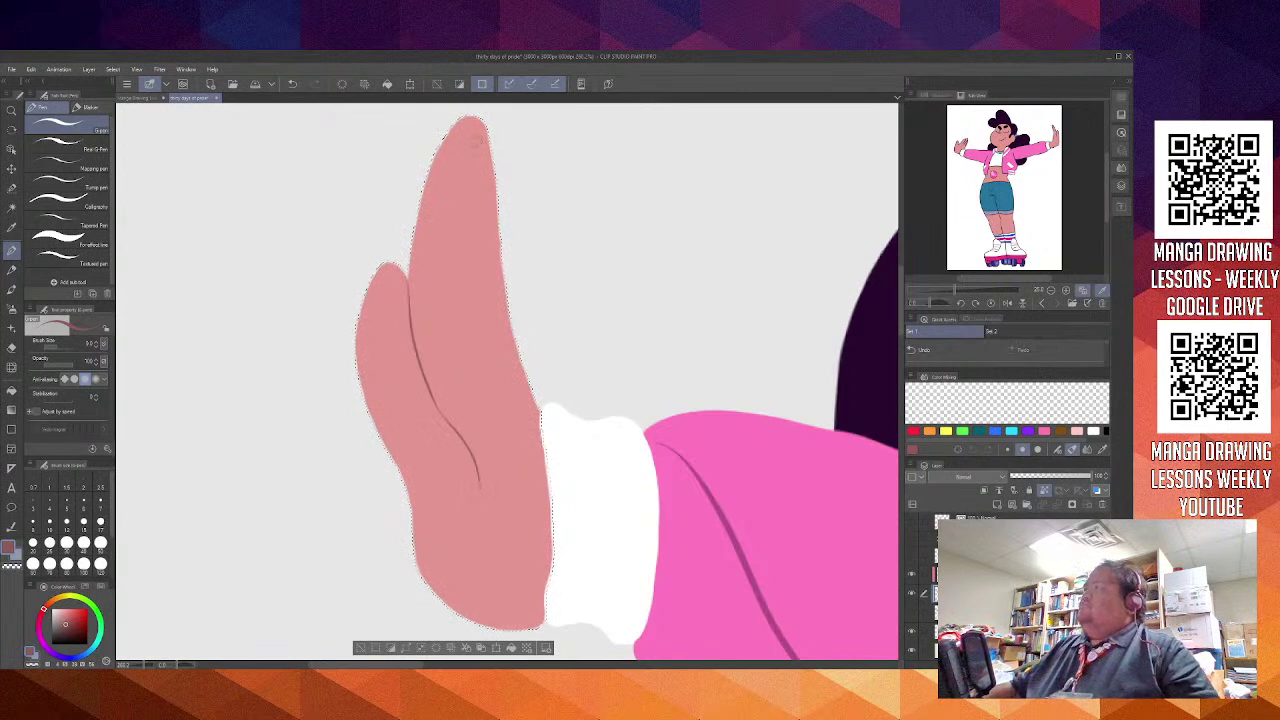
Draw a dark-red finger line from the tip of the tall finger shape down toward the middle of the hand
drag(484, 116, 474, 318)
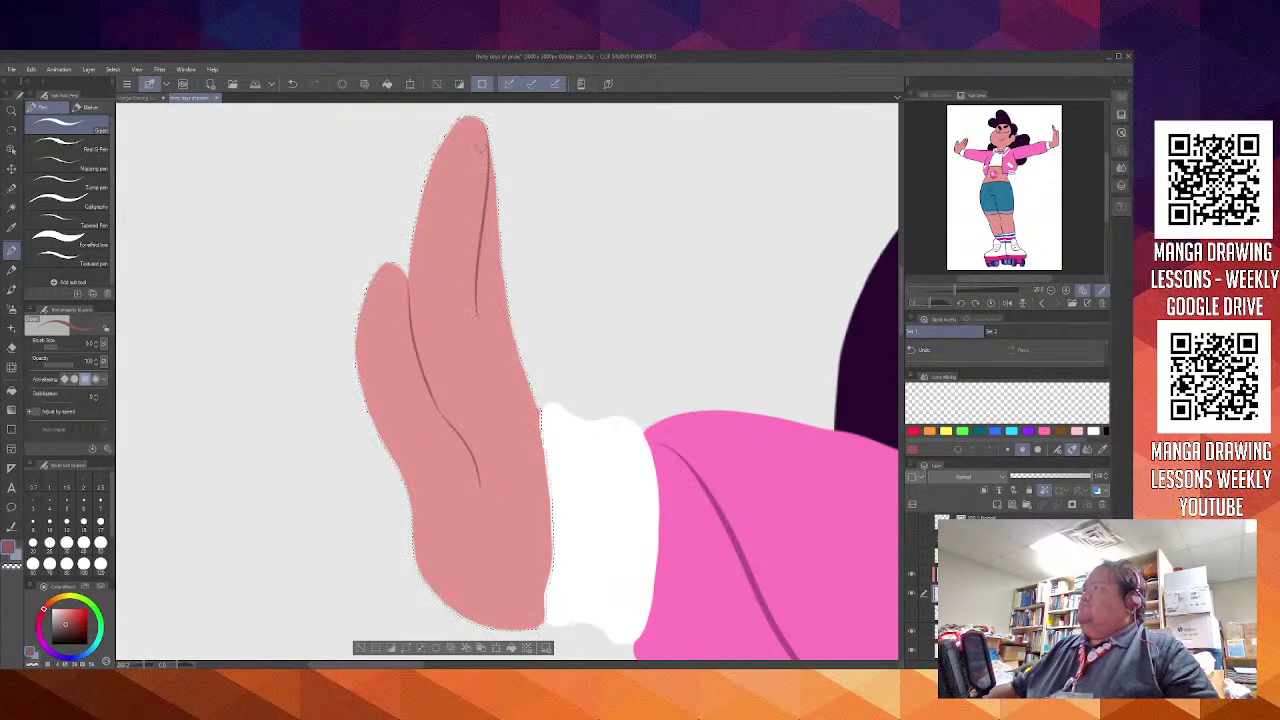
key(ctrl+z)
drag(491, 143, 478, 346)
key(ctrl+z)
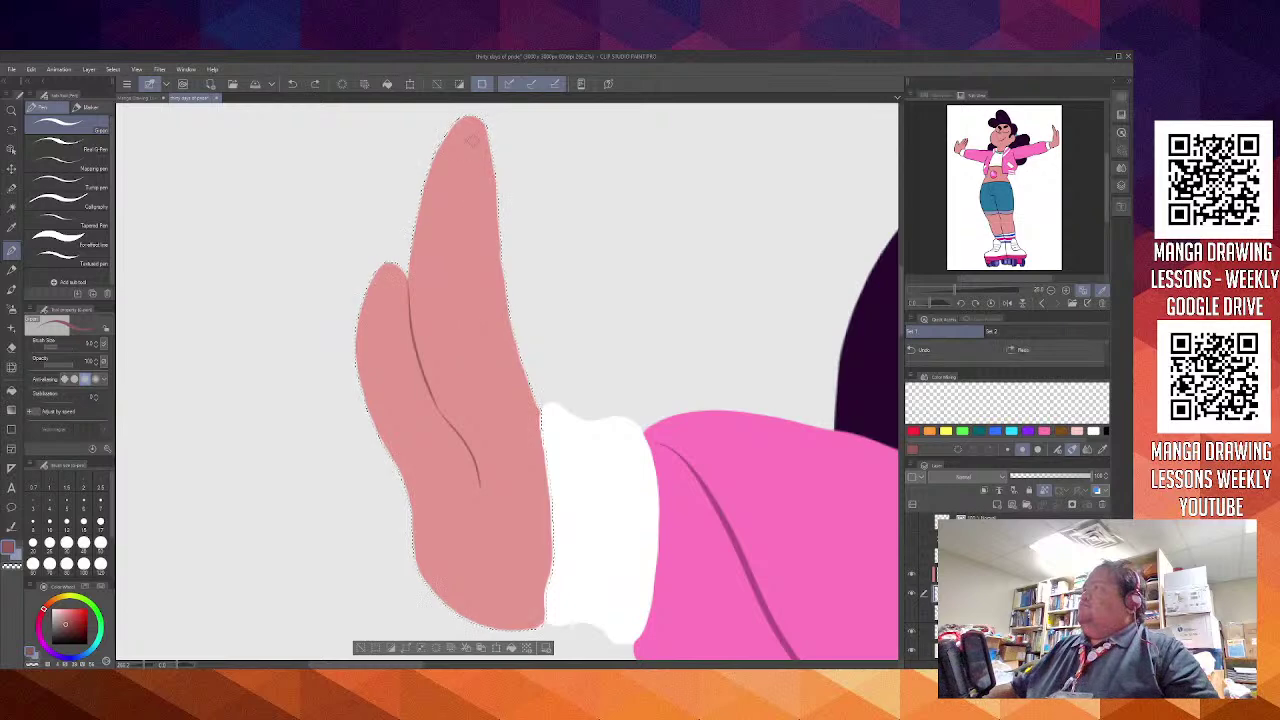
drag(471, 117, 474, 298)
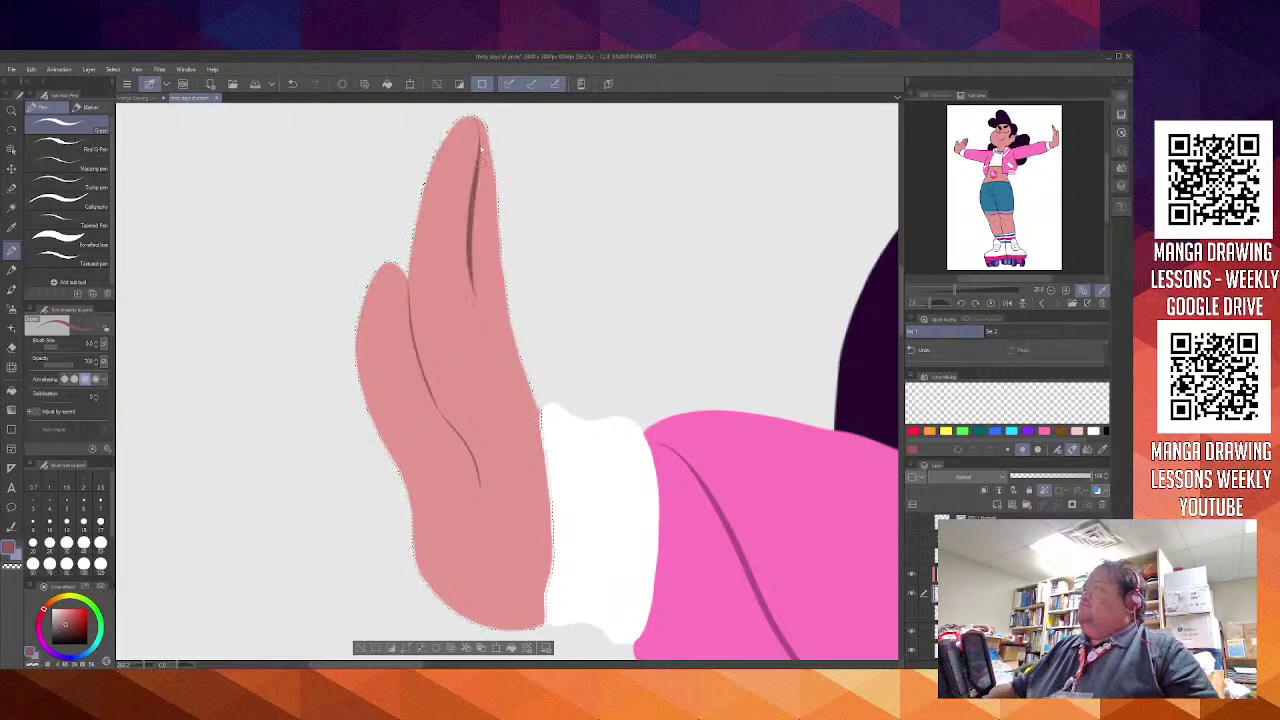
key(ctrl+z)
drag(476, 146, 488, 345)
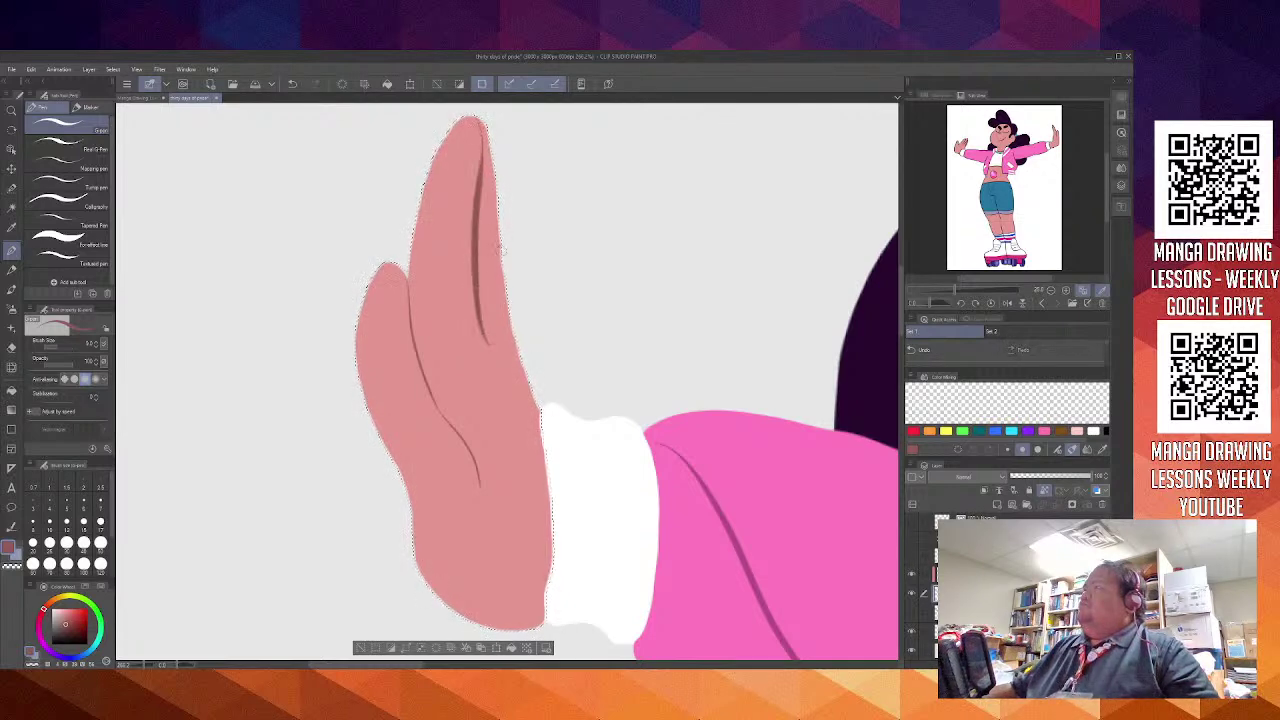
Try to add a short dark stroke along the hand's inner edge above the white cuff
drag(503, 283, 515, 348)
key(ctrl+z)
mouse_move(501, 263)
mouse_down()
mouse_move(511, 343)
mouse_move(501, 256)
mouse_up()
key(ctrl+z)
key(ctrl+z)
drag(510, 337, 505, 241)
key(ctrl+z)
drag(509, 366, 505, 318)
key(ctrl+z)
drag(502, 272, 517, 357)
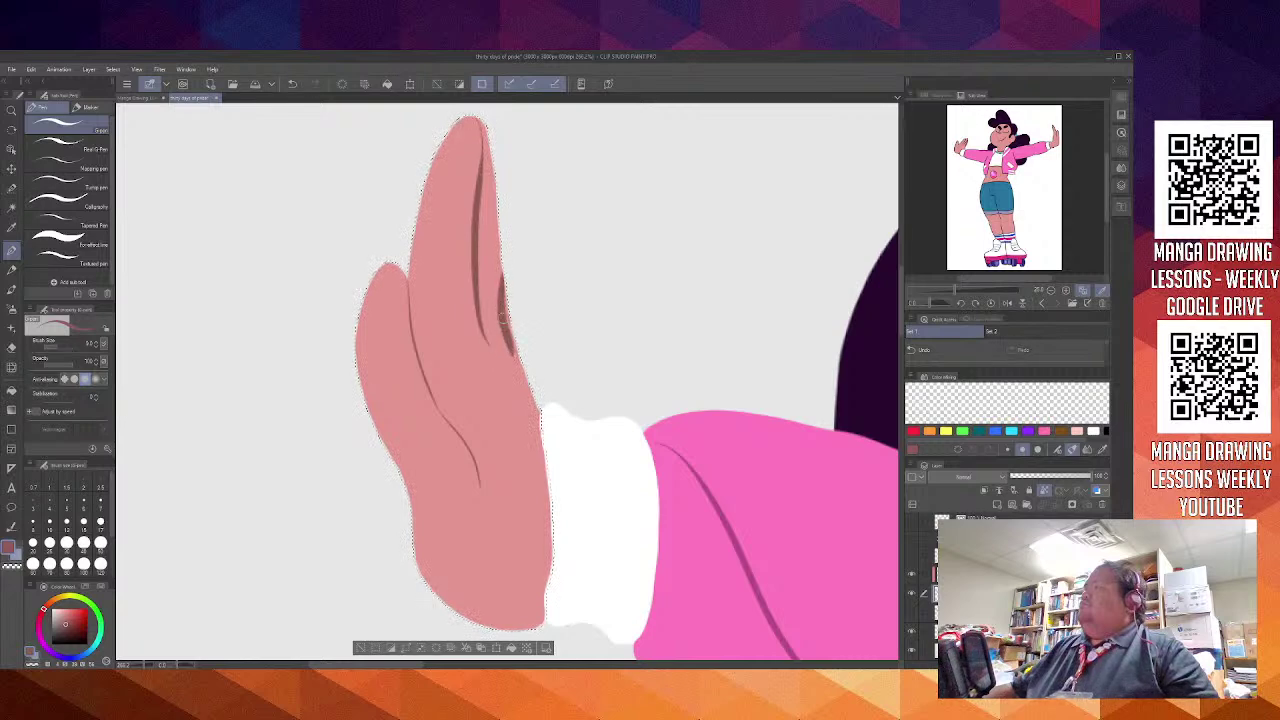
key(ctrl+z)
drag(499, 253, 517, 353)
key(ctrl+z)
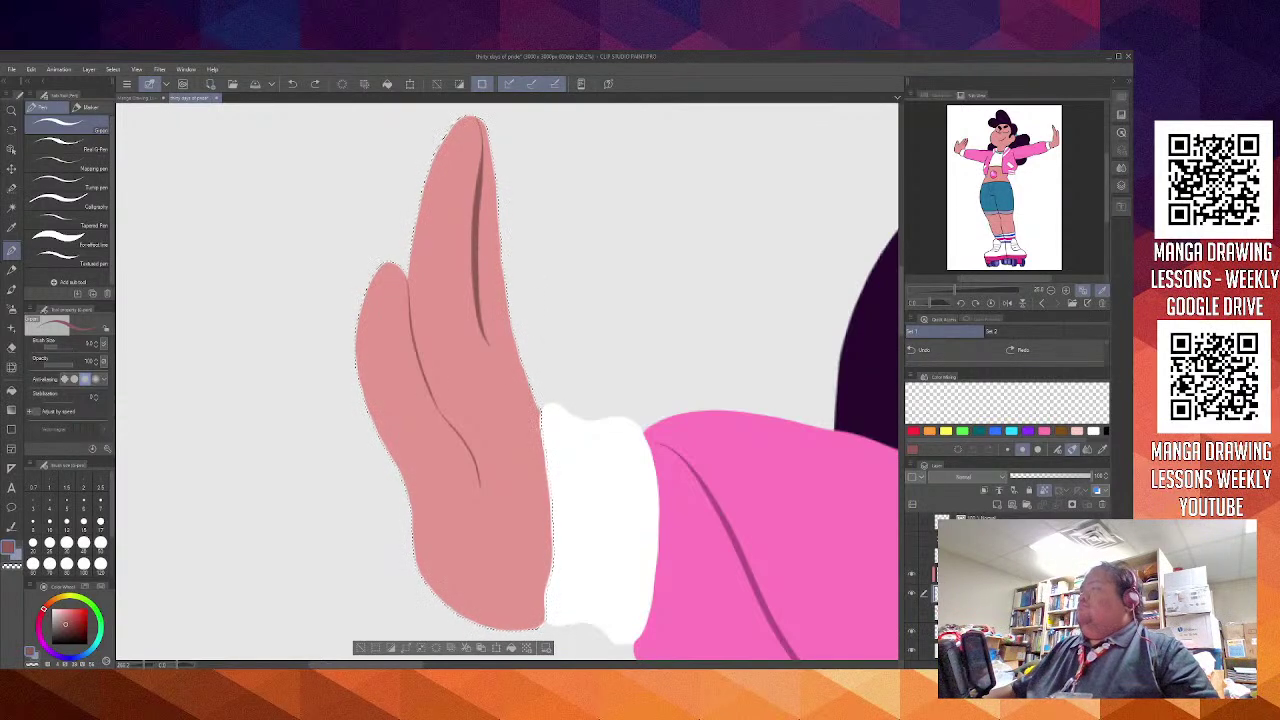
Try to thicken the palm crease with additional dark strokes from the notch downward
scroll(430, 329, up, 2)
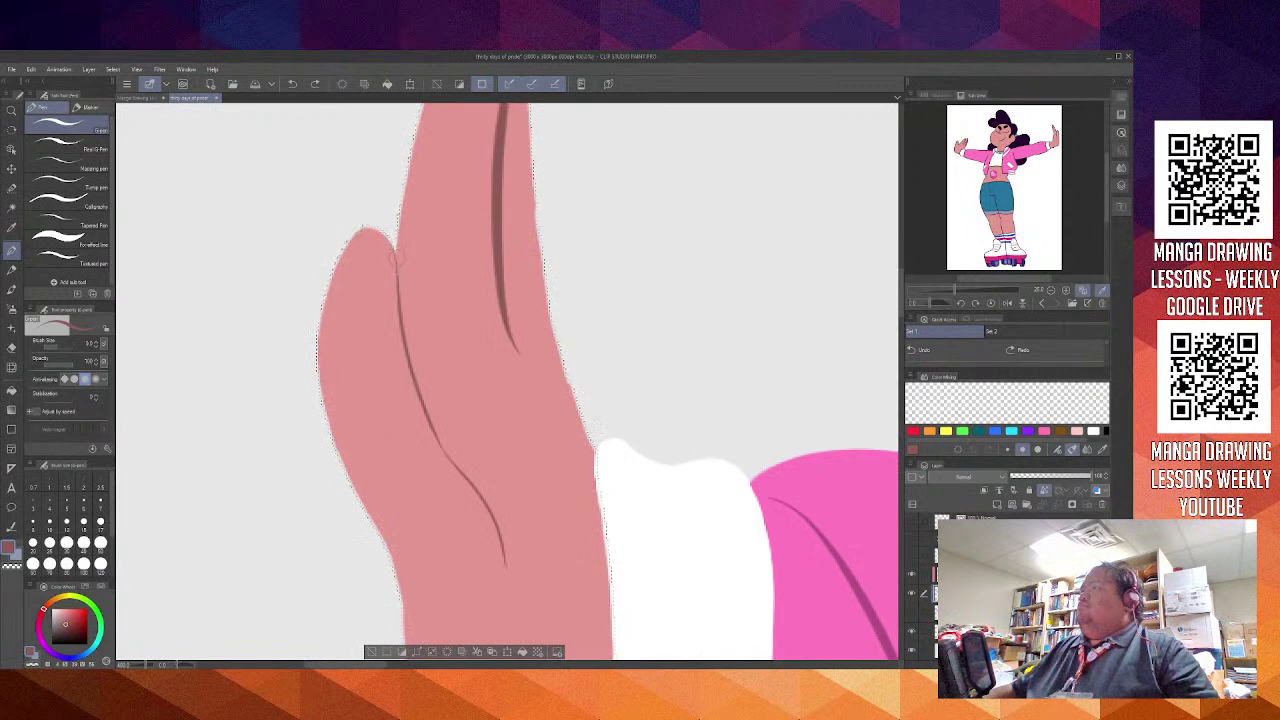
drag(397, 261, 415, 389)
key(ctrl+z)
drag(398, 266, 422, 390)
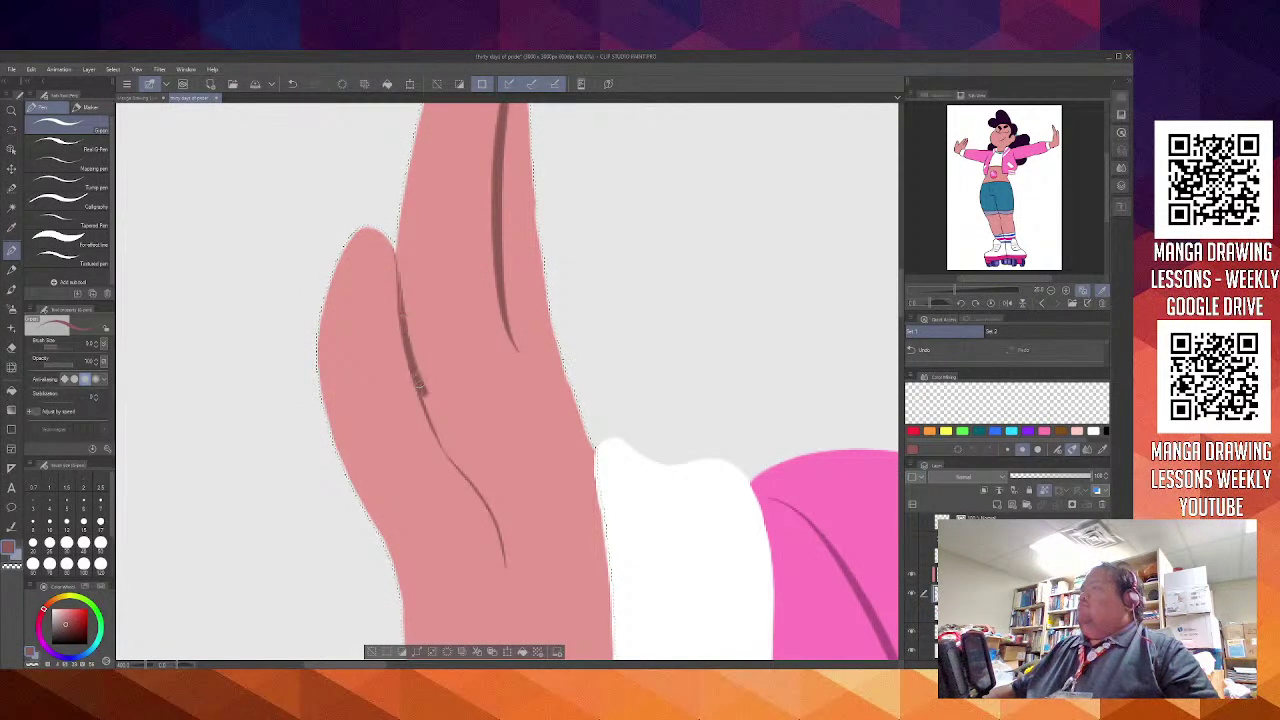
key(ctrl+z)
drag(398, 260, 432, 405)
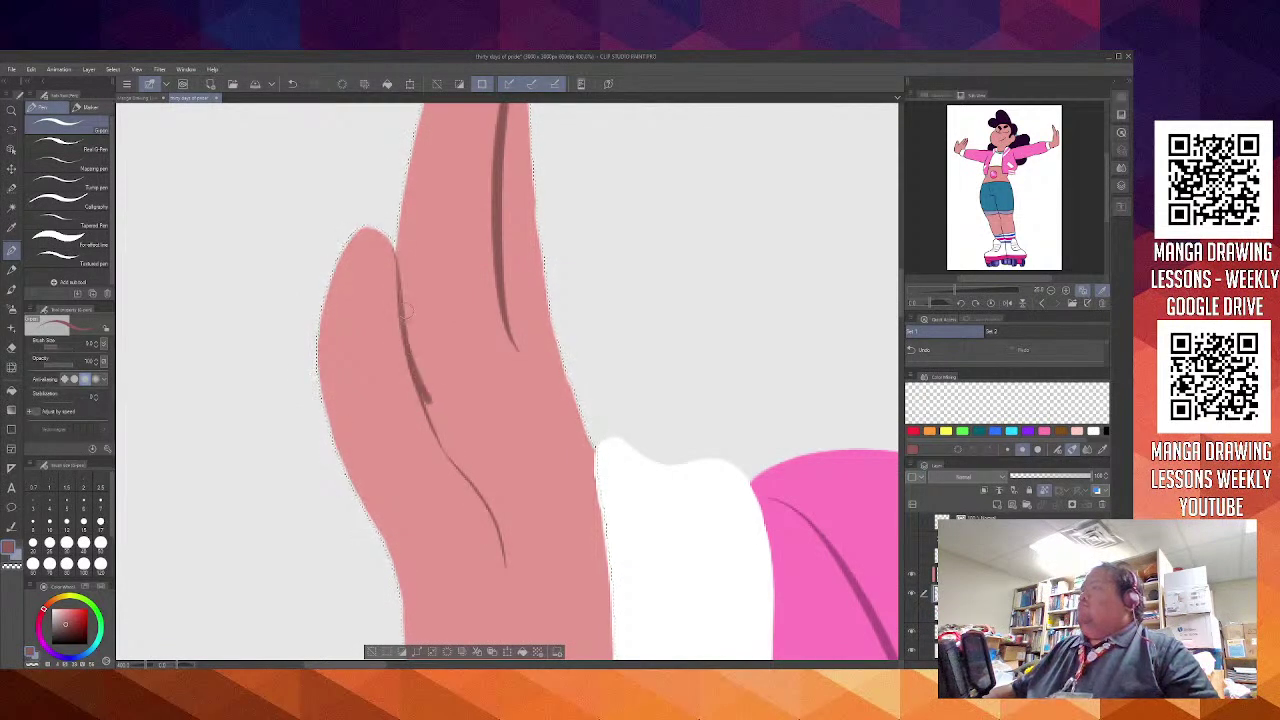
key(ctrl+z)
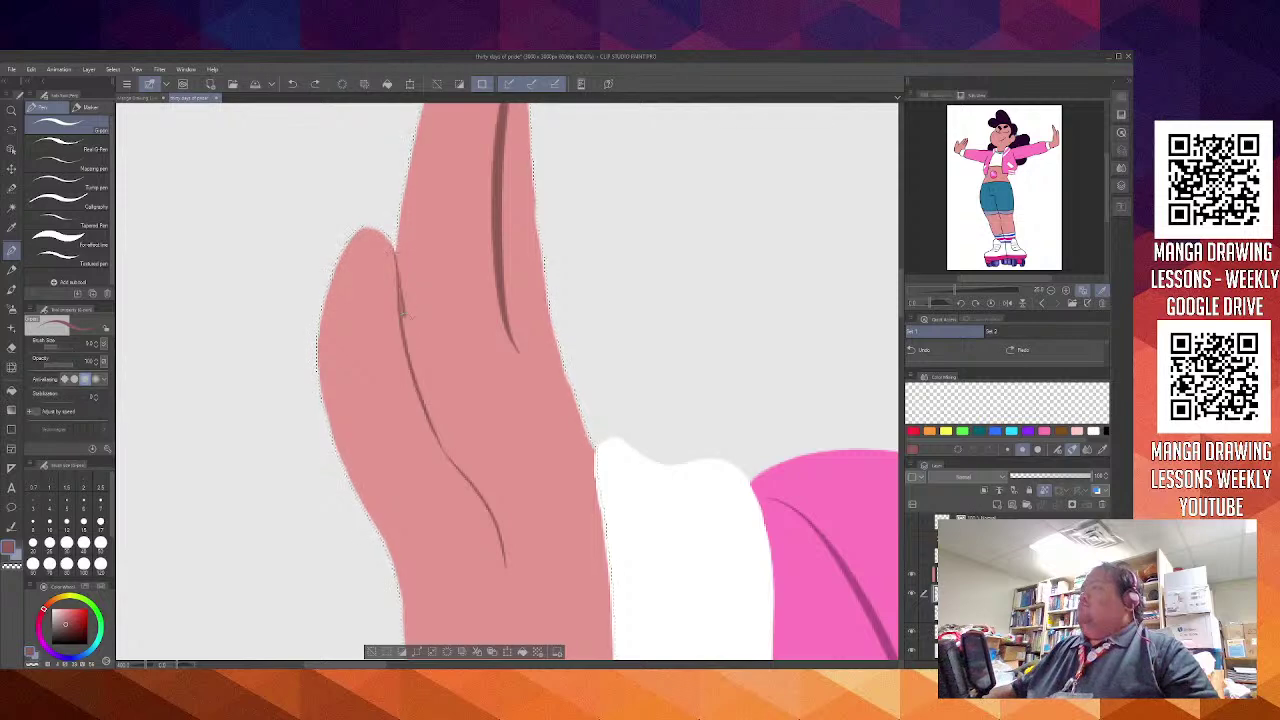
drag(401, 313, 438, 446)
key(ctrl+z)
drag(400, 314, 450, 441)
key(ctrl+z)
key(ctrl+z)
key(ctrl+z)
key(ctrl+z)
drag(404, 330, 404, 325)
key(ctrl+z)
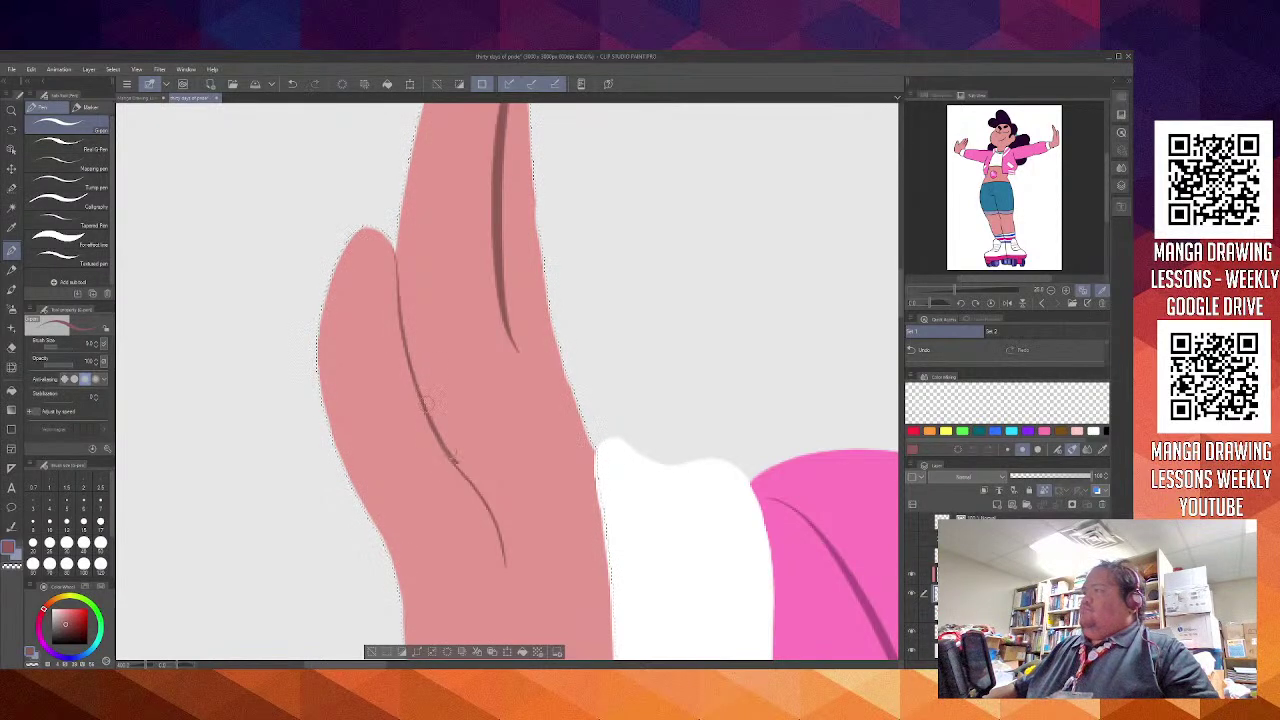
Try to trim the lower end of the palm crease with the transparent pen
scroll(417, 364, down, 7)
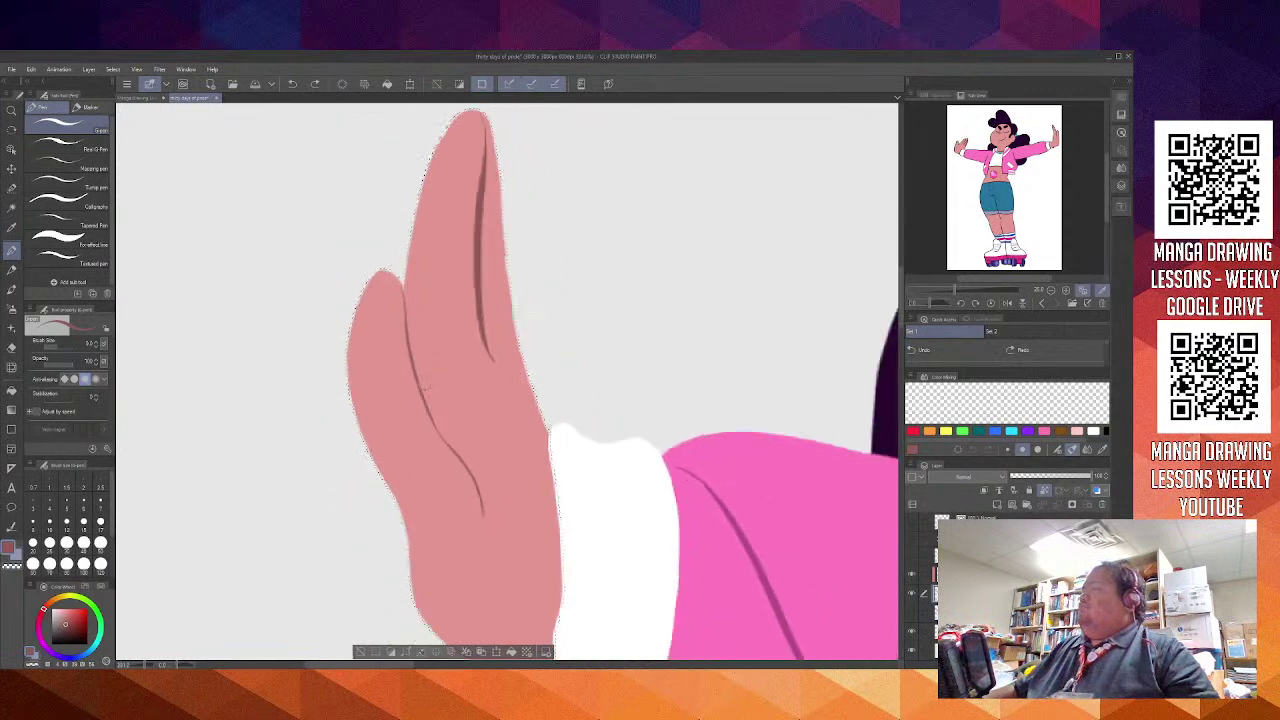
scroll(416, 363, down, 2)
scroll(459, 451, up, 5)
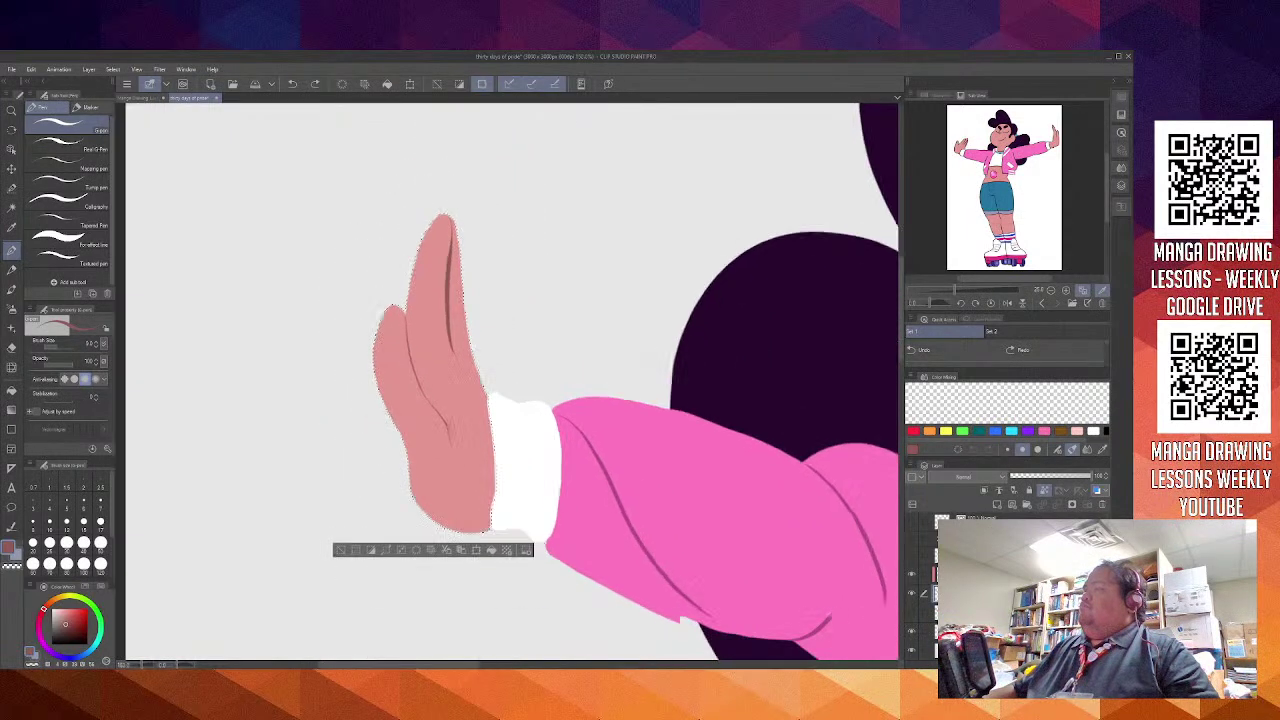
drag(436, 457, 401, 525)
click(461, 463)
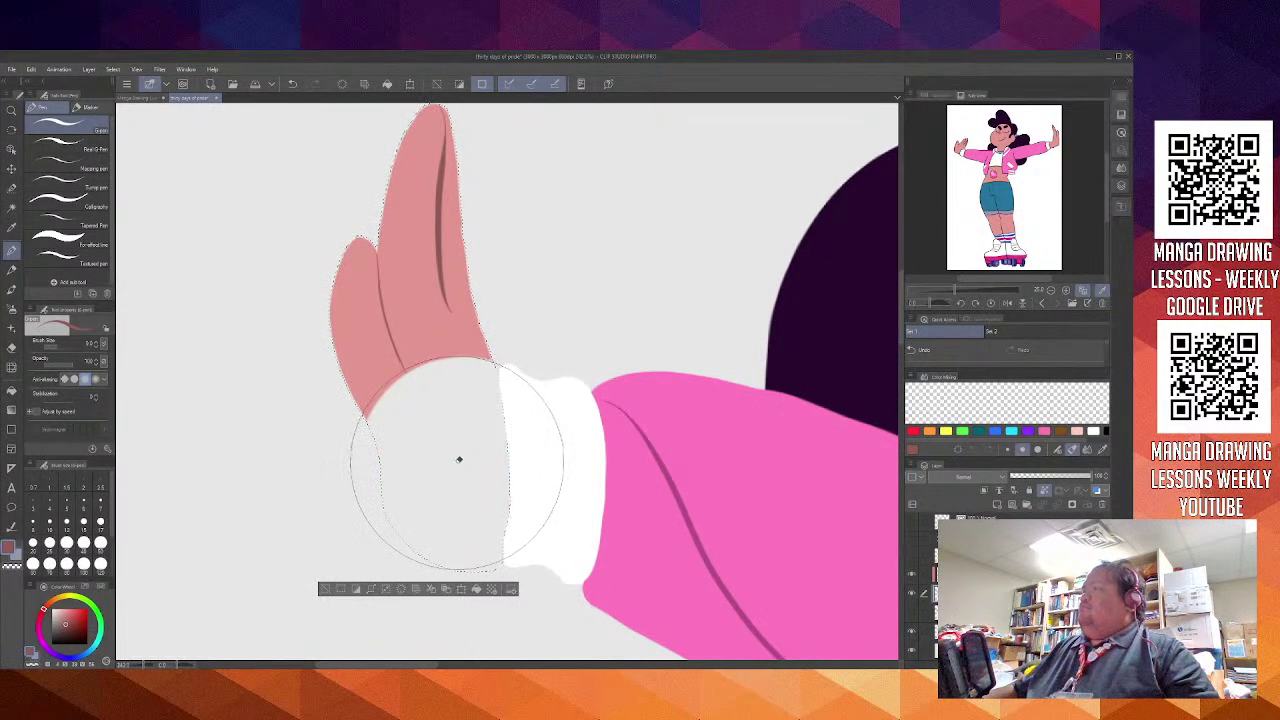
key(ctrl+z)
scroll(437, 475, up, 5)
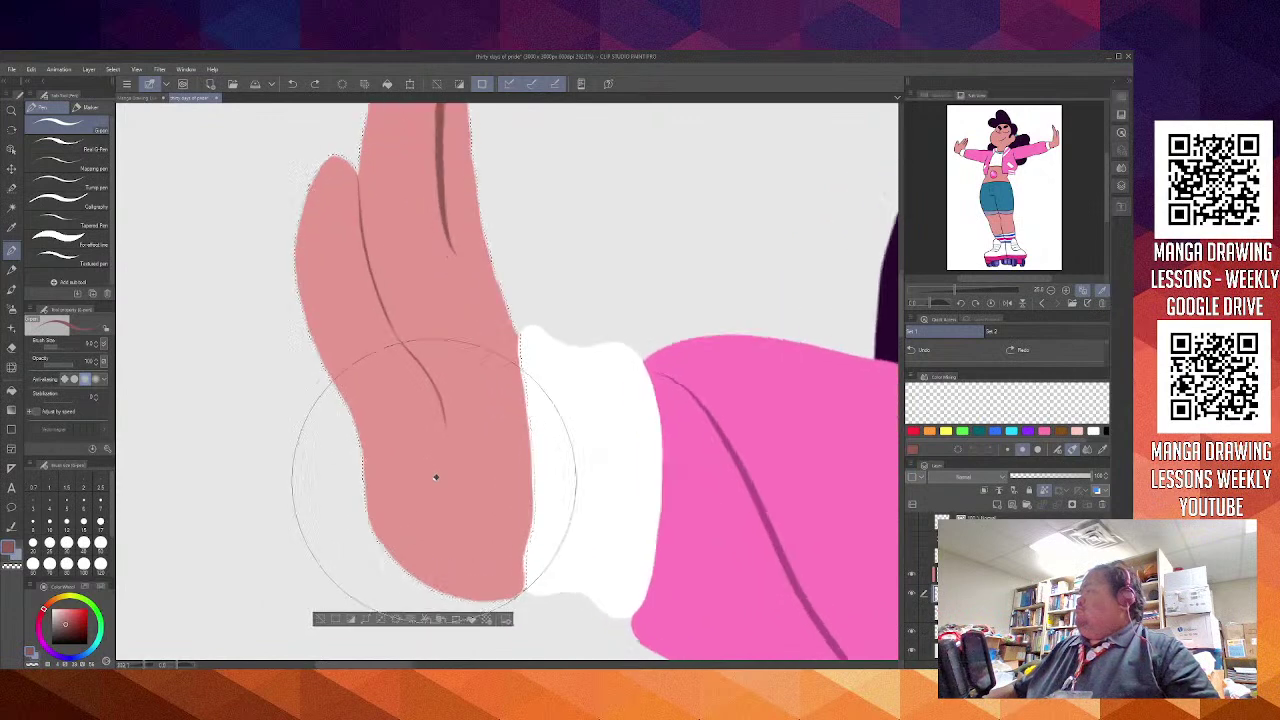
scroll(433, 457, up, 1)
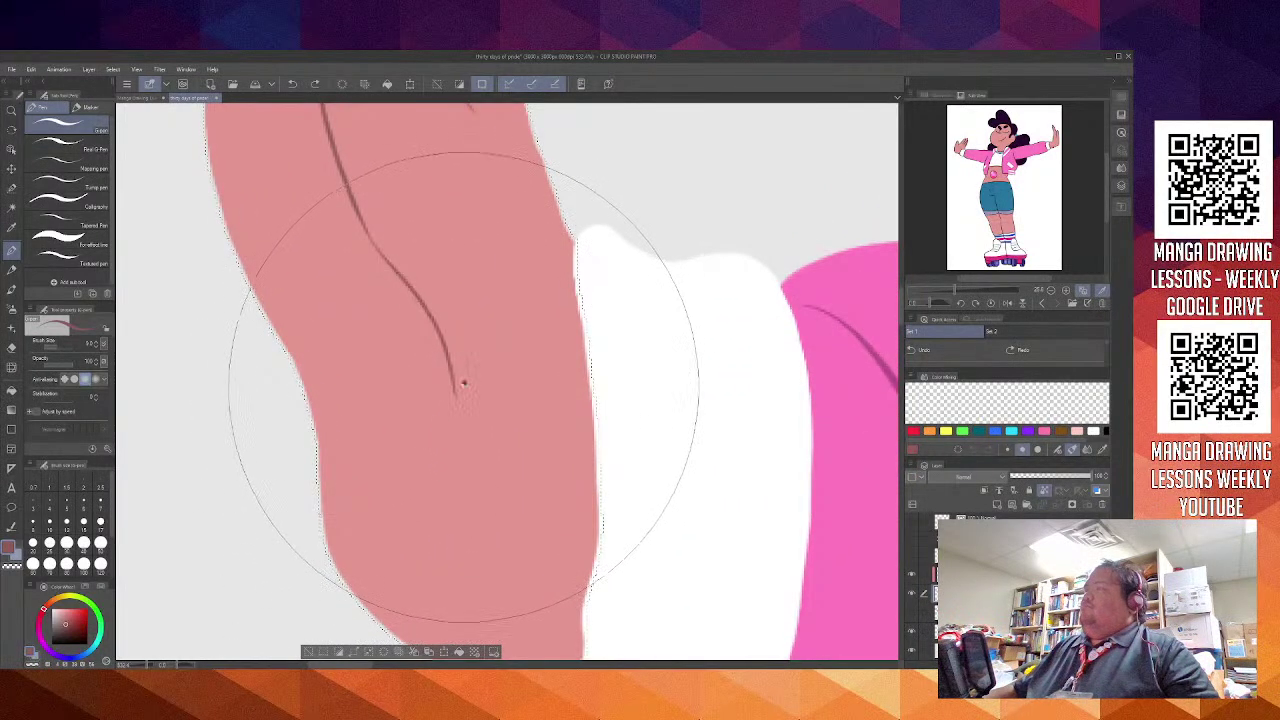
click(432, 338)
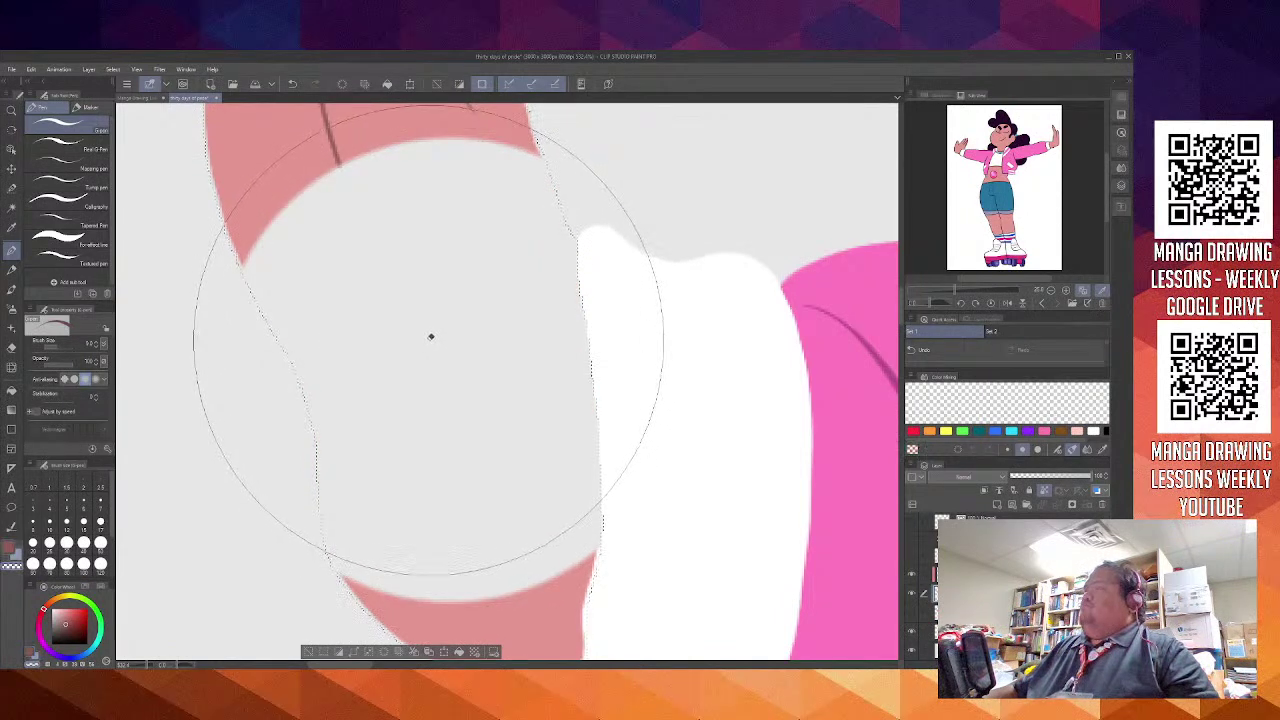
key(ctrl+z)
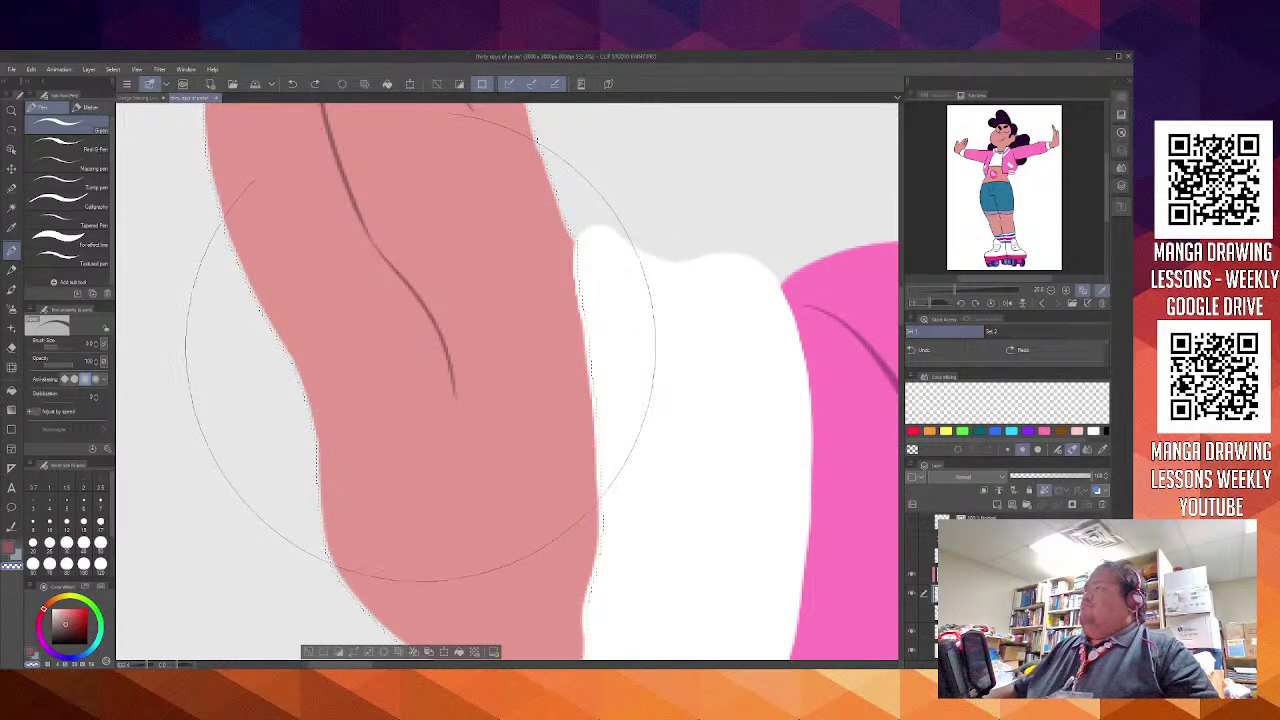
key(bracketleft)
drag(442, 340, 463, 433)
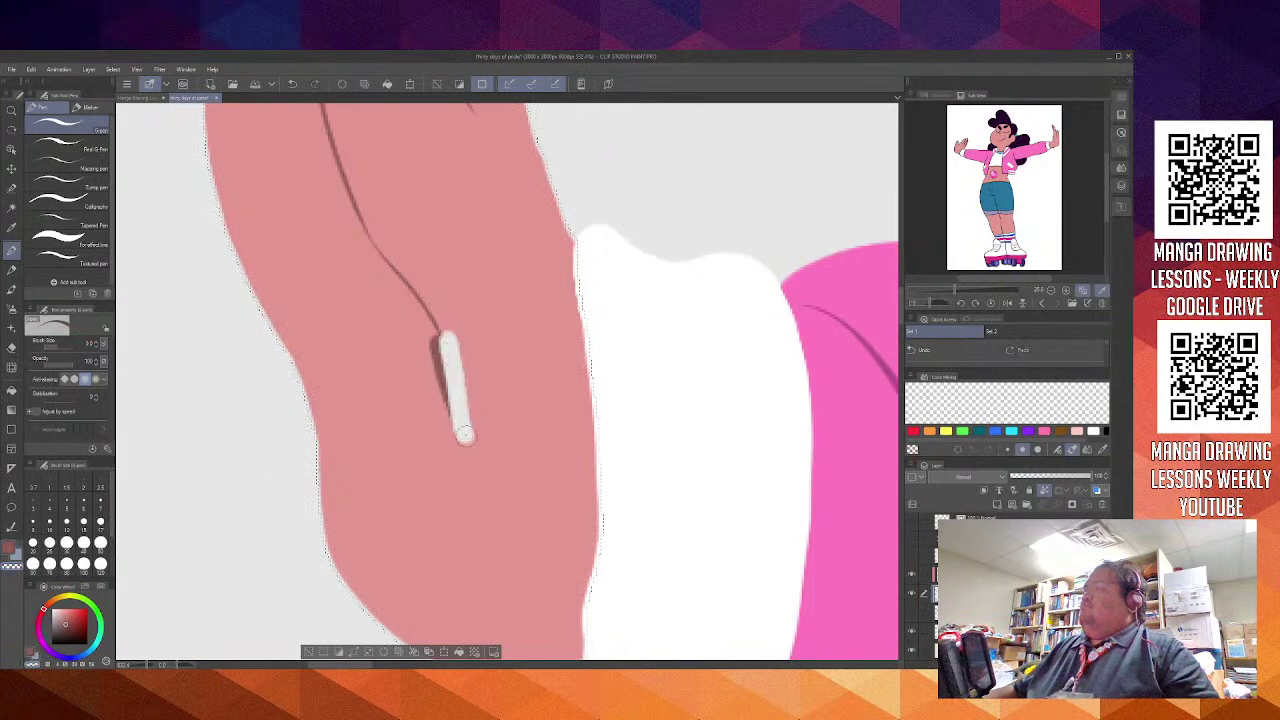
key(ctrl+z)
Sample the hand's skin colour and paint over the lower half of the palm crease to shorten it
alt+click(466, 372)
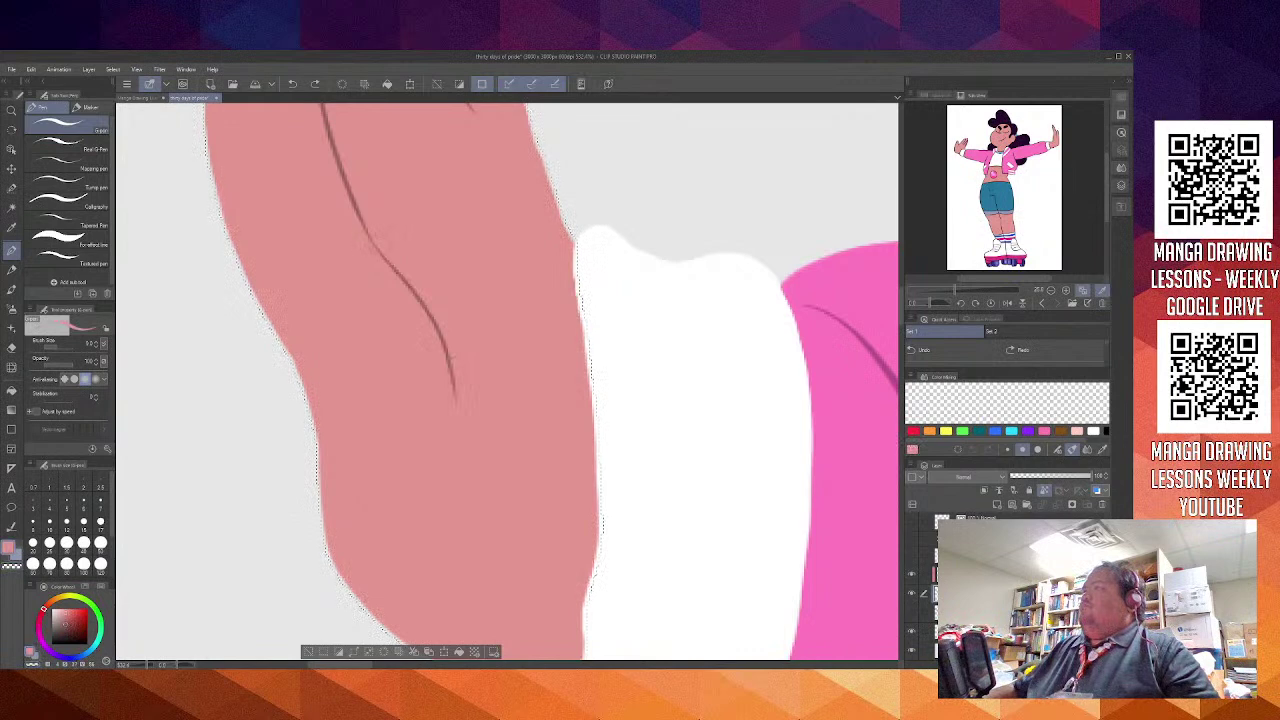
mouse_move(378, 244)
mouse_down()
mouse_move(425, 304)
mouse_move(457, 400)
mouse_up()
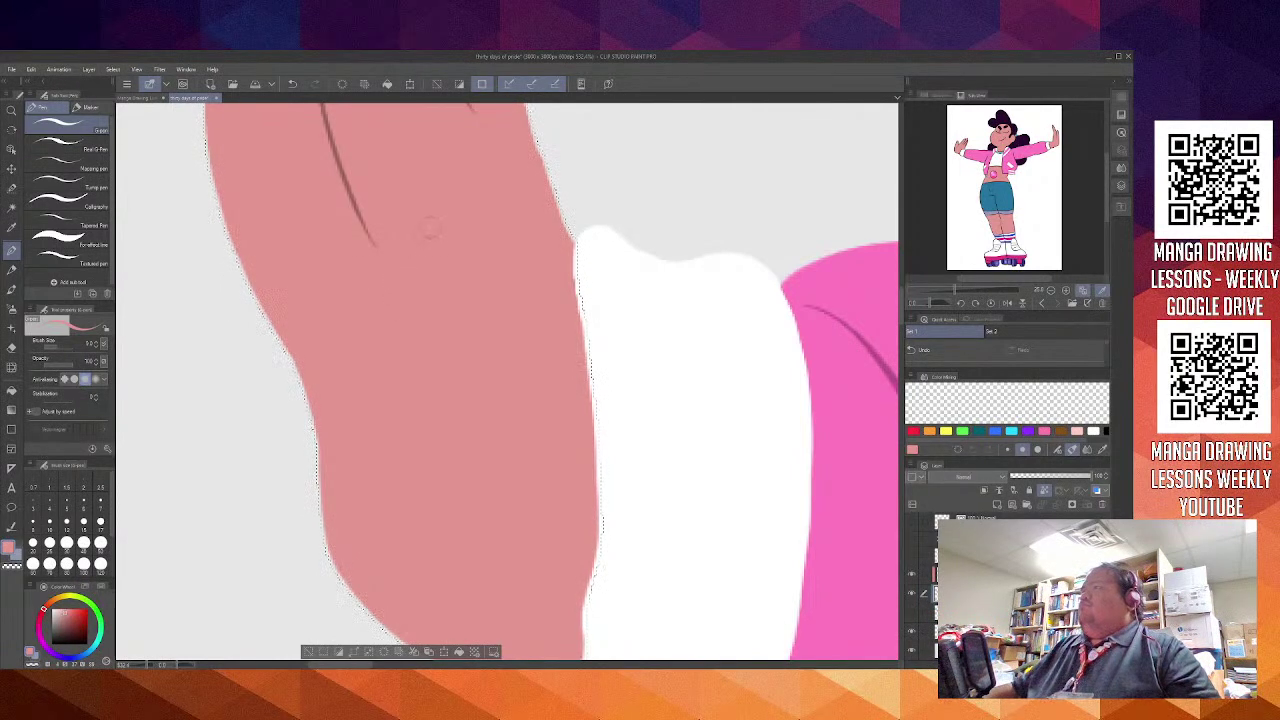
scroll(435, 340, up, 3)
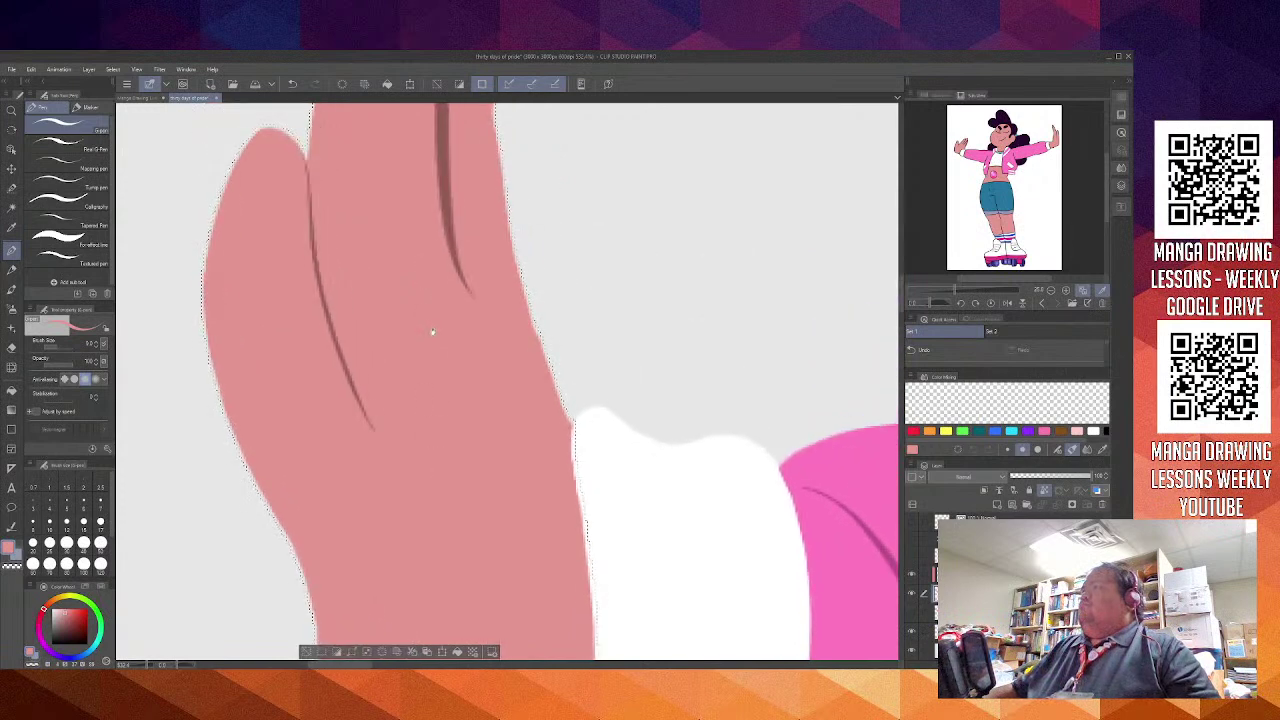
Try to add a second dark stroke branching off the middle of the long finger line on the left-side hand
scroll(430, 350, up, 1)
scroll(431, 297, up, 3)
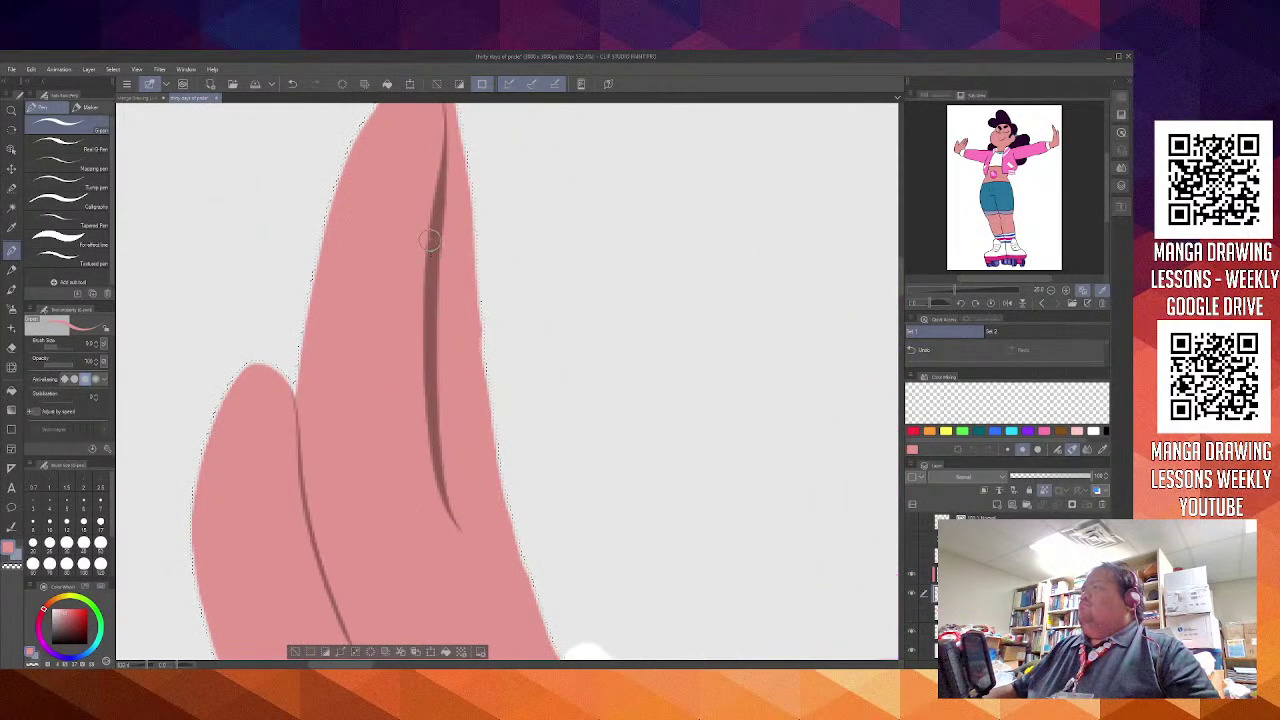
drag(430, 238, 426, 486)
key(ctrl+z)
drag(430, 285, 418, 500)
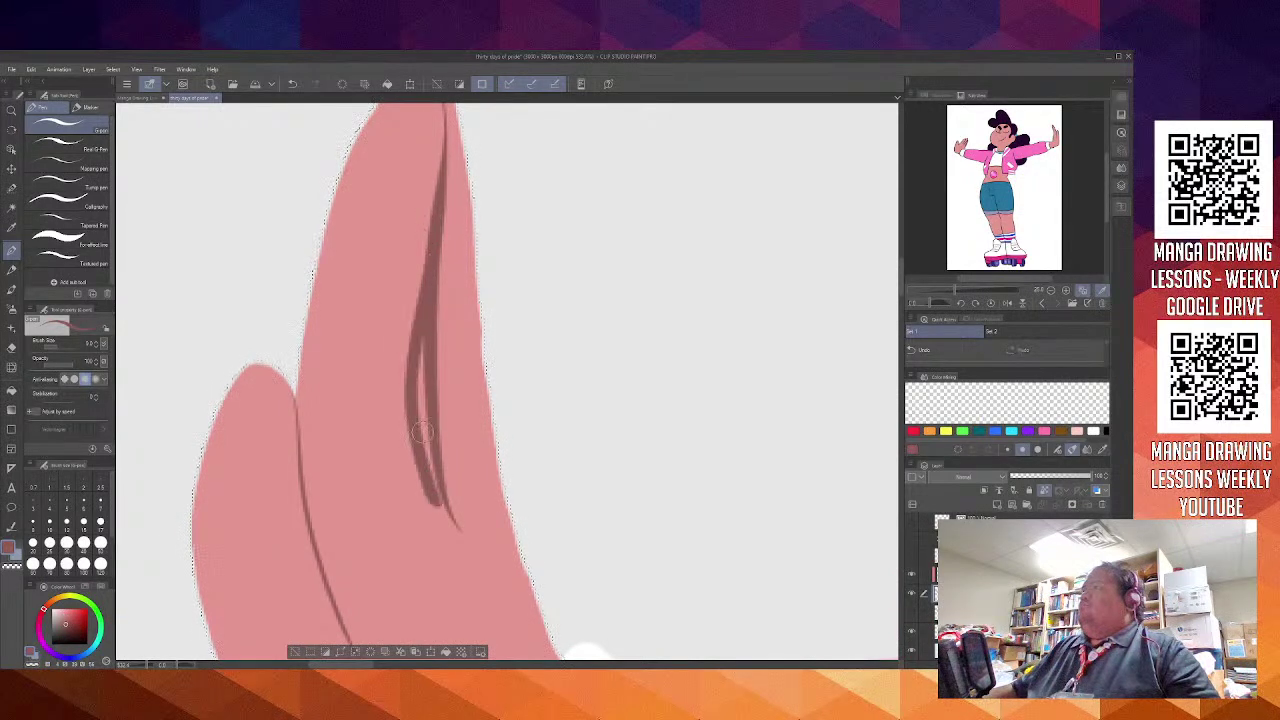
key(ctrl+z)
drag(428, 298, 446, 535)
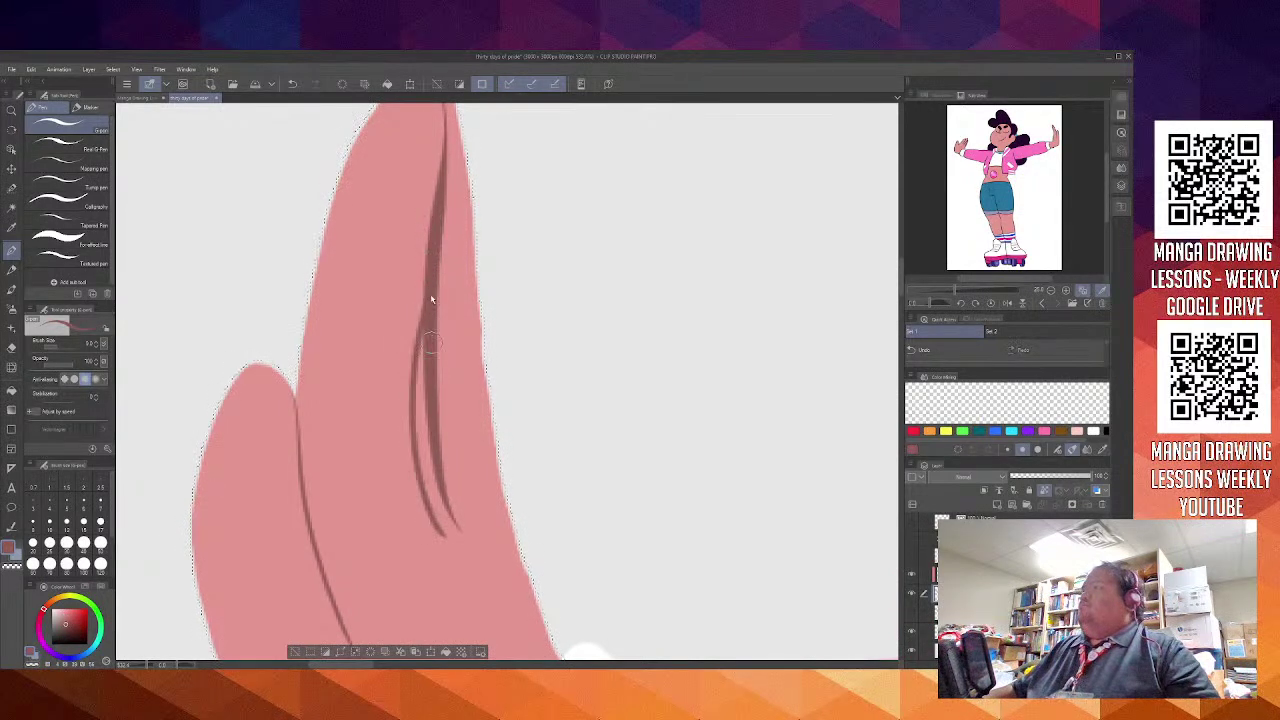
key(ctrl+z)
Thicken the lower part of the long finger line with an extra dark stroke that slightly extends its end
drag(428, 410, 455, 557)
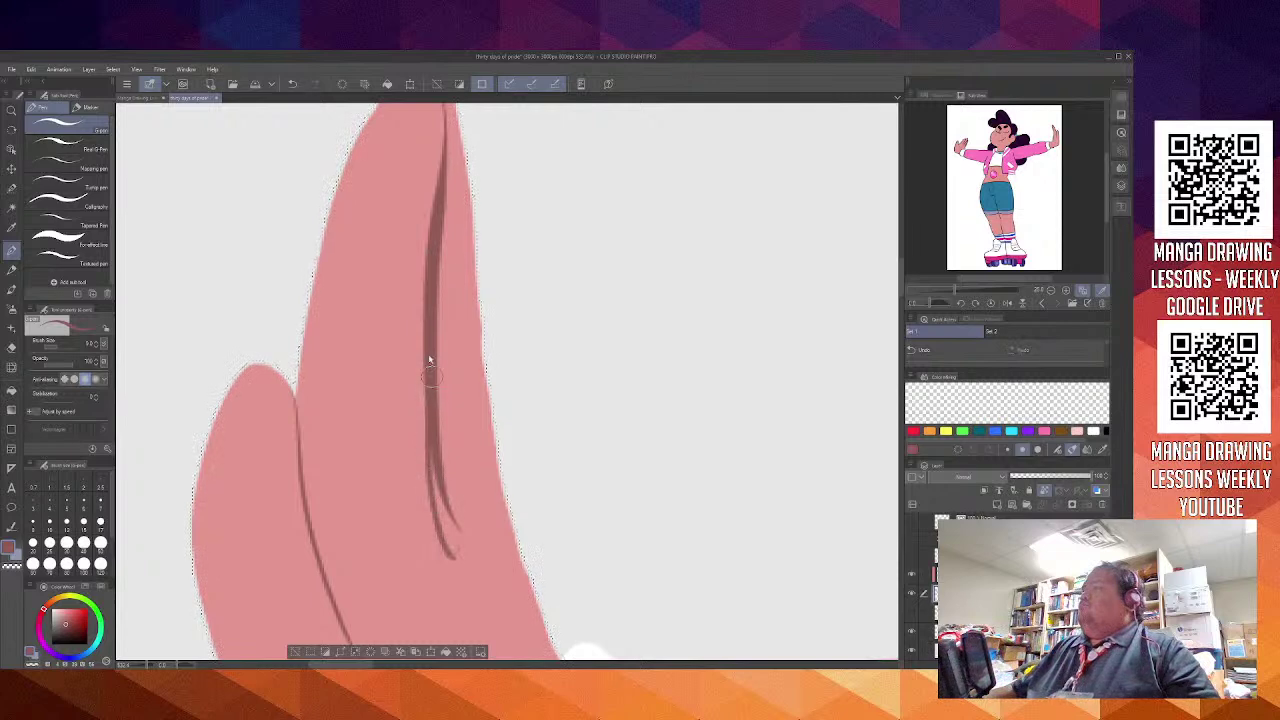
key(ctrl+z)
drag(434, 392, 487, 525)
key(ctrl+z)
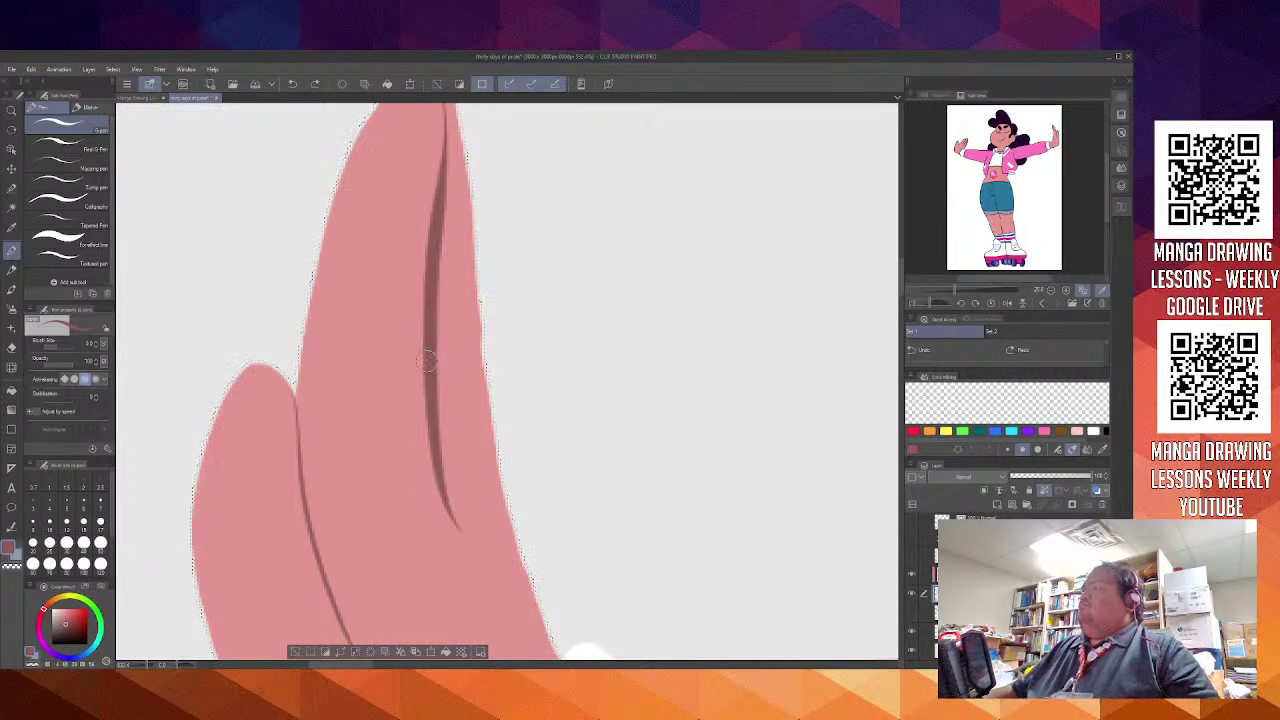
mouse_move(428, 350)
mouse_down()
mouse_move(429, 487)
mouse_move(455, 543)
mouse_up()
key(ctrl+z)
drag(430, 335, 455, 545)
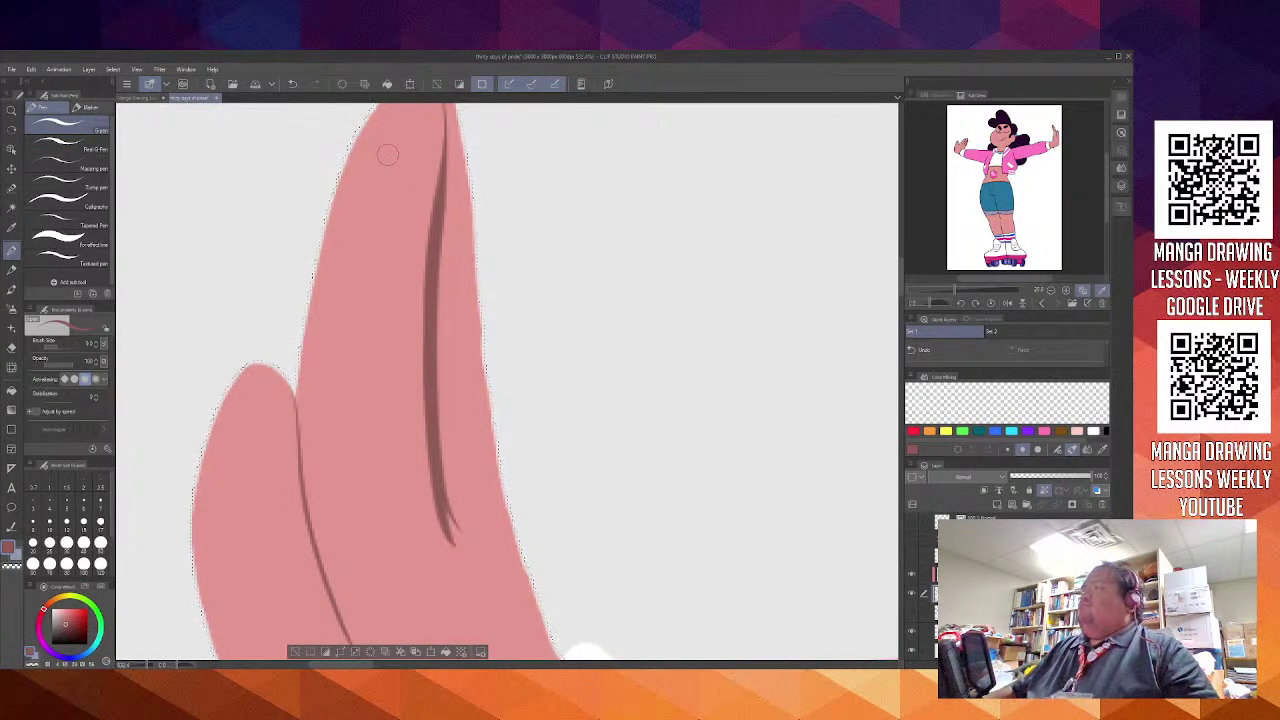
Deselect the left-side hand and auto-select the skin area of the character's right-side hand
scroll(388, 154, down, 5)
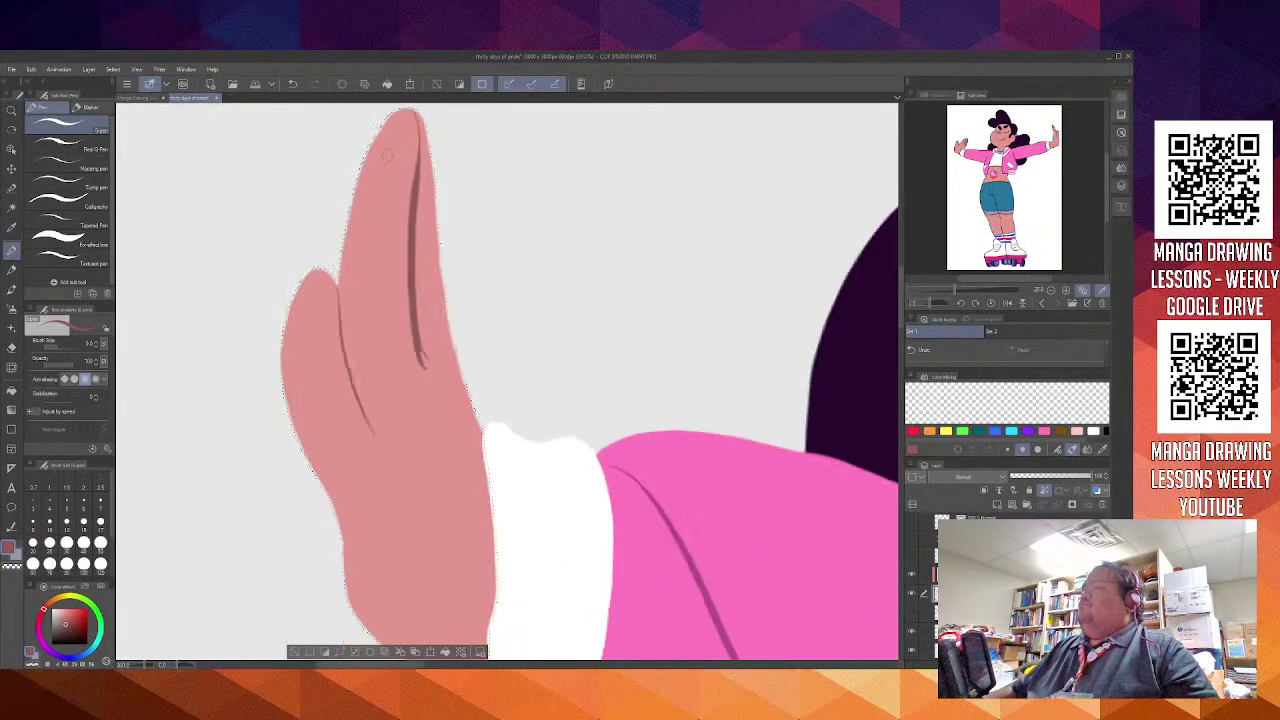
scroll(388, 155, down, 1)
drag(460, 211, 494, 225)
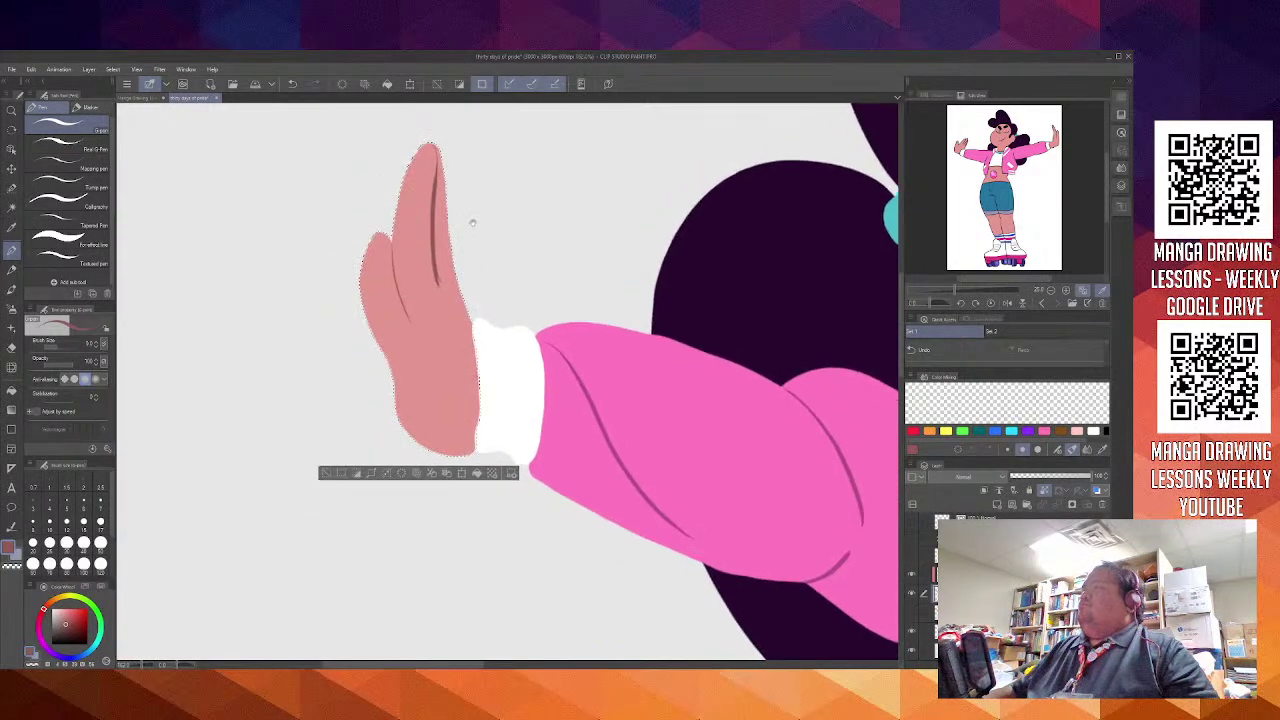
drag(479, 272, 362, 309)
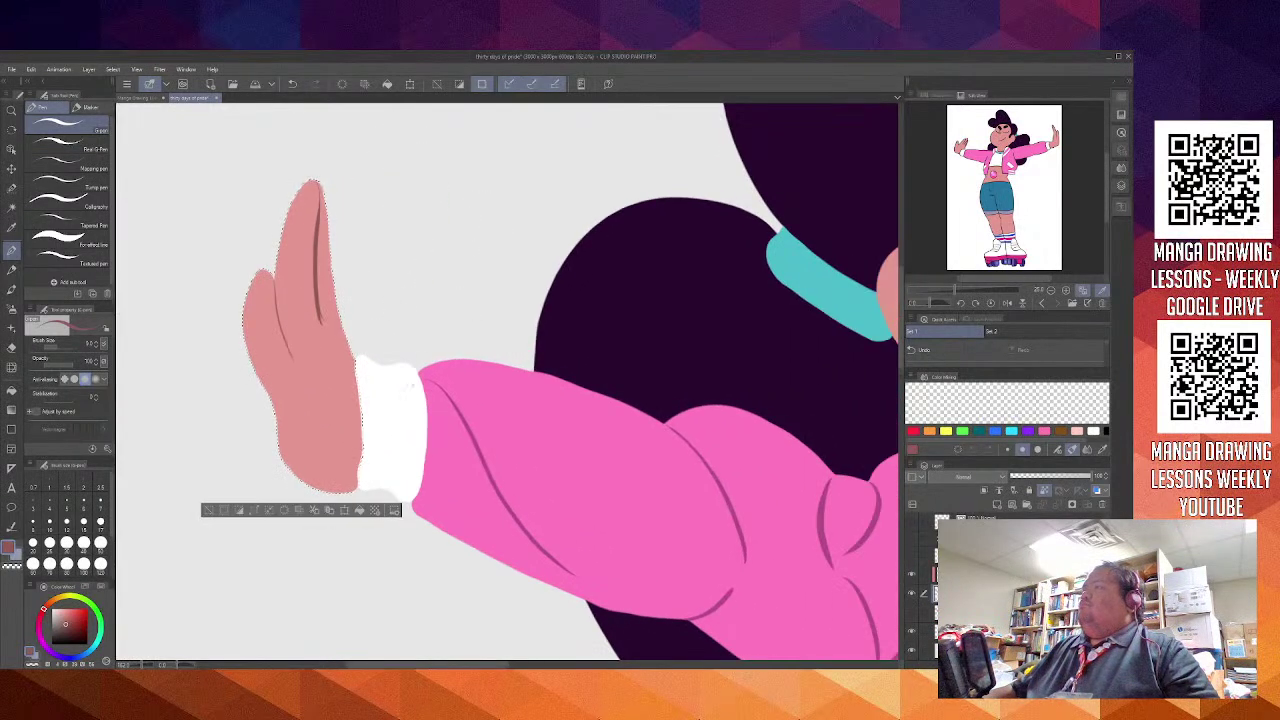
click(211, 508)
drag(614, 538, 240, 471)
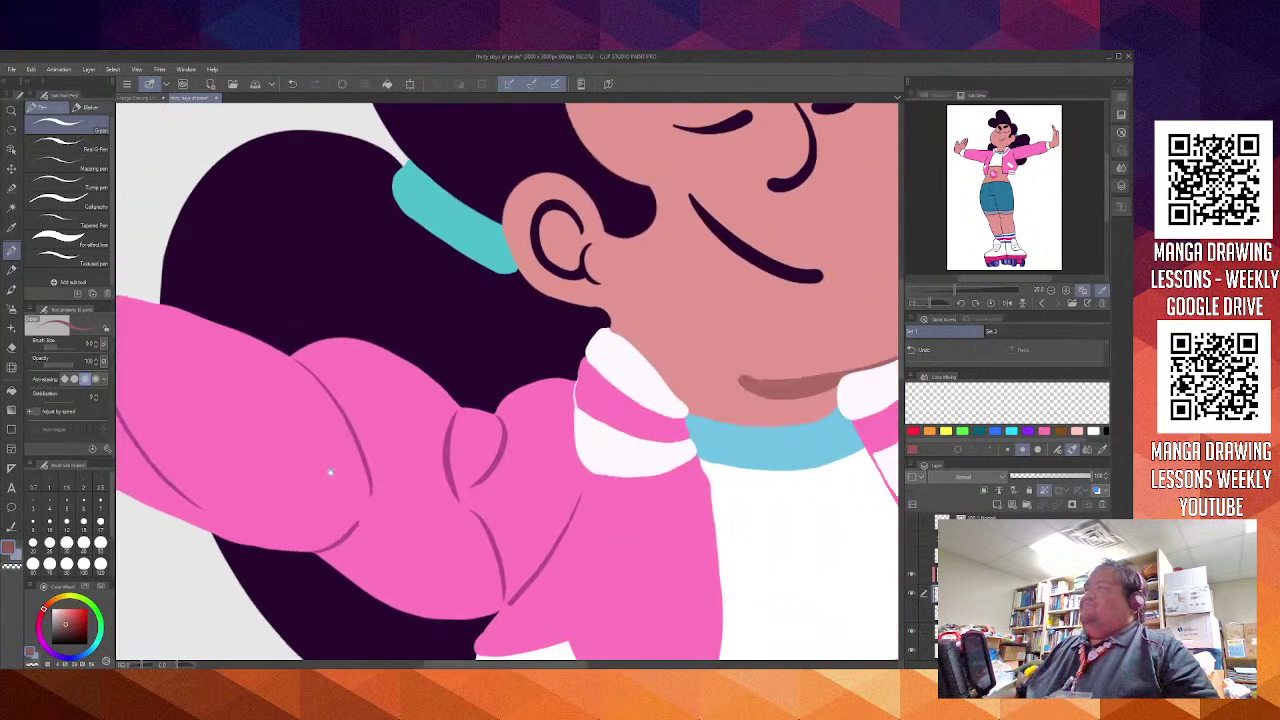
drag(564, 520, 393, 532)
scroll(393, 532, right, 10)
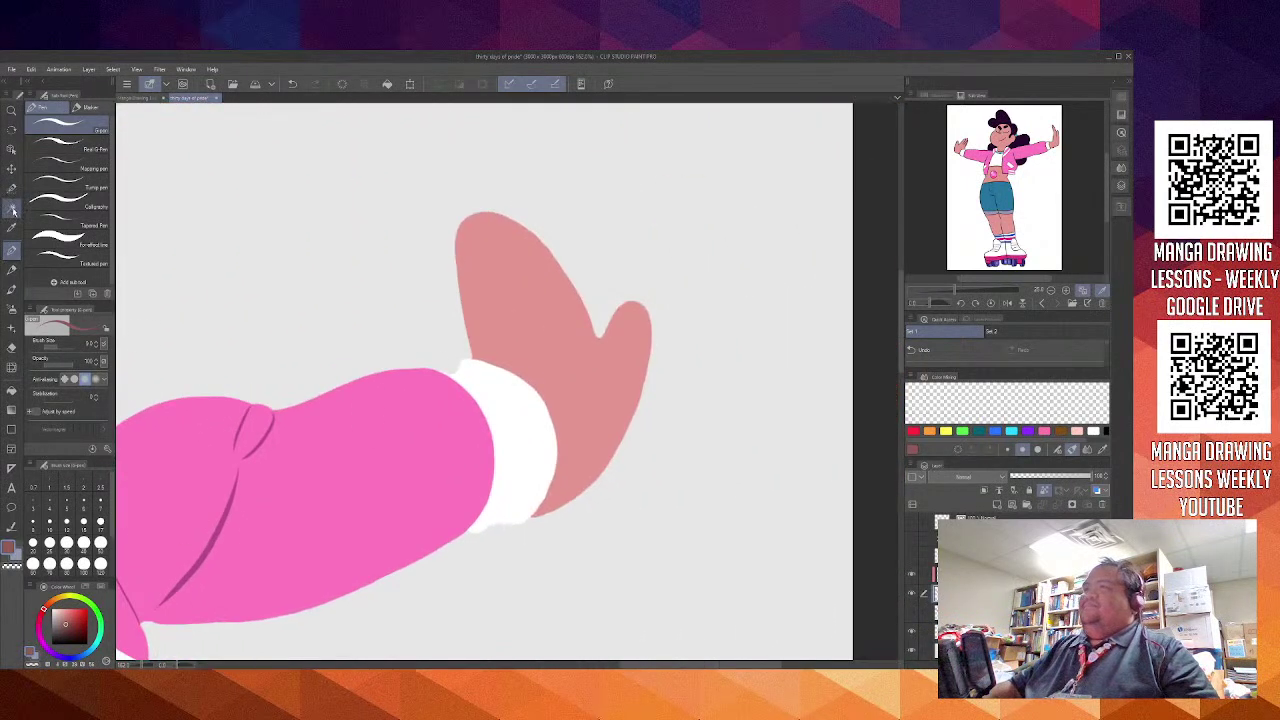
click(11, 207)
click(554, 326)
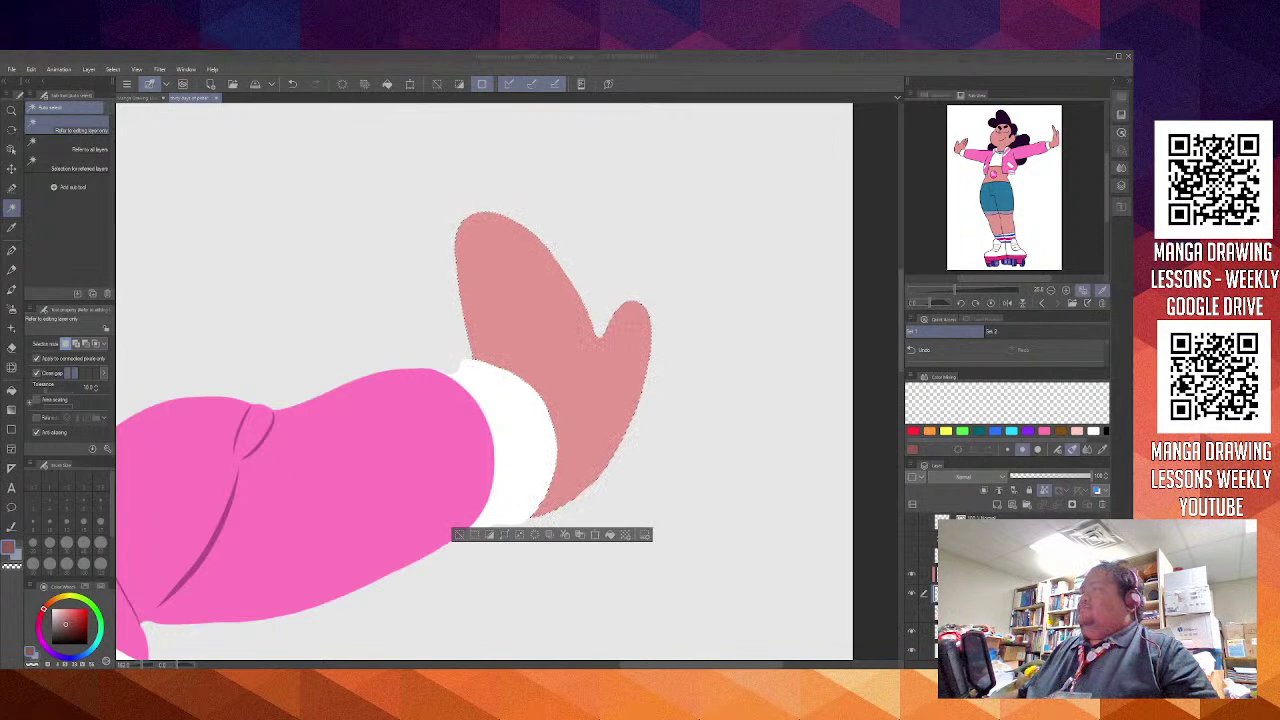
click(572, 422)
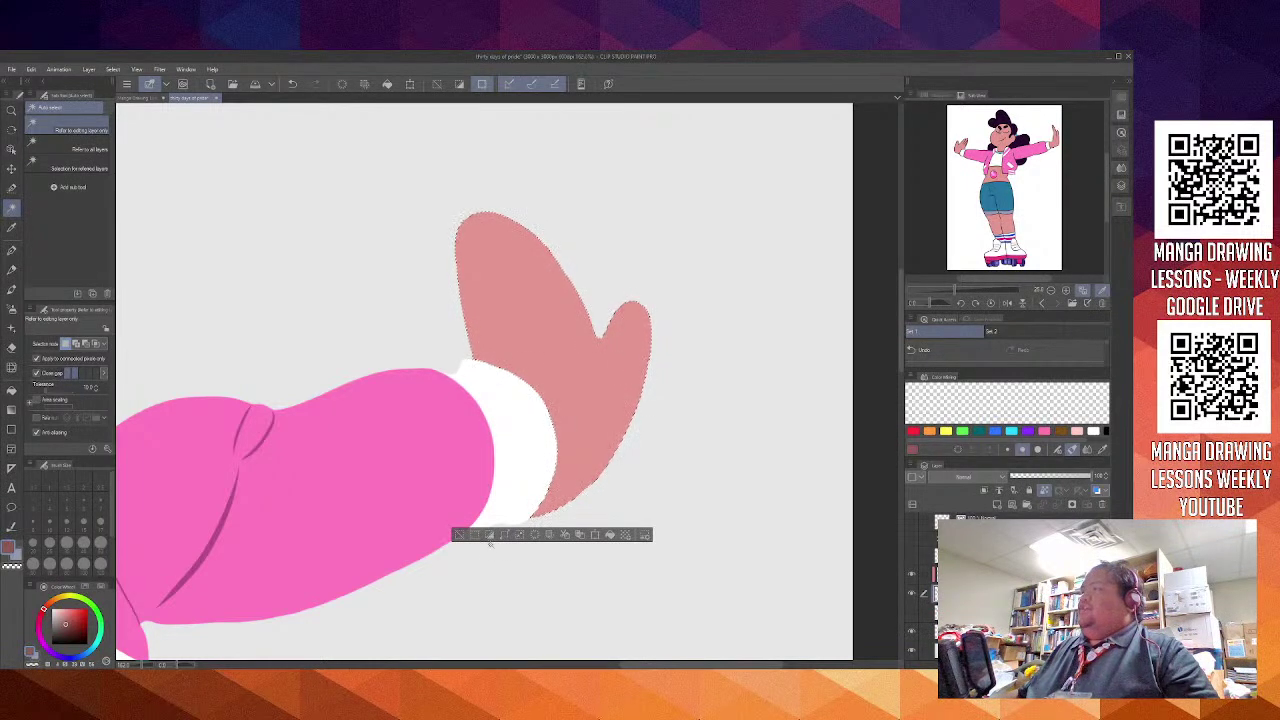
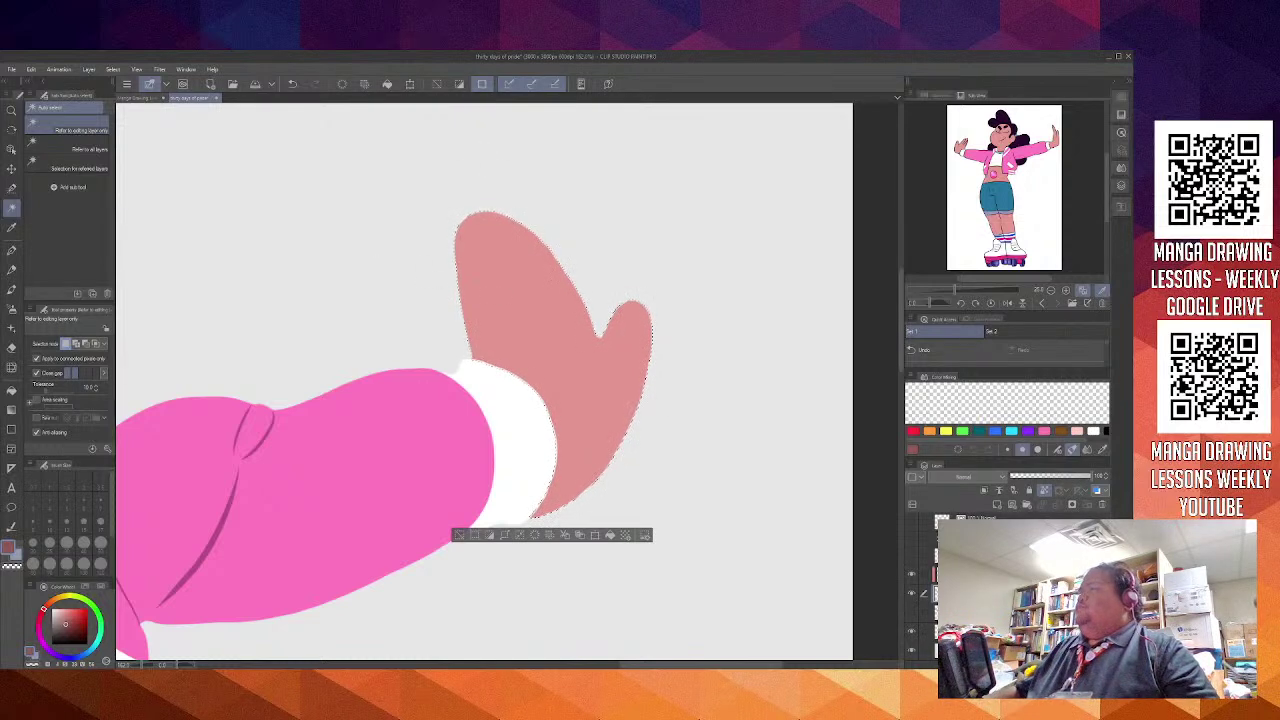
Review the finished left-side hand's finger lines as reference and activate the pen for the right-side hand
drag(465, 342, 710, 182)
drag(366, 437, 714, 285)
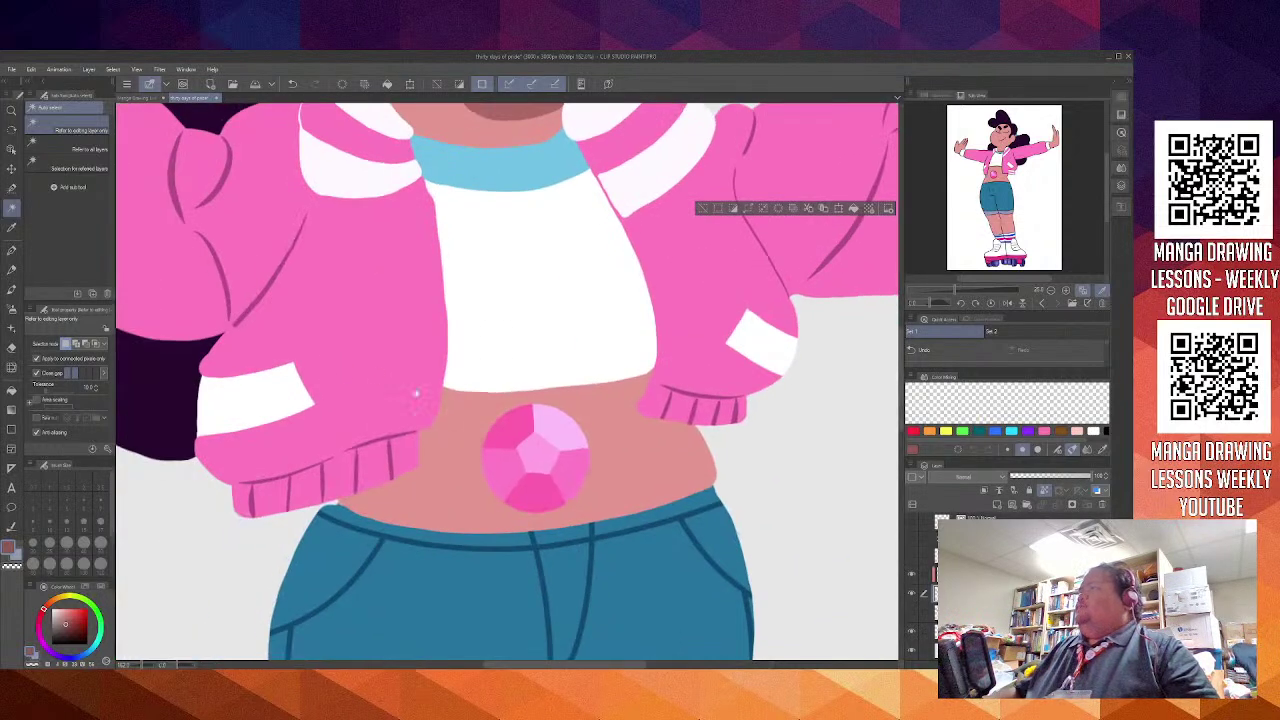
drag(417, 391, 787, 542)
drag(346, 379, 646, 551)
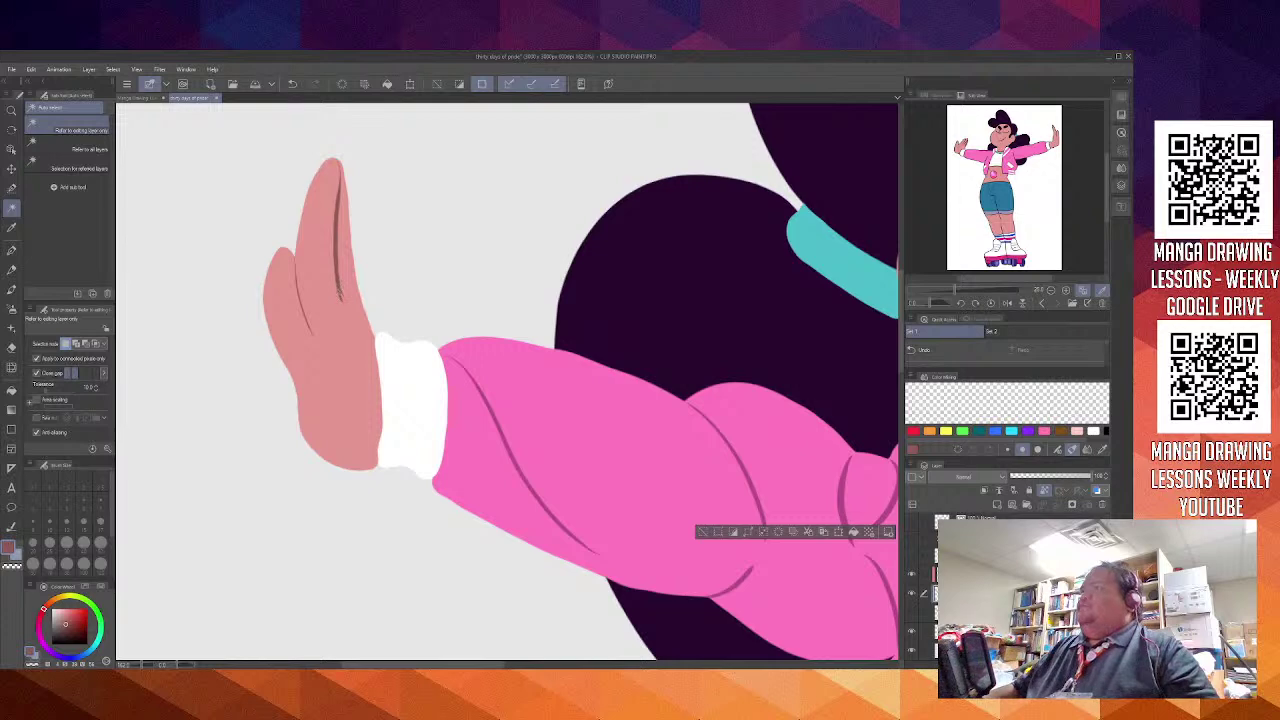
key(p)
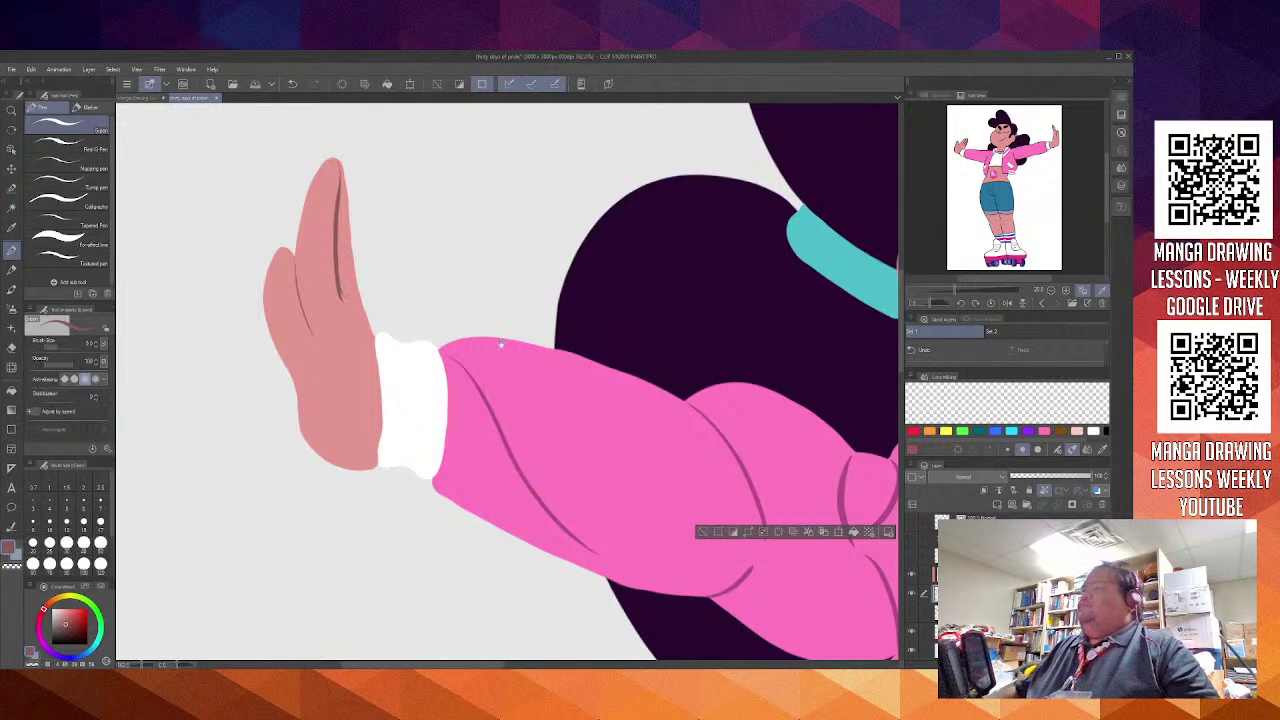
drag(501, 344, 239, 355)
drag(543, 329, 272, 348)
drag(512, 360, 240, 369)
mouse_move(434, 381)
mouse_down()
mouse_move(306, 388)
mouse_move(486, 380)
mouse_move(306, 354)
mouse_up()
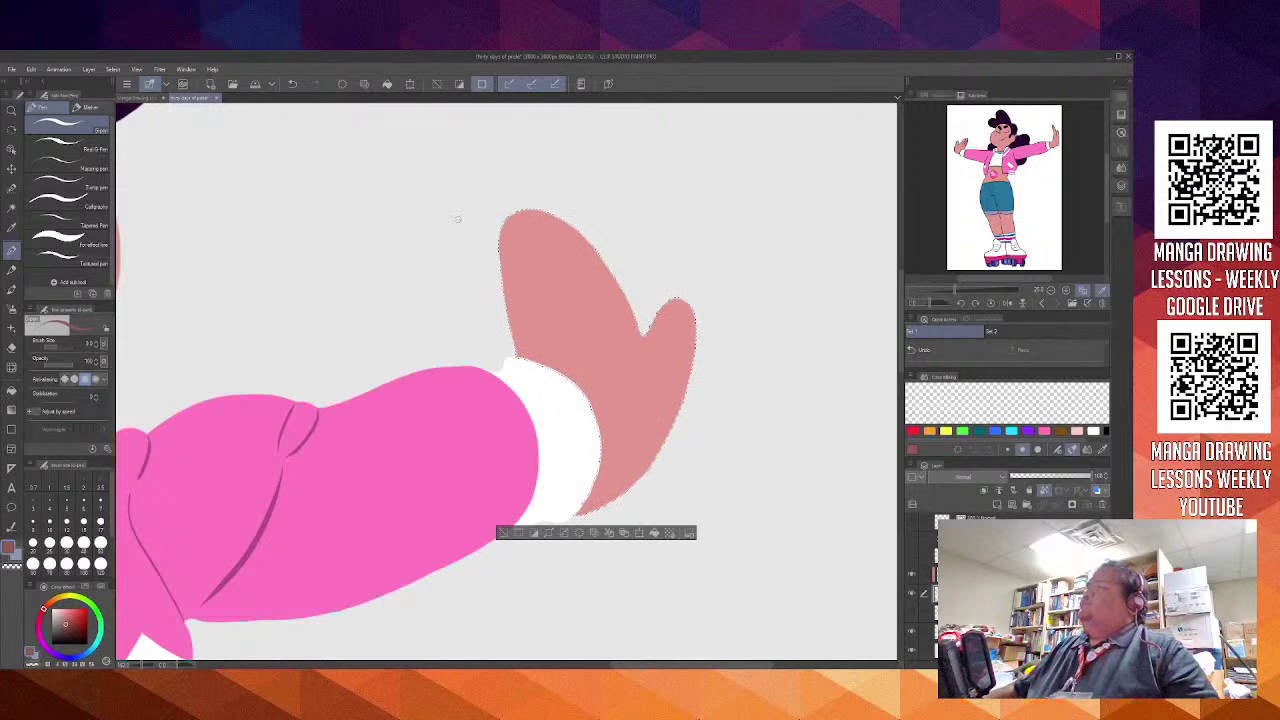
Draw a dark tapered line along the outer edge of the right-side hand's fingers, ending just above the white cuff
drag(505, 222, 535, 342)
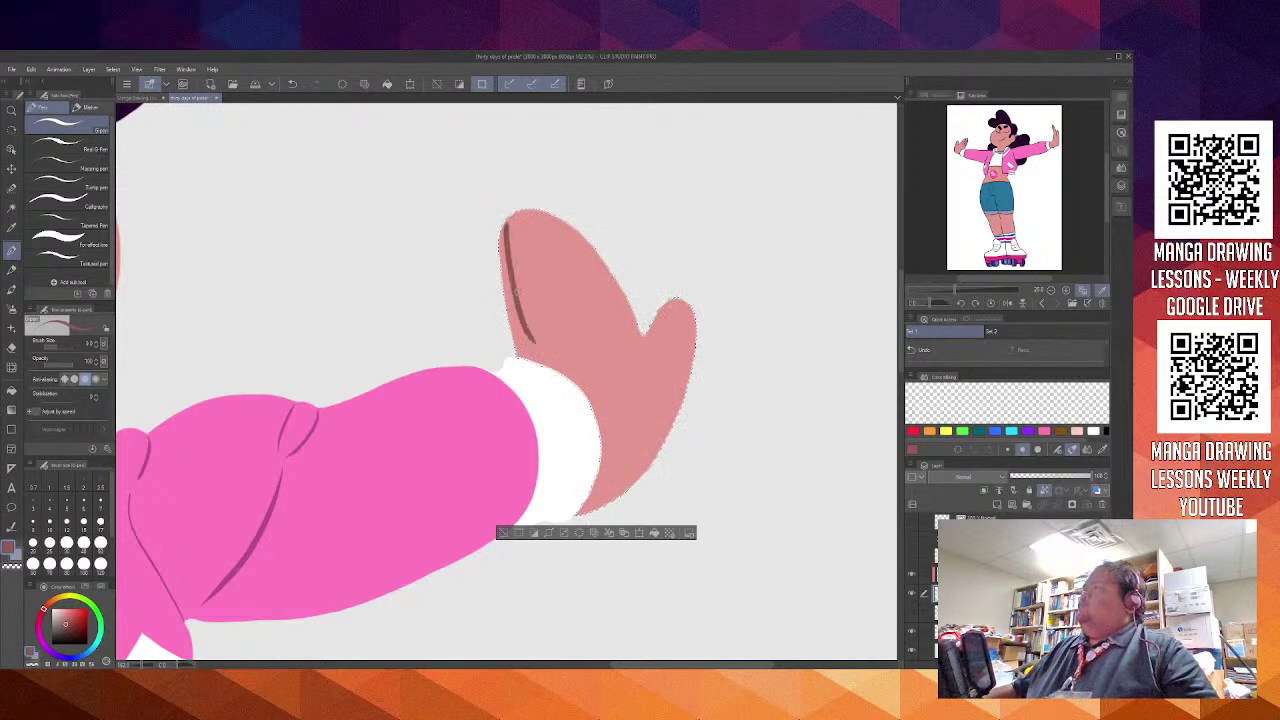
key(ctrl+z)
key(ctrl+y)
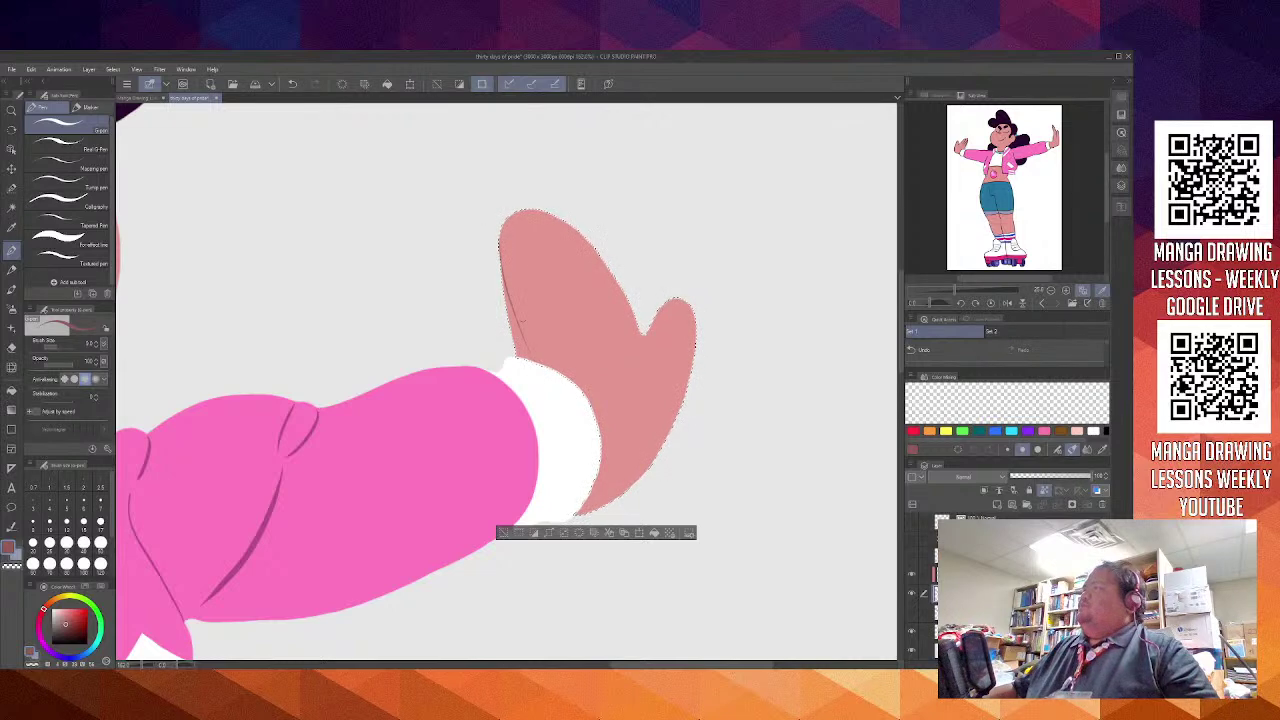
key(ctrl+z)
key(ctrl+y)
key(ctrl+z)
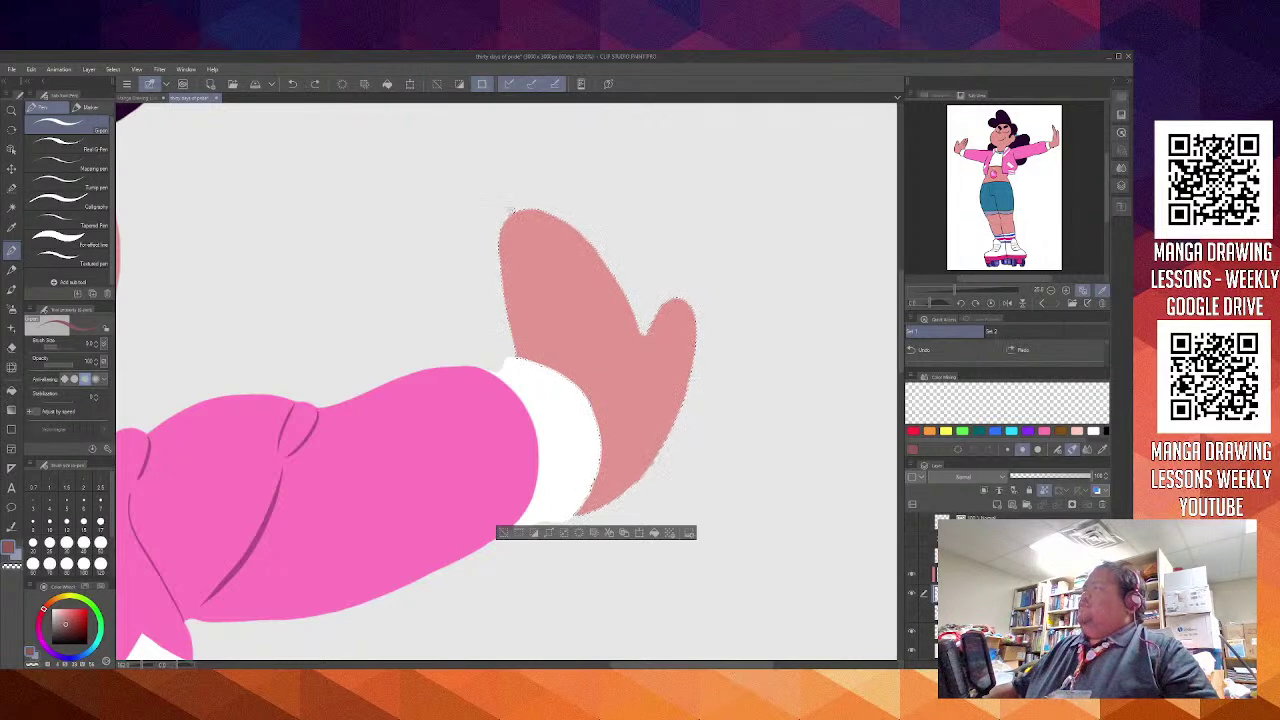
drag(507, 219, 530, 330)
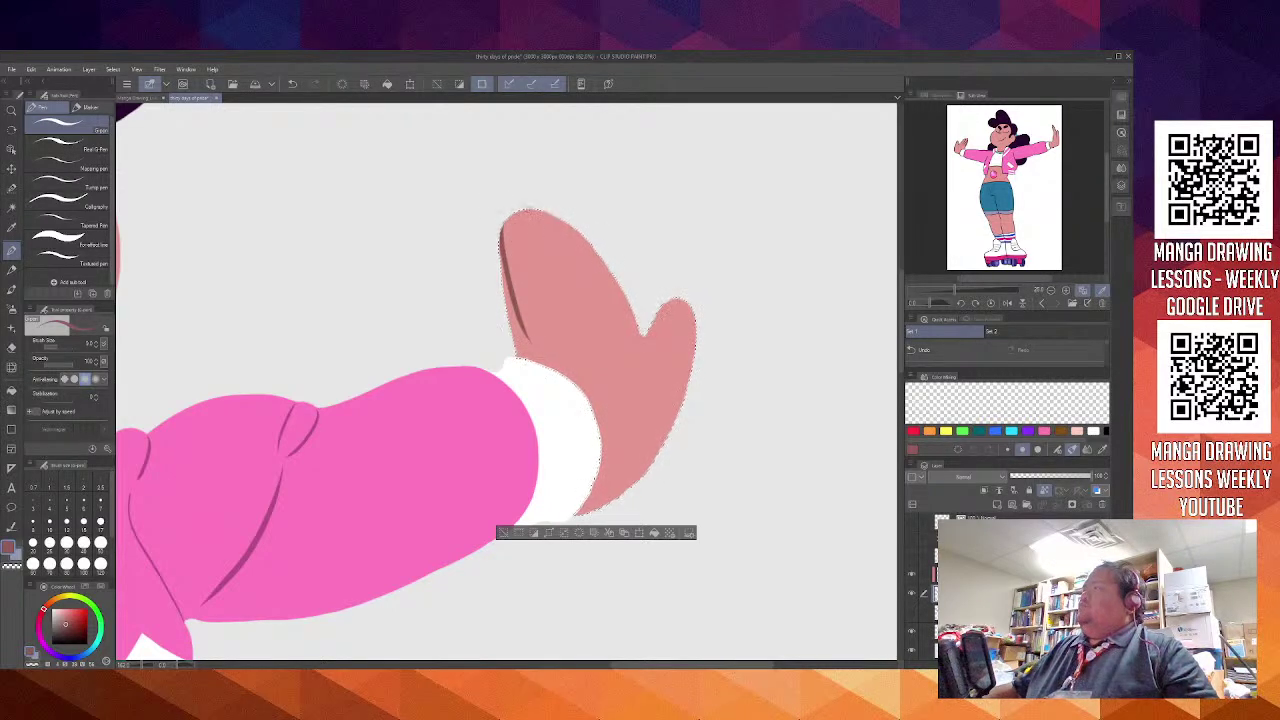
Draw a second dark finger line beside the first, from the fingertips down toward the palm
drag(515, 217, 548, 358)
key(ctrl+z)
key(ctrl+y)
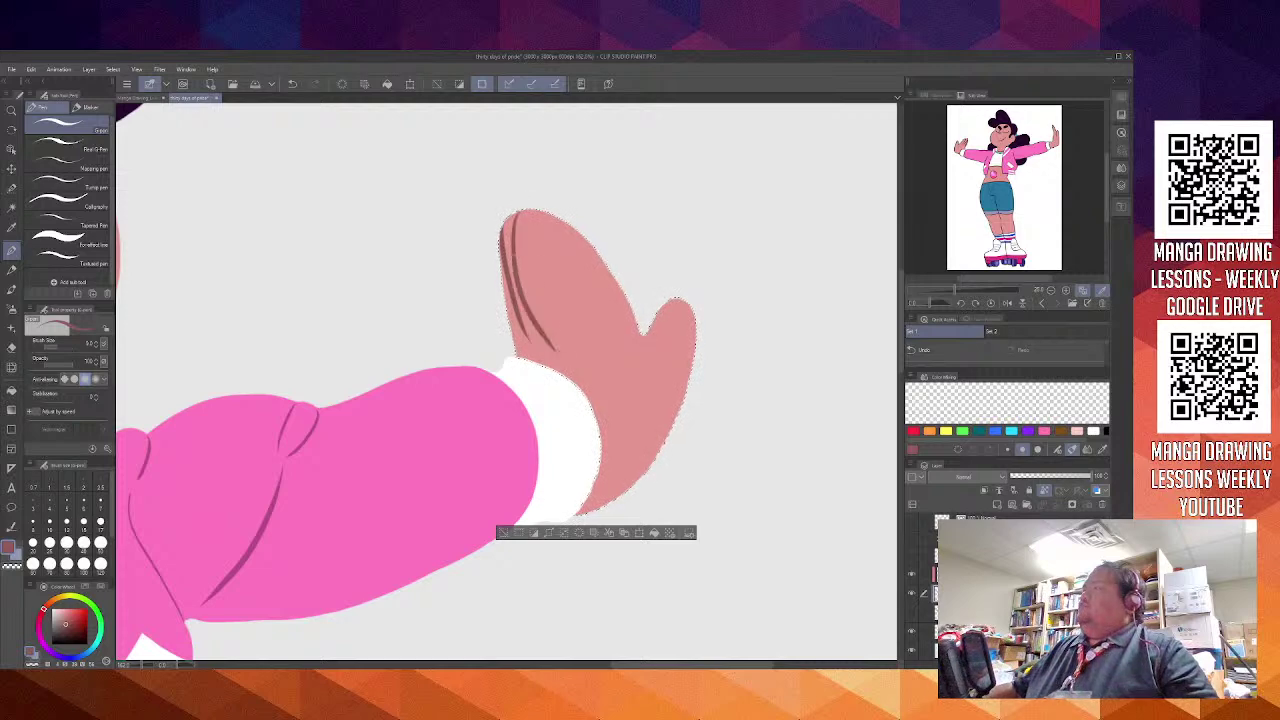
key(ctrl+z)
drag(515, 212, 552, 332)
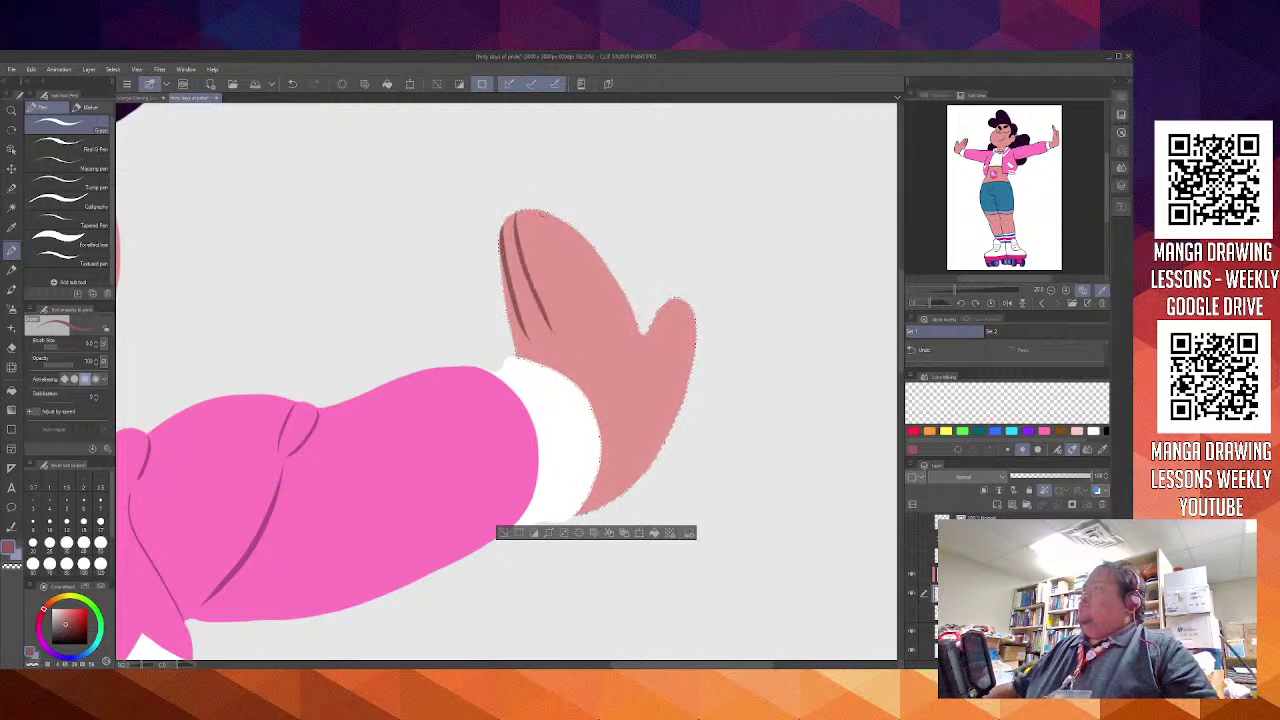
Draw a third, slightly curved finger line from the top of the fingers toward the middle of the palm
drag(540, 222, 586, 360)
key(ctrl+z)
drag(545, 212, 603, 348)
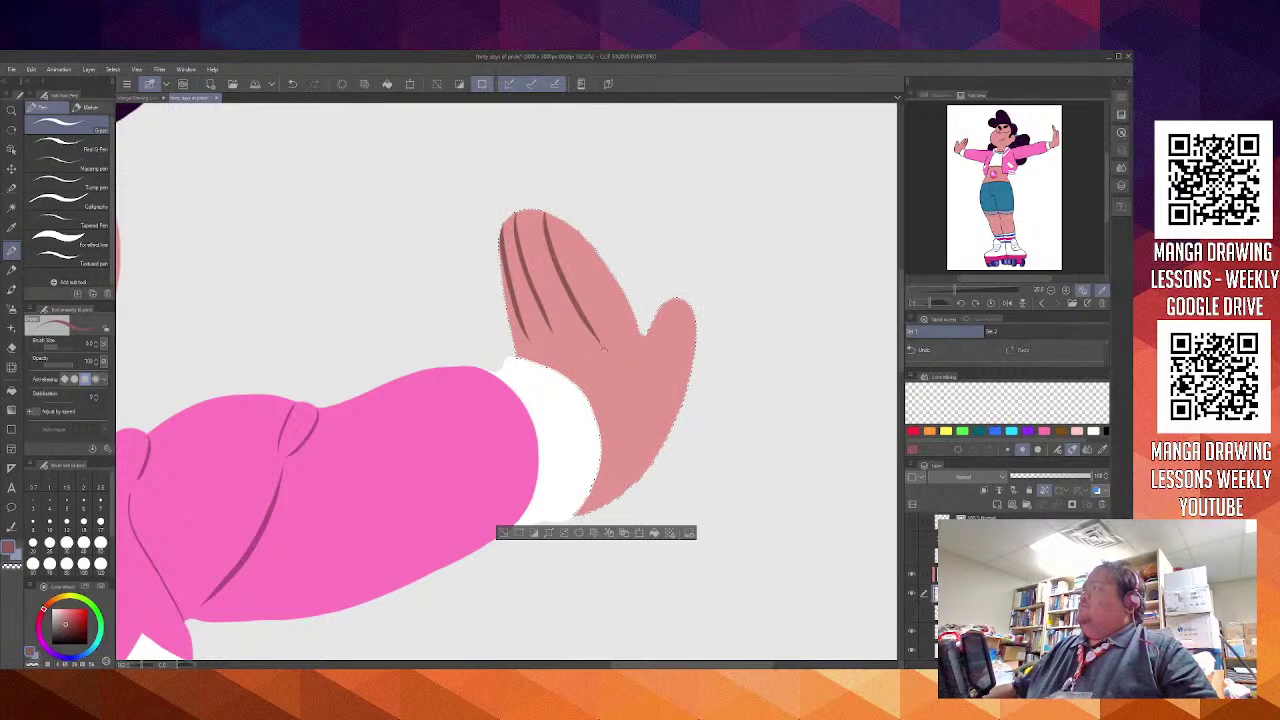
key(ctrl+z)
drag(545, 215, 592, 326)
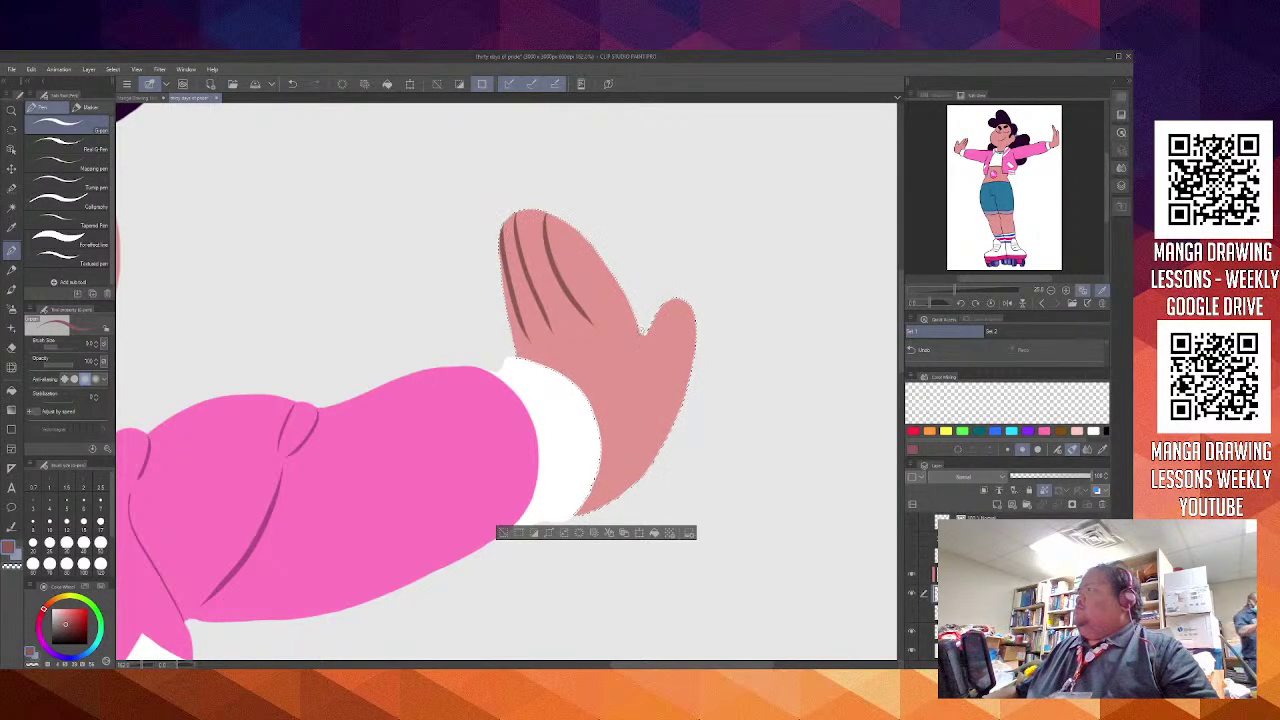
Try to draw a dark crease from the thumb notch down into the palm of the right-side hand
drag(642, 336, 648, 406)
key(ctrl+z)
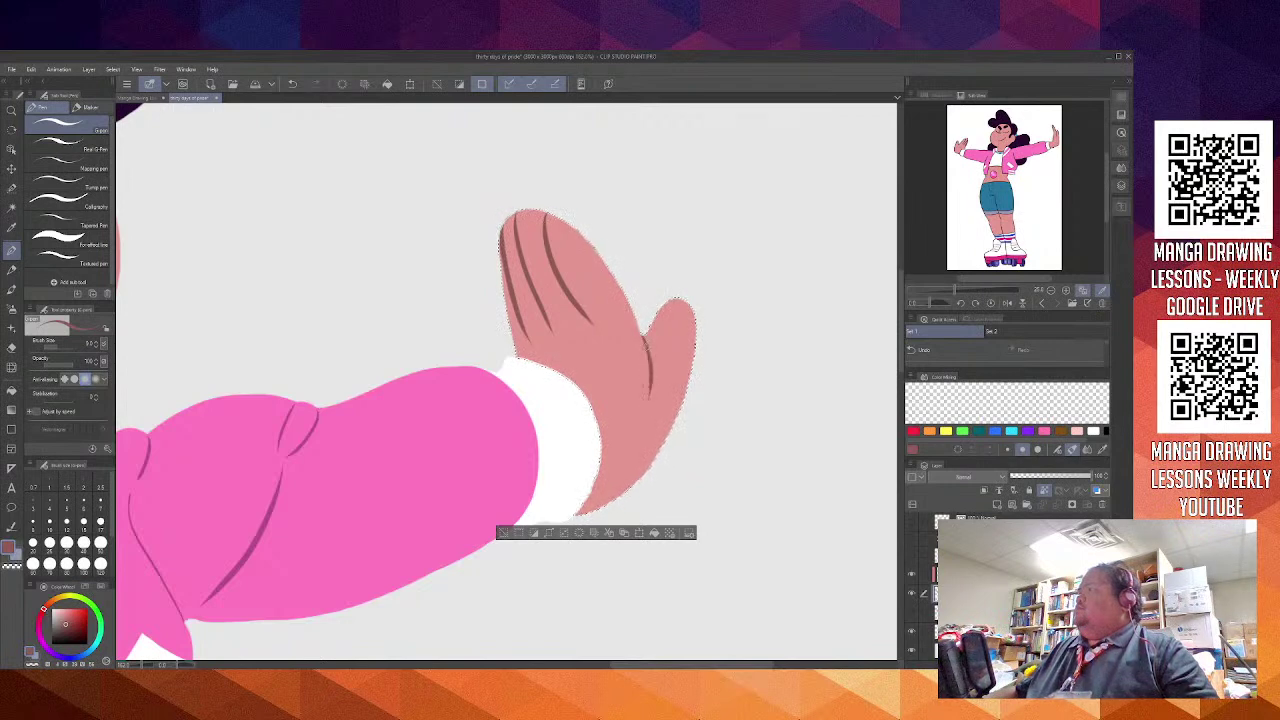
key(ctrl+z)
key(ctrl+y)
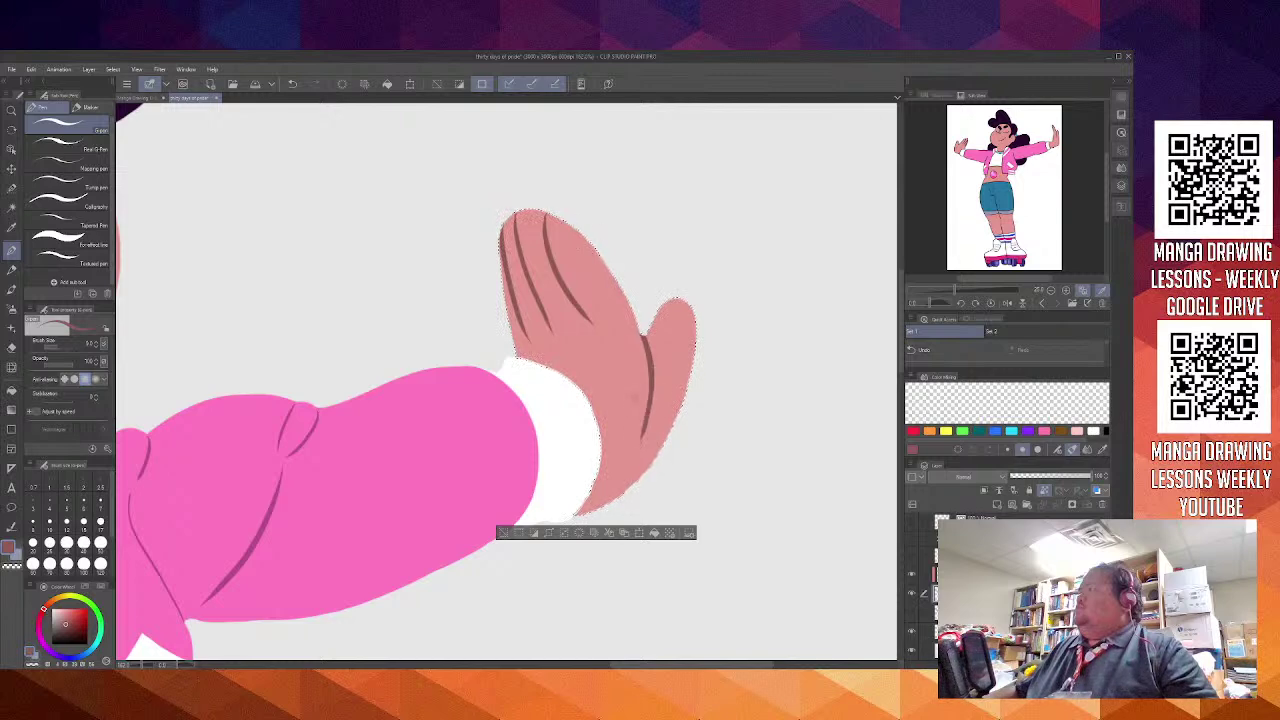
key(ctrl+z)
key(ctrl+z)
drag(644, 336, 648, 372)
key(ctrl+z)
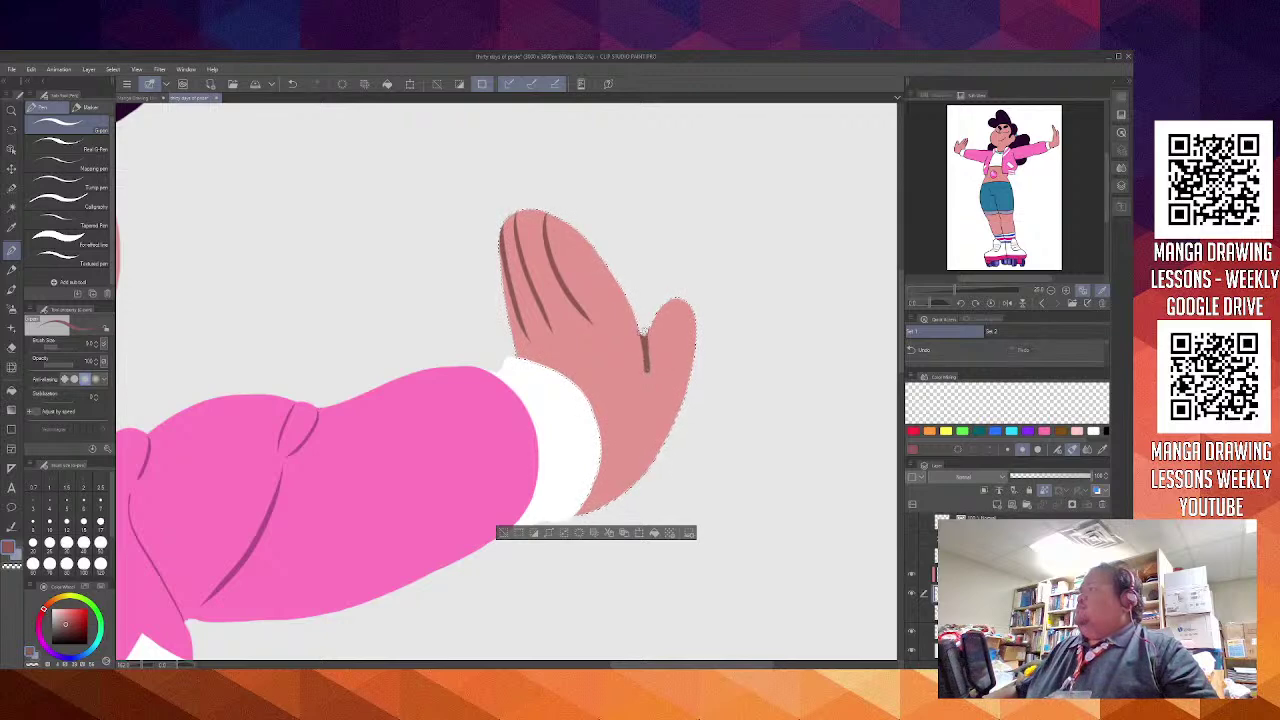
key(ctrl+z)
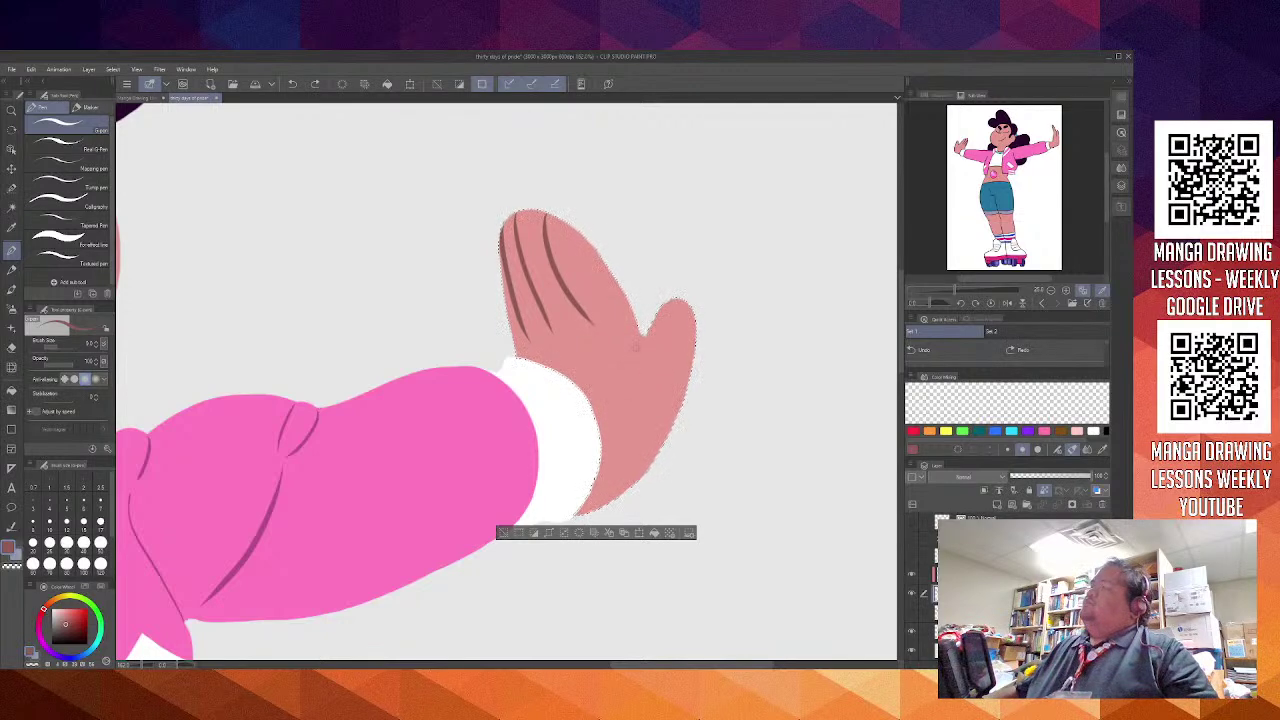
Deselect the right-side hand and bring the legs and white socks below the shorts into close view
drag(541, 478, 647, 347)
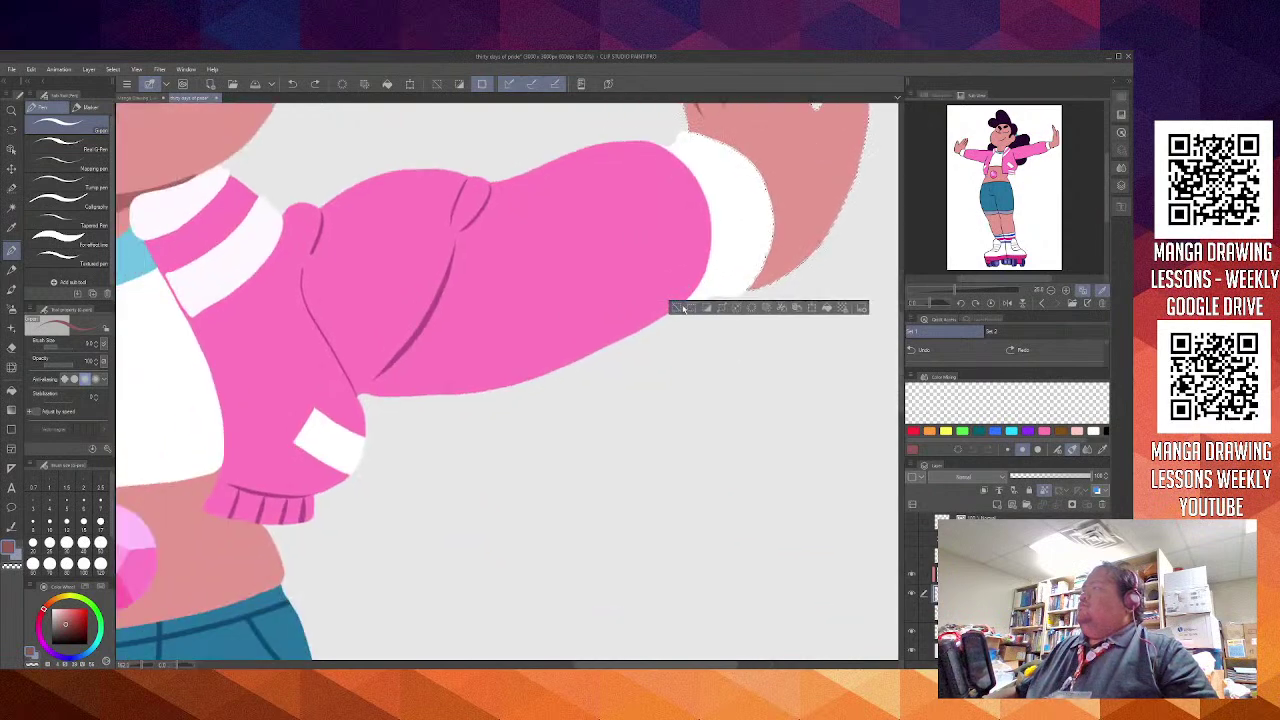
key(ctrl+d)
mouse_move(591, 414)
mouse_down()
mouse_move(689, 294)
mouse_move(668, 307)
mouse_up()
scroll(667, 309, down, 5)
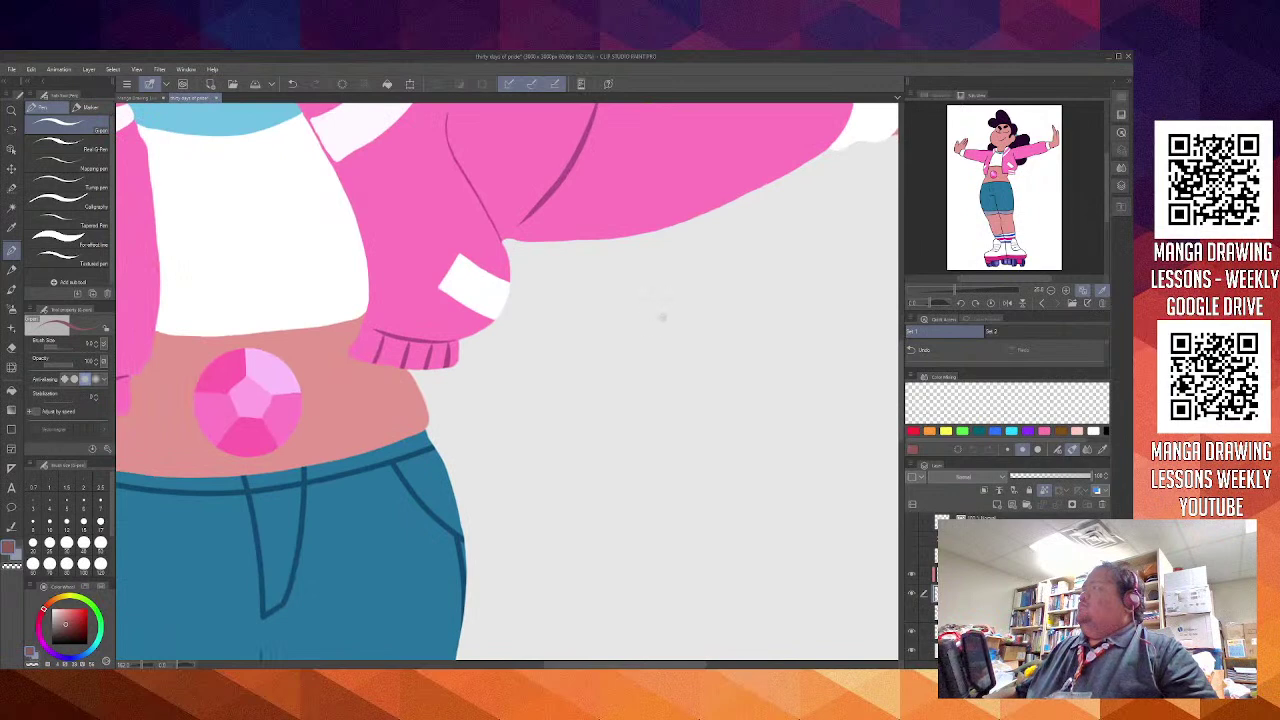
scroll(658, 323, down, 1)
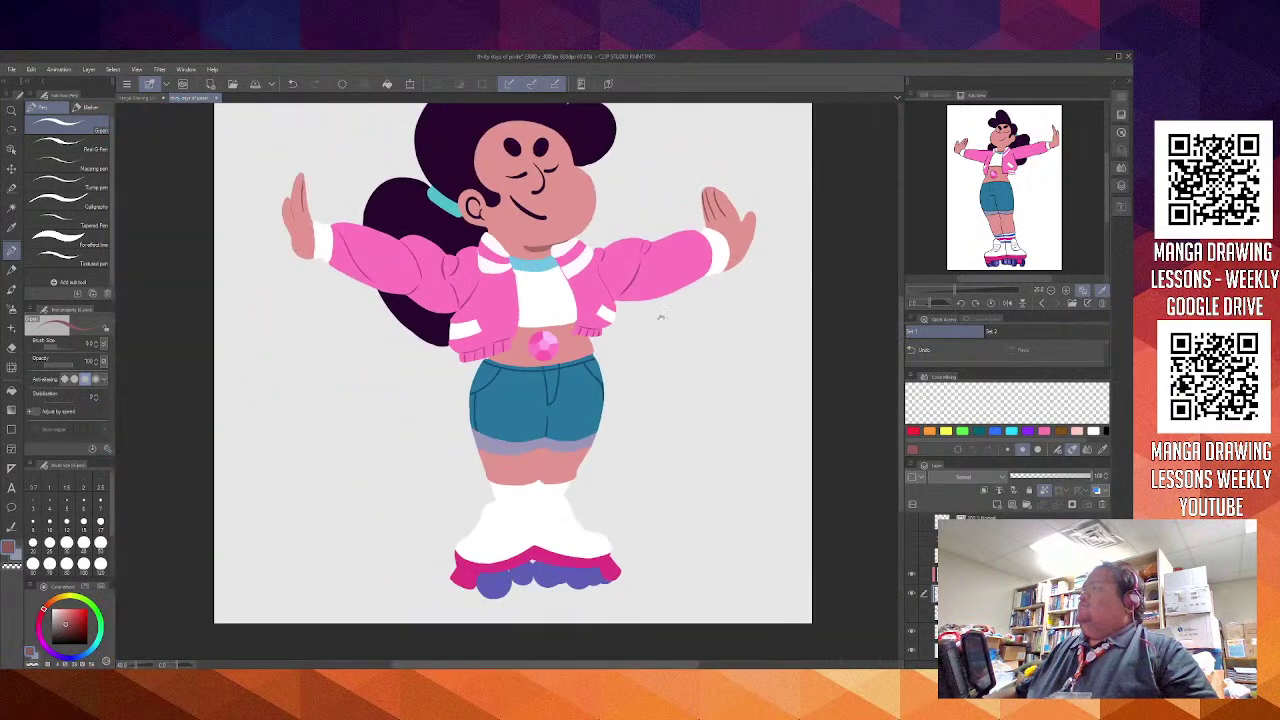
drag(662, 317, 658, 369)
scroll(614, 500, up, 3)
scroll(610, 505, up, 5)
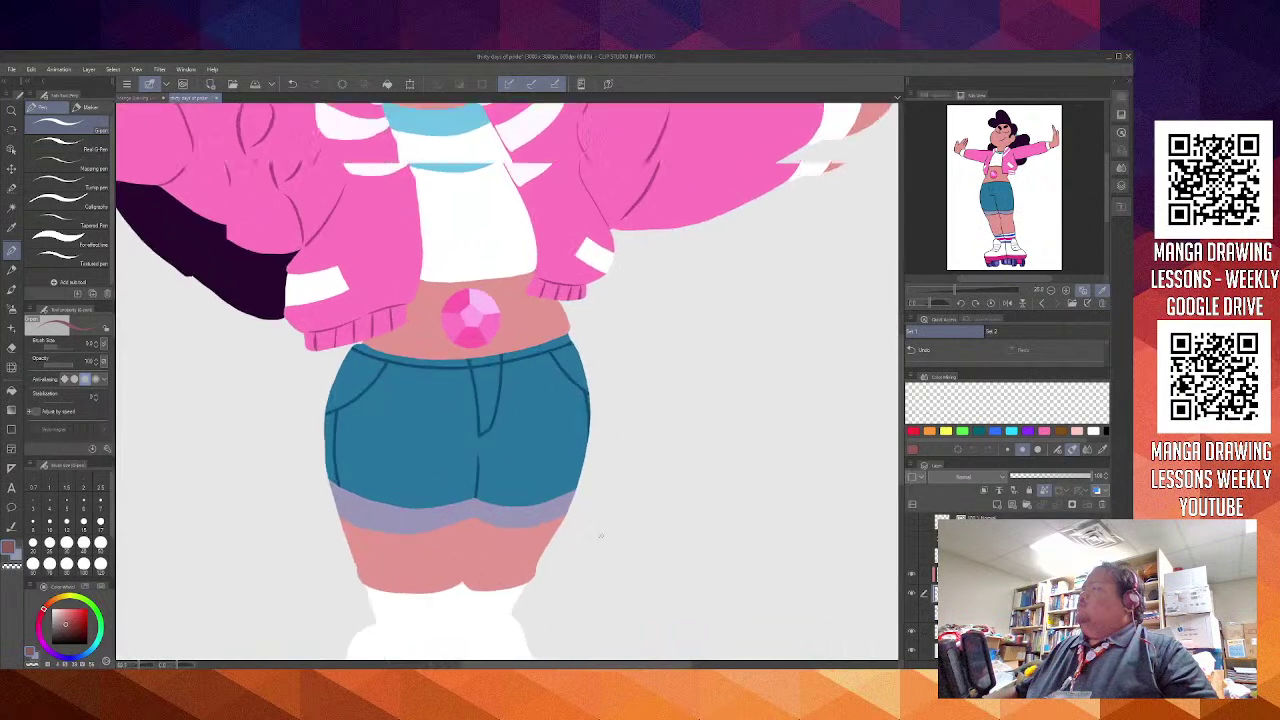
scroll(604, 378, up, 3)
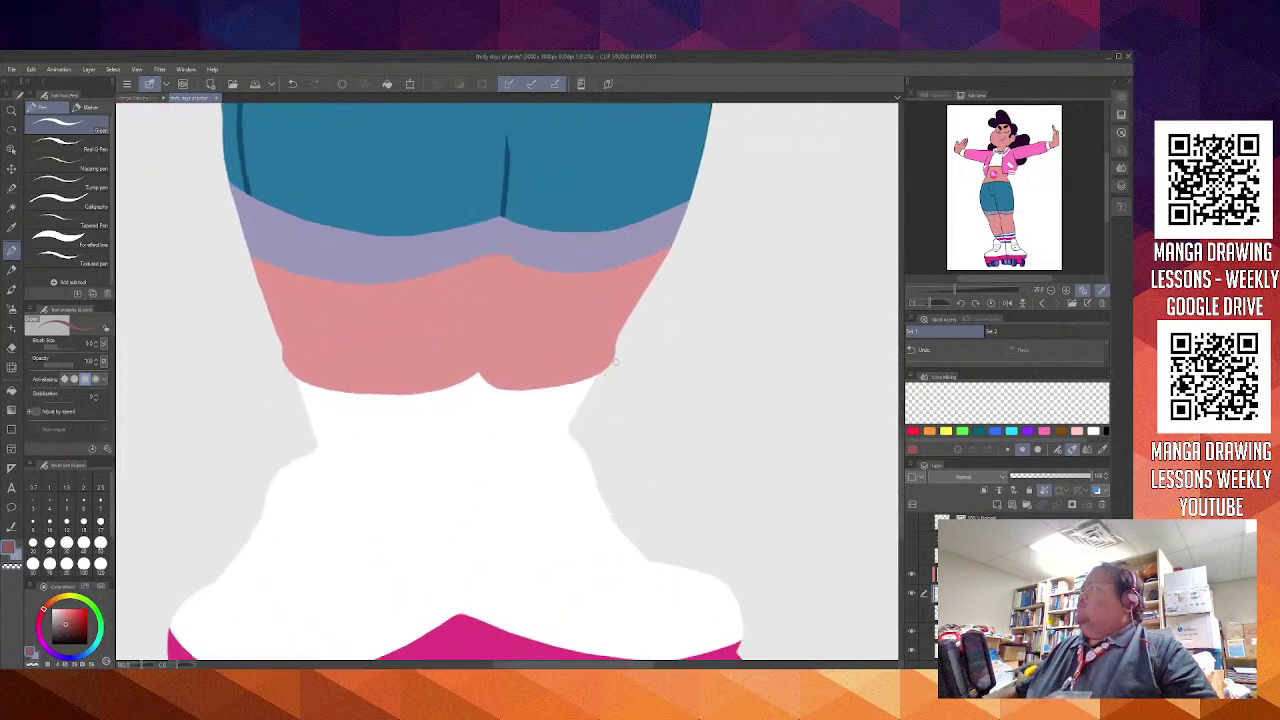
Sample the lavender of the shorts' cuff, darken it to a deeper purple, and select the cuff area for pen drawing
alt+click(492, 212)
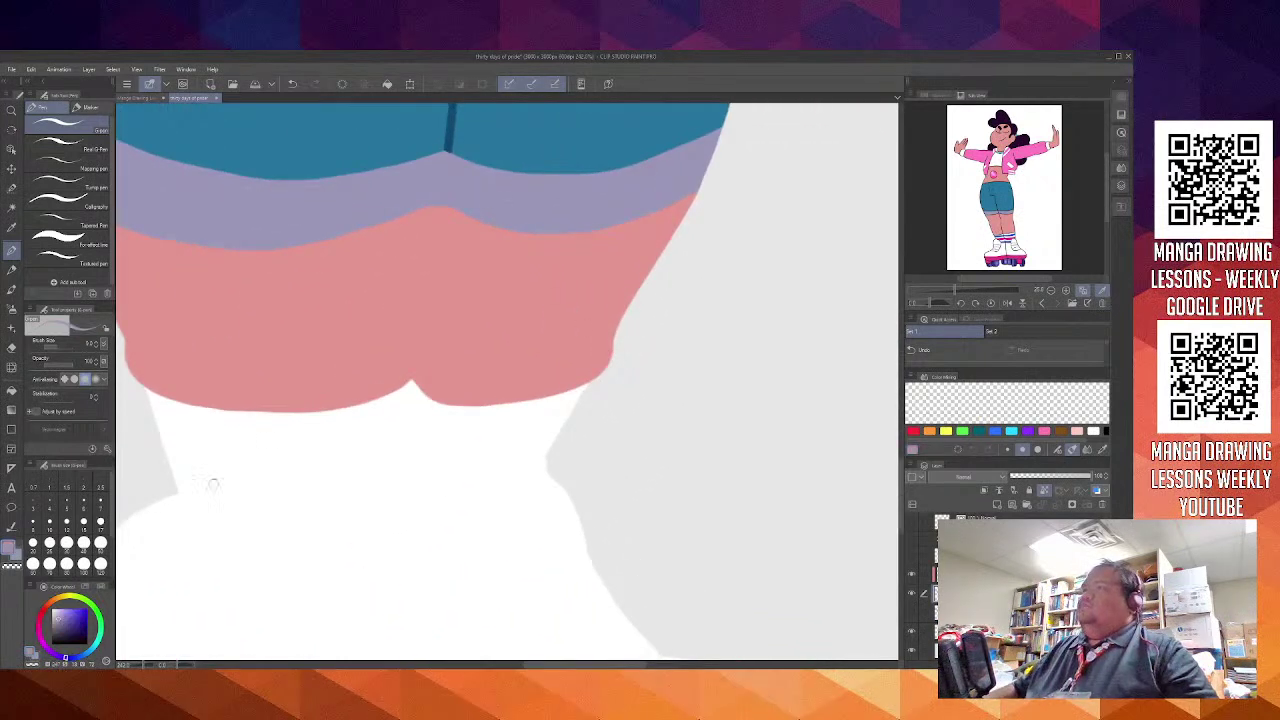
click(61, 627)
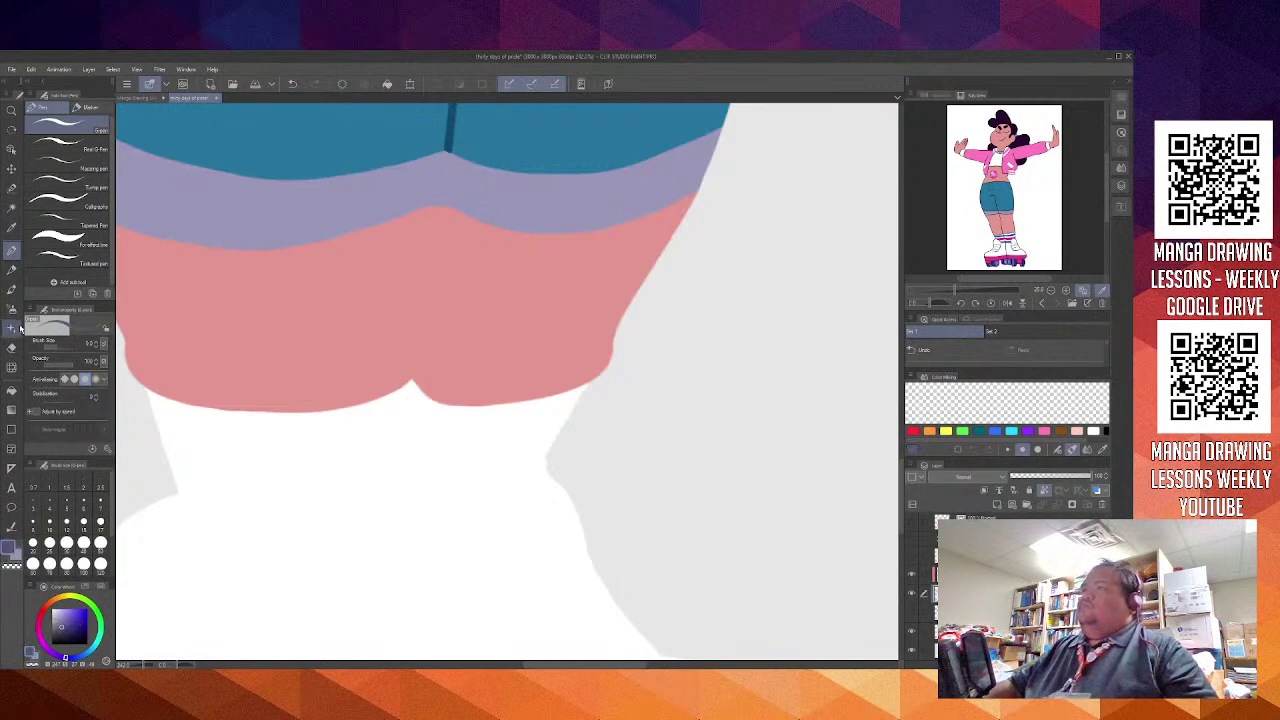
click(12, 207)
click(290, 214)
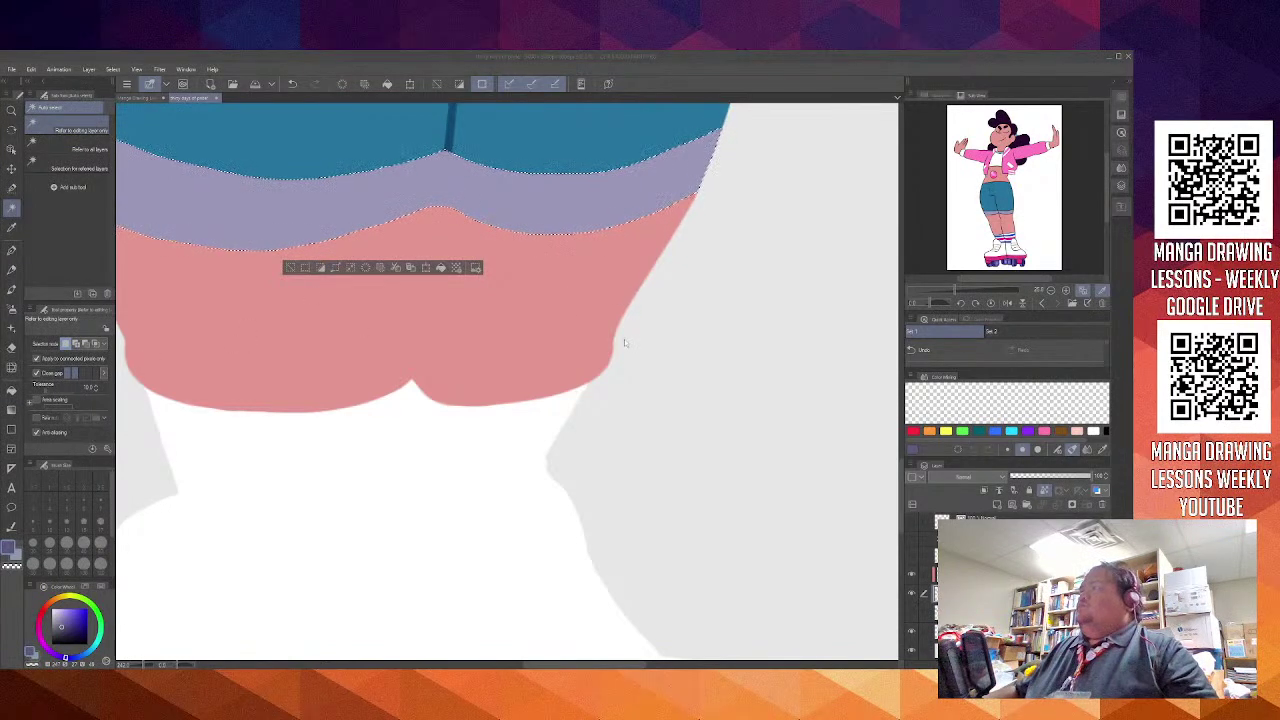
click(11, 248)
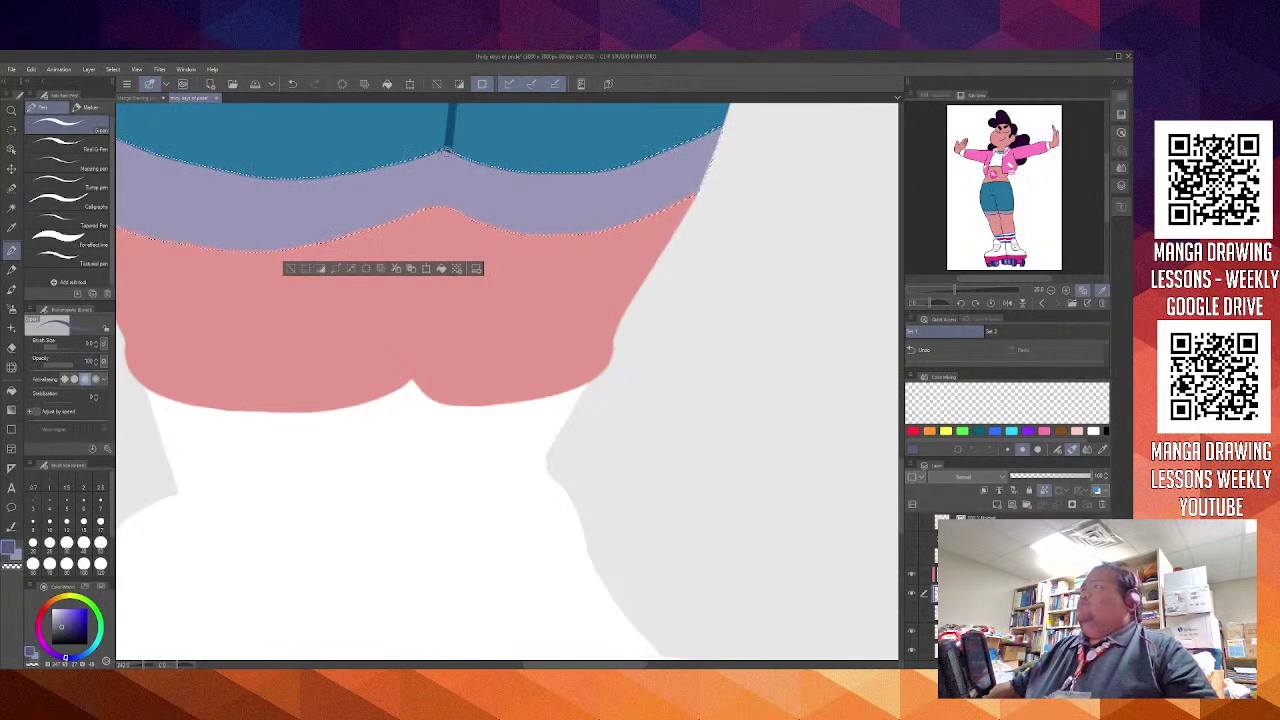
Draw a short dark purple seam down the lavender cuff, continuing the centre line of the shorts
drag(446, 150, 427, 250)
key(ctrl+z)
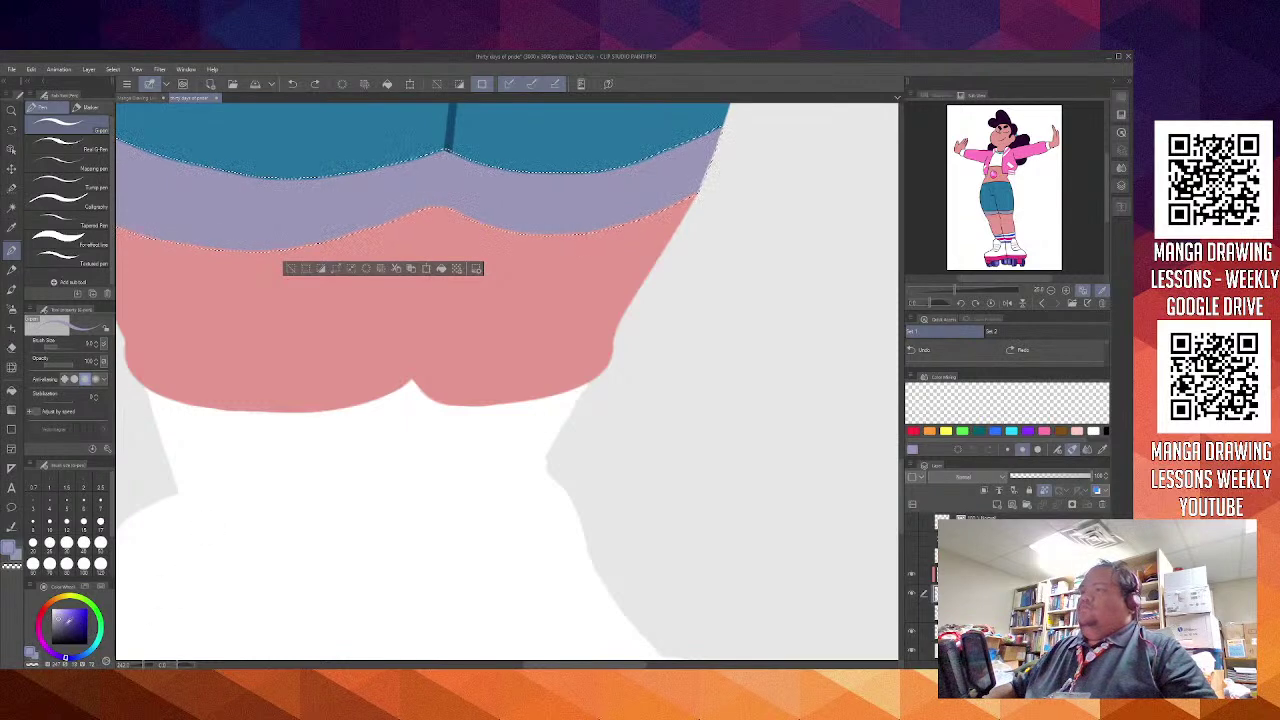
click(61, 625)
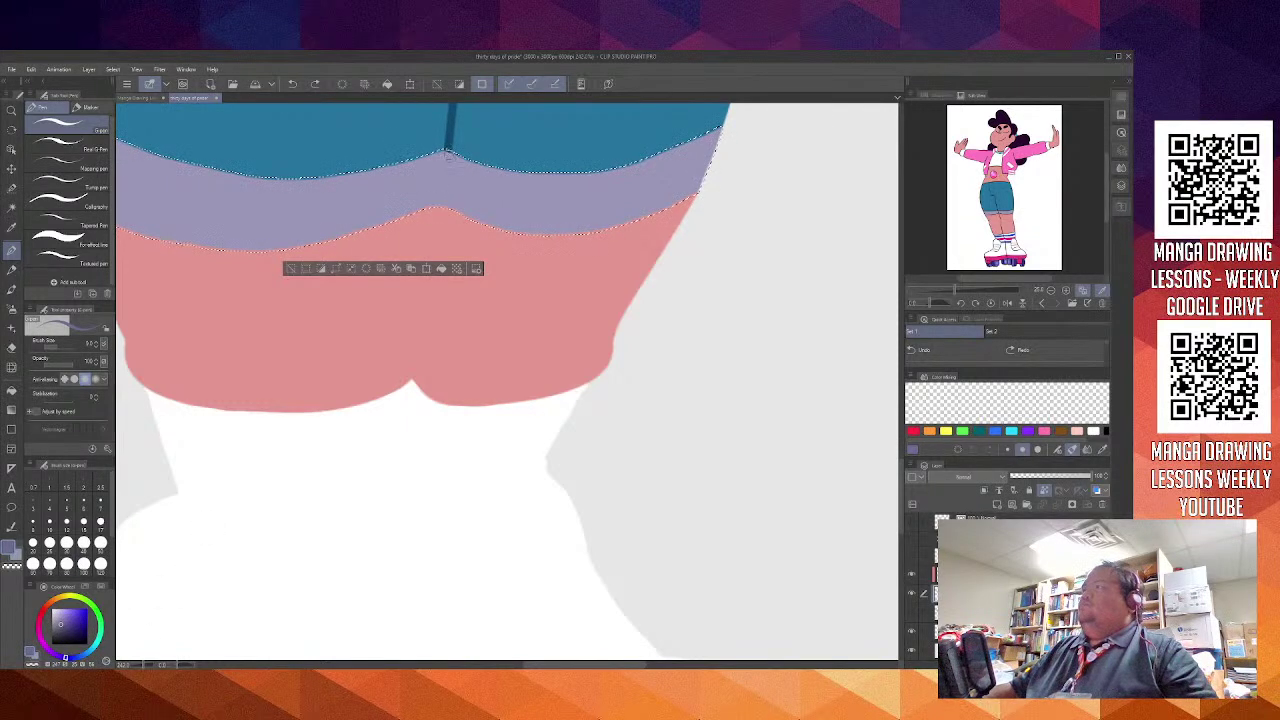
drag(447, 150, 430, 215)
key(ctrl+z)
drag(446, 150, 432, 206)
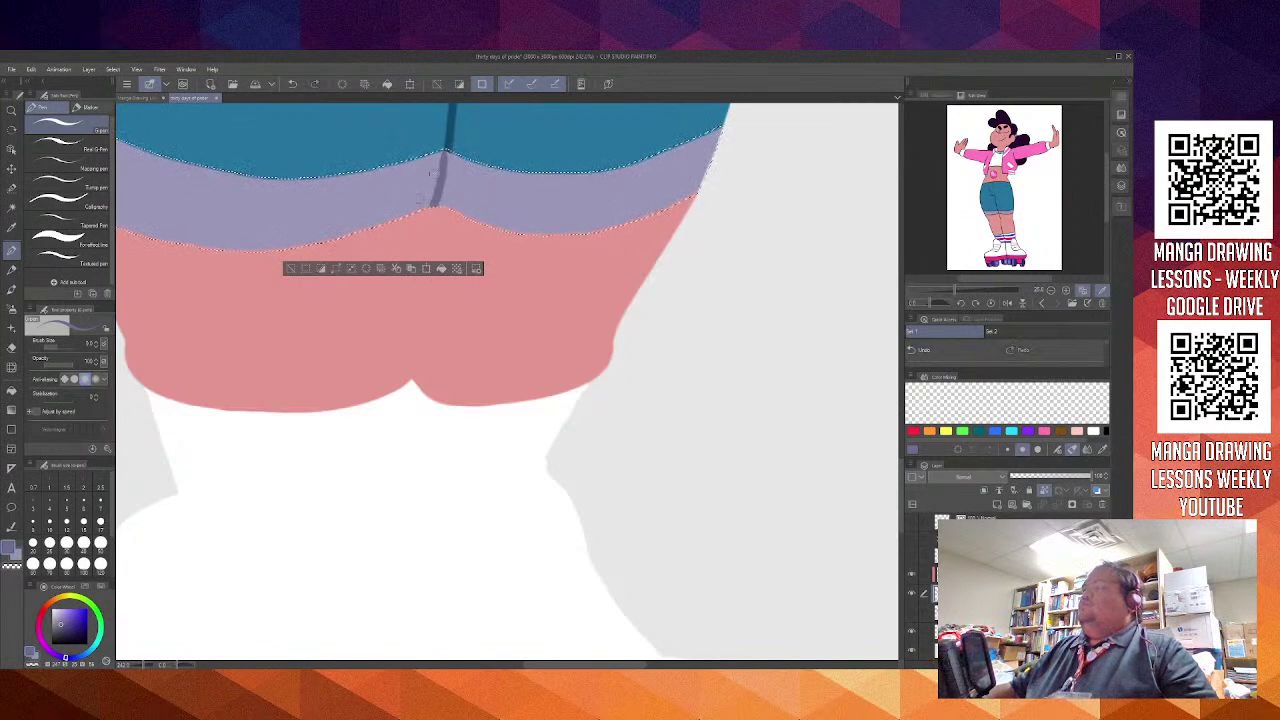
Show the rough sketch over the legs and skates to compare it with the flat colours, and hide it again
scroll(432, 175, down, 5)
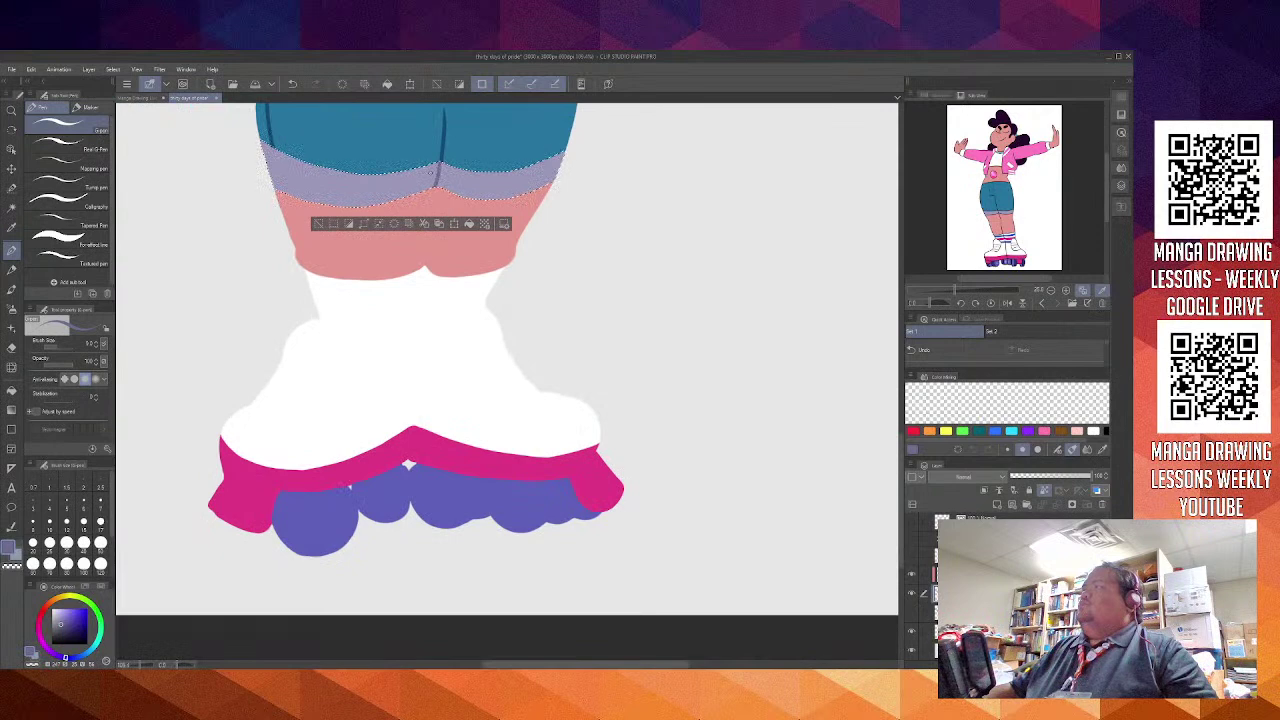
mouse_move(390, 267)
mouse_down()
mouse_move(420, 237)
mouse_move(373, 336)
mouse_up()
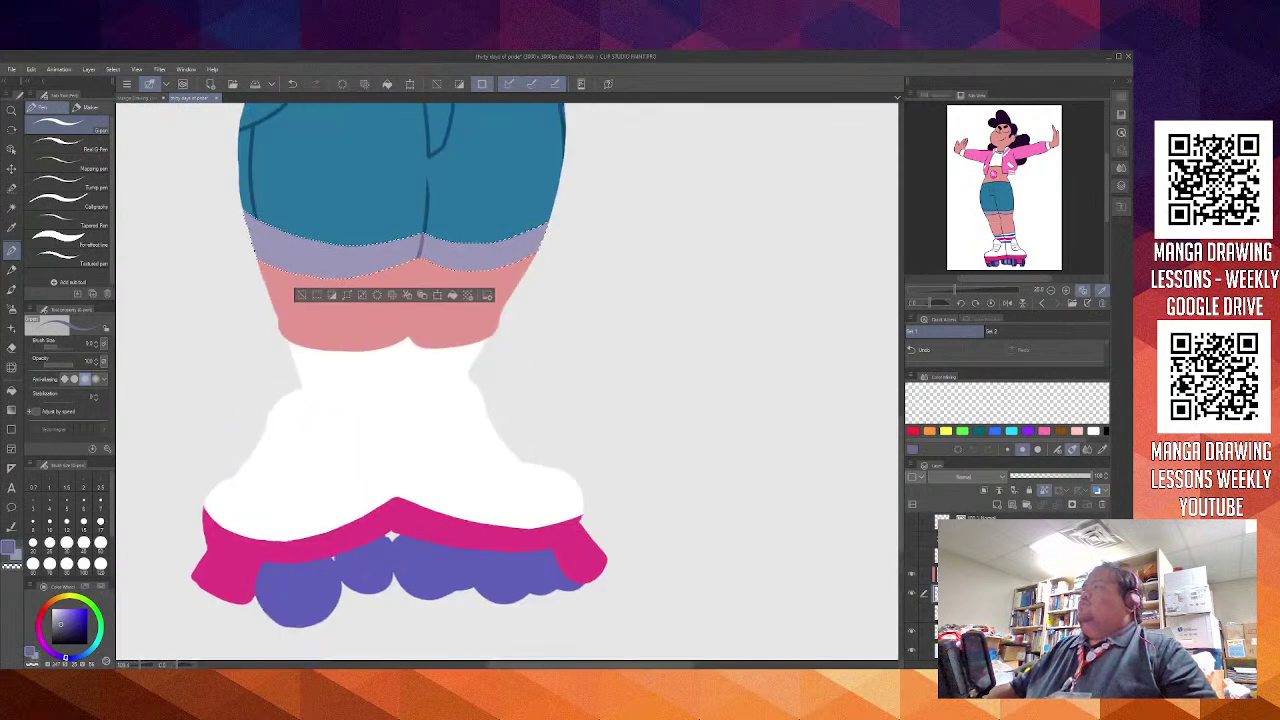
click(488, 294)
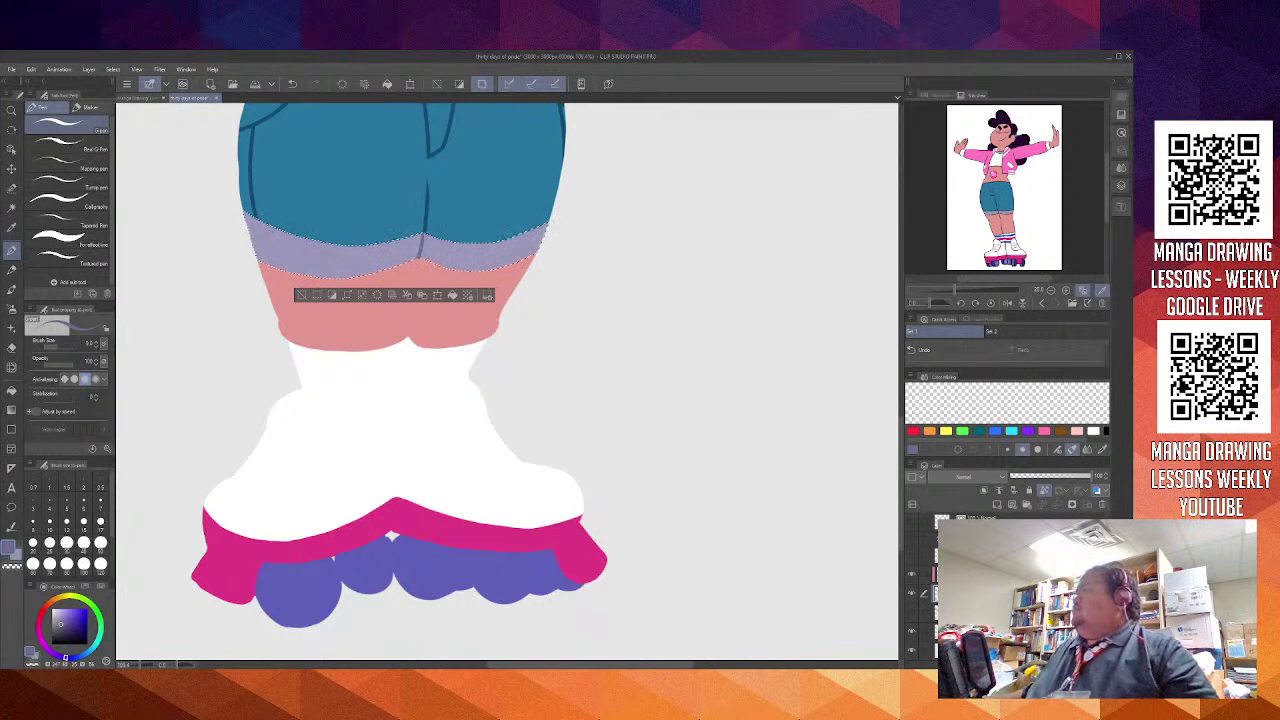
click(912, 557)
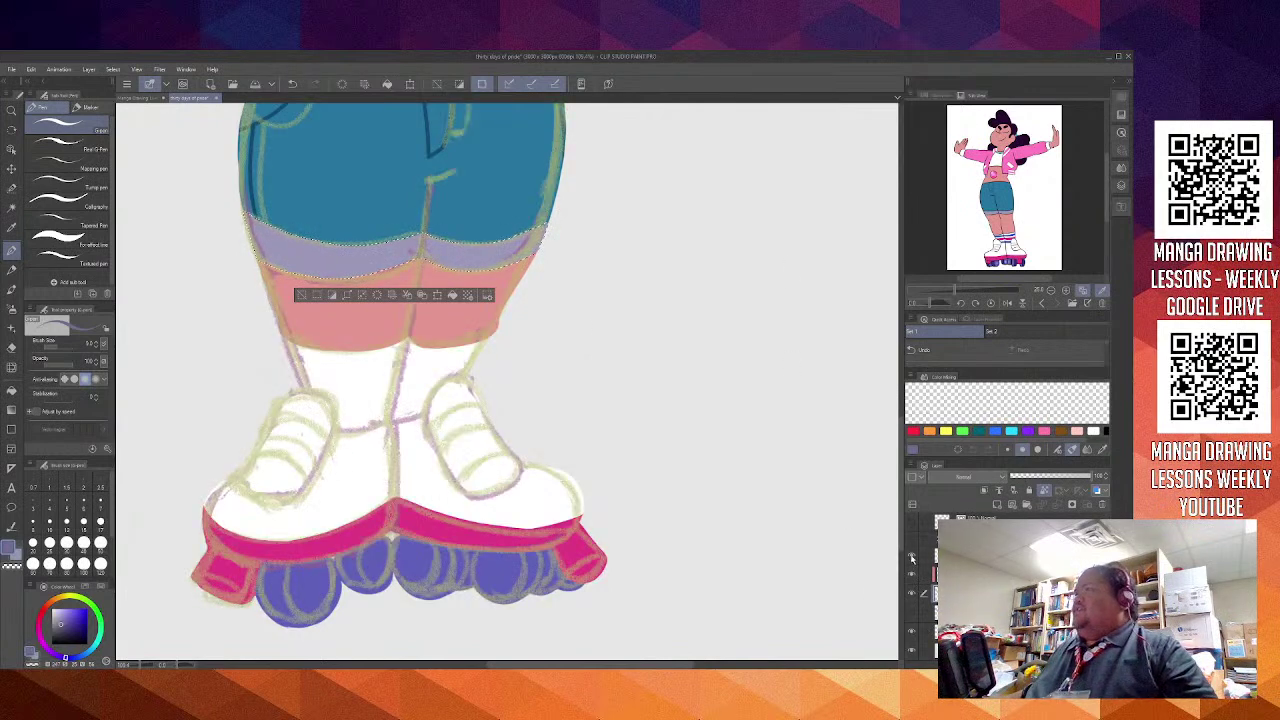
click(912, 557)
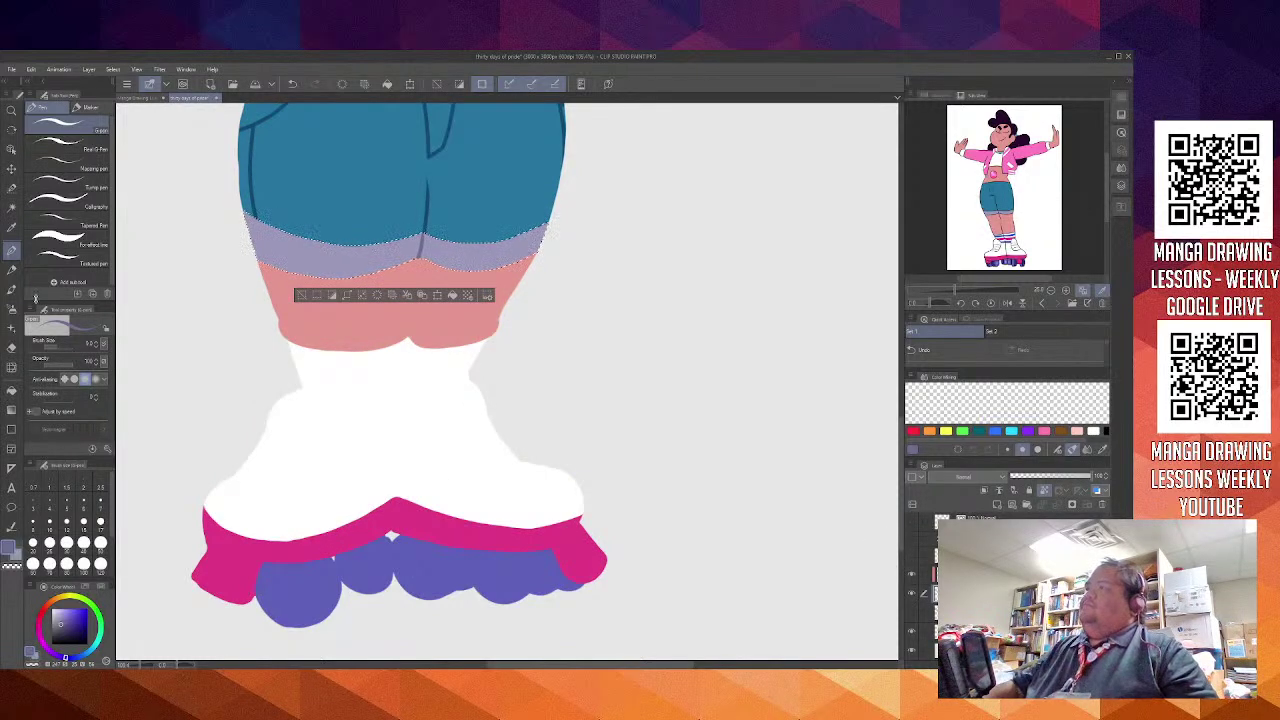
Replace the cuff selection with the leg skin below it and sample the dark skin-line colour for the pen
click(301, 295)
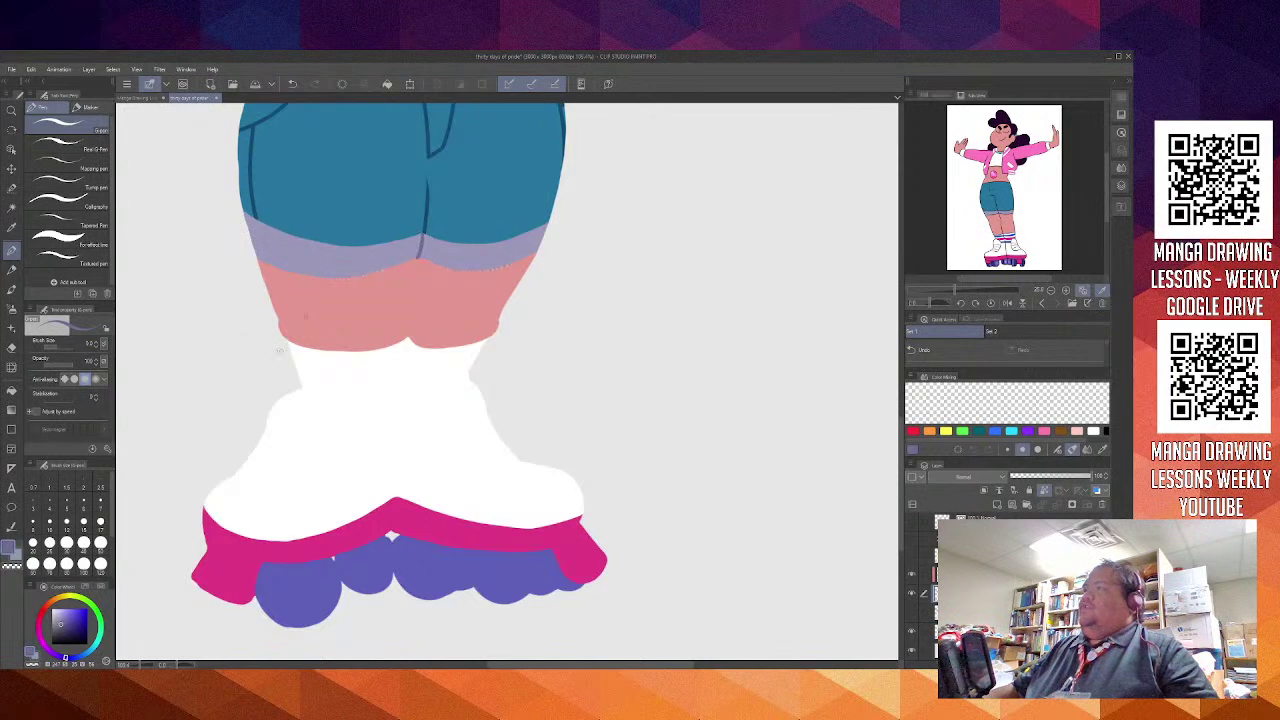
click(14, 209)
click(450, 297)
drag(543, 199, 468, 567)
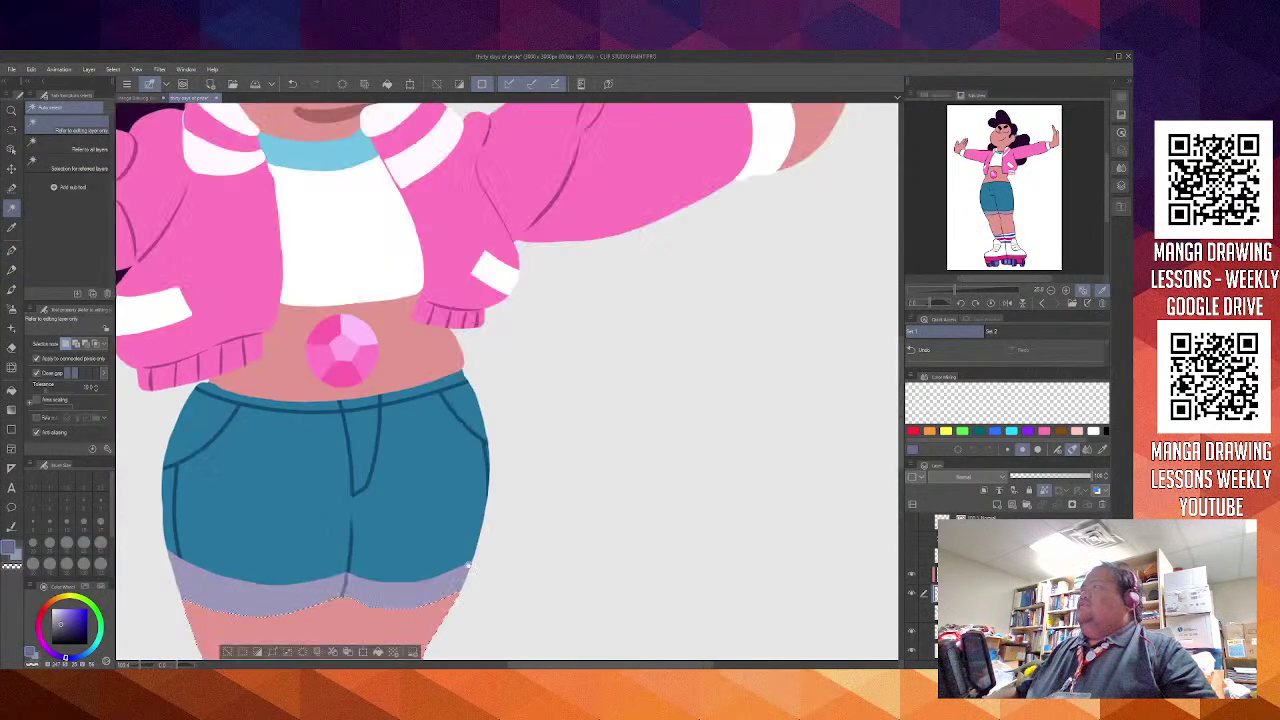
drag(596, 252, 522, 409)
alt+click(256, 270)
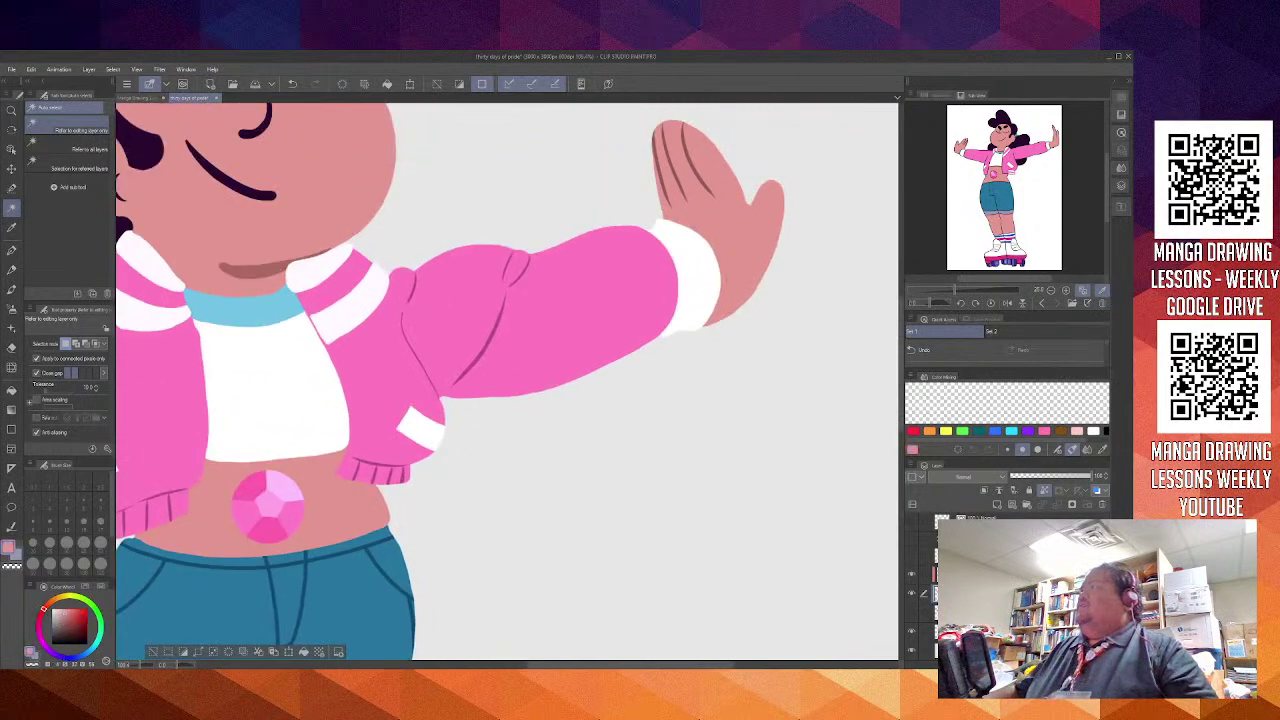
drag(368, 533, 544, 280)
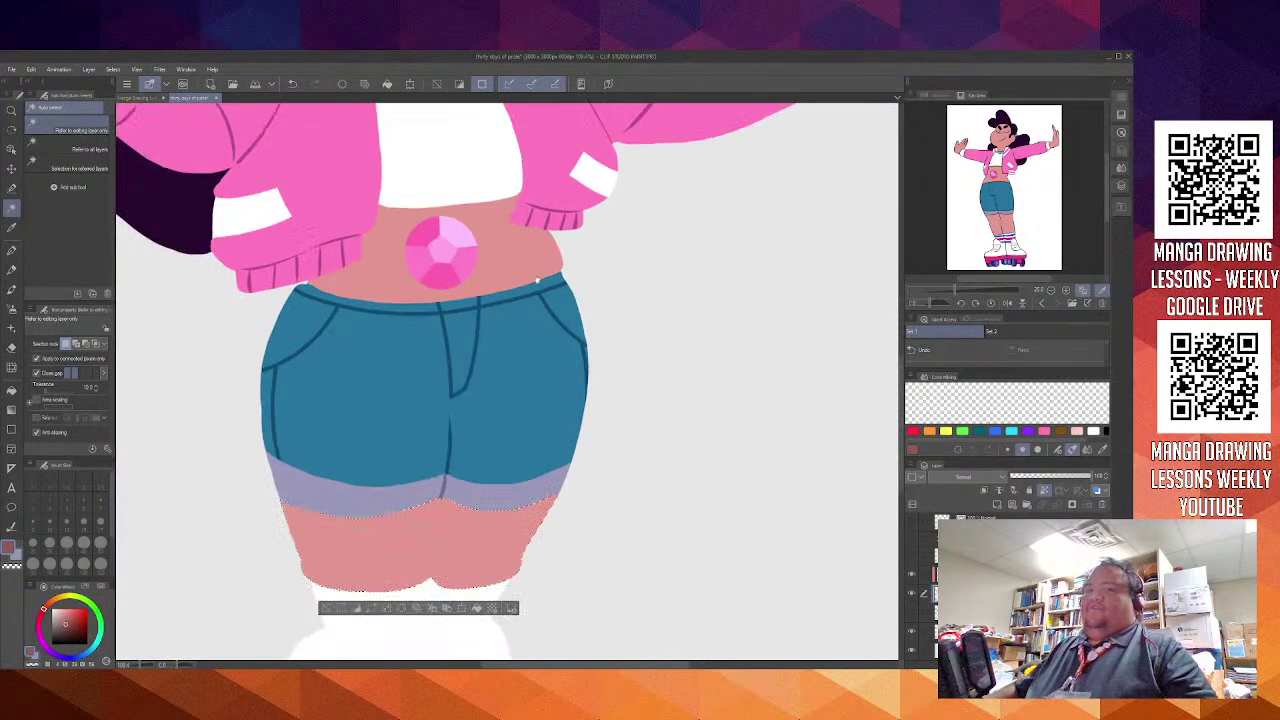
drag(430, 436, 487, 321)
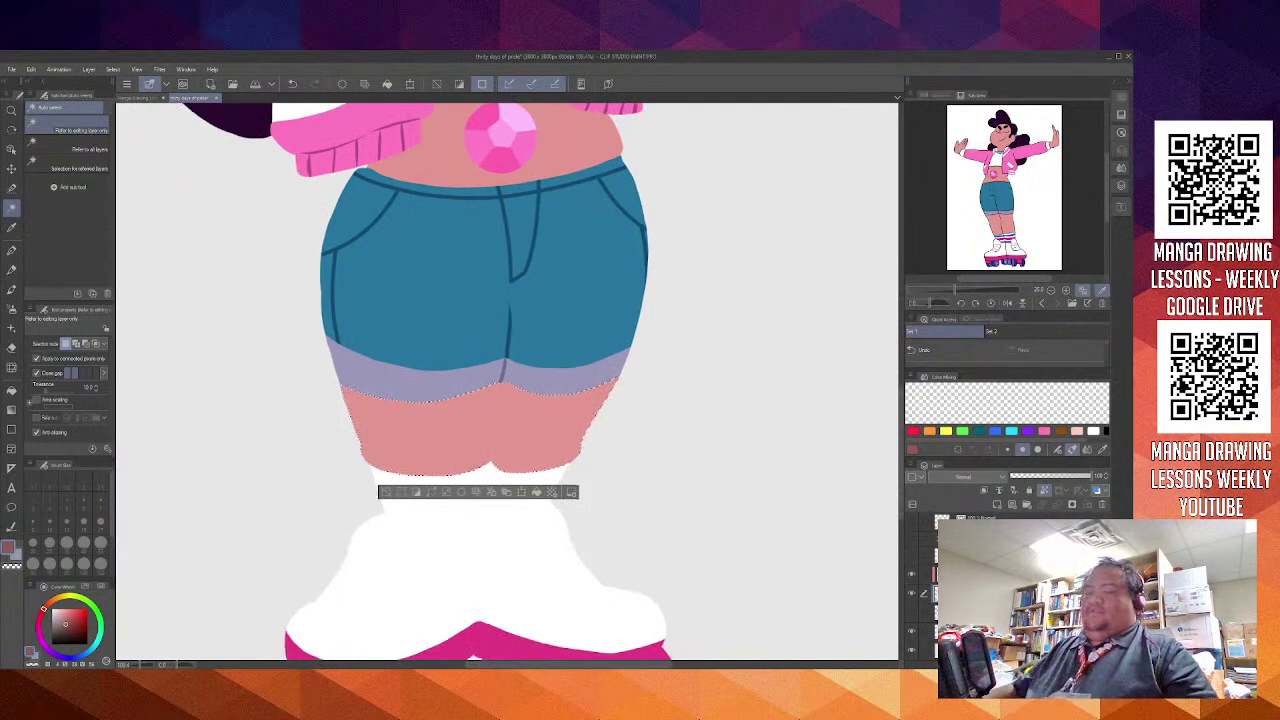
key(p)
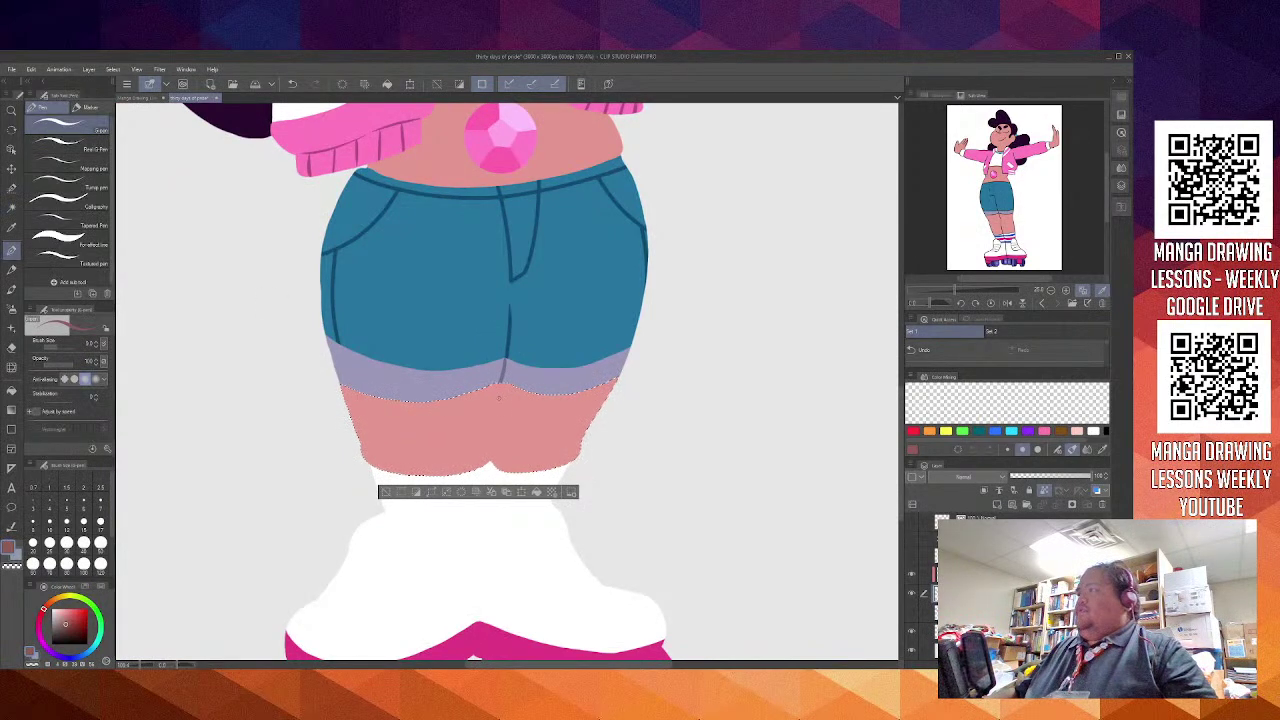
Try to draw a dark line separating the two legs, from the cuff's seam down to the notch above the socks
scroll(498, 398, up, 3)
drag(498, 380, 483, 507)
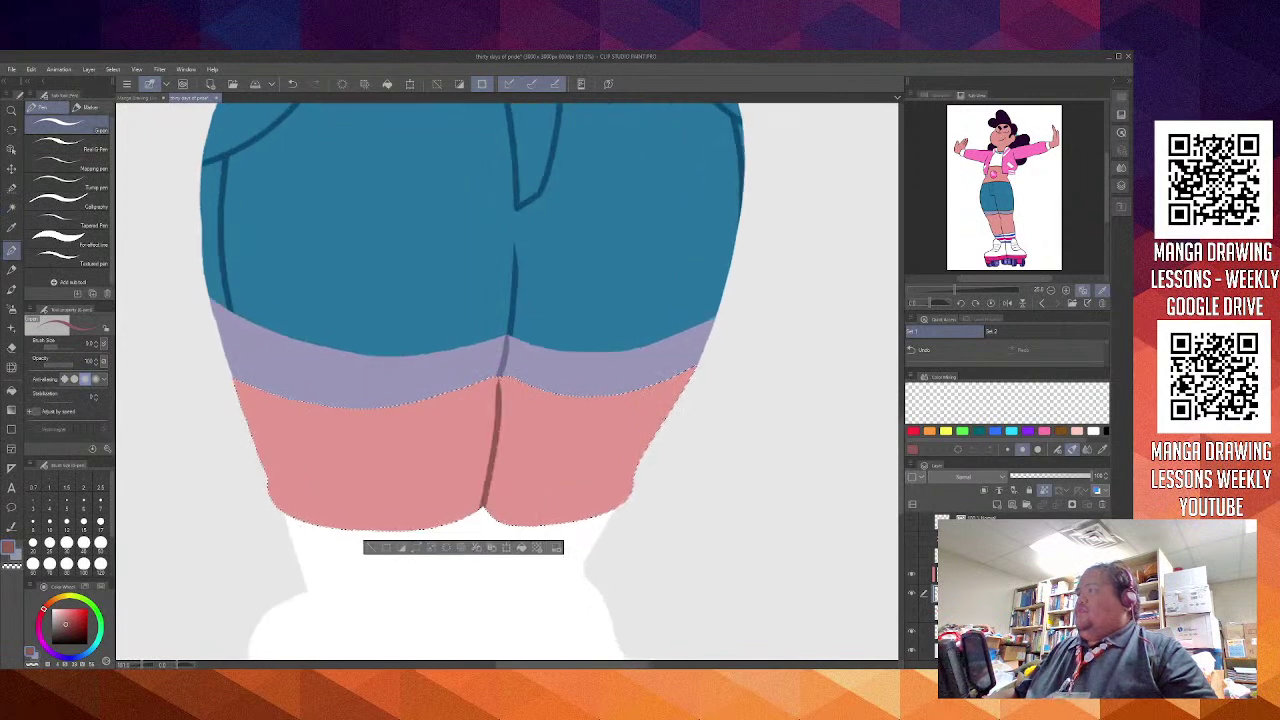
key(ctrl+z)
drag(497, 384, 483, 510)
key(ctrl+z)
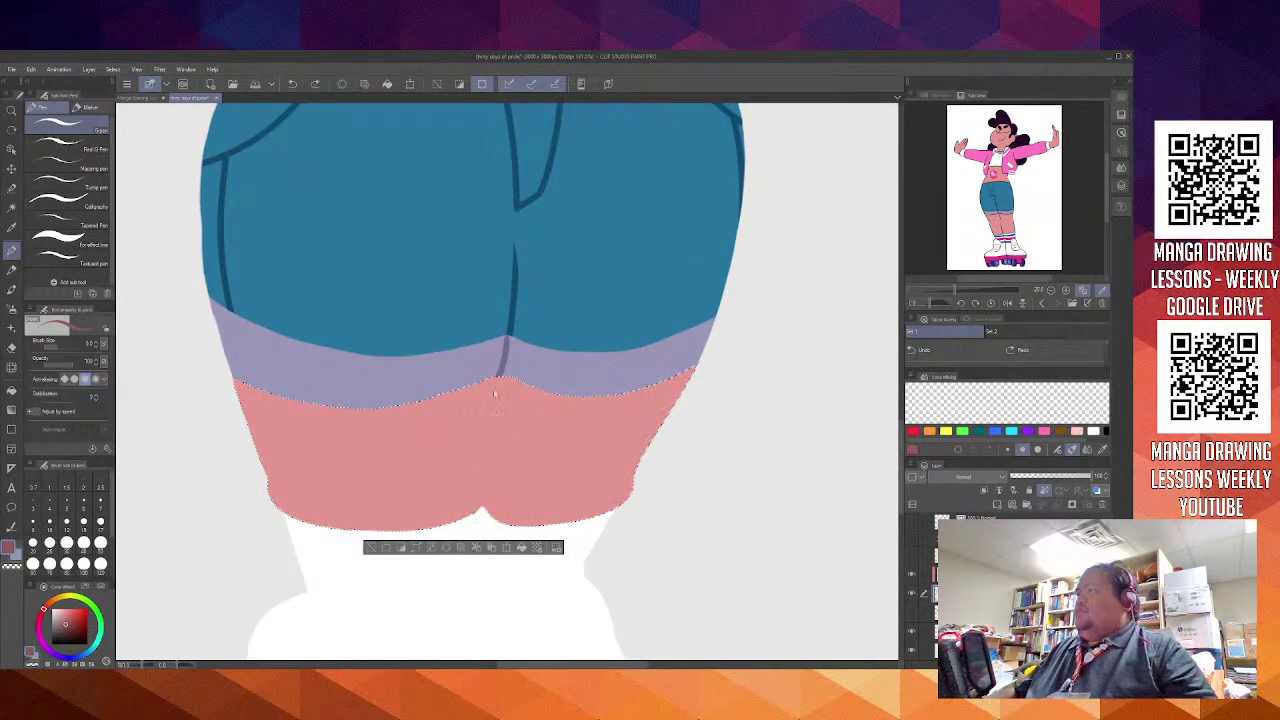
drag(497, 384, 483, 510)
key(ctrl+z)
drag(497, 380, 481, 510)
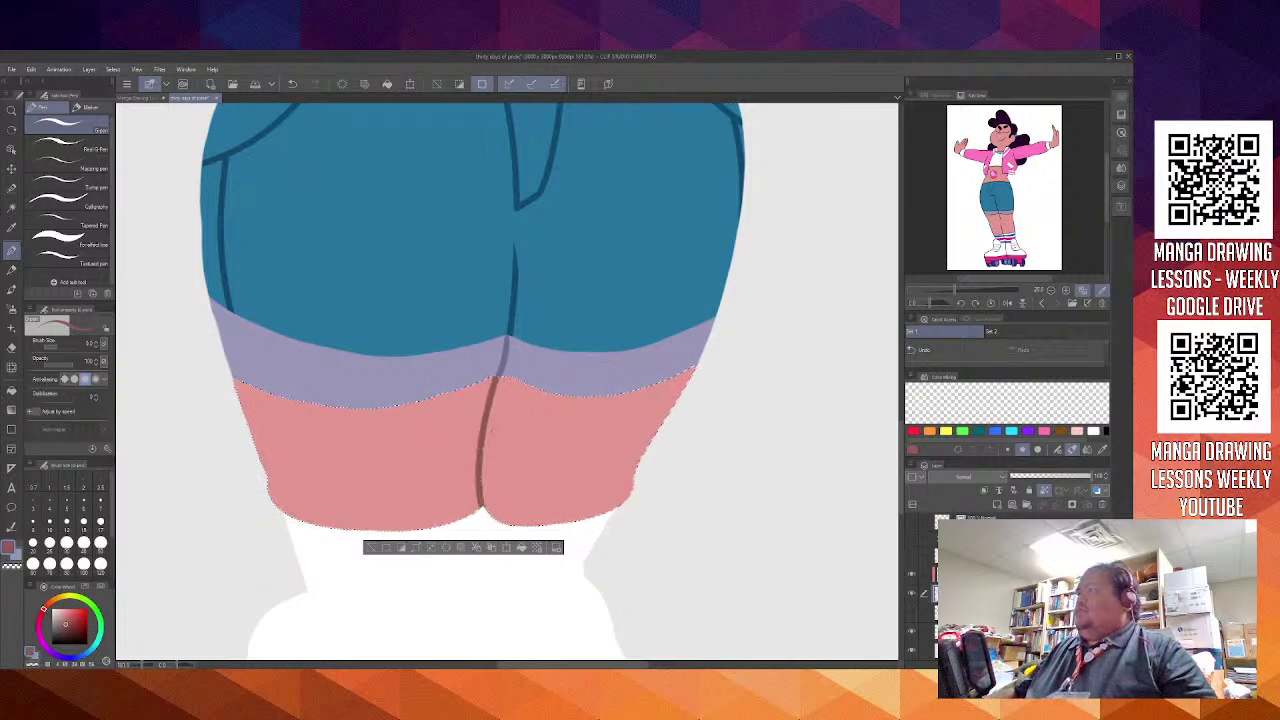
key(ctrl+z)
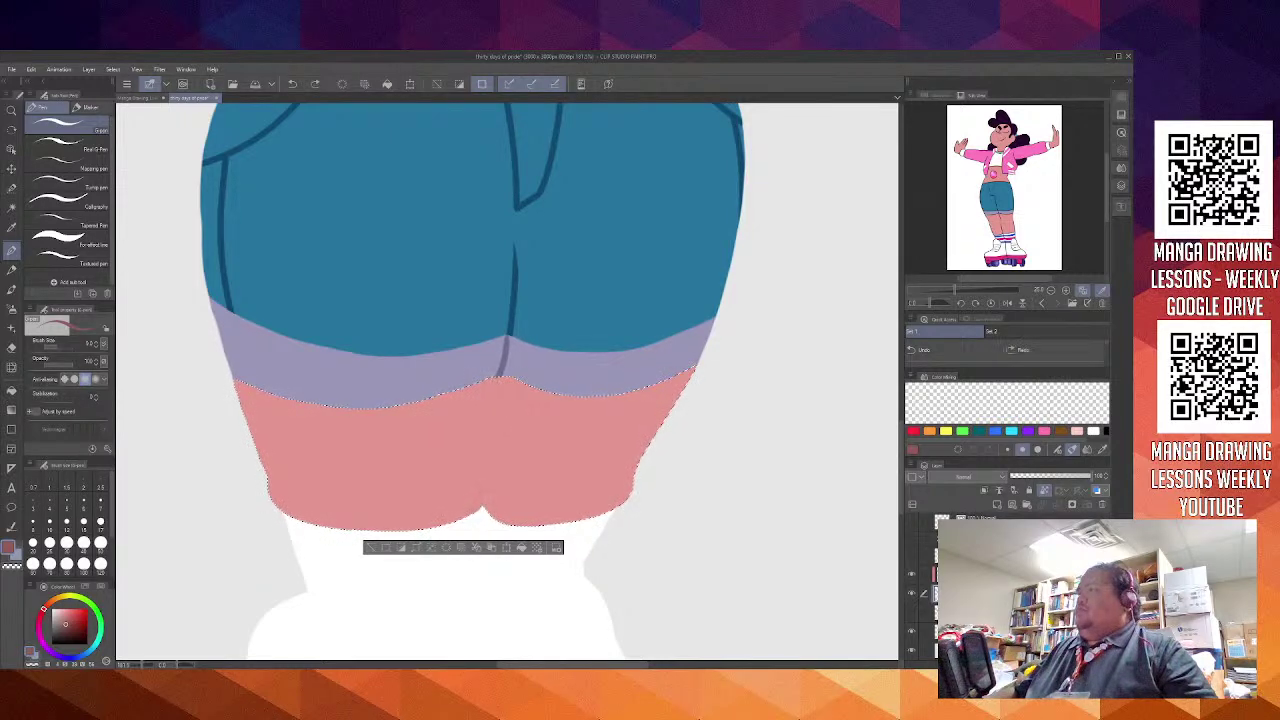
drag(497, 384, 482, 510)
key(ctrl+z)
drag(506, 378, 482, 510)
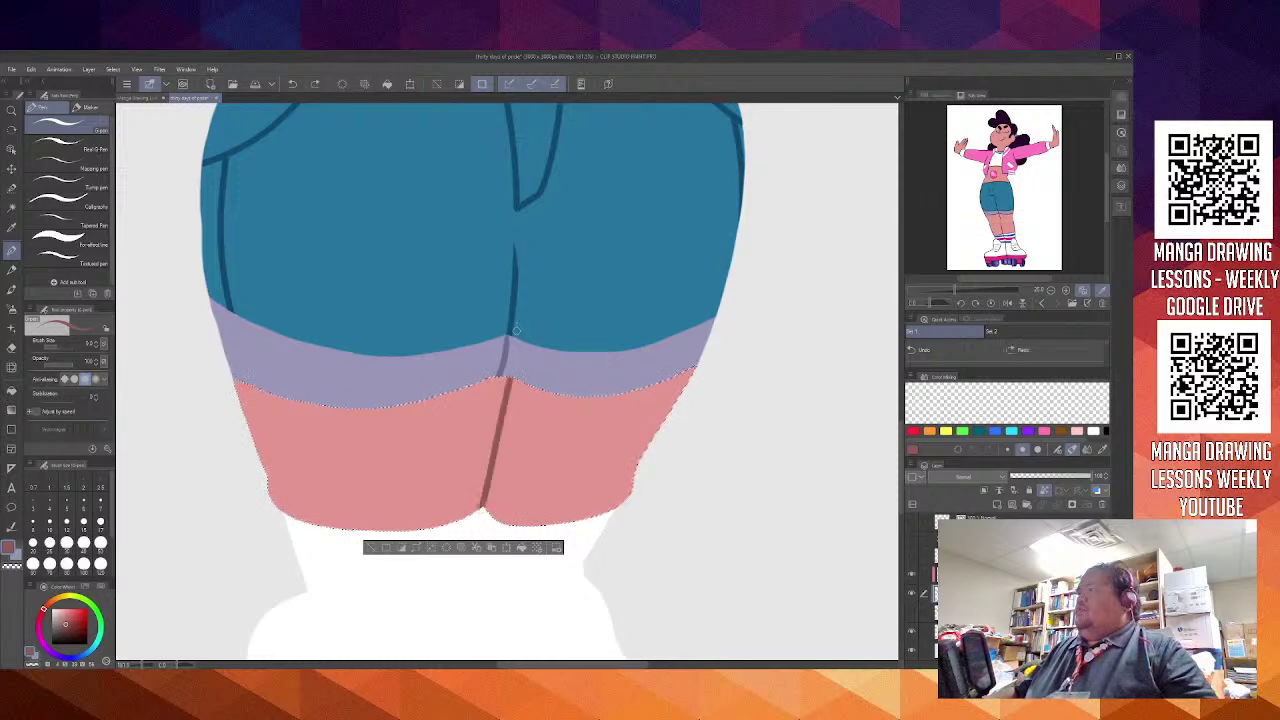
key(ctrl+z)
drag(505, 380, 483, 510)
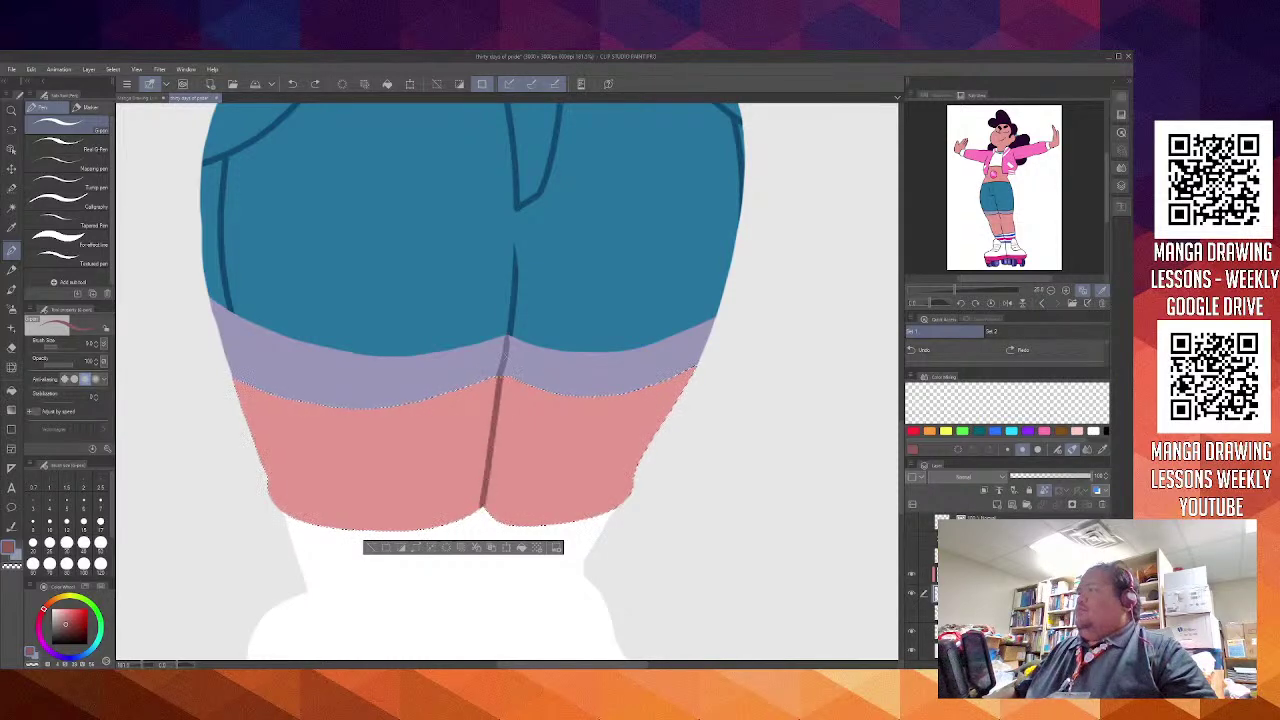
key(ctrl+z)
drag(500, 378, 472, 516)
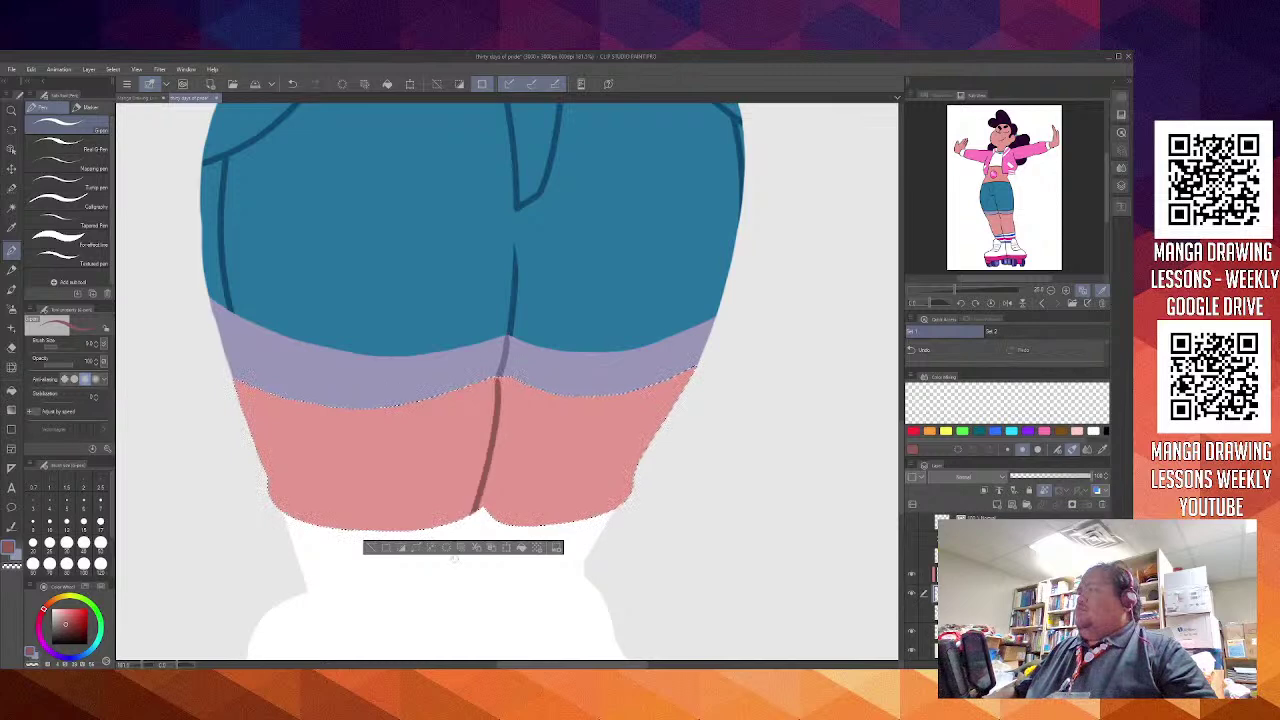
key(ctrl+z)
drag(498, 378, 476, 514)
key(ctrl+z)
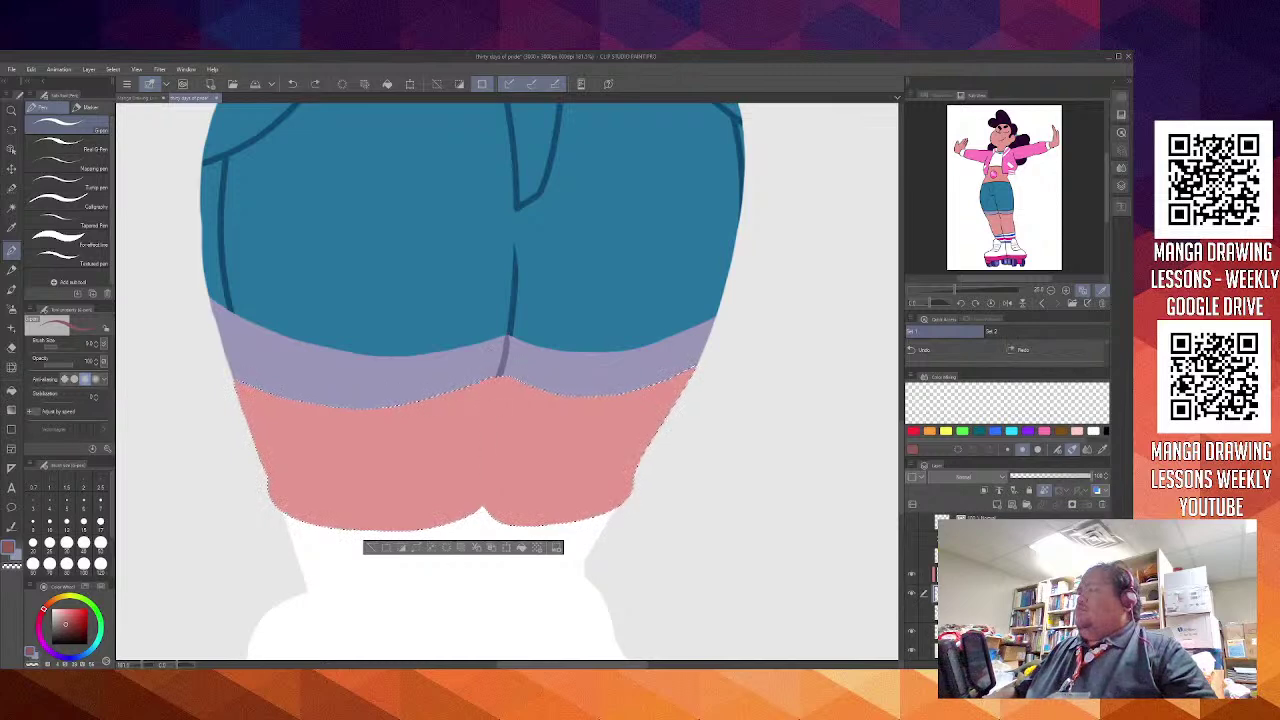
drag(498, 379, 478, 512)
key(ctrl+z)
drag(497, 380, 479, 512)
key(ctrl+z)
key(ctrl+d)
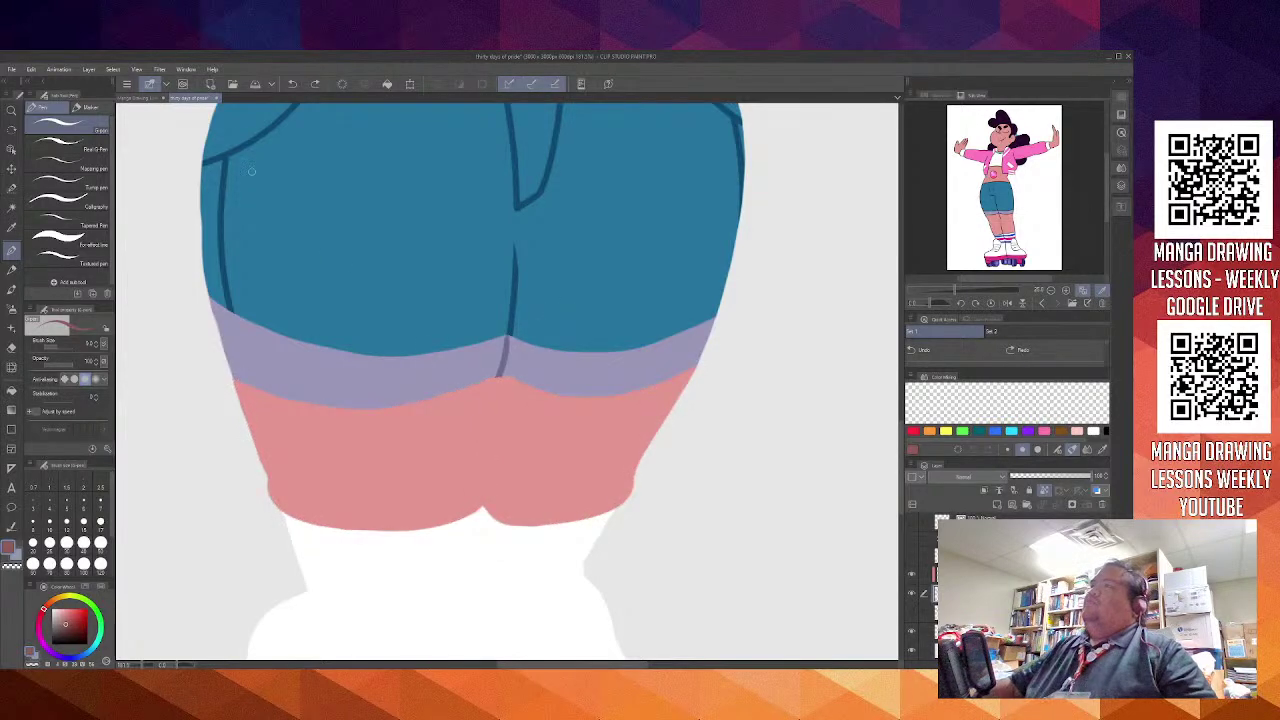
click(313, 84)
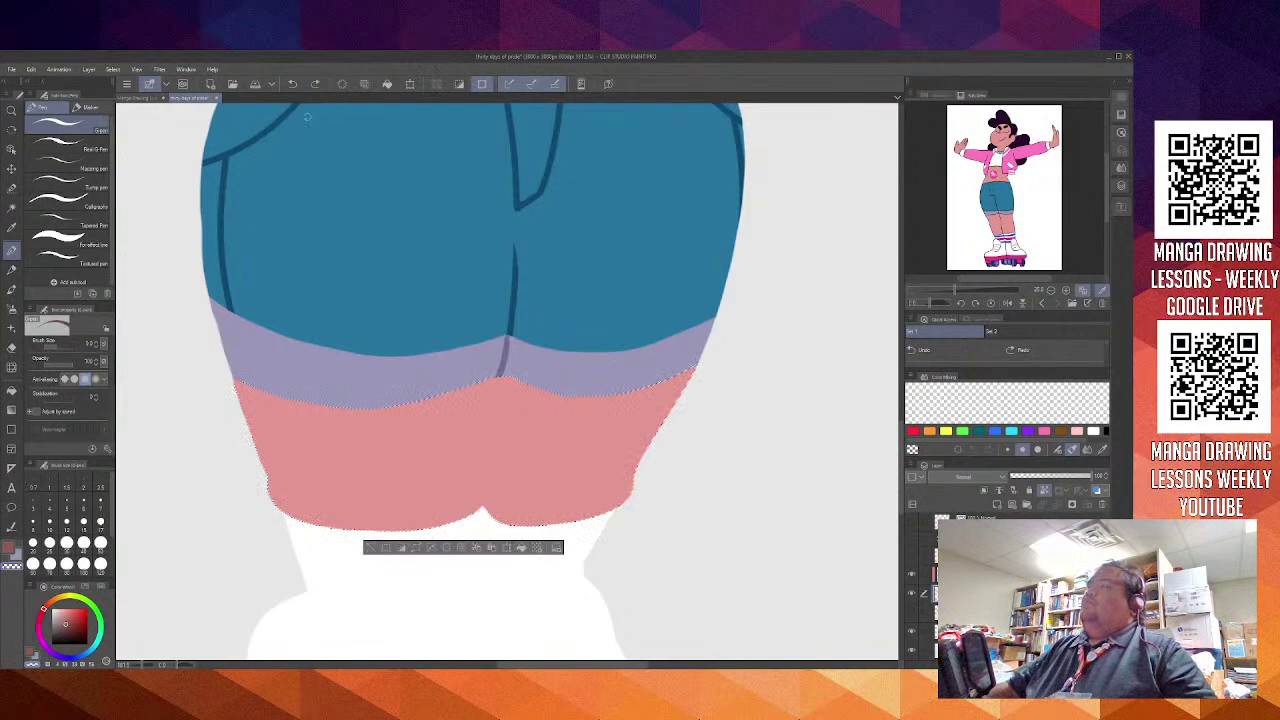
Turn the canvas upside down and try drawing the leg separation line from the skin toward the cuff's seam
drag(814, 571, 320, 130)
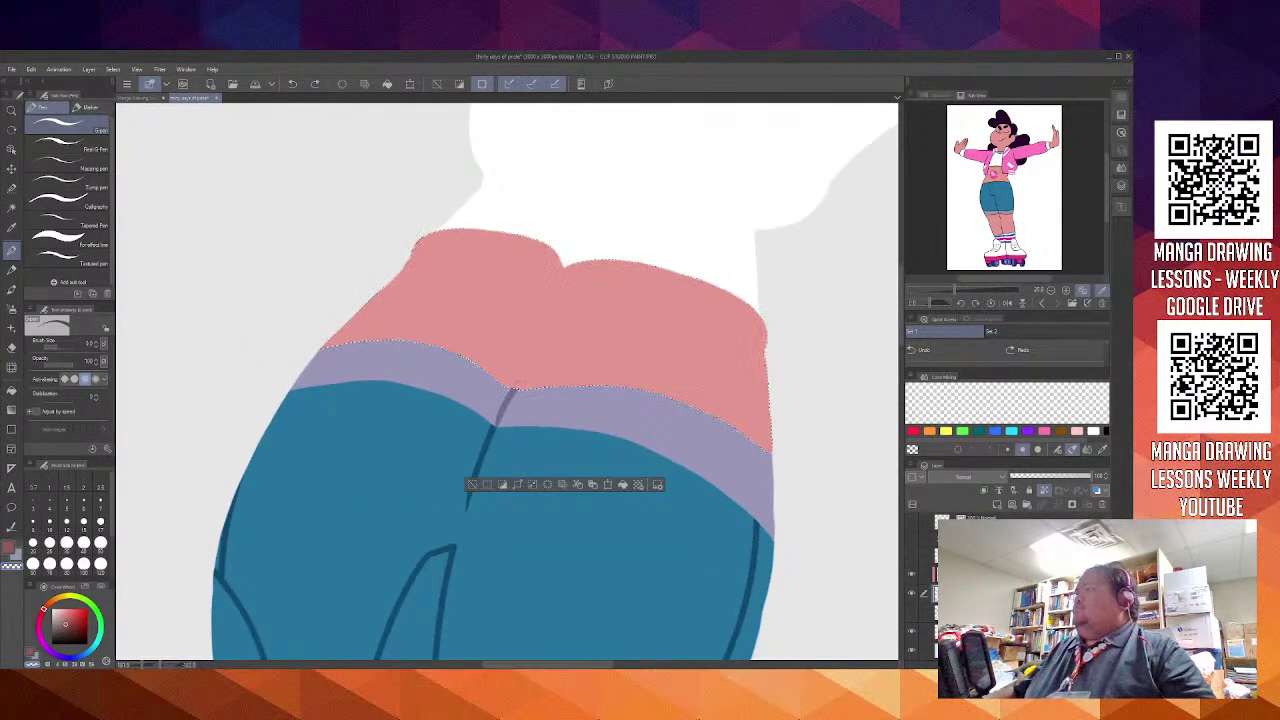
drag(545, 338, 515, 388)
key(ctrl+z)
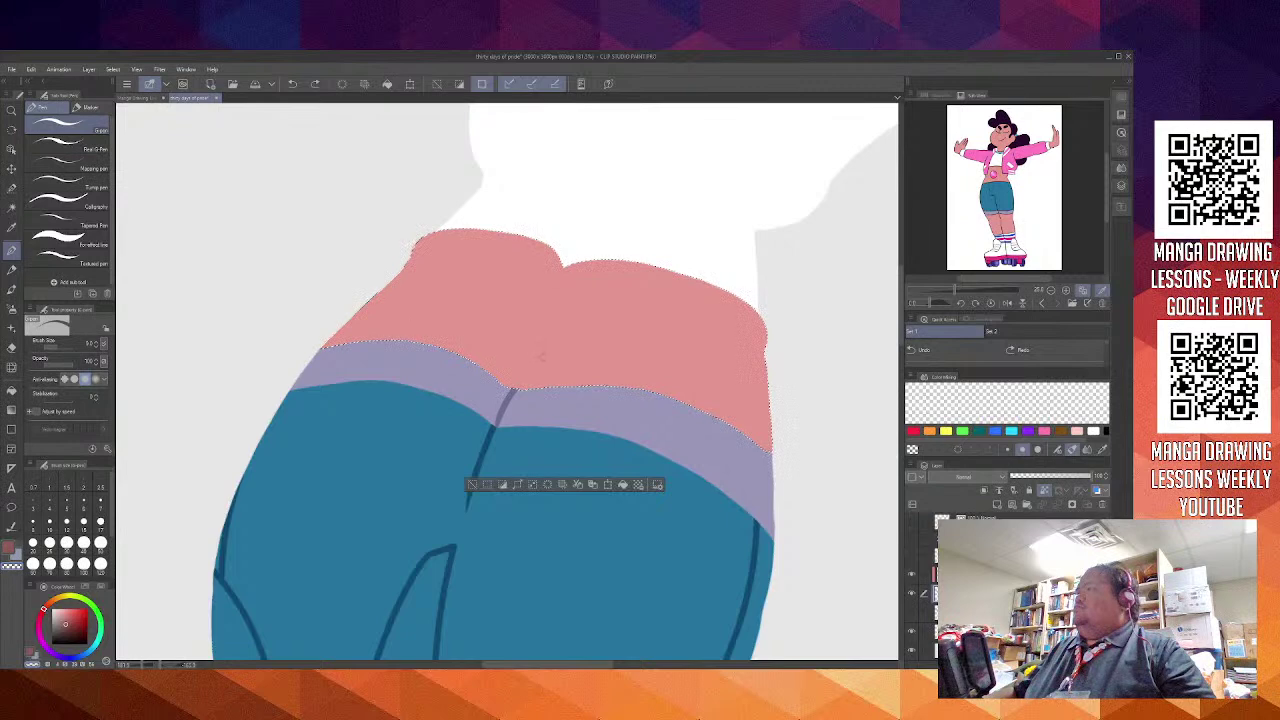
Set the pen to the dark skin-line colour by sampling a finger line on the hand, and return to the legs
alt+click(548, 368)
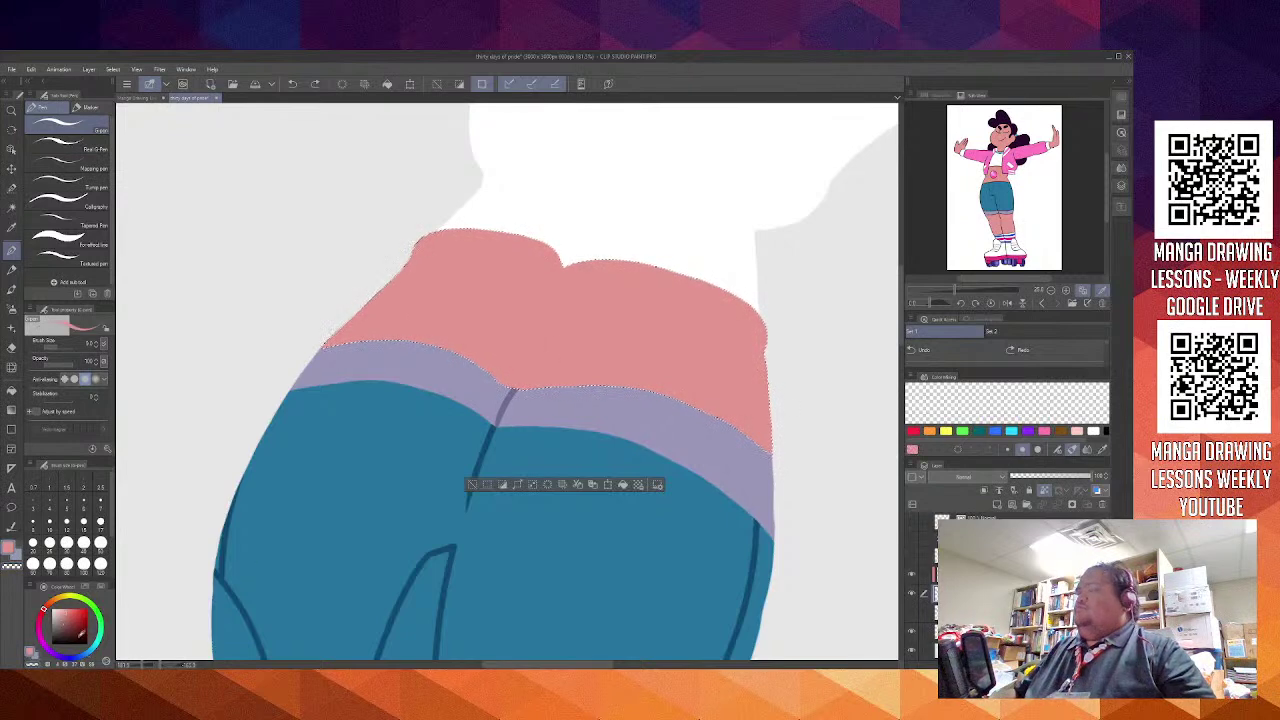
click(68, 626)
click(68, 622)
drag(367, 500, 692, 168)
drag(514, 409, 421, 374)
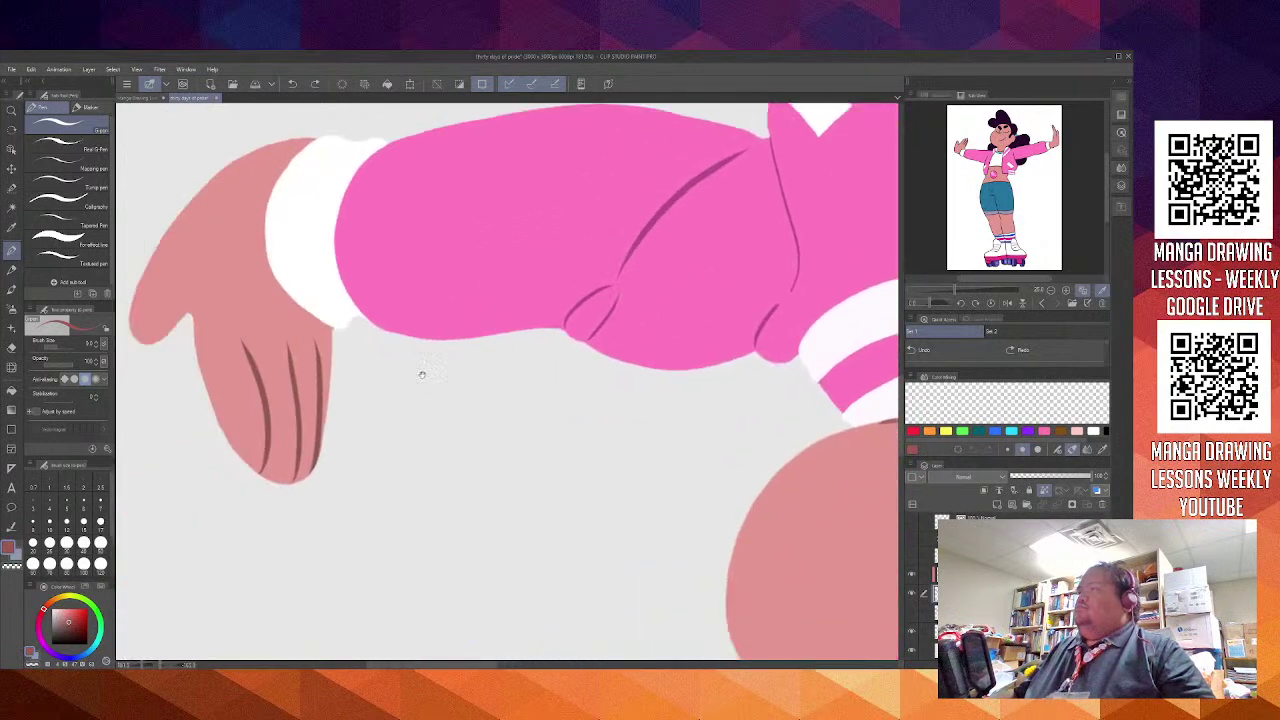
alt+click(316, 393)
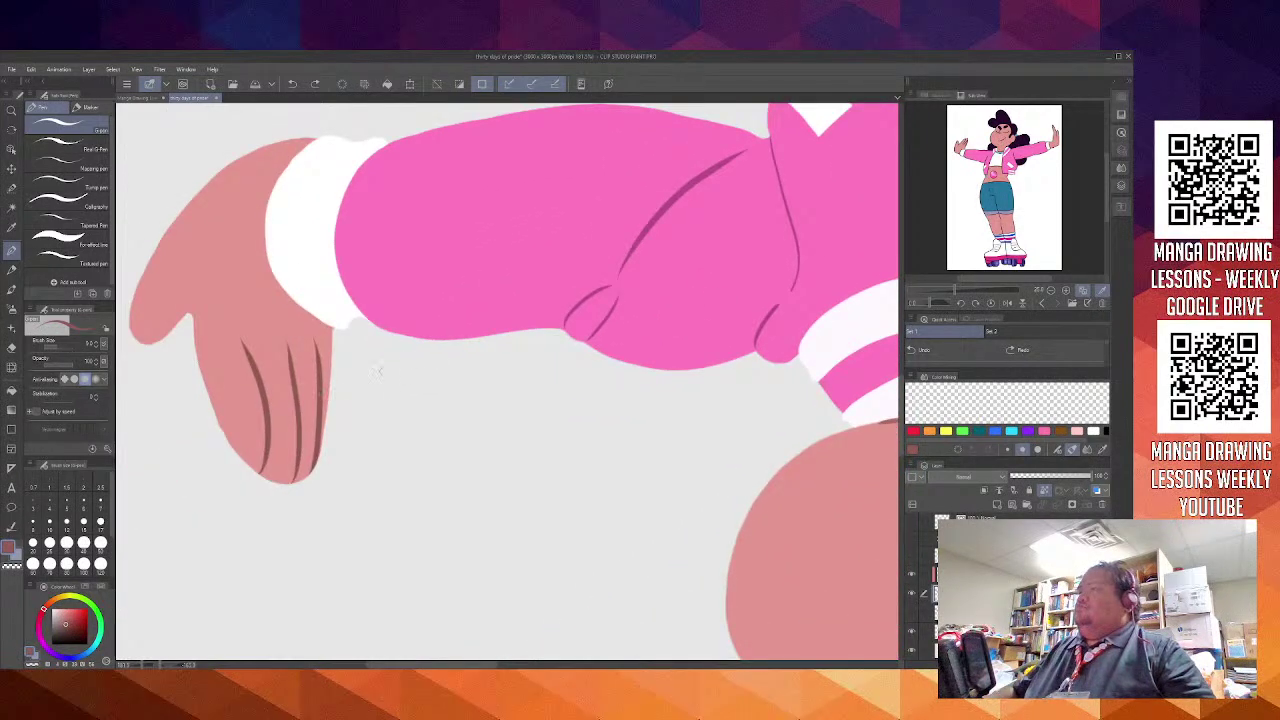
drag(634, 303, 146, 668)
drag(640, 269, 380, 614)
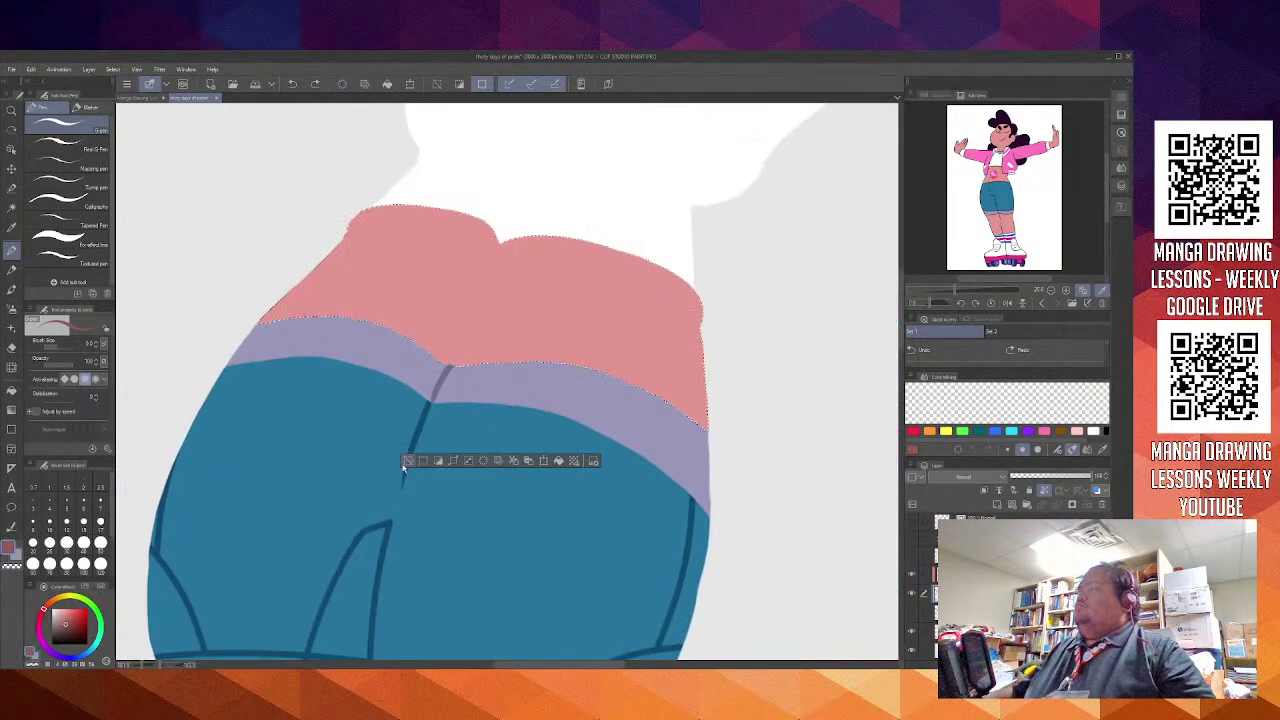
mouse_move(446, 362)
mouse_down()
mouse_move(526, 234)
mouse_move(442, 364)
mouse_up()
key(ctrl+z)
key(ctrl+z)
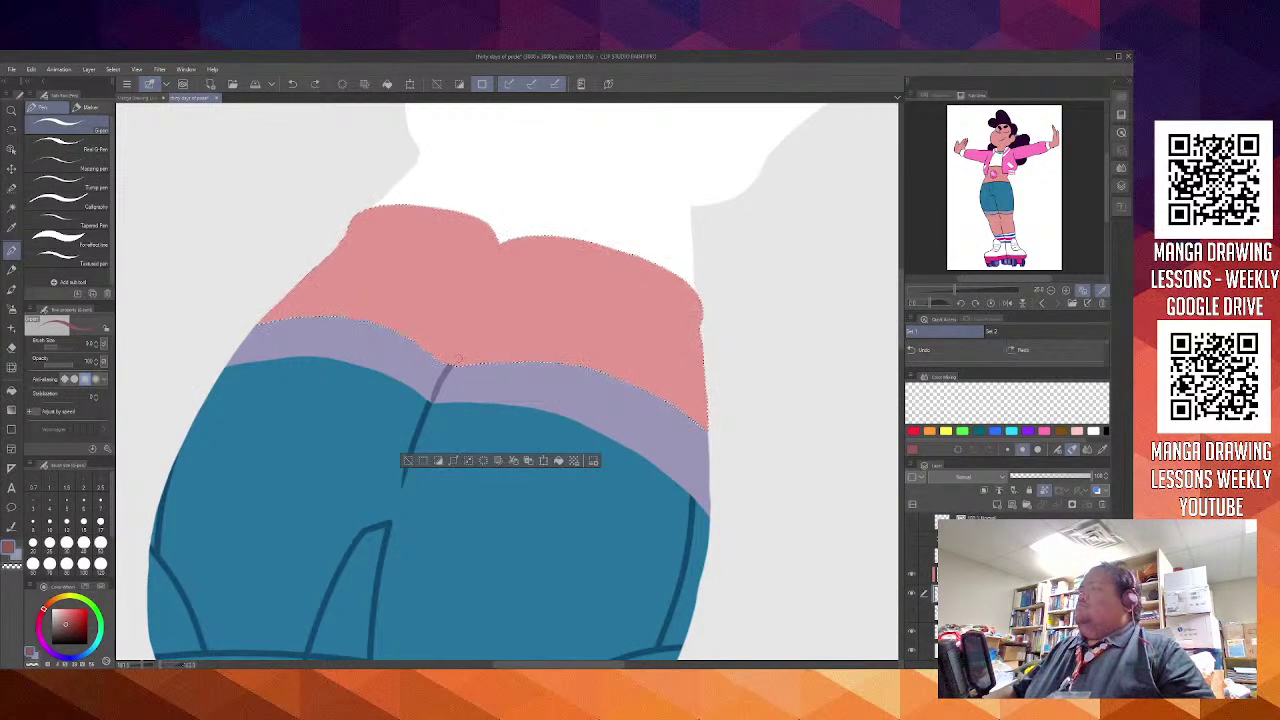
Draw the dark skin line separating the legs from the notch above the socks to the cuff's seam, and clear the selection
drag(500, 245, 452, 362)
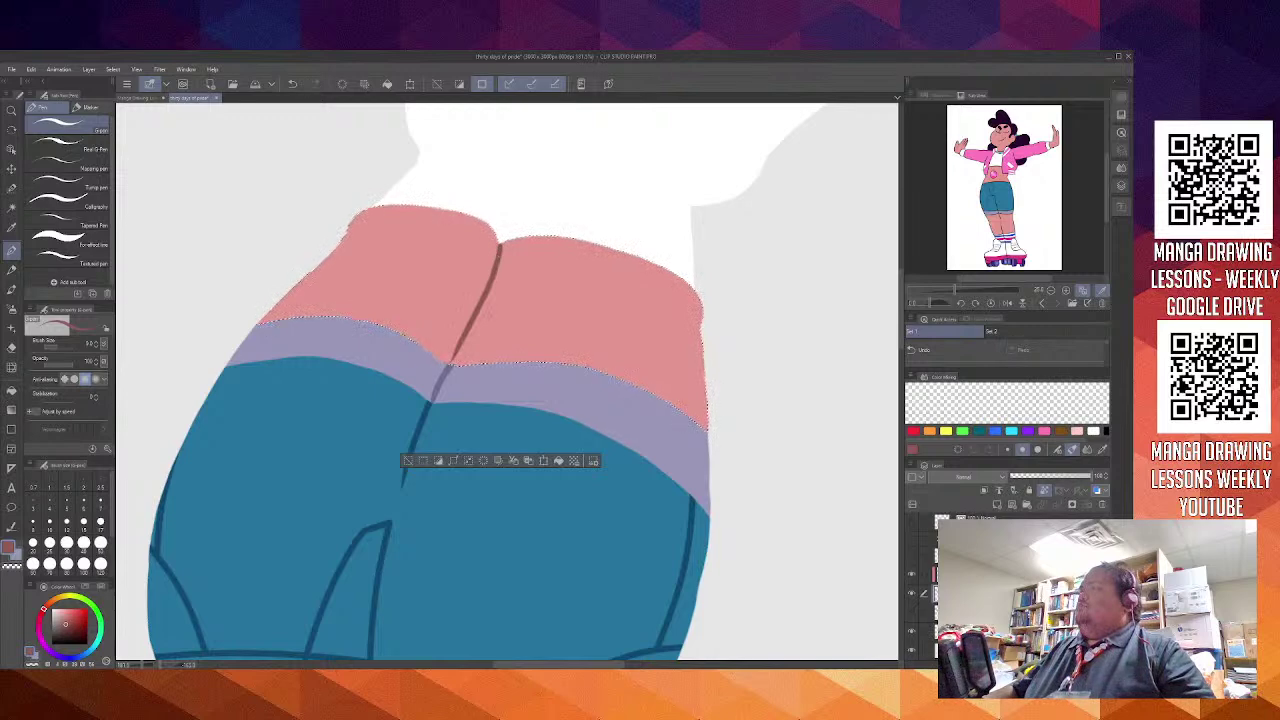
key(ctrl+z)
mouse_move(500, 248)
mouse_down()
mouse_move(455, 364)
mouse_move(500, 240)
mouse_up()
key(ctrl+z)
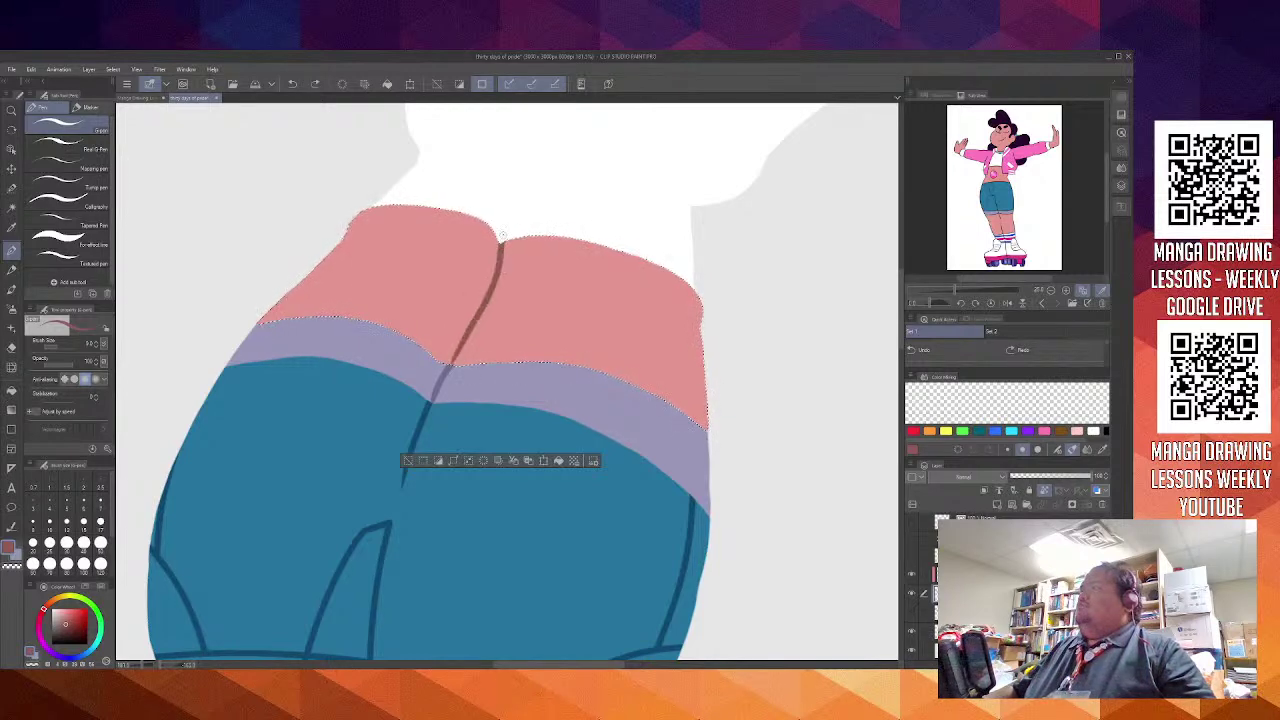
scroll(466, 277, up, 5)
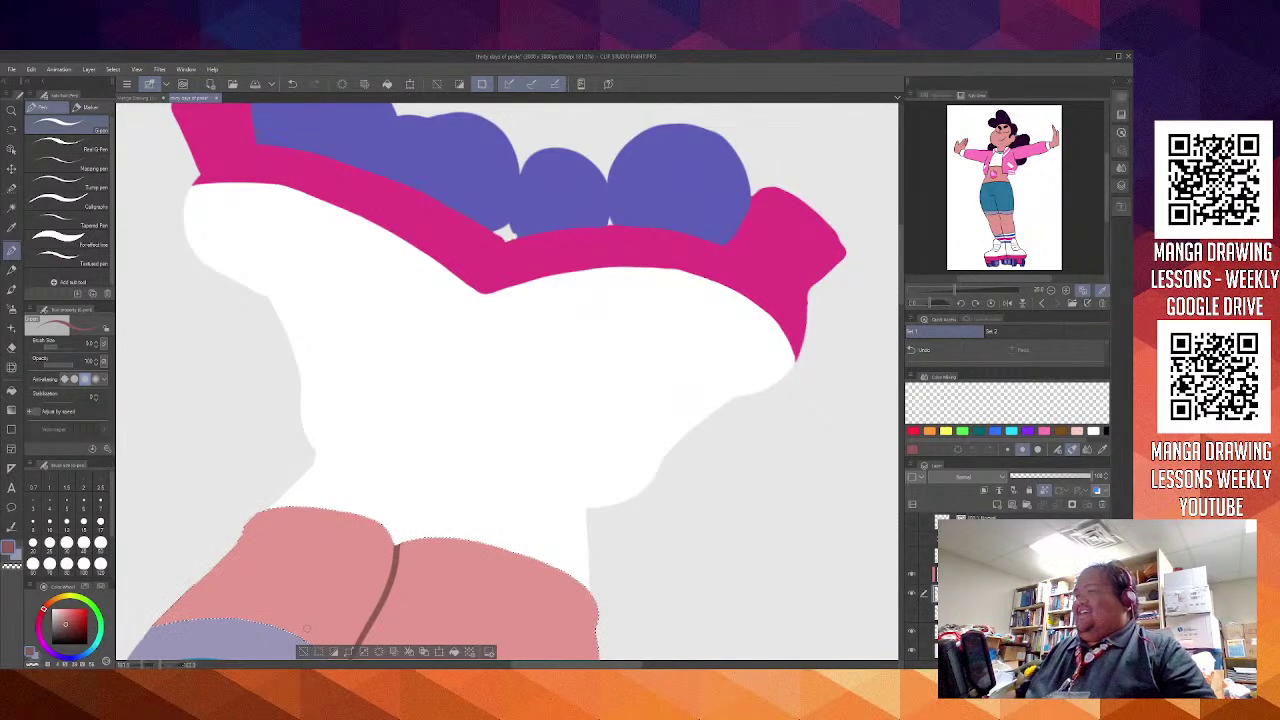
click(303, 651)
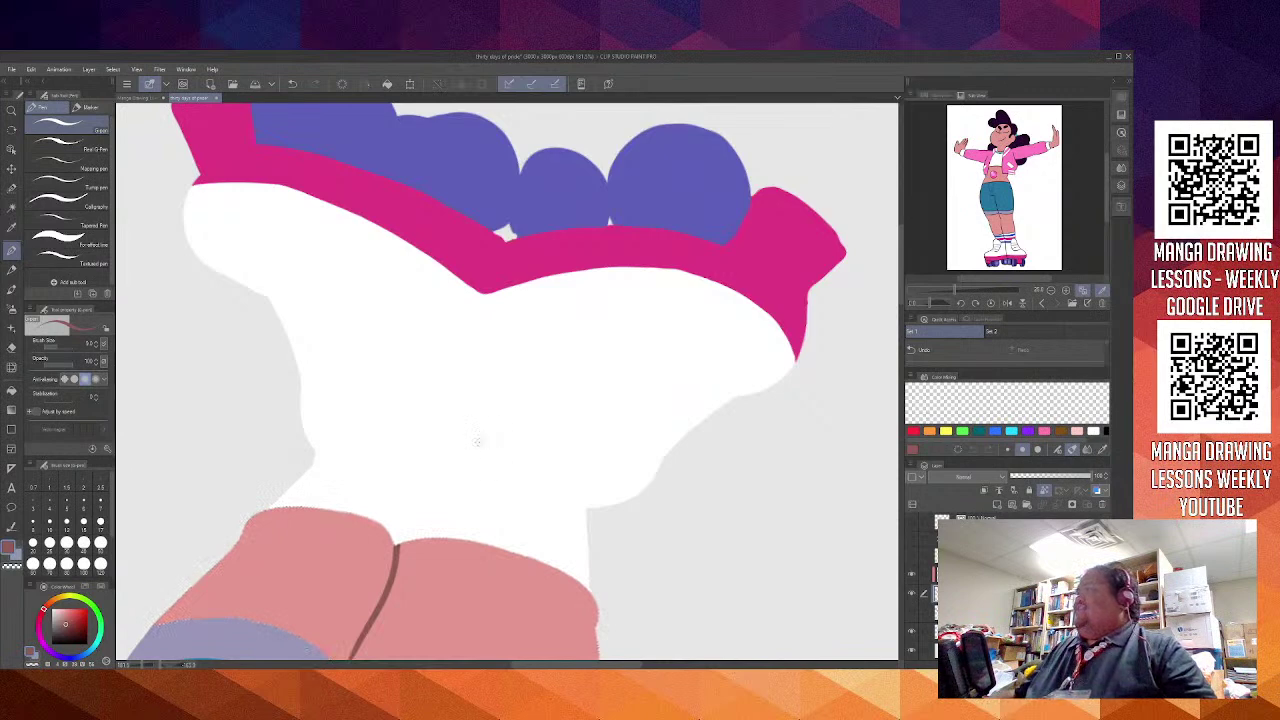
Show the sketch layer to examine the leg and skate lines, turn the canvas upright, and hide the sketch again
click(911, 556)
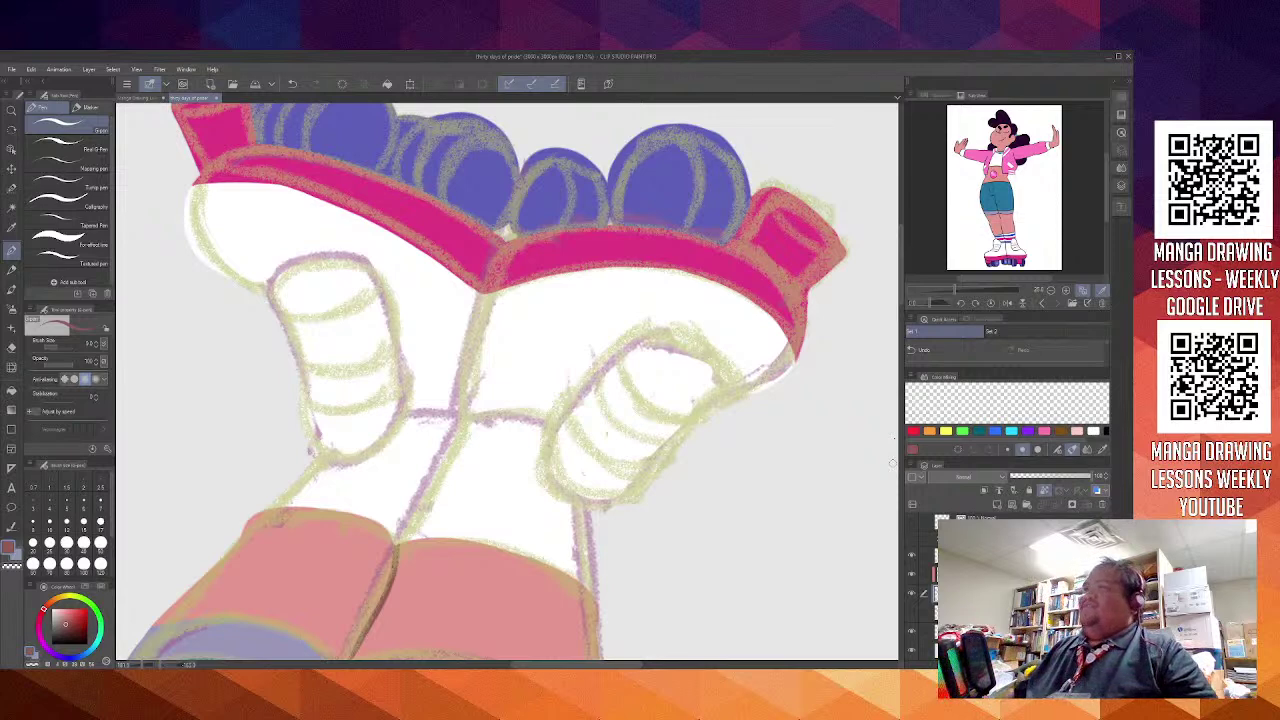
click(254, 86)
scroll(434, 543, down, 2)
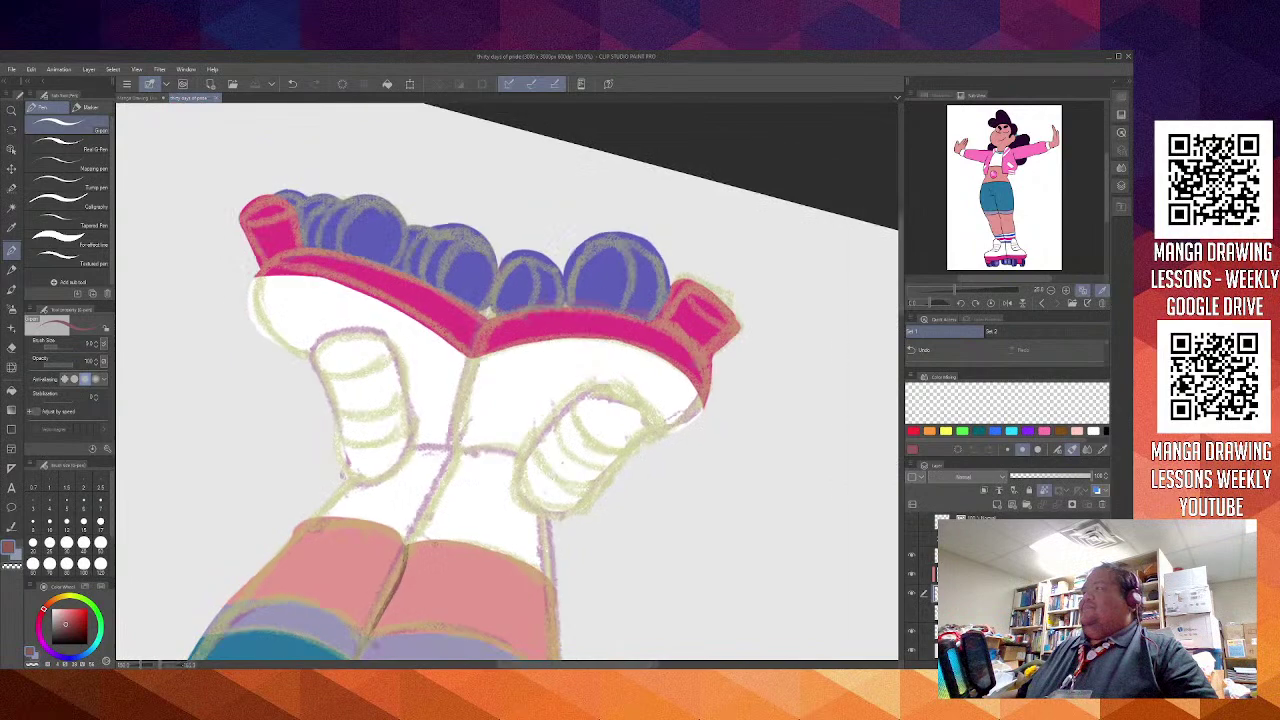
scroll(434, 543, down, 3)
scroll(590, 361, down, 5)
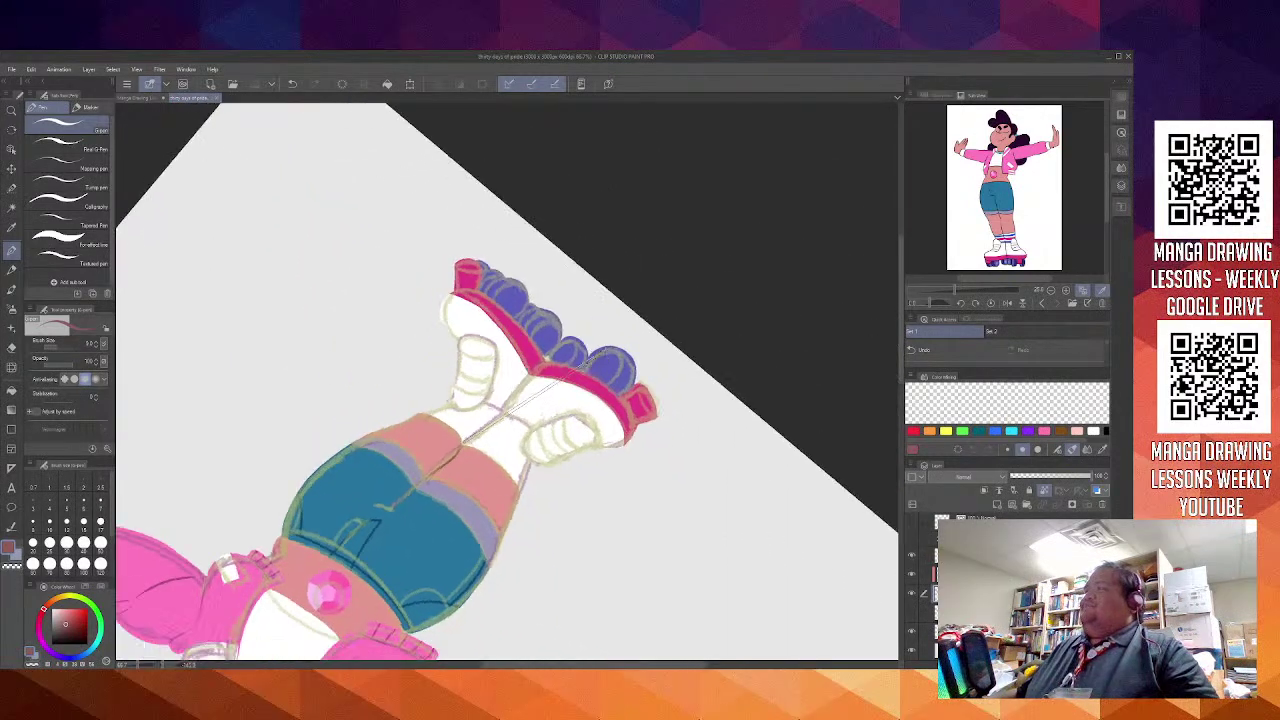
scroll(596, 357, down, 19)
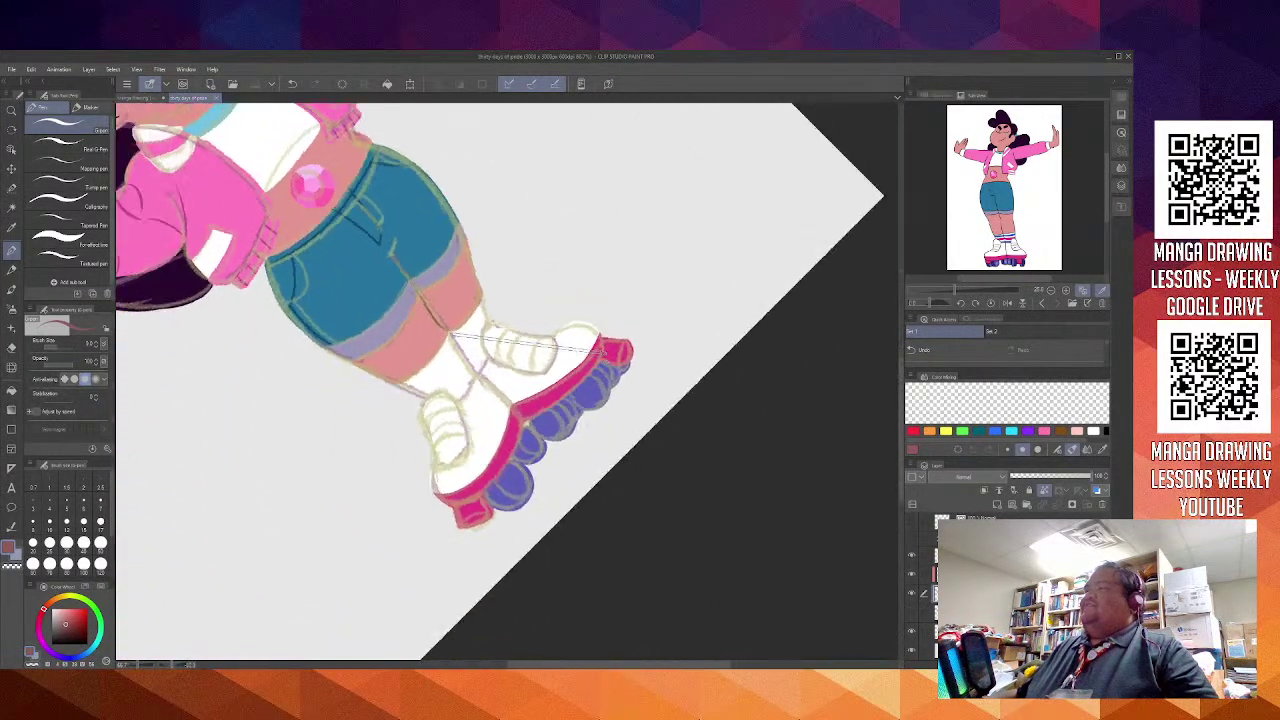
scroll(601, 352, down, 9)
drag(654, 357, 621, 542)
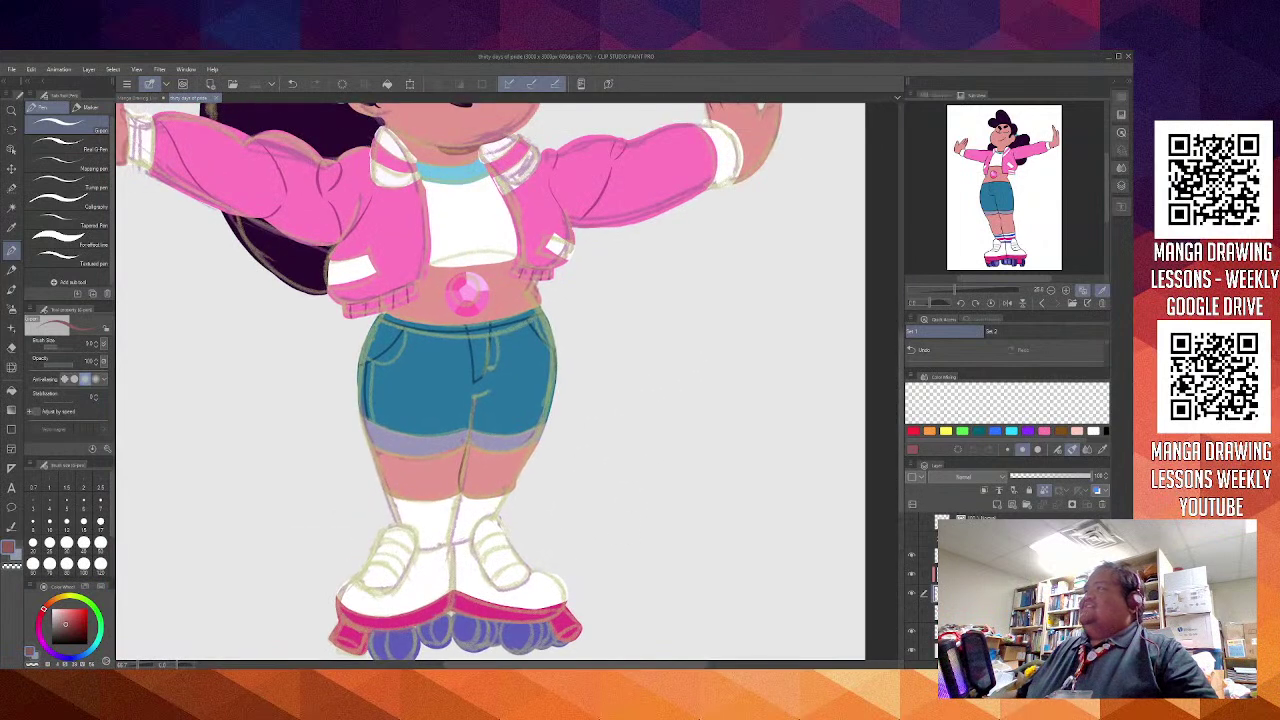
click(909, 555)
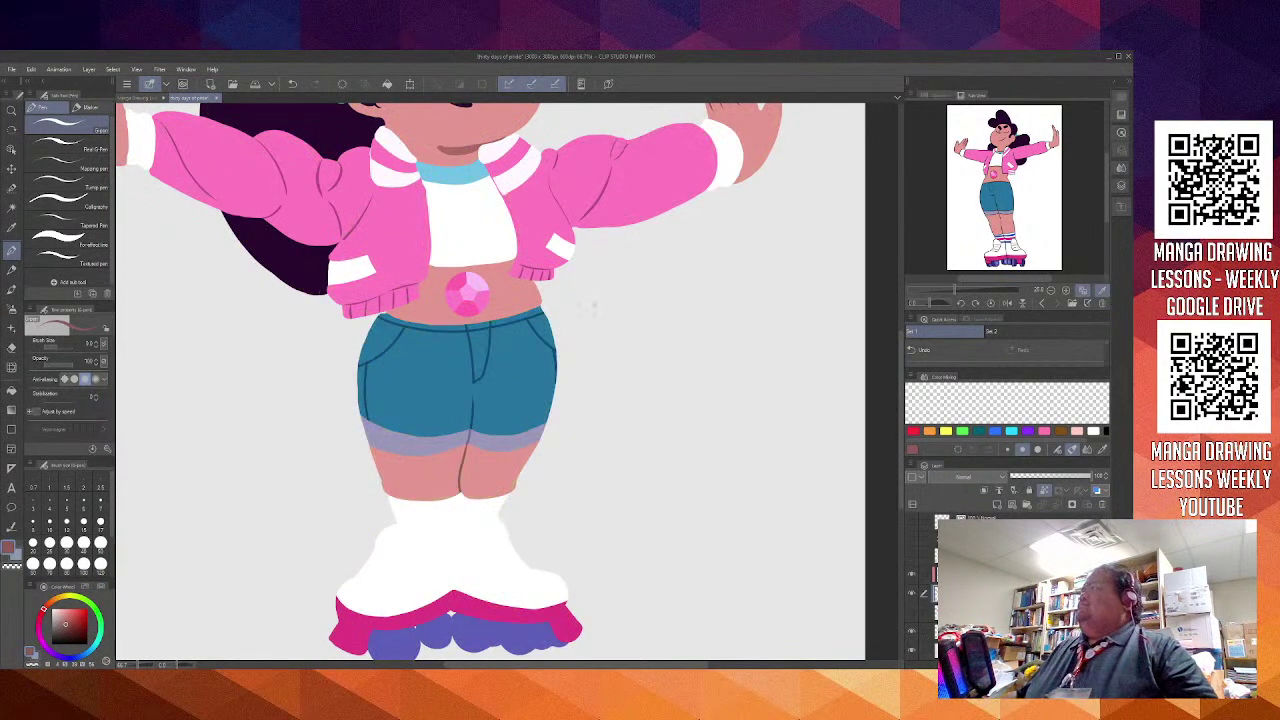
Flip the canvas view horizontally and examine the whole figure with its new interior lines
scroll(586, 335, down, 6)
drag(586, 337, 569, 432)
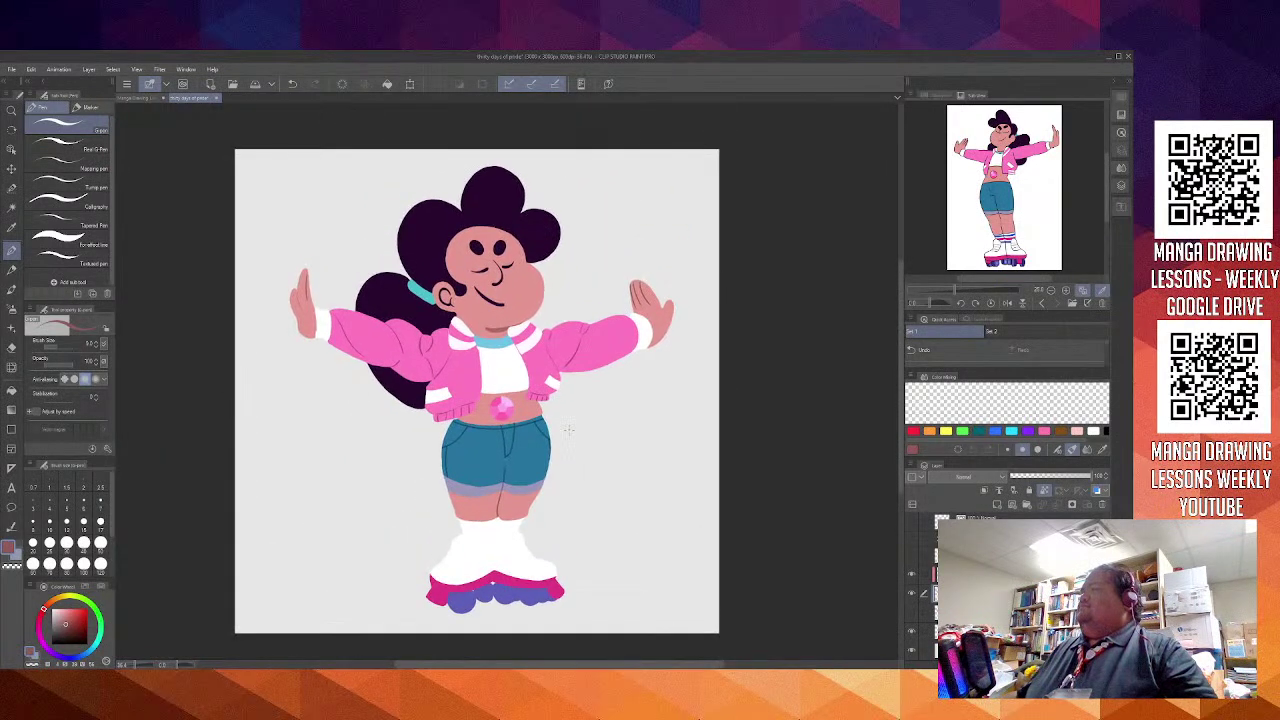
key(h)
drag(592, 500, 581, 441)
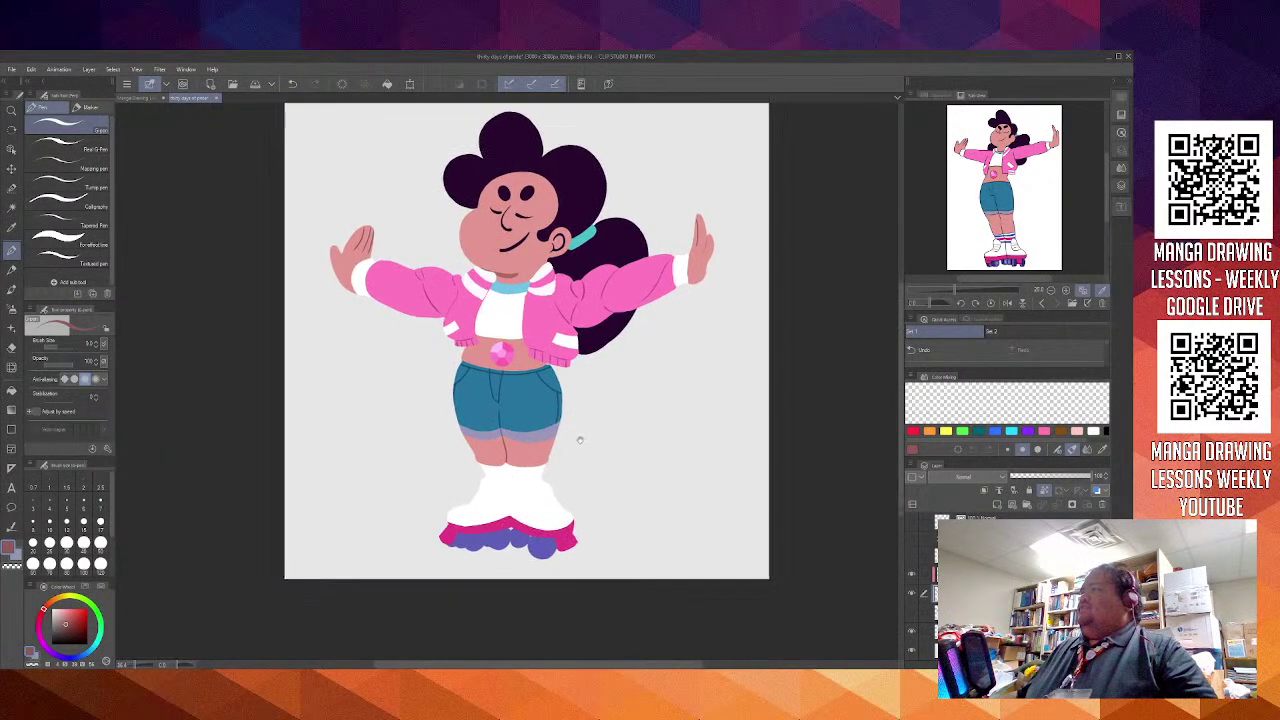